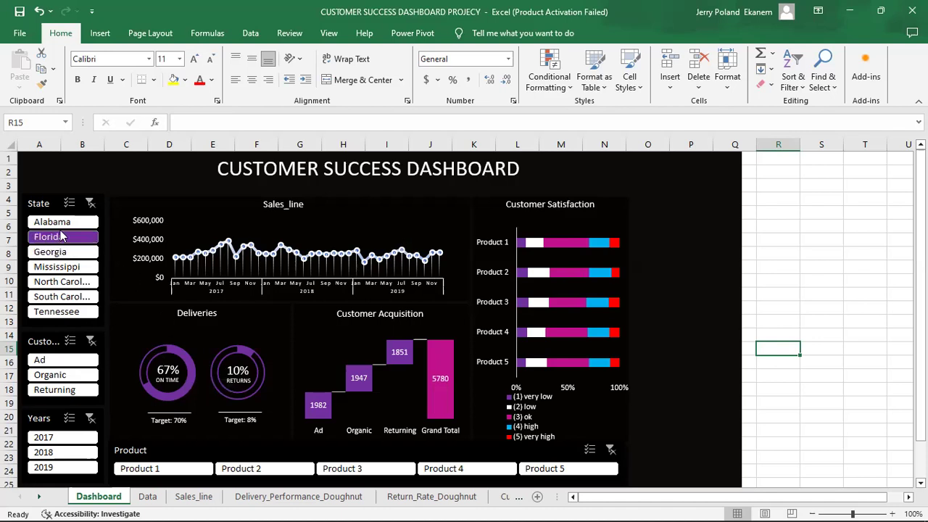
# Filter the dashboard to Alabama, year 2017, Product 2 and Organic customers.
pyautogui.click(70, 224)
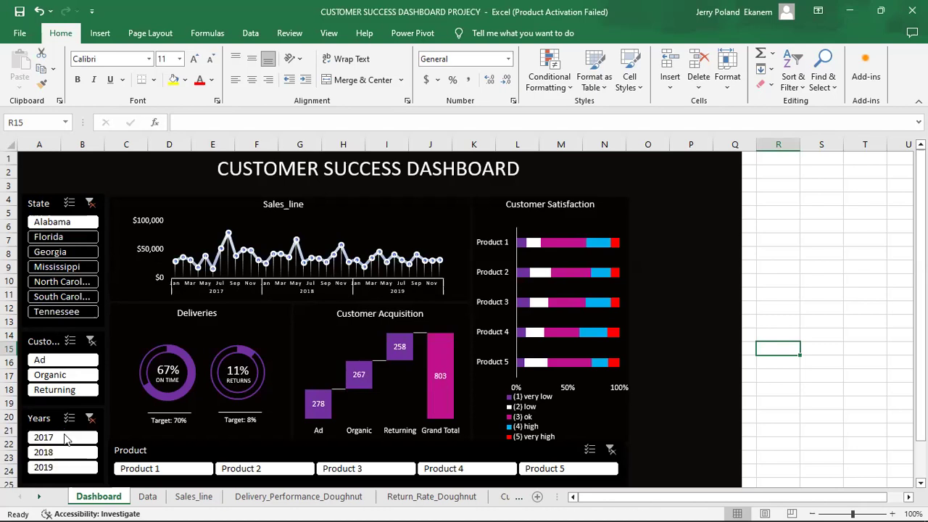
pyautogui.click(65, 438)
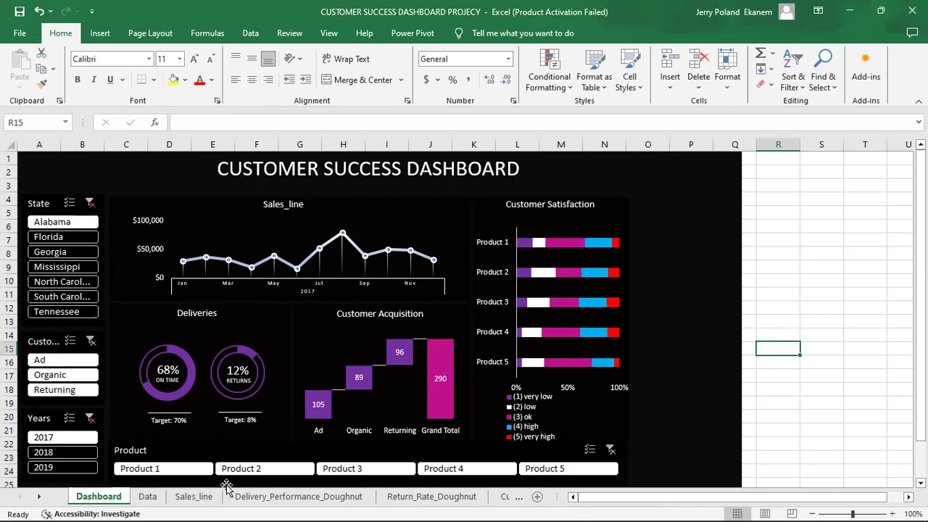
pyautogui.click(271, 467)
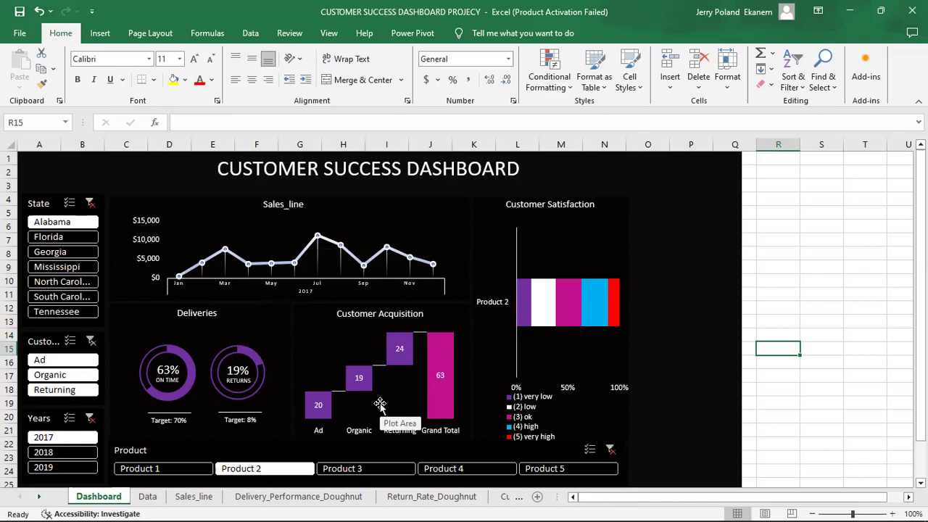
pyautogui.click(59, 378)
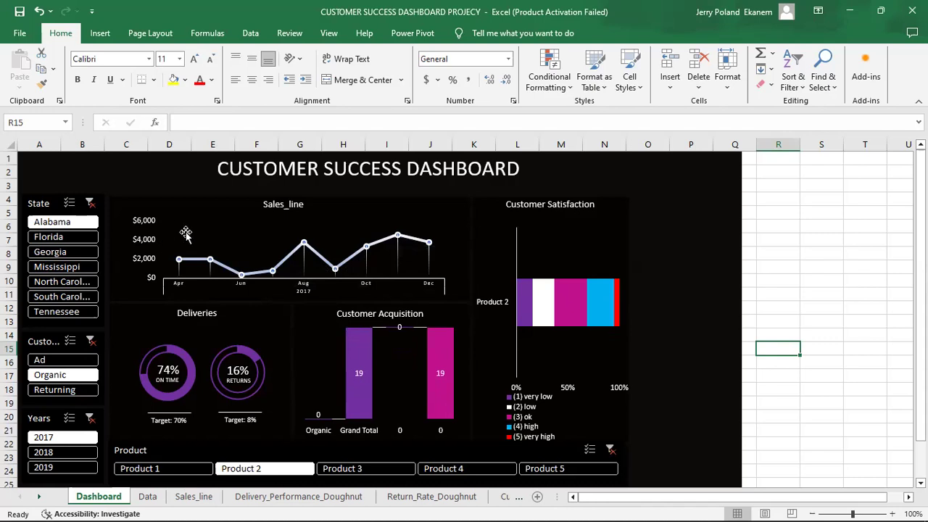
# Clear the year, acquisition type, state and product filters to show totals.
pyautogui.moveTo(423, 243)
pyautogui.click(90, 418)
pyautogui.click(90, 341)
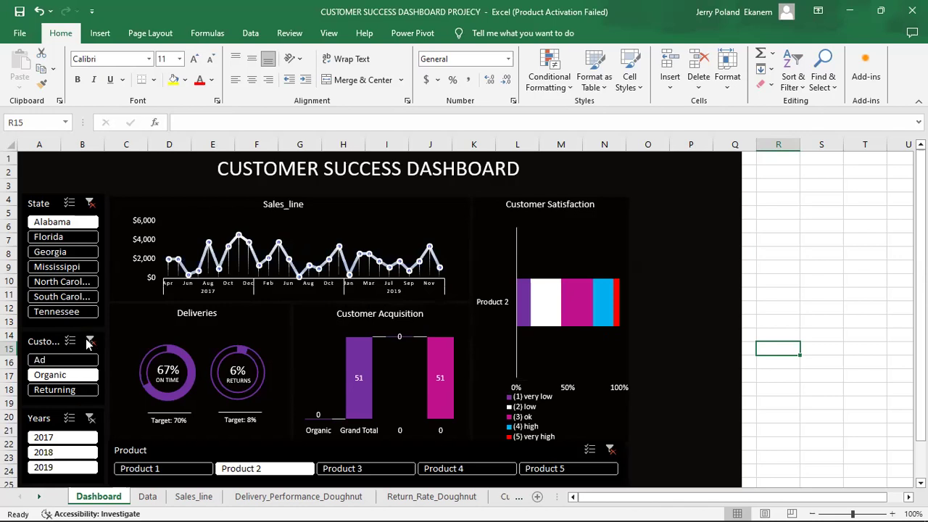
pyautogui.click(90, 203)
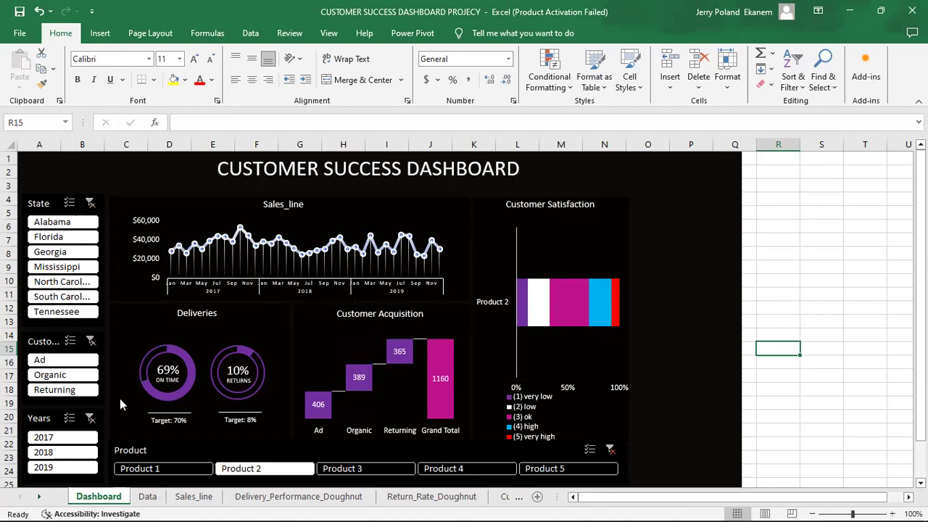
pyautogui.click(610, 450)
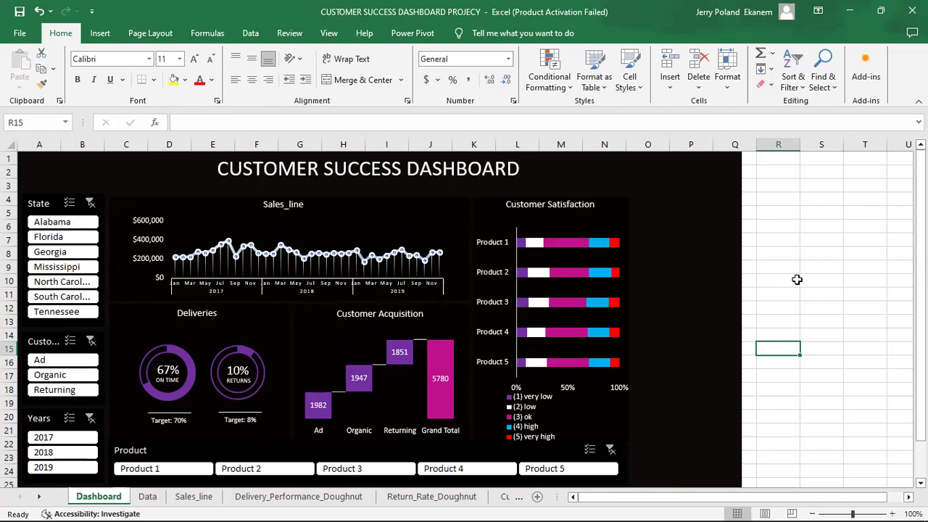
# Hide the gridlines on the dashboard sheet from the View tab.
pyautogui.click(772, 263)
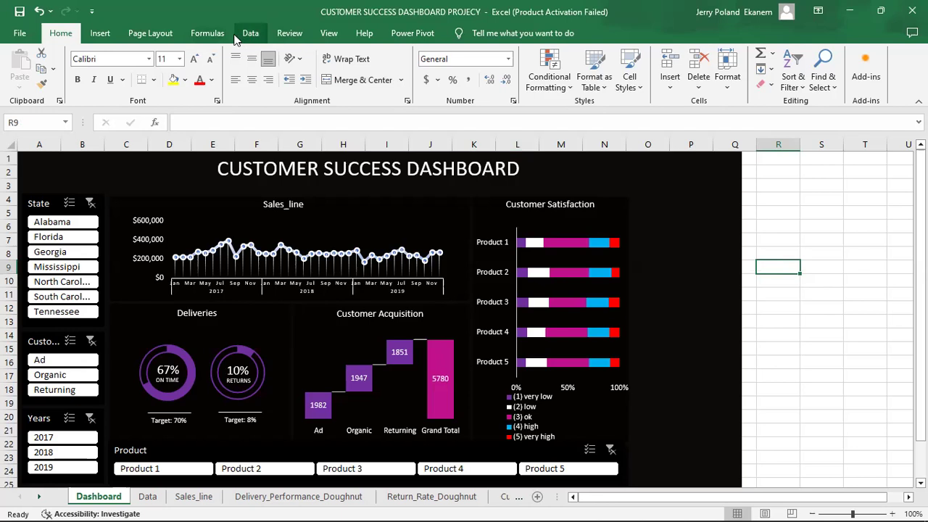
pyautogui.click(330, 33)
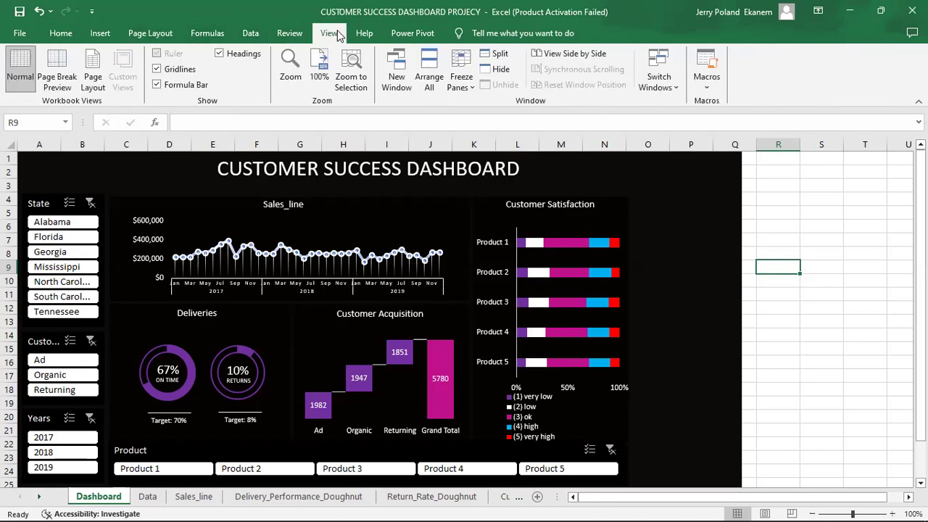
pyautogui.click(157, 69)
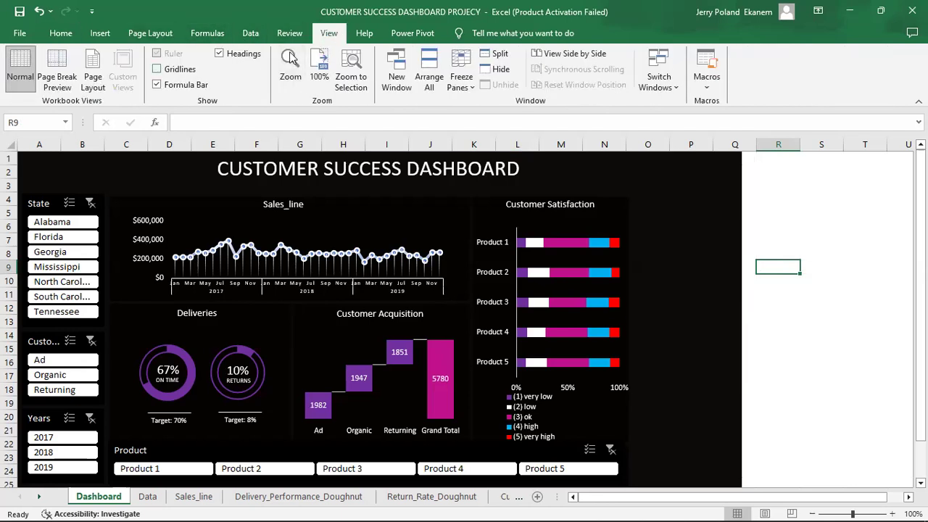
pyautogui.click(871, 374)
pyautogui.moveTo(920, 313); pyautogui.dragTo(920, 313)
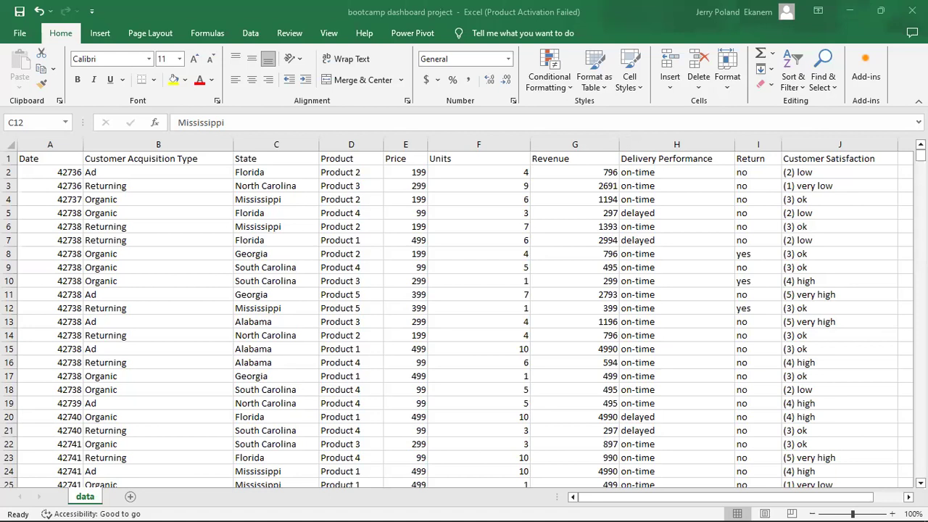
# Review the data headers from Date across to Customer Satisfaction.
pyautogui.click(37, 156)
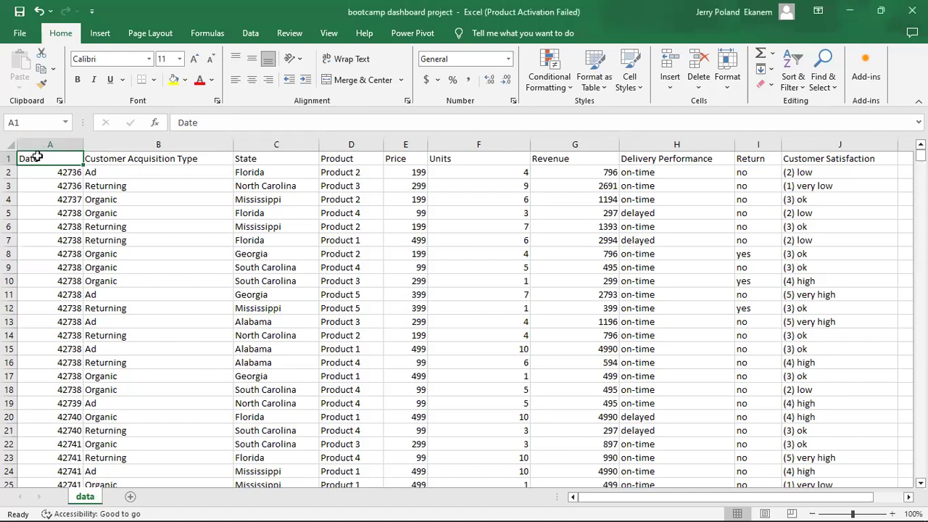
pyautogui.press('Right')
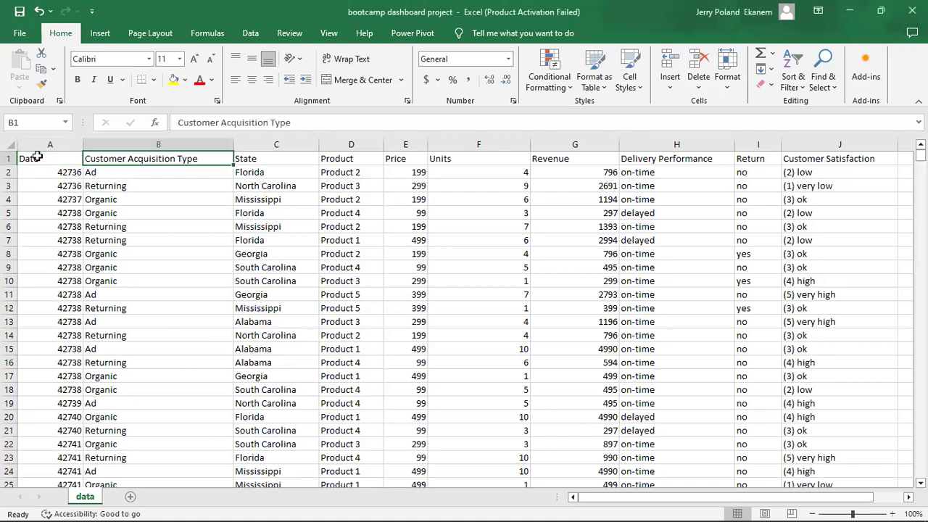
pyautogui.press('Right')
pyautogui.press('Right')
pyautogui.press('Right')
pyautogui.press('Right')
pyautogui.press('Right')
pyautogui.press('Right')
pyautogui.press('Right')
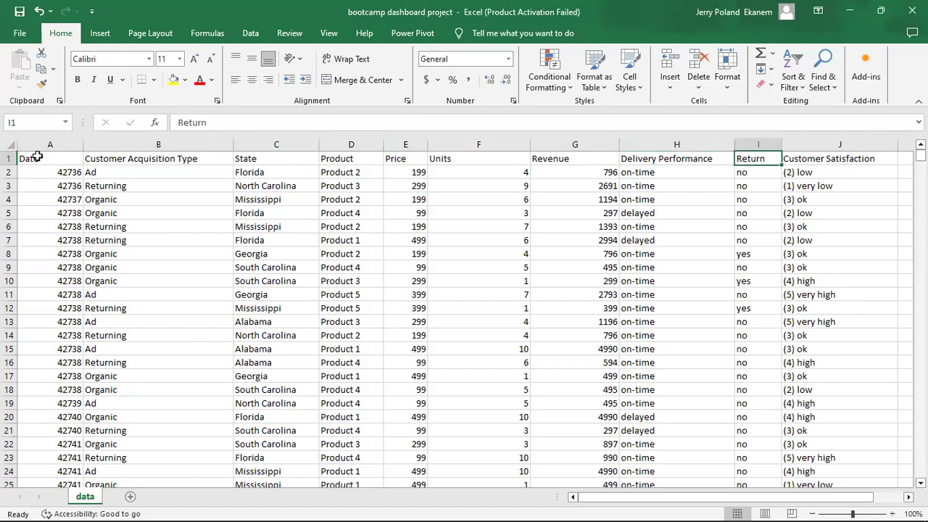
pyautogui.press('Right')
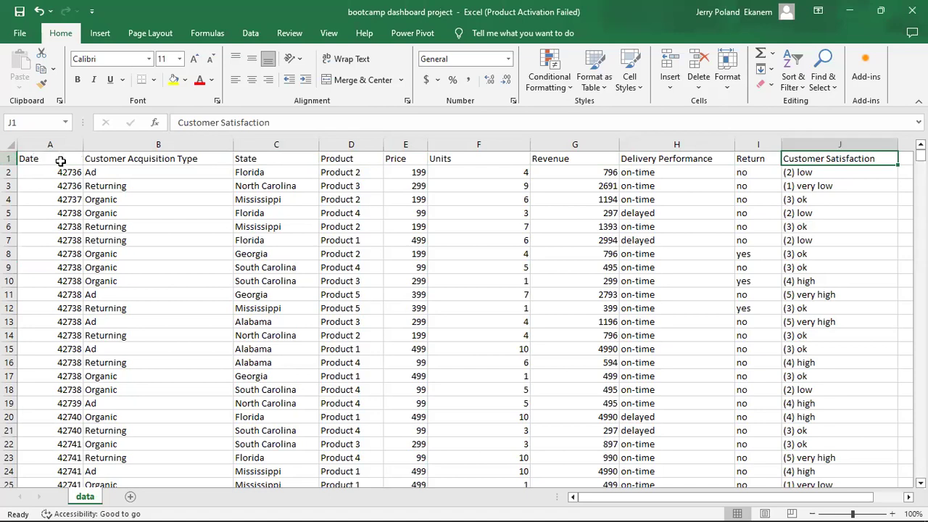
pyautogui.click(61, 161)
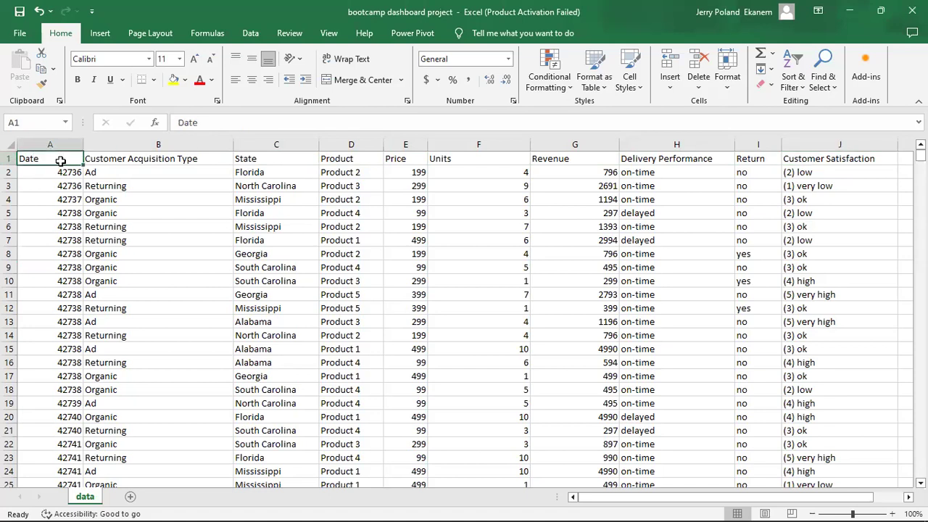
# Format the Date values A2:A5781 as Short Date.
pyautogui.click(64, 171)
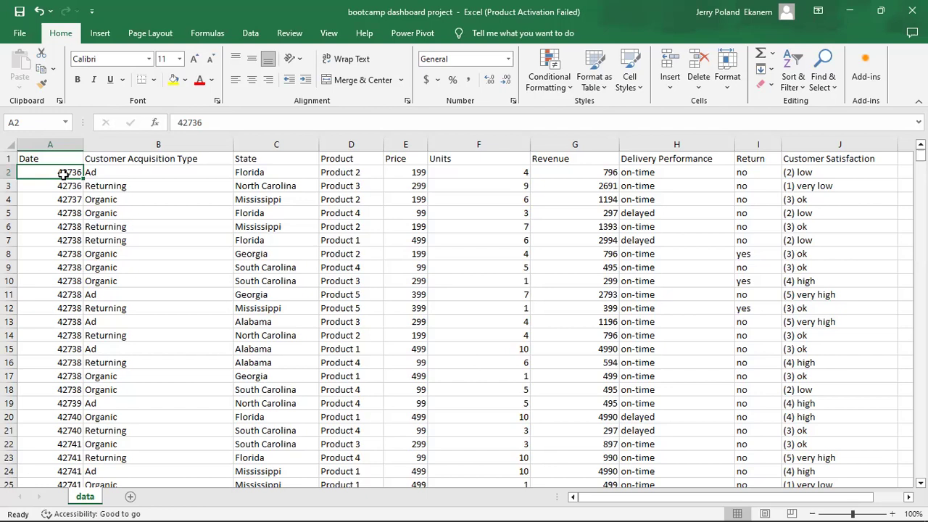
pyautogui.hotkey('ctrl', 'shift', 'Down')
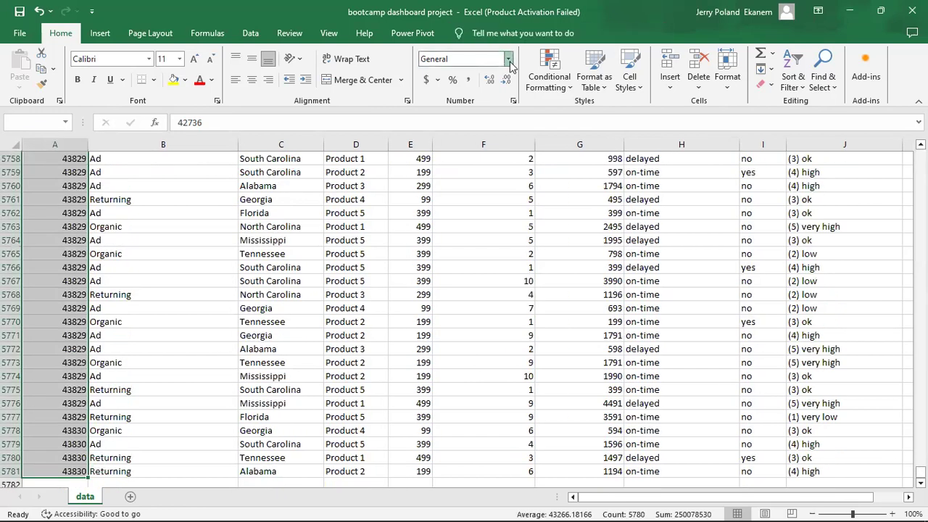
pyautogui.click(508, 59)
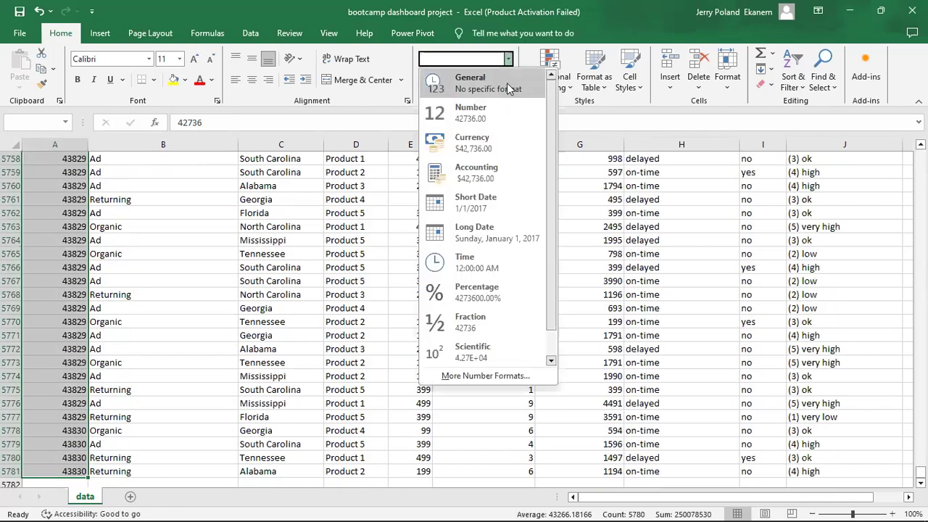
pyautogui.click(514, 210)
# Select a cell inside the data and start converting the range into a table with Ctrl+T.
pyautogui.click(228, 296)
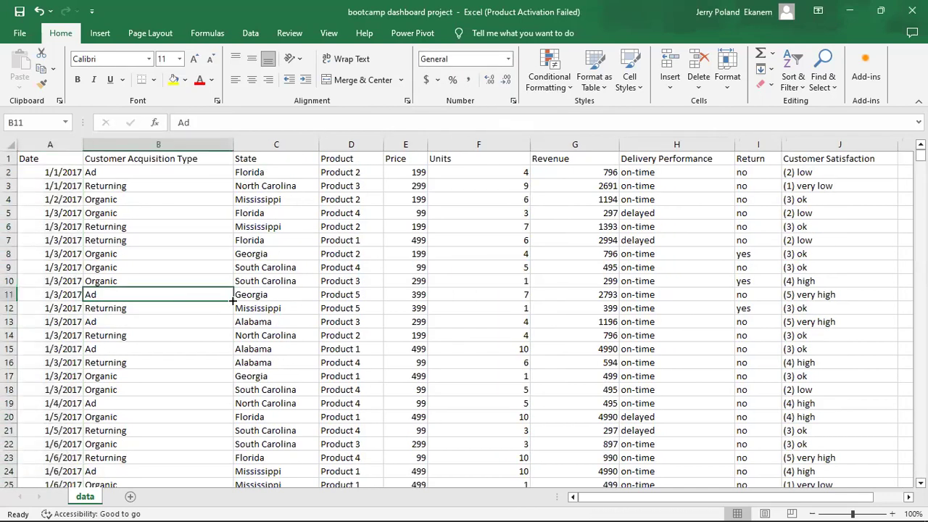
pyautogui.click(474, 347)
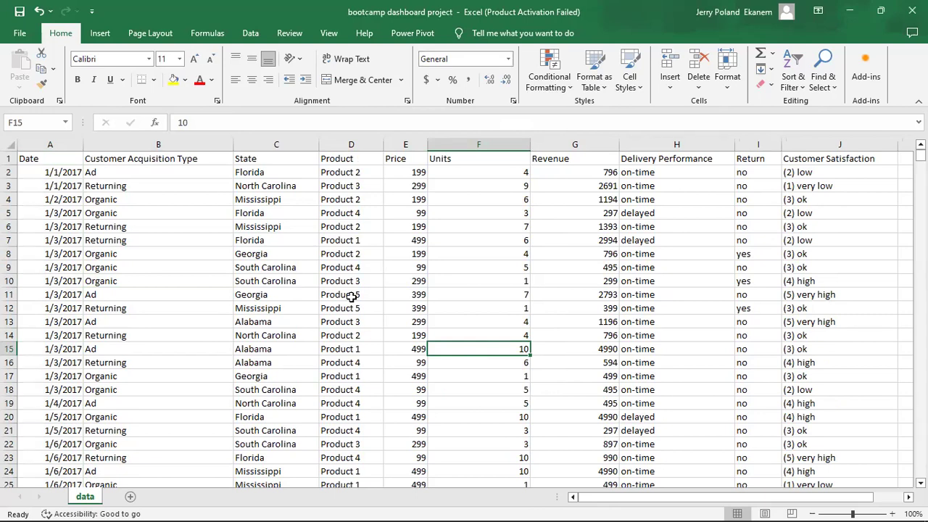
pyautogui.hotkey('ctrl', 't')
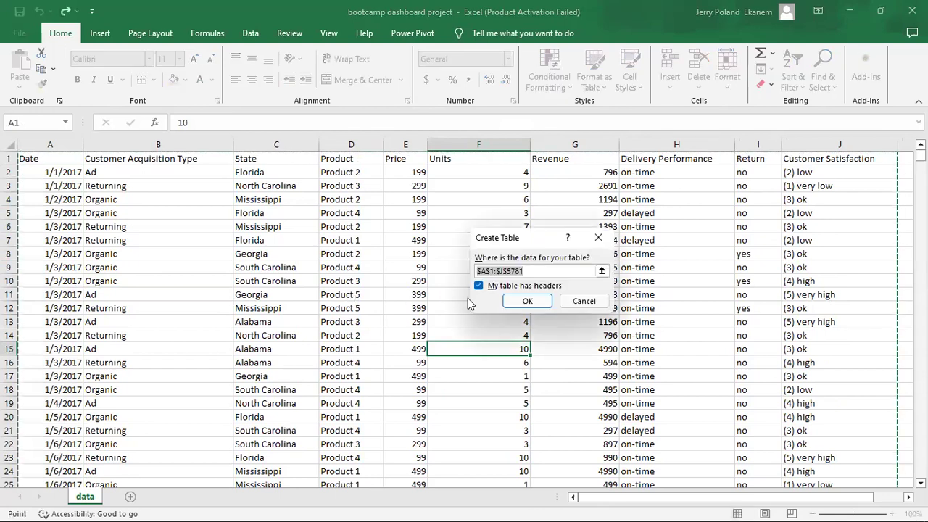
# Create the table from A1:J5781 with headers and name it customer_sat.
pyautogui.click(531, 303)
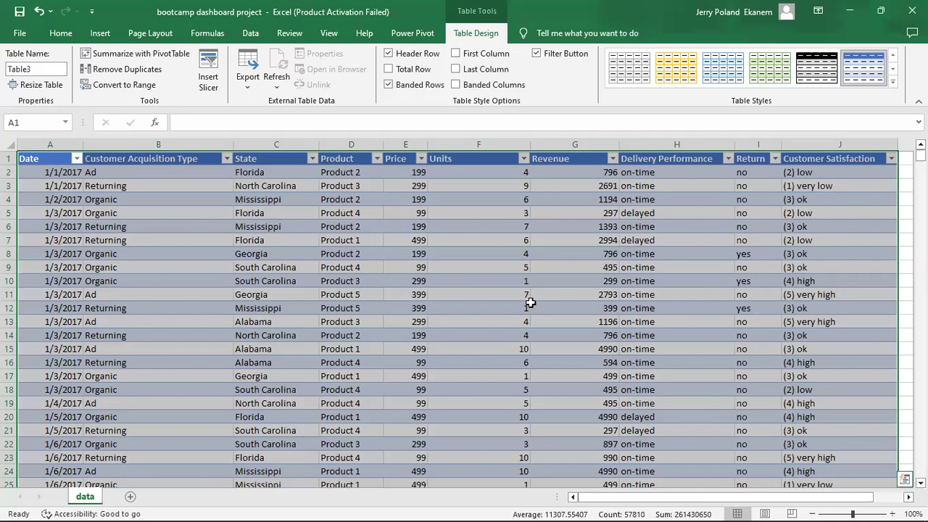
pyautogui.click(34, 68)
pyautogui.write('customer')
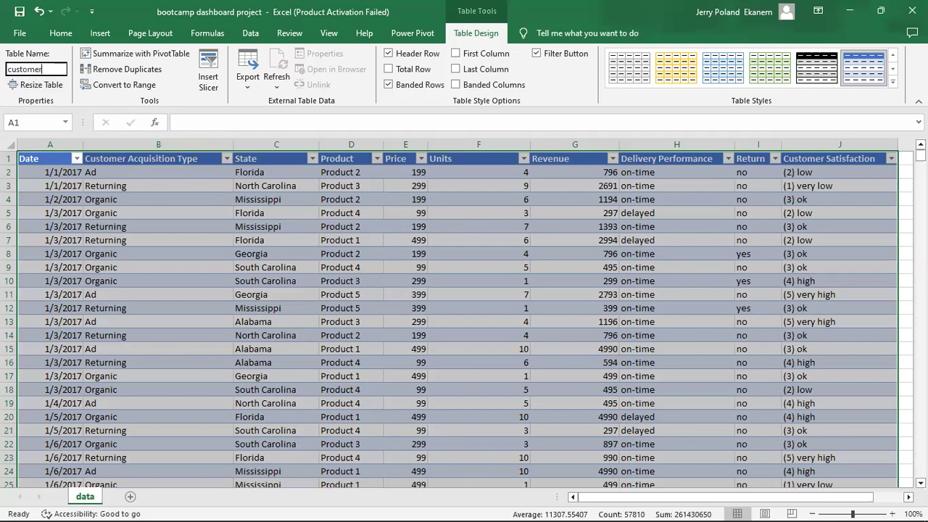
pyautogui.write('_sat')
pyautogui.press('Return')
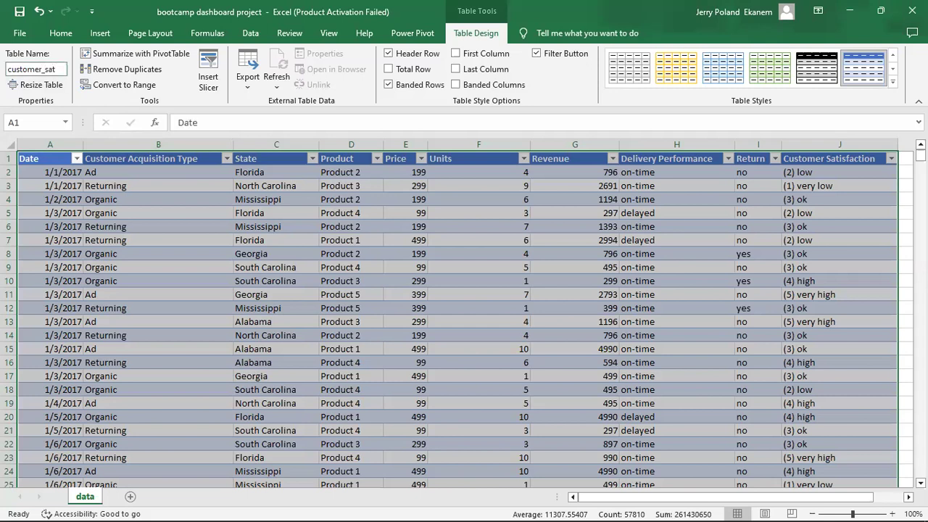
pyautogui.click(413, 323)
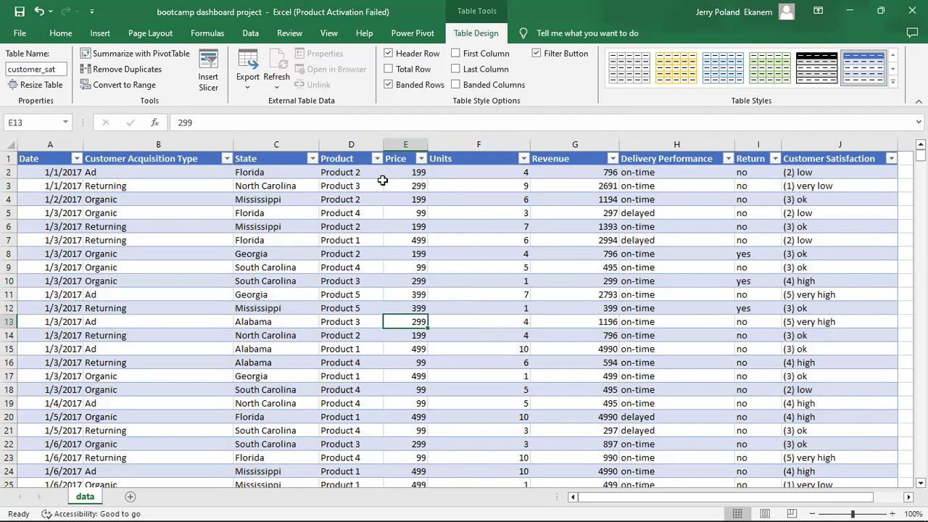
# Insert a PivotTable from customer_sat on a new sheet named Sales_line.
pyautogui.click(141, 54)
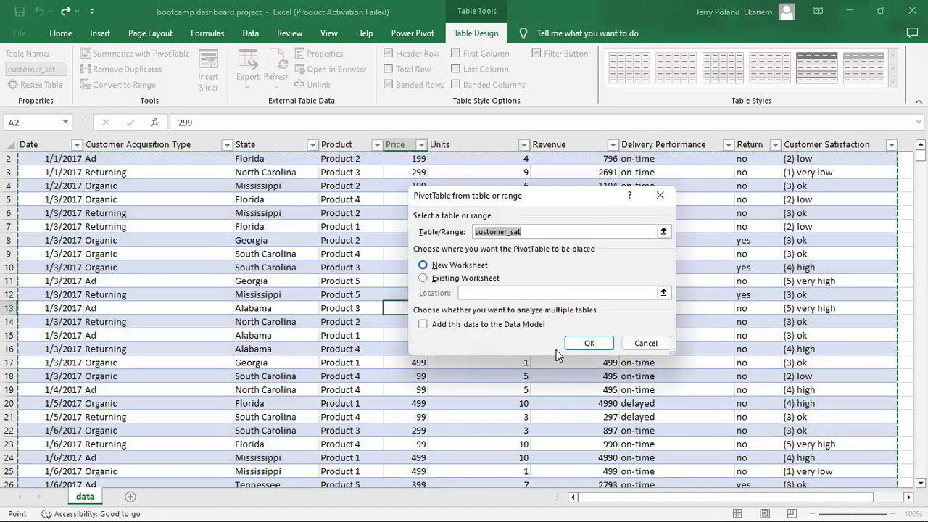
pyautogui.click(592, 345)
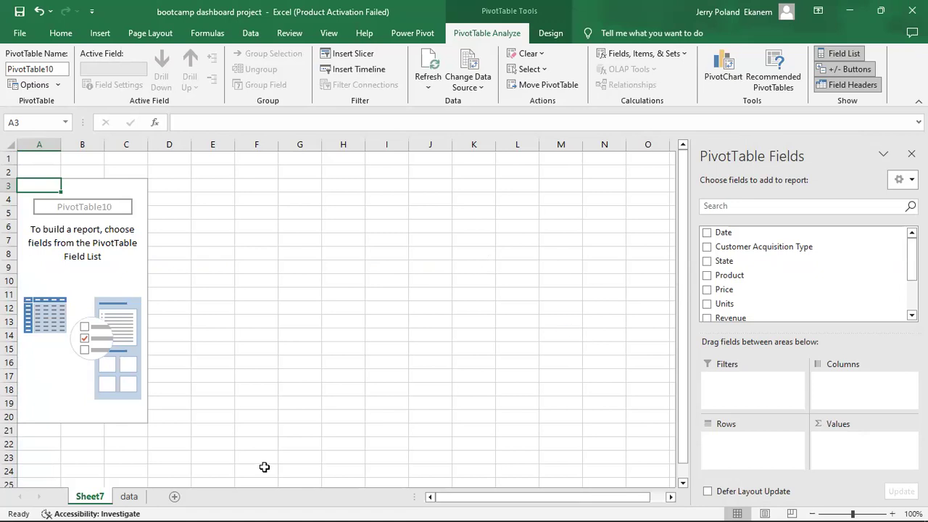
pyautogui.doubleClick(90, 496)
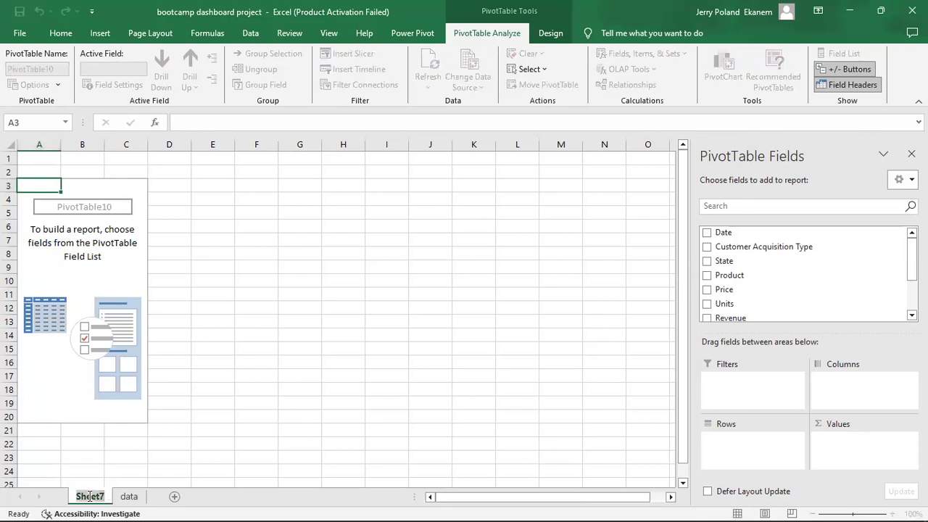
pyautogui.write('Sal')
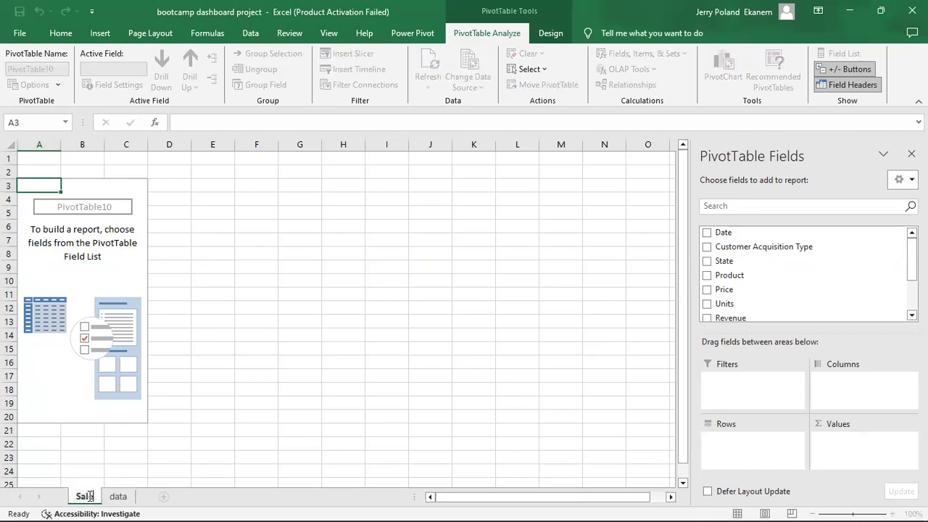
pyautogui.write('es_line')
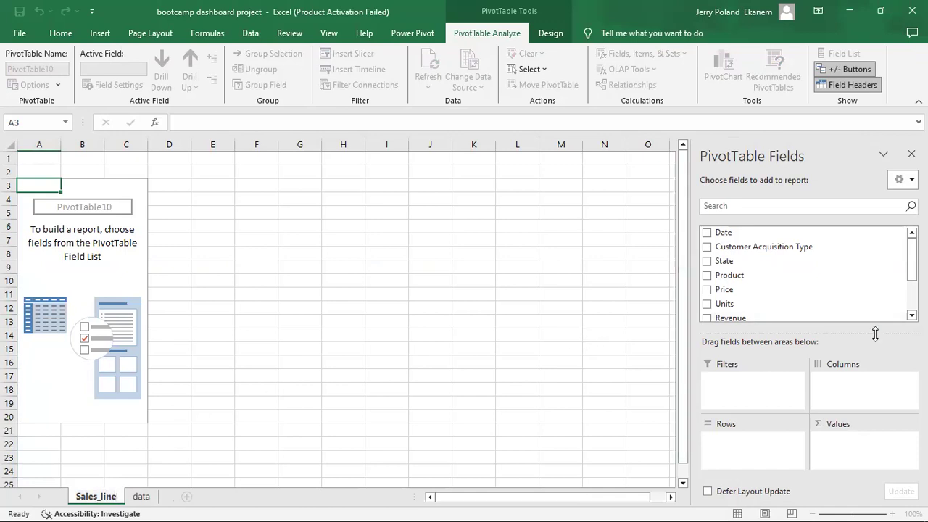
# Sum Revenue by Date, removing the Quarters and daily Date levels from Rows.
pyautogui.scroll(-1, 911, 259)
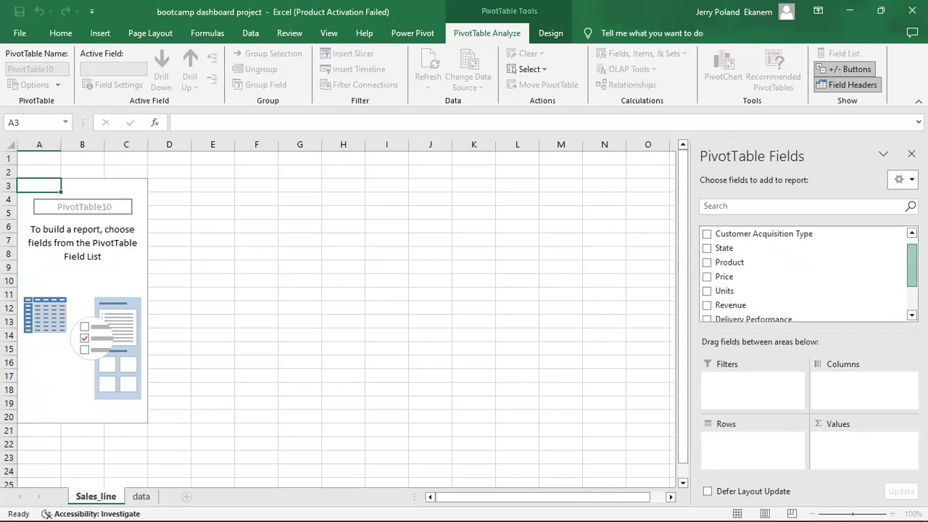
pyautogui.click(706, 303)
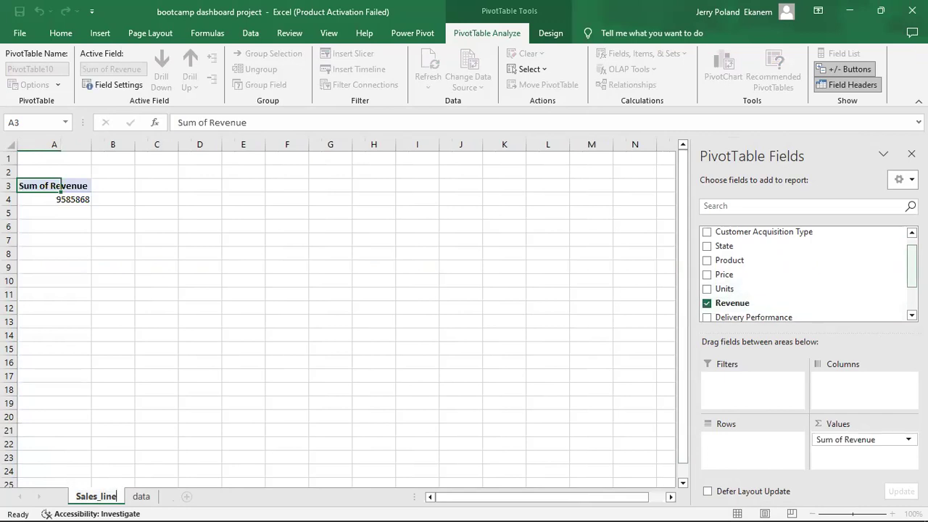
pyautogui.scroll(1, 902, 253)
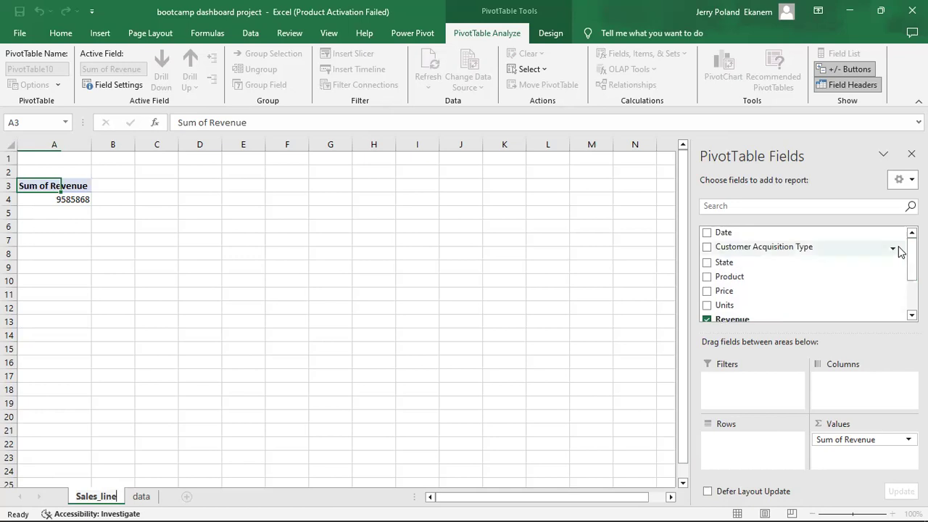
pyautogui.click(707, 232)
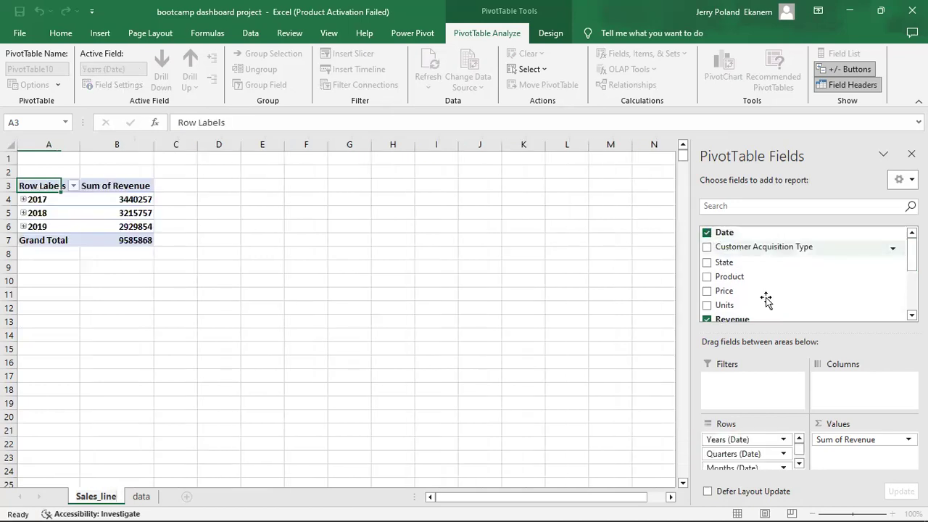
pyautogui.click(798, 464)
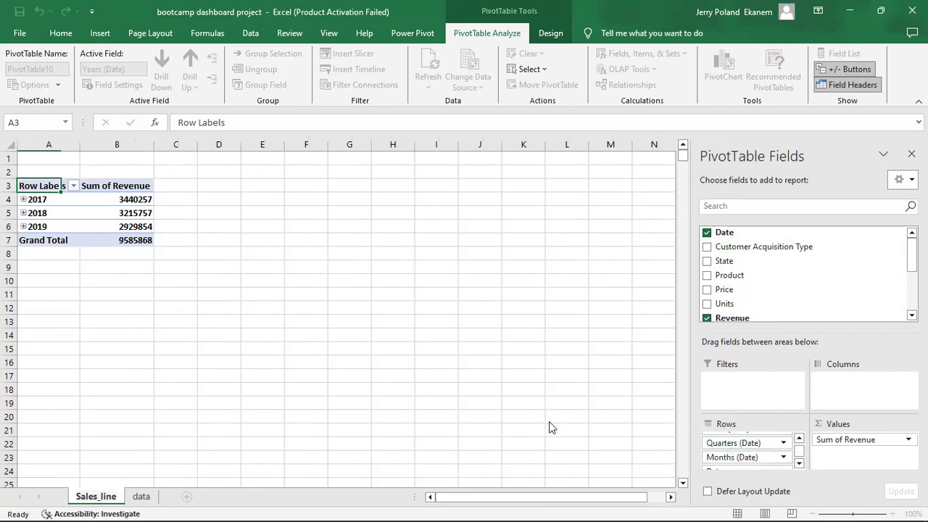
pyautogui.moveTo(733, 442); pyautogui.dragTo(549, 423)
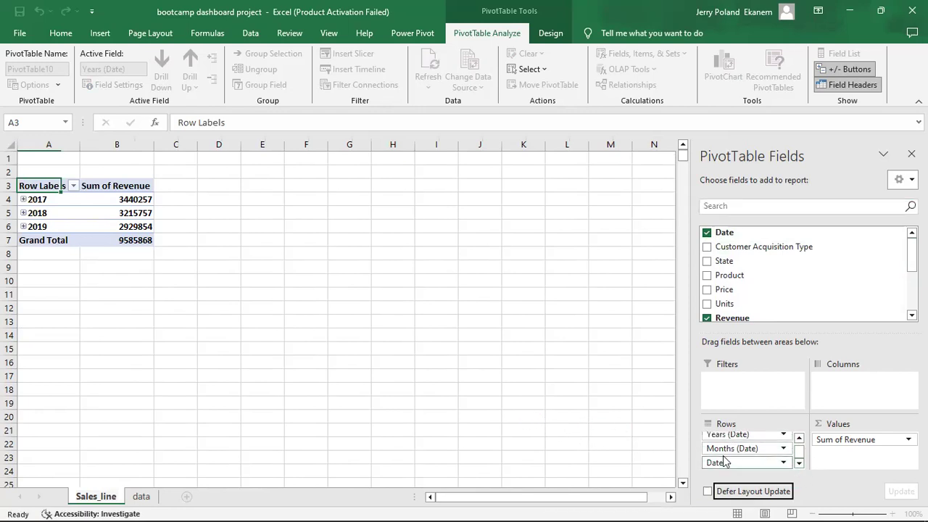
pyautogui.moveTo(728, 462); pyautogui.dragTo(580, 439)
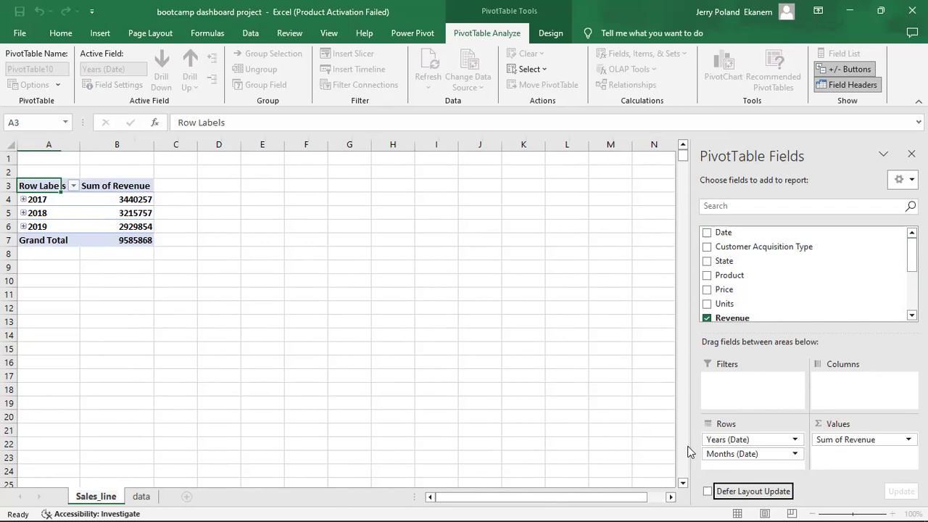
pyautogui.moveTo(736, 455); pyautogui.dragTo(413, 370)
# Expand 2017, 2018 and 2019 to show monthly revenue.
pyautogui.click(23, 200)
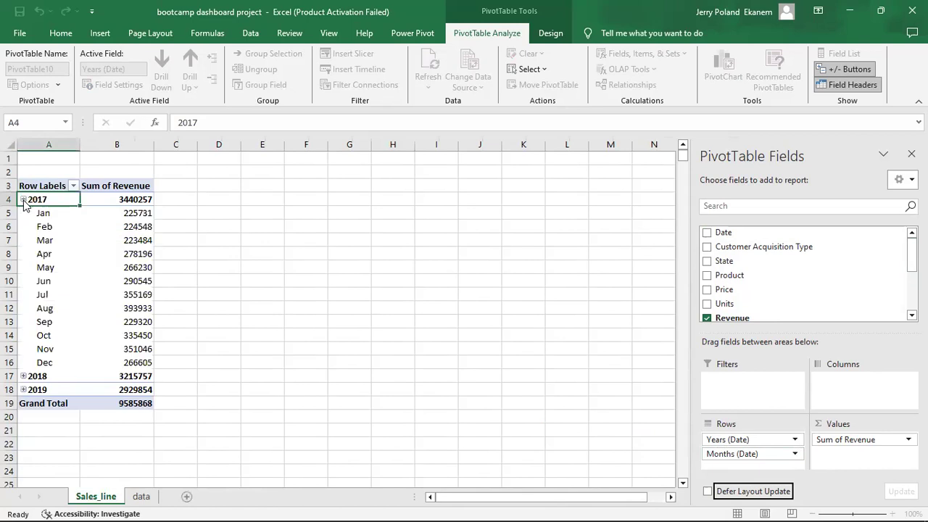
pyautogui.click(24, 376)
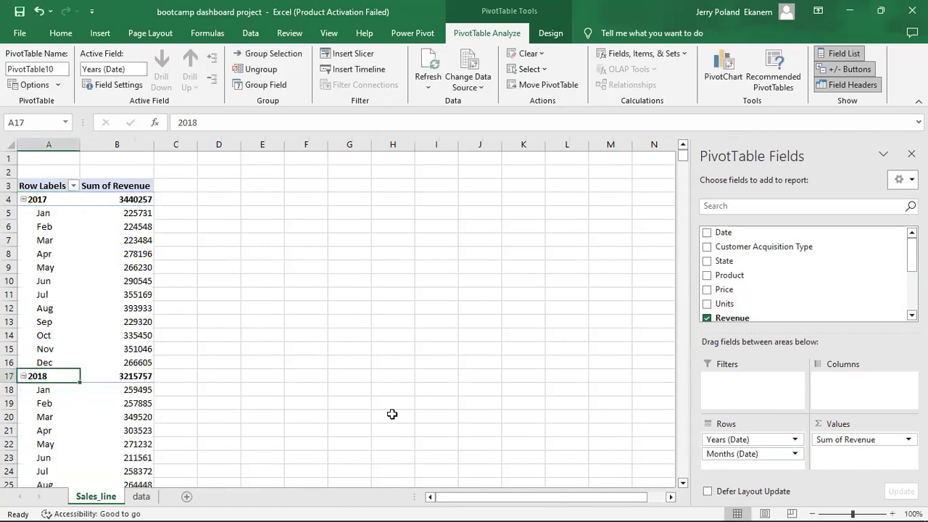
pyautogui.click(682, 482)
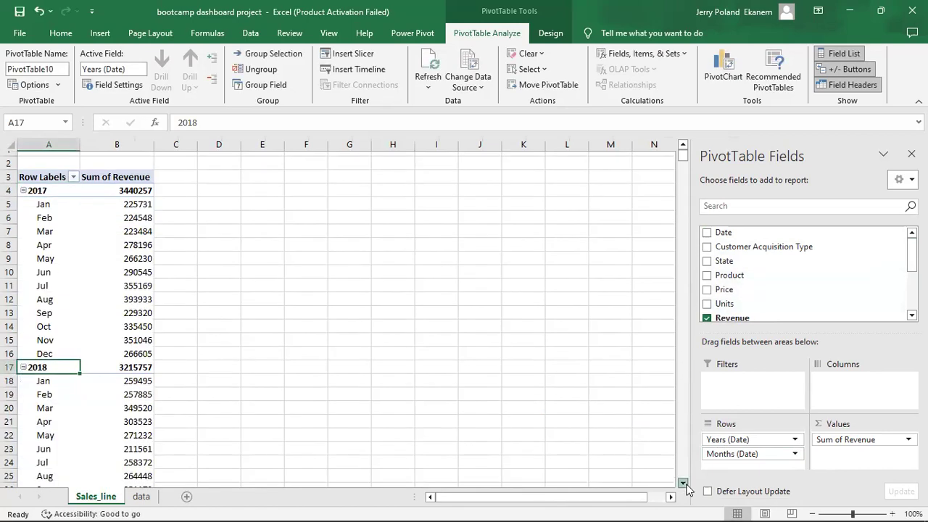
pyautogui.scroll(-2, 682, 482)
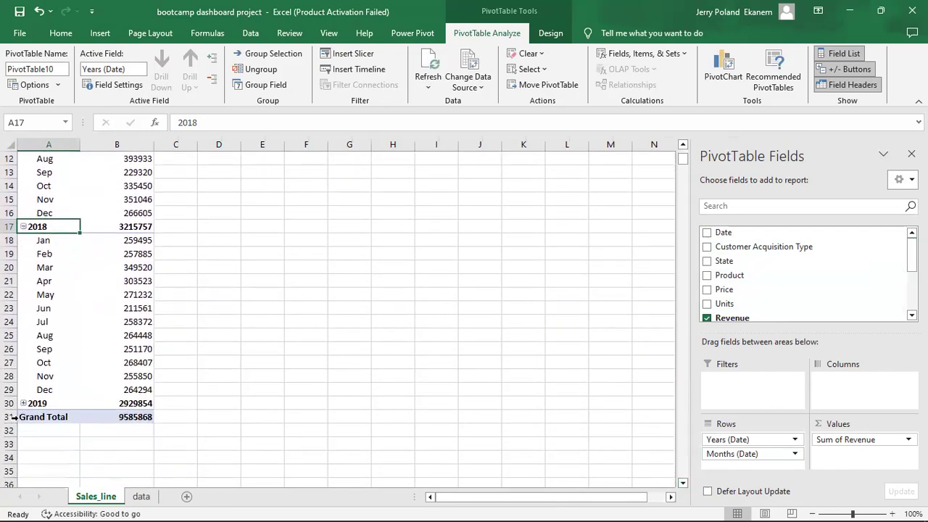
pyautogui.click(23, 403)
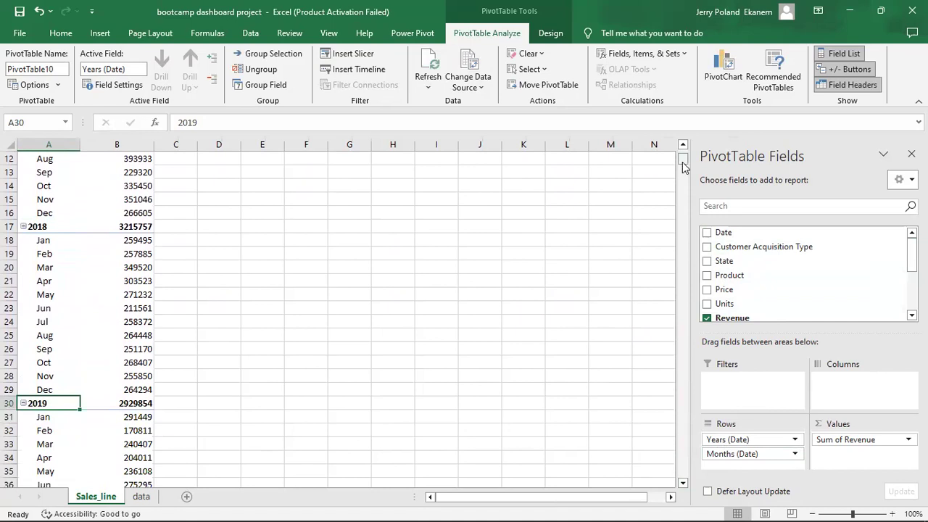
pyautogui.scroll(4, 675, 153)
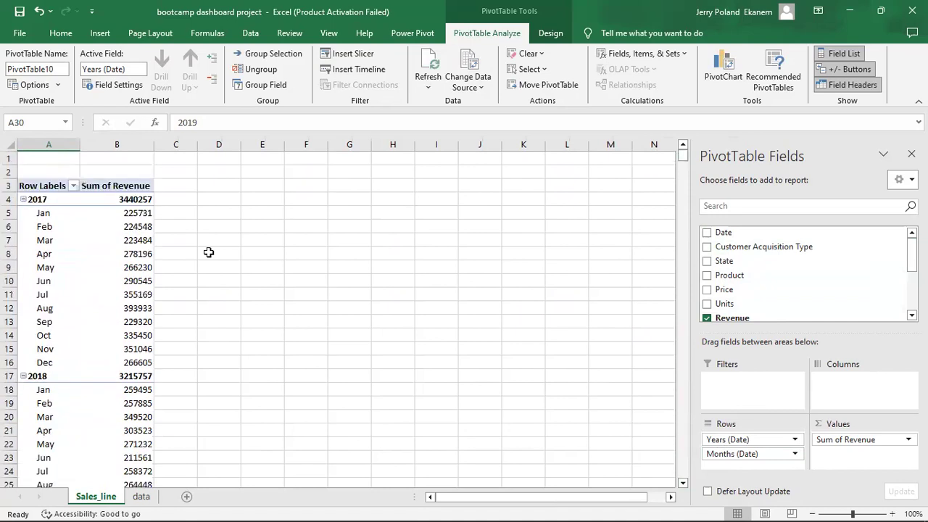
pyautogui.click(84, 253)
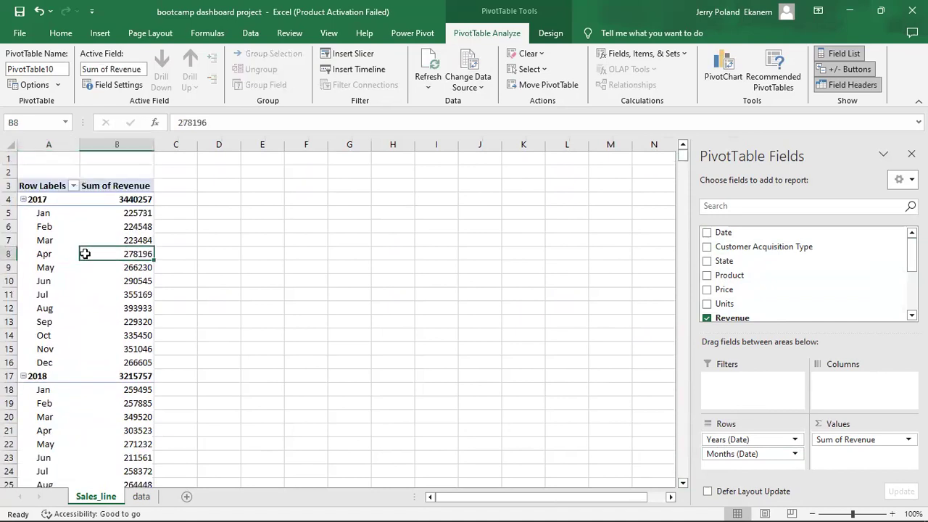
# Insert a line PivotChart of the revenue and move it right of the table.
pyautogui.click(716, 71)
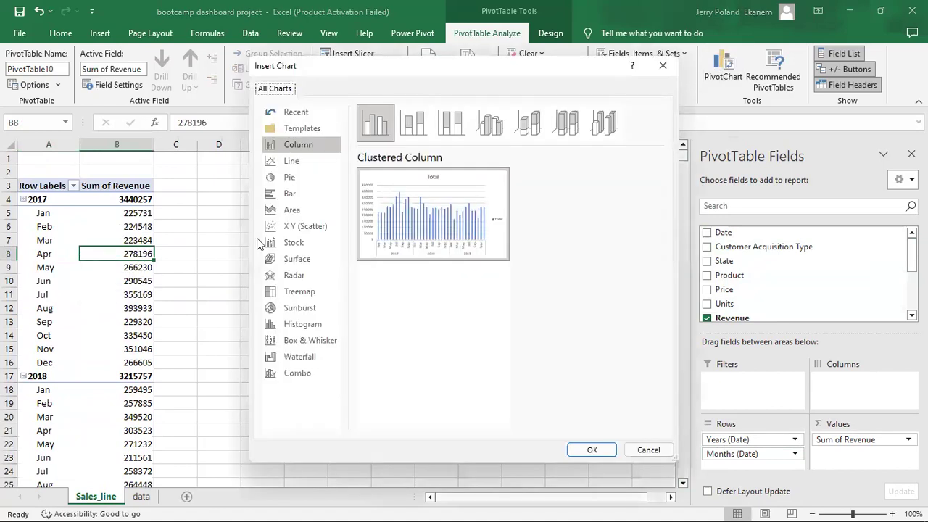
pyautogui.click(292, 161)
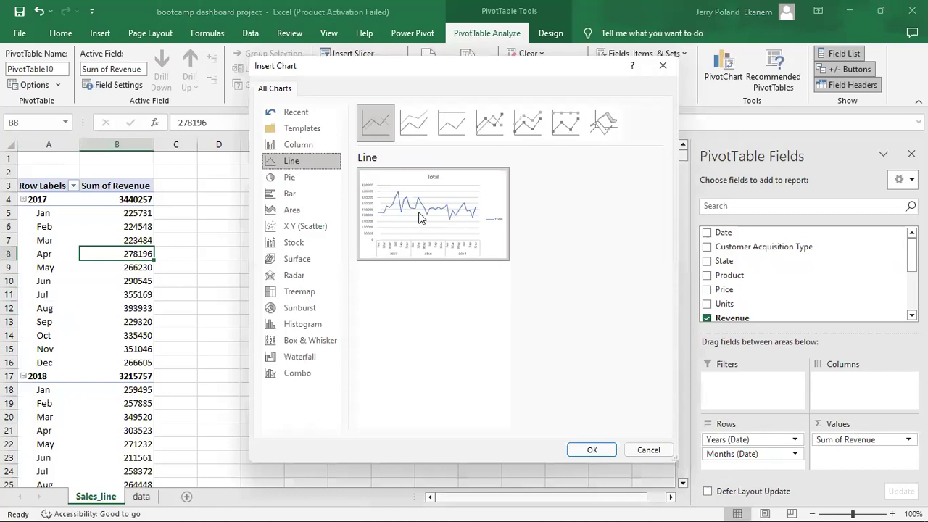
pyautogui.click(592, 449)
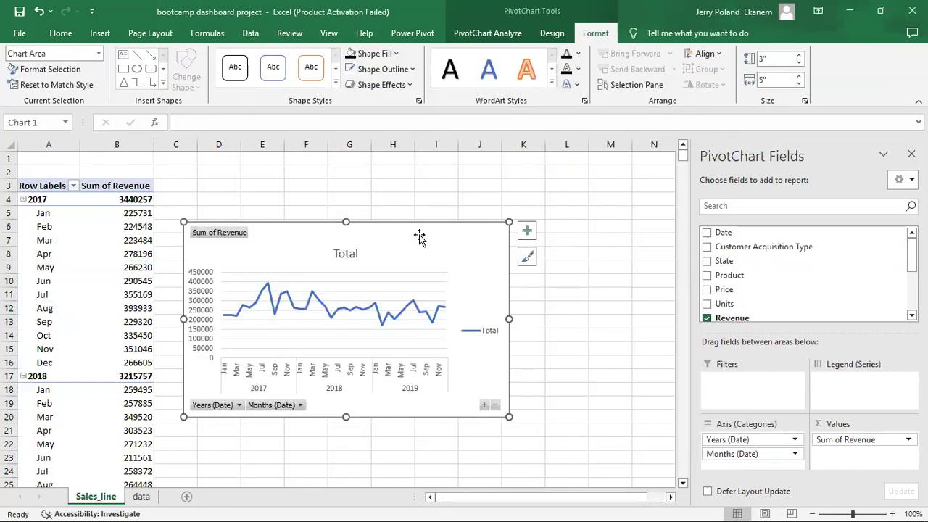
pyautogui.moveTo(427, 229); pyautogui.dragTo(445, 230)
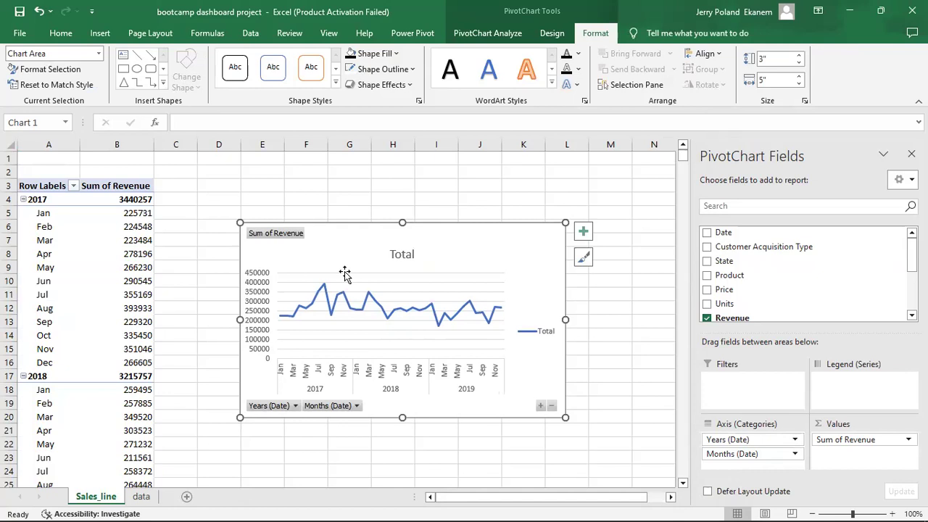
# Apply chart Style 3 with its blue background to the line chart.
pyautogui.click(552, 33)
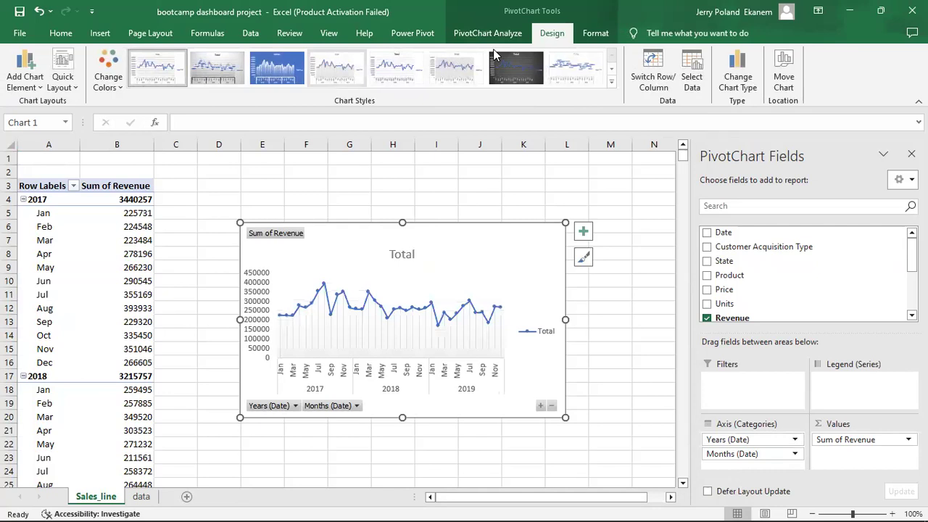
pyautogui.click(289, 70)
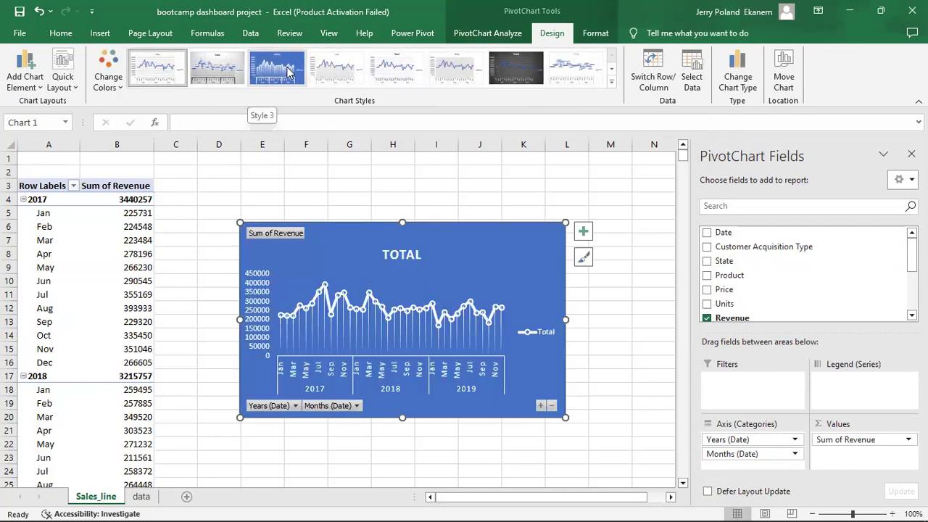
pyautogui.click(288, 70)
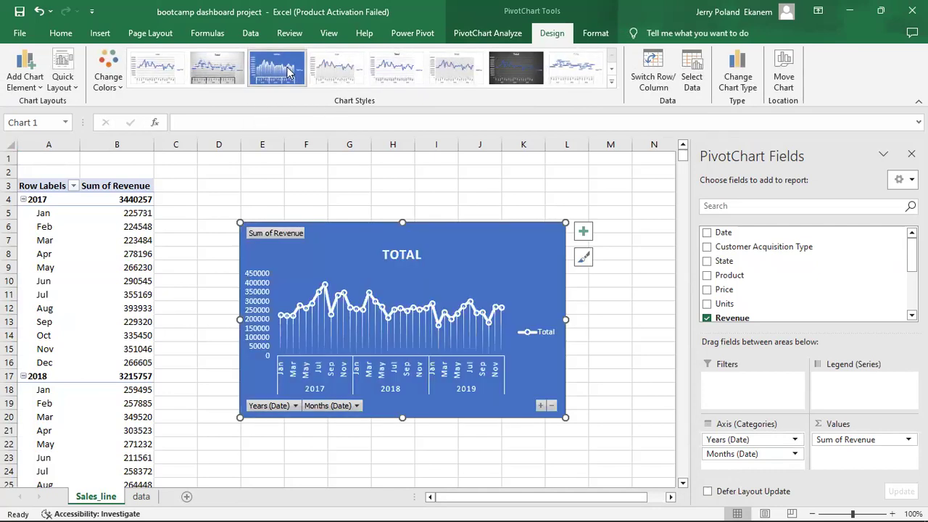
pyautogui.click(628, 361)
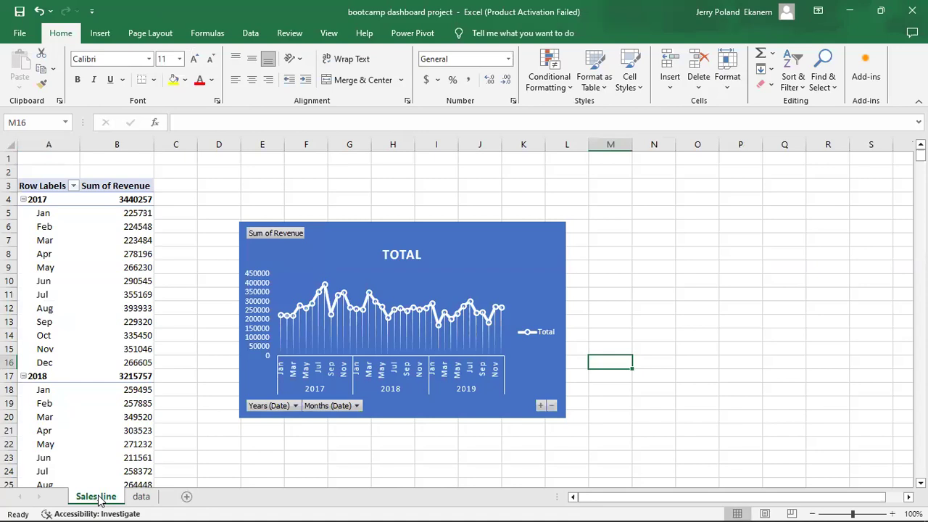
# Duplicate the Sales_line sheet and rename the copy Delivery_Performance_Chart.
pyautogui.moveTo(98, 500); pyautogui.dragTo(147, 494)
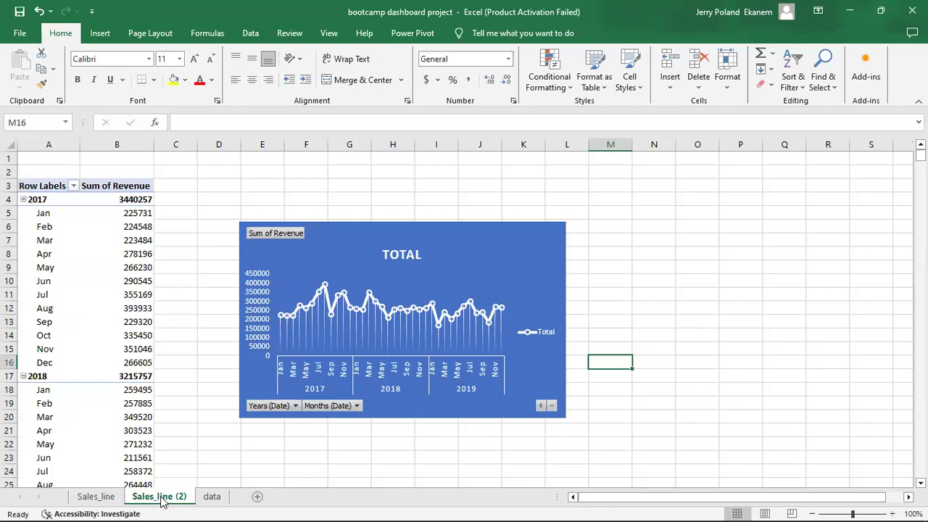
pyautogui.doubleClick(160, 497)
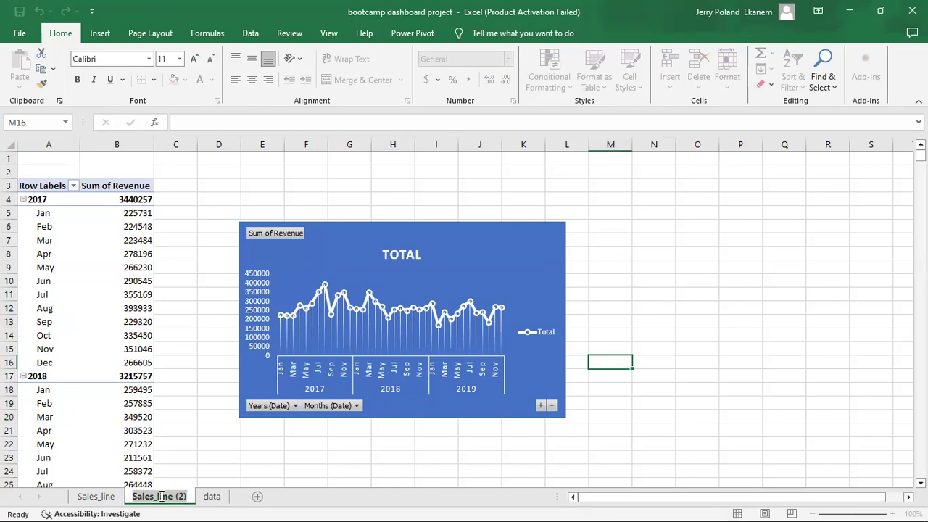
pyautogui.write('De')
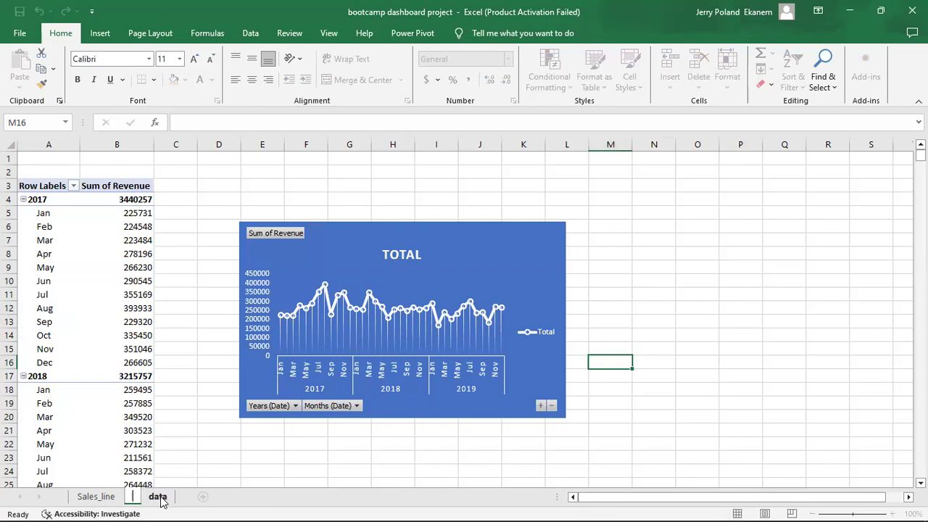
pyautogui.write('livery')
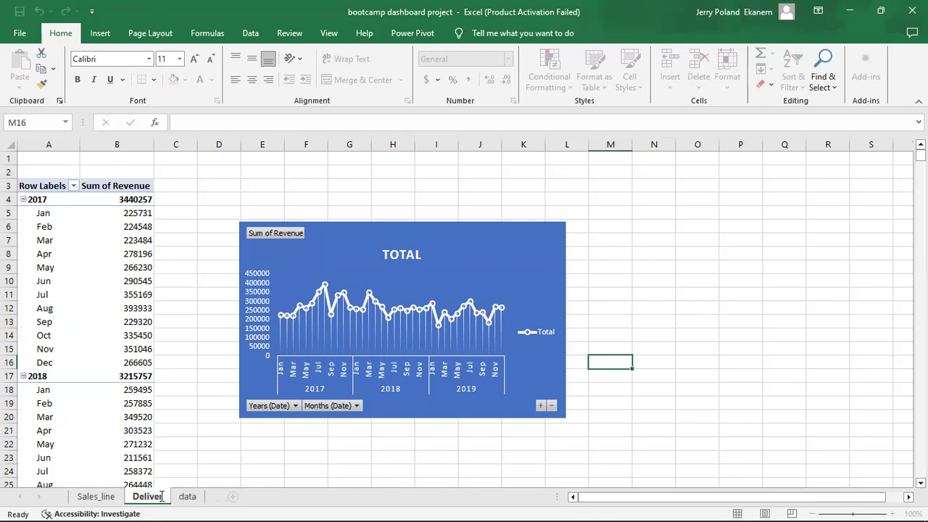
pyautogui.write('_Performanced')
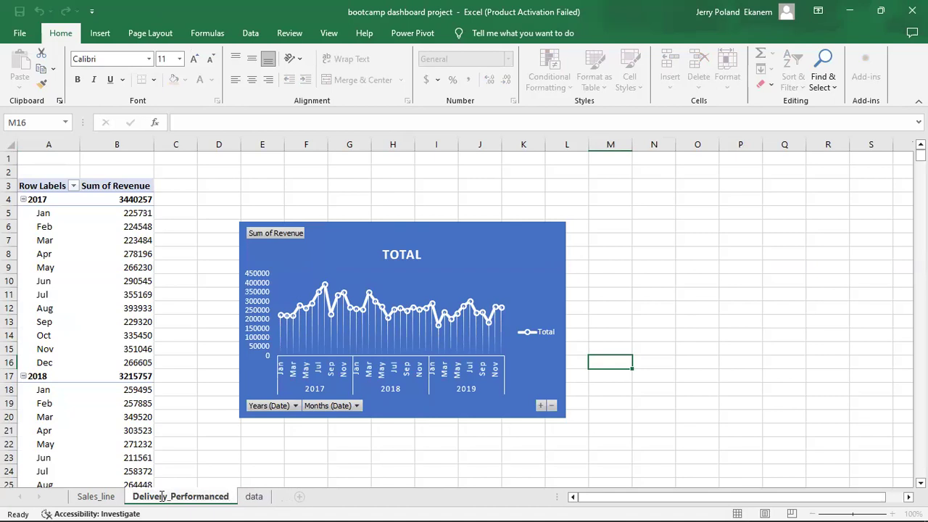
pyautogui.press('BackSpace')
pyautogui.write('_Ch')
pyautogui.write('art')
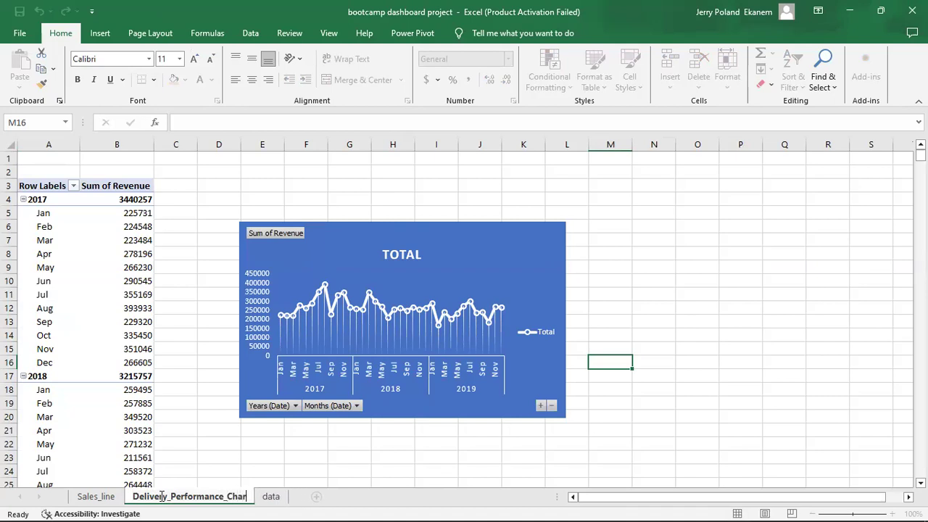
pyautogui.click(263, 456)
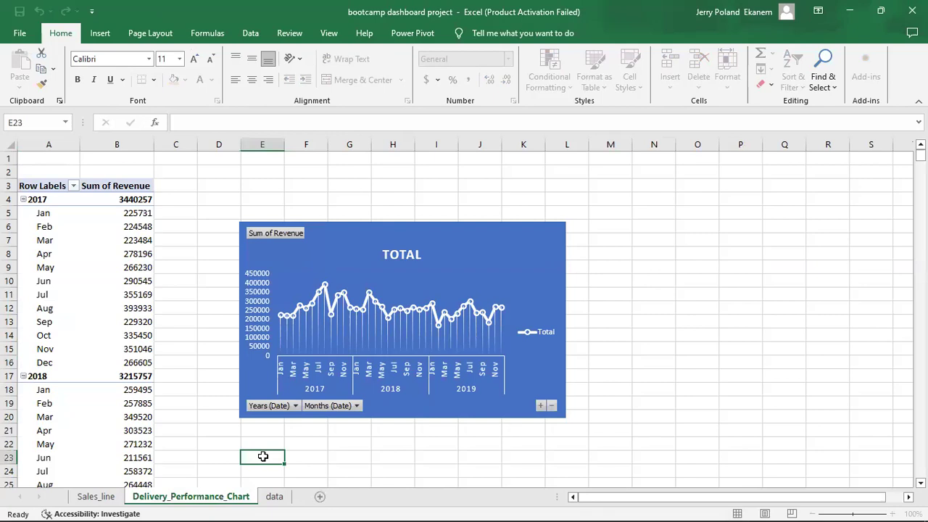
pyautogui.click(89, 323)
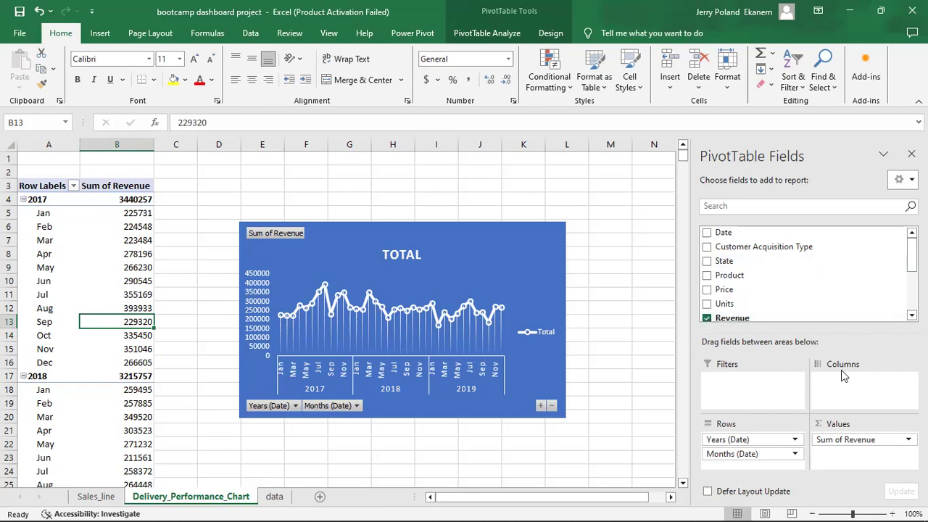
# Replace the Years and Months rows with Delivery Performance in the pivot.
pyautogui.moveTo(768, 439); pyautogui.dragTo(553, 419)
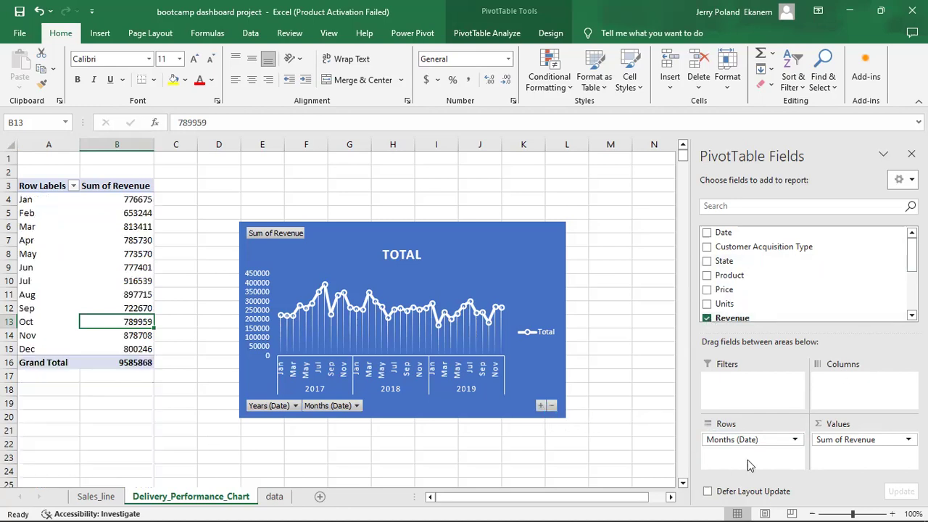
pyautogui.moveTo(737, 440); pyautogui.dragTo(567, 419)
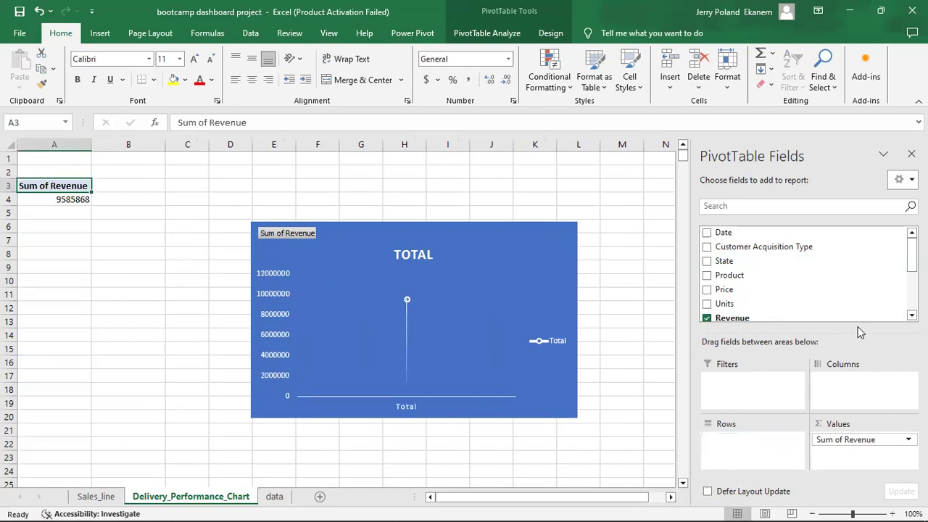
pyautogui.moveTo(912, 256); pyautogui.dragTo(912, 281)
pyautogui.click(707, 257)
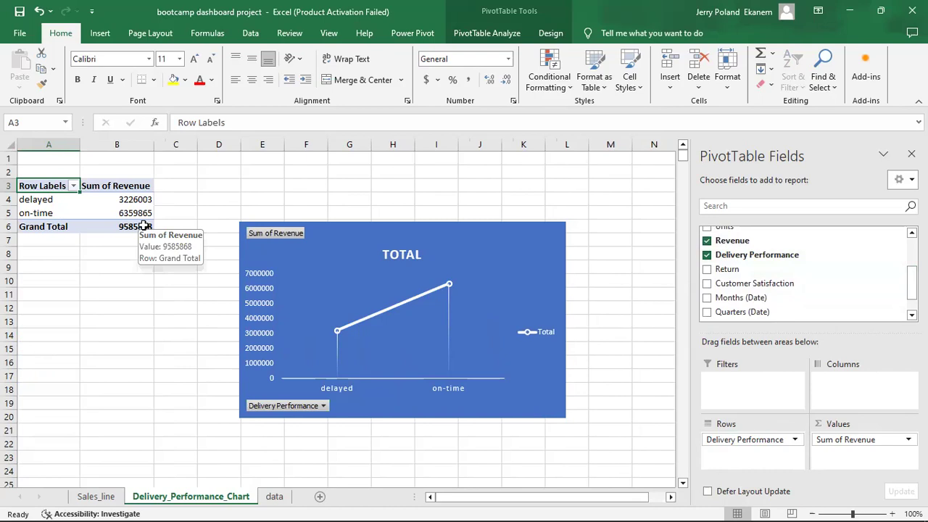
# Summarize Revenue as Count instead of Sum, giving 1891 delayed and 3889 on-time.
pyautogui.click(901, 442)
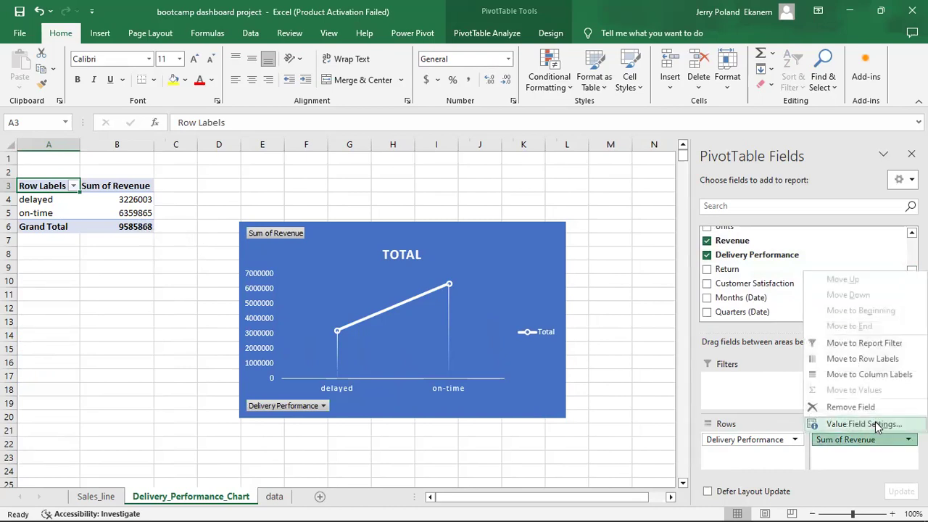
pyautogui.click(875, 423)
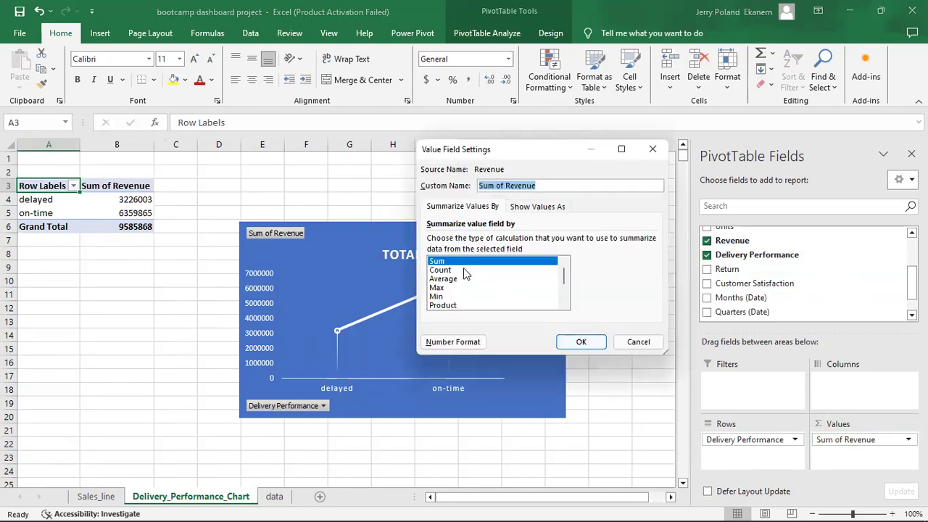
pyautogui.click(464, 270)
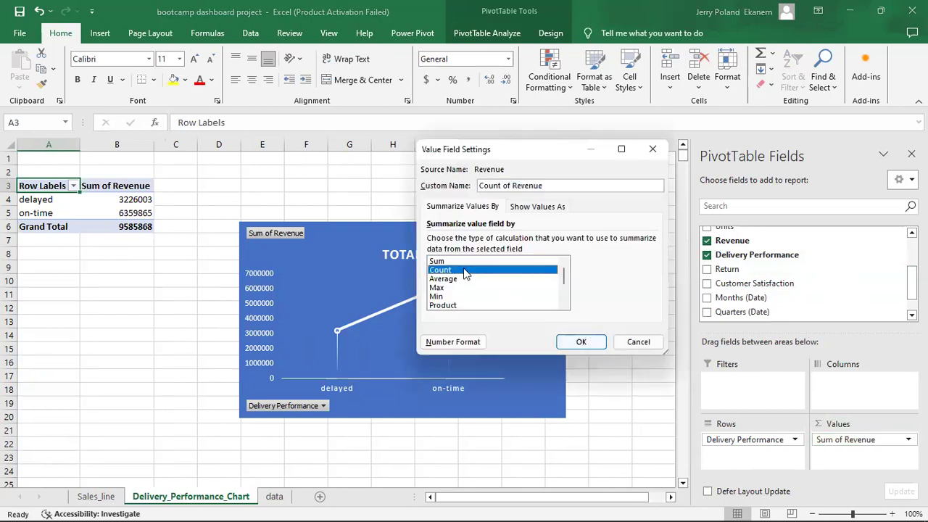
pyautogui.click(581, 342)
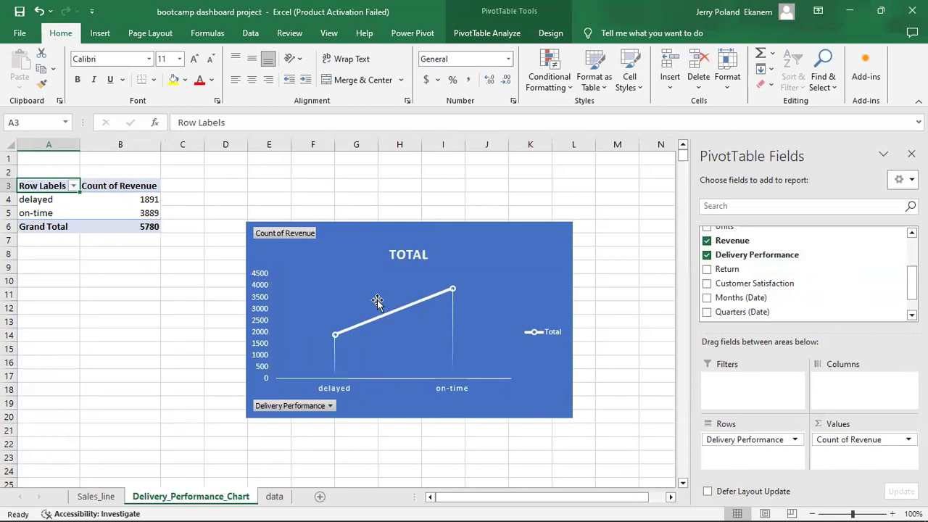
pyautogui.moveTo(134, 209)
pyautogui.moveTo(113, 221)
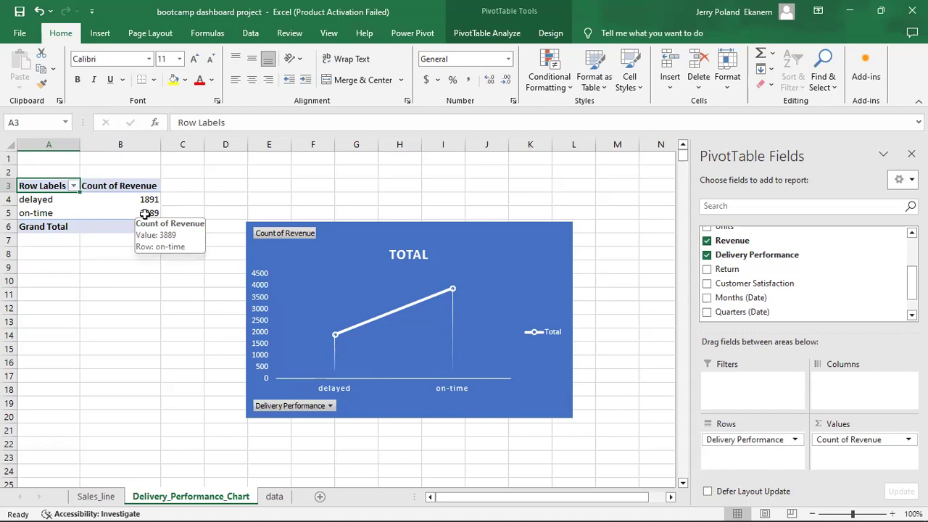
# Enter =B5/B6 in C5 for the on-time share and format it as a percentage (67%).
pyautogui.click(145, 214)
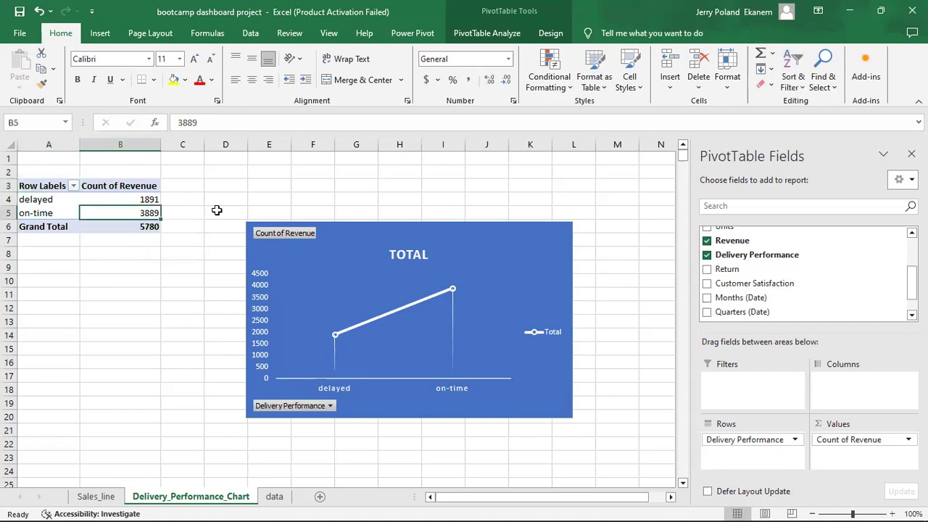
pyautogui.click(186, 213)
pyautogui.write('=')
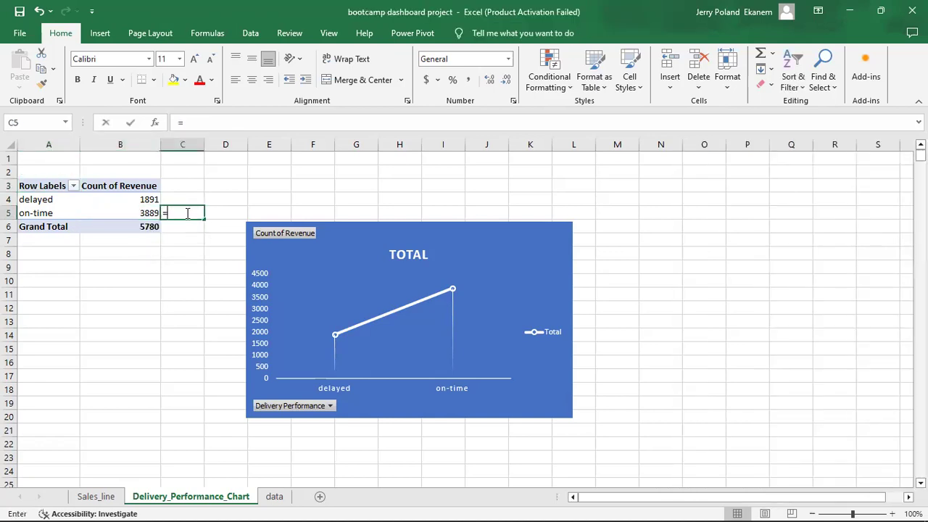
pyautogui.click(145, 213)
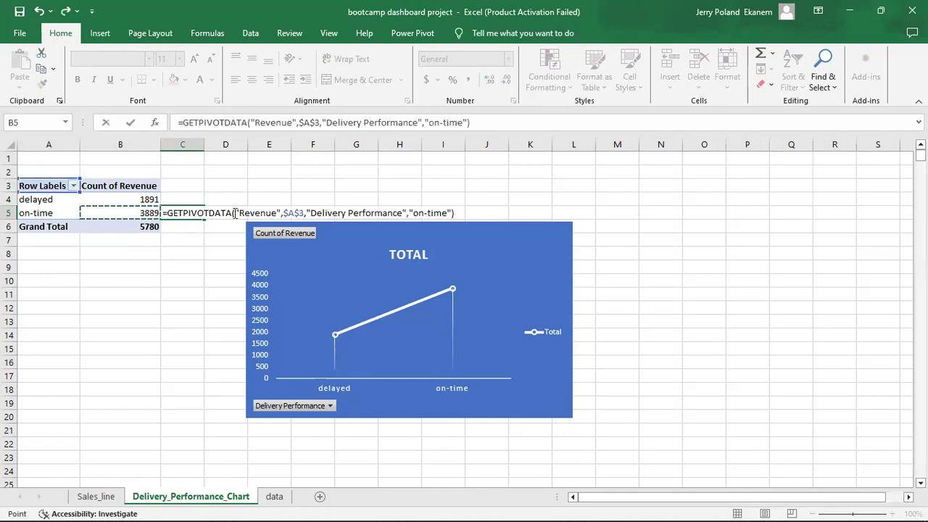
pyautogui.write('/')
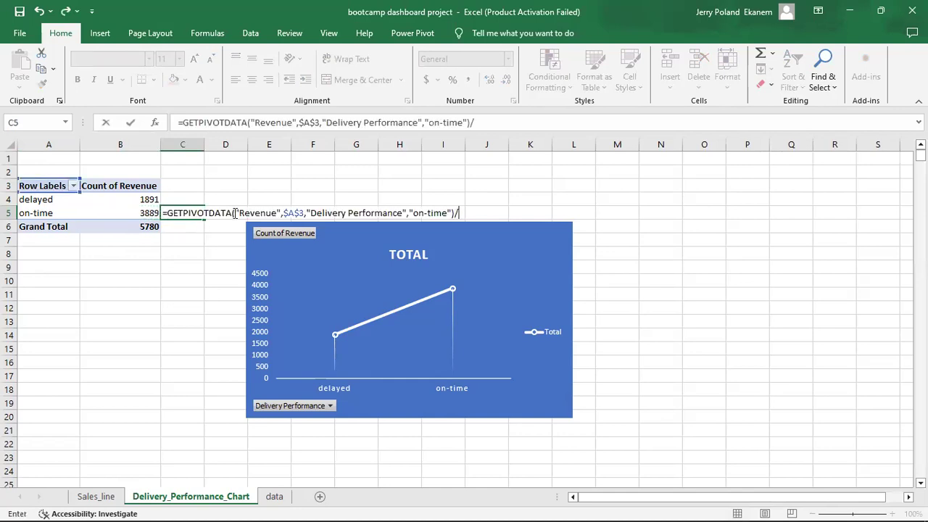
pyautogui.click(143, 226)
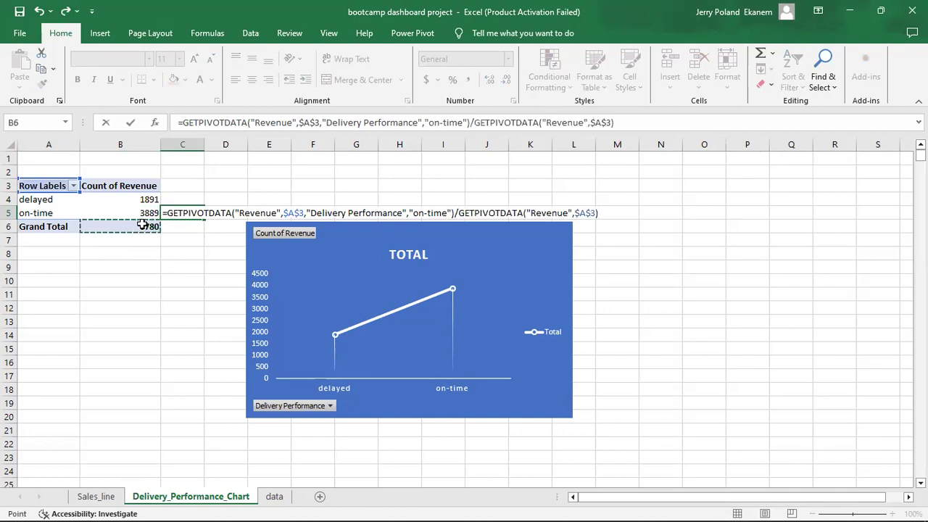
pyautogui.press('Return')
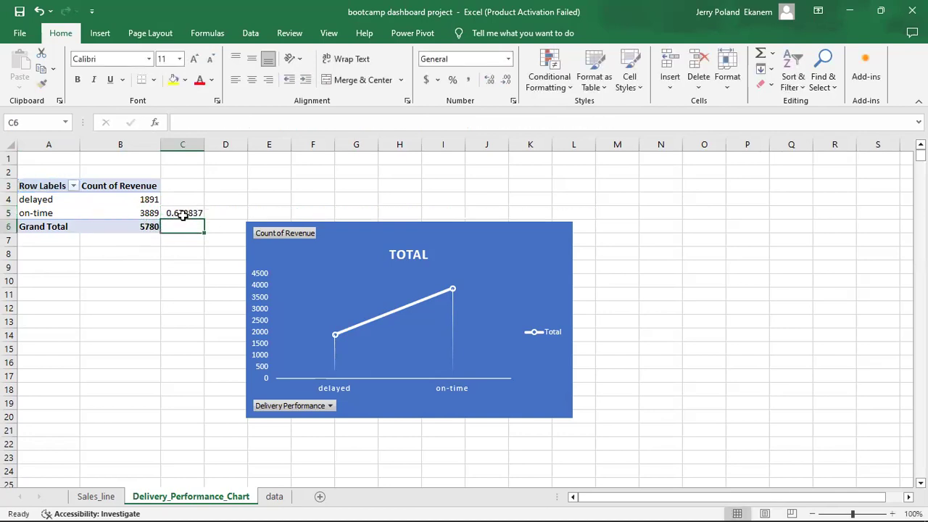
pyautogui.click(180, 213)
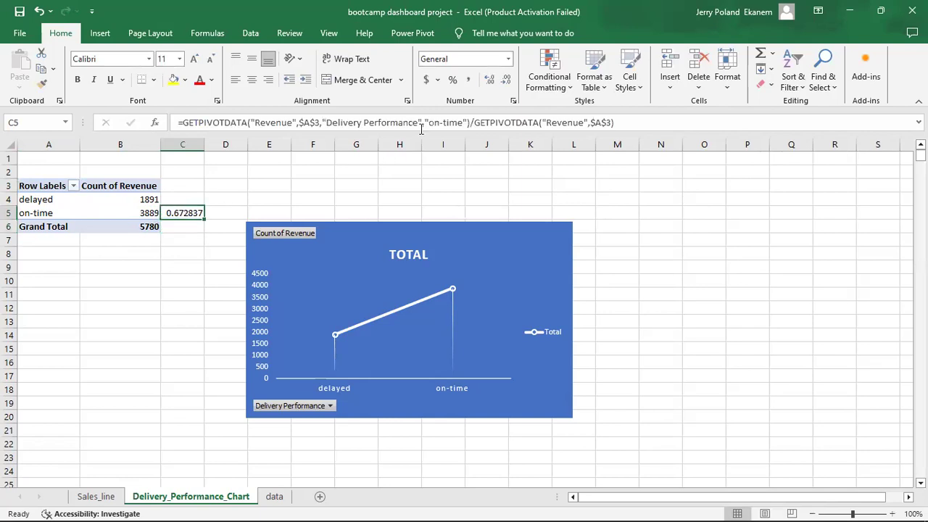
pyautogui.click(452, 80)
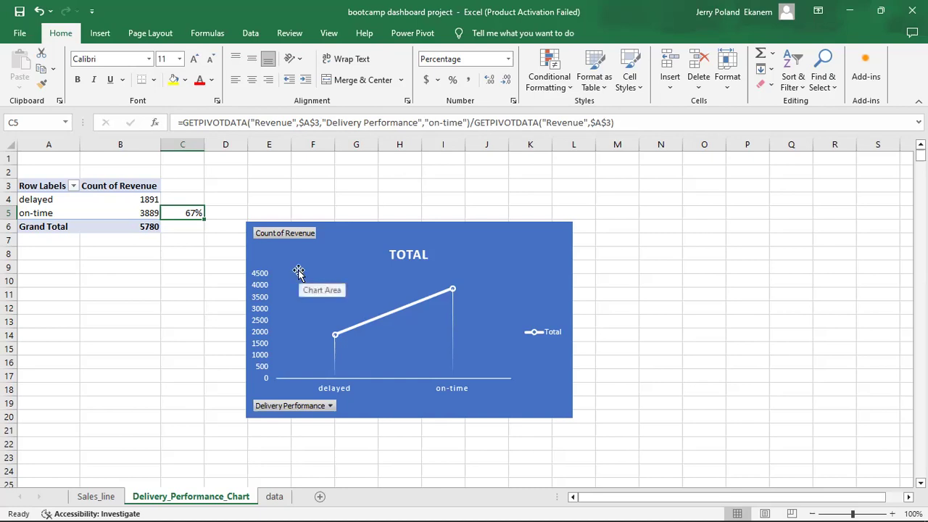
pyautogui.click(104, 201)
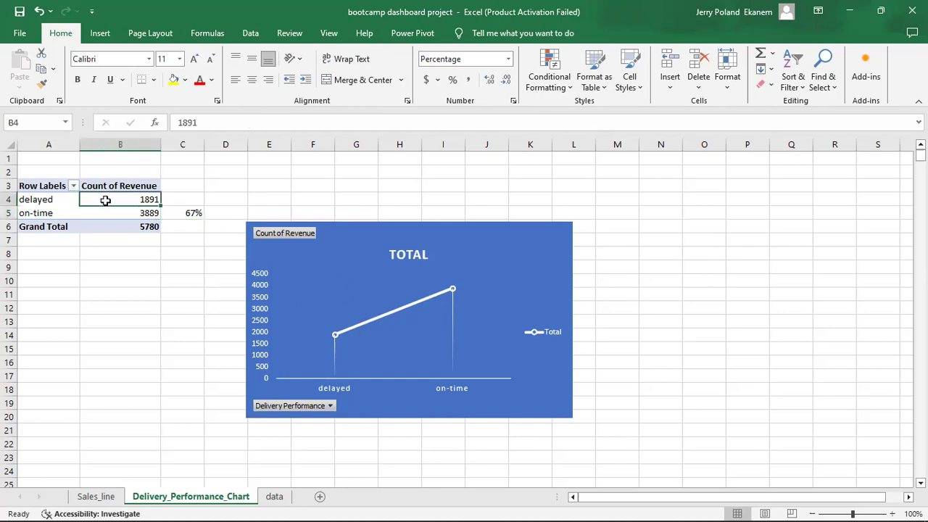
# Delete the line chart and insert a Doughnut PivotChart placed beside the pivot table.
pyautogui.click(451, 241)
pyautogui.press('Delete')
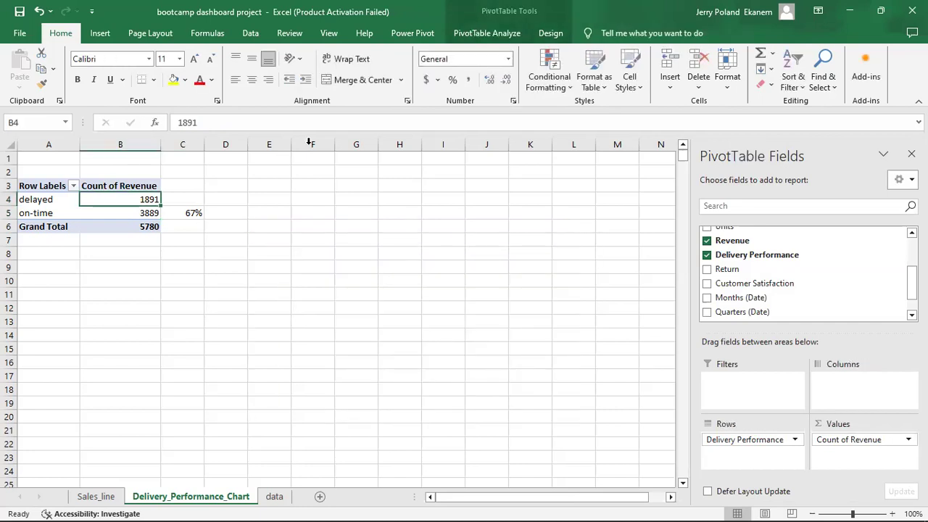
pyautogui.click(481, 33)
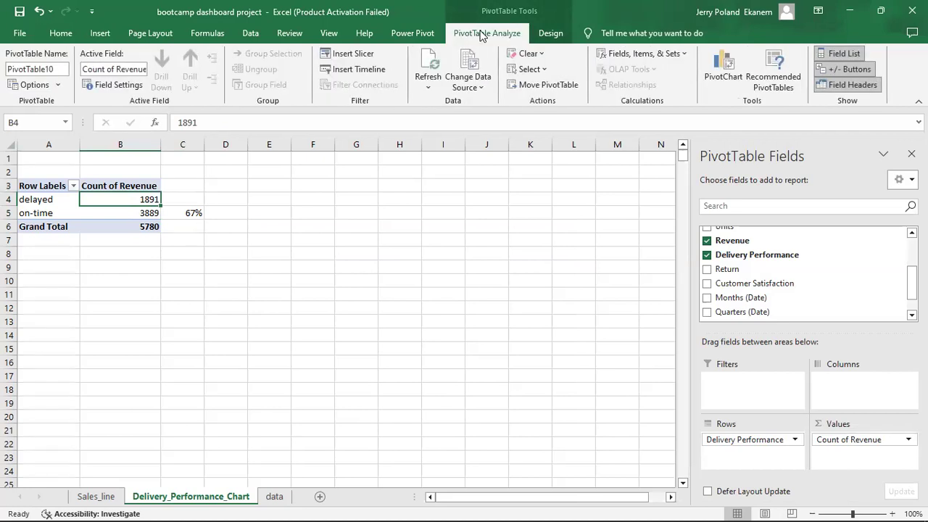
pyautogui.click(721, 73)
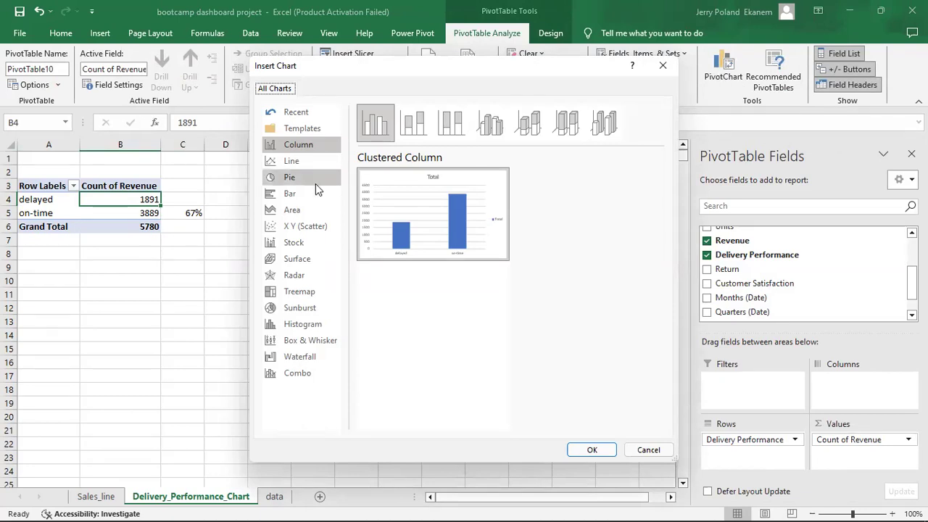
pyautogui.click(291, 177)
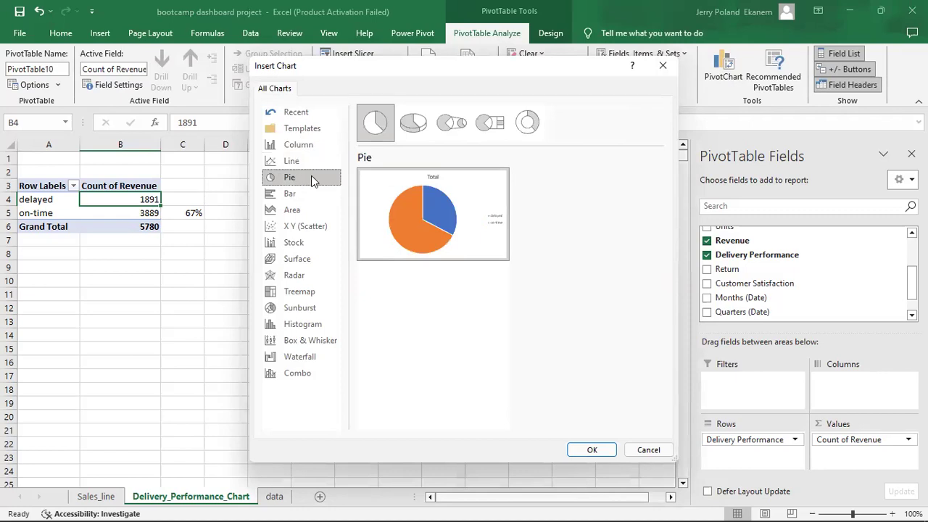
pyautogui.click(528, 125)
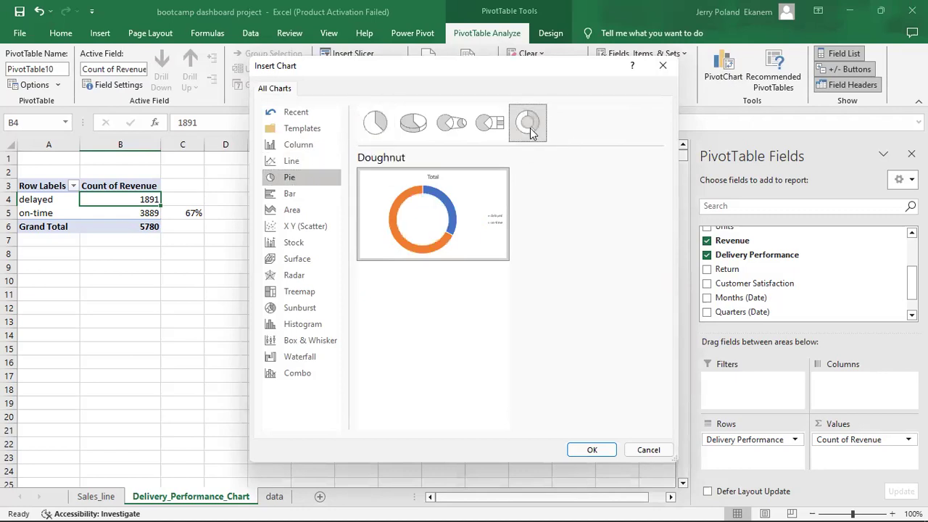
pyautogui.click(591, 450)
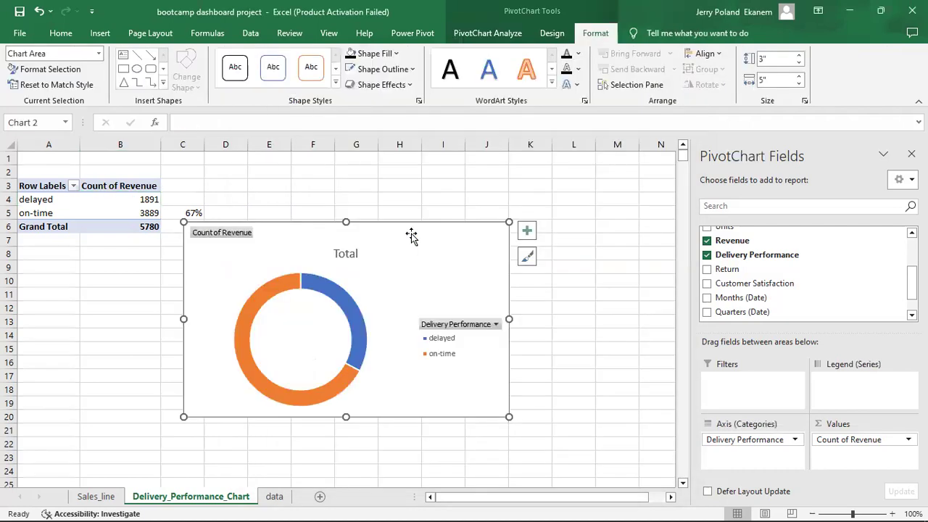
pyautogui.moveTo(411, 234); pyautogui.dragTo(473, 205)
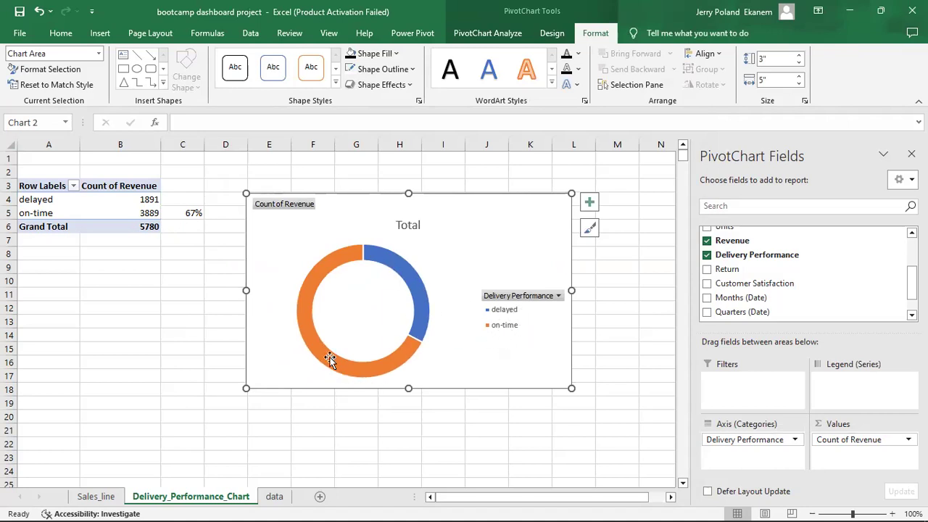
pyautogui.moveTo(330, 360)
# Sort the counts largest to smallest, putting on-time 3889 above delayed 1891.
pyautogui.click(137, 197)
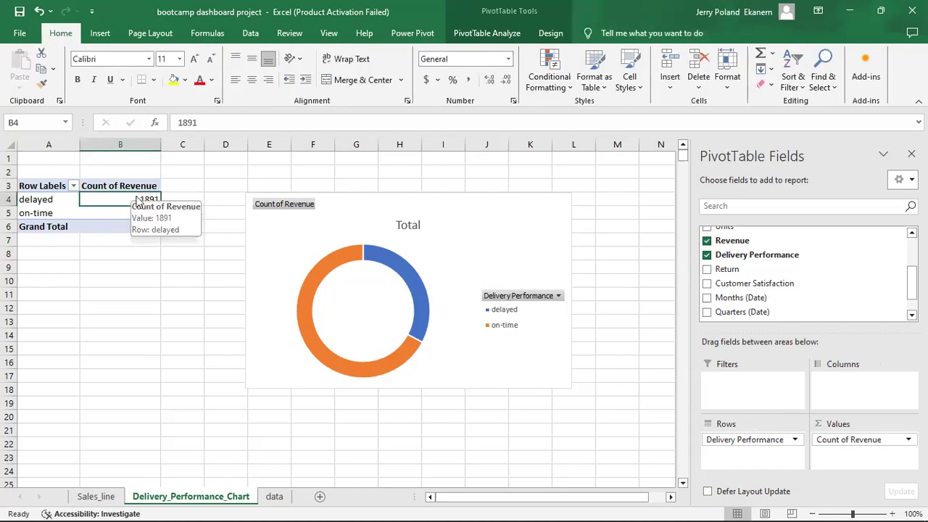
pyautogui.rightClick(137, 197)
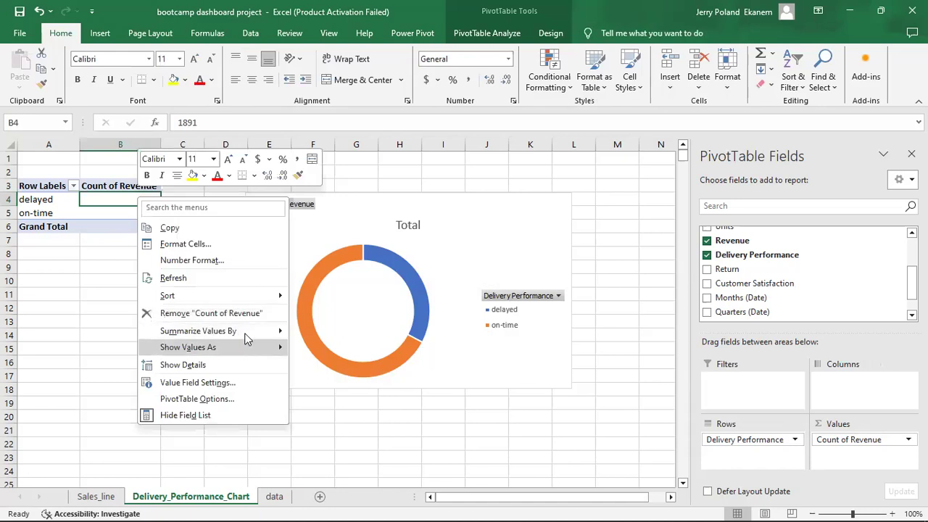
pyautogui.moveTo(224, 295)
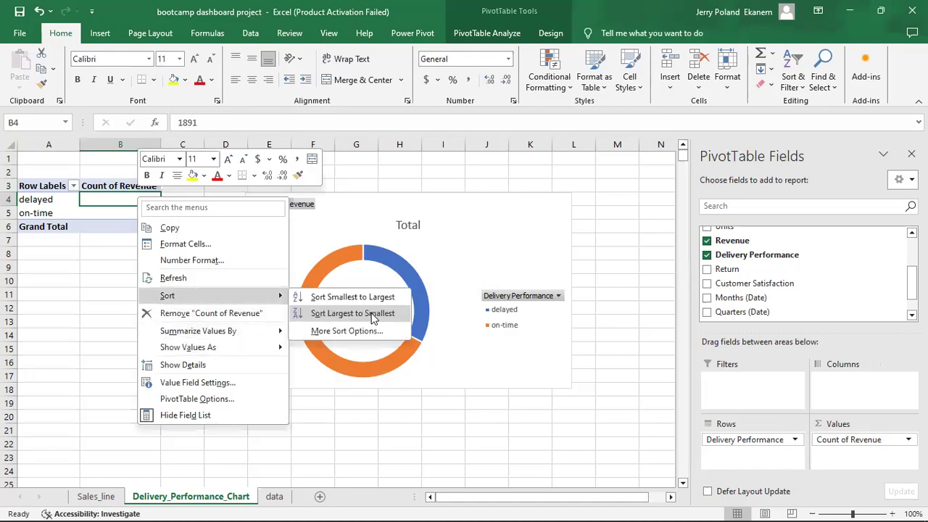
pyautogui.click(374, 319)
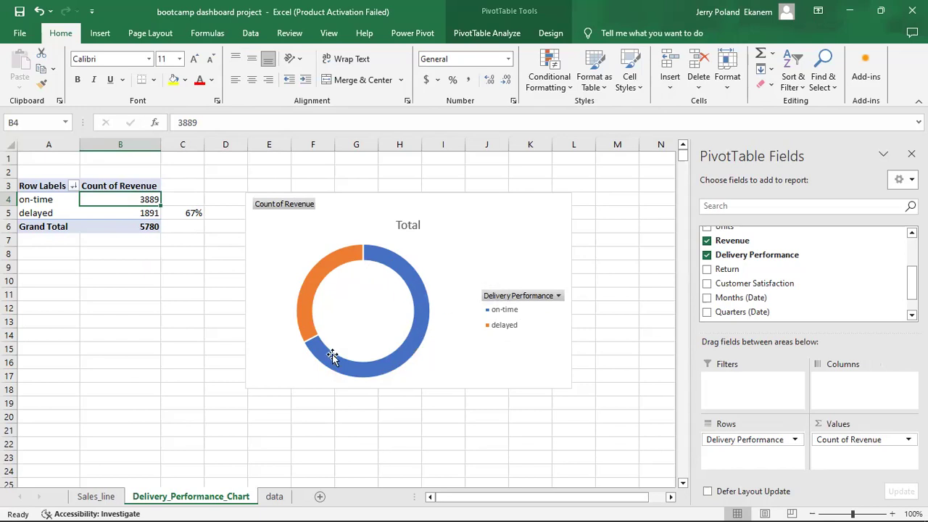
pyautogui.moveTo(397, 342)
# Draw a text box on the sheet and link it to the 67% in C5.
pyautogui.click(100, 34)
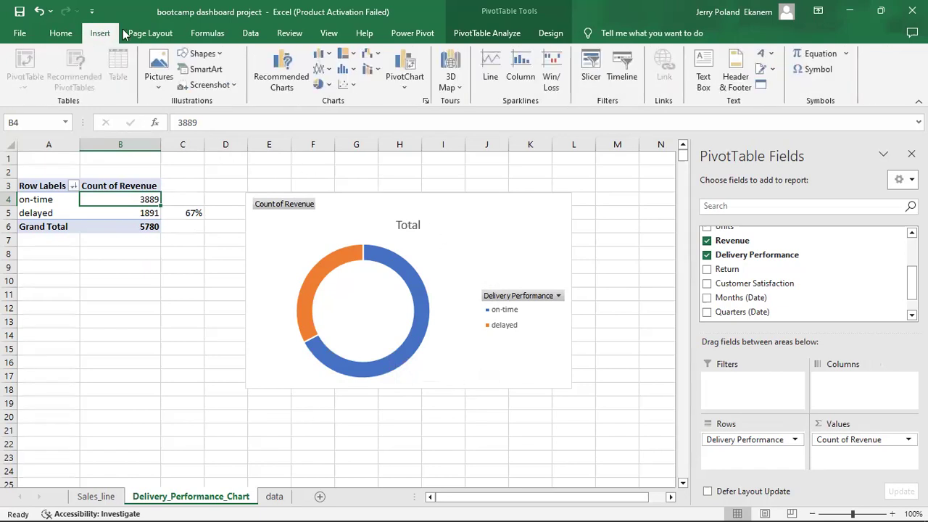
pyautogui.click(703, 82)
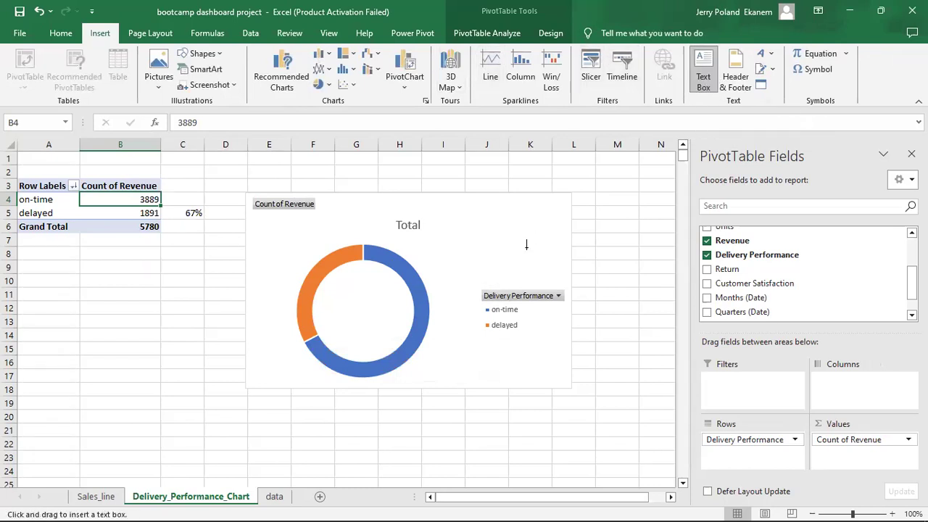
pyautogui.moveTo(180, 412); pyautogui.dragTo(342, 451)
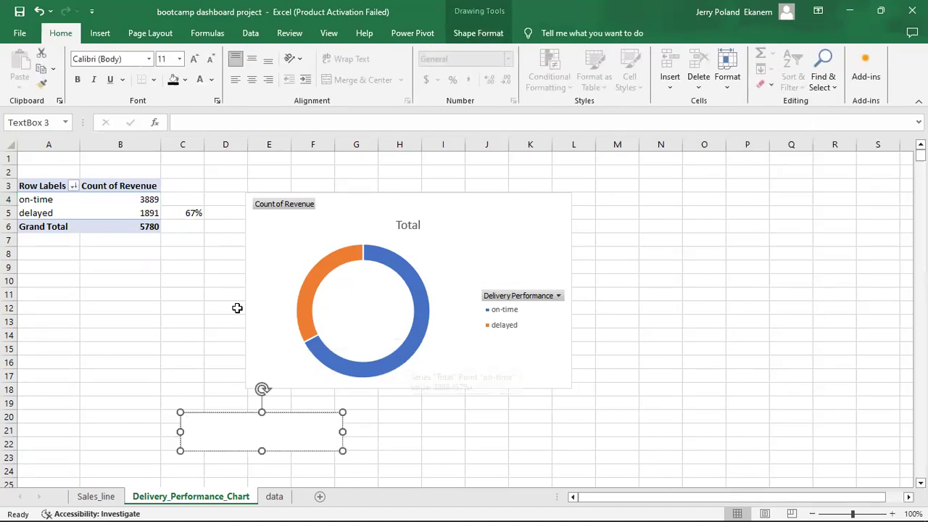
pyautogui.click(189, 129)
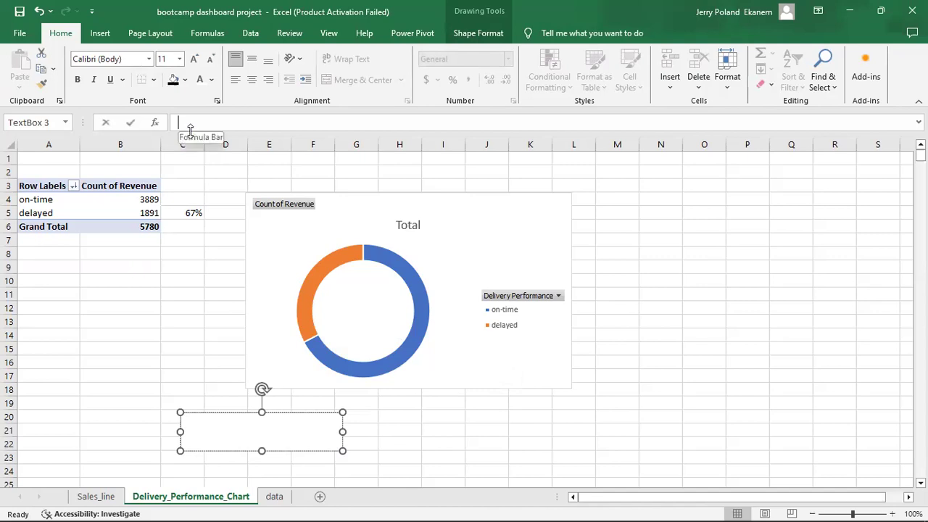
pyautogui.write('=')
pyautogui.click(184, 212)
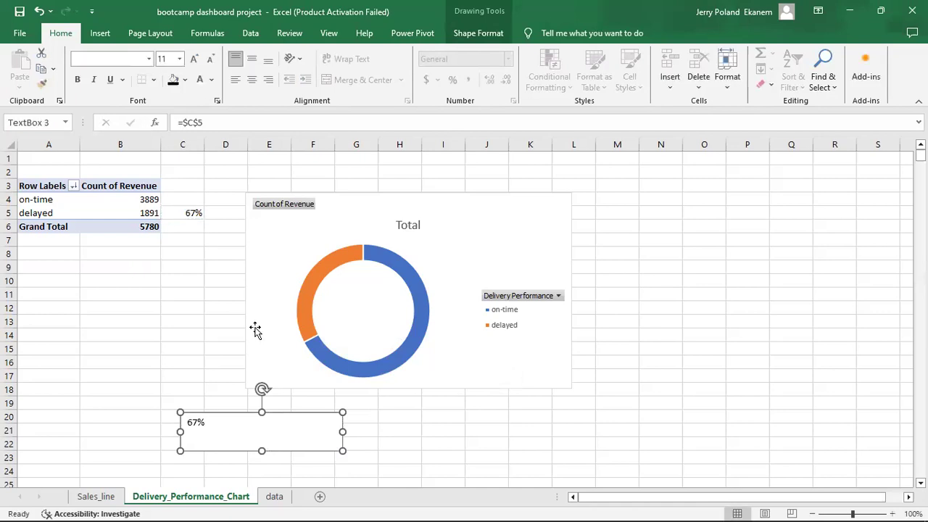
# Centre the 67% text and position the box just below the donut chart.
pyautogui.moveTo(248, 426); pyautogui.dragTo(341, 425)
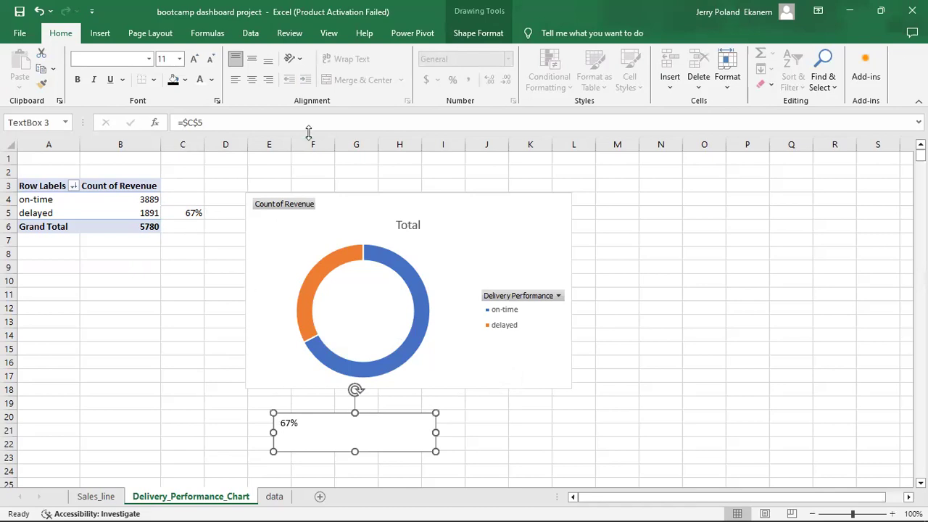
pyautogui.click(251, 80)
pyautogui.click(251, 79)
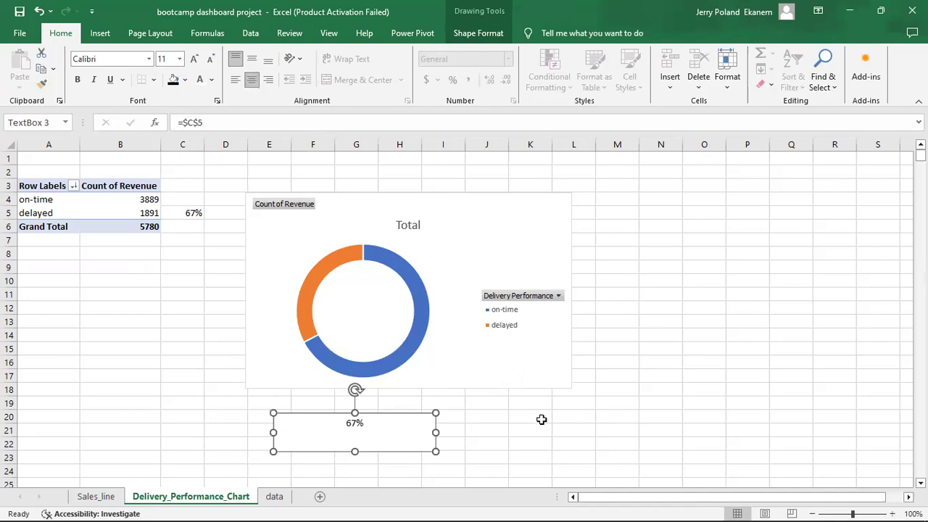
pyautogui.moveTo(393, 420); pyautogui.dragTo(406, 334)
pyautogui.moveTo(403, 387); pyautogui.dragTo(400, 417)
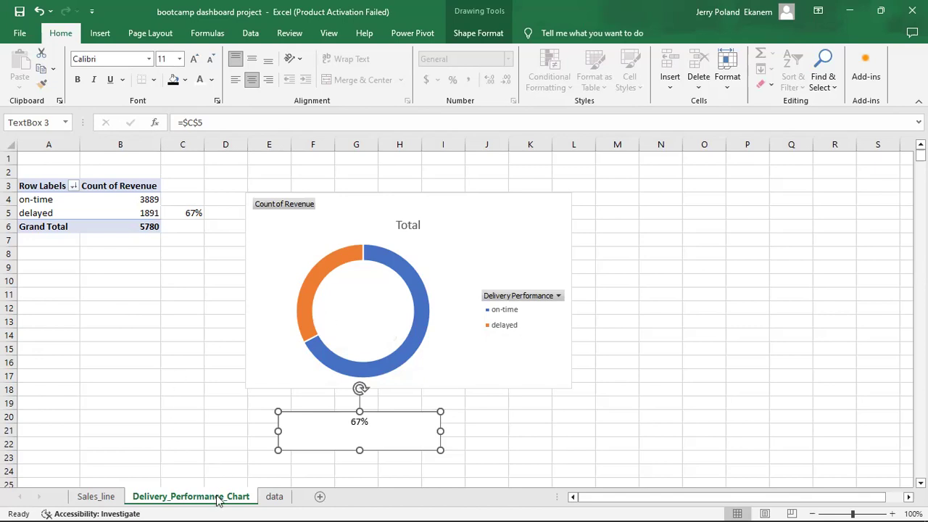
# Copy the Delivery_Performance_Chart sheet after the original and name the copy Return_Rate_Chart.
pyautogui.moveTo(218, 500); pyautogui.dragTo(283, 498)
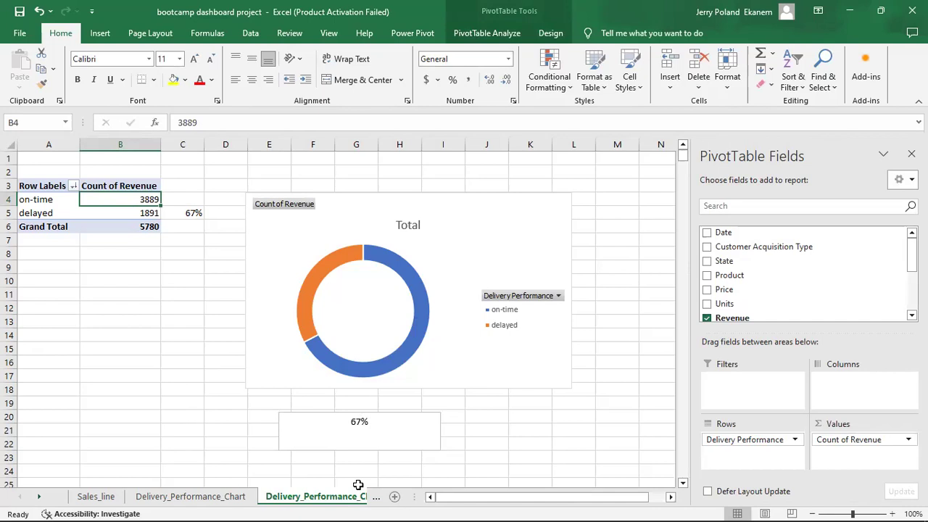
pyautogui.moveTo(358, 484); pyautogui.dragTo(344, 499)
pyautogui.doubleClick(341, 499)
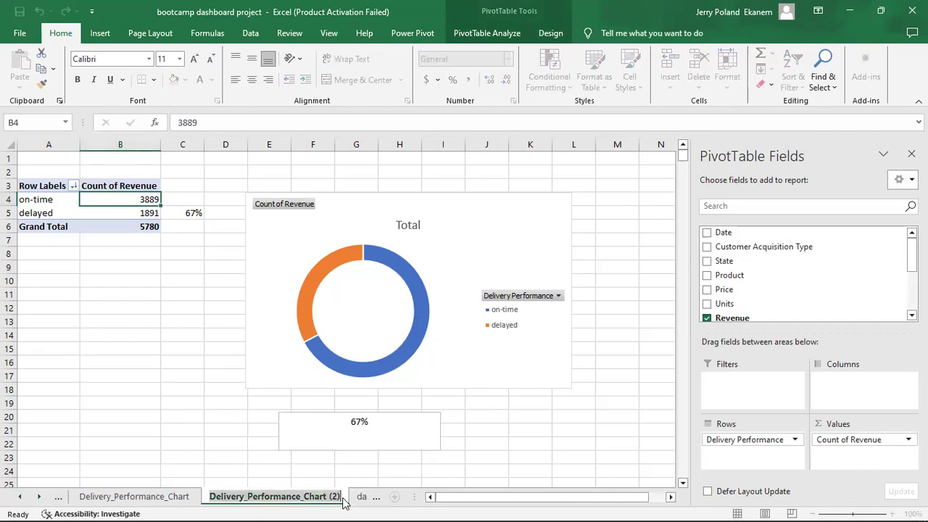
pyautogui.write('Re')
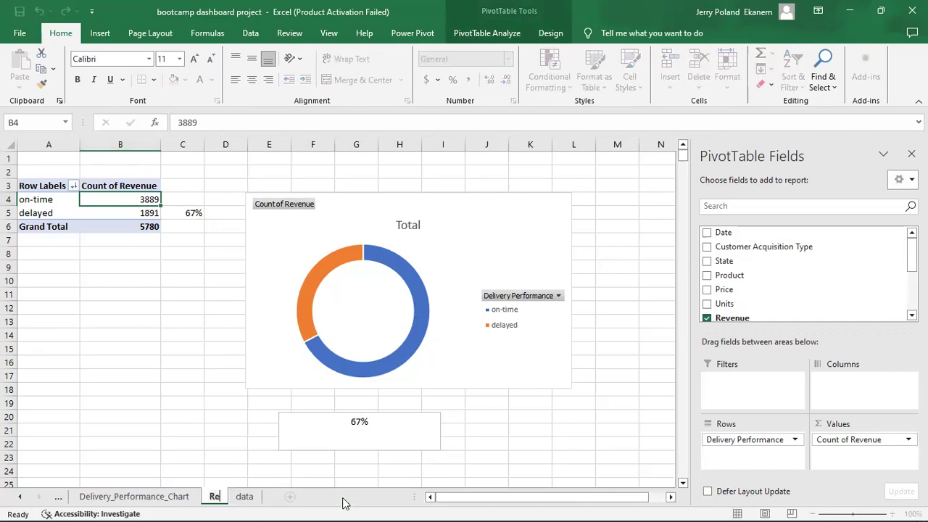
pyautogui.write('turn')
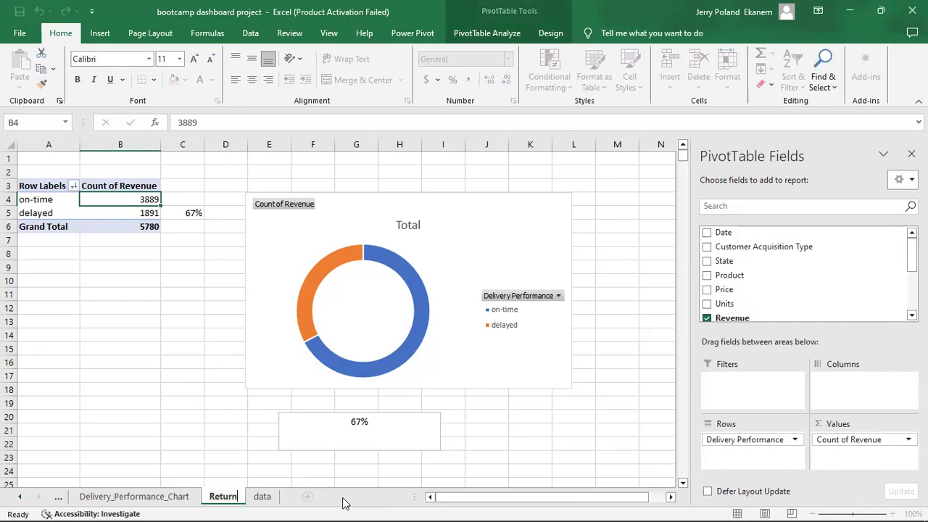
pyautogui.write('_Rat')
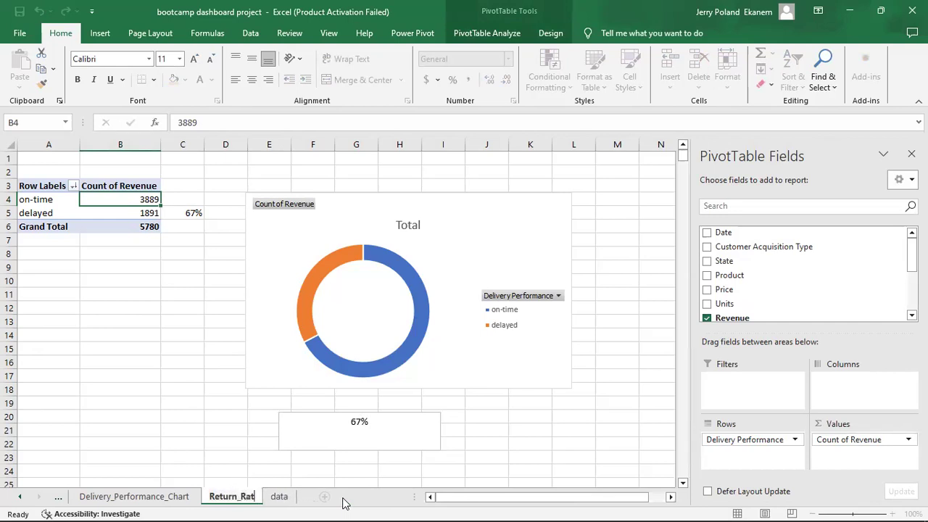
pyautogui.write('e_Chart')
# Swap Delivery Performance for Return in the pivot, giving 5184 no and 596 yes.
pyautogui.click(280, 468)
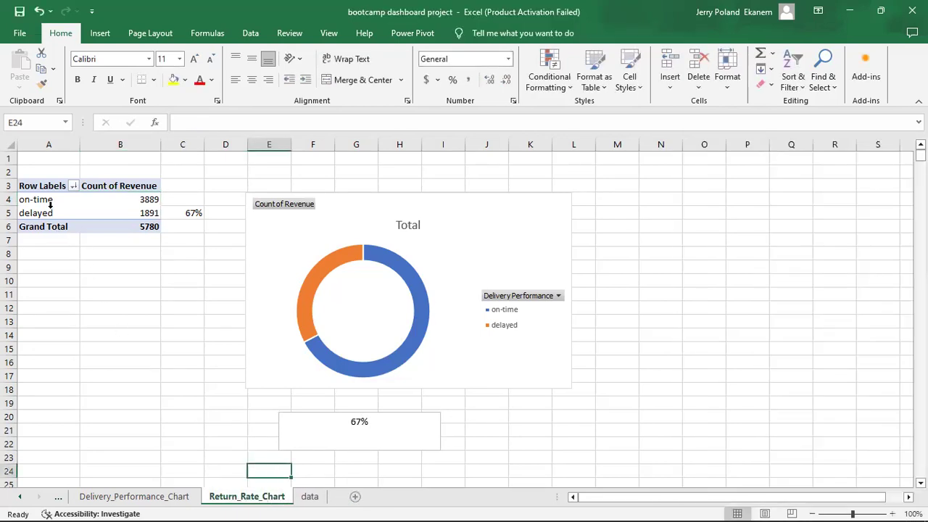
pyautogui.moveTo(45, 213); pyautogui.dragTo(49, 203)
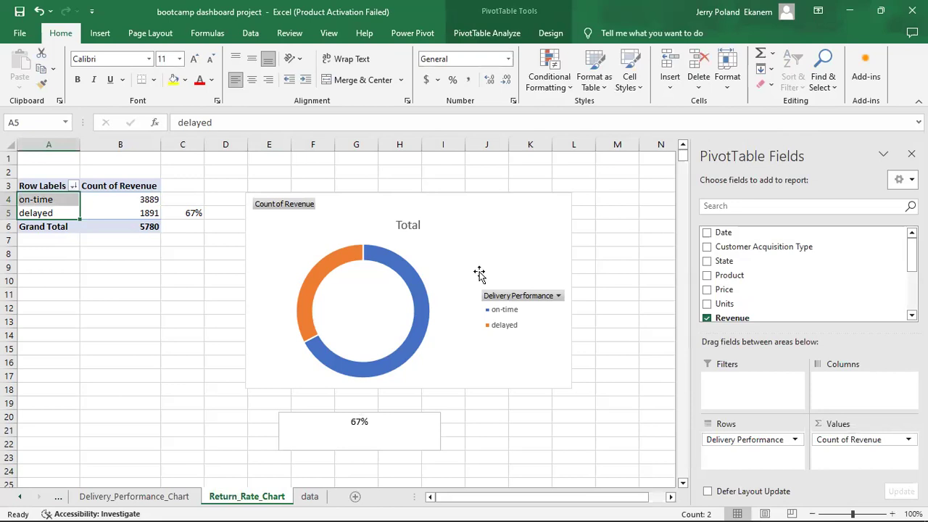
pyautogui.scroll(-2, 804, 276)
pyautogui.moveTo(707, 263); pyautogui.dragTo(692, 257)
pyautogui.click(707, 262)
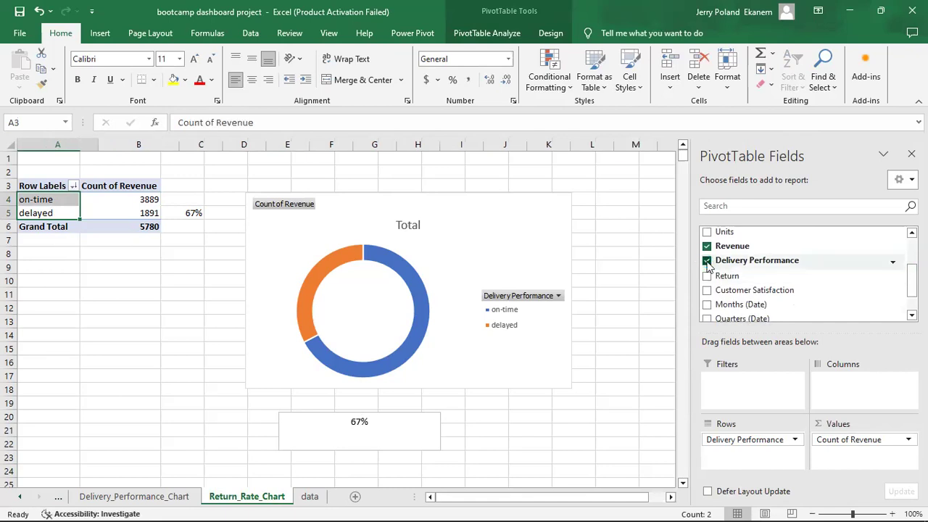
pyautogui.click(707, 276)
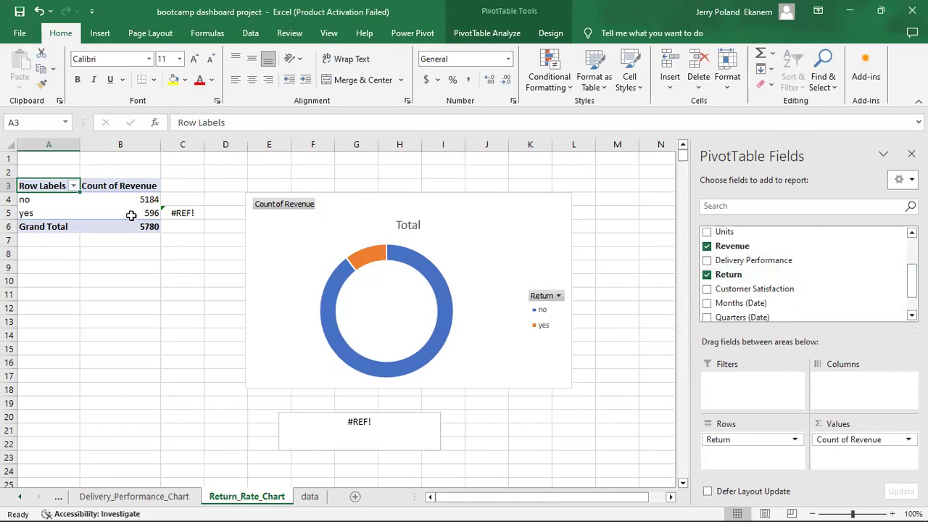
pyautogui.moveTo(132, 214)
pyautogui.click(140, 212)
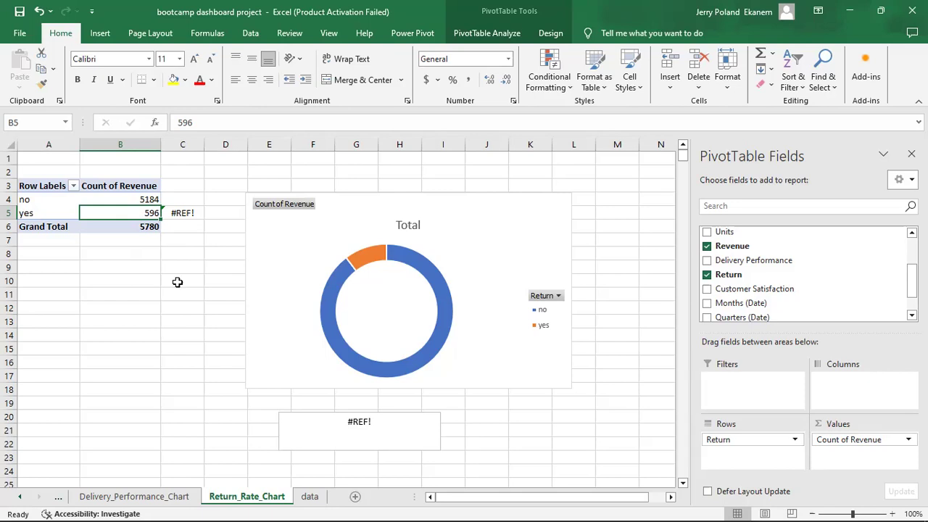
# Rewrite C5 as the yes return count divided by the 5780 grand total.
pyautogui.click(187, 214)
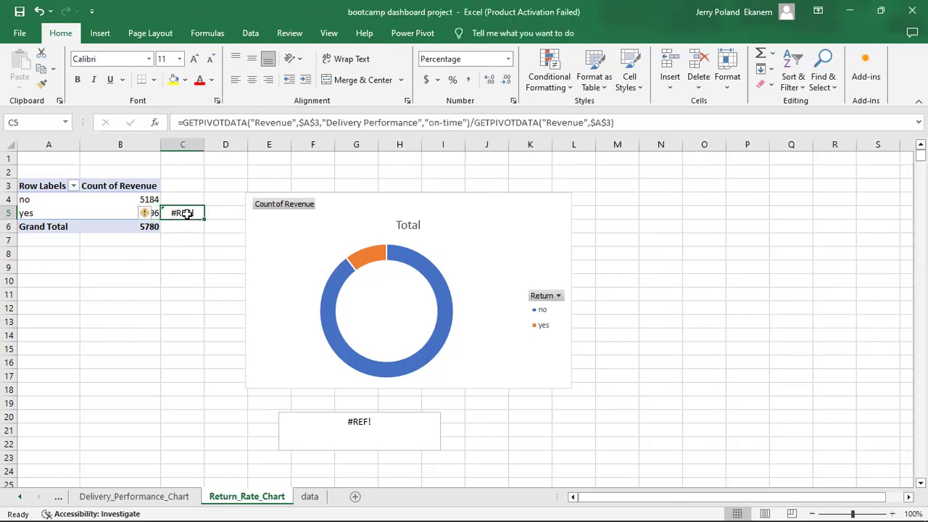
pyautogui.write('=')
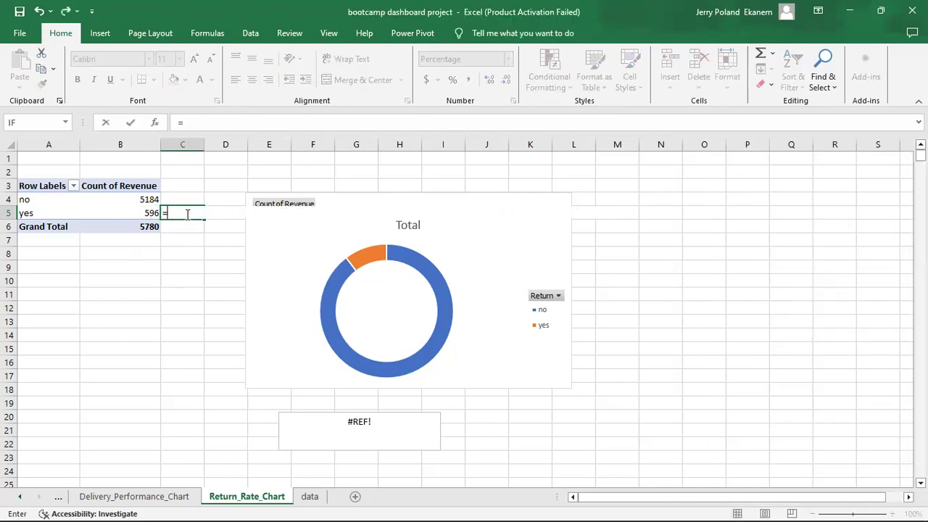
pyautogui.click(122, 211)
pyautogui.write('/')
pyautogui.click(132, 226)
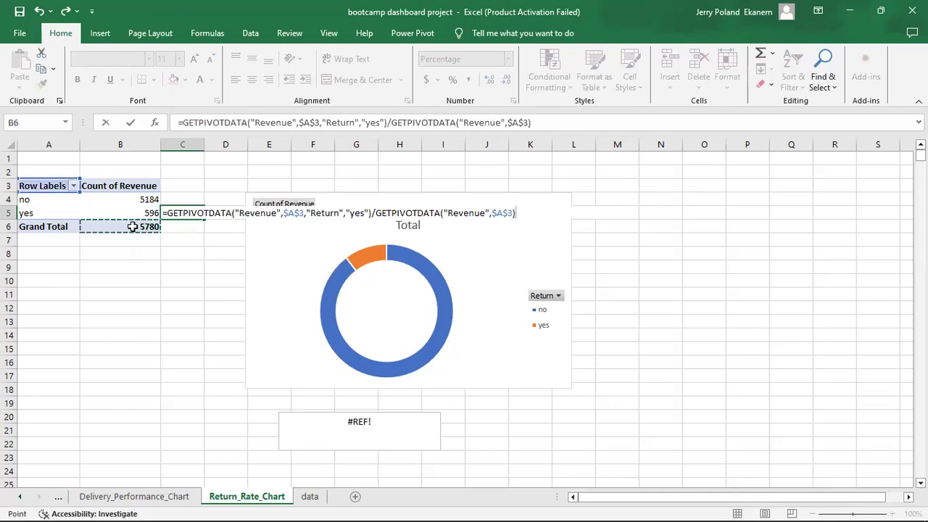
pyautogui.press('Return')
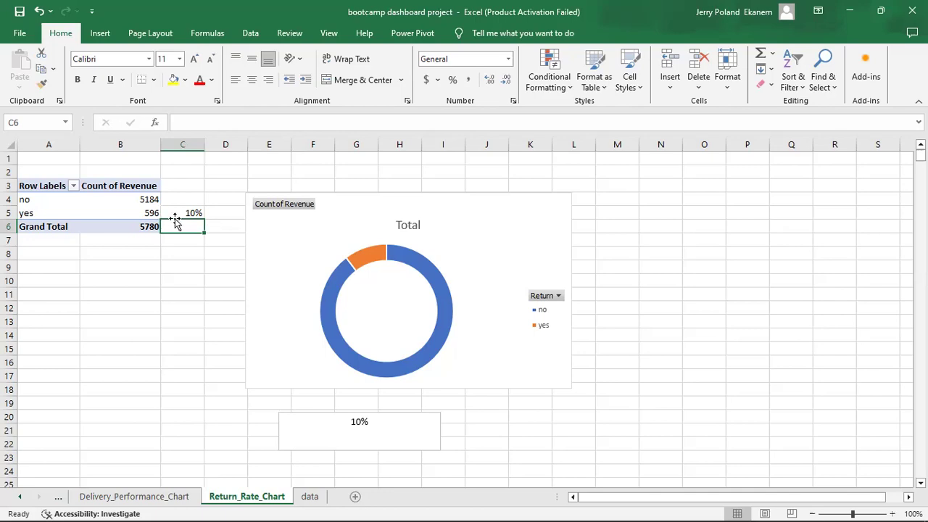
# Sort the return counts smallest to largest, then try largest to smallest.
pyautogui.click(180, 212)
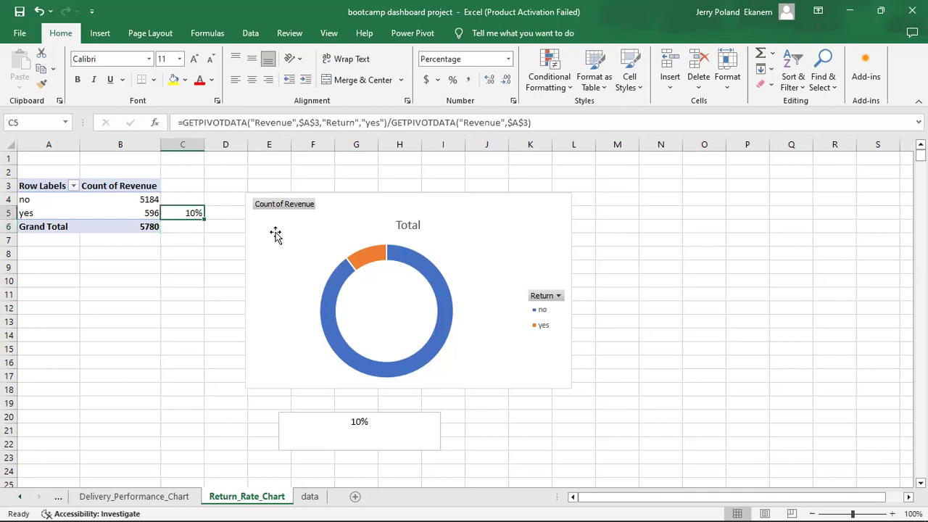
pyautogui.click(127, 202)
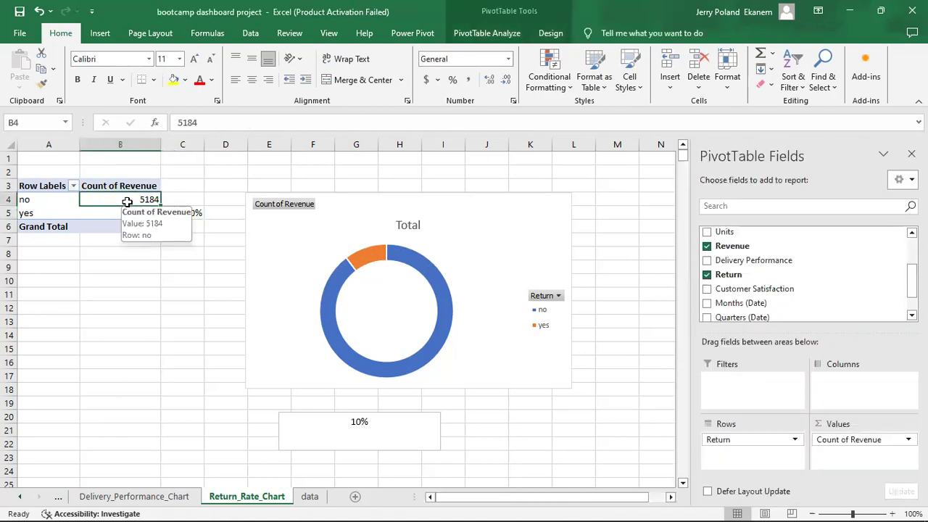
pyautogui.rightClick(127, 202)
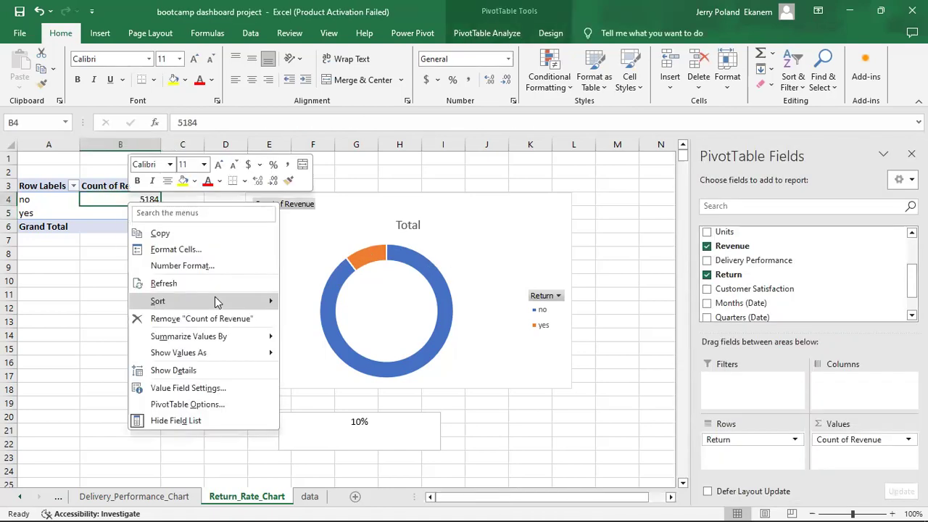
pyautogui.moveTo(218, 301)
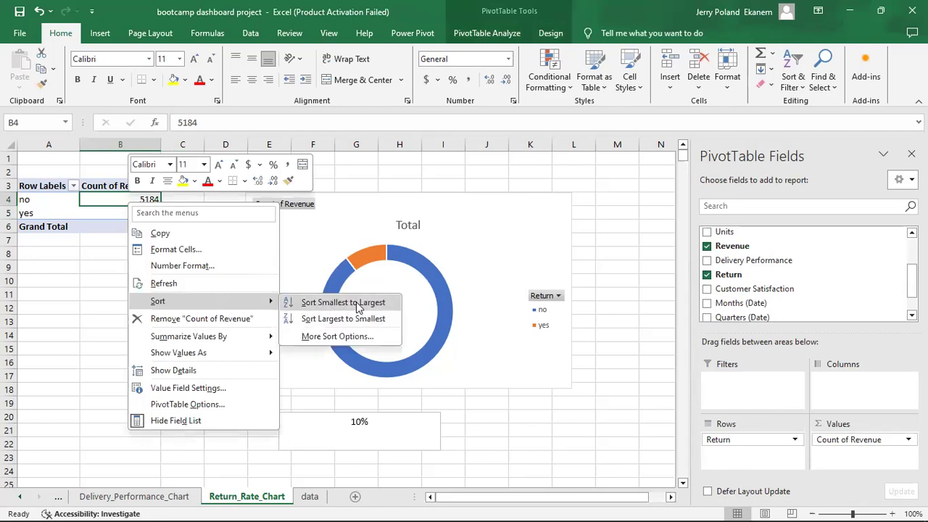
pyautogui.click(356, 307)
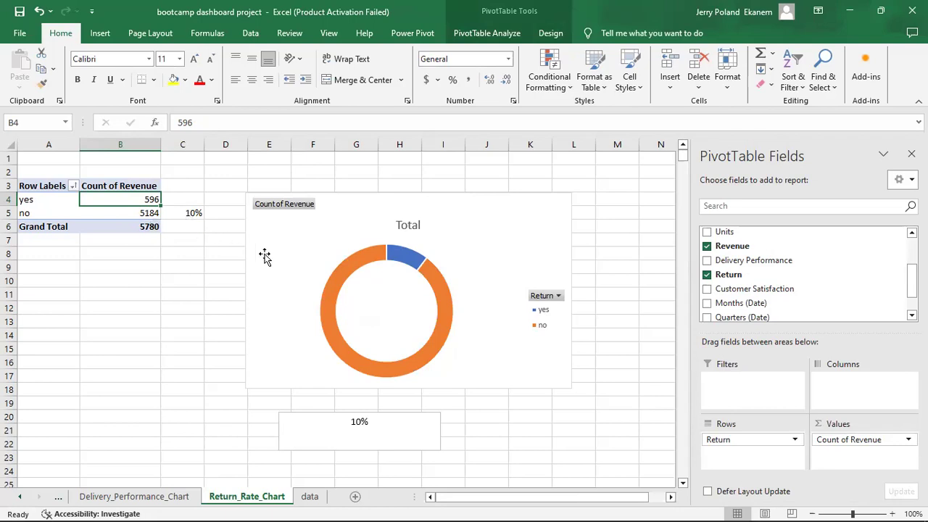
pyautogui.rightClick(119, 198)
pyautogui.moveTo(217, 296)
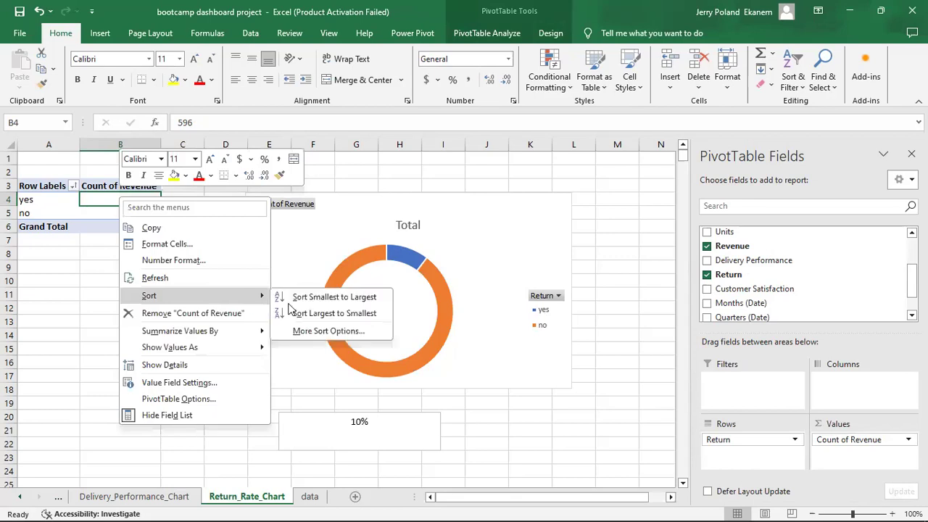
pyautogui.click(343, 317)
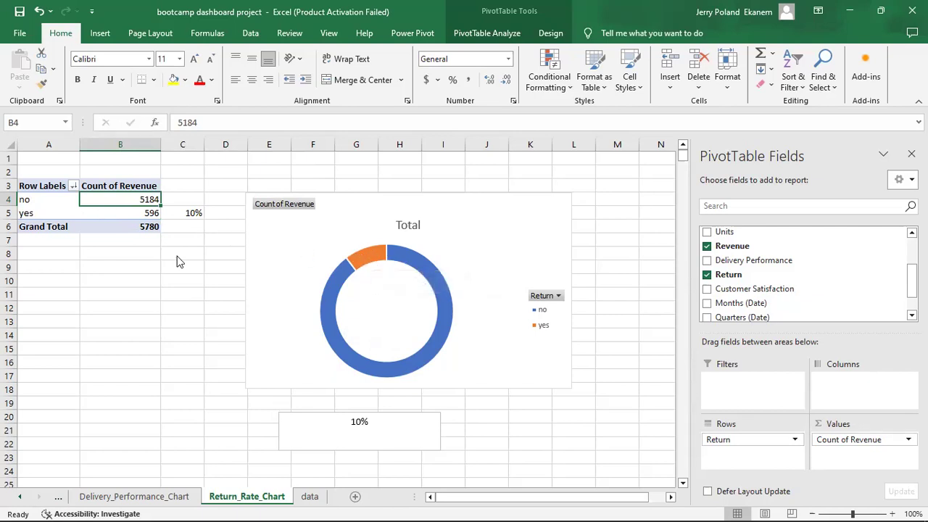
# Re-sort the return counts smallest to largest so yes 596 sits above no 5184.
pyautogui.rightClick(114, 201)
pyautogui.moveTo(181, 298)
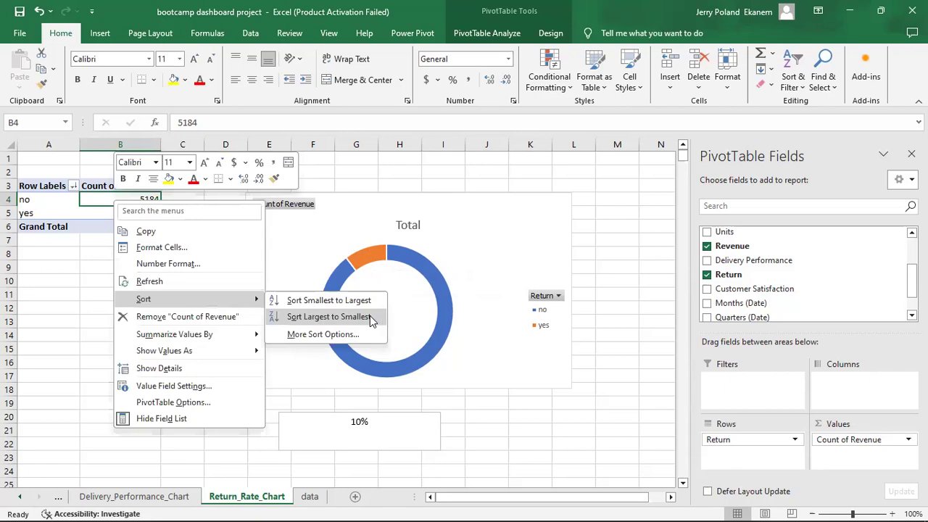
pyautogui.press('Escape')
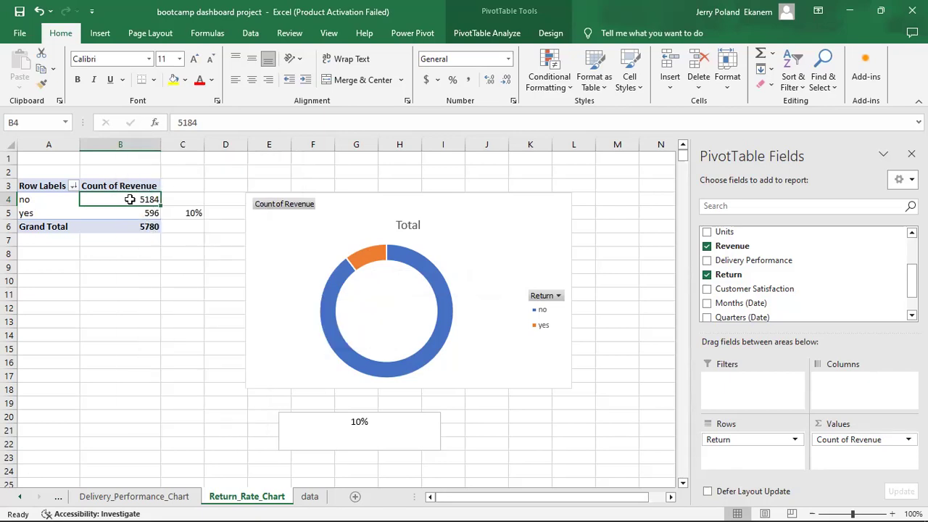
pyautogui.rightClick(130, 199)
pyautogui.moveTo(219, 299)
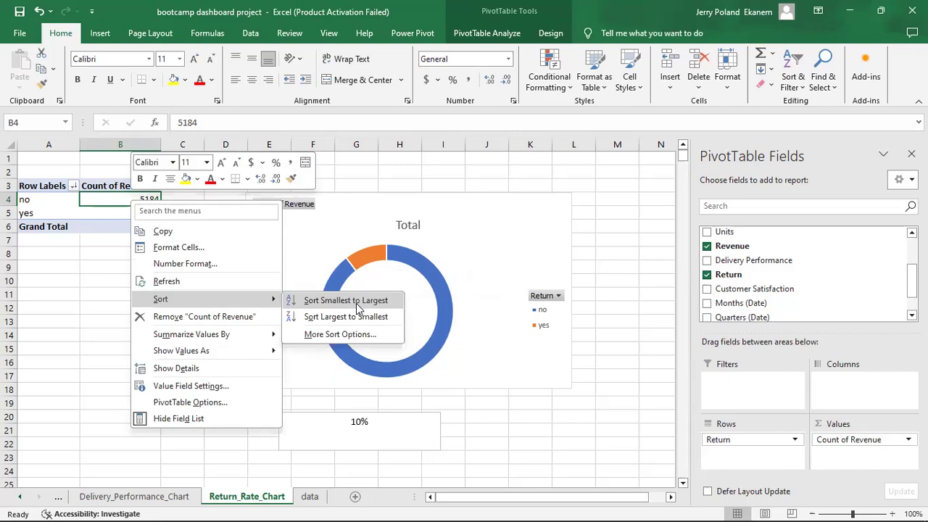
pyautogui.click(354, 300)
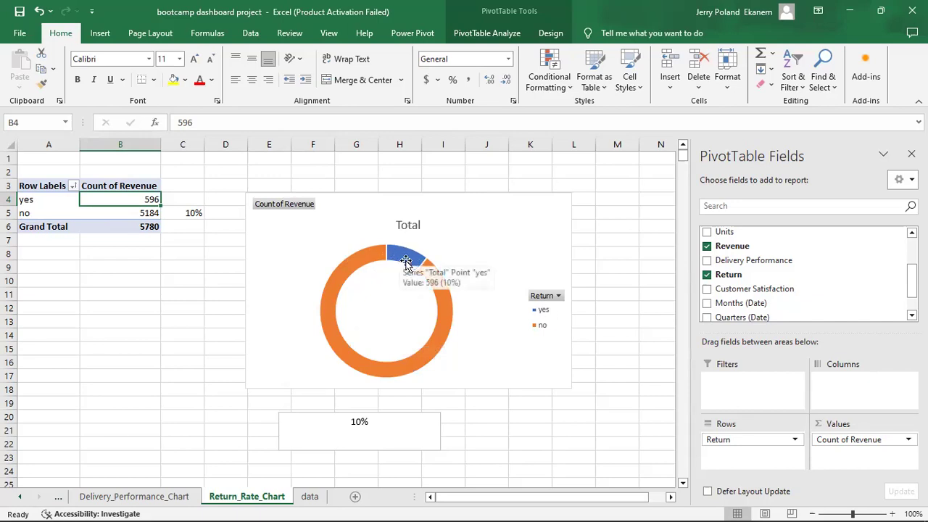
# Move the 10% box just under the donut and duplicate the Return_Rate_Chart sheet.
pyautogui.moveTo(400, 258)
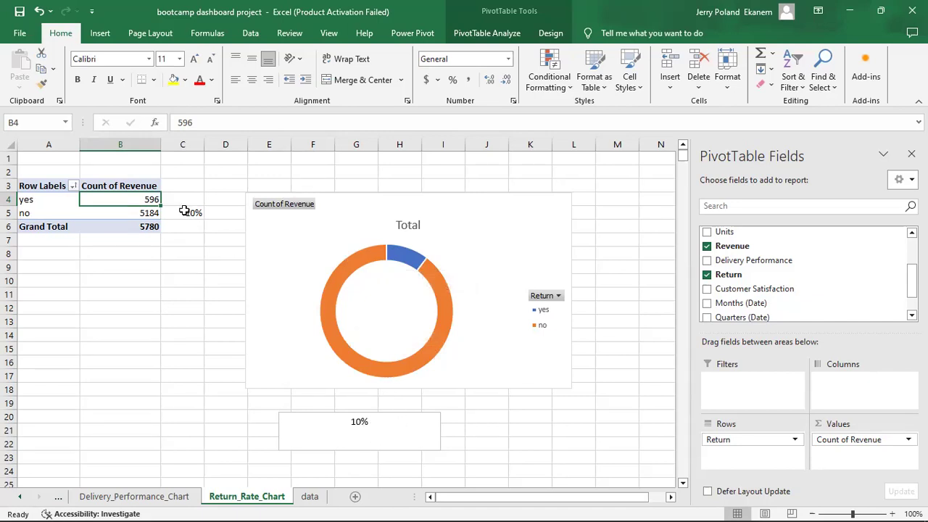
pyautogui.moveTo(399, 433)
pyautogui.mouseDown()
pyautogui.moveTo(414, 300)
pyautogui.moveTo(431, 424)
pyautogui.mouseUp()
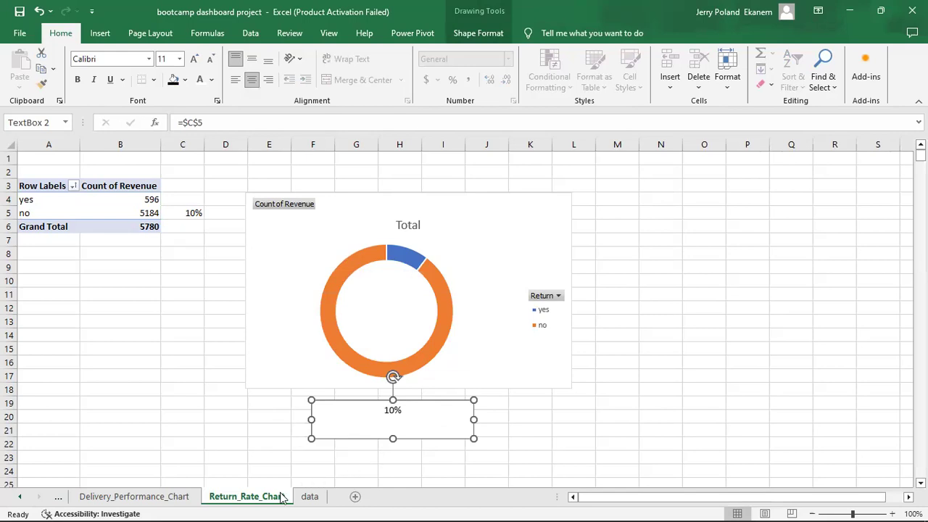
pyautogui.moveTo(268, 500); pyautogui.dragTo(323, 495)
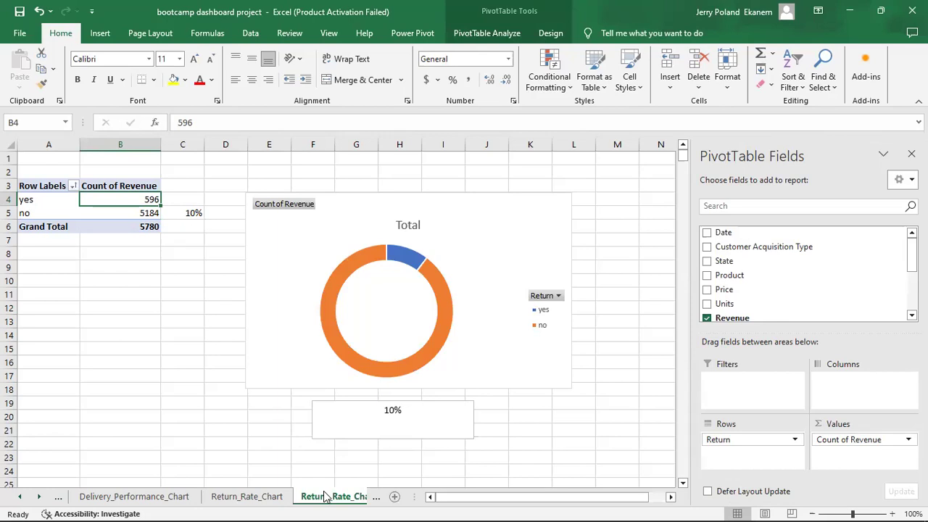
# Add a blank Sheet11, then rename Return_Rate_Chart (2) to Customer_Acquisition_Chart.
pyautogui.click(338, 496)
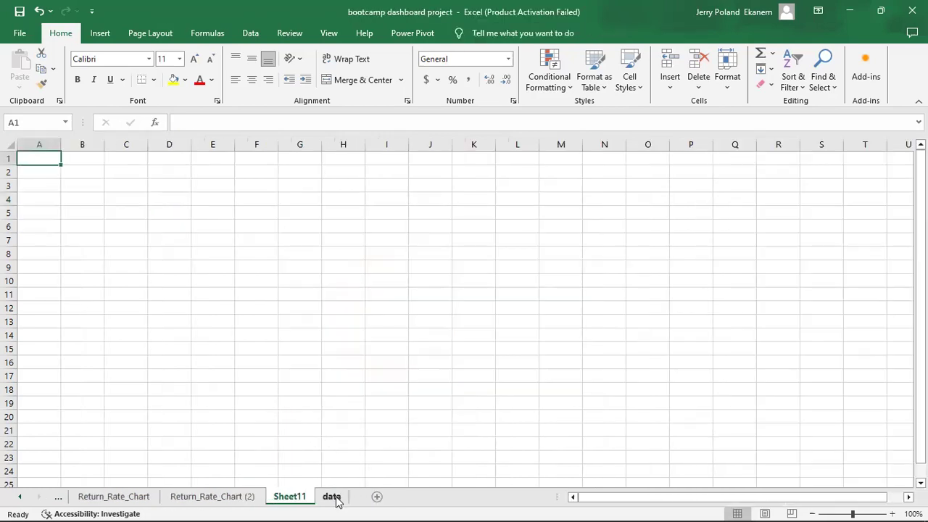
pyautogui.click(217, 496)
pyautogui.doubleClick(222, 497)
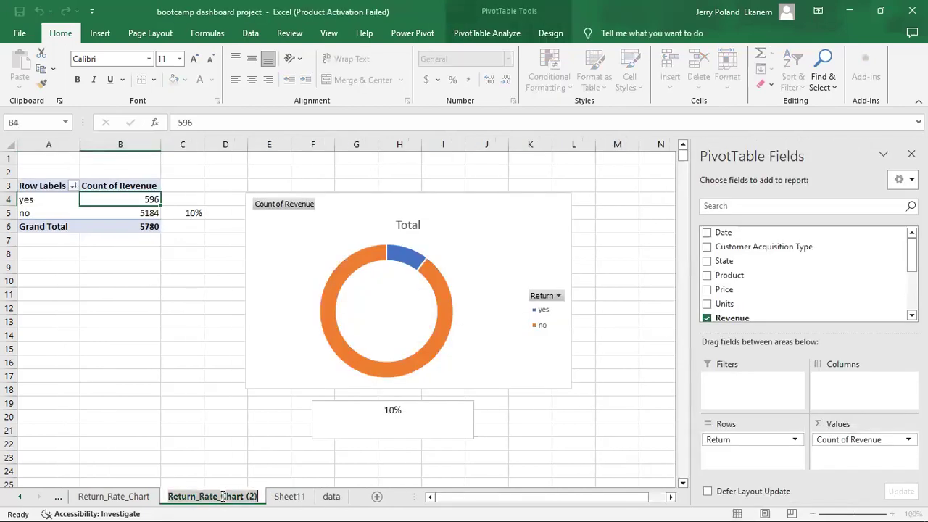
pyautogui.write('Cust')
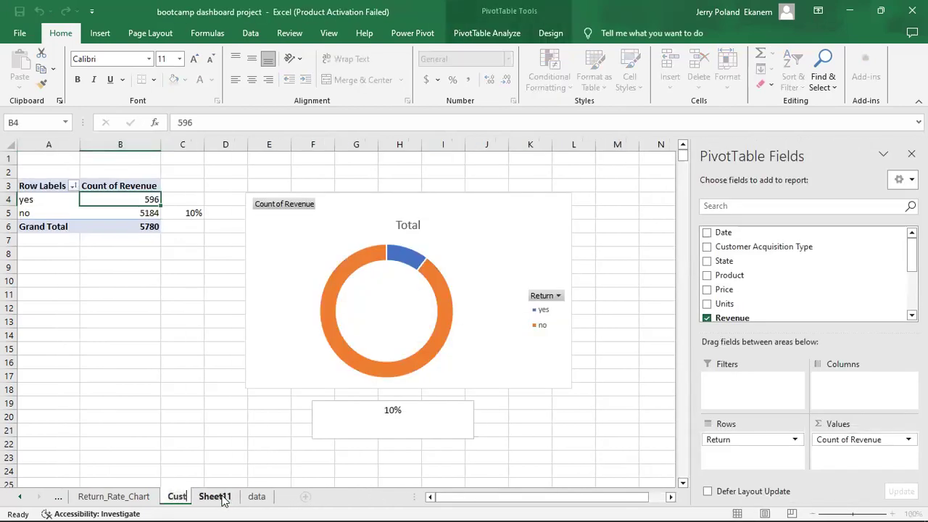
pyautogui.write('omer_A')
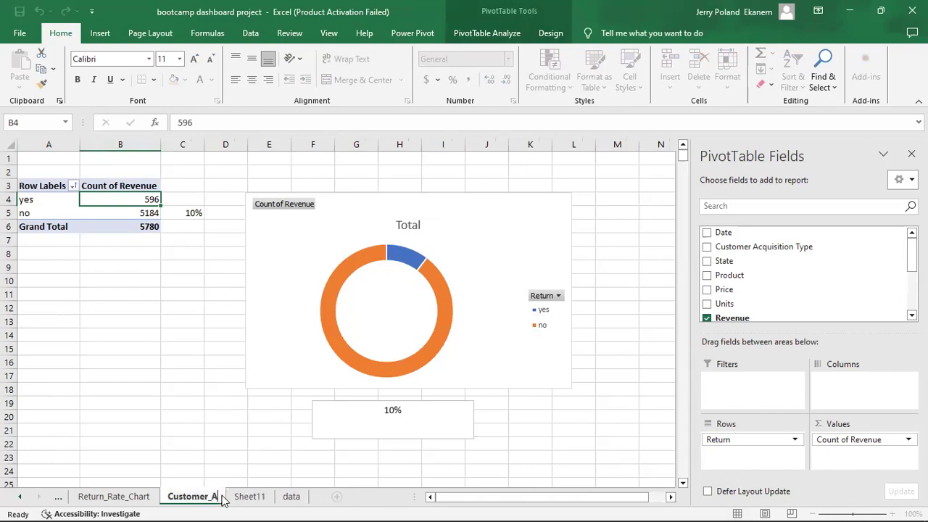
pyautogui.write('cquisi')
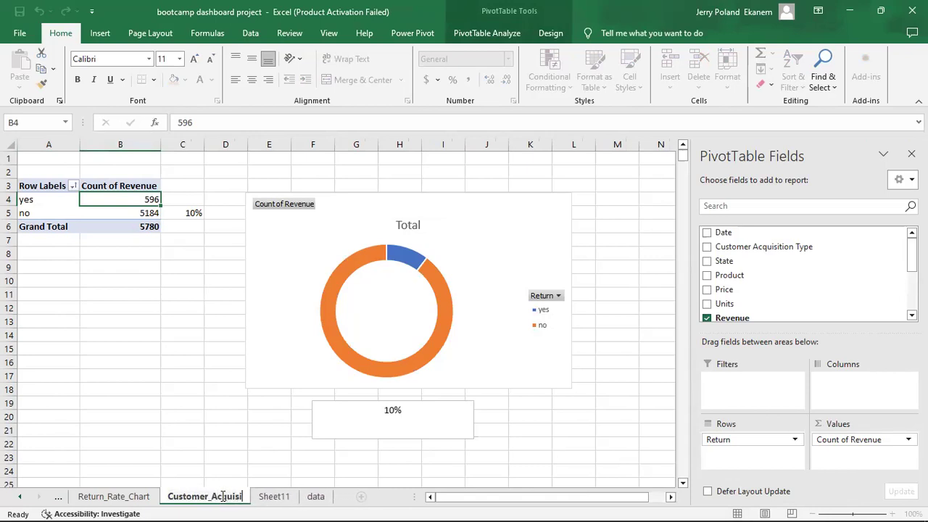
pyautogui.write('tion_C')
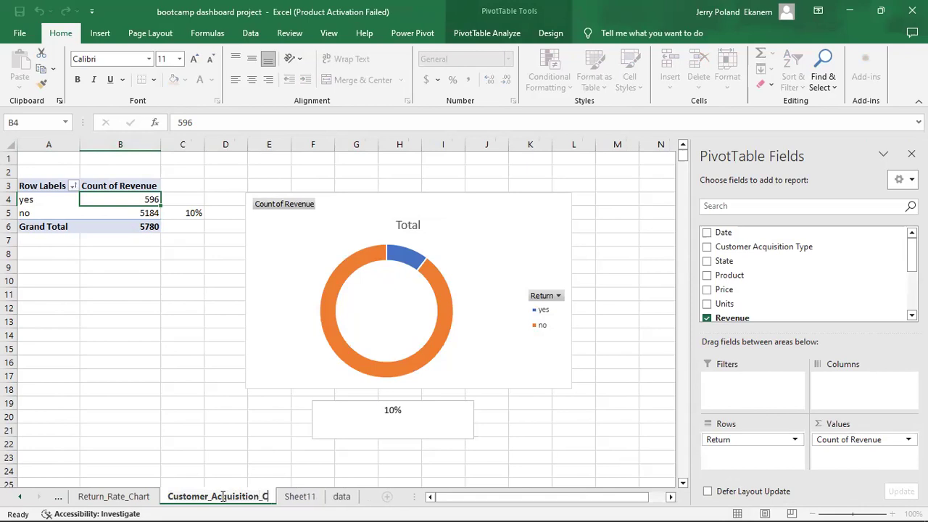
pyautogui.write('hart')
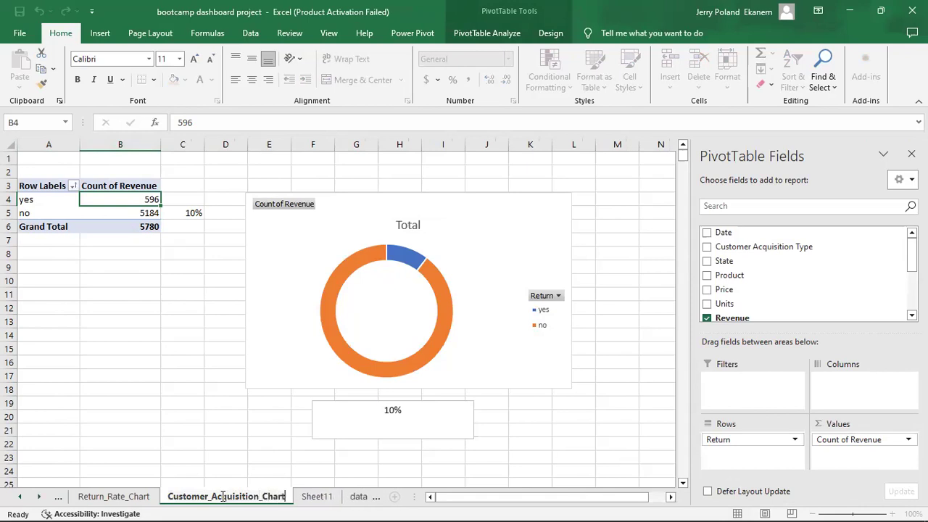
pyautogui.click(257, 461)
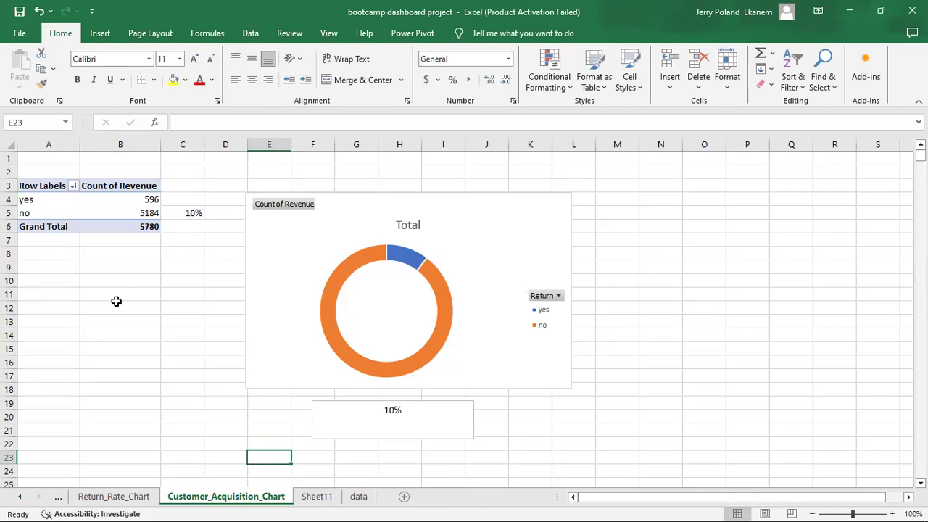
# Replace Return with Customer Acquisition Type in the pivot: Ad 1982, Organic 1947, Returning 1851.
pyautogui.click(42, 202)
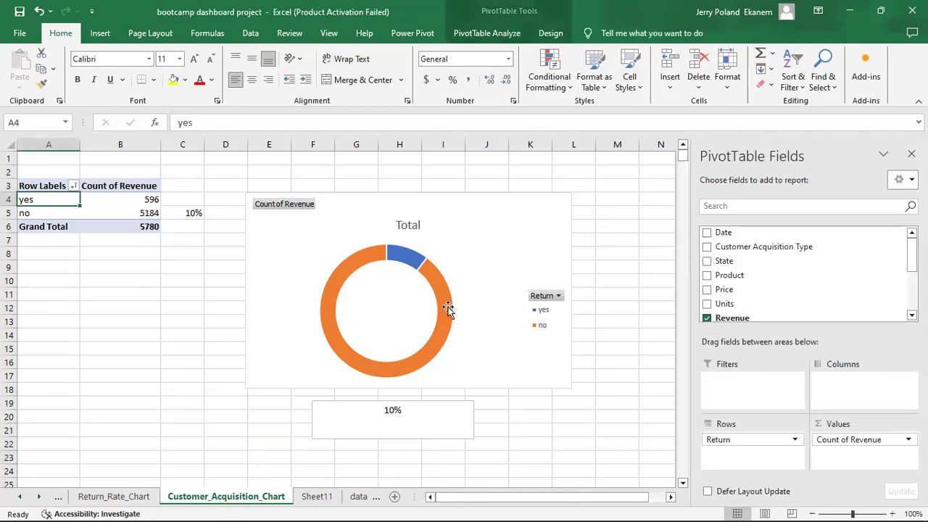
pyautogui.scroll(-3, 911, 253)
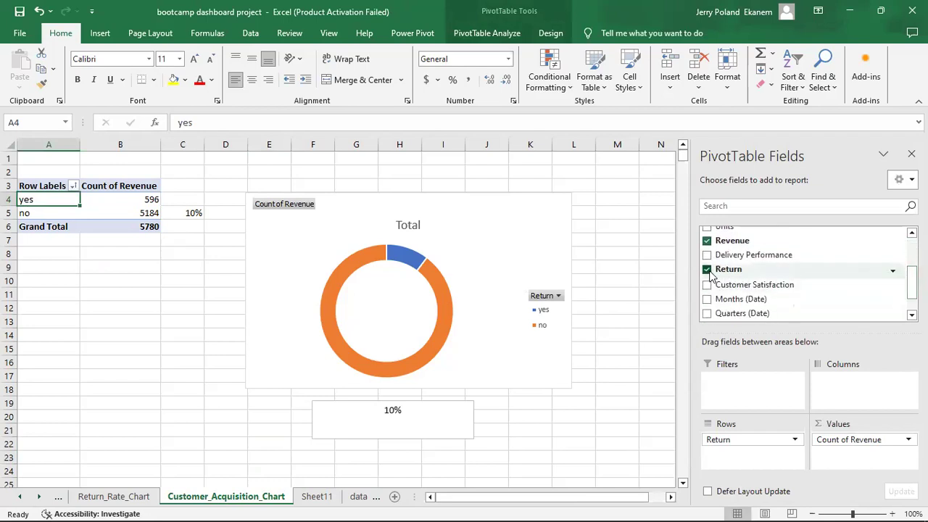
pyautogui.click(707, 269)
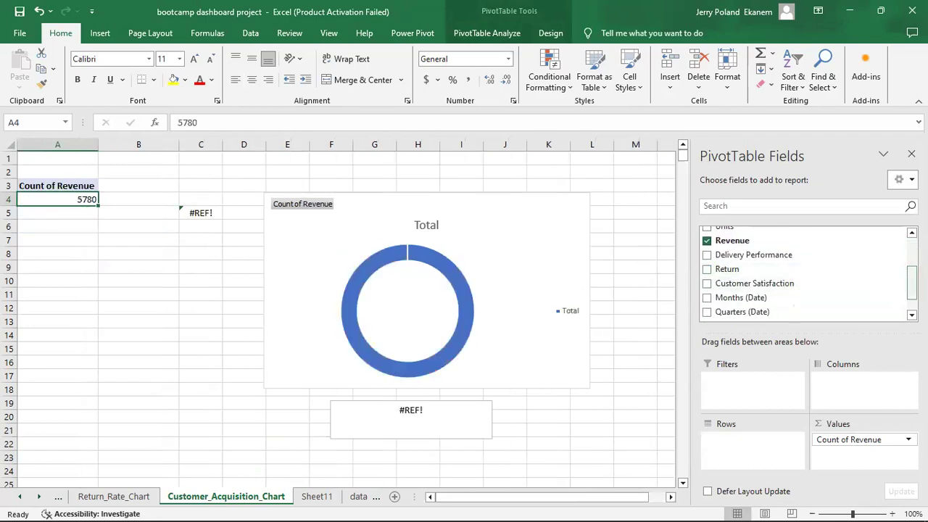
pyautogui.scroll(3, 820, 252)
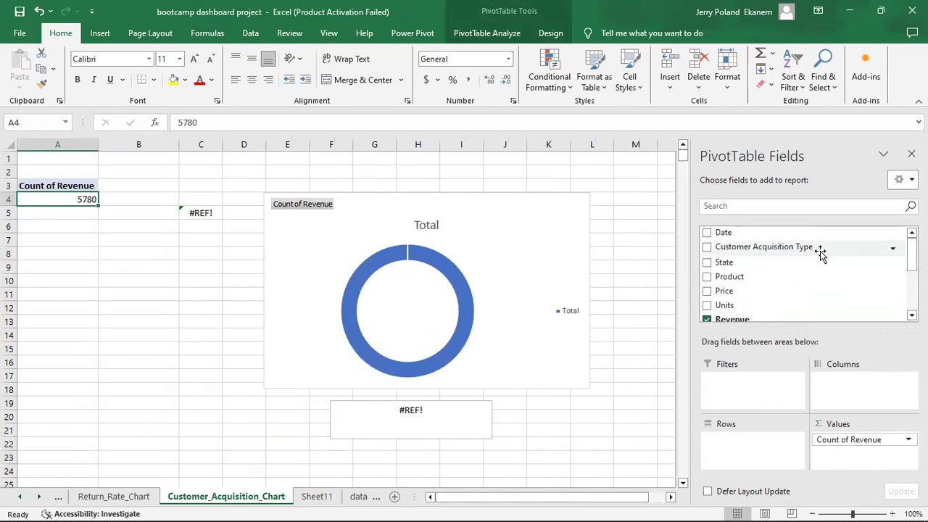
pyautogui.click(706, 247)
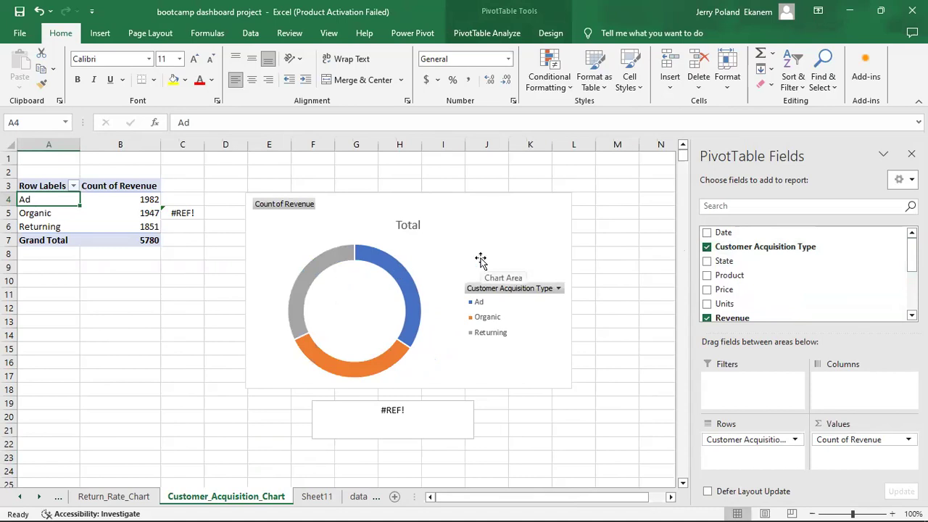
pyautogui.click(479, 207)
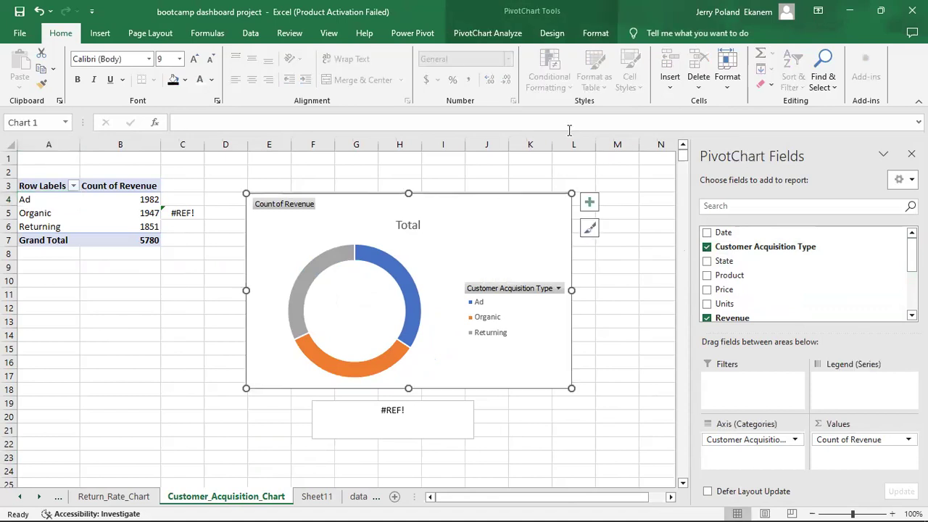
pyautogui.click(492, 37)
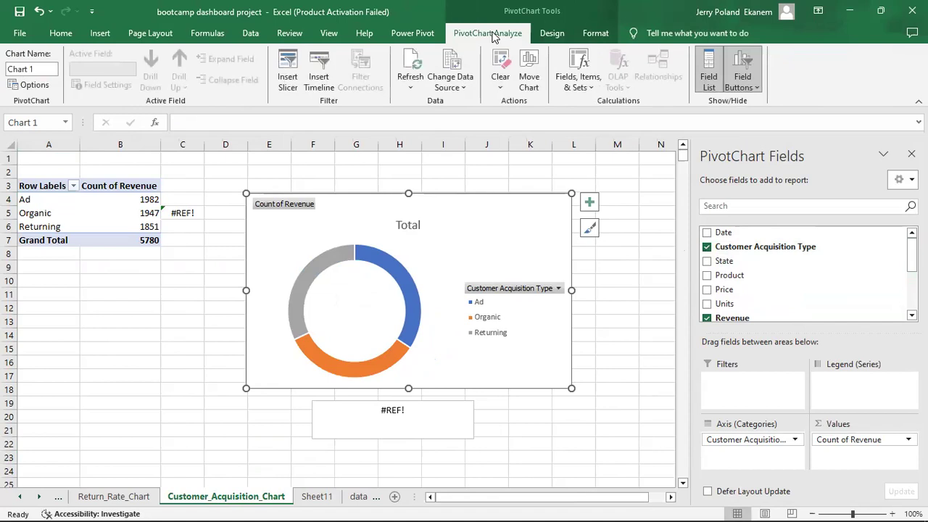
pyautogui.click(551, 34)
pyautogui.click(727, 92)
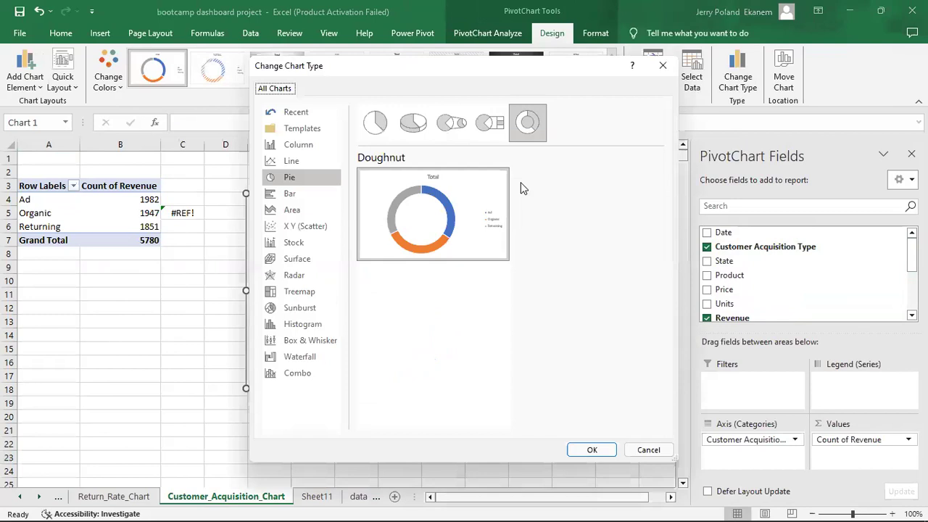
pyautogui.click(318, 356)
pyautogui.click(650, 450)
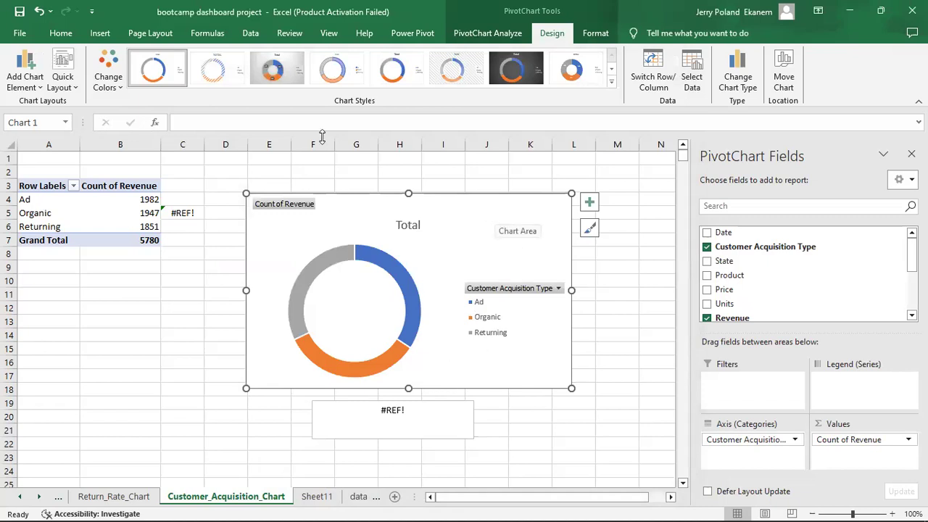
pyautogui.moveTo(69, 228); pyautogui.dragTo(181, 233)
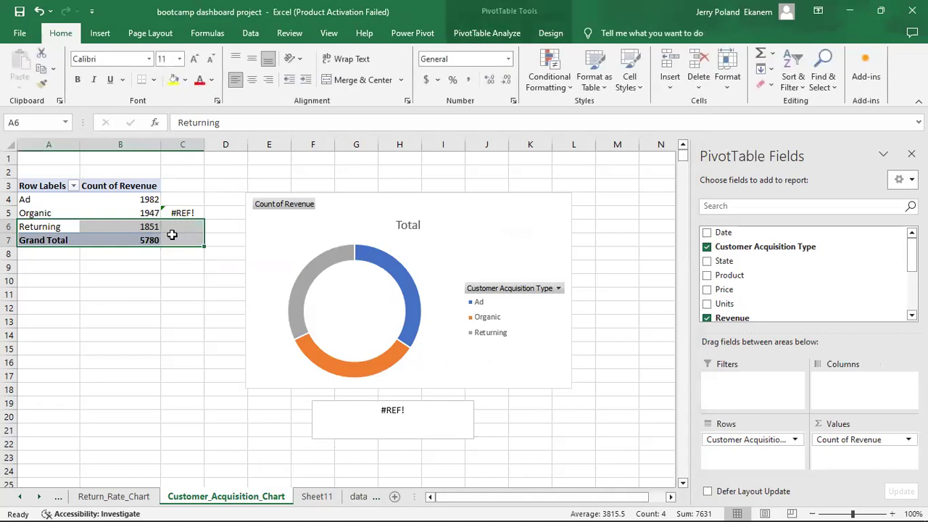
pyautogui.click(119, 227)
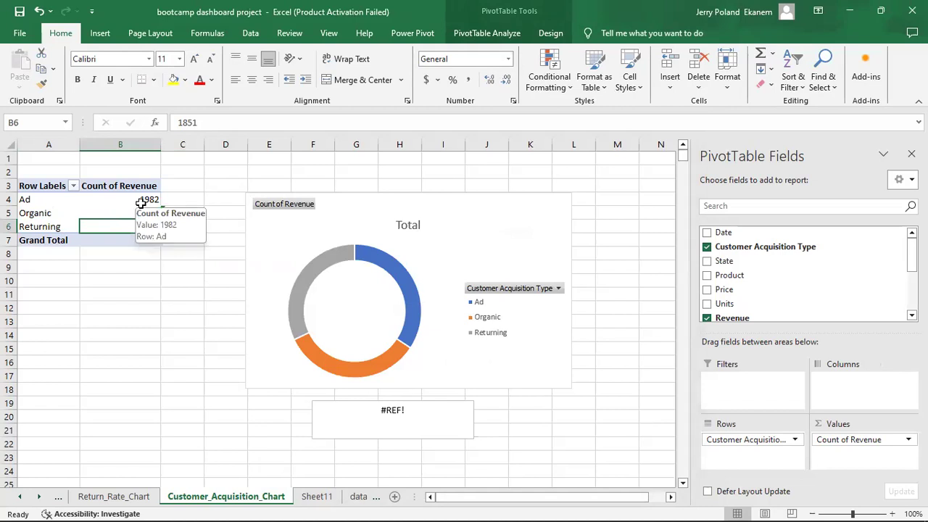
pyautogui.click(196, 198)
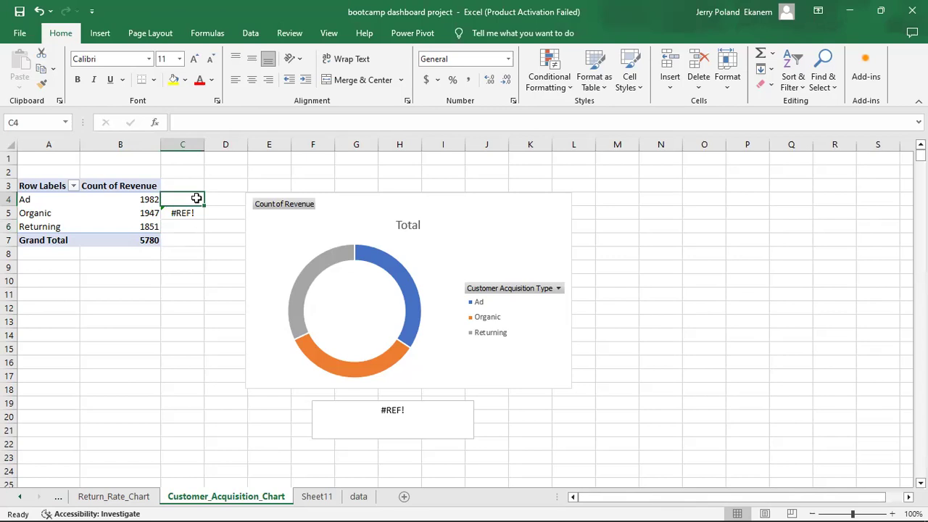
pyautogui.click(111, 210)
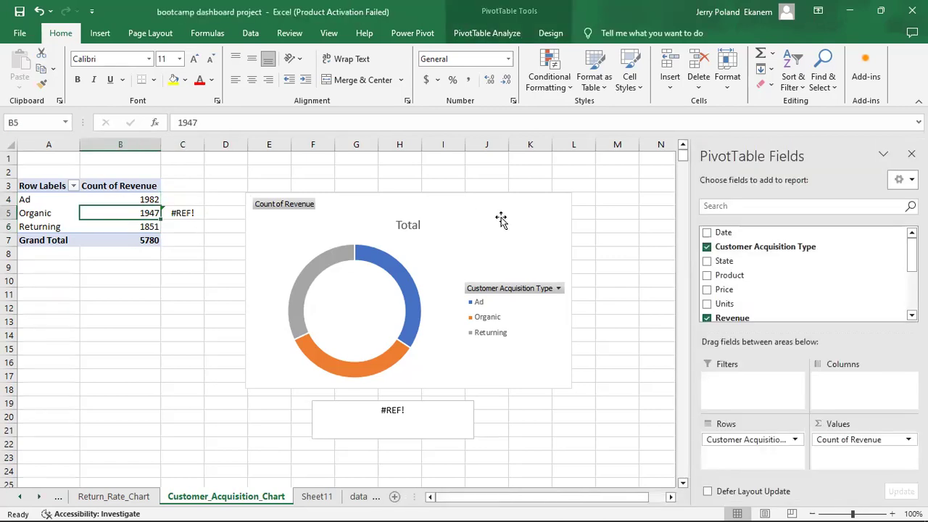
# Delete the donut chart and the #REF! text box from the sheet.
pyautogui.click(499, 216)
pyautogui.press('Delete')
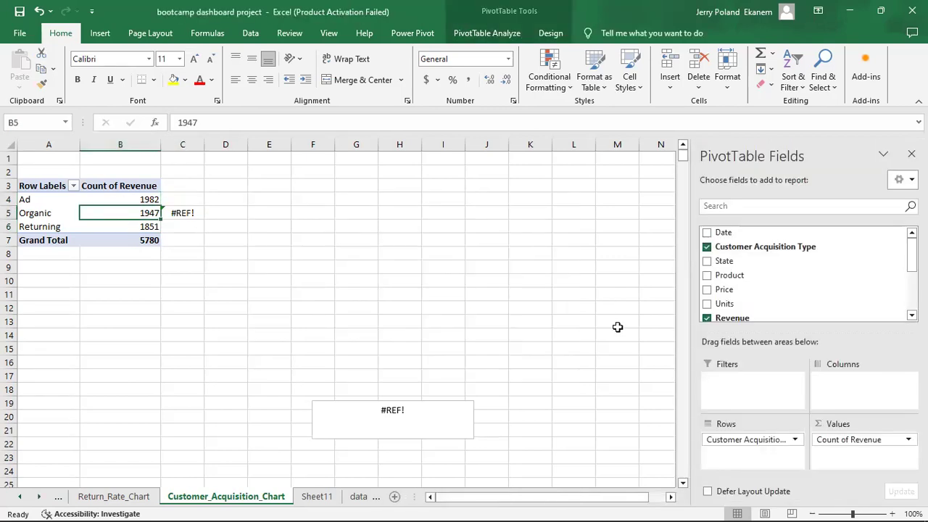
pyautogui.click(461, 414)
pyautogui.press('Delete')
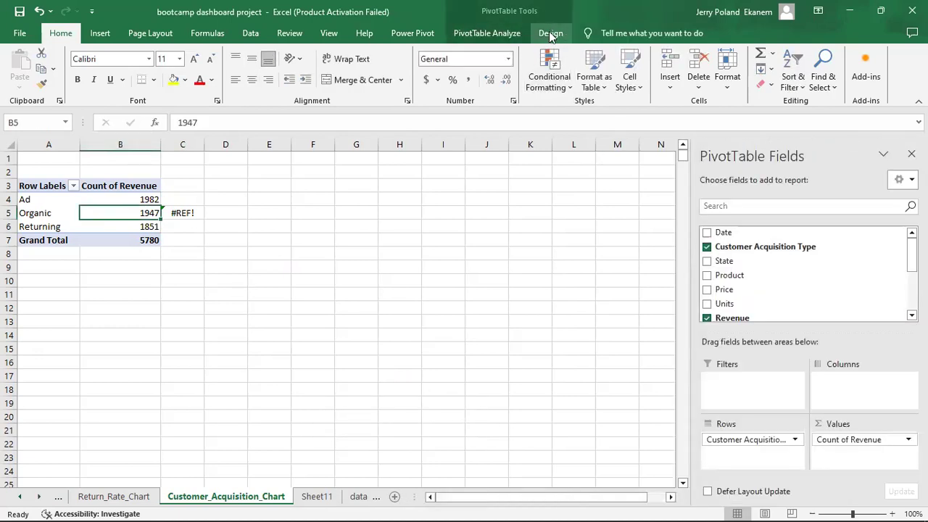
# Preview a Waterfall PivotChart for the pivot, then cancel without inserting it.
pyautogui.click(500, 33)
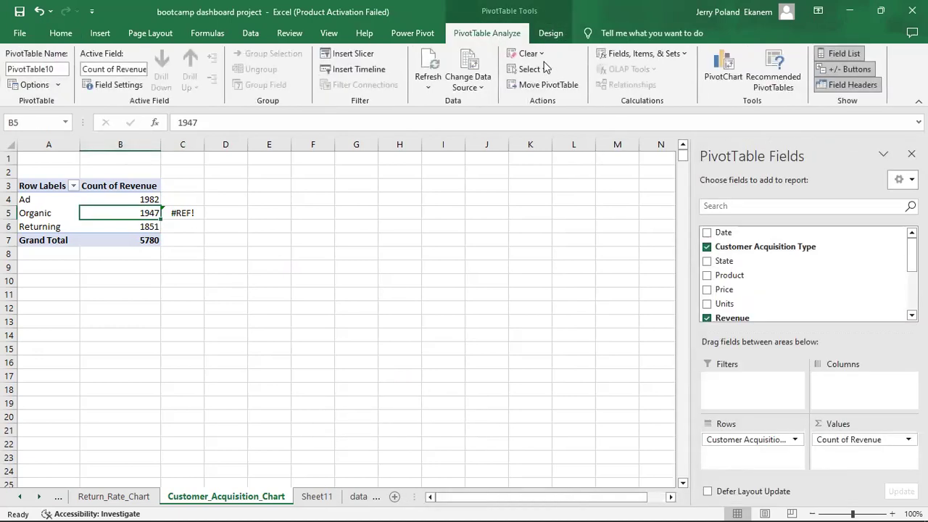
pyautogui.click(725, 81)
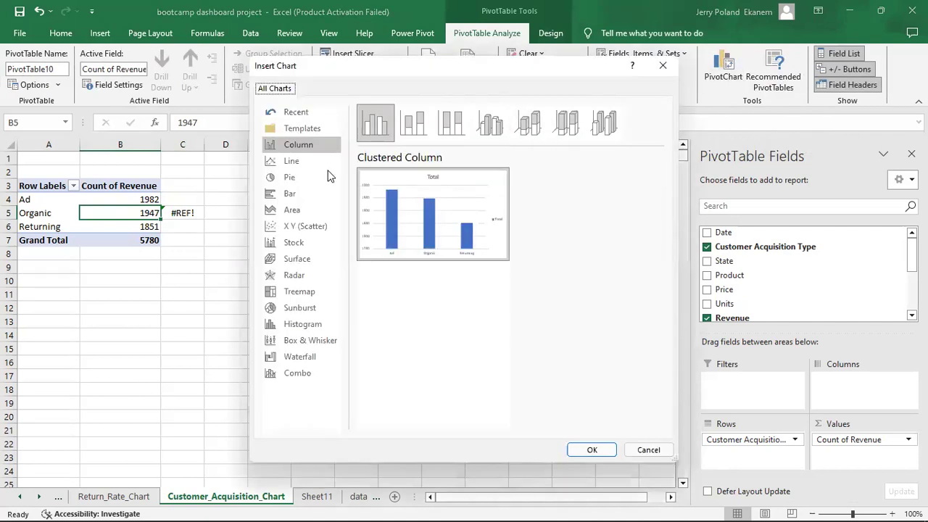
pyautogui.click(320, 360)
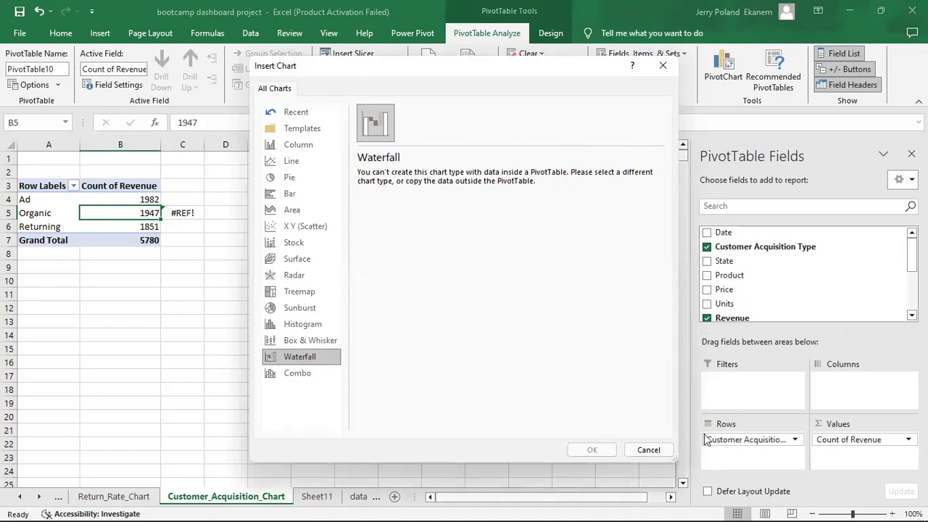
pyautogui.click(649, 450)
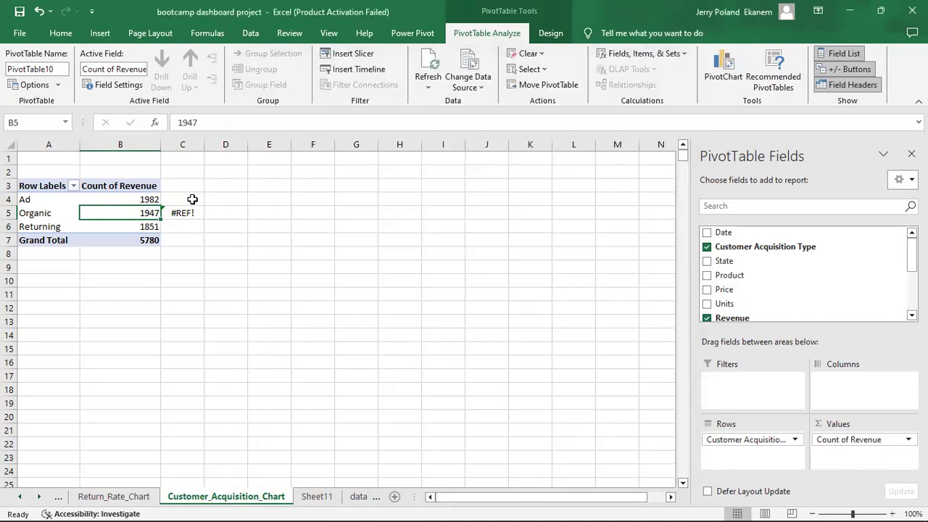
# Link D4:D6 to the Ad, Organic and Returning labels and add a total label in D7.
pyautogui.click(221, 200)
pyautogui.write('=')
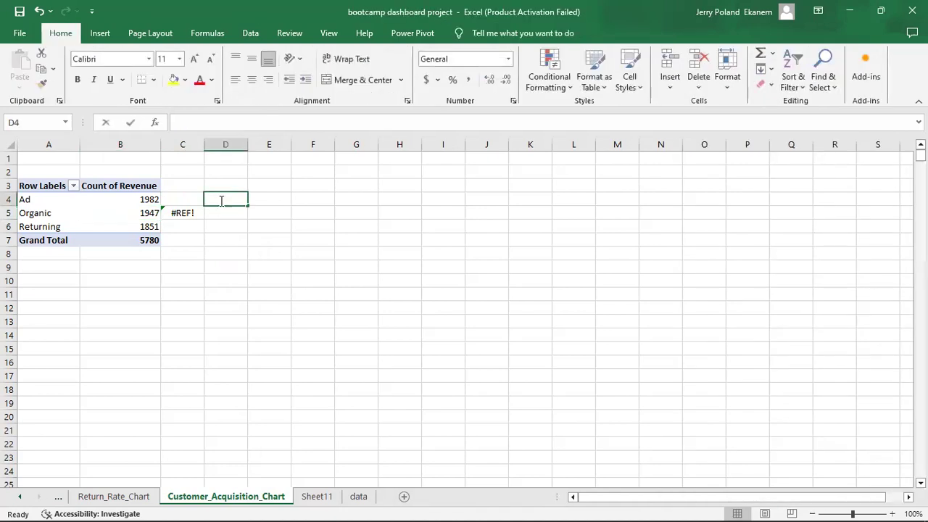
pyautogui.click(46, 200)
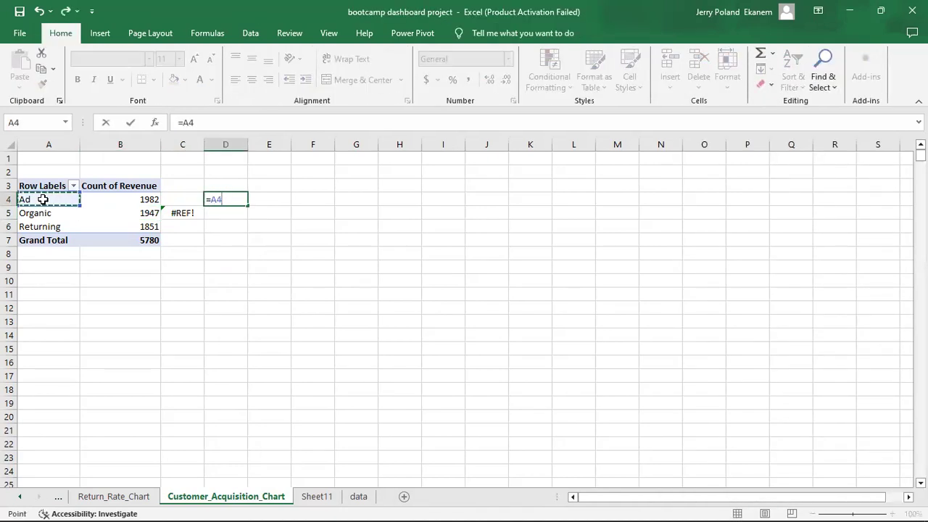
pyautogui.press('Return')
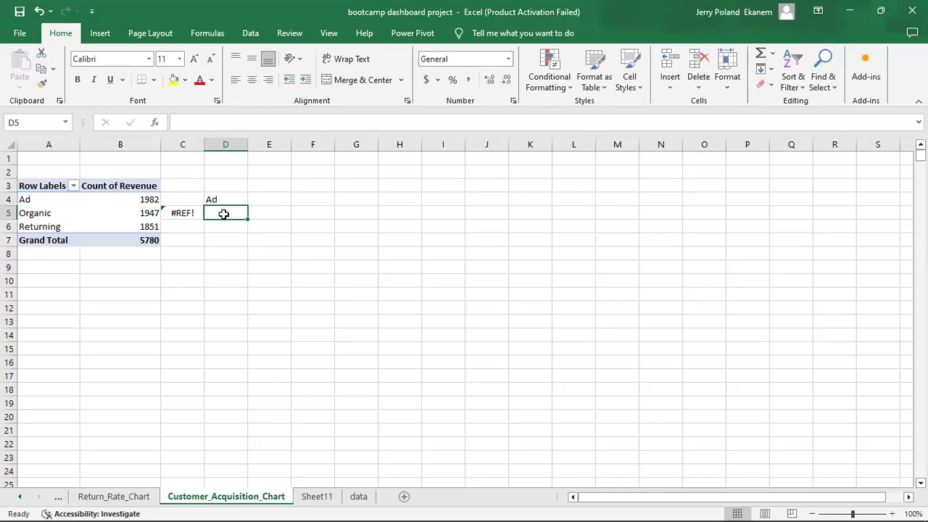
pyautogui.write('=')
pyautogui.click(43, 216)
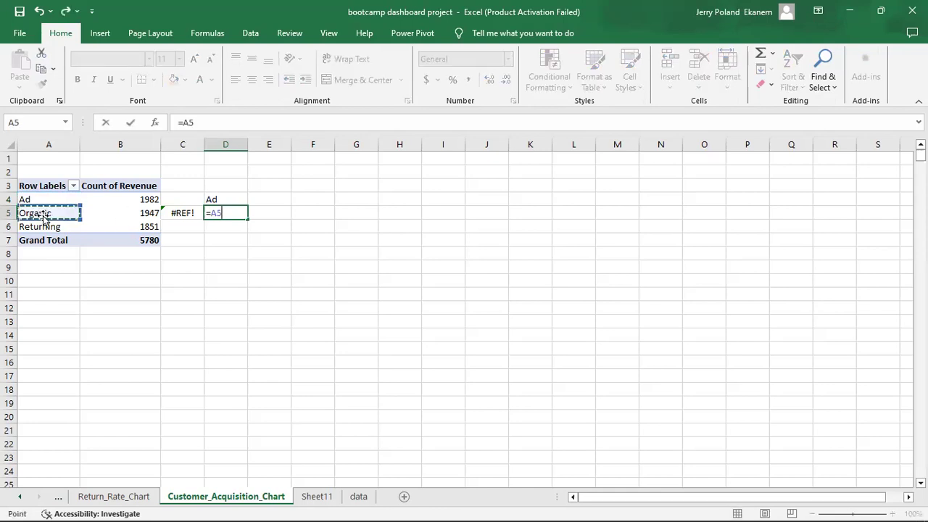
pyautogui.press('Return')
pyautogui.click(229, 212)
pyautogui.moveTo(246, 218); pyautogui.dragTo(249, 230)
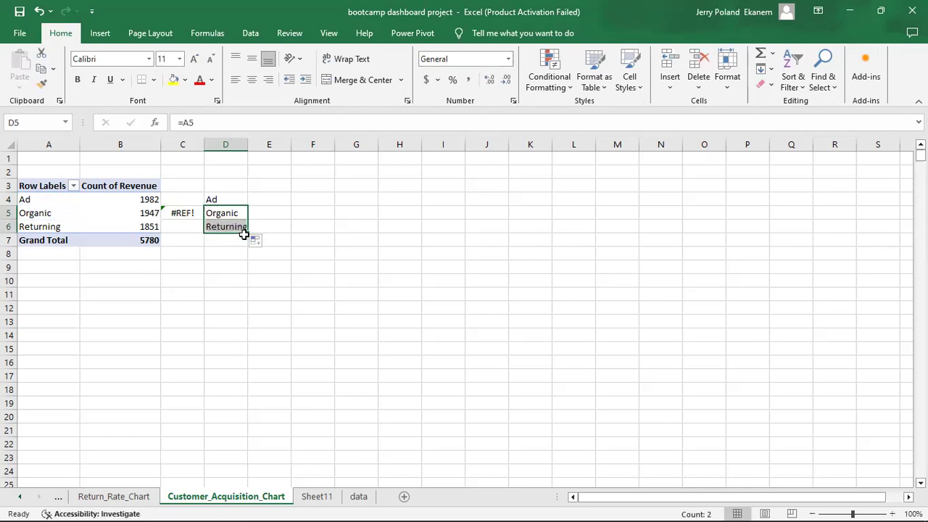
pyautogui.click(238, 240)
pyautogui.write('total')
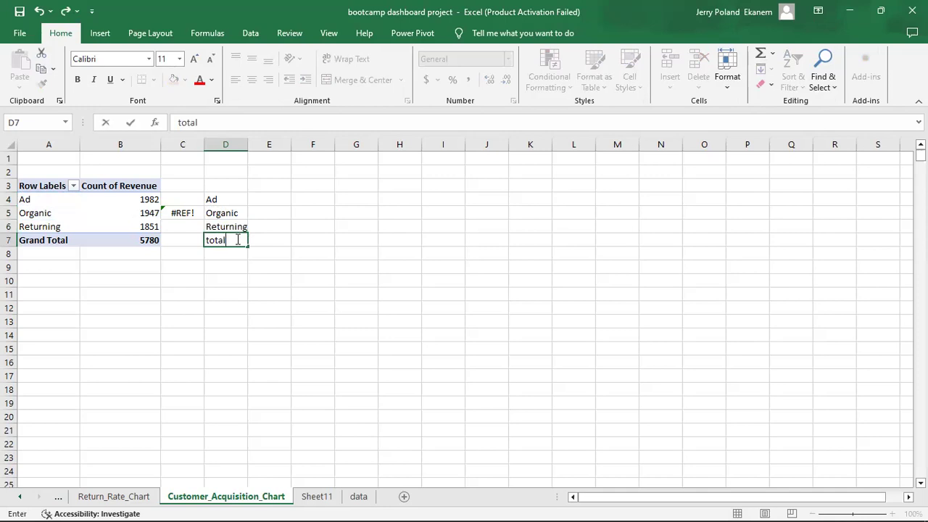
pyautogui.press('Return')
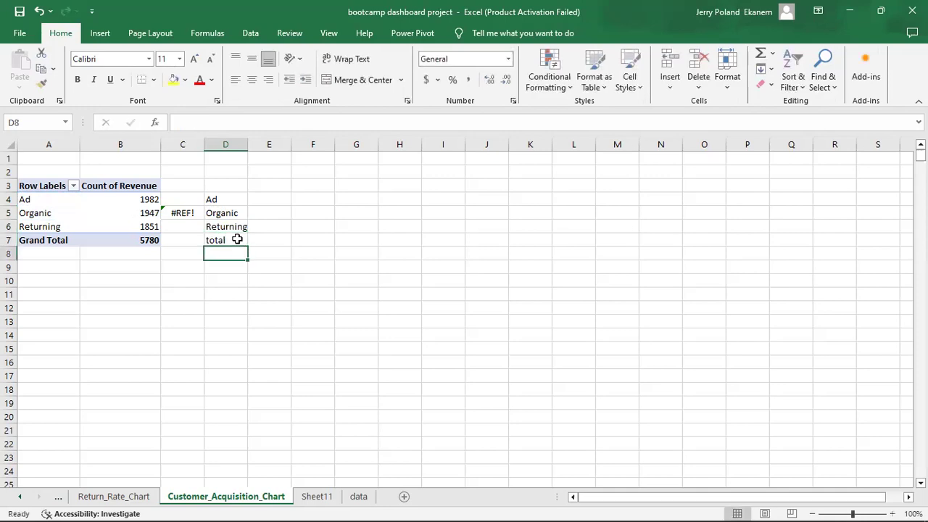
# Reference the Ad count 1982 in E4 and fill it down to E7, checking each copy.
pyautogui.click(266, 198)
pyautogui.write('=')
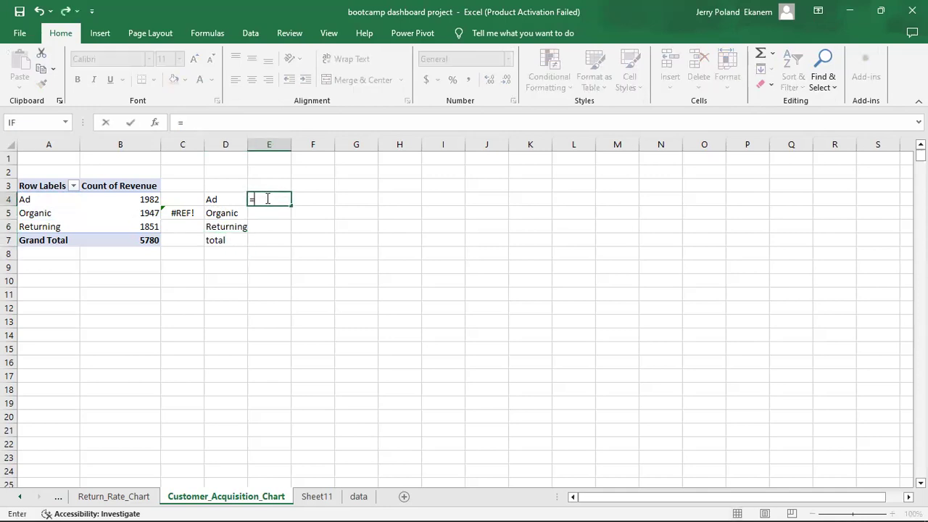
pyautogui.click(140, 199)
pyautogui.press('Return')
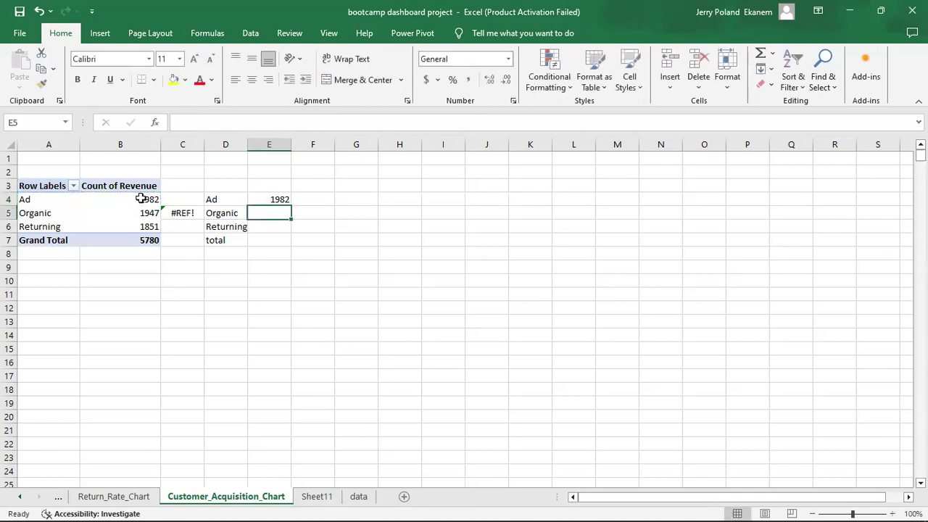
pyautogui.click(275, 205)
pyautogui.moveTo(292, 206); pyautogui.dragTo(297, 246)
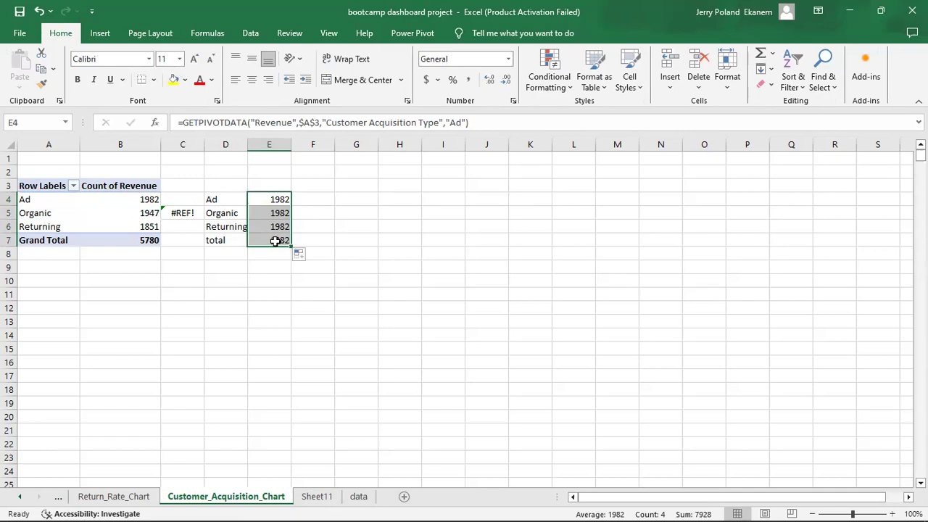
pyautogui.doubleClick(275, 241)
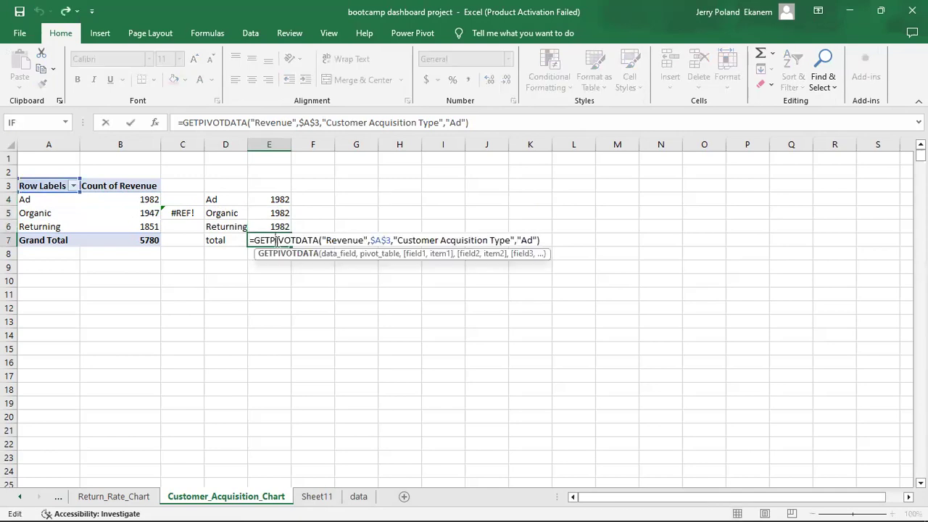
pyautogui.press('Return')
pyautogui.doubleClick(282, 226)
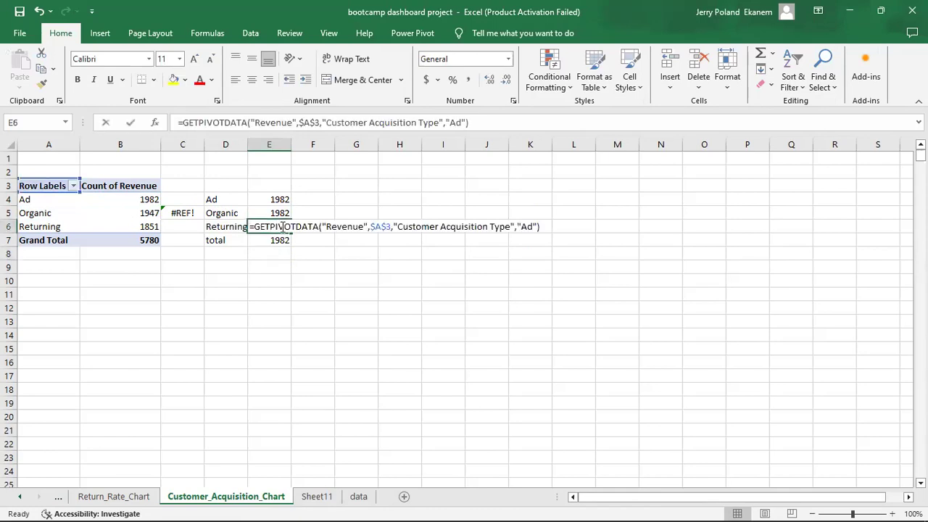
pyautogui.press('Return')
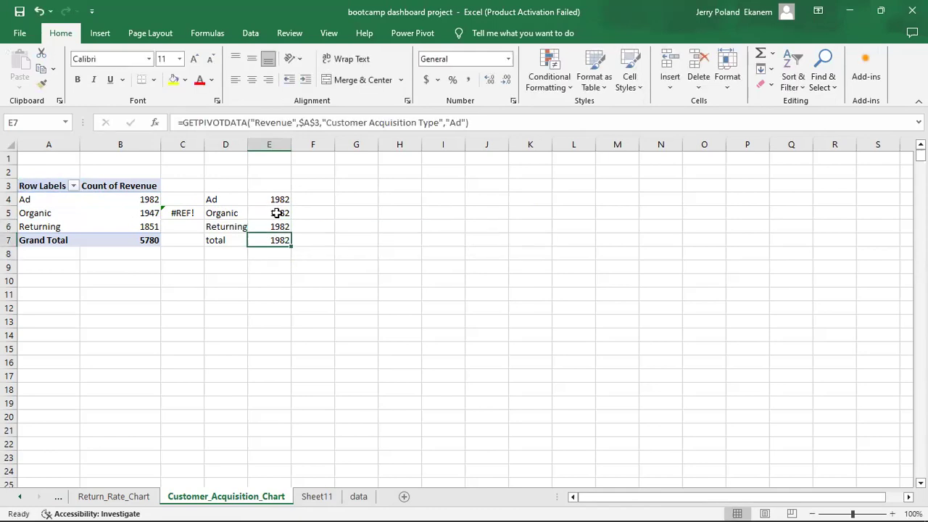
pyautogui.doubleClick(276, 213)
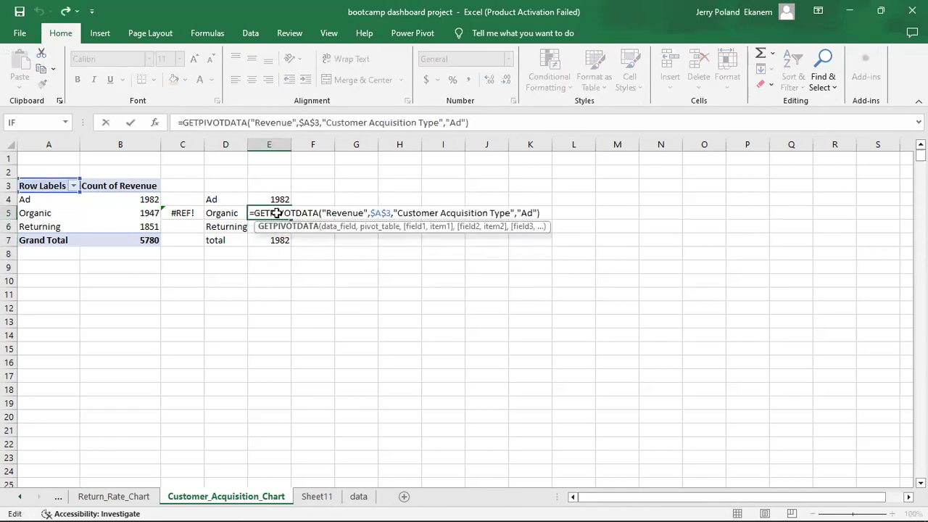
pyautogui.press('Return')
# Re-enter E4:E7 as pivot references: Ad 1982, Organic 1947, Returning 1851, total 5780.
pyautogui.click(271, 195)
pyautogui.write('=')
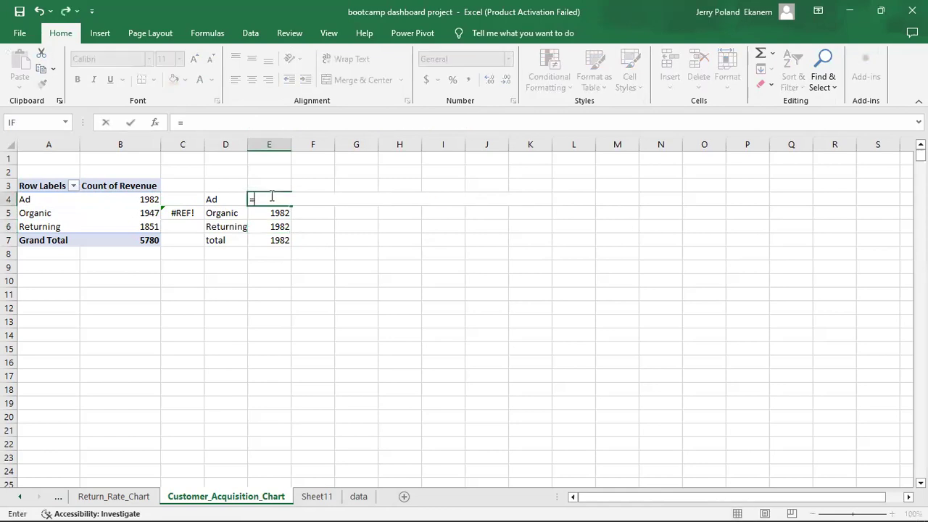
pyautogui.click(144, 199)
pyautogui.press('Return')
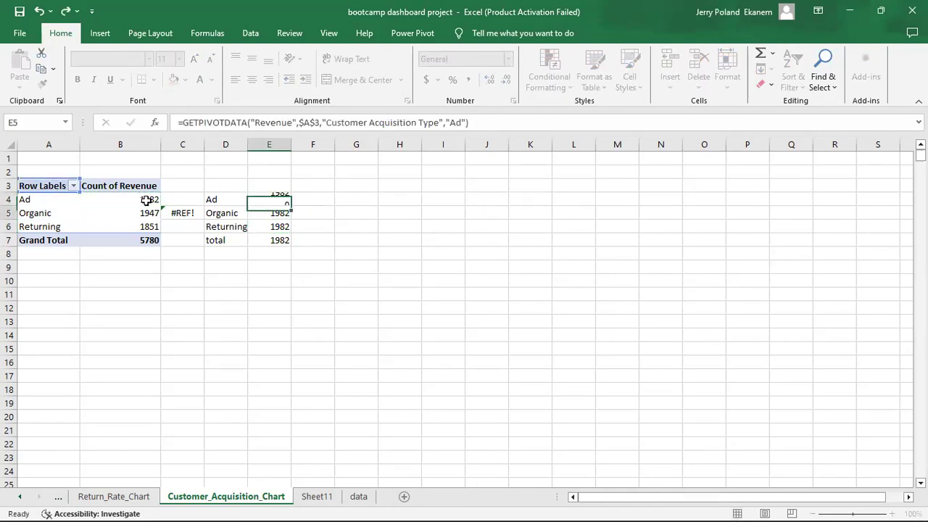
pyautogui.write('=')
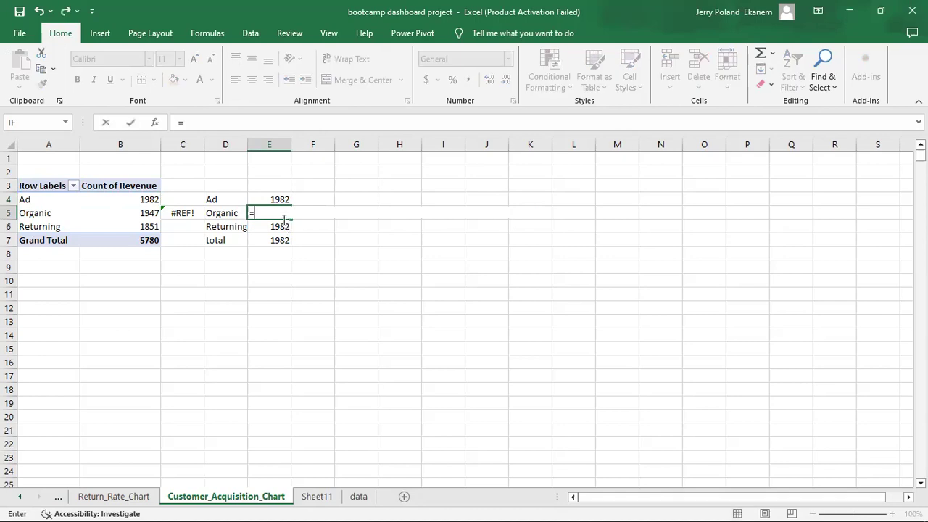
pyautogui.click(145, 213)
pyautogui.press('Return')
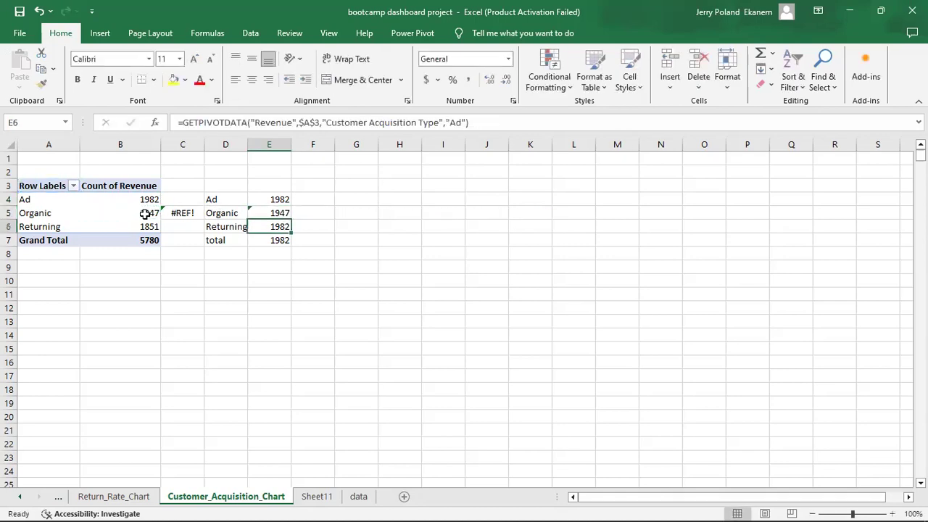
pyautogui.write('=')
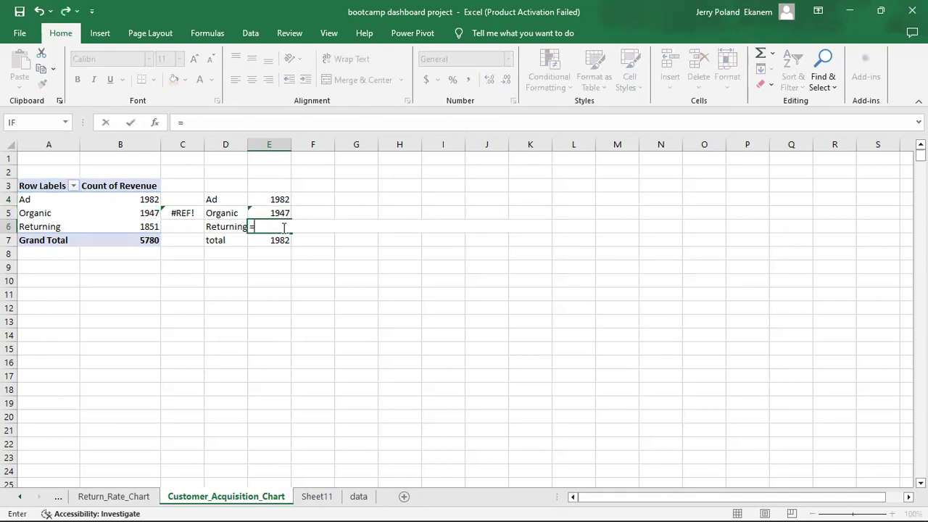
pyautogui.click(147, 226)
pyautogui.press('Return')
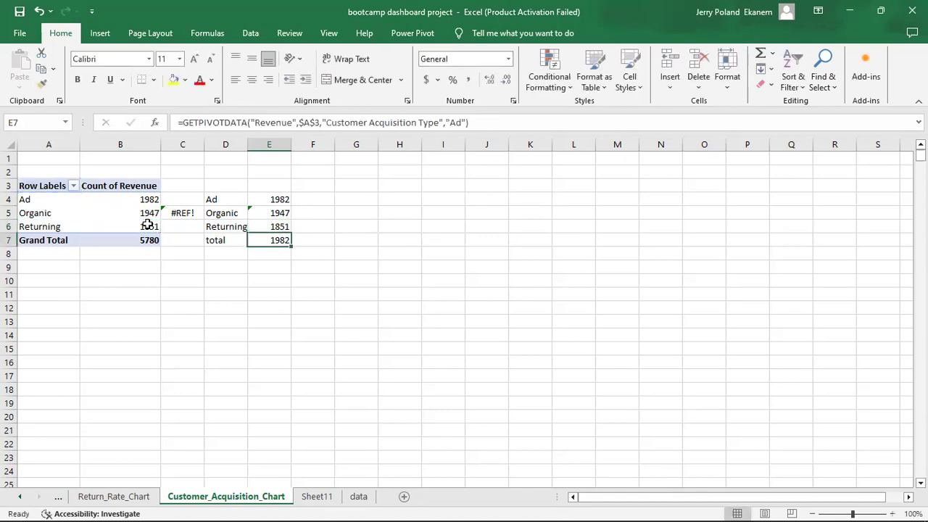
pyautogui.write('=')
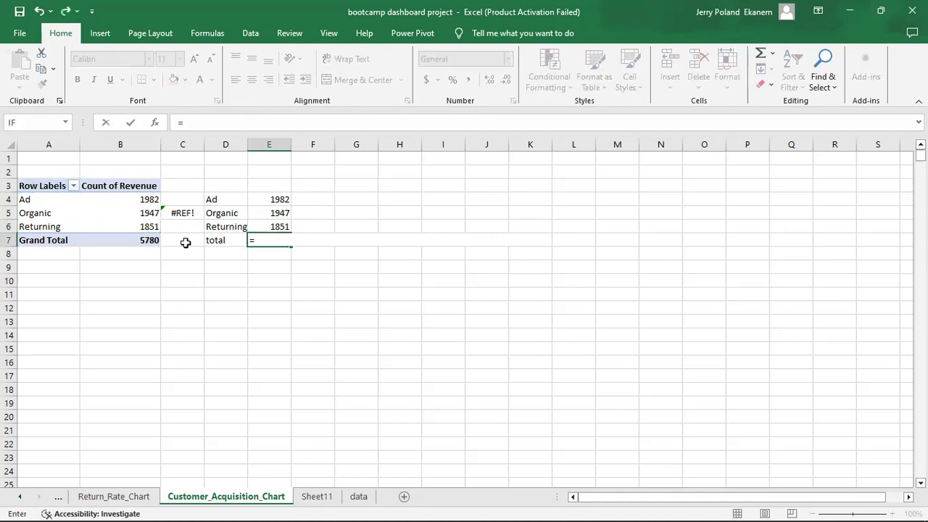
pyautogui.click(143, 238)
pyautogui.press('Return')
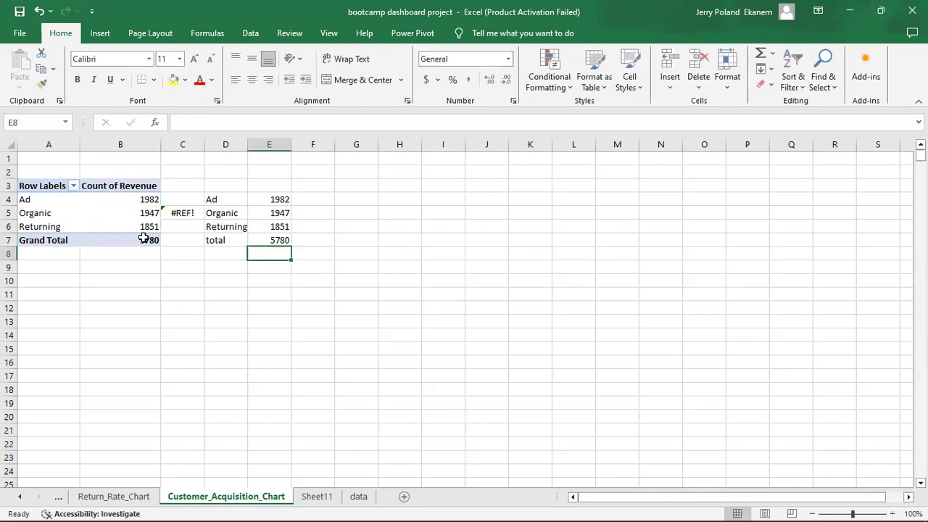
# Clear the #REF! error out of C5, leaving it empty.
pyautogui.click(183, 212)
pyautogui.hotkey('ctrl', 'shift', '5')
pyautogui.press('BackSpace')
pyautogui.press('Return')
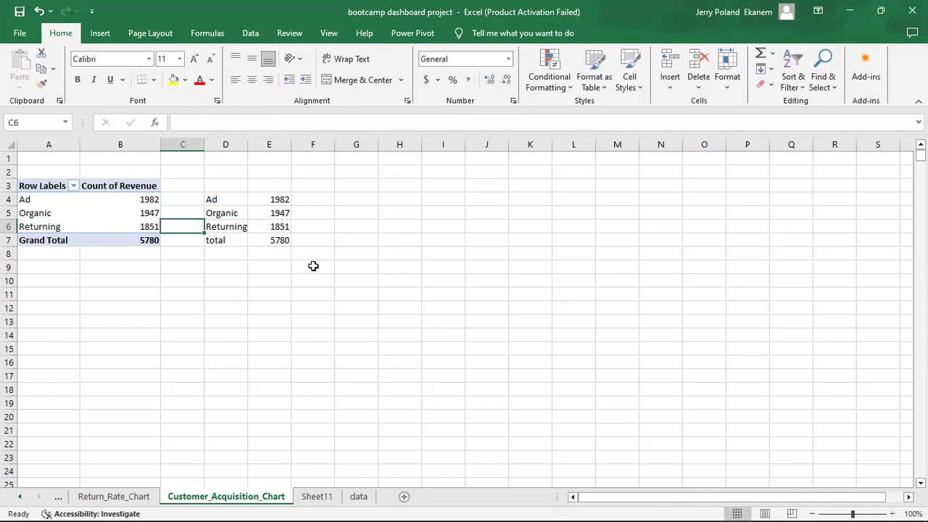
# Insert a waterfall chart of D4:E7 (Ad, Organic, Returning, total 5780) beside the helper table.
pyautogui.click(216, 199)
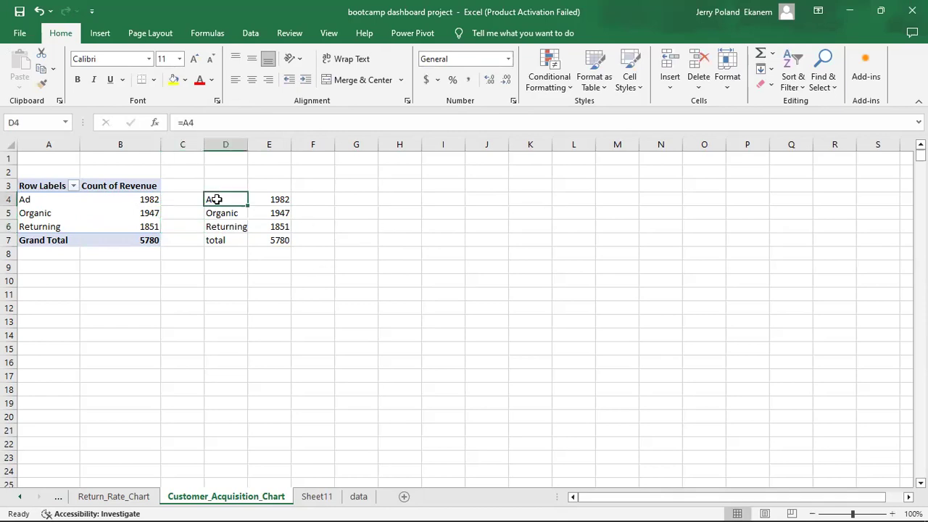
pyautogui.moveTo(222, 201); pyautogui.dragTo(279, 238)
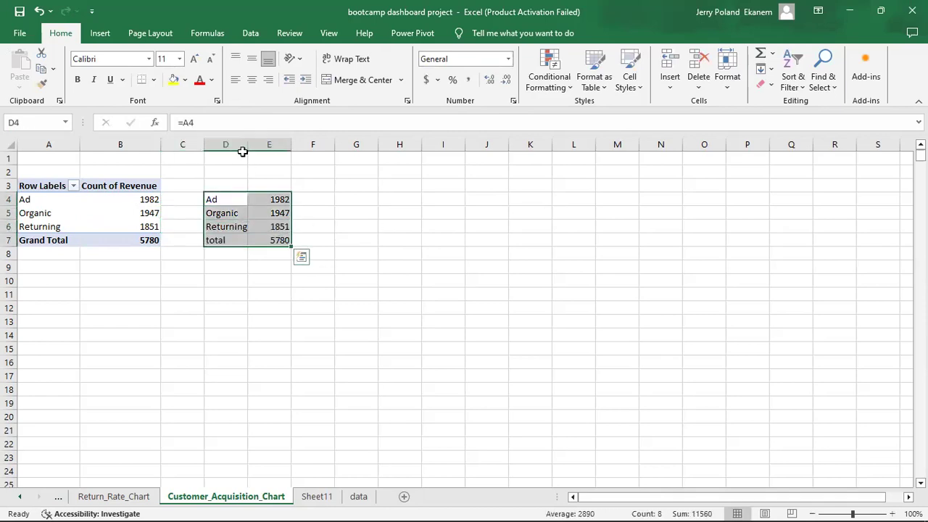
pyautogui.click(99, 34)
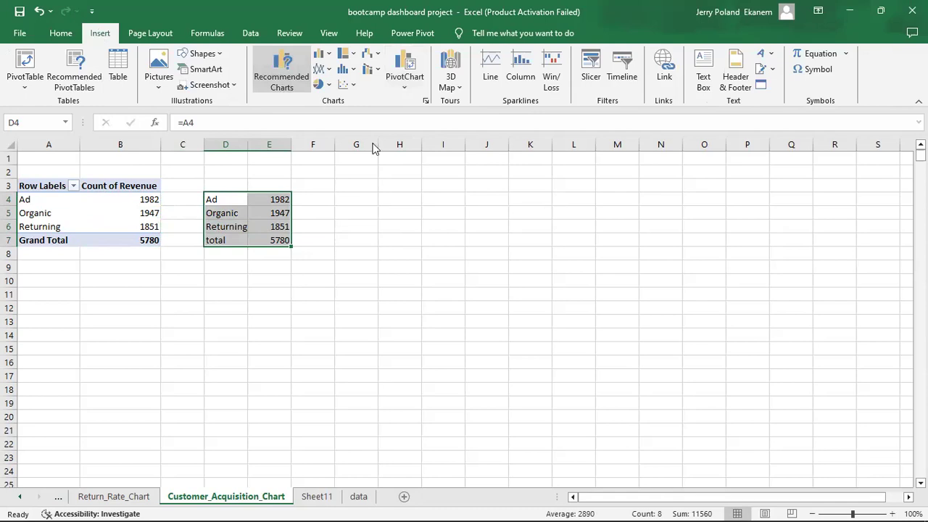
pyautogui.click(361, 89)
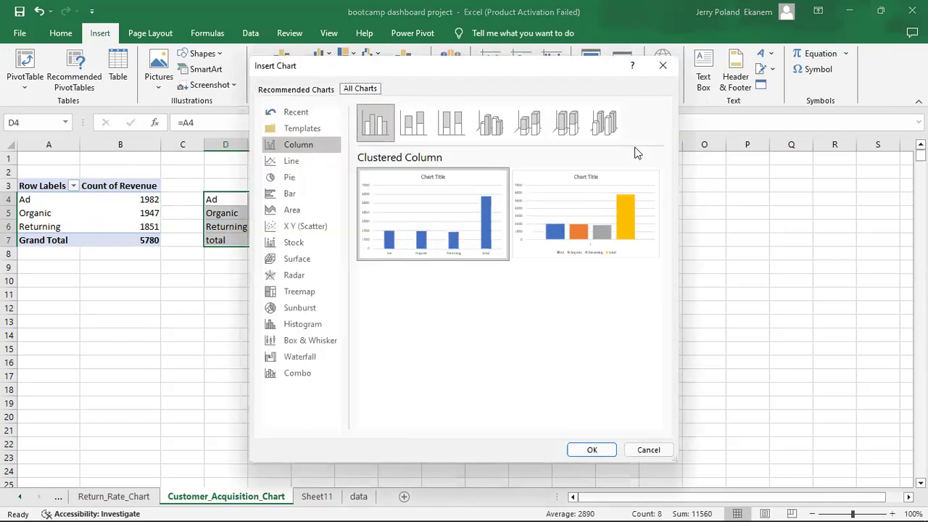
pyautogui.click(315, 358)
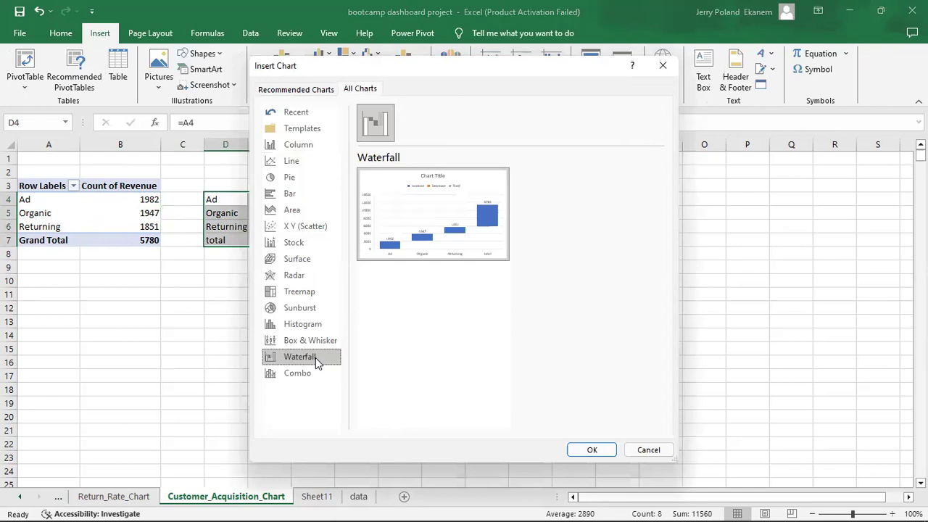
pyautogui.click(609, 450)
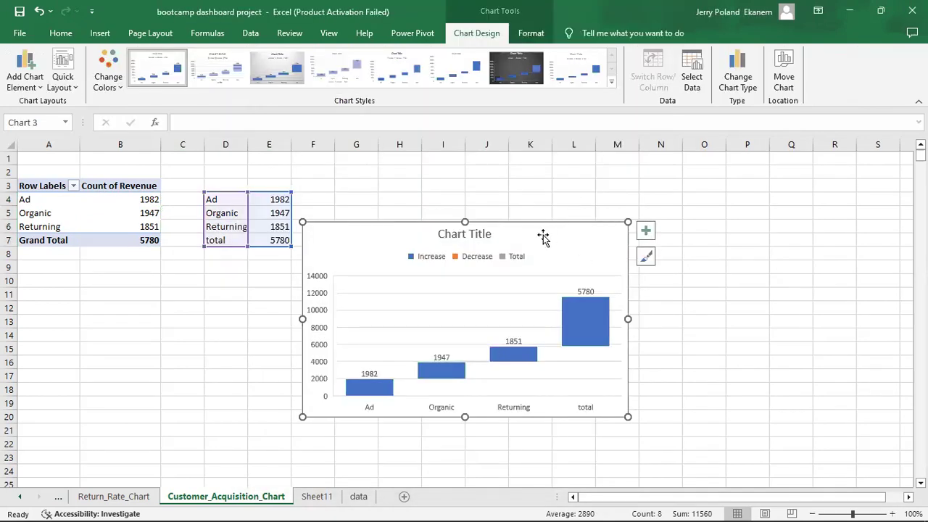
pyautogui.moveTo(542, 232)
pyautogui.mouseDown()
pyautogui.moveTo(597, 209)
pyautogui.moveTo(583, 204)
pyautogui.mouseUp()
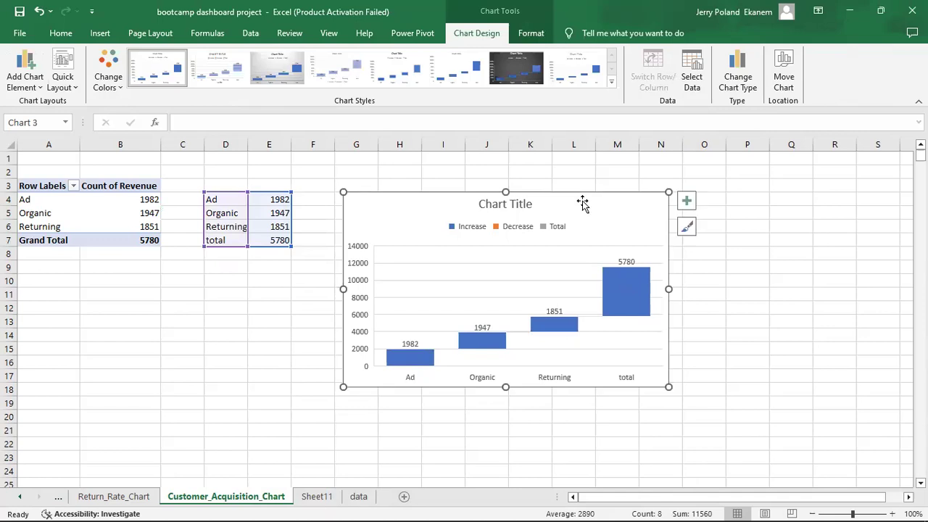
pyautogui.moveTo(410, 347)
pyautogui.moveTo(624, 308)
# Set the waterfall's last data point as a total so it shows as a full 5780 column.
pyautogui.click(627, 296)
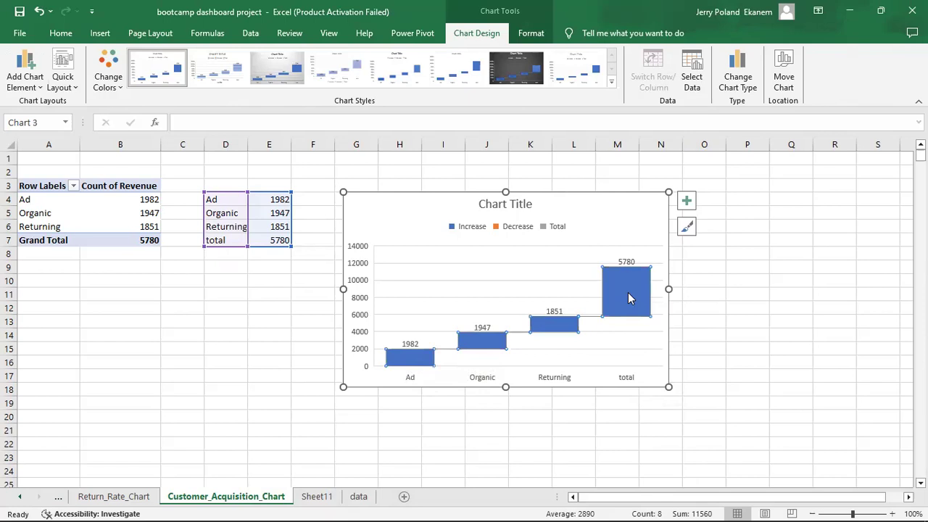
pyautogui.doubleClick(627, 293)
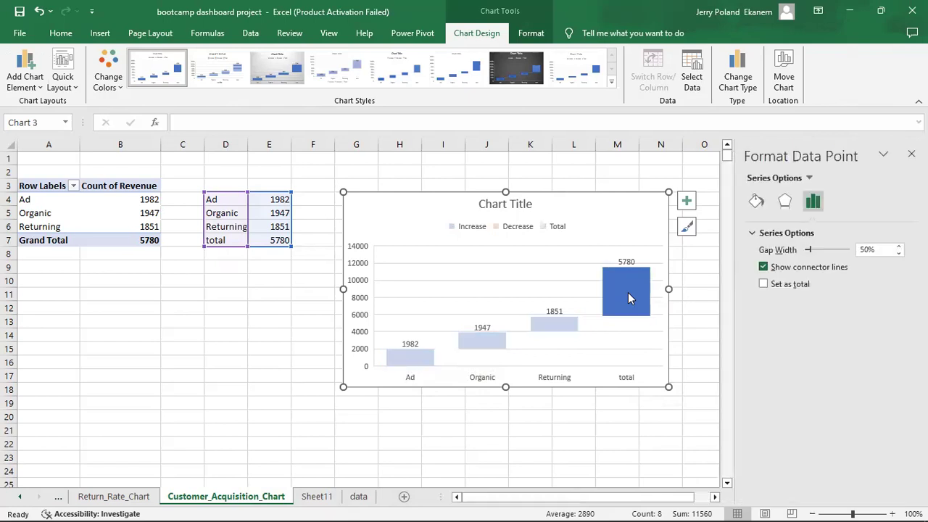
pyautogui.rightClick(627, 297)
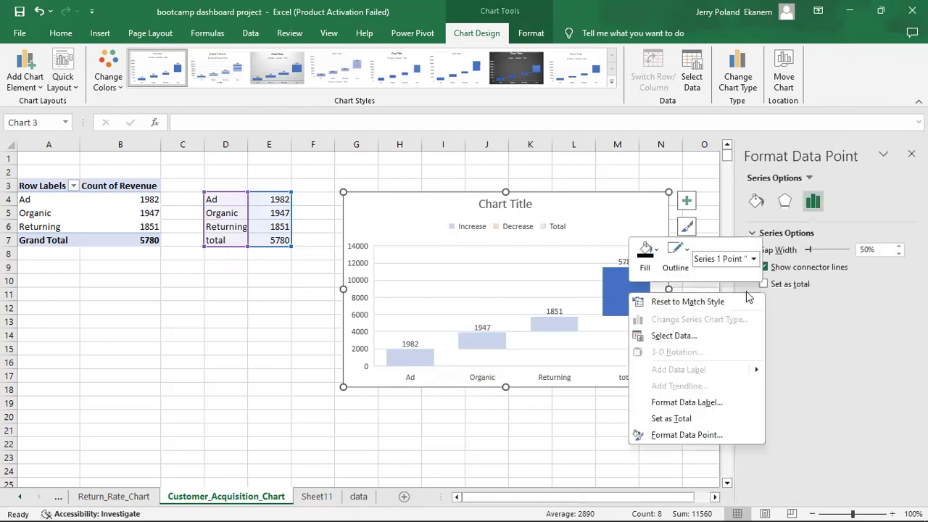
pyautogui.click(763, 284)
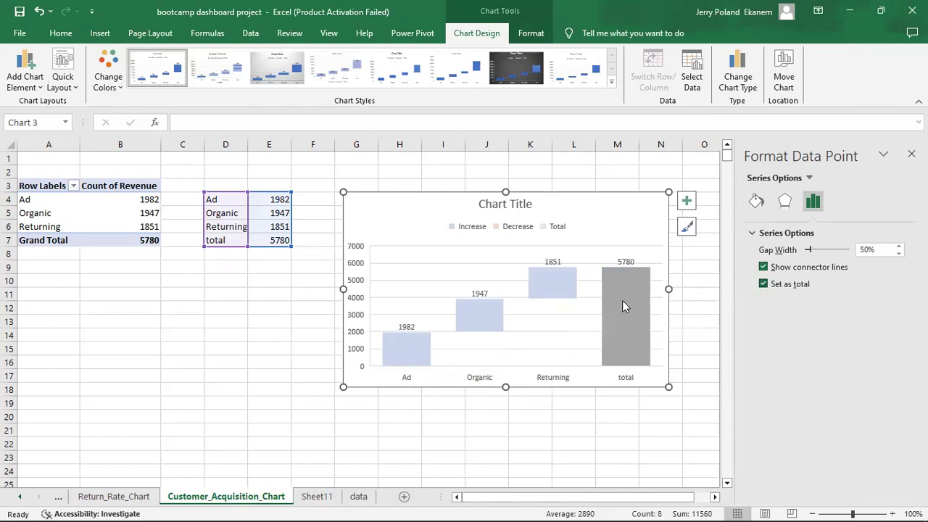
pyautogui.moveTo(614, 294)
pyautogui.click(571, 426)
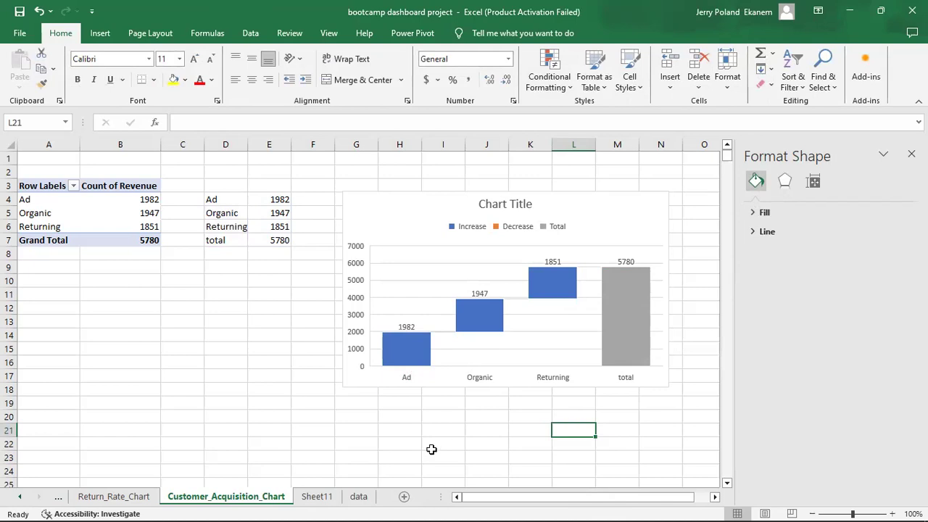
# Delete the blank Sheet11.
pyautogui.click(315, 499)
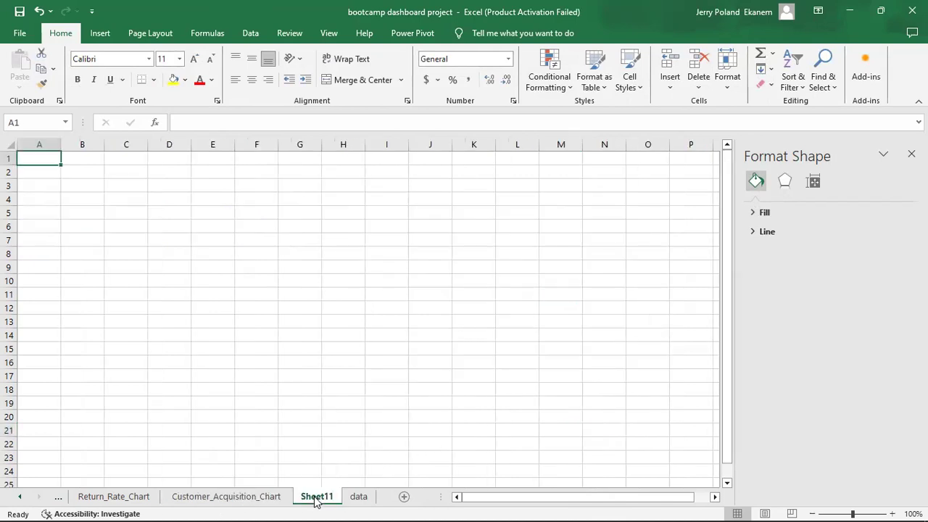
pyautogui.rightClick(314, 499)
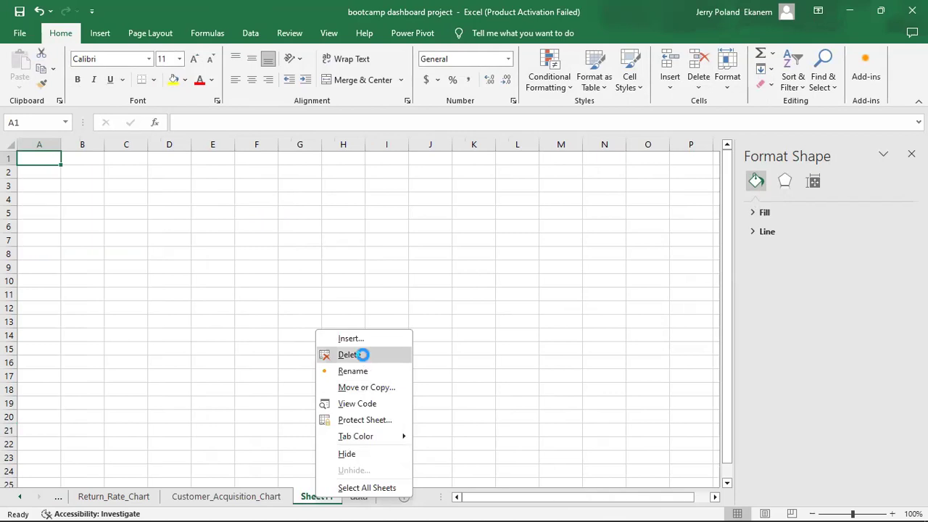
pyautogui.press('Return')
# Duplicate the Customer_Acquisition_Chart sheet and rename the copy Customer_Satisfaction_Bar.
pyautogui.click(255, 497)
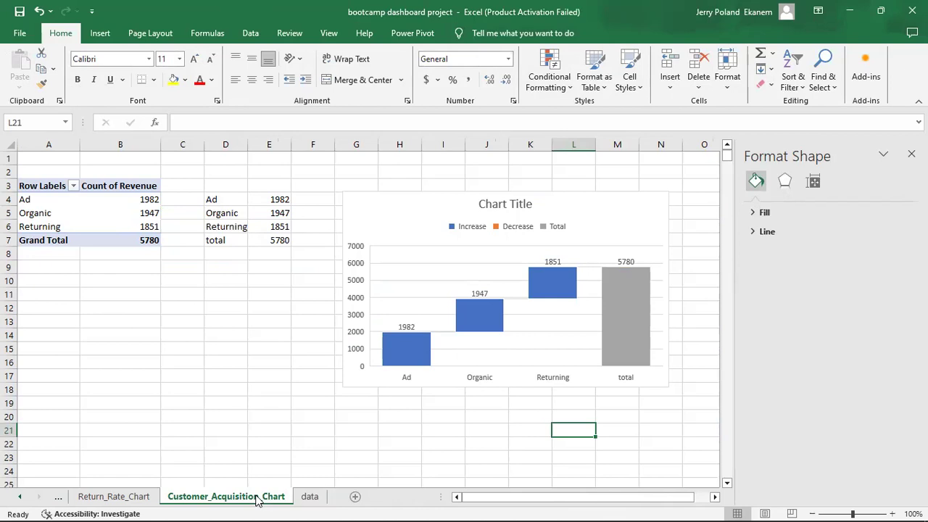
pyautogui.moveTo(257, 500); pyautogui.dragTo(306, 502)
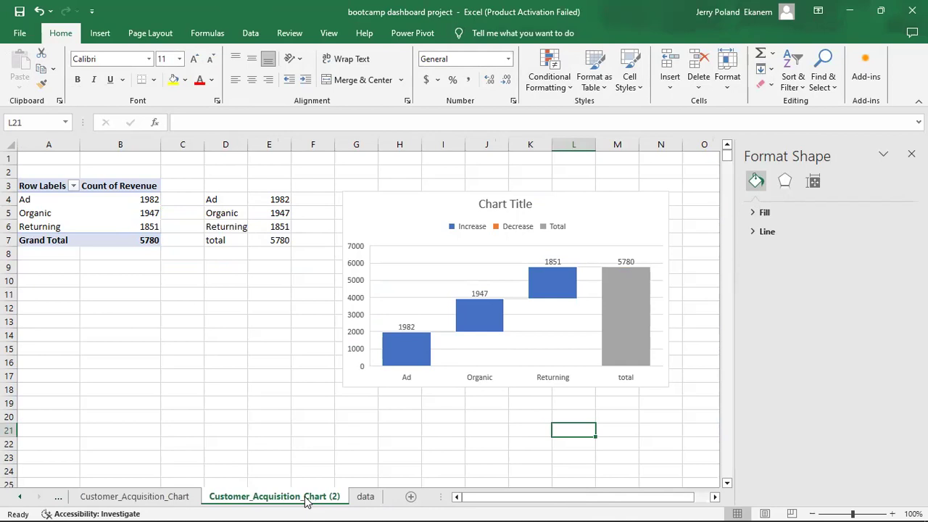
pyautogui.doubleClick(305, 499)
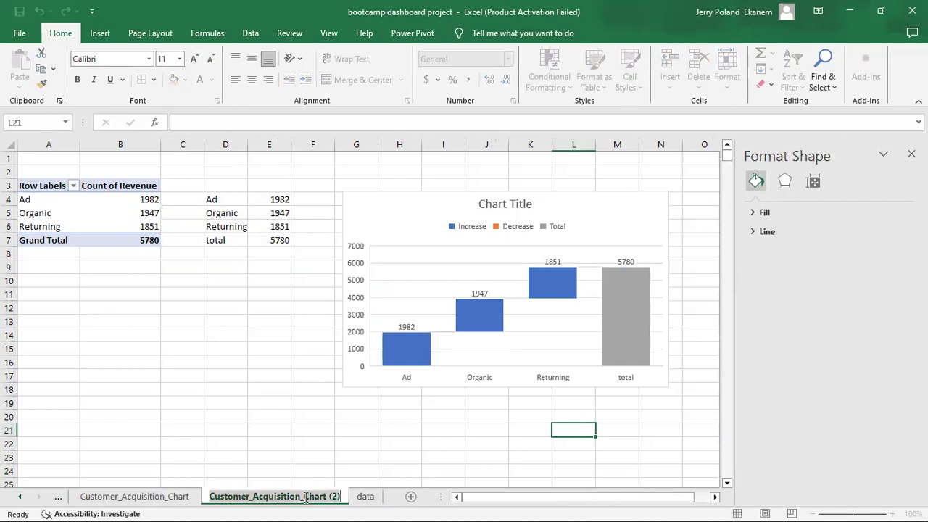
pyautogui.click(344, 497)
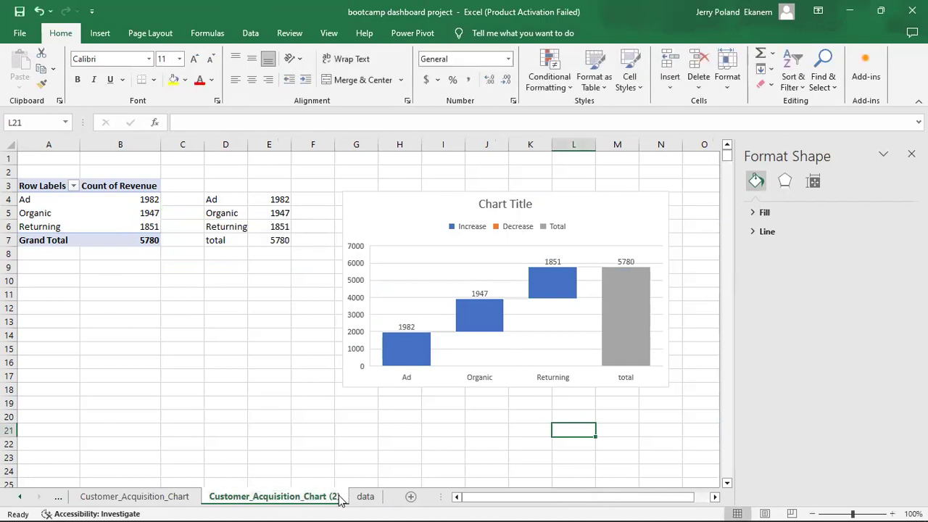
pyautogui.doubleClick(339, 497)
pyautogui.click(337, 492)
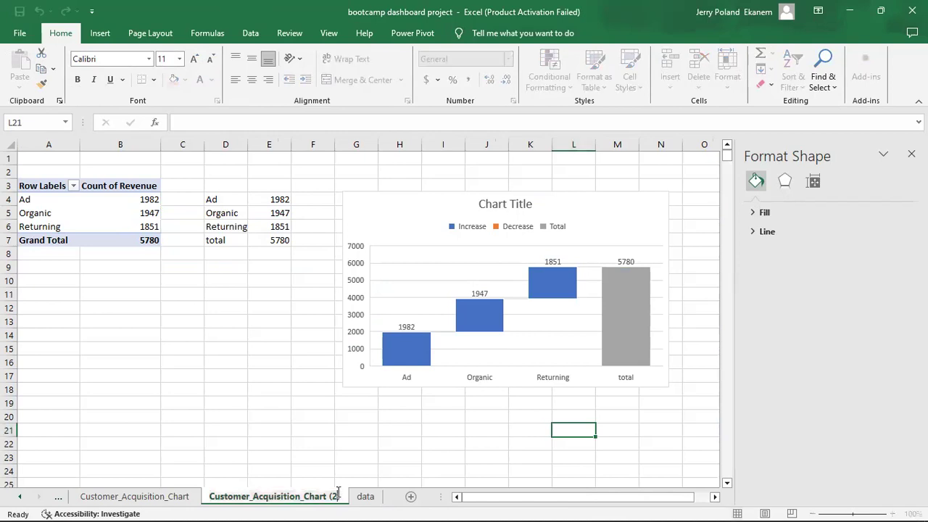
pyautogui.press('BackSpace')
pyautogui.press('BackSpace')
pyautogui.press('BackSpace')
pyautogui.press('BackSpace')
pyautogui.press('BackSpace')
pyautogui.press('BackSpace')
pyautogui.press('BackSpace')
pyautogui.press('BackSpace')
pyautogui.press('BackSpace')
pyautogui.press('BackSpace')
pyautogui.press('BackSpace')
pyautogui.press('BackSpace')
pyautogui.press('BackSpace')
pyautogui.press('BackSpace')
pyautogui.press('BackSpace')
pyautogui.press('BackSpace')
pyautogui.press('BackSpace')
pyautogui.press('BackSpace')
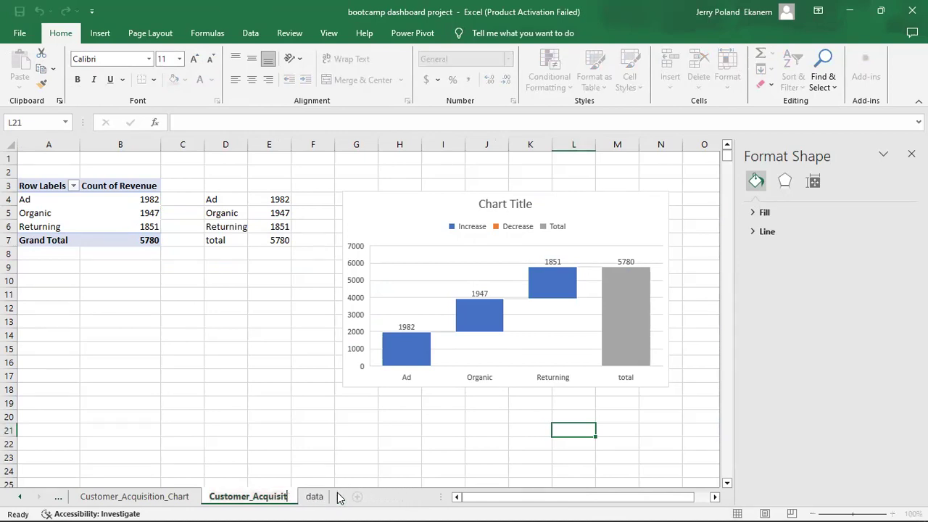
pyautogui.press('BackSpace')
pyautogui.press('BackSpace')
pyautogui.press('BackSpace')
pyautogui.write('S')
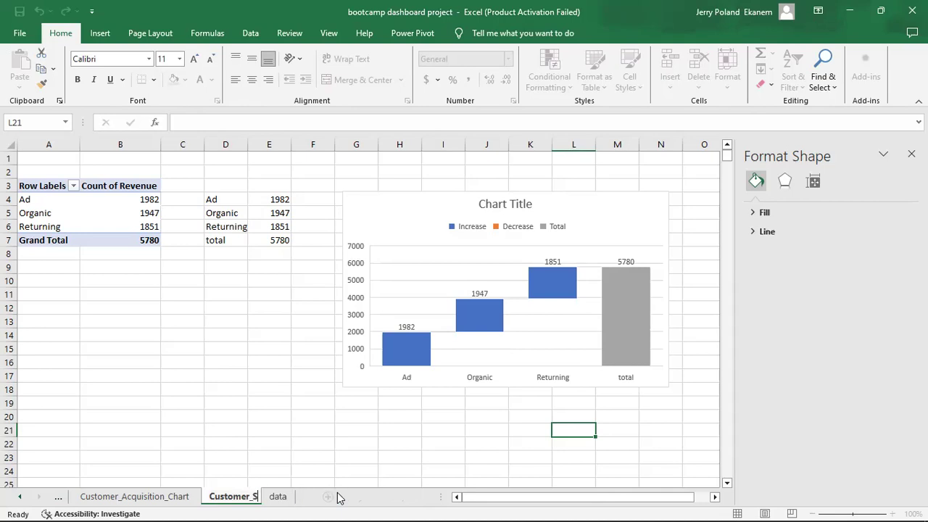
pyautogui.write('atisf')
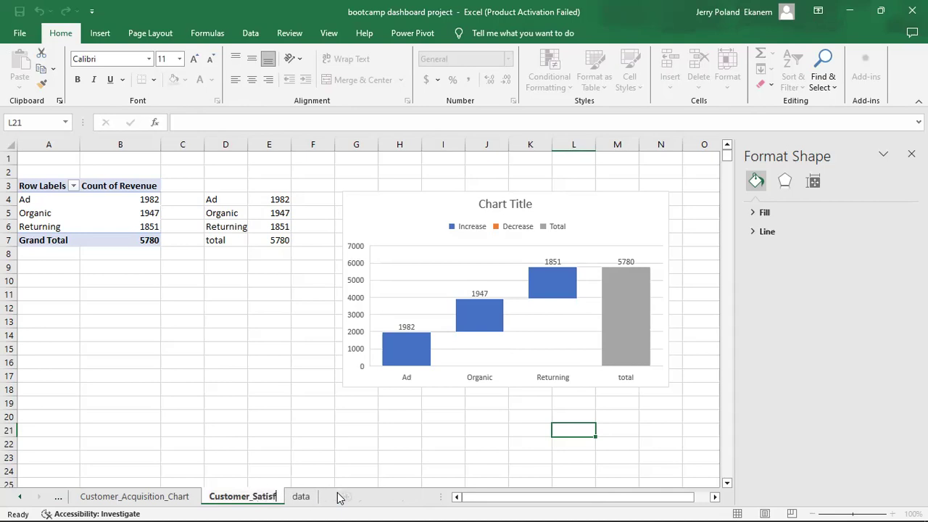
pyautogui.write('action_Bar')
pyautogui.press('Return')
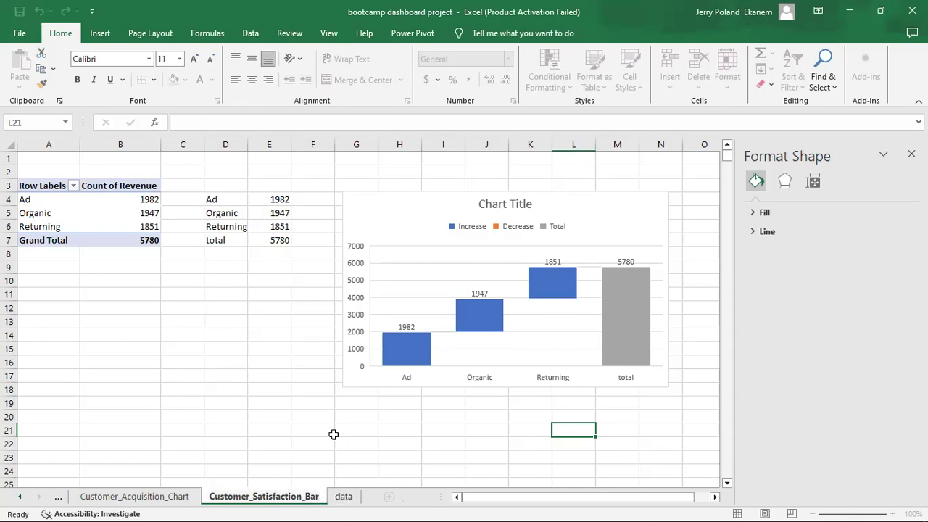
pyautogui.click(333, 434)
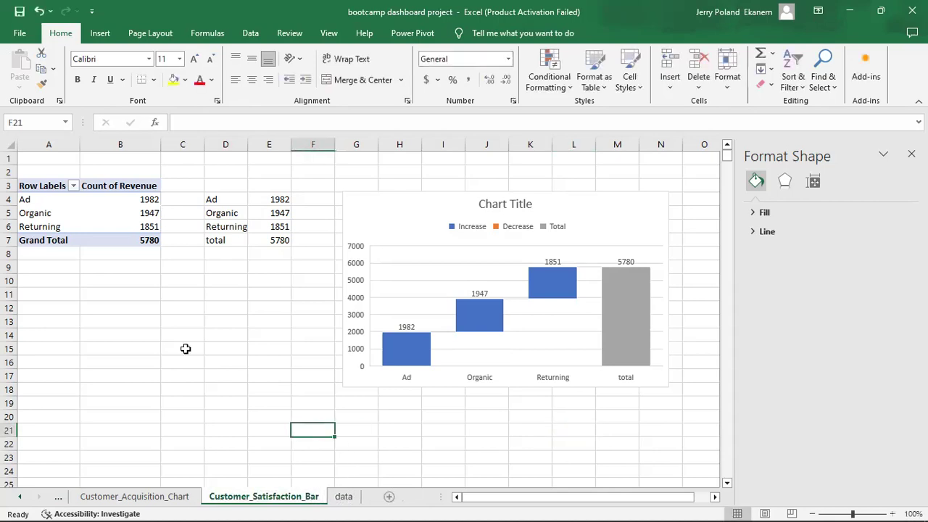
# Delete the copied waterfall chart from the new sheet.
pyautogui.click(58, 202)
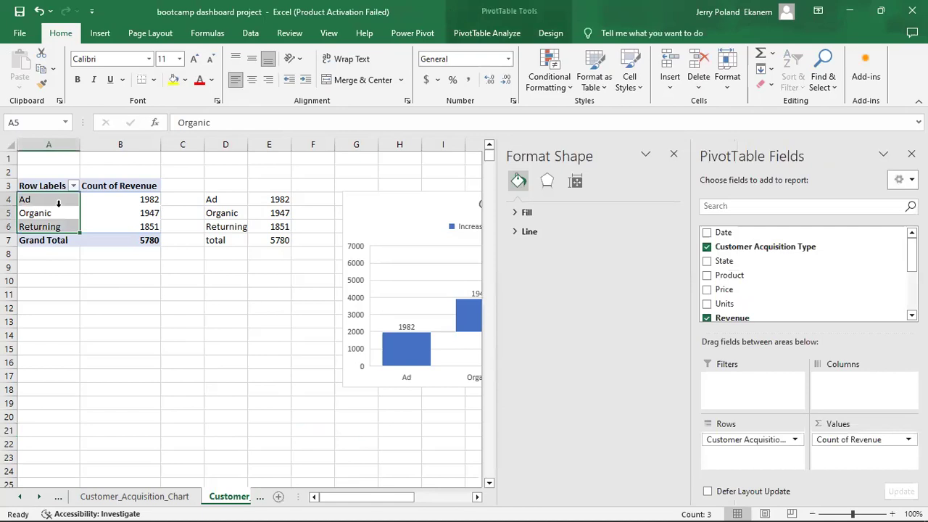
pyautogui.click(433, 200)
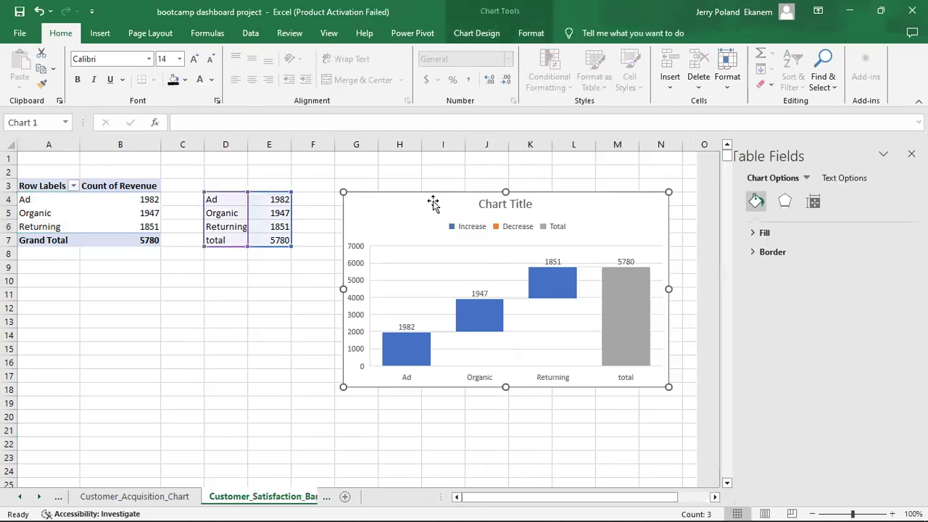
pyautogui.press('Delete')
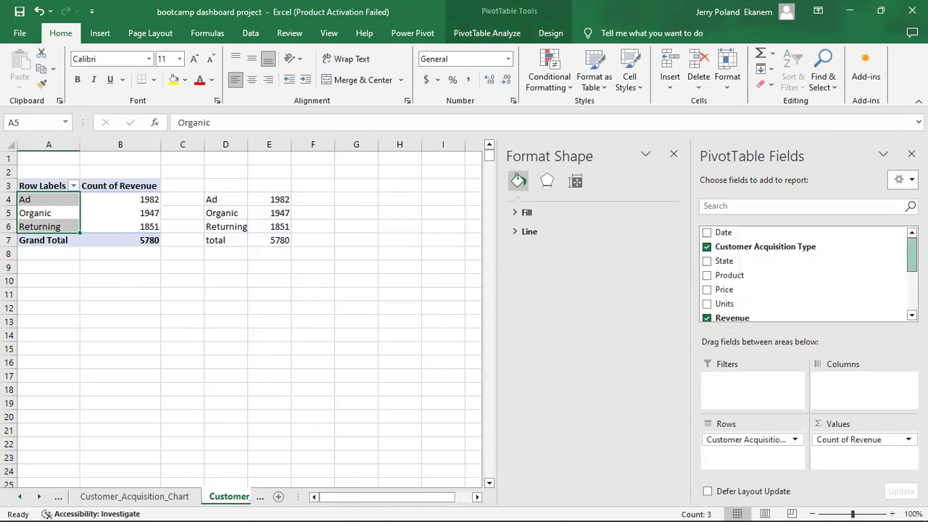
# Put Customer Satisfaction in the pivot rows and Product in columns, removing Customer Acquisition Type.
pyautogui.scroll(-3, 804, 274)
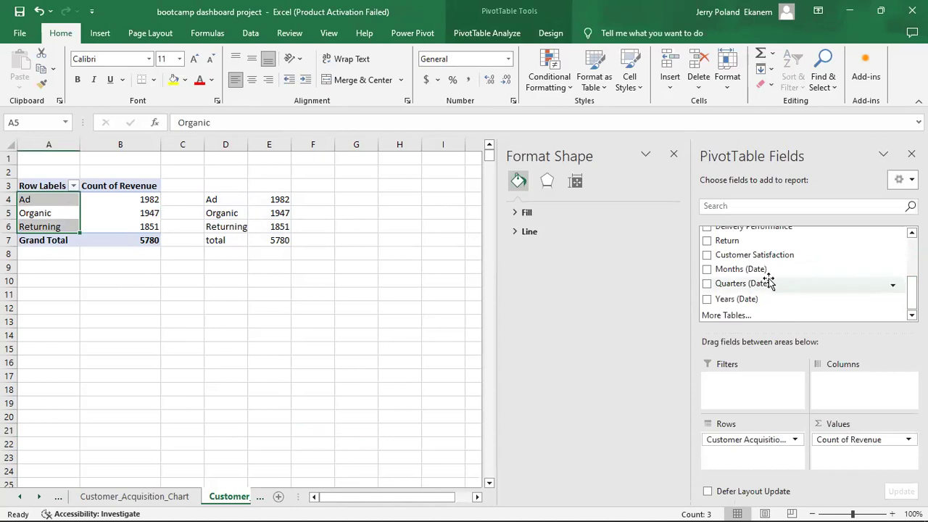
pyautogui.click(707, 257)
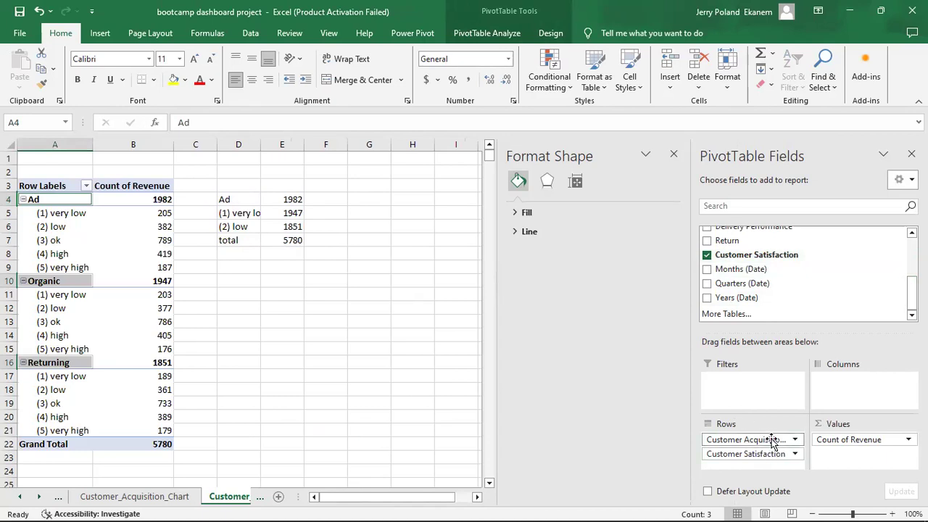
pyautogui.moveTo(768, 438); pyautogui.dragTo(615, 430)
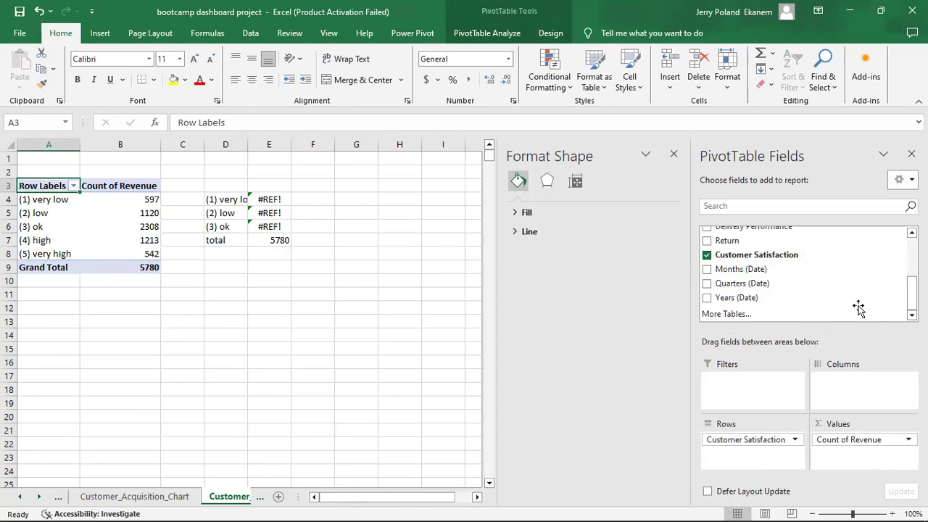
pyautogui.moveTo(911, 293); pyautogui.dragTo(911, 263)
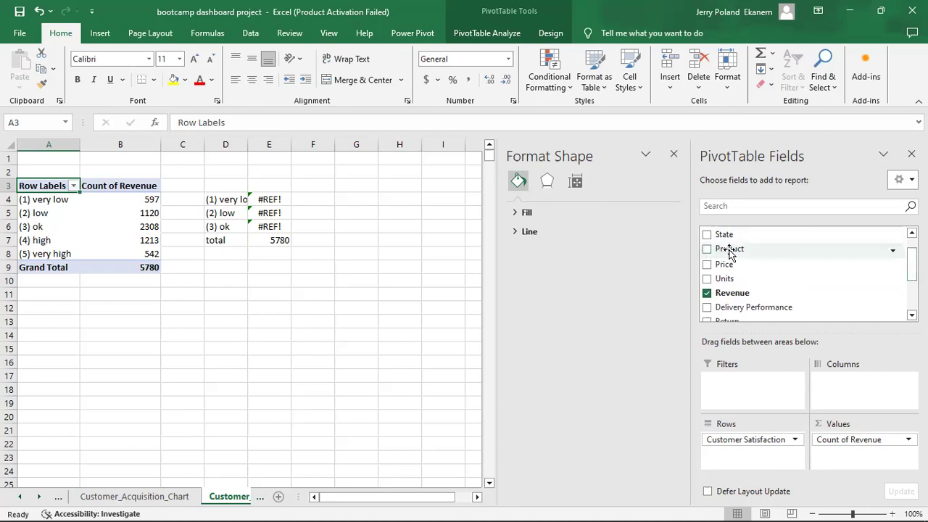
pyautogui.moveTo(746, 249); pyautogui.dragTo(863, 395)
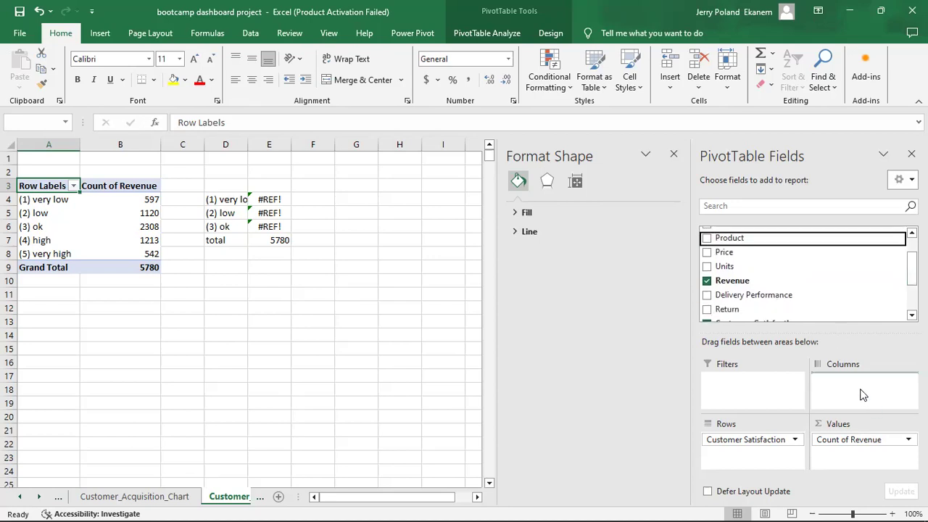
pyautogui.click(439, 305)
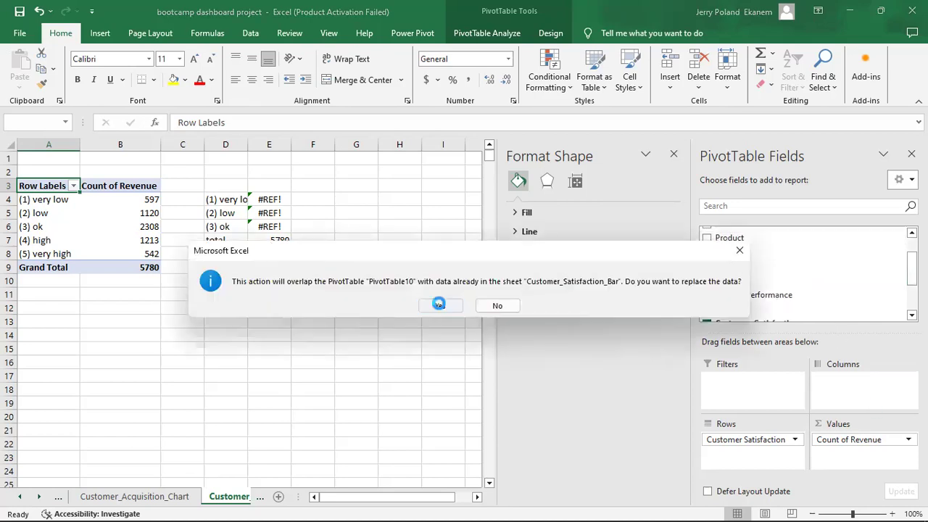
pyautogui.click(322, 325)
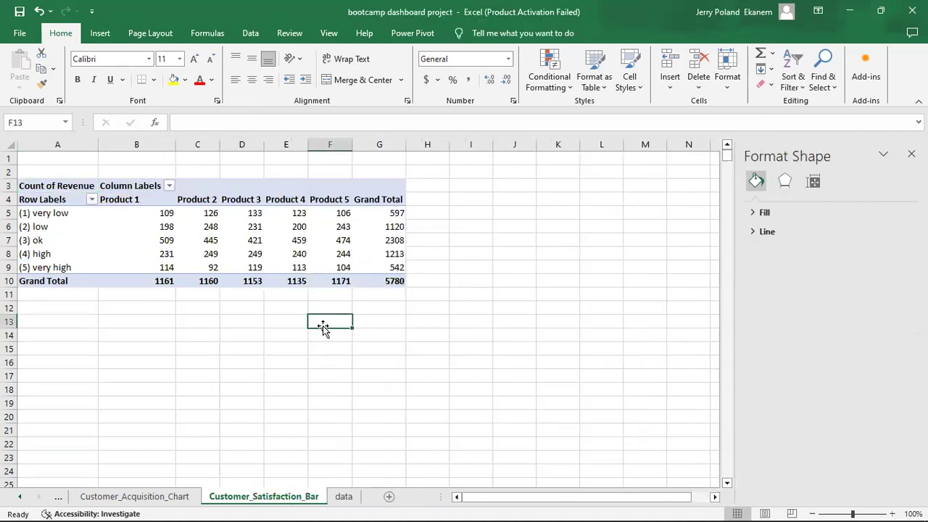
pyautogui.click(226, 237)
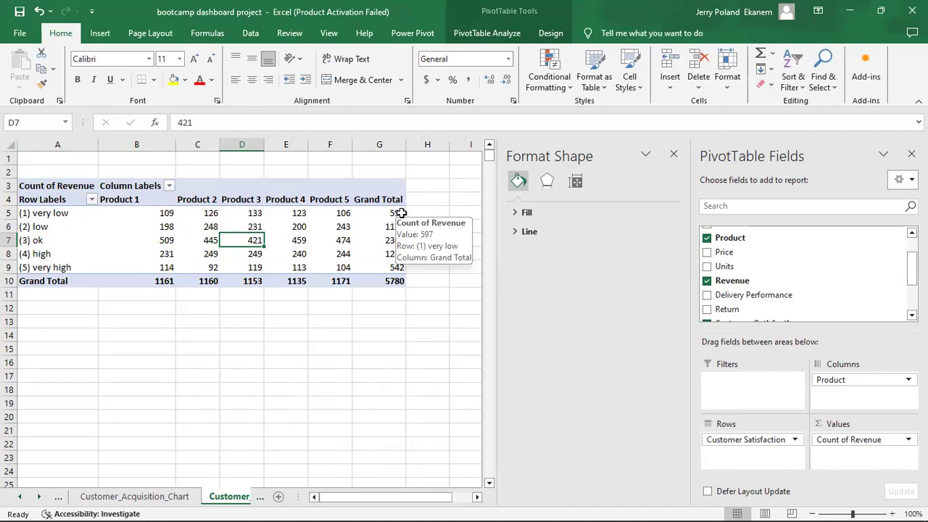
pyautogui.click(312, 227)
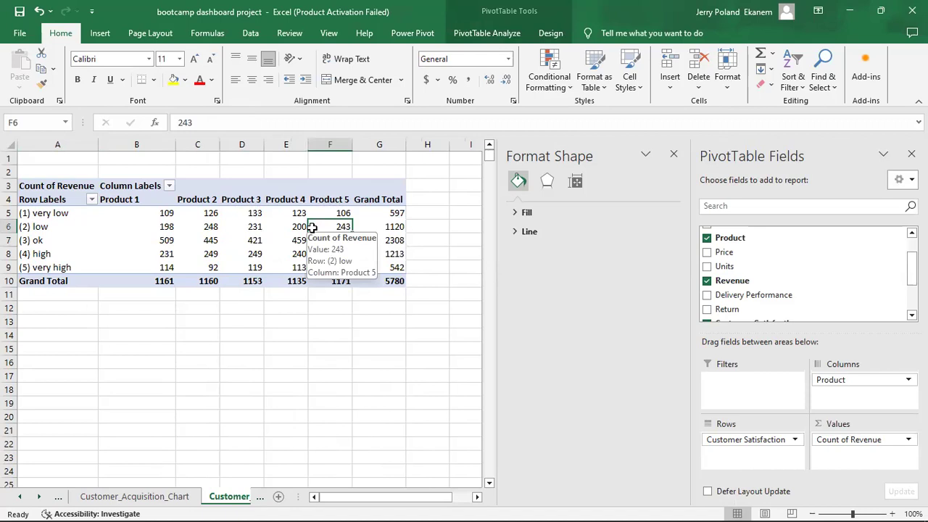
# Insert a 100% Stacked Bar PivotChart with Product as the chart categories.
pyautogui.click(497, 36)
pyautogui.click(721, 78)
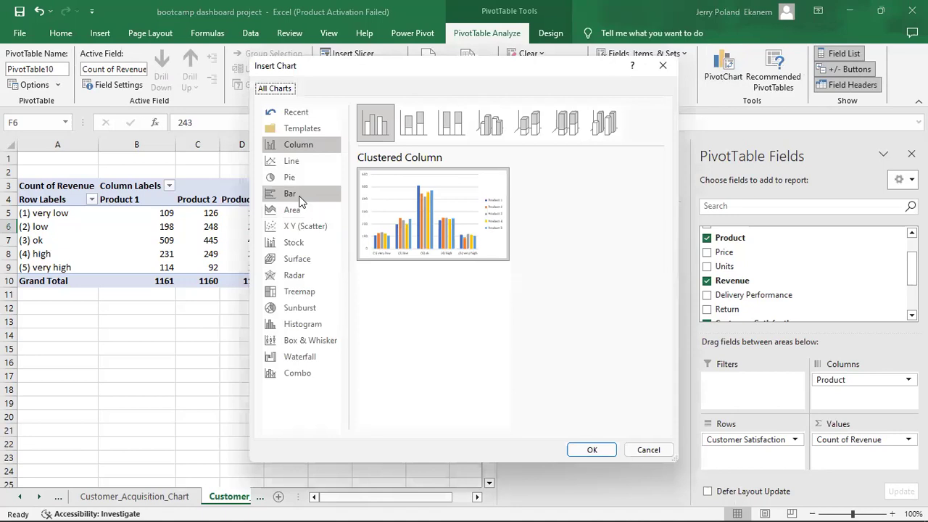
pyautogui.click(300, 197)
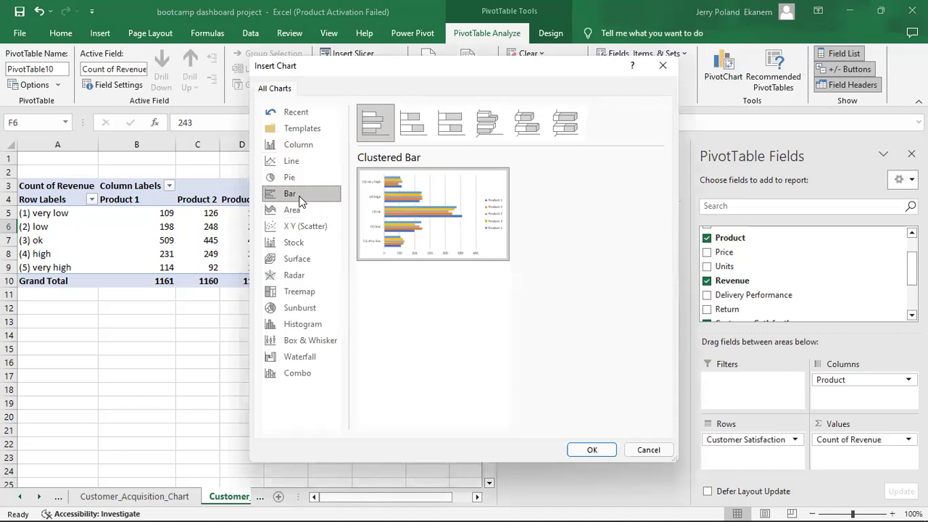
pyautogui.click(448, 124)
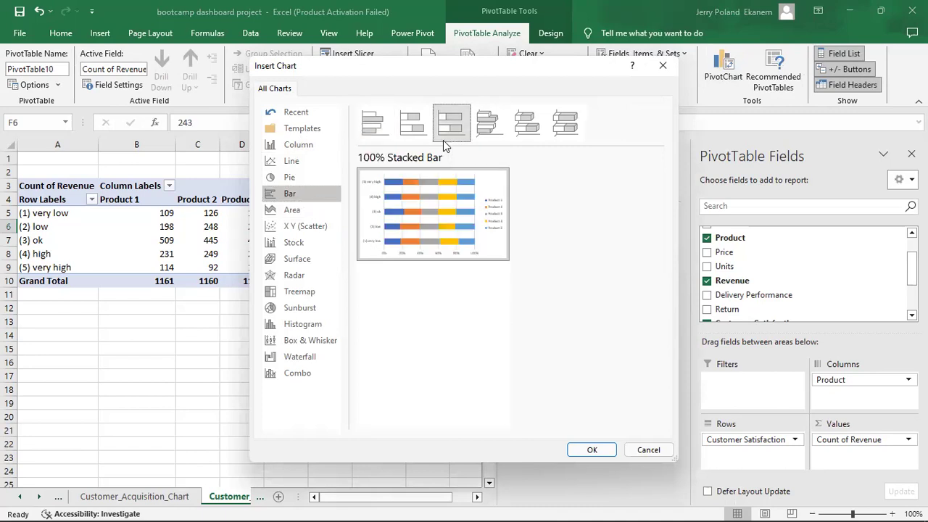
pyautogui.click(593, 450)
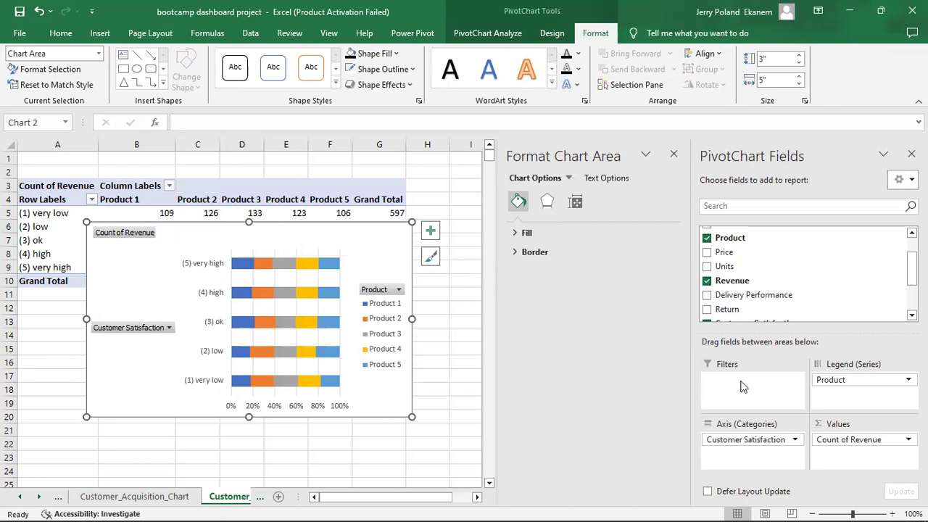
pyautogui.moveTo(872, 381); pyautogui.dragTo(852, 382)
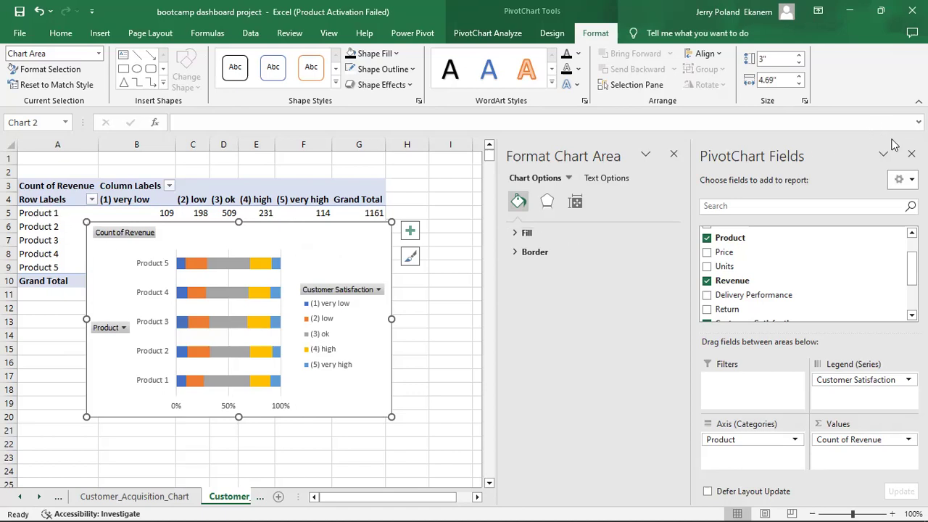
# Close the PivotChart field list and move the chart right, off the pivot values.
pyautogui.click(911, 154)
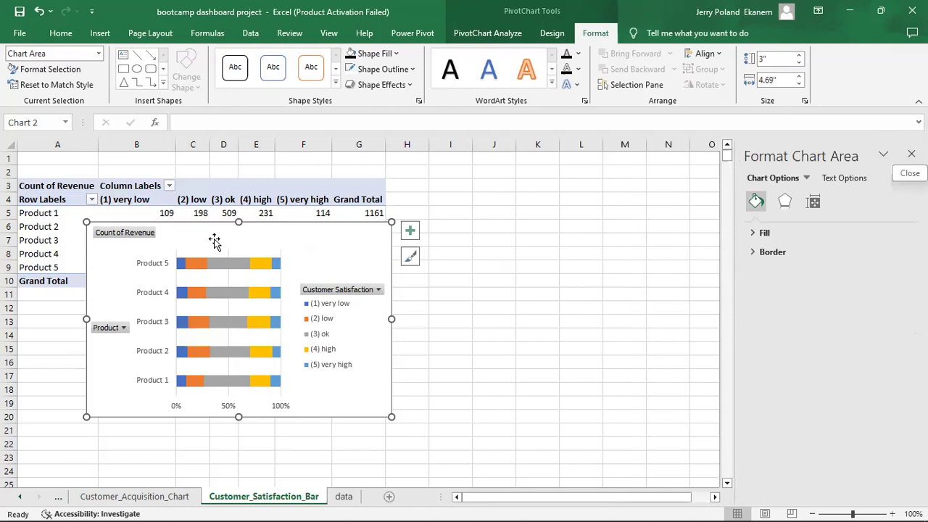
pyautogui.moveTo(241, 234); pyautogui.dragTo(450, 232)
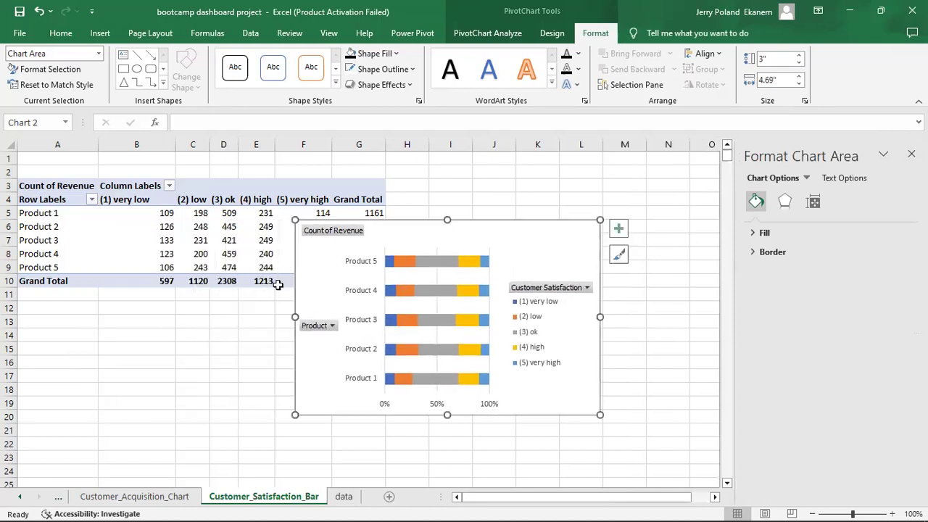
pyautogui.click(52, 216)
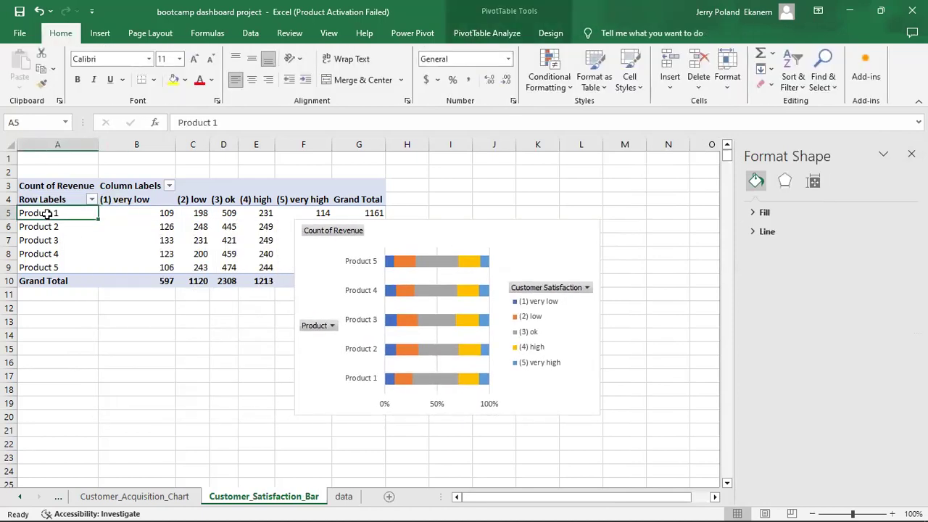
# Sort the Product row labels Z to A so Product 1 appears at the top of the chart.
pyautogui.hotkey('shift', 'F10')
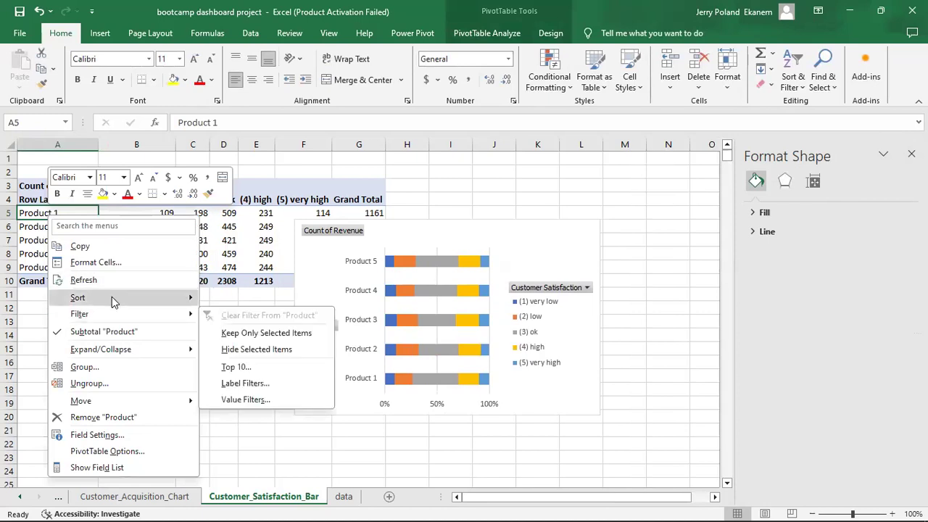
pyautogui.moveTo(113, 300)
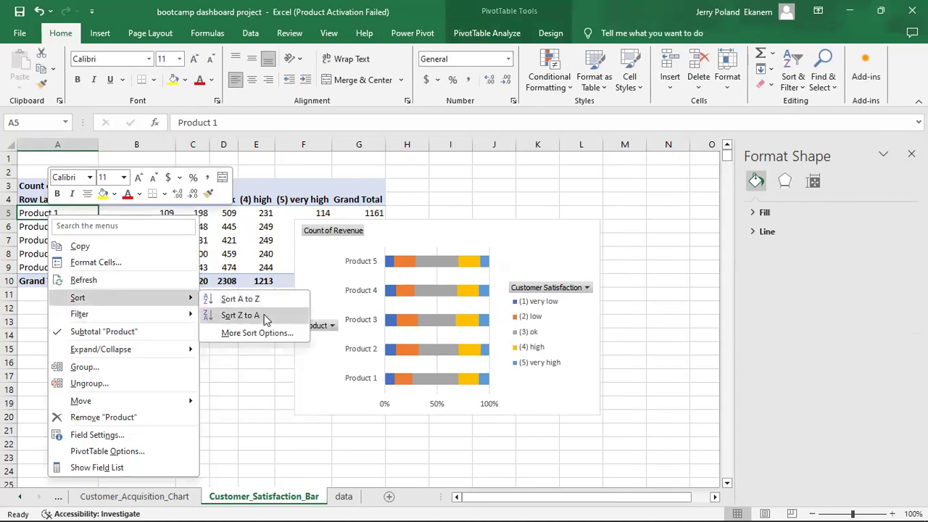
pyautogui.click(242, 315)
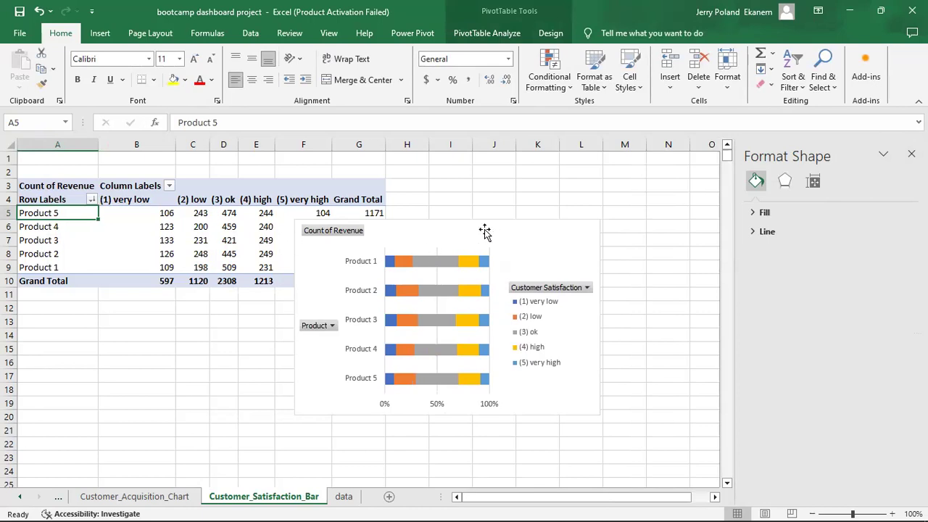
# Nudge the chart slightly further right, then switch to the data sheet.
pyautogui.moveTo(507, 225); pyautogui.dragTo(577, 226)
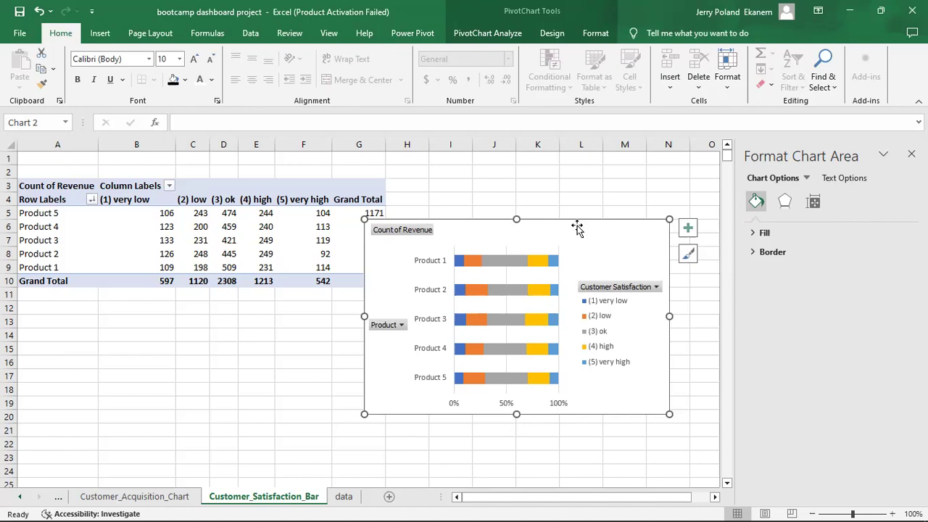
pyautogui.click(292, 413)
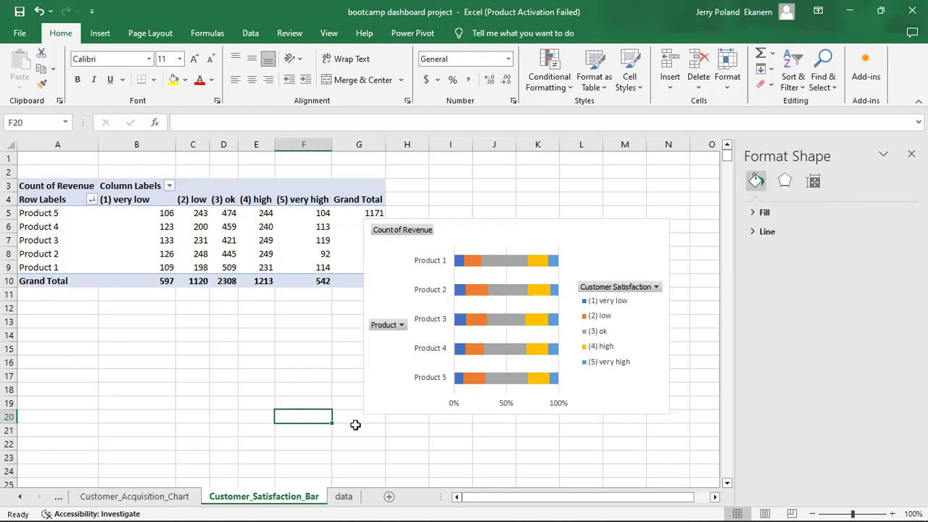
pyautogui.click(342, 500)
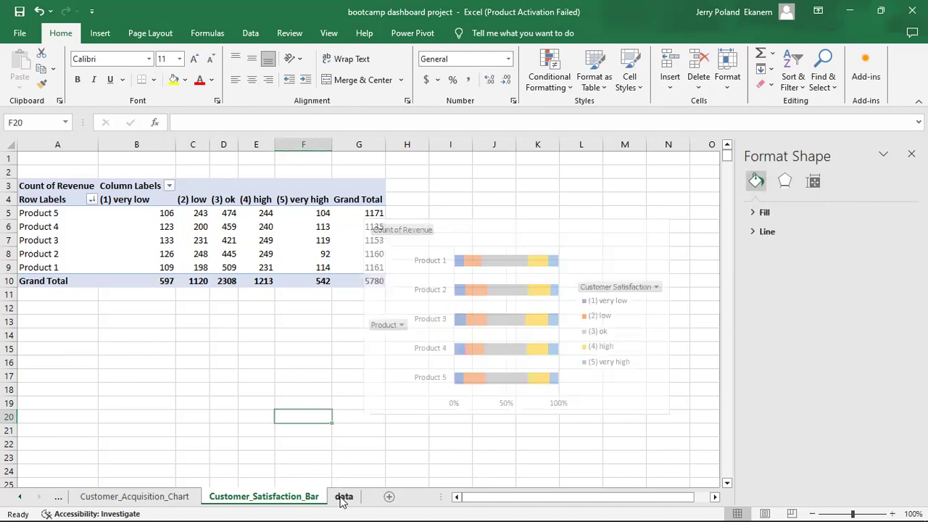
# Add a new sheet after the data sheet and rename it from Sheet13 to Dashboard.
pyautogui.click(389, 498)
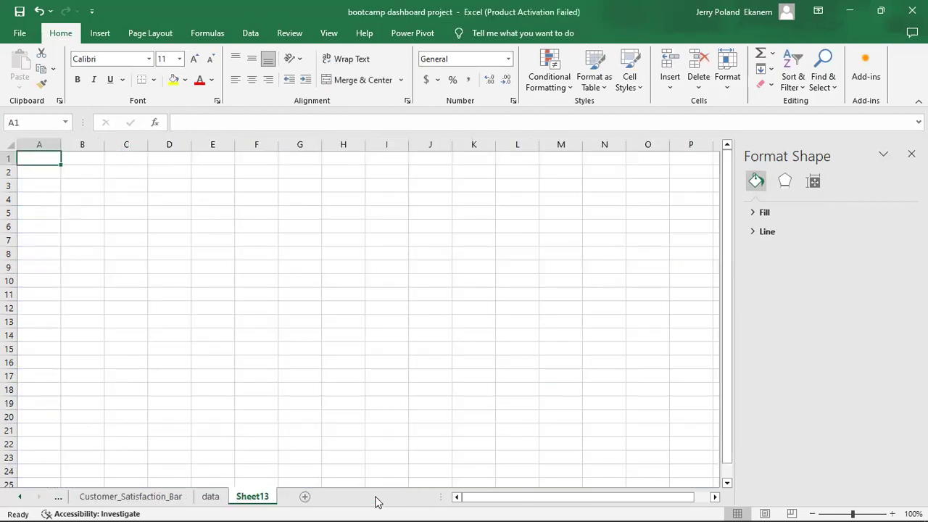
pyautogui.doubleClick(250, 496)
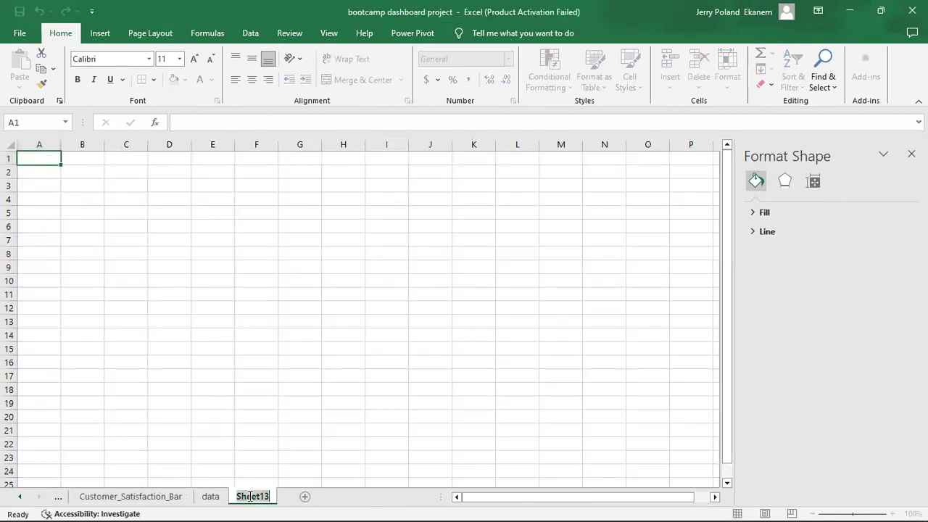
pyautogui.write('Dashb')
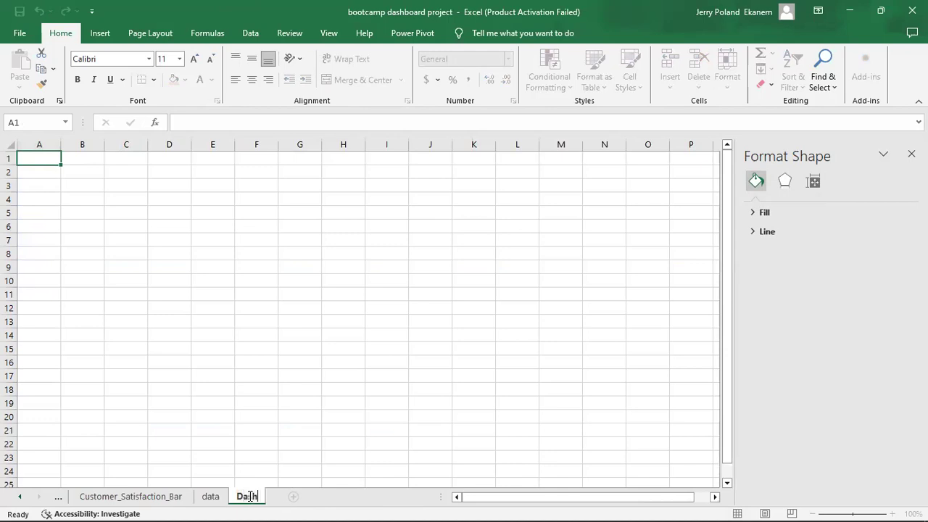
pyautogui.write('oard')
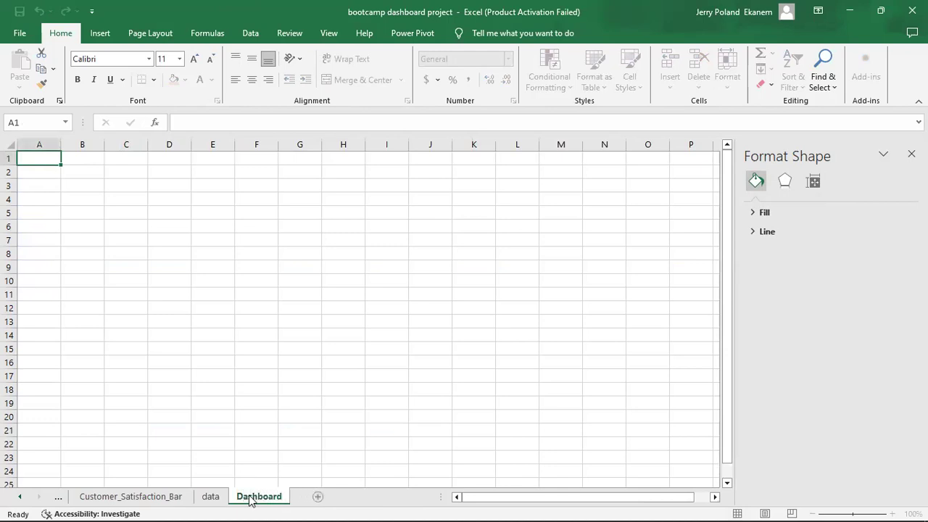
pyautogui.press('Return')
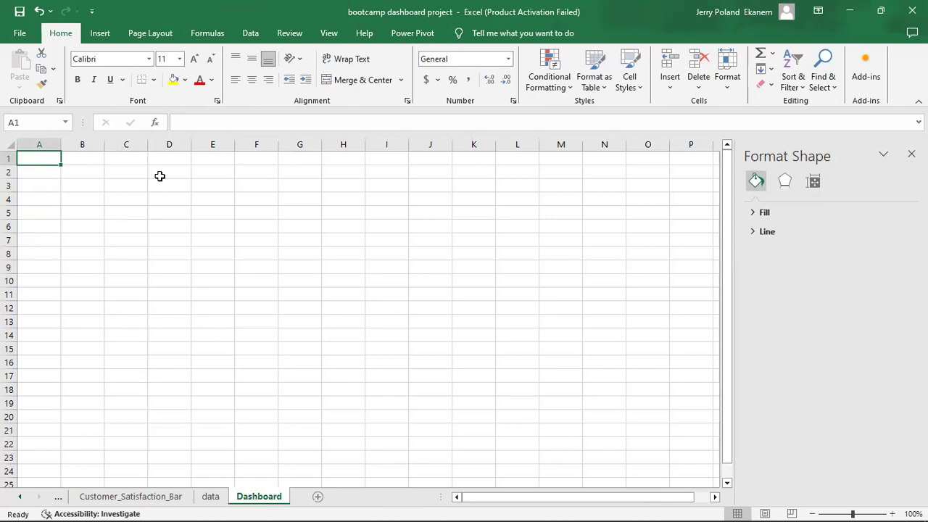
# Insert the DASHBOARD BACKGROUND BLACK picture from this device onto the Dashboard sheet.
pyautogui.click(100, 34)
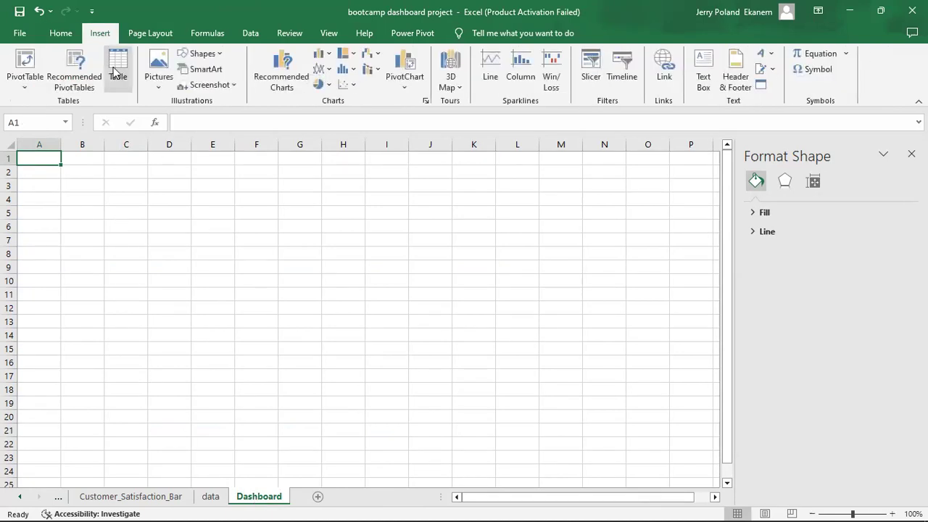
pyautogui.click(158, 69)
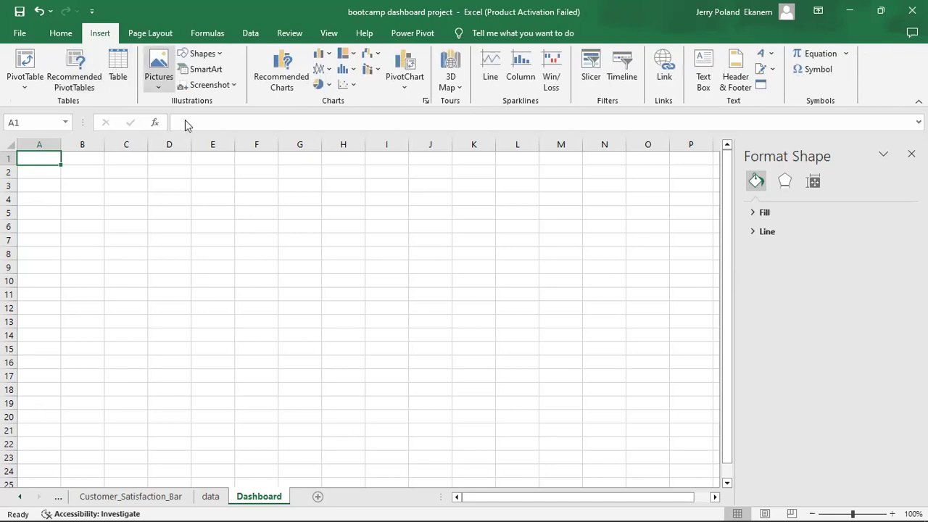
pyautogui.click(187, 120)
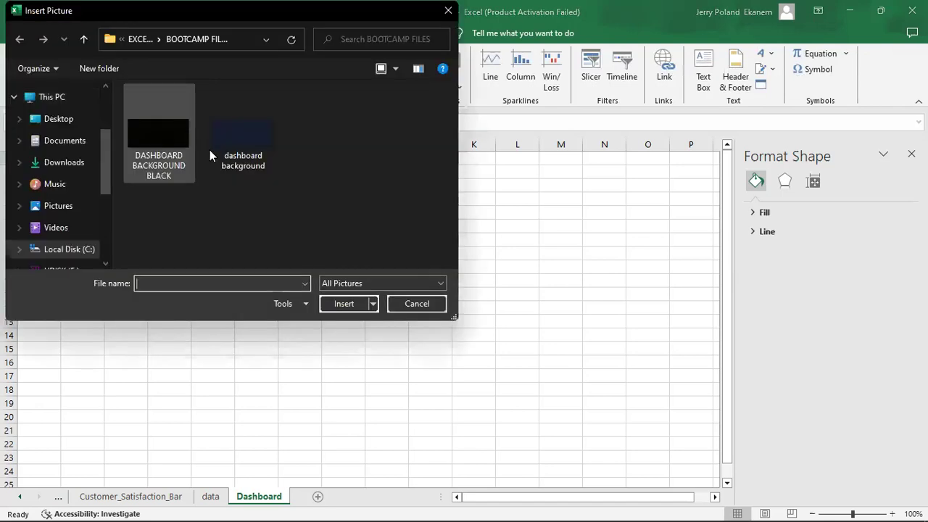
pyautogui.click(169, 155)
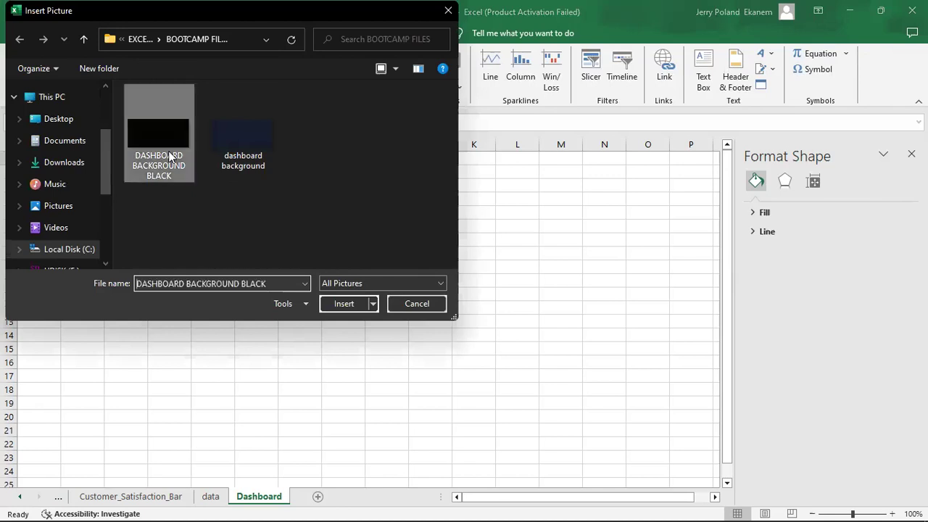
pyautogui.doubleClick(165, 158)
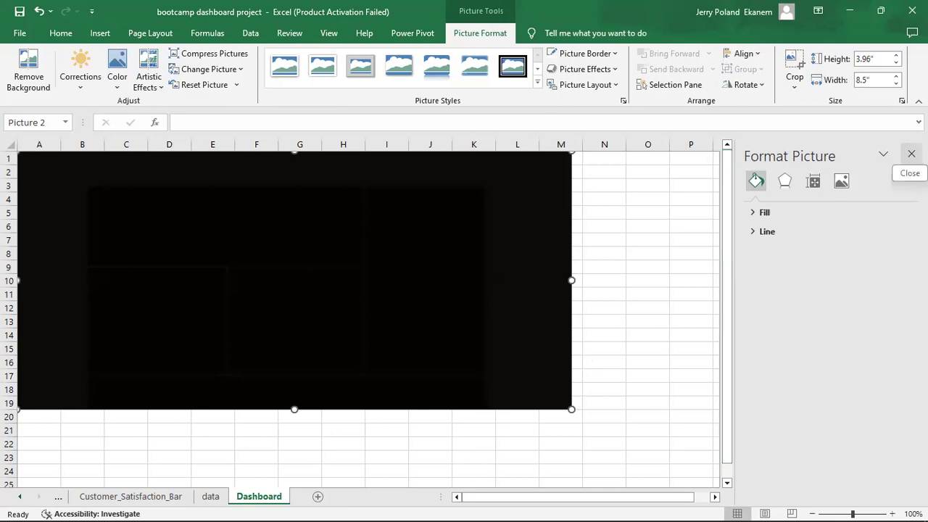
pyautogui.click(911, 154)
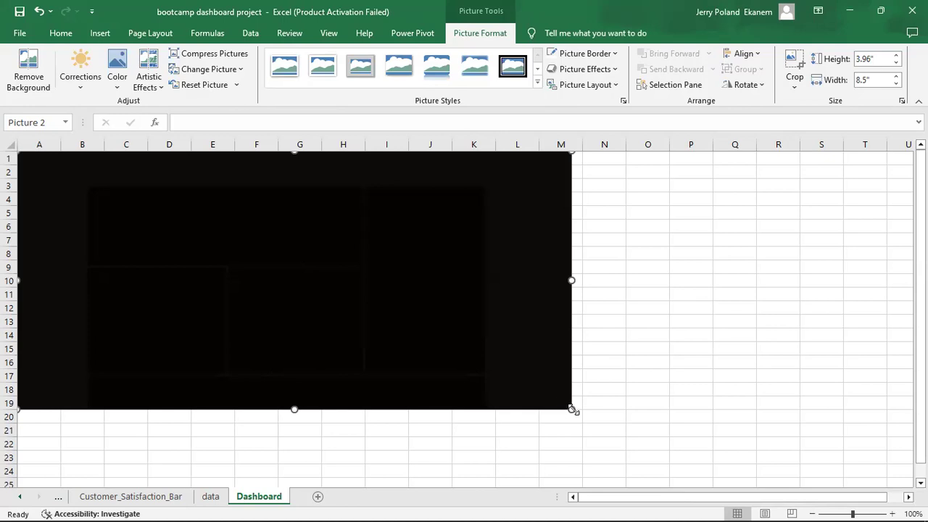
# Enlarge the picture to about 5.15 by 11.06 inches, reaching roughly column P, row 24.
pyautogui.moveTo(572, 410); pyautogui.dragTo(669, 468)
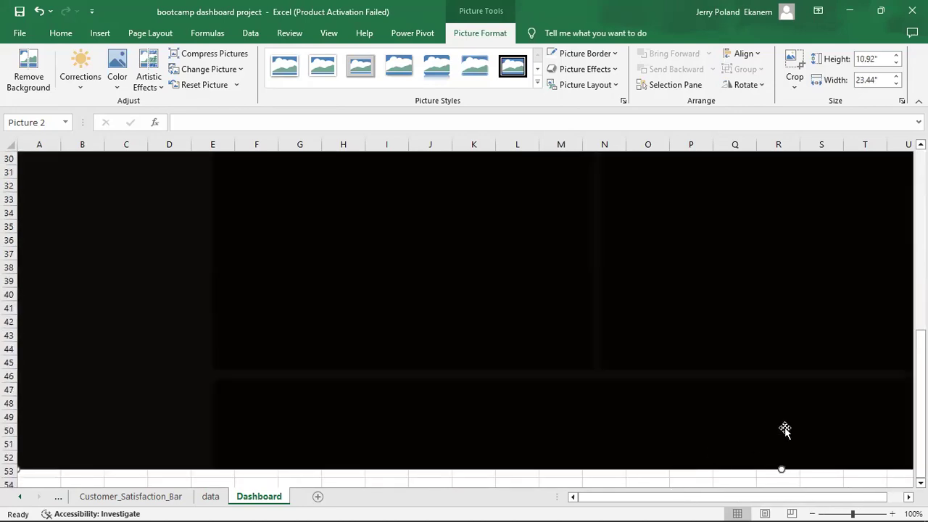
pyautogui.hotkey('ctrl', 'z')
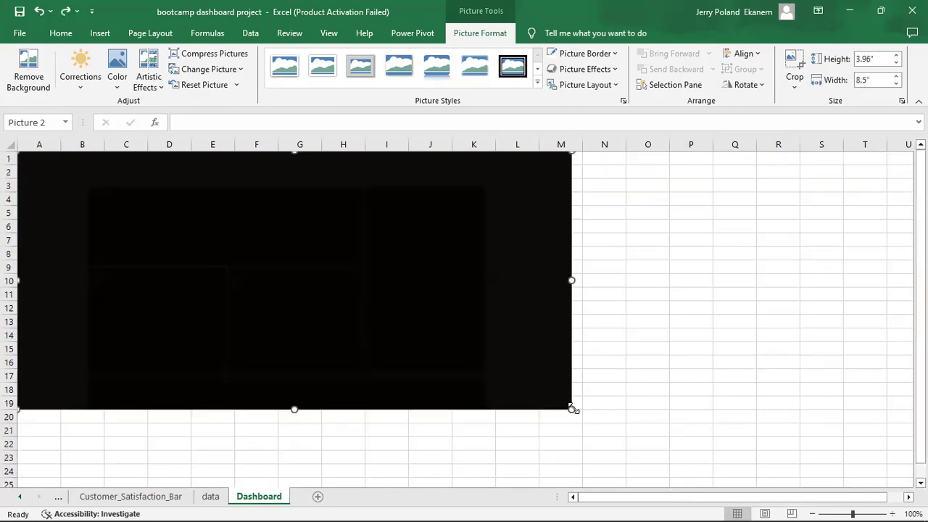
pyautogui.moveTo(577, 411); pyautogui.dragTo(738, 480)
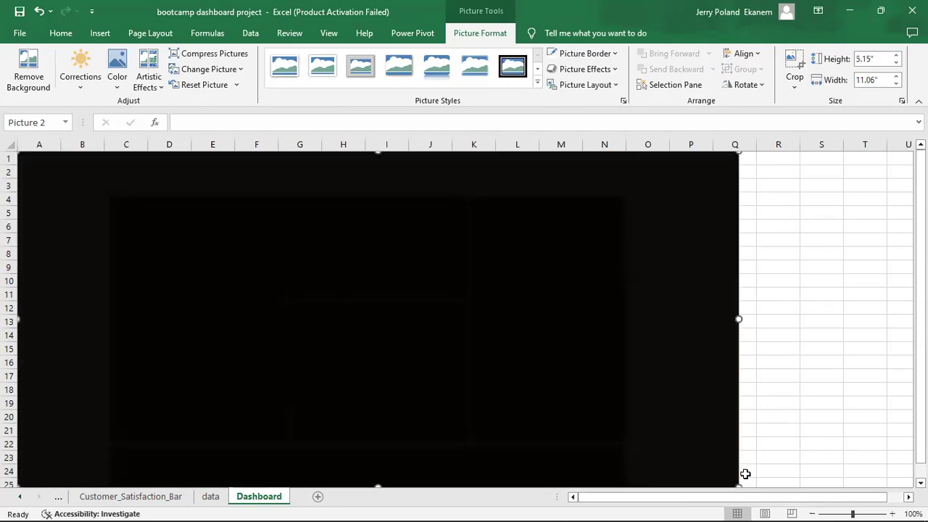
pyautogui.click(846, 403)
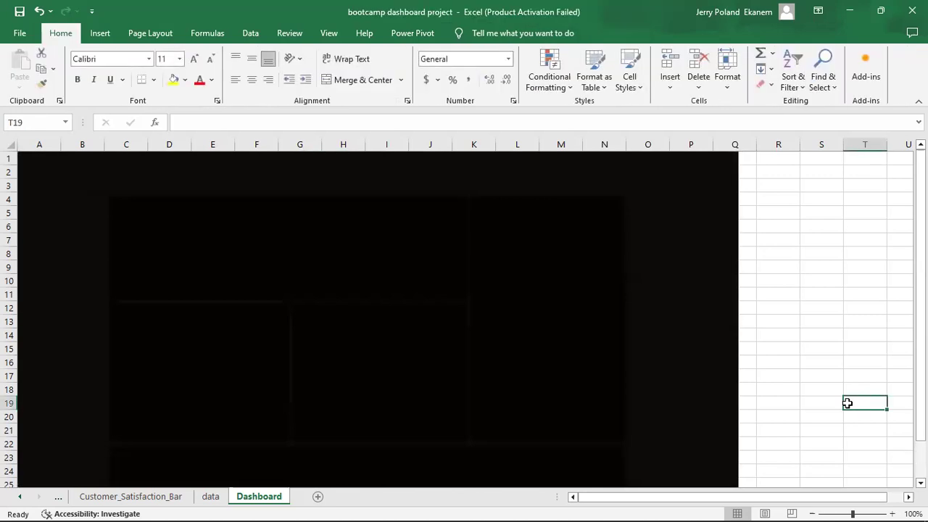
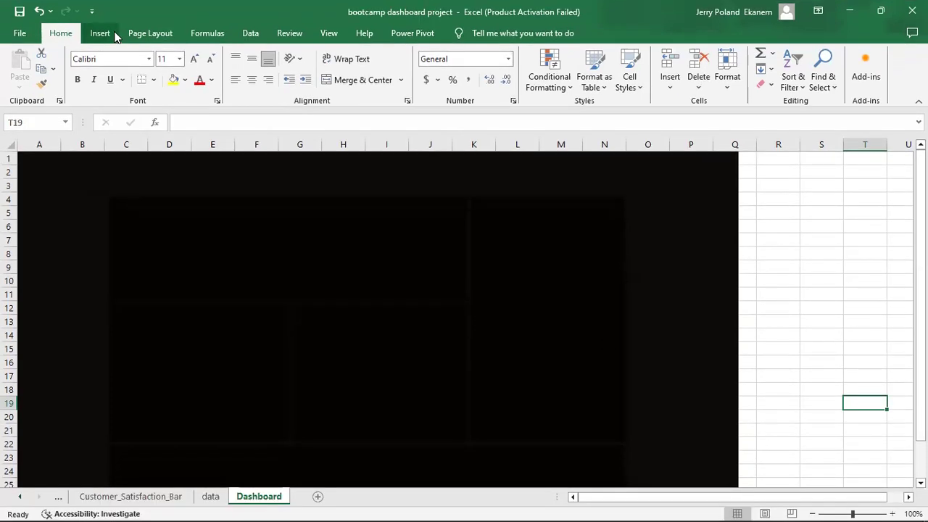
# Draw a text box at the top of the dashboard reading 'CUSTOMER SUCCESS DASHBOARD'.
pyautogui.click(102, 34)
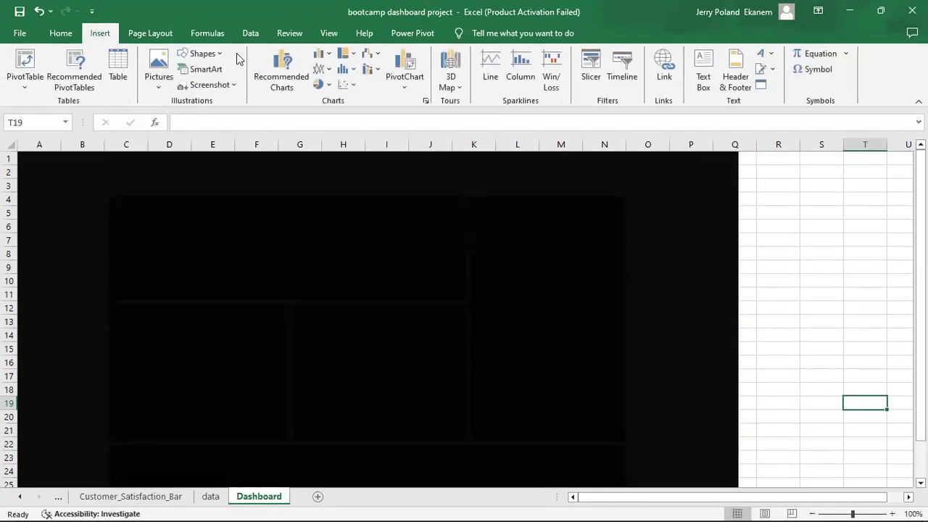
pyautogui.click(703, 70)
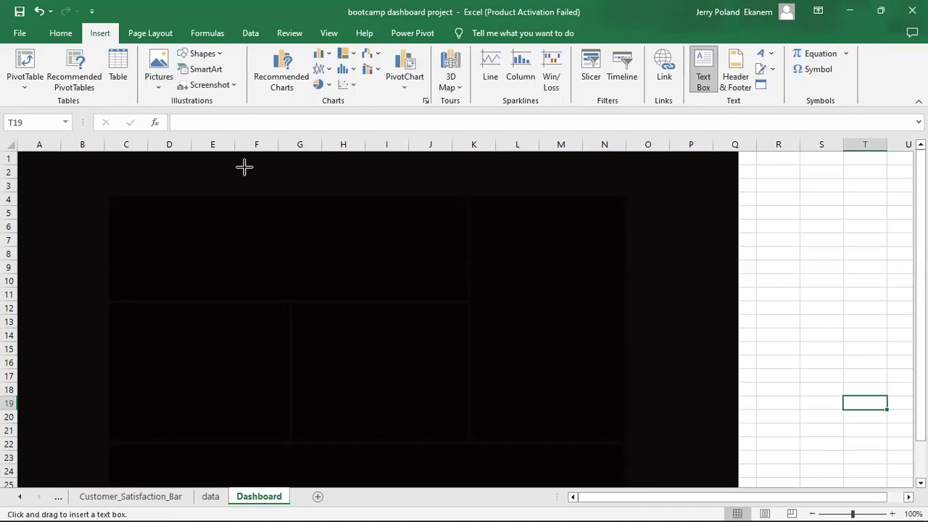
pyautogui.moveTo(422, 185); pyautogui.dragTo(530, 198)
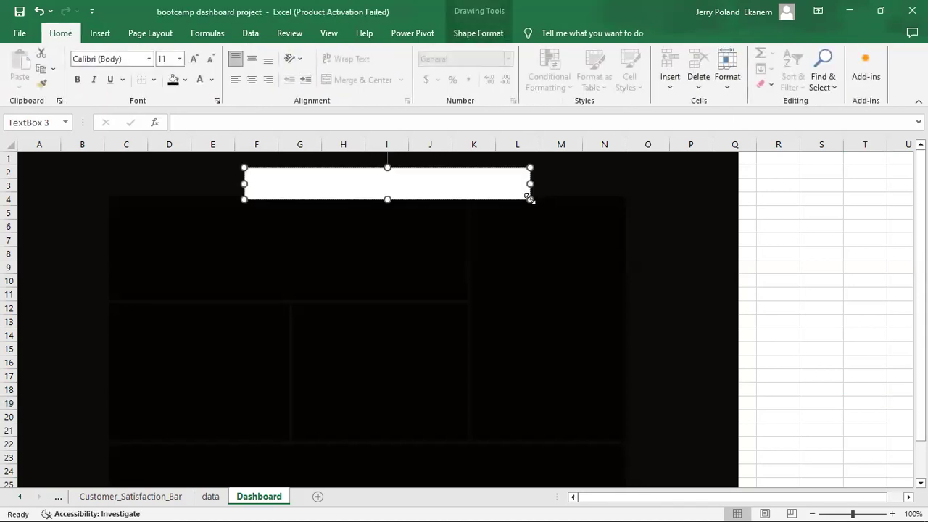
pyautogui.write('cuSTOMER s')
pyautogui.press('BackSpace')
pyautogui.write('SUCCESS DASH')
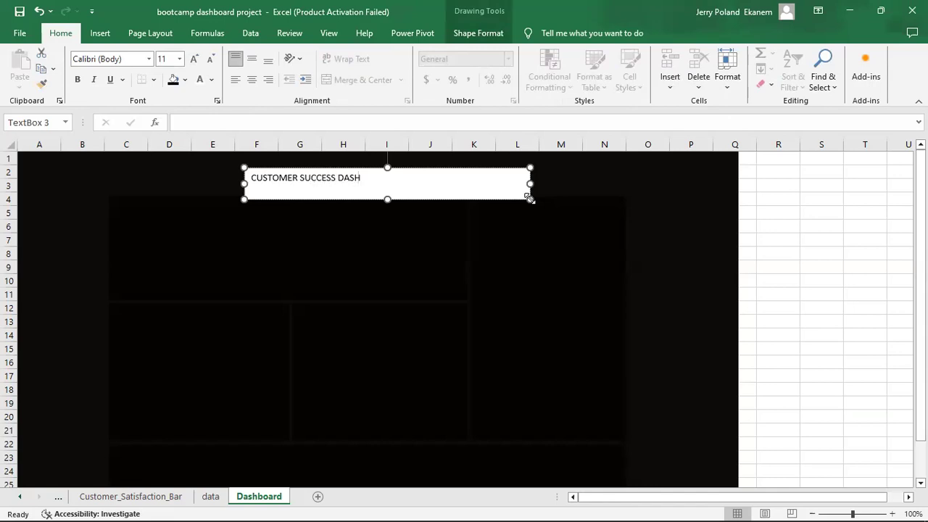
pyautogui.write('BOARD')
pyautogui.click(571, 201)
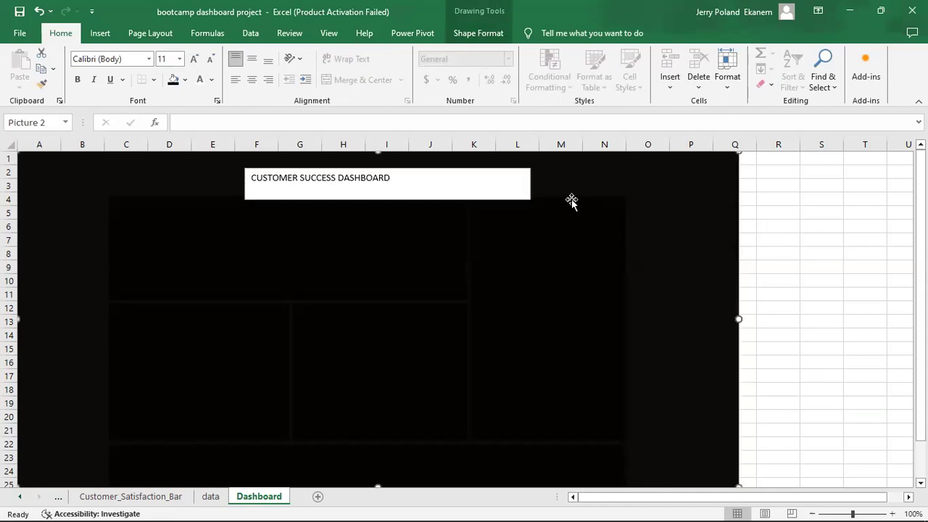
pyautogui.click(519, 188)
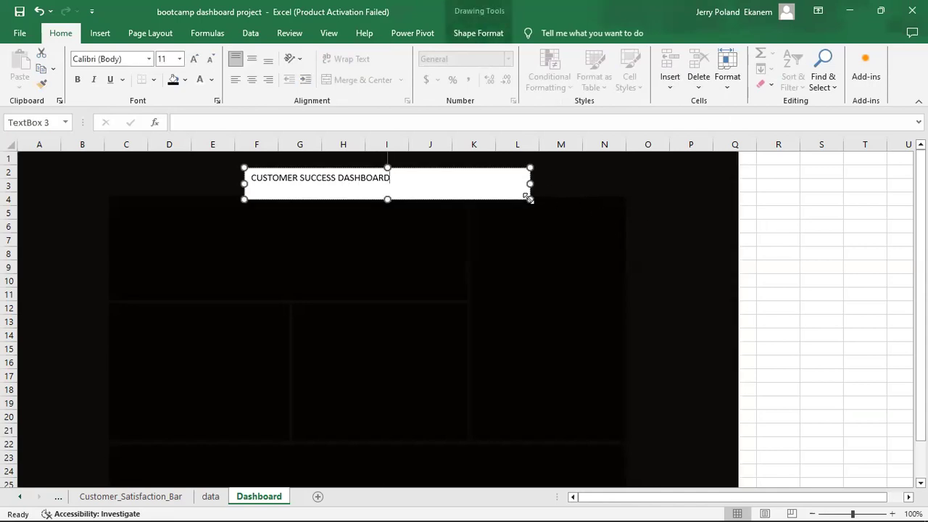
# Give the title box no fill and make its text white.
pyautogui.click(476, 41)
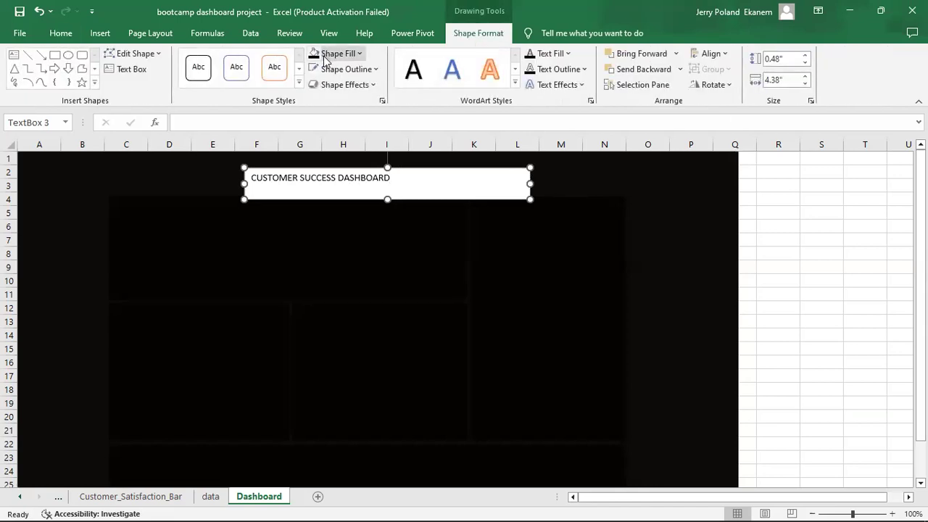
pyautogui.click(363, 56)
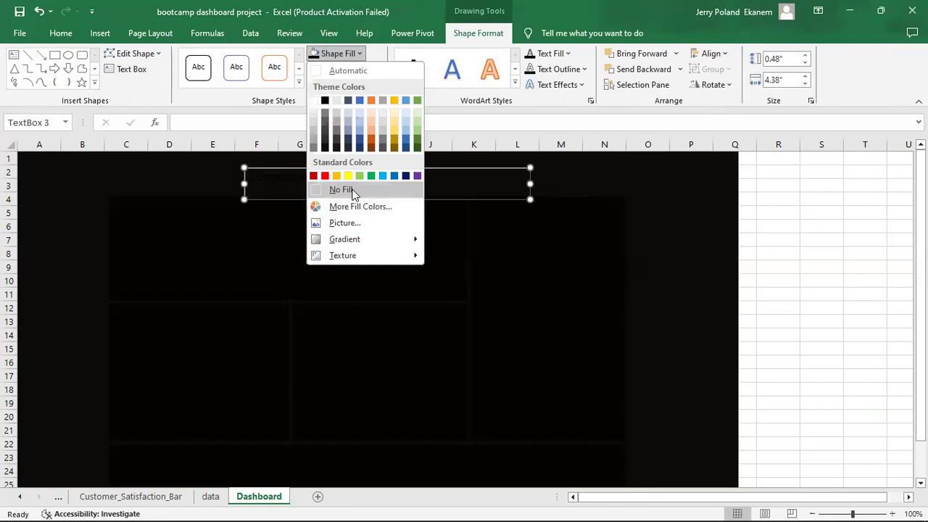
pyautogui.click(353, 191)
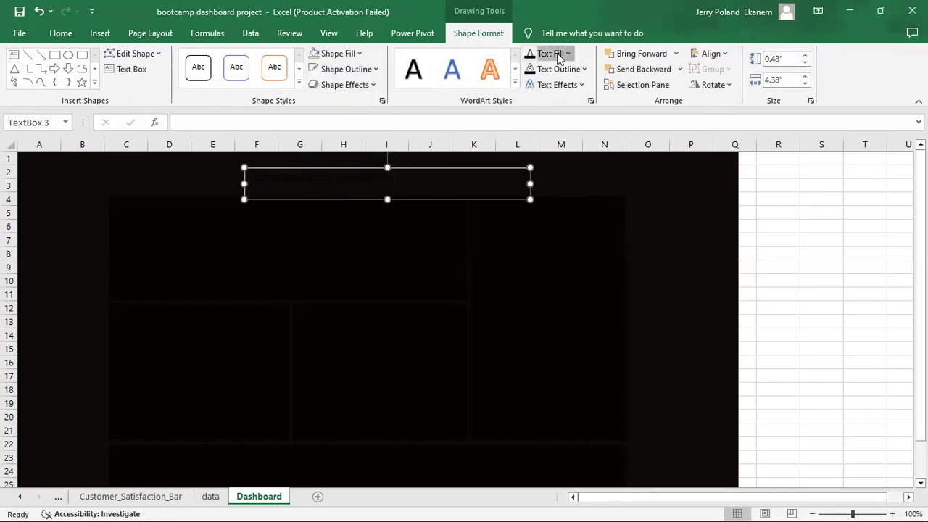
pyautogui.click(559, 57)
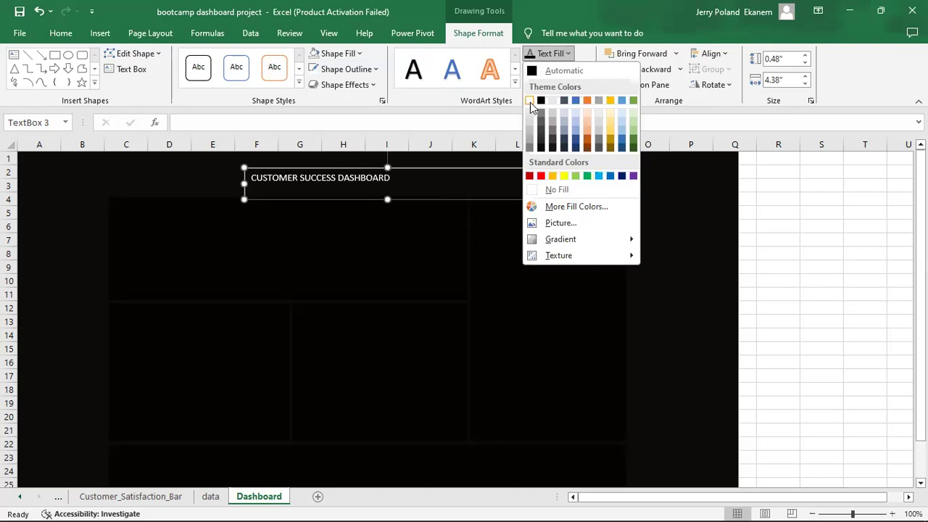
pyautogui.click(530, 103)
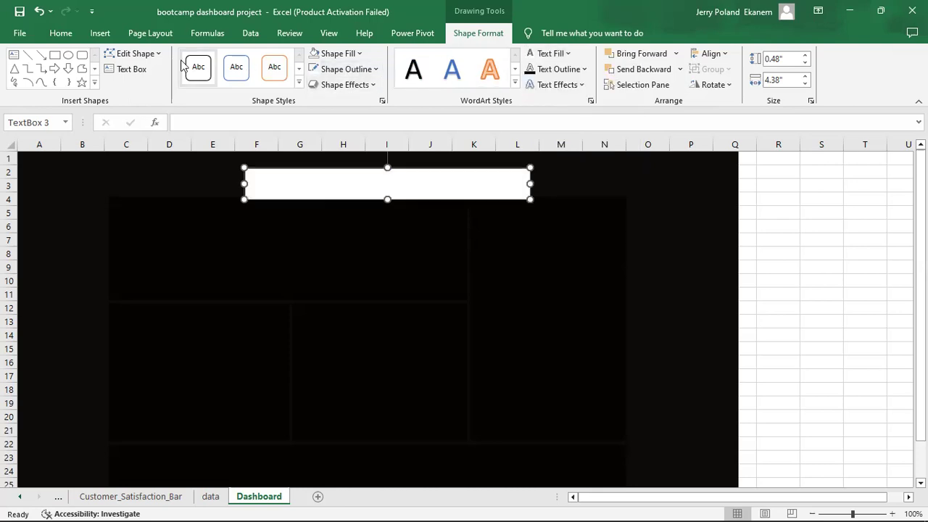
# Set the title to font size 20 and nudge it slightly up into place.
pyautogui.click(62, 34)
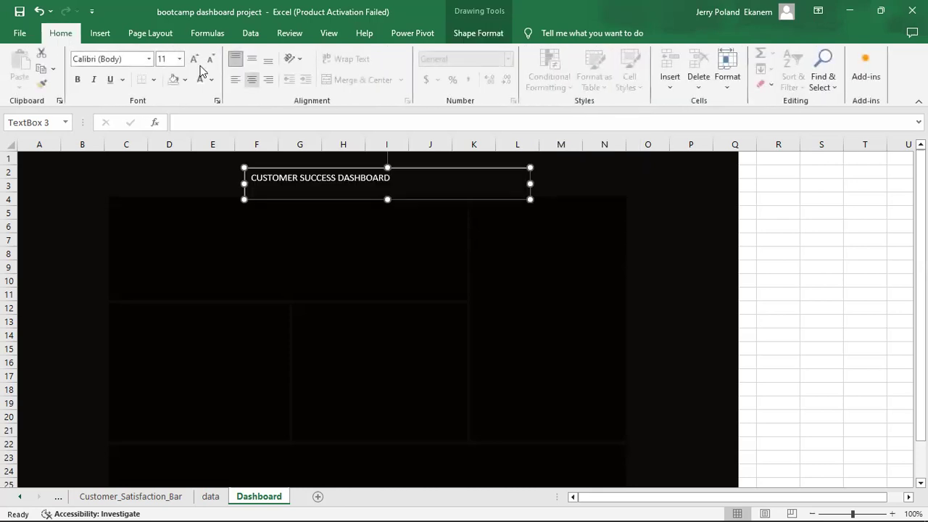
pyautogui.click(179, 59)
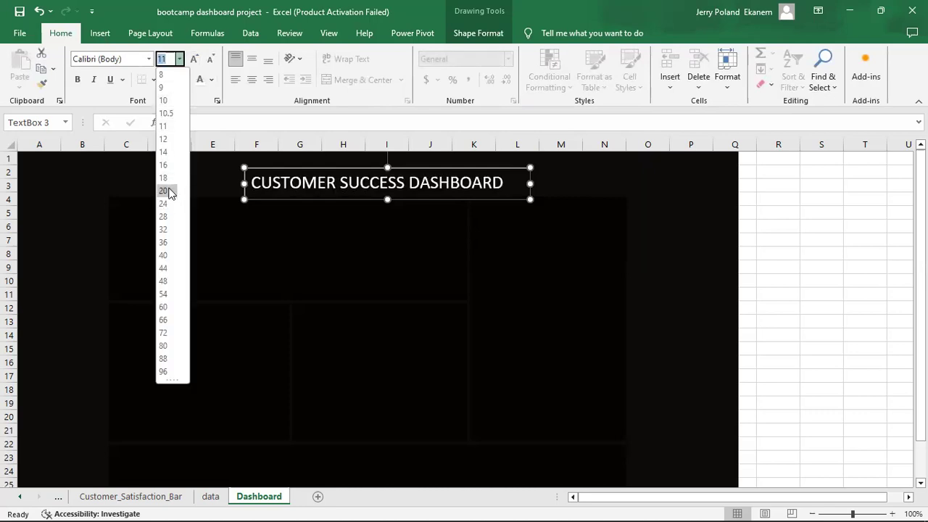
pyautogui.click(164, 191)
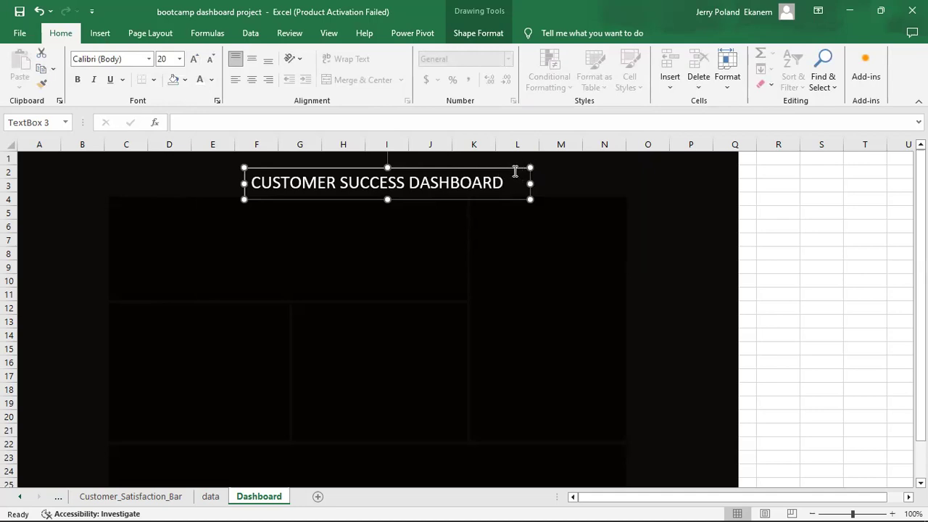
pyautogui.moveTo(513, 169); pyautogui.dragTo(507, 161)
pyautogui.moveTo(507, 161); pyautogui.dragTo(505, 162)
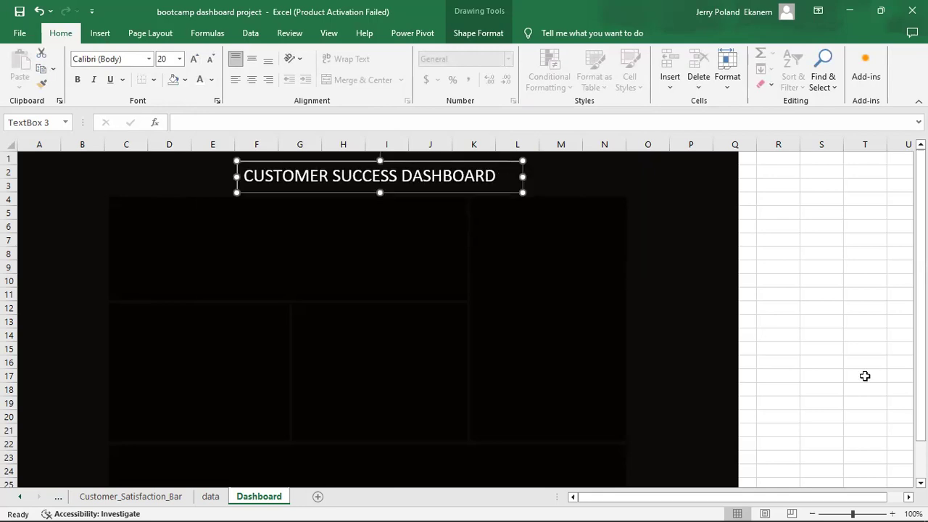
# Cut the Sum of Revenue line chart from the Sales_line sheet and paste it onto the Dashboard sheet.
pyautogui.click(865, 375)
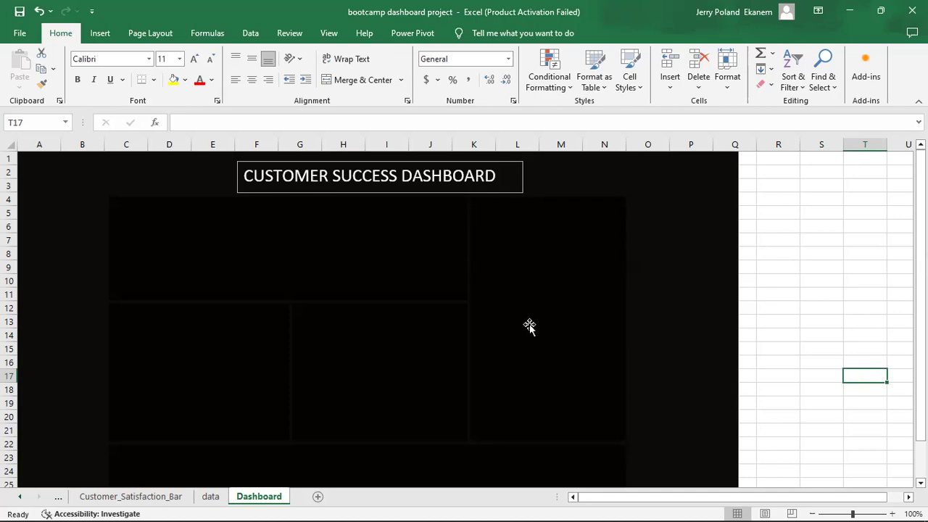
pyautogui.click(58, 502)
pyautogui.click(58, 502)
pyautogui.click(58, 503)
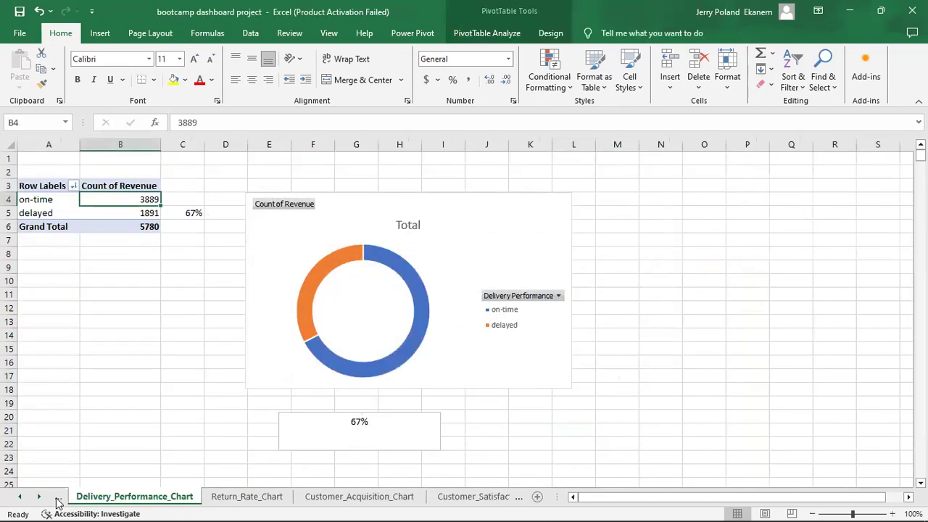
pyautogui.click(58, 502)
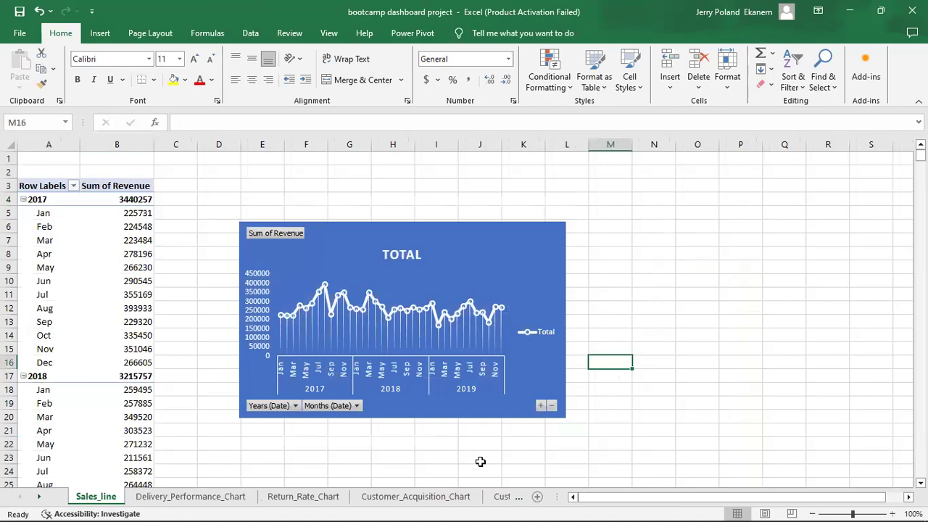
pyautogui.click(523, 288)
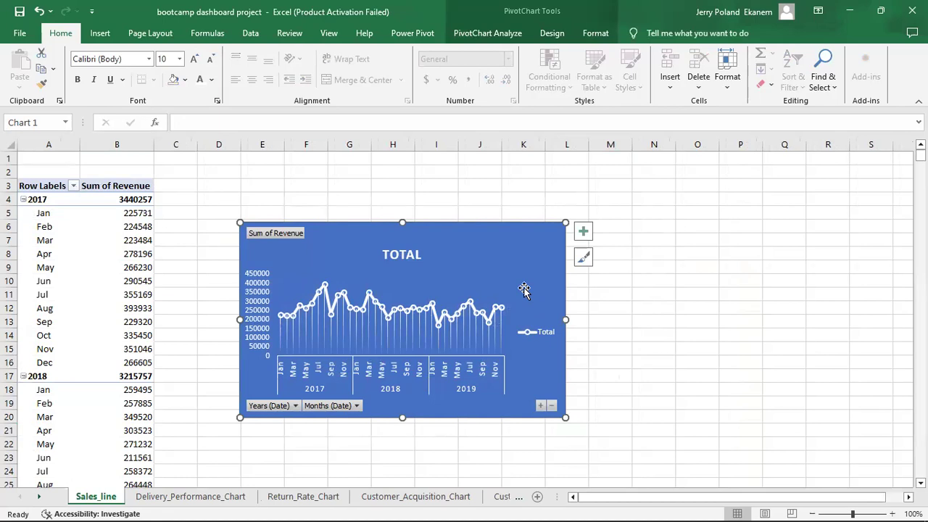
pyautogui.press('Delete')
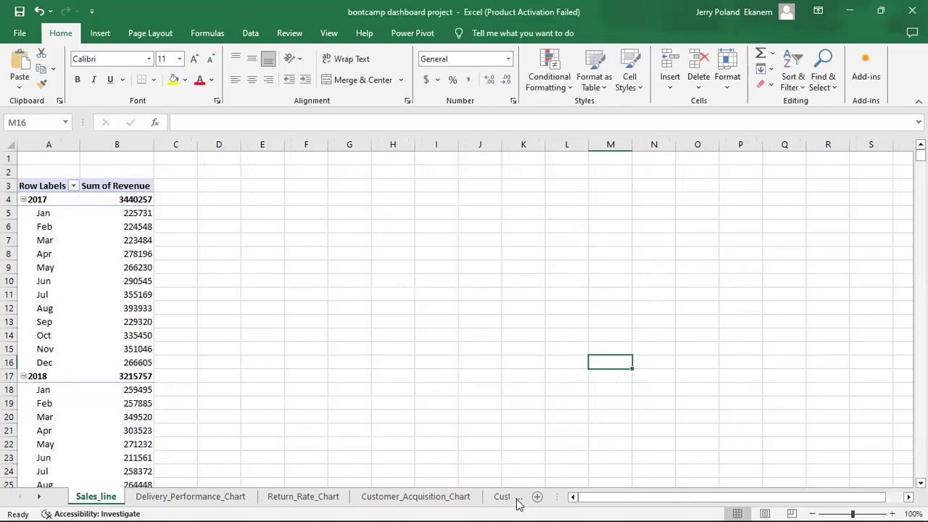
pyautogui.click(518, 497)
pyautogui.click(500, 497)
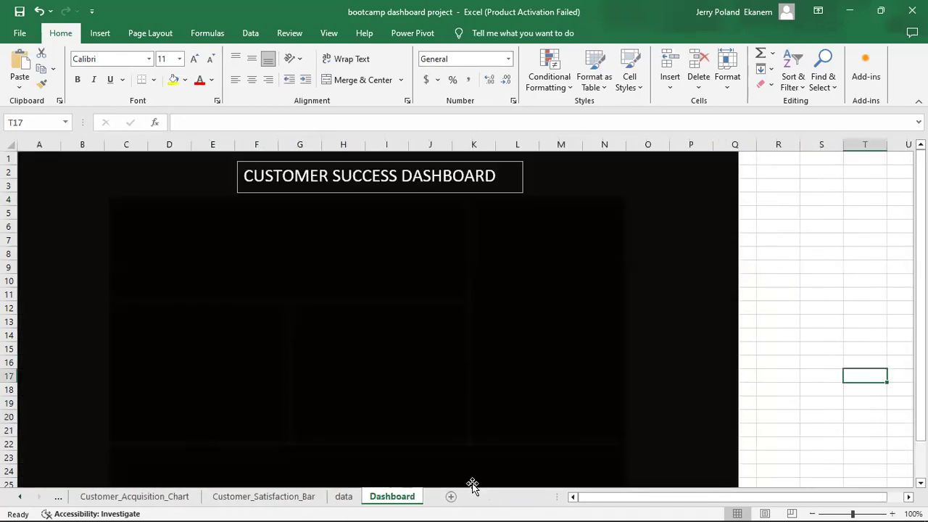
pyautogui.hotkey('ctrl', 'v')
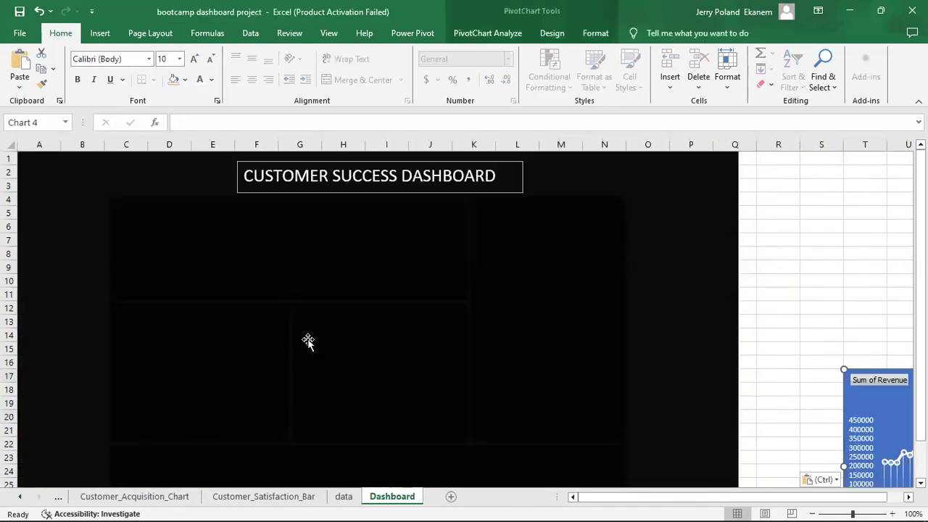
# Place the line chart in the dashboard's upper-left panel and hide all its field buttons.
pyautogui.moveTo(897, 398); pyautogui.dragTo(198, 247)
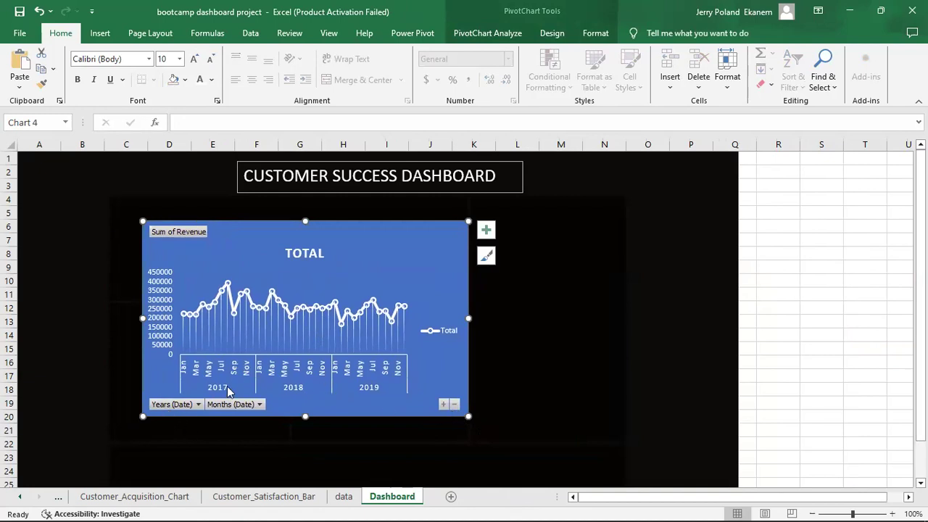
pyautogui.rightClick(161, 403)
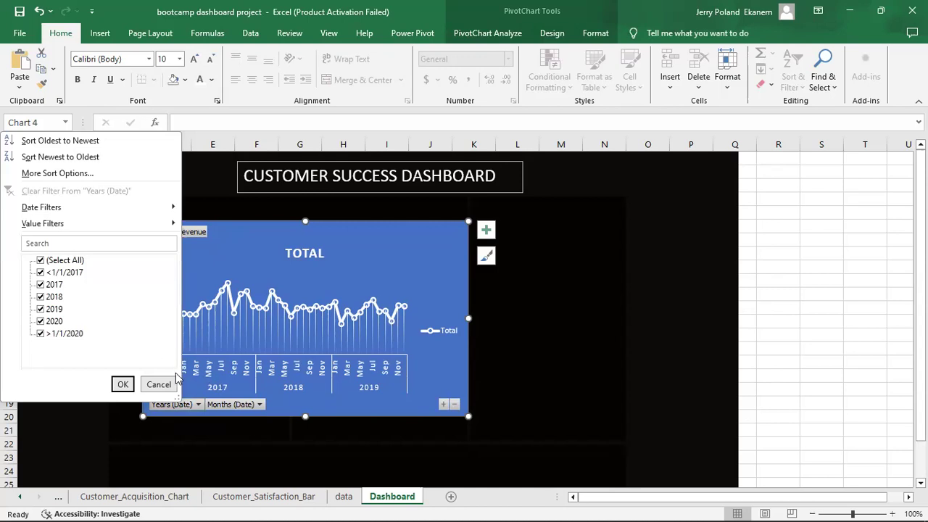
pyautogui.click(160, 387)
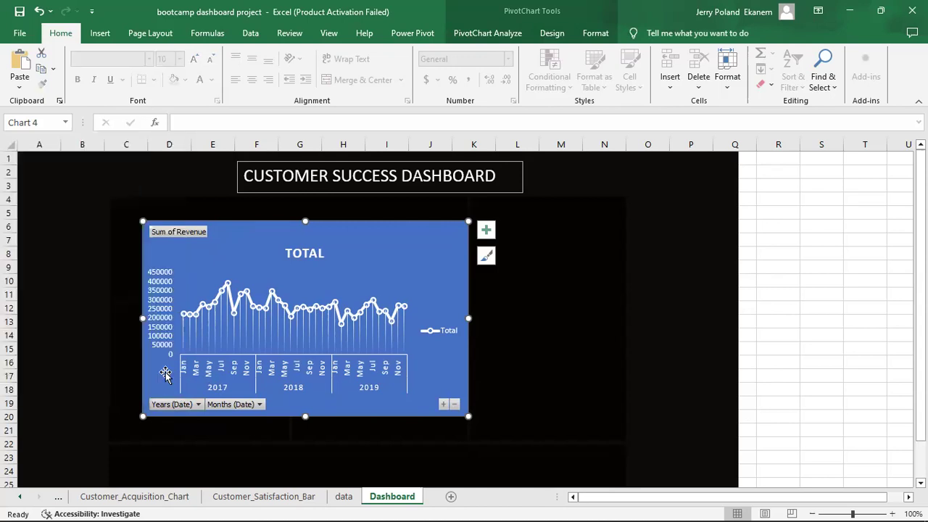
pyautogui.rightClick(165, 372)
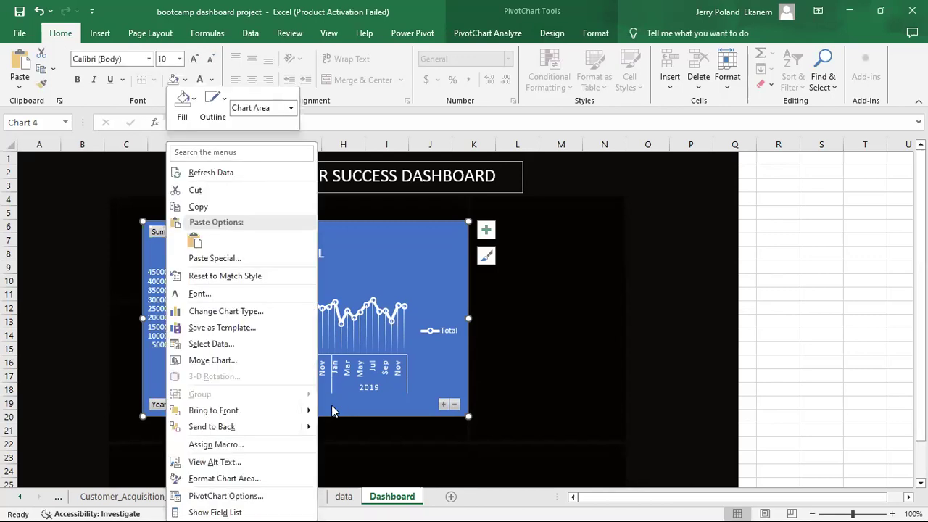
pyautogui.click(441, 353)
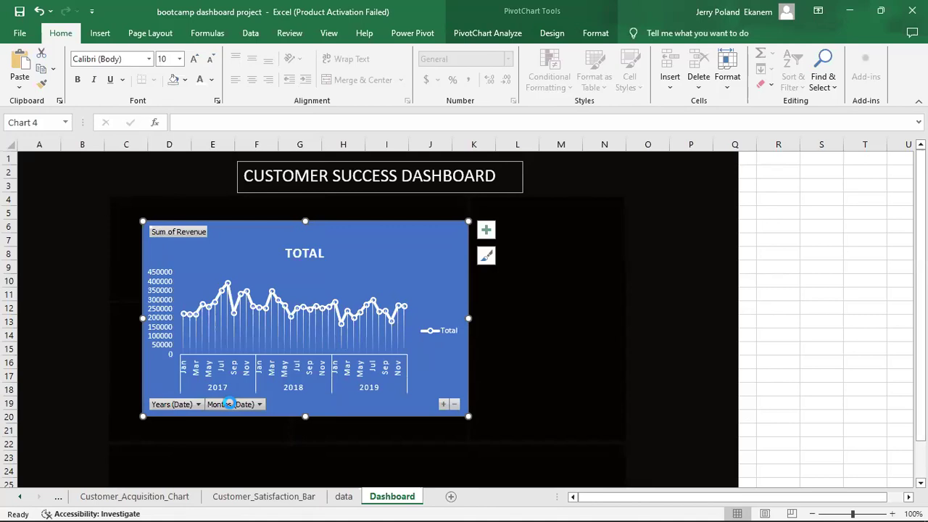
pyautogui.click(231, 404)
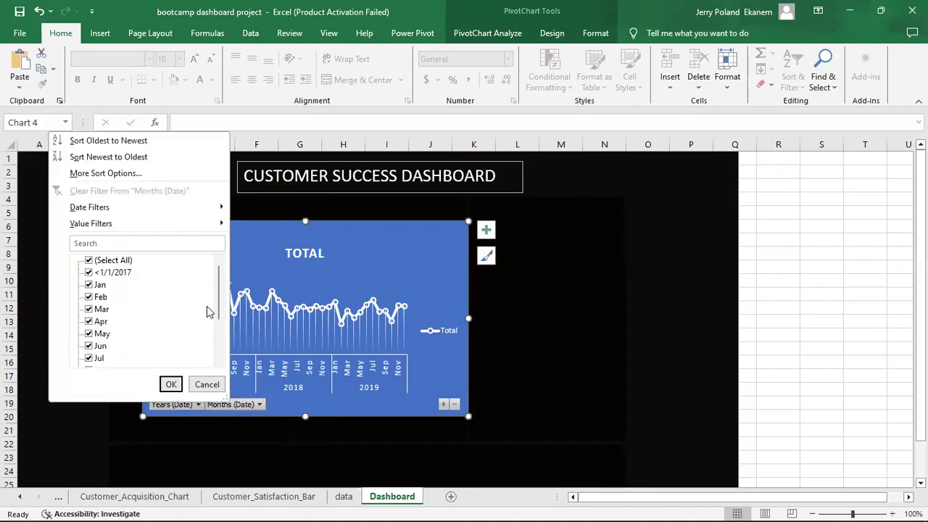
pyautogui.click(205, 384)
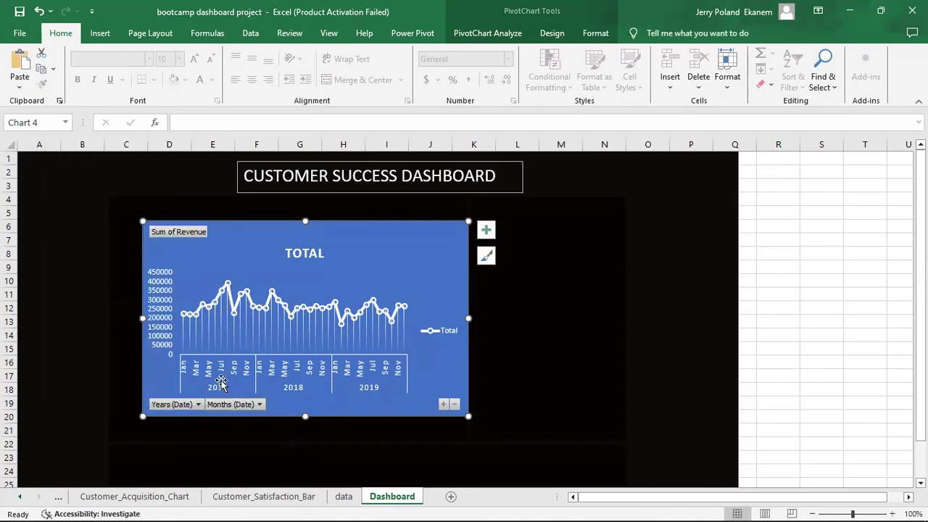
pyautogui.rightClick(179, 232)
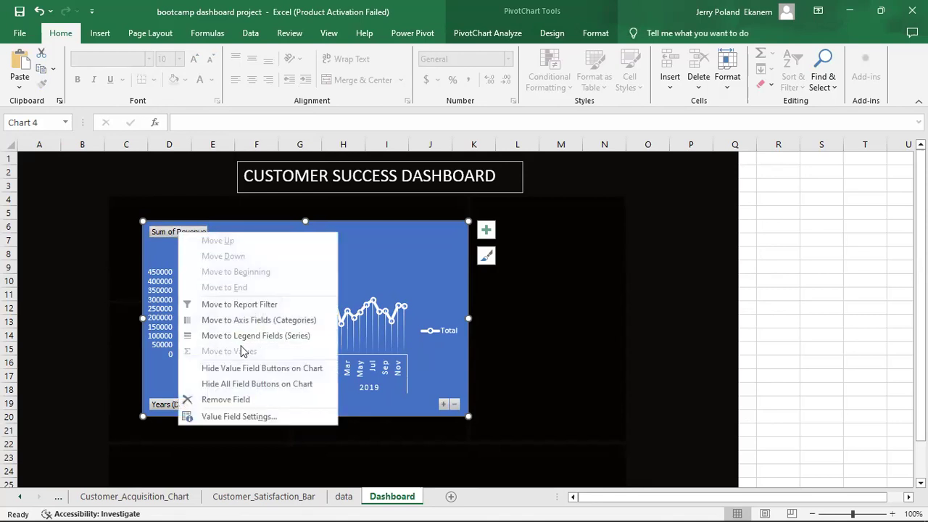
pyautogui.click(268, 387)
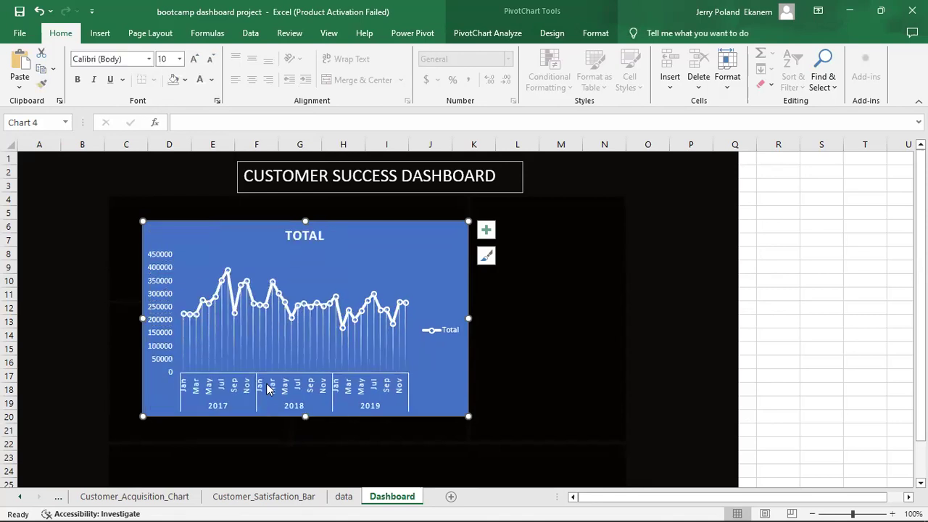
# Delete the chart's legend and TOTAL title, and shorten the chart to about row 16.
pyautogui.click(441, 331)
pyautogui.press('Delete')
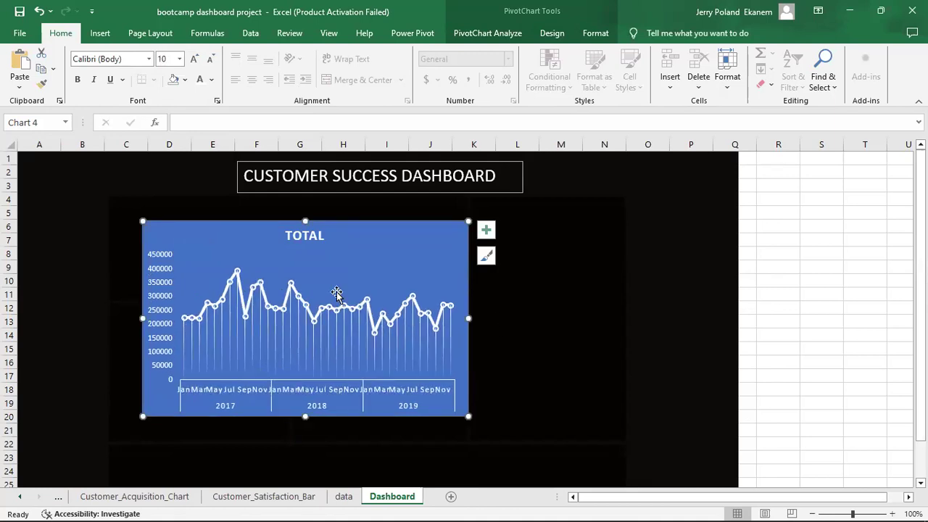
pyautogui.click(302, 236)
pyautogui.press('Delete')
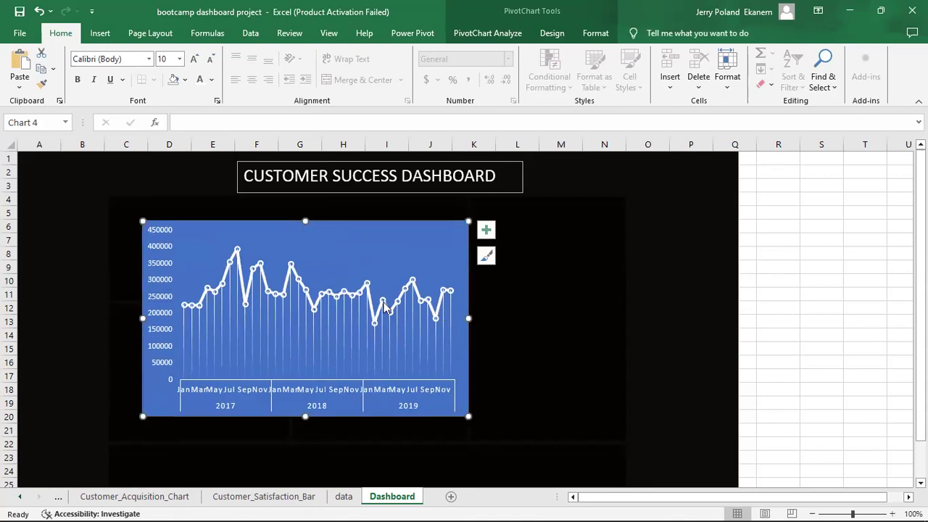
pyautogui.moveTo(305, 416); pyautogui.dragTo(306, 364)
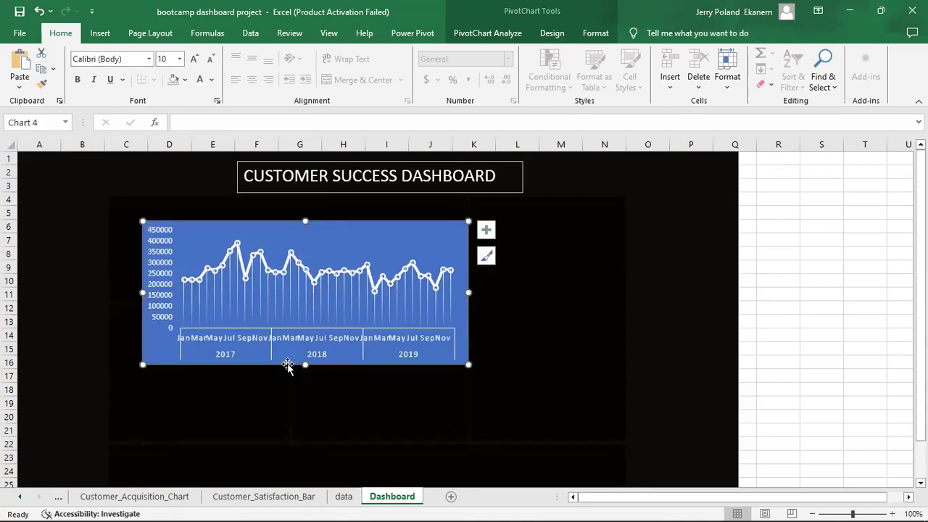
pyautogui.click(371, 238)
# Set the chart area to No fill, then shrink the chart and move it up and left.
pyautogui.doubleClick(397, 226)
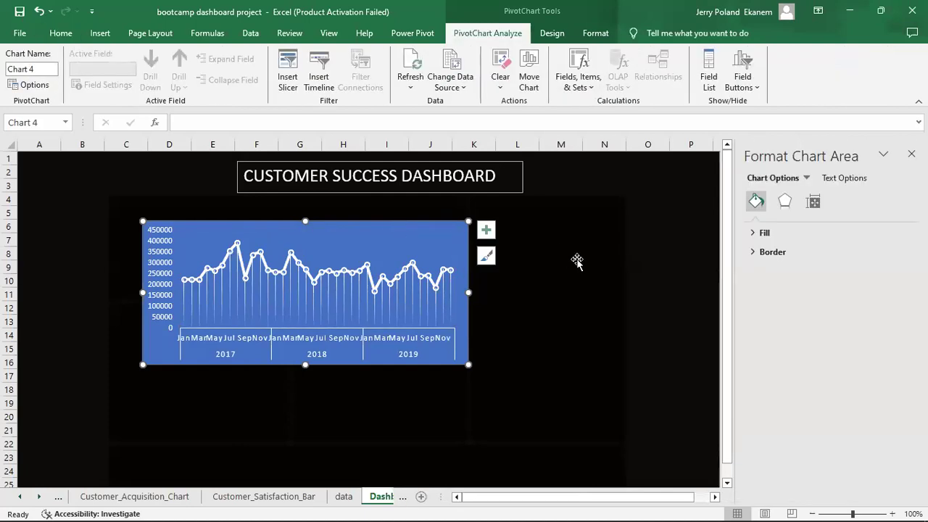
pyautogui.click(754, 233)
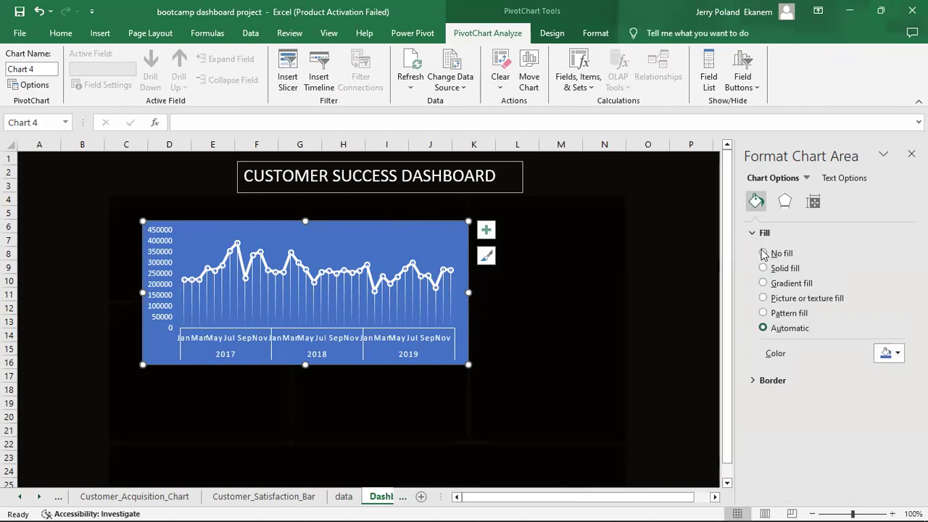
pyautogui.click(763, 254)
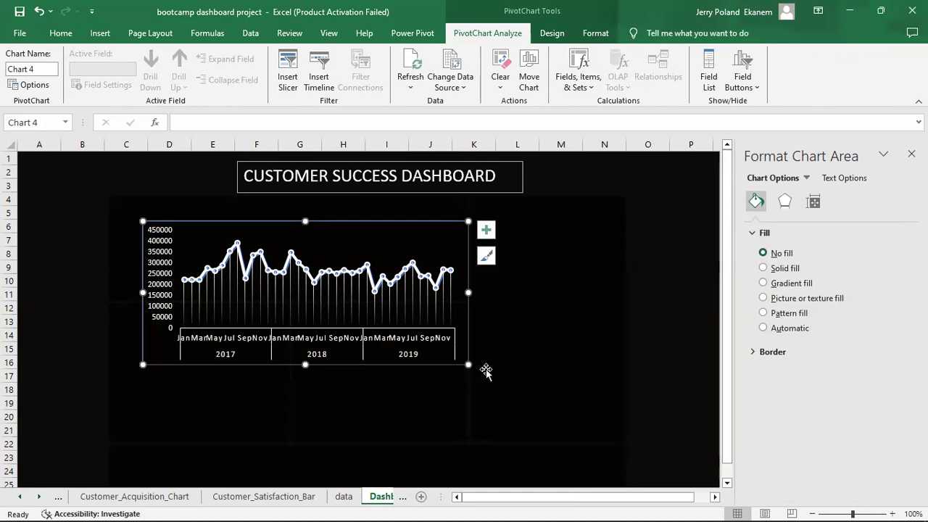
pyautogui.moveTo(468, 365); pyautogui.dragTo(441, 339)
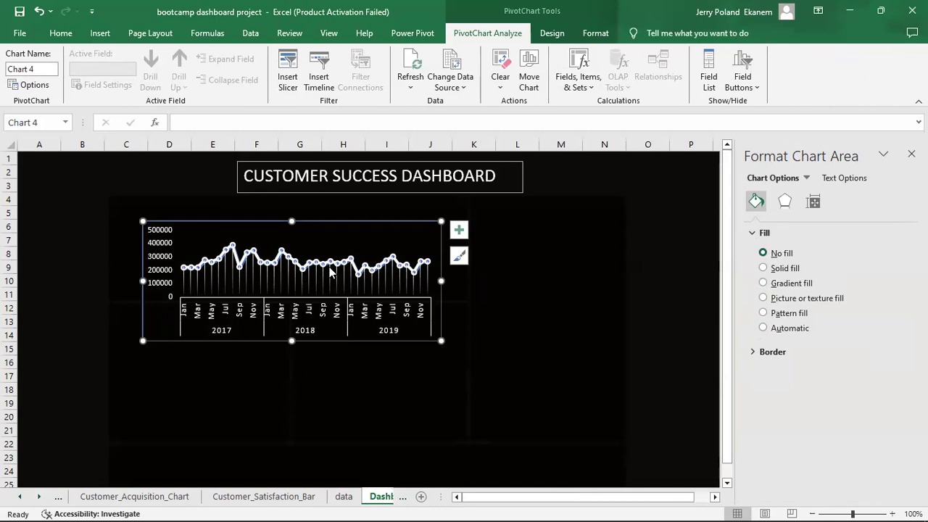
pyautogui.moveTo(352, 233); pyautogui.dragTo(344, 229)
pyautogui.hotkey('ctrl', 'z')
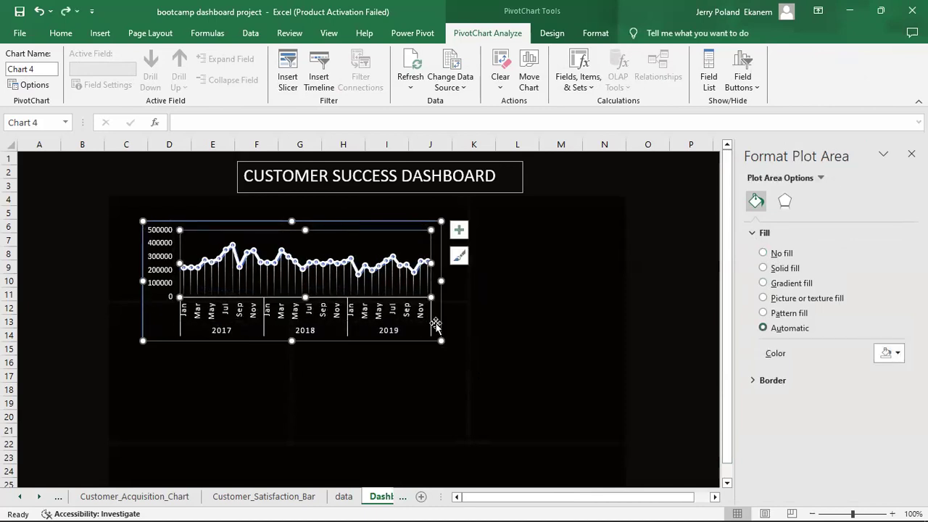
pyautogui.moveTo(441, 341); pyautogui.dragTo(433, 332)
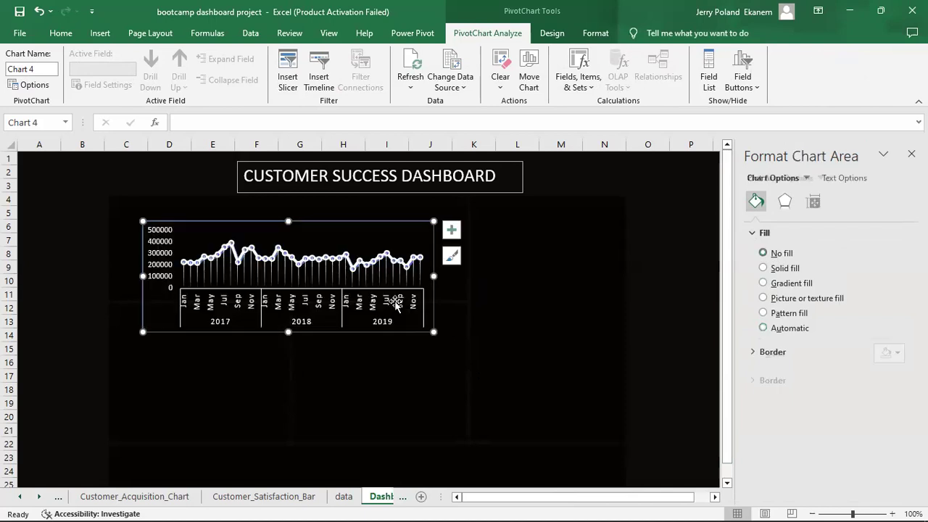
pyautogui.moveTo(197, 226); pyautogui.dragTo(190, 211)
pyautogui.moveTo(427, 317); pyautogui.dragTo(421, 307)
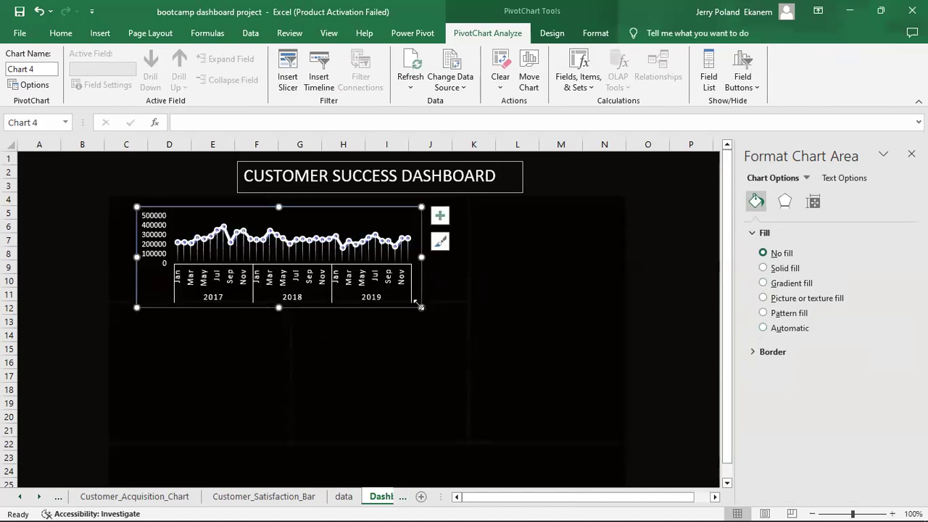
# Set the month axis labels' text box vertical alignment to Bottom.
pyautogui.click(218, 285)
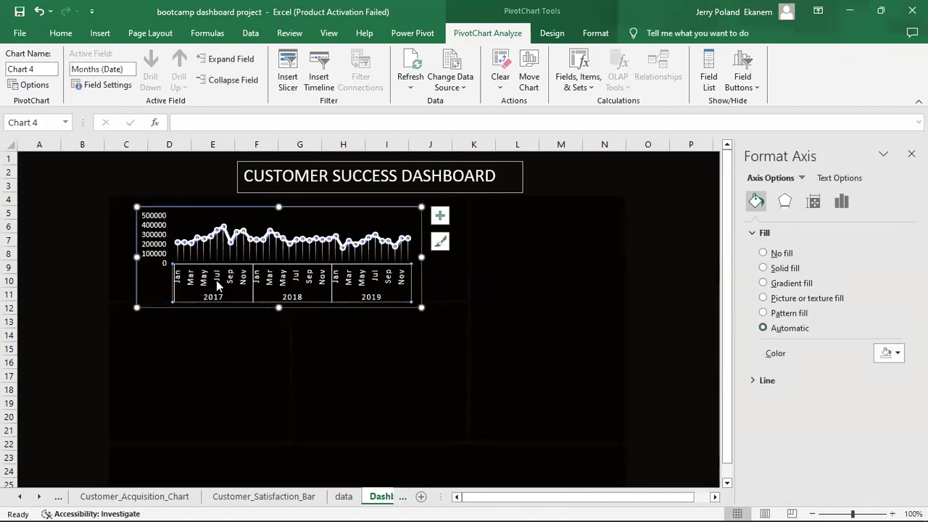
pyautogui.click(838, 179)
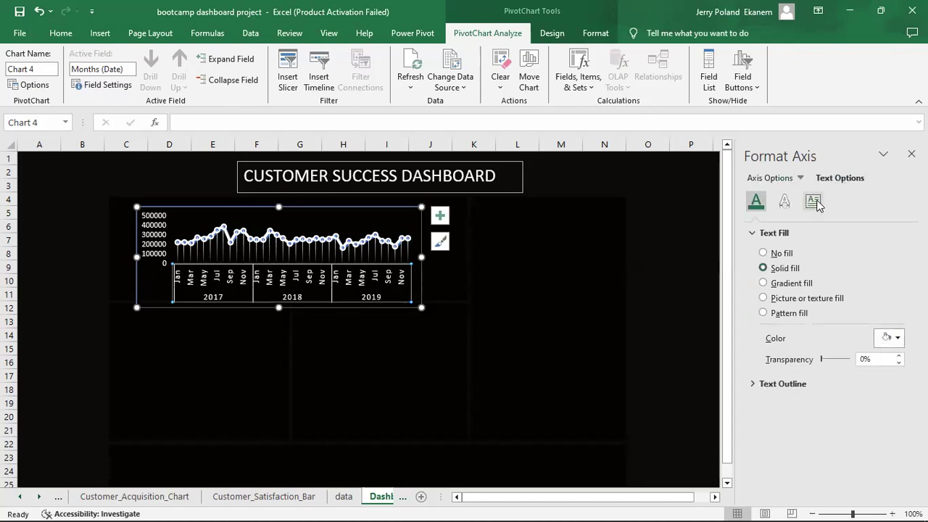
pyautogui.click(815, 203)
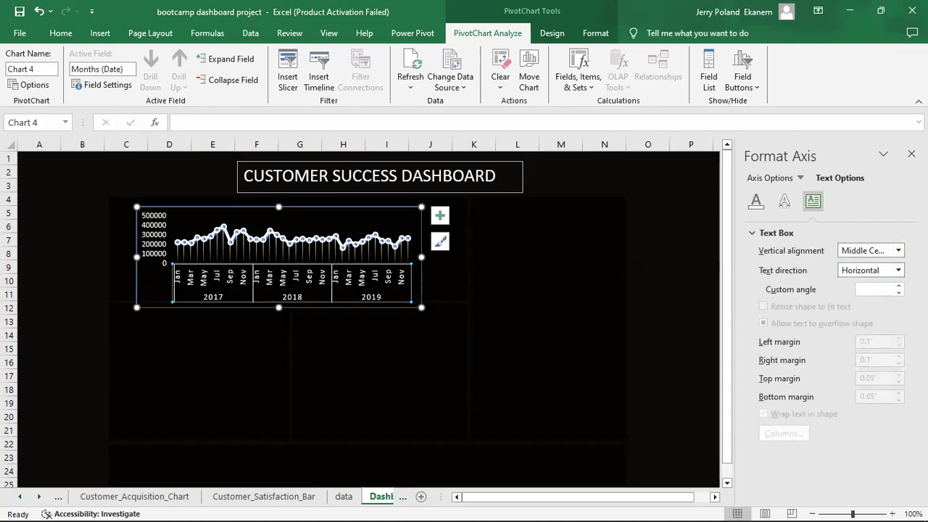
pyautogui.click(898, 252)
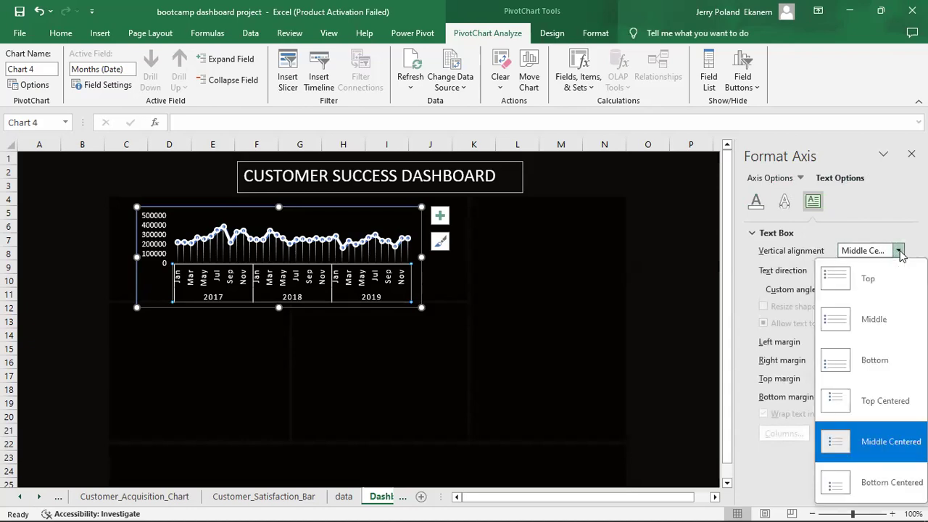
pyautogui.click(899, 282)
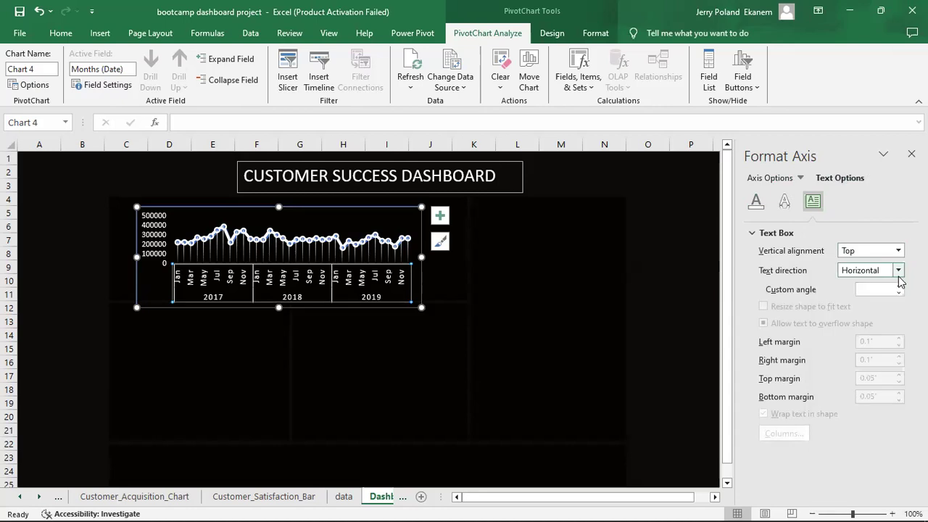
pyautogui.click(897, 251)
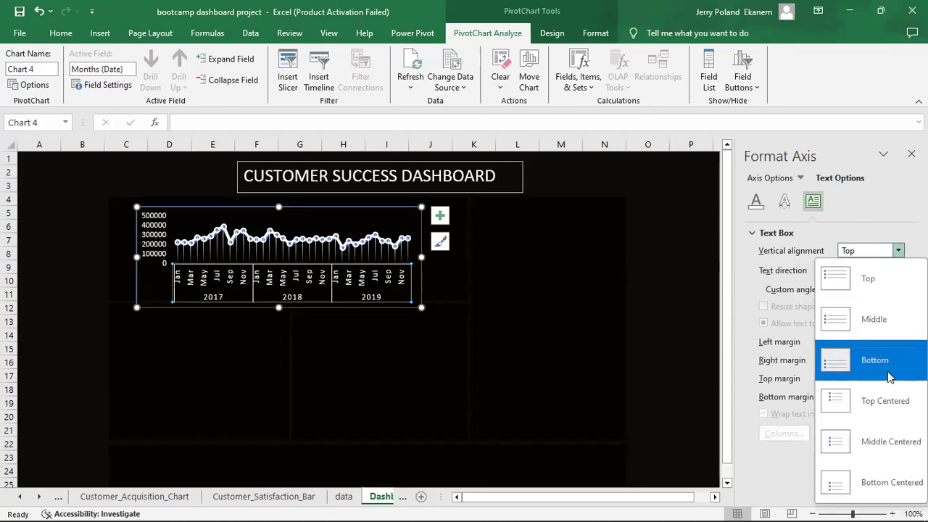
pyautogui.click(889, 375)
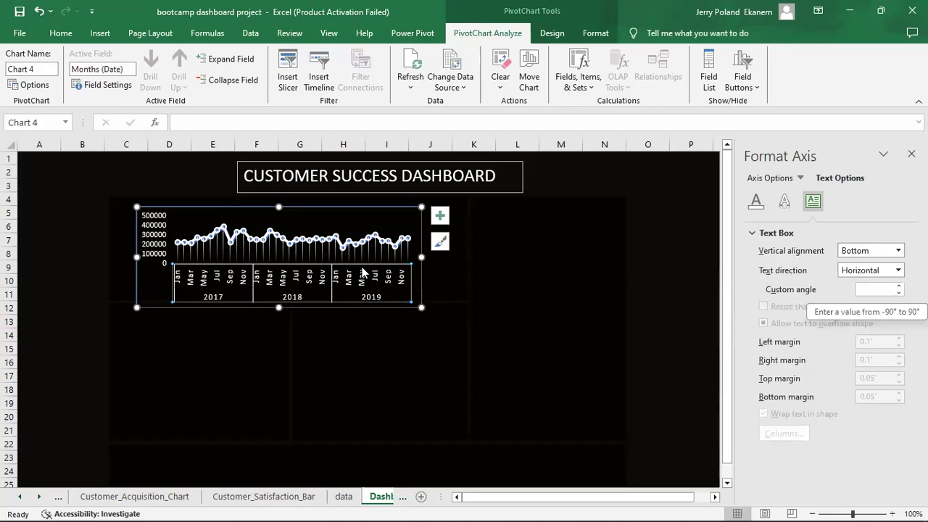
# Set the month axis labels to font size 5 and nudge the chart slightly up.
pyautogui.click(61, 32)
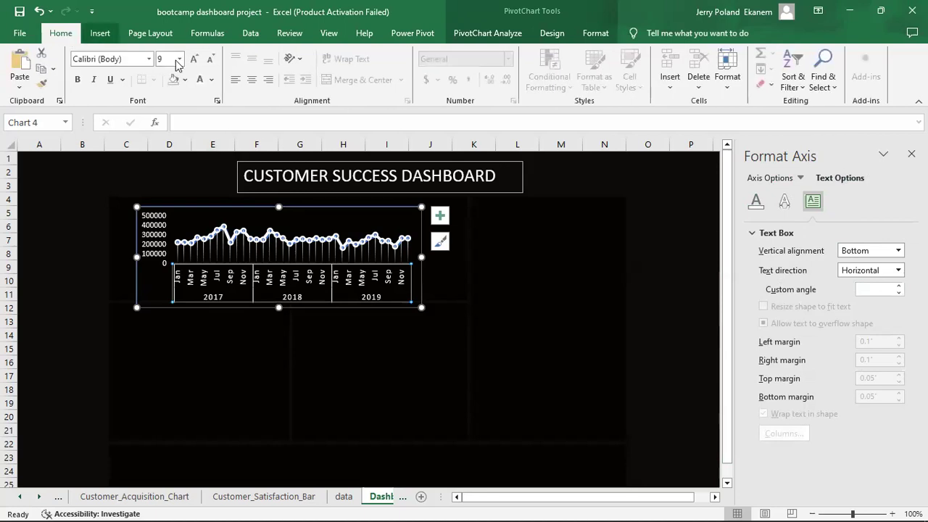
pyautogui.click(179, 59)
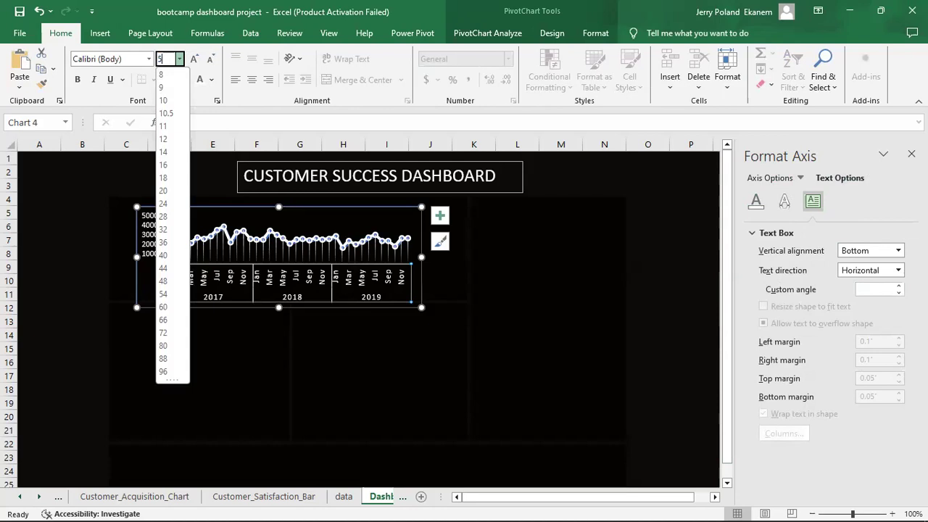
pyautogui.write('5')
pyautogui.press('Return')
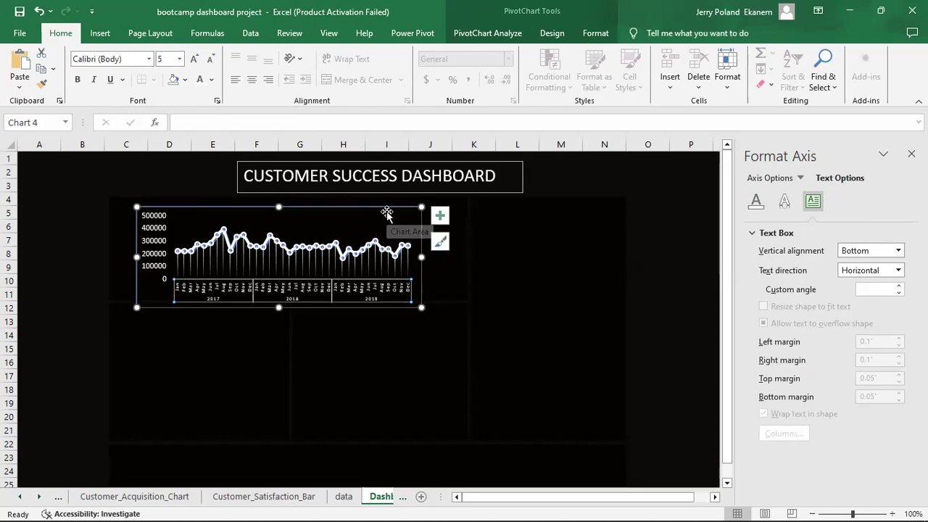
pyautogui.moveTo(386, 211); pyautogui.dragTo(387, 205)
# Select the chart's vertical axis and bring up its Number settings in Format Axis.
pyautogui.click(151, 239)
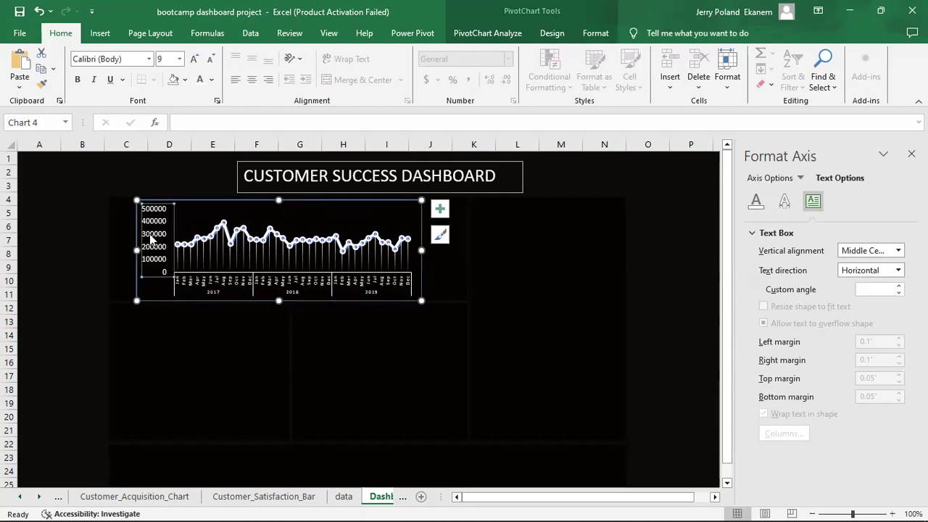
pyautogui.click(757, 205)
pyautogui.click(789, 179)
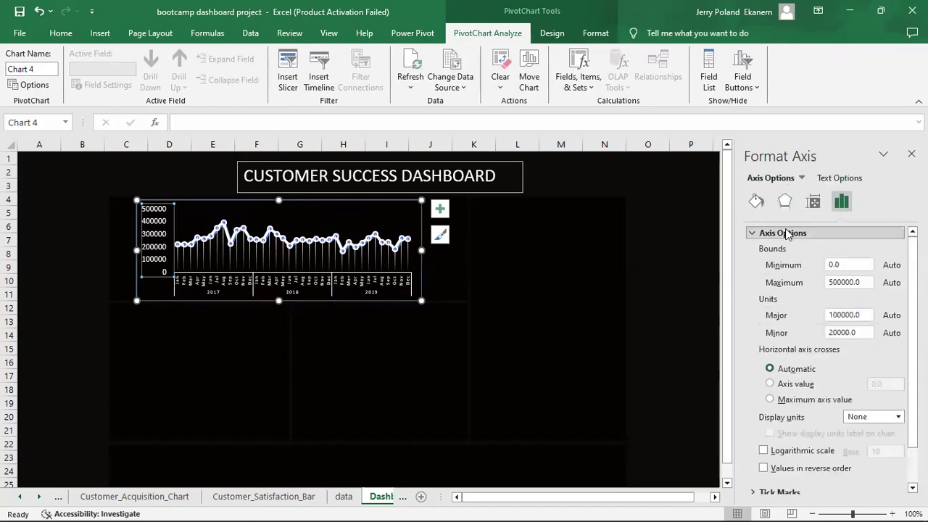
pyautogui.scroll(-1, 834, 360)
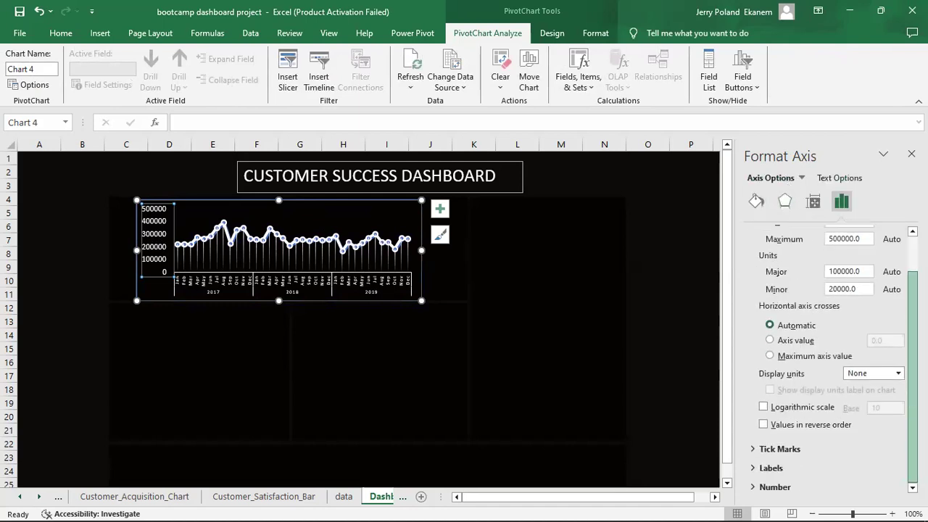
pyautogui.click(760, 469)
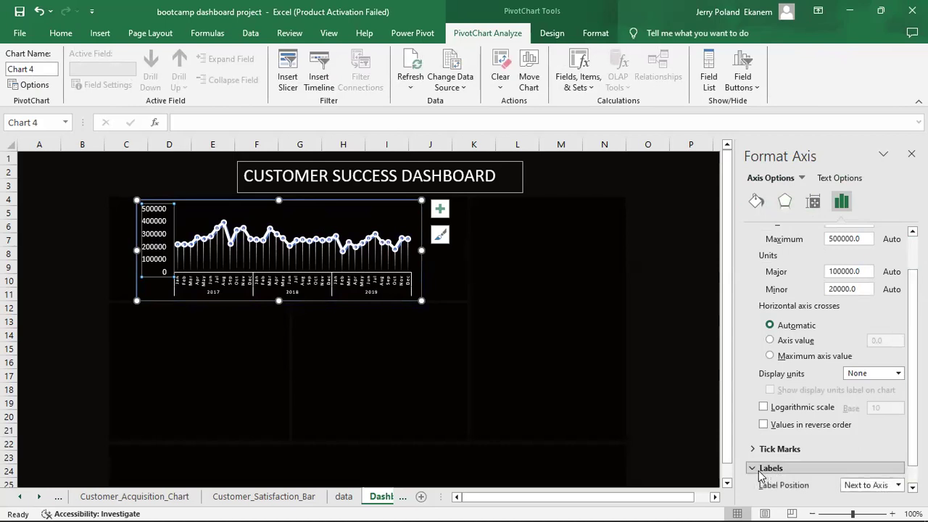
pyautogui.scroll(-1, 834, 359)
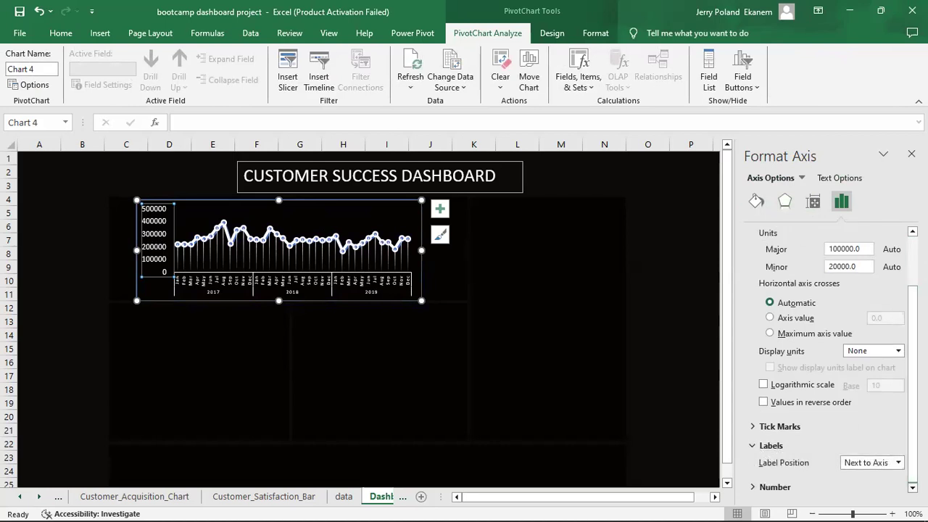
pyautogui.click(757, 488)
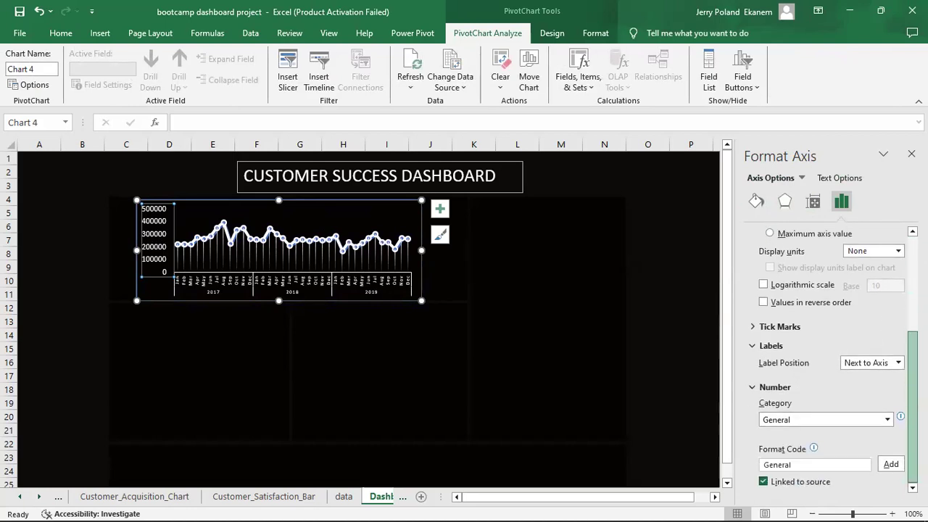
# Format the vertical axis values as $ Currency with 0 decimal places.
pyautogui.click(887, 421)
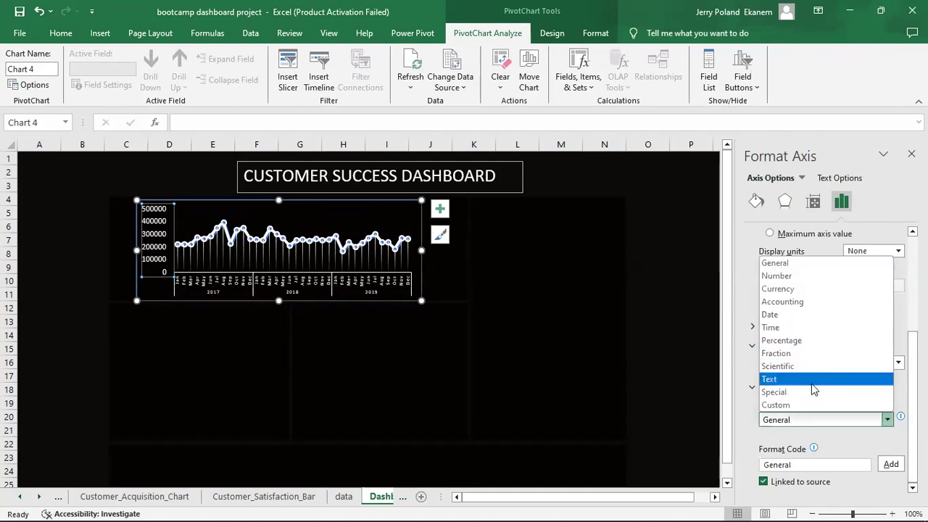
pyautogui.click(776, 289)
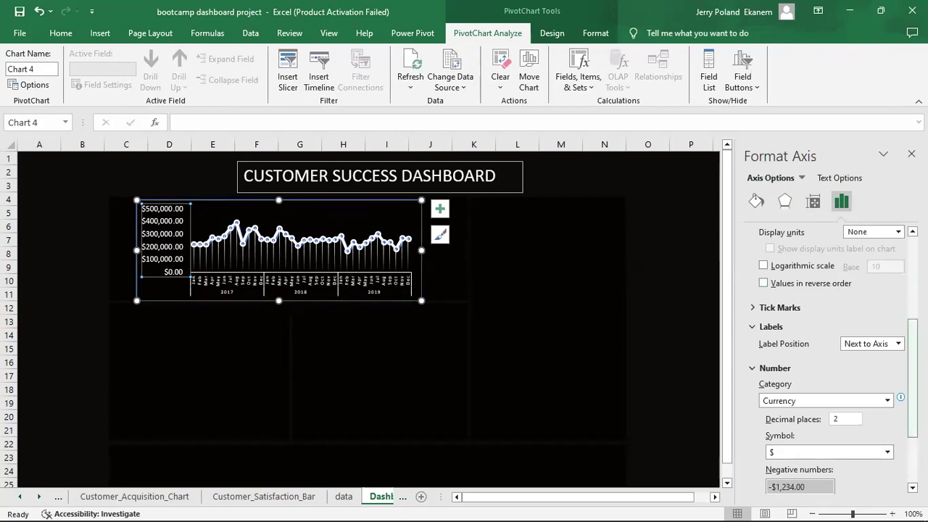
pyautogui.scroll(-1, 912, 376)
pyautogui.click(839, 398)
pyautogui.press('BackSpace')
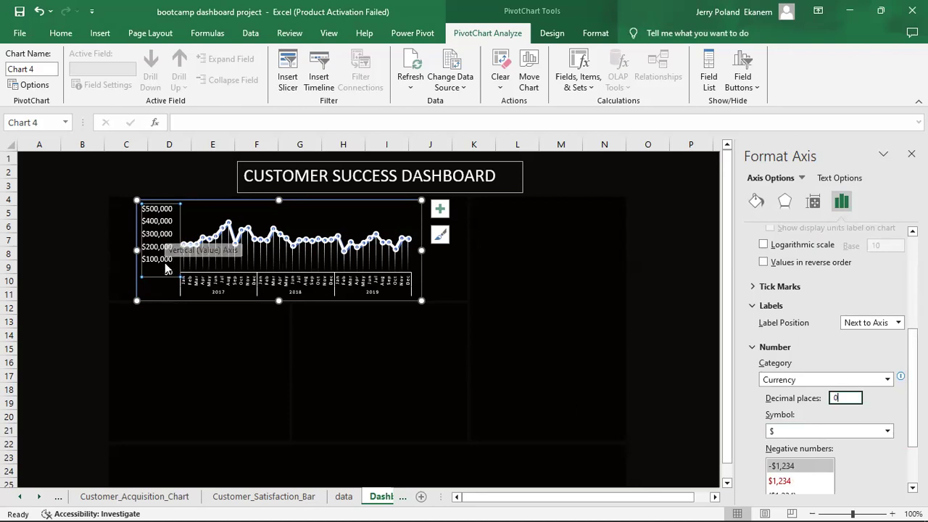
pyautogui.click(157, 233)
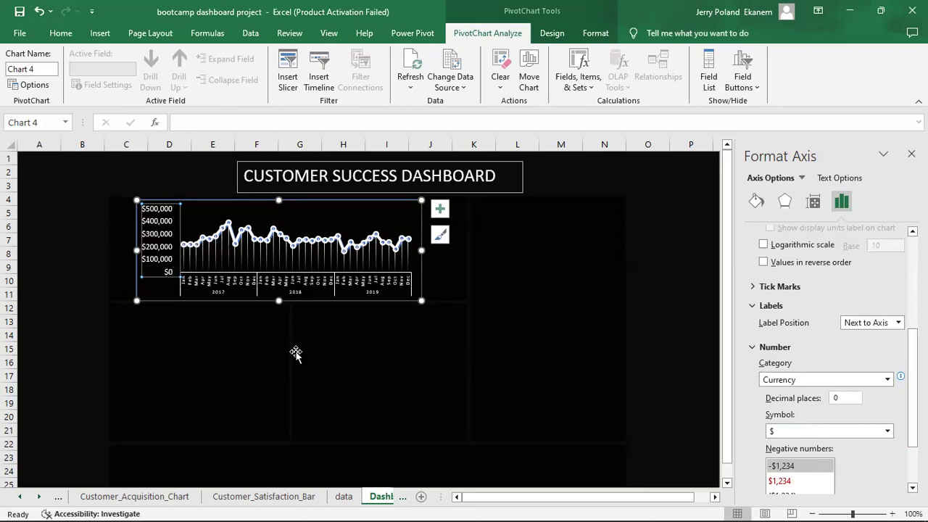
pyautogui.click(366, 352)
pyautogui.click(148, 245)
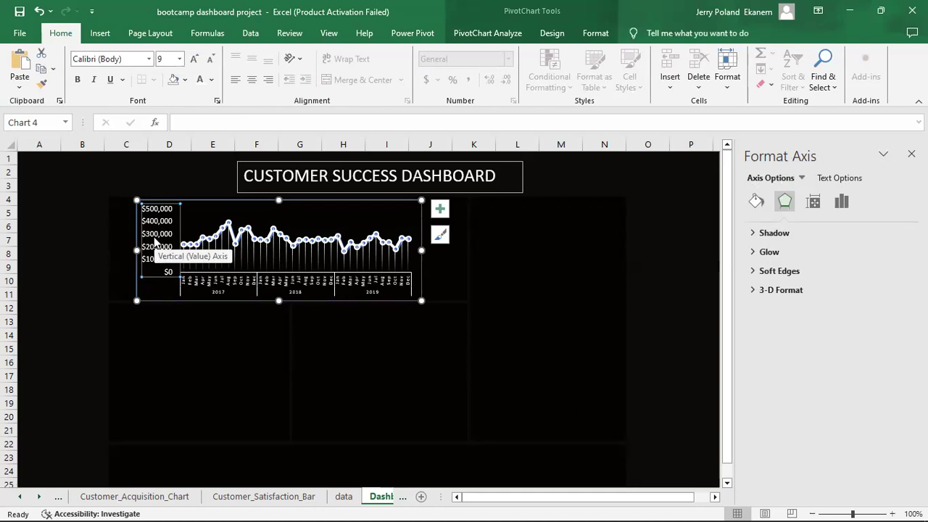
# Set the sales chart area's border to No line.
pyautogui.rightClick(155, 241)
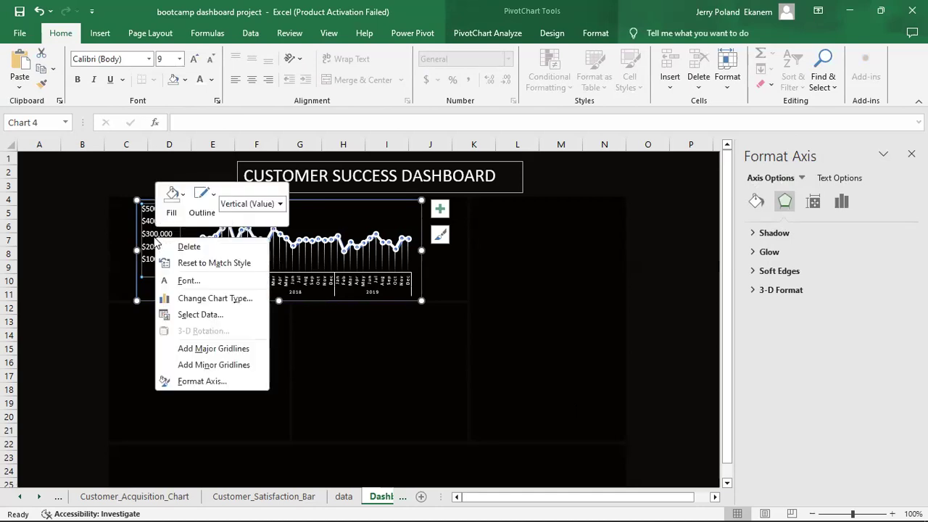
pyautogui.click(577, 335)
pyautogui.click(577, 335)
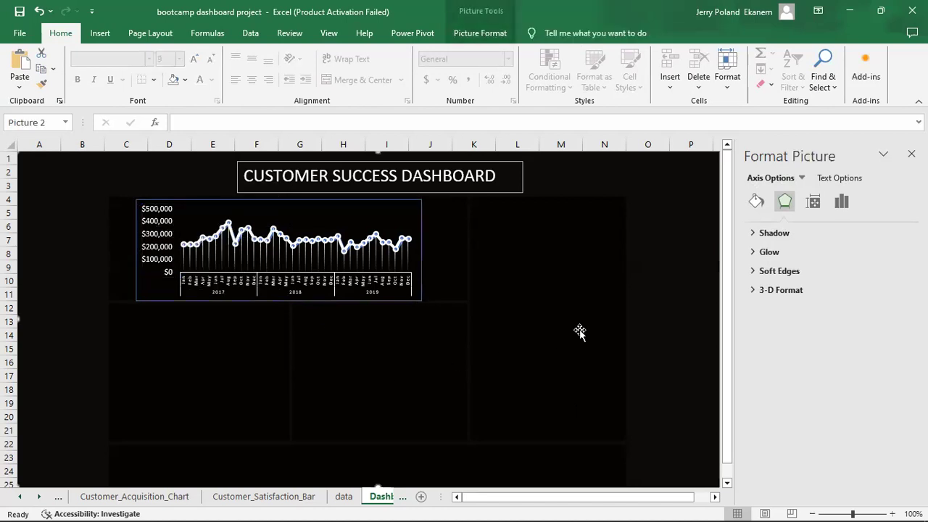
pyautogui.click(420, 217)
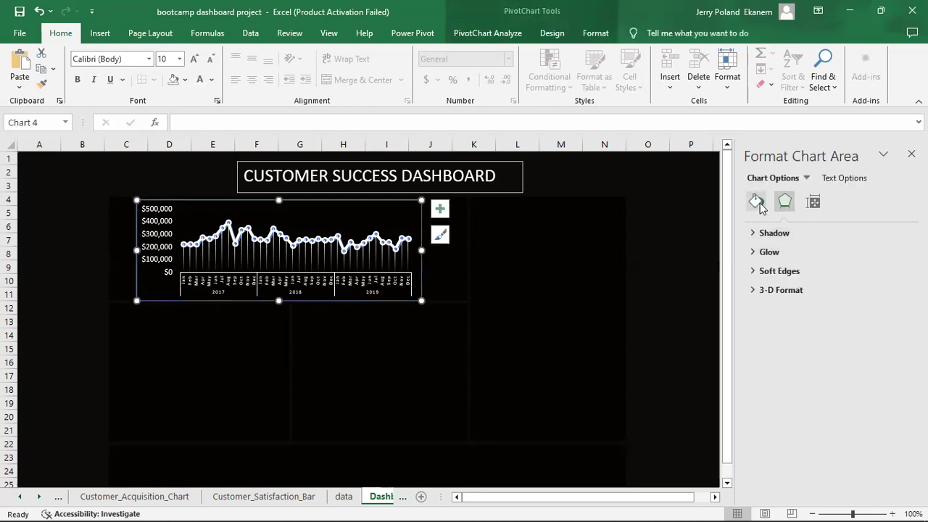
pyautogui.click(757, 203)
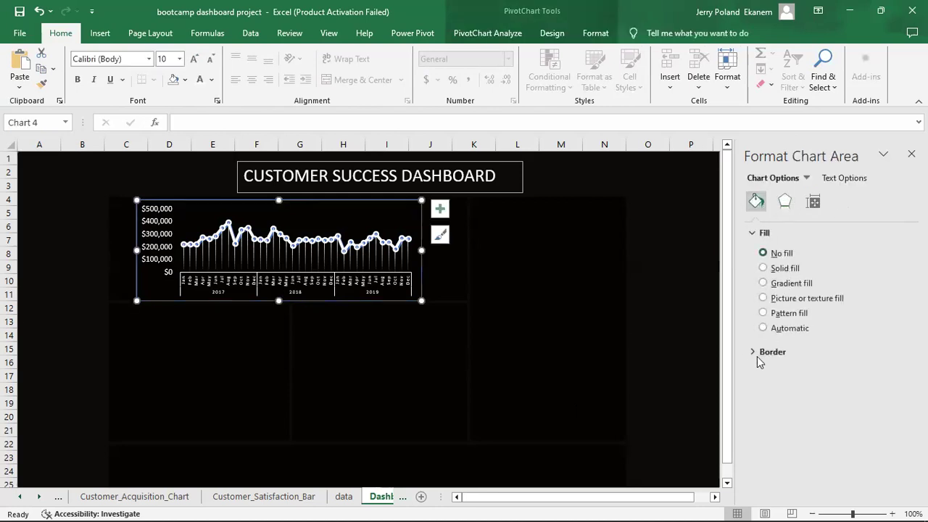
pyautogui.click(758, 356)
pyautogui.click(763, 372)
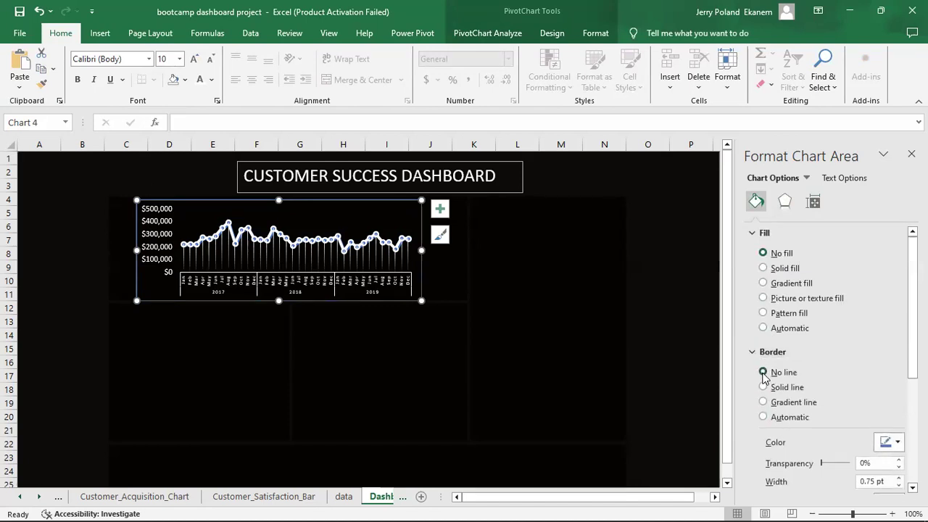
pyautogui.click(558, 328)
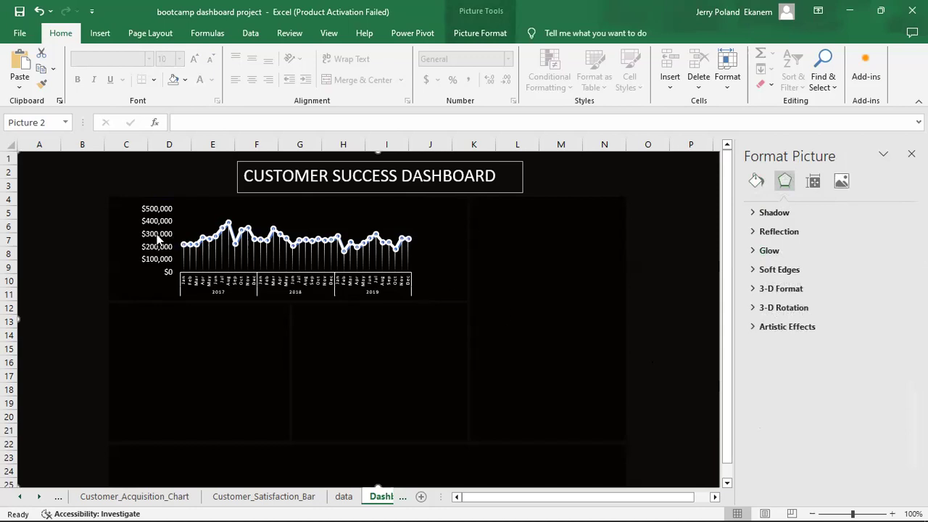
# Review the vertical axis's options and fill and line settings, then select the dashboard title box.
pyautogui.click(171, 270)
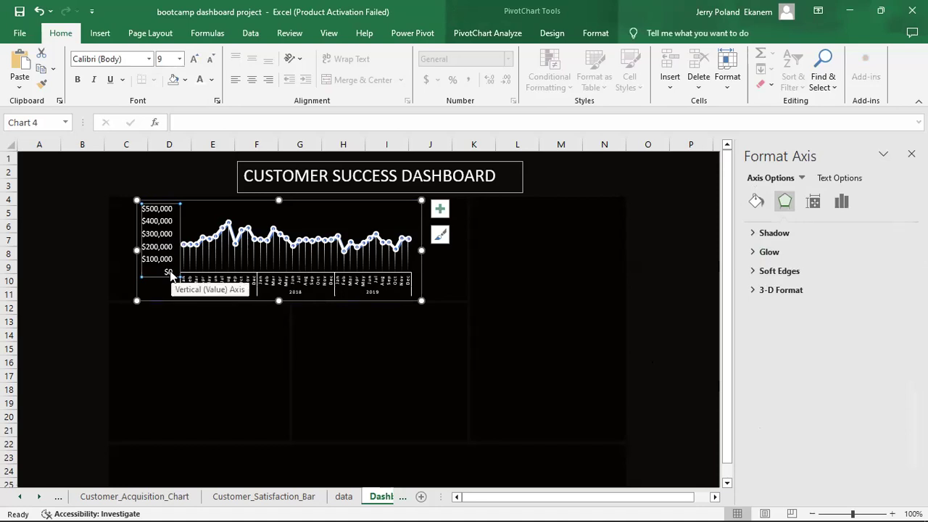
pyautogui.doubleClick(171, 274)
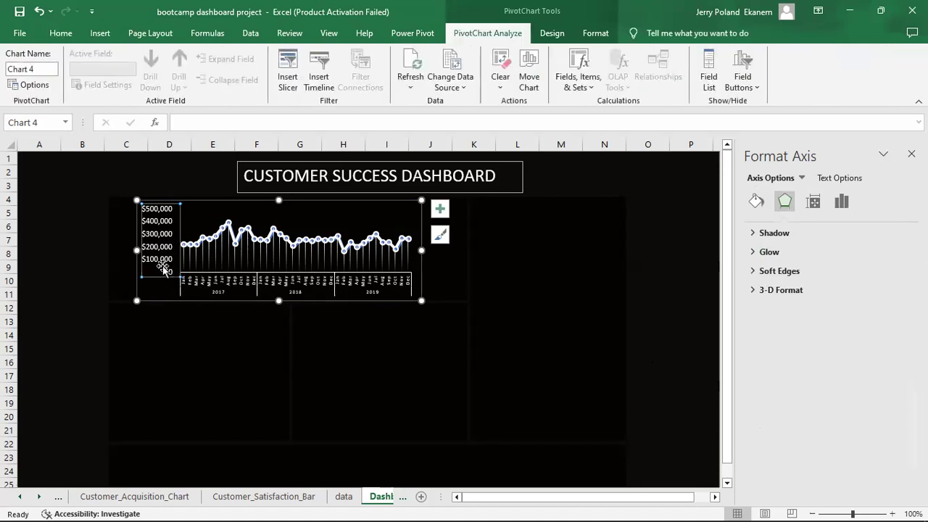
pyautogui.click(163, 268)
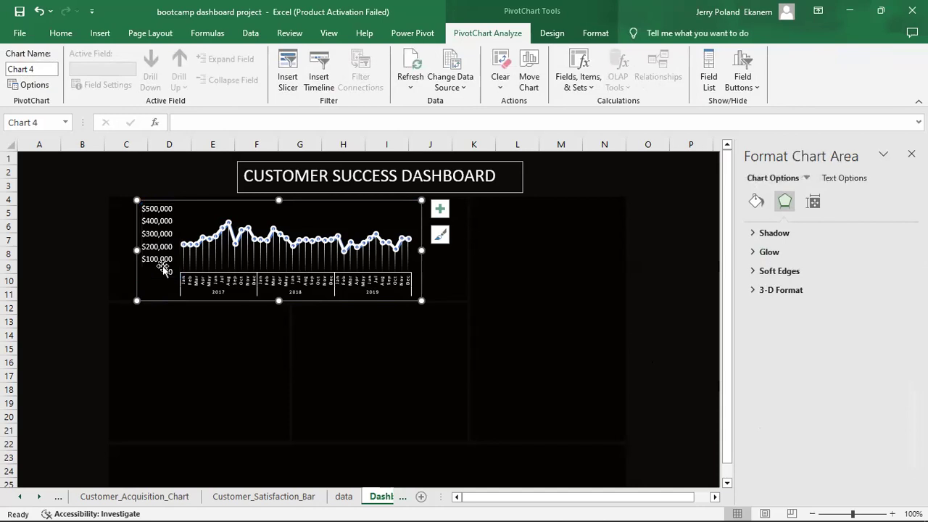
pyautogui.click(166, 266)
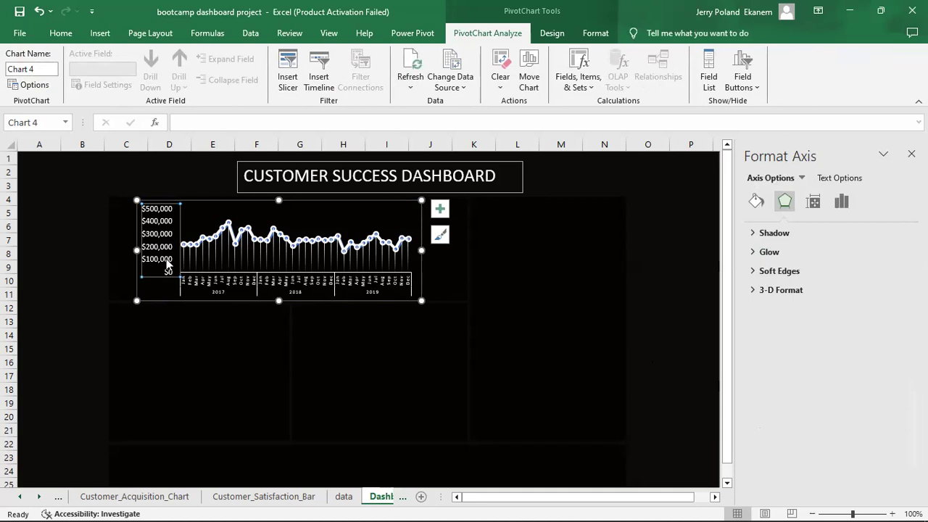
pyautogui.click(847, 204)
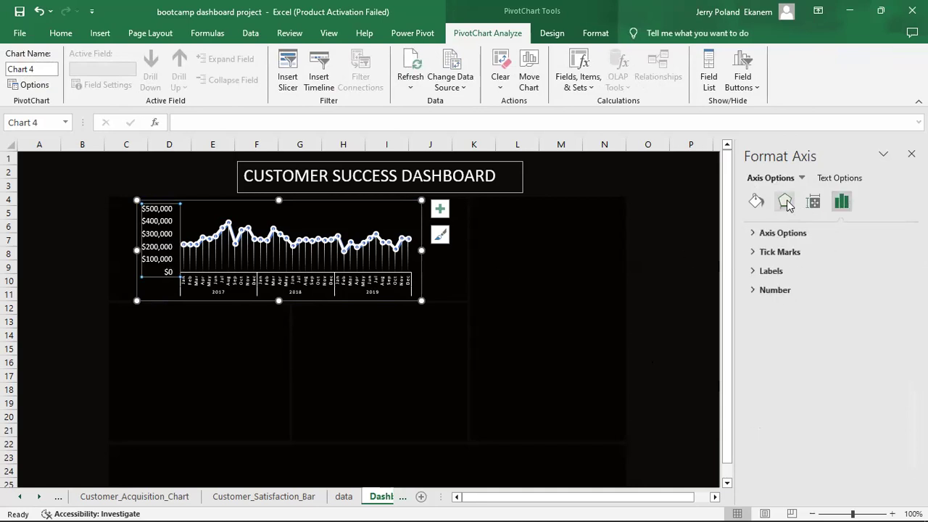
pyautogui.click(757, 202)
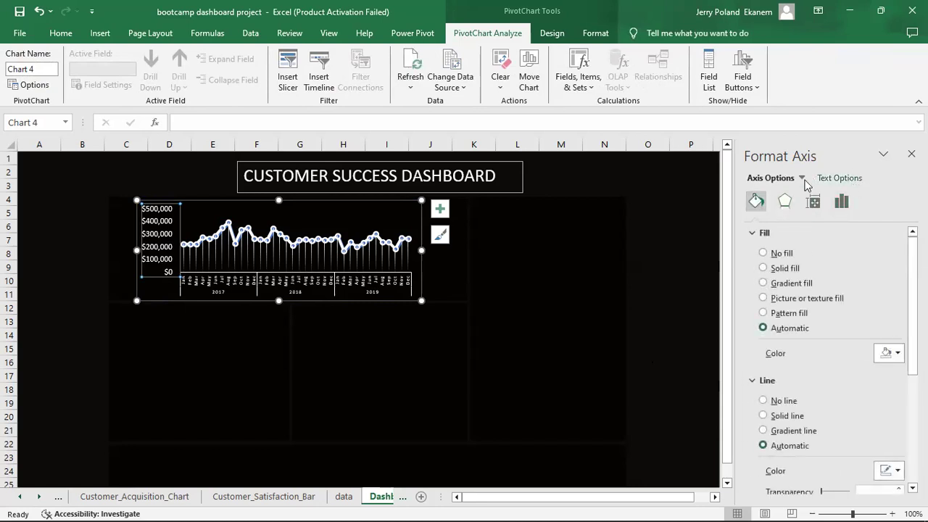
pyautogui.click(386, 363)
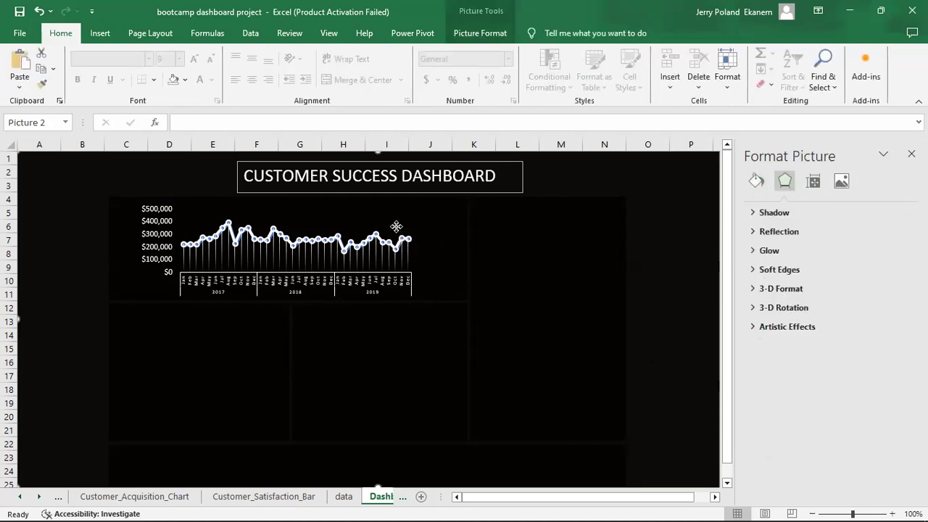
pyautogui.click(396, 227)
pyautogui.click(477, 363)
pyautogui.click(421, 174)
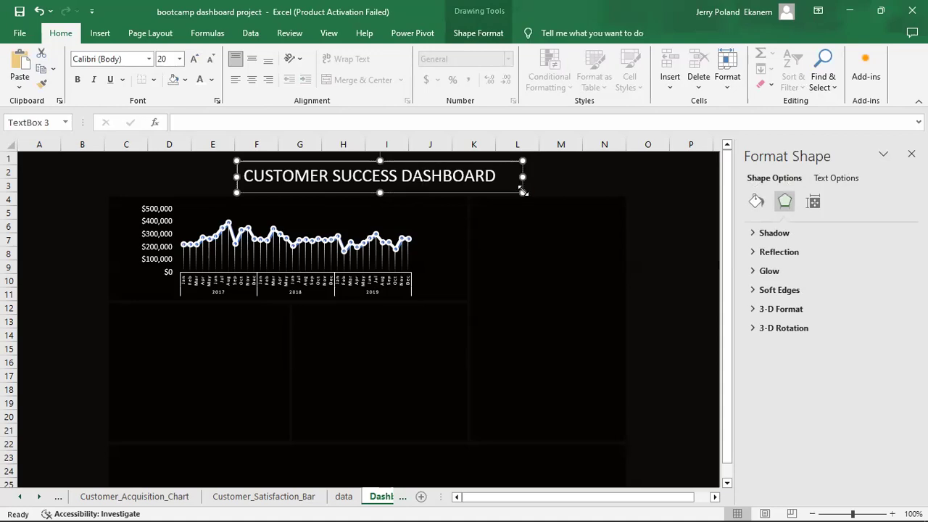
# Duplicate the title box as a 12-point 'Sales Line' label placed just below the title.
pyautogui.hotkey('ctrl', 'd')
pyautogui.moveTo(520, 173); pyautogui.dragTo(617, 272)
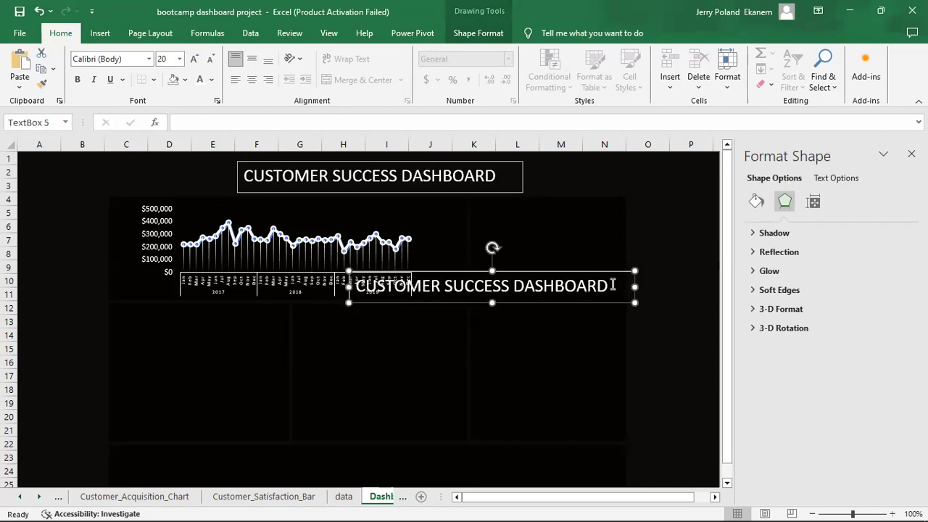
pyautogui.click(613, 284)
pyautogui.press('BackSpace')
pyautogui.press('BackSpace')
pyautogui.press('BackSpace')
pyautogui.press('BackSpace')
pyautogui.press('BackSpace')
pyautogui.press('BackSpace')
pyautogui.press('BackSpace')
pyautogui.press('BackSpace')
pyautogui.press('BackSpace')
pyautogui.press('BackSpace')
pyautogui.press('BackSpace')
pyautogui.press('BackSpace')
pyautogui.press('BackSpace')
pyautogui.press('BackSpace')
pyautogui.press('BackSpace')
pyautogui.press('BackSpace')
pyautogui.press('BackSpace')
pyautogui.press('BackSpace')
pyautogui.press('BackSpace')
pyautogui.press('BackSpace')
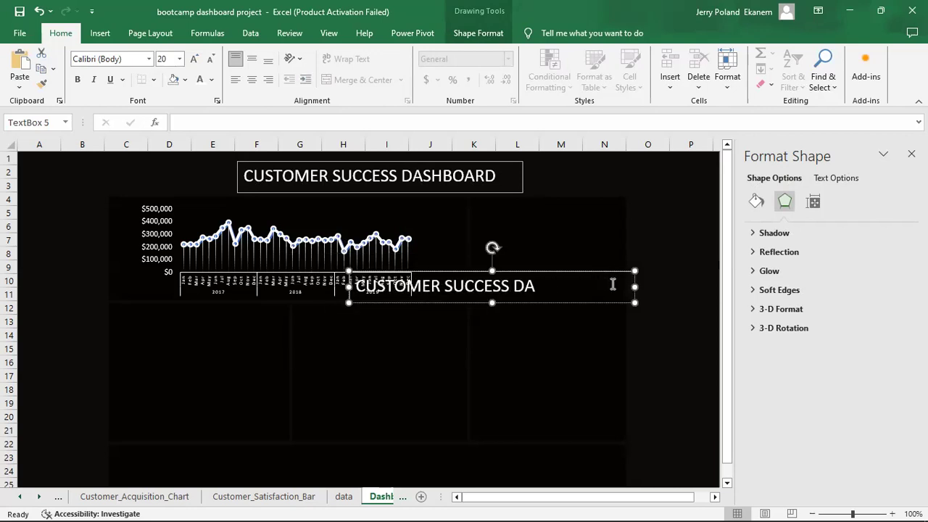
pyautogui.write('SALES')
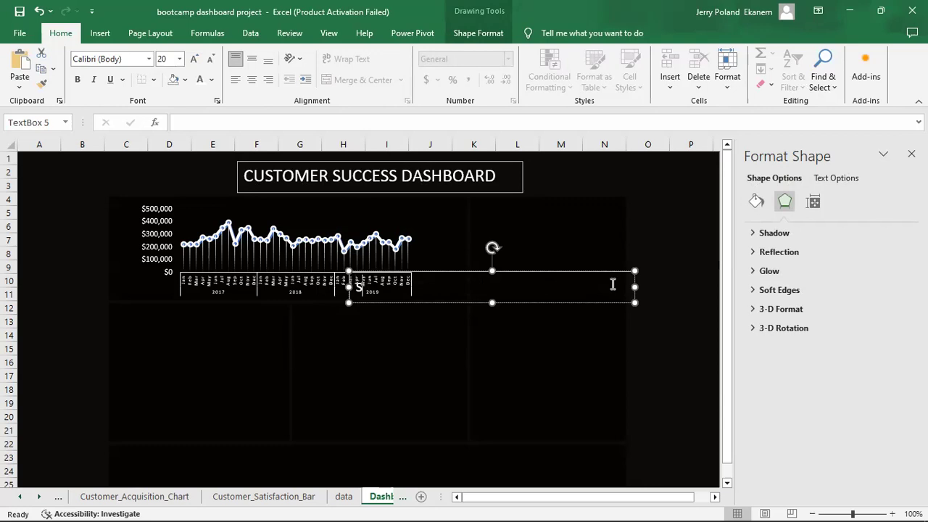
pyautogui.press('BackSpace')
pyautogui.press('BackSpace')
pyautogui.press('BackSpace')
pyautogui.press('BackSpace')
pyautogui.press('BackSpace')
pyautogui.write('Sales Line')
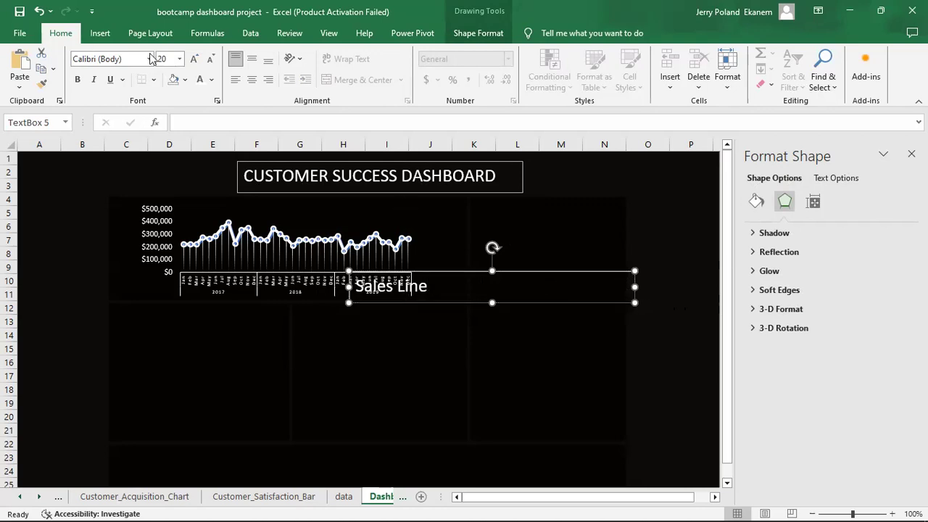
pyautogui.click(179, 60)
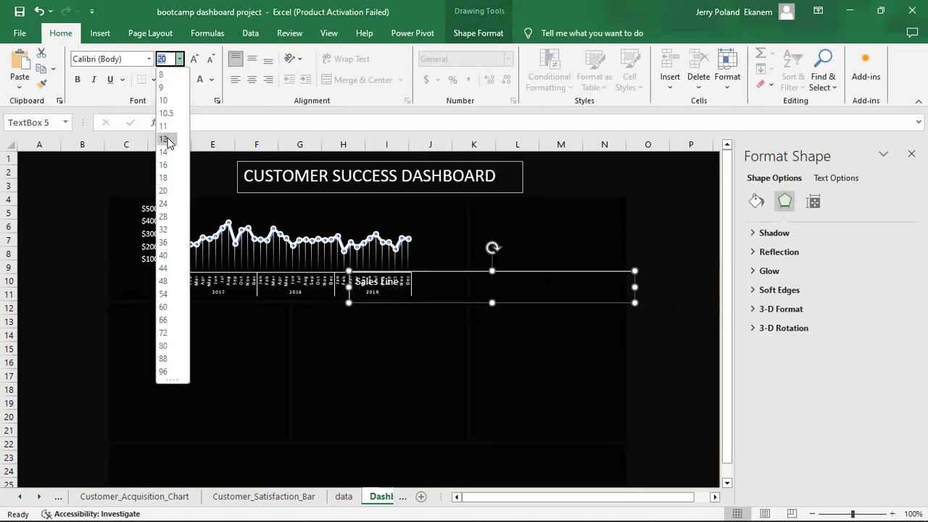
pyautogui.click(168, 141)
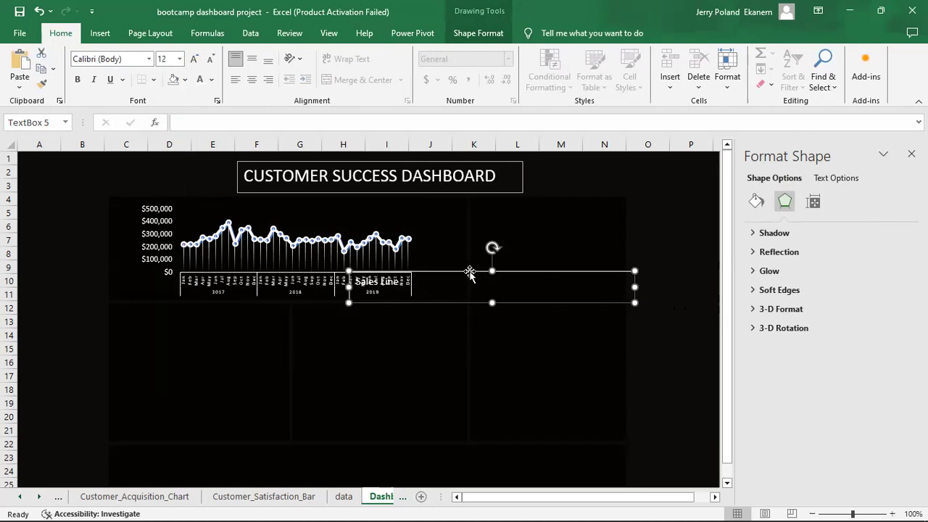
pyautogui.moveTo(470, 271); pyautogui.dragTo(493, 199)
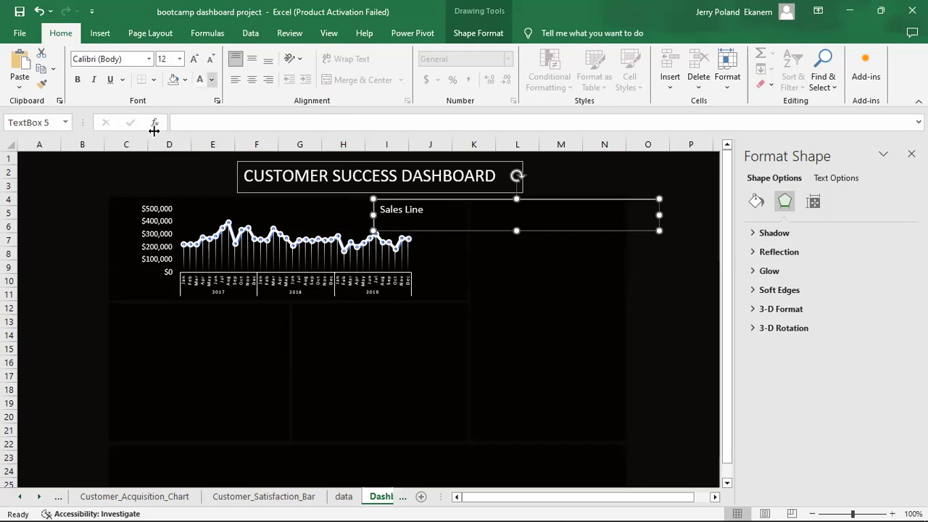
# Color the Sales Line label text purple and check the label box's outline options.
pyautogui.click(211, 80)
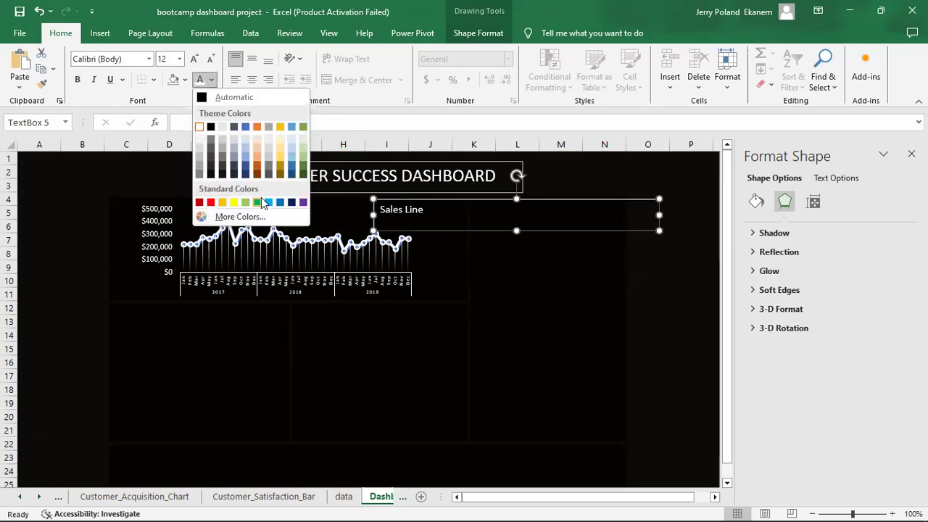
pyautogui.click(303, 205)
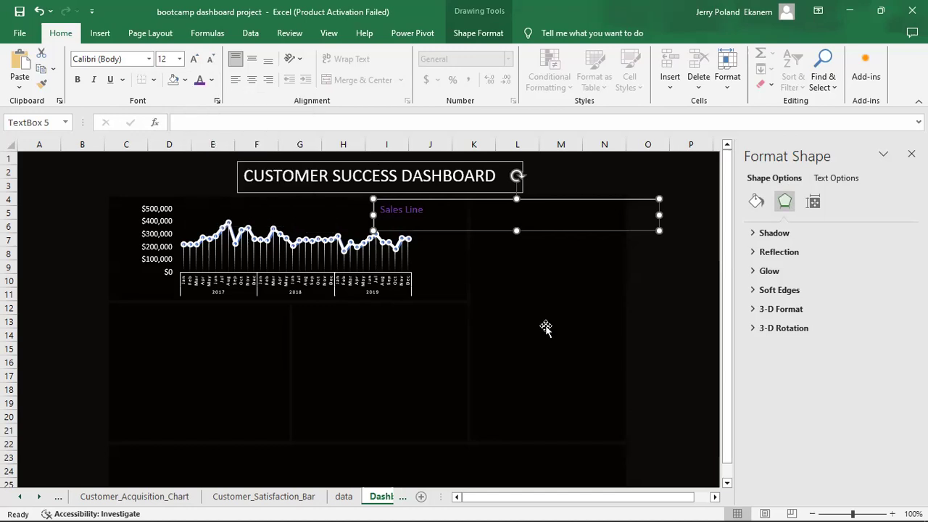
pyautogui.click(674, 358)
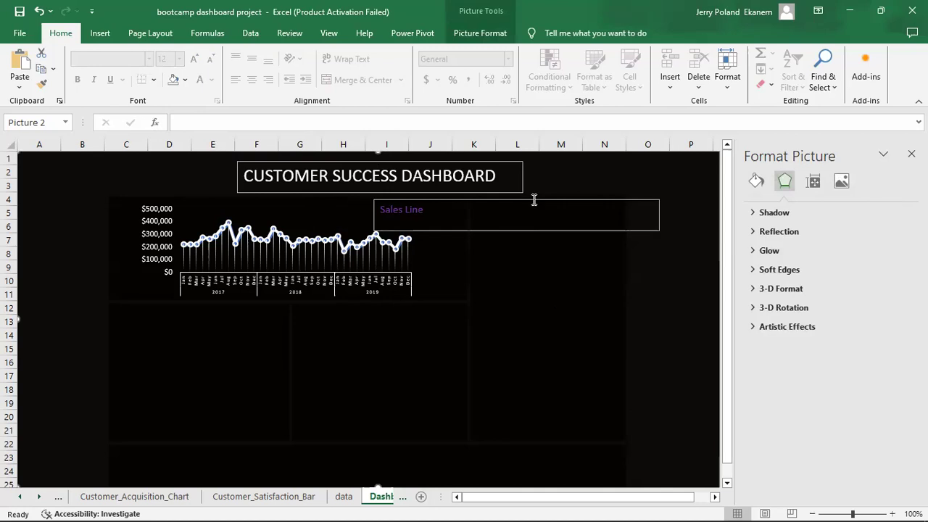
pyautogui.click(533, 200)
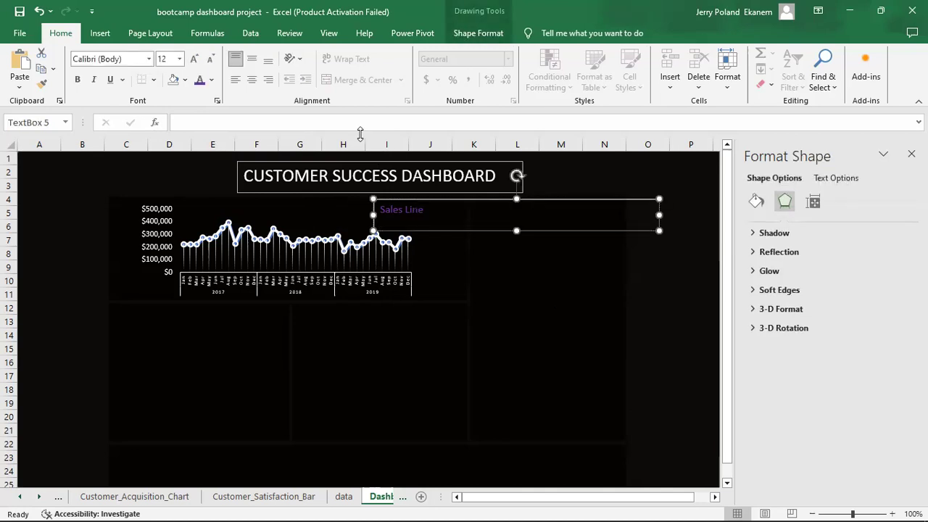
pyautogui.click(479, 32)
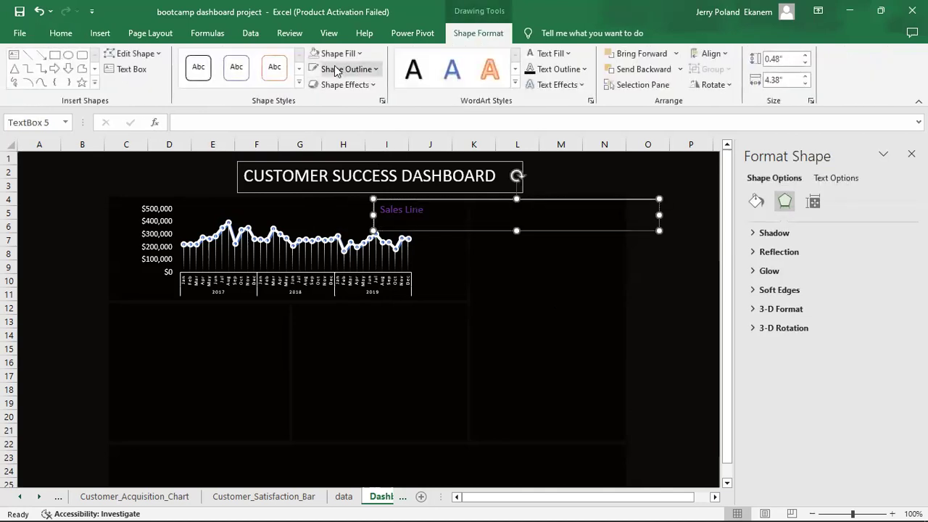
pyautogui.click(376, 69)
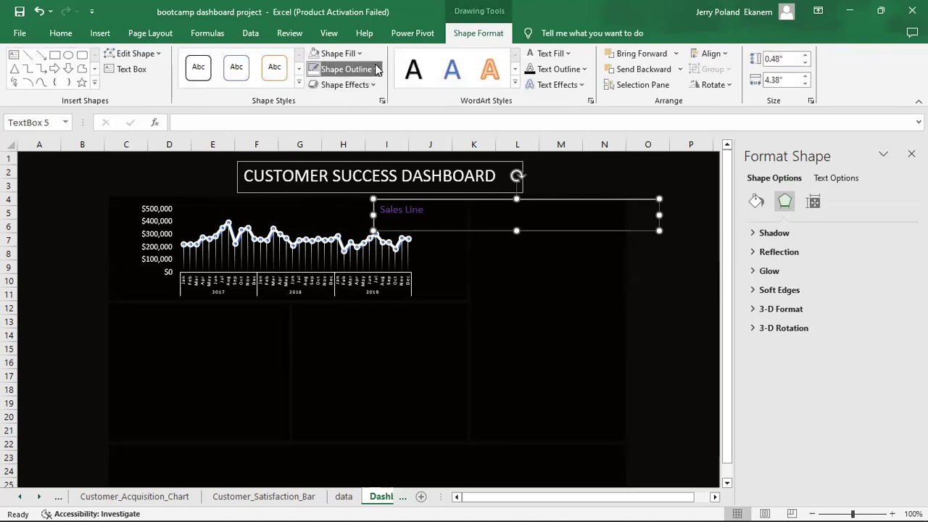
# Give the Sales Line box No Outline and set its text to white.
pyautogui.click(359, 206)
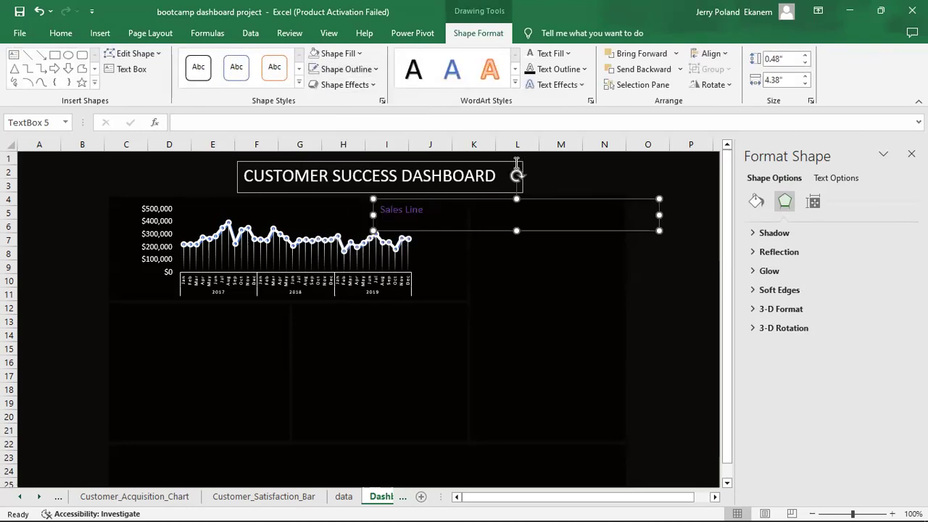
pyautogui.click(505, 161)
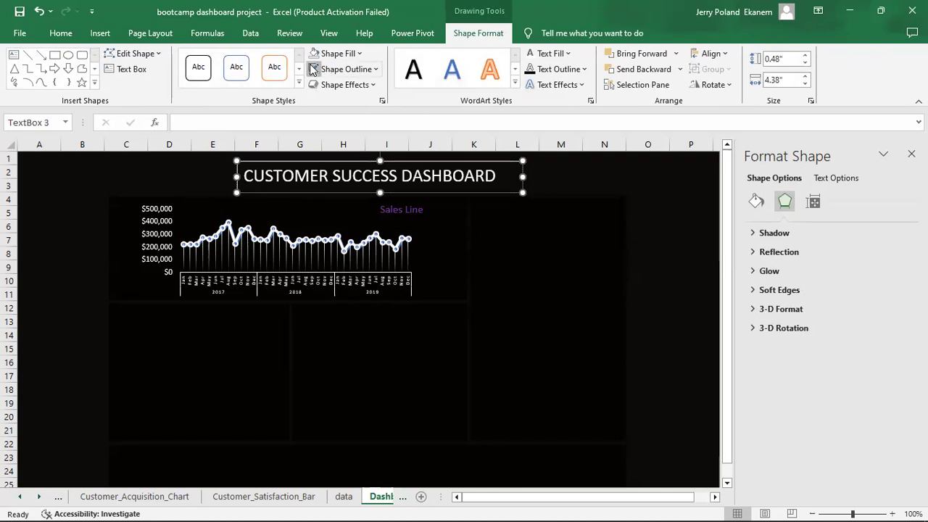
pyautogui.click(559, 251)
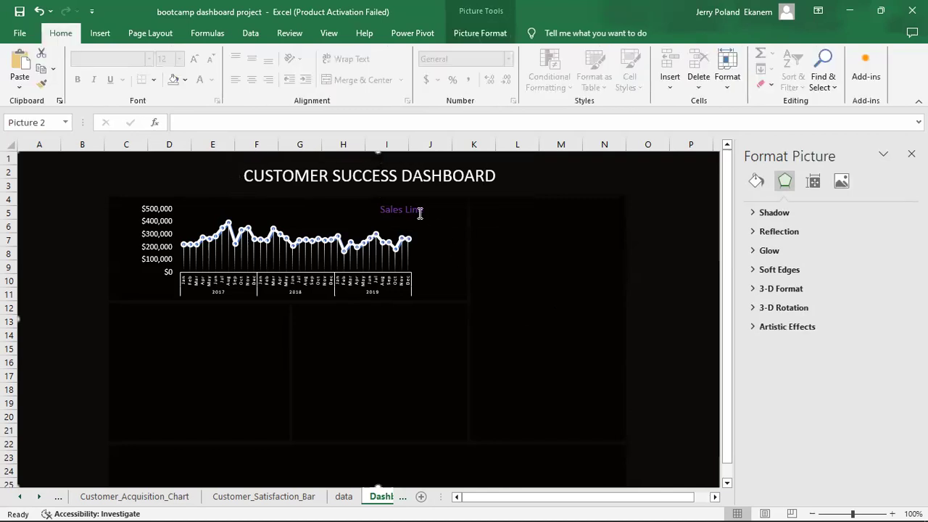
pyautogui.click(409, 208)
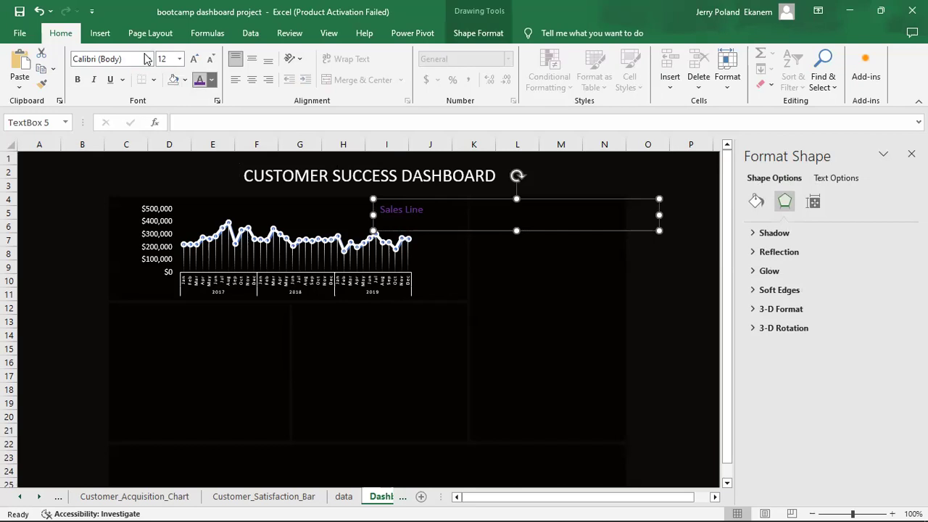
pyautogui.click(211, 79)
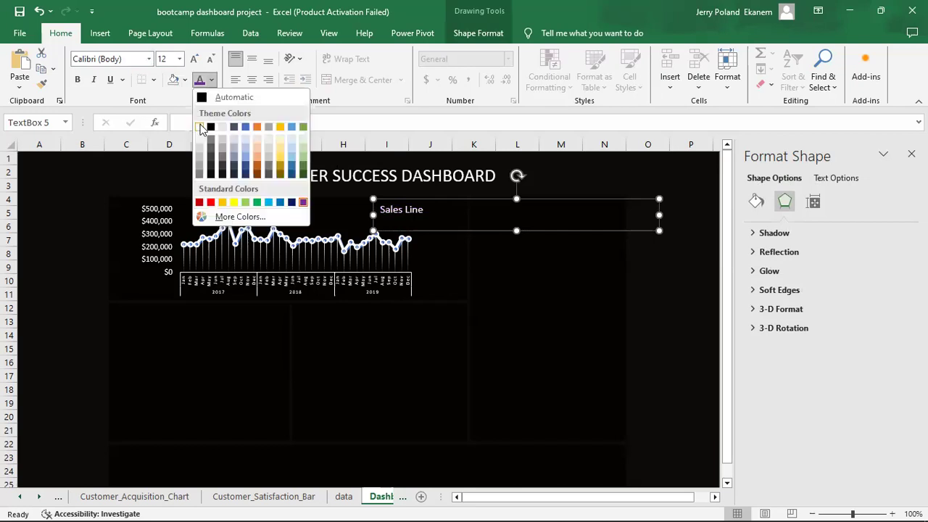
pyautogui.click(200, 128)
# Shift the Sales Line label slightly right, then go to the Customer_Acquisition_Chart sheet.
pyautogui.click(179, 387)
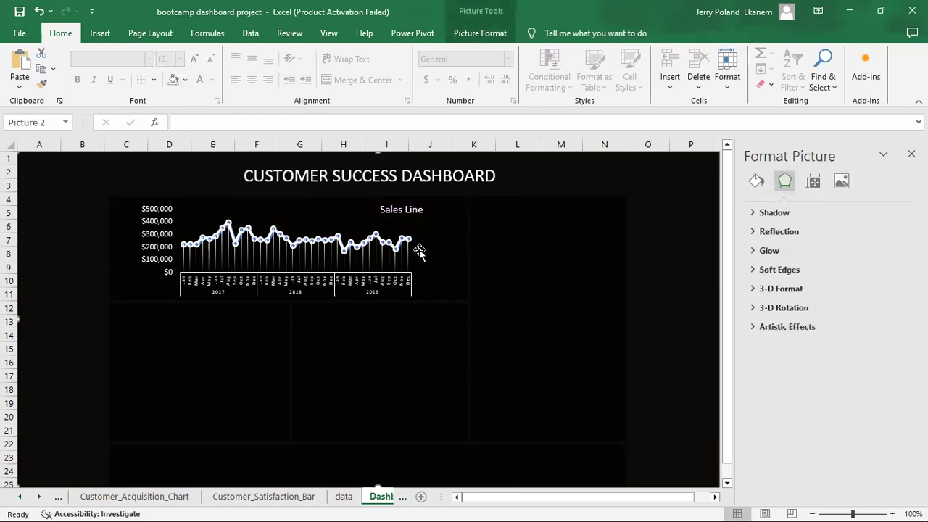
pyautogui.click(403, 209)
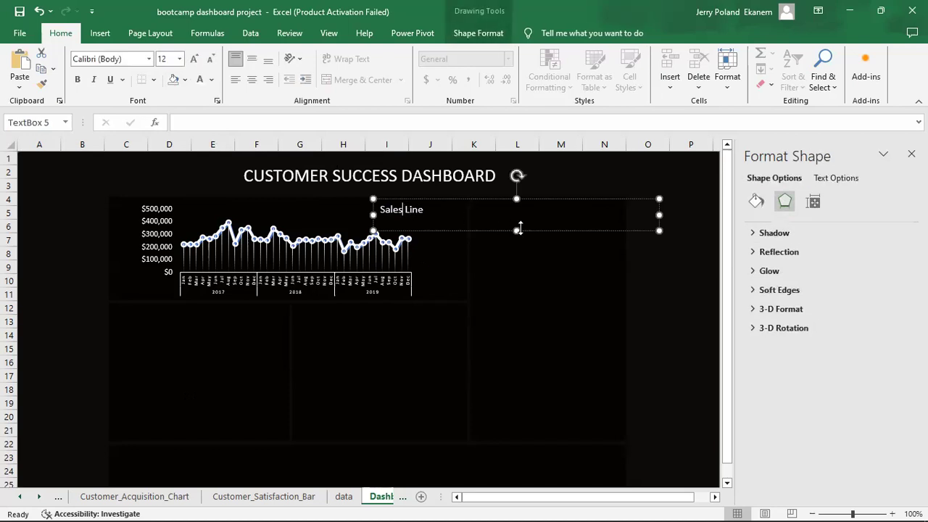
pyautogui.moveTo(472, 201); pyautogui.dragTo(482, 201)
pyautogui.click(538, 382)
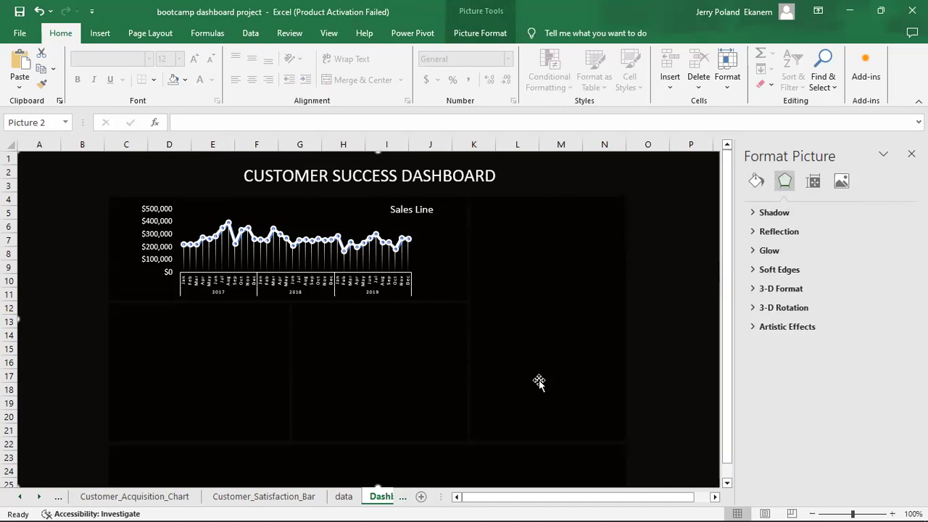
pyautogui.click(114, 498)
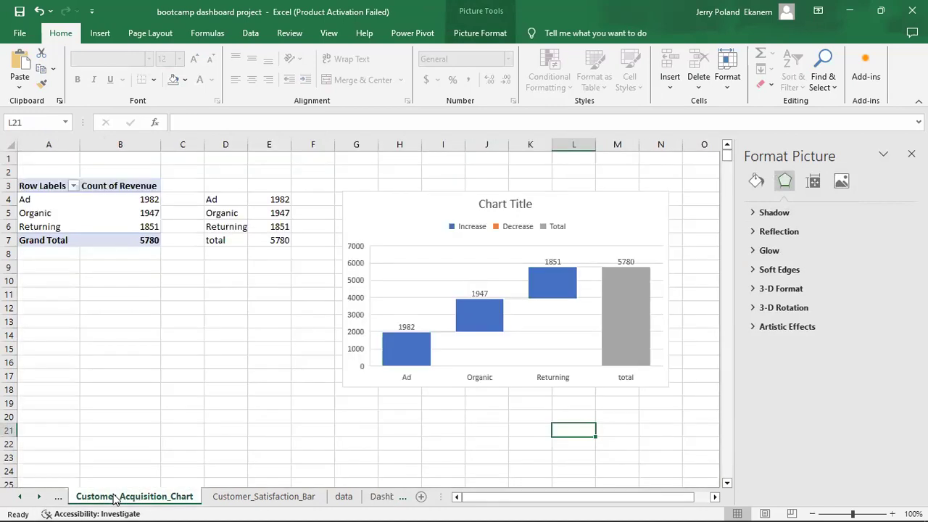
# On Sales_line, drill into the Aug 2017 revenue item, cancel Show Detail, and close Format Shape.
pyautogui.click(58, 497)
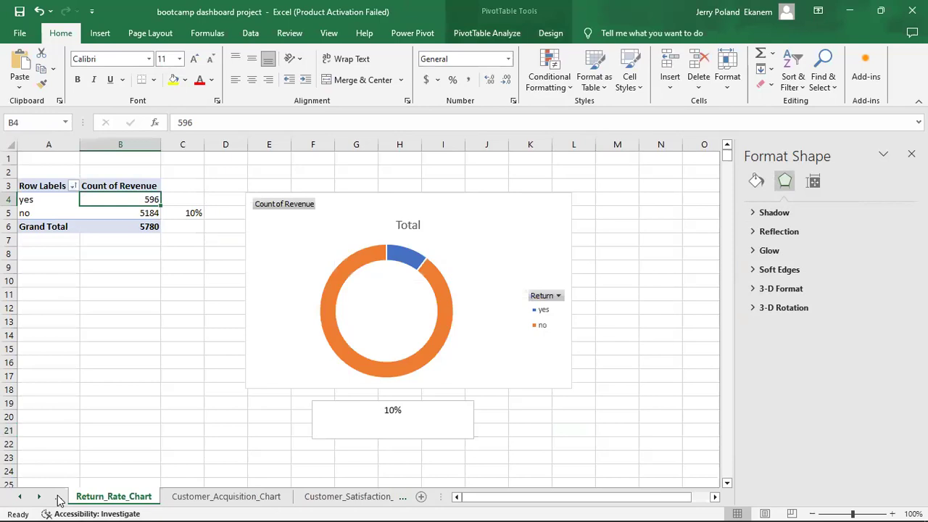
pyautogui.click(58, 497)
pyautogui.click(58, 497)
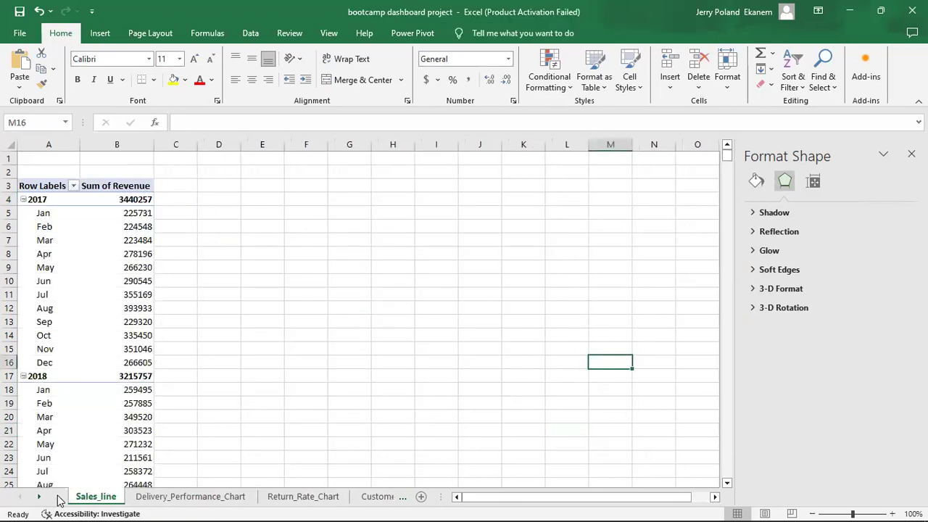
pyautogui.click(100, 413)
pyautogui.click(100, 309)
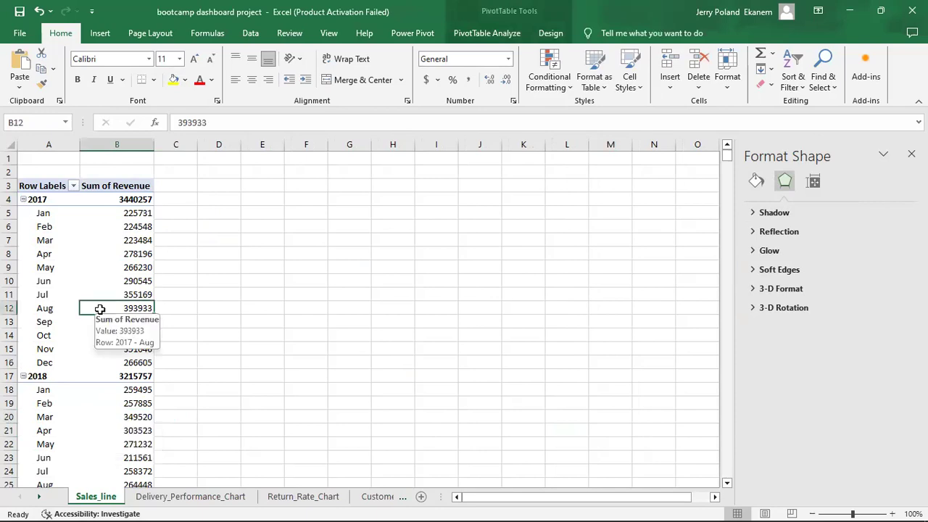
pyautogui.doubleClick(50, 309)
pyautogui.click(613, 301)
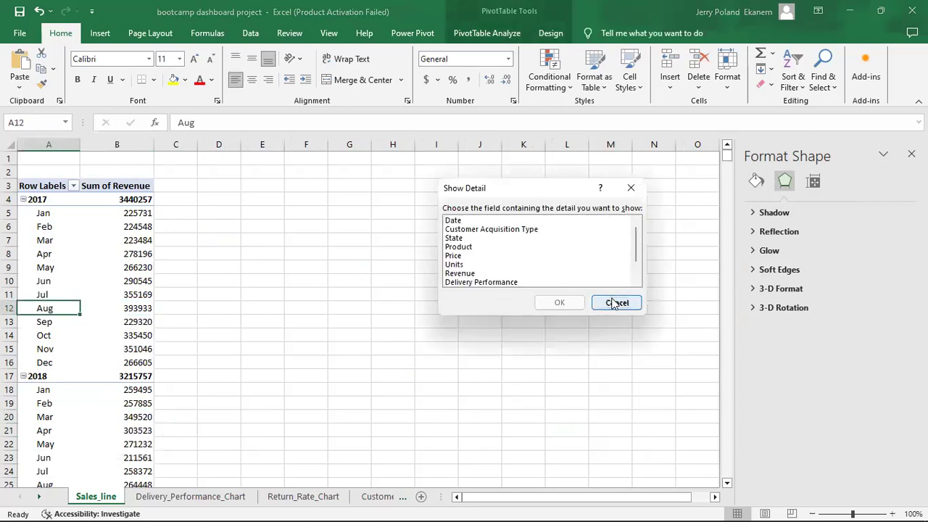
pyautogui.click(911, 154)
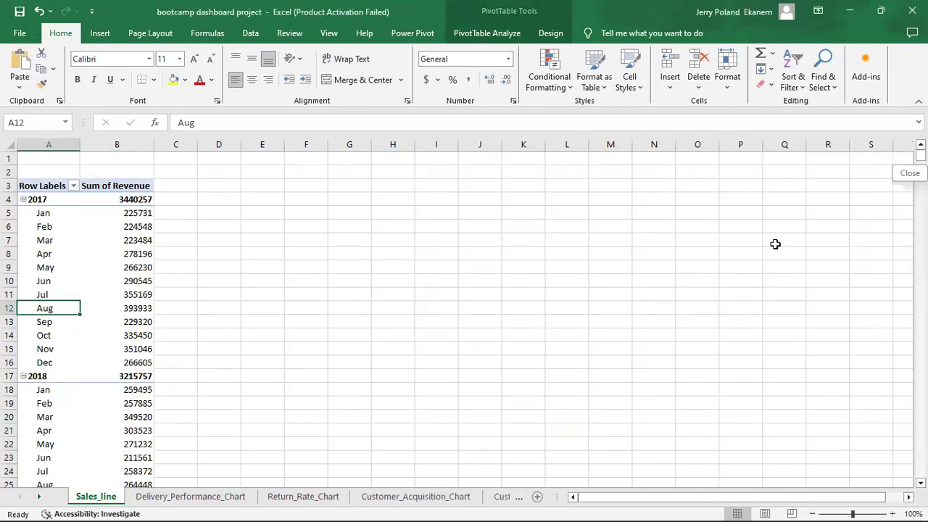
# Show the PivotTable Fields list and review the Sum of Revenue value field settings without changes.
pyautogui.click(71, 267)
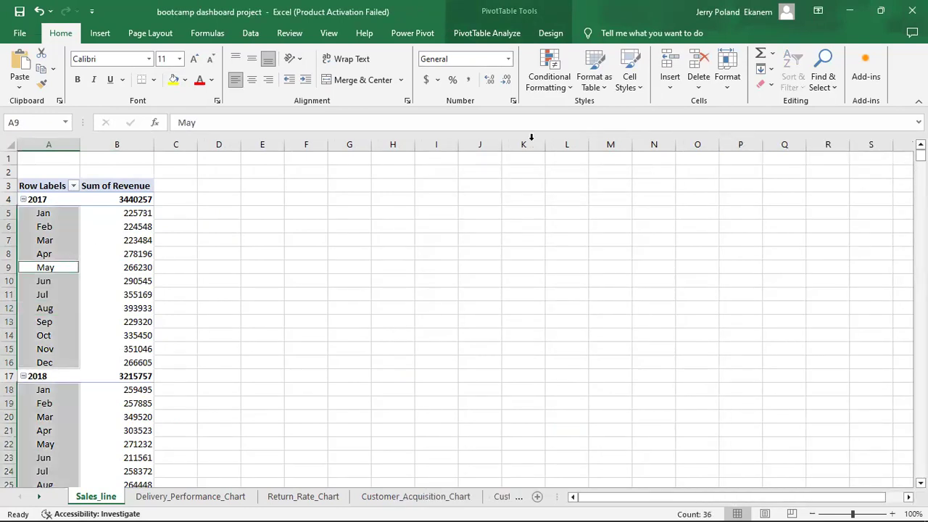
pyautogui.click(512, 33)
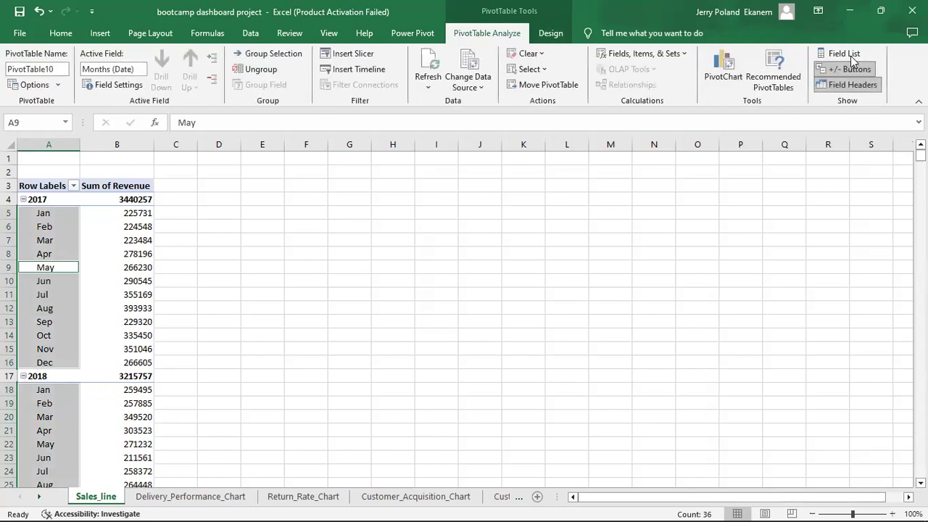
pyautogui.click(844, 54)
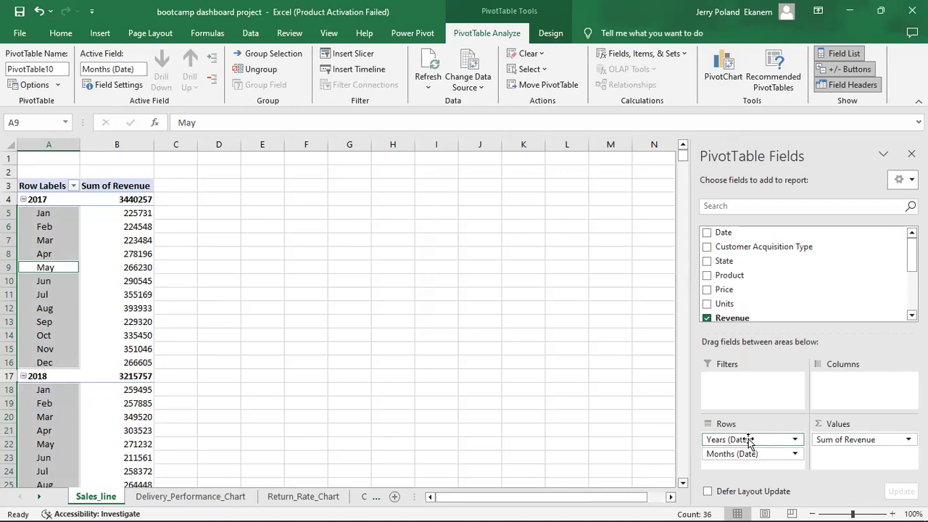
pyautogui.click(891, 442)
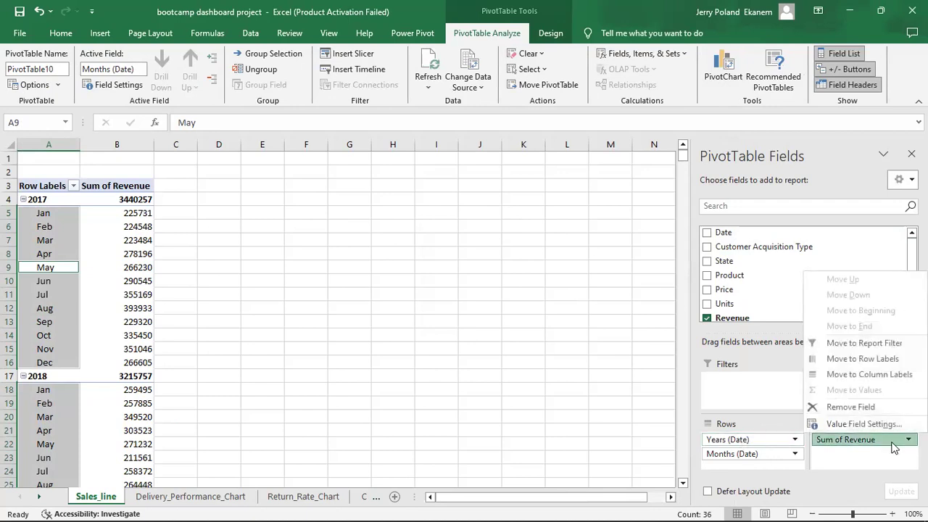
pyautogui.click(880, 425)
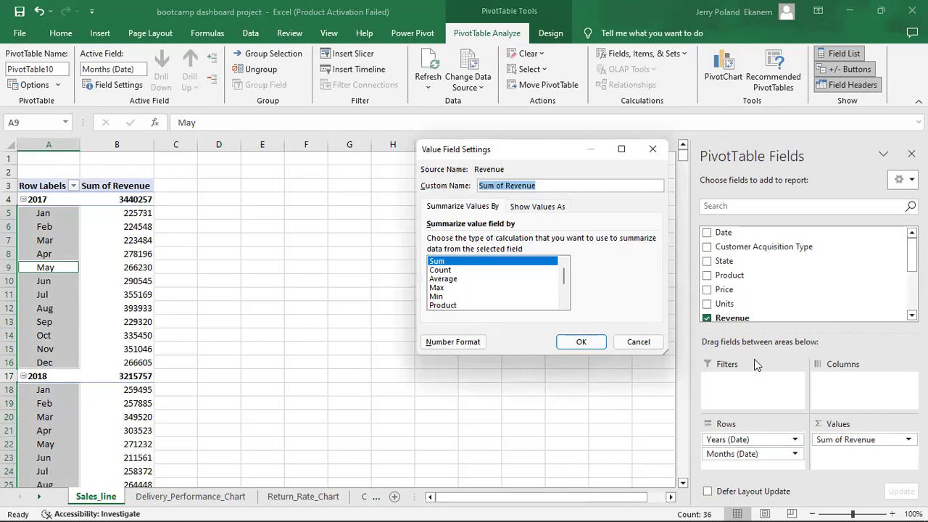
pyautogui.click(650, 346)
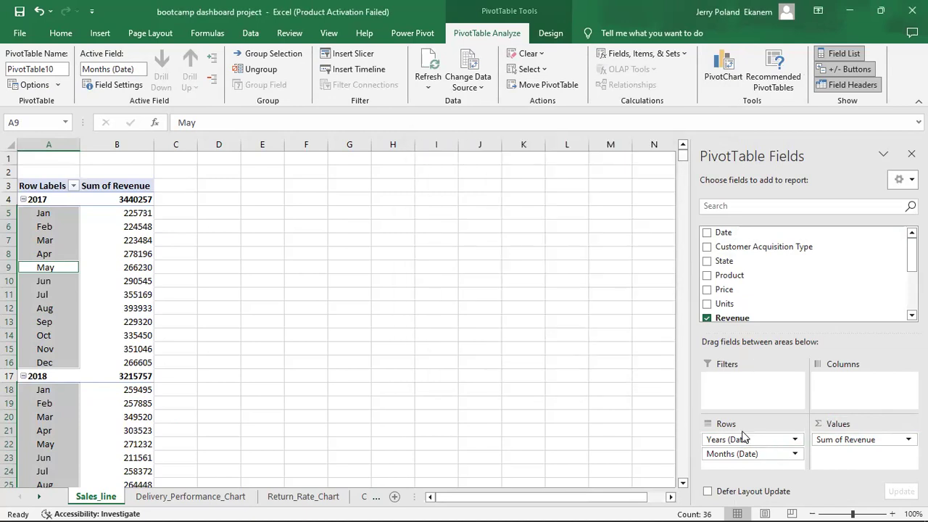
# Review the Years (Date) field settings unchanged, then move to the Customer_Satisfaction_Bar sheet.
pyautogui.click(745, 440)
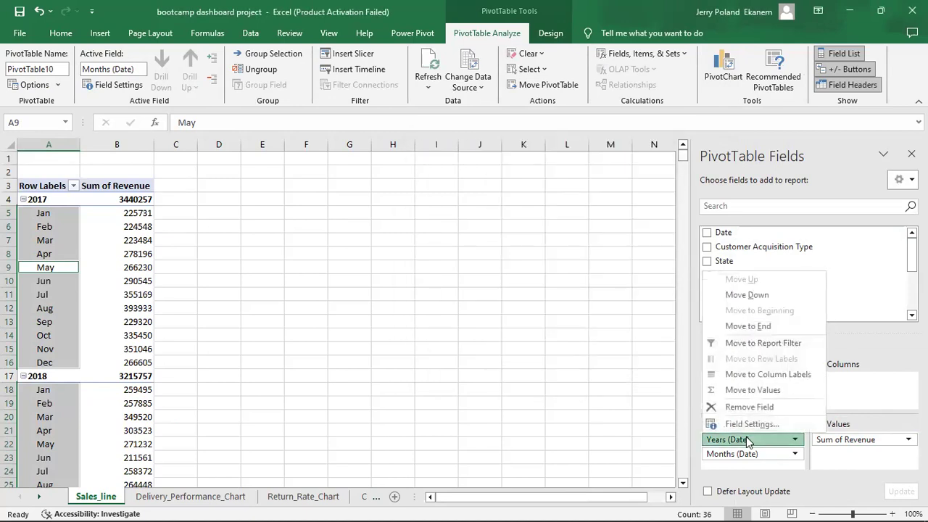
pyautogui.click(742, 424)
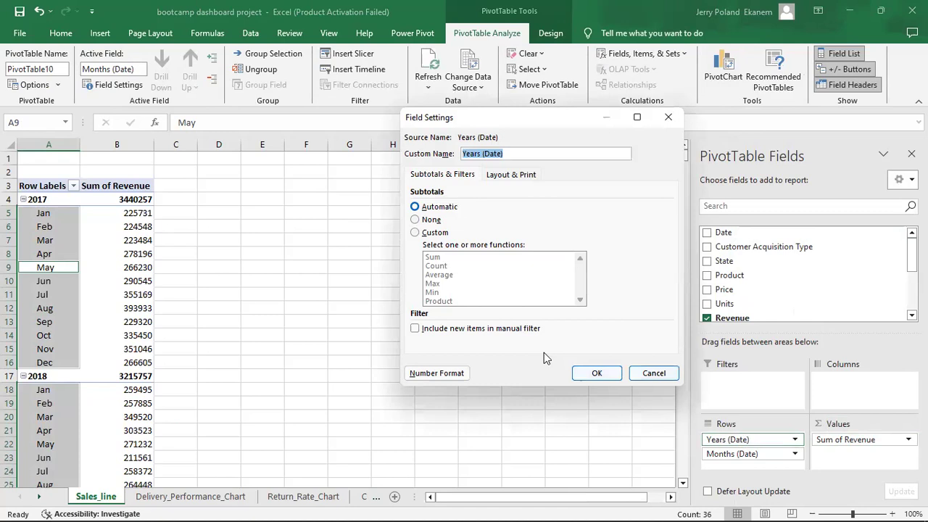
pyautogui.click(653, 374)
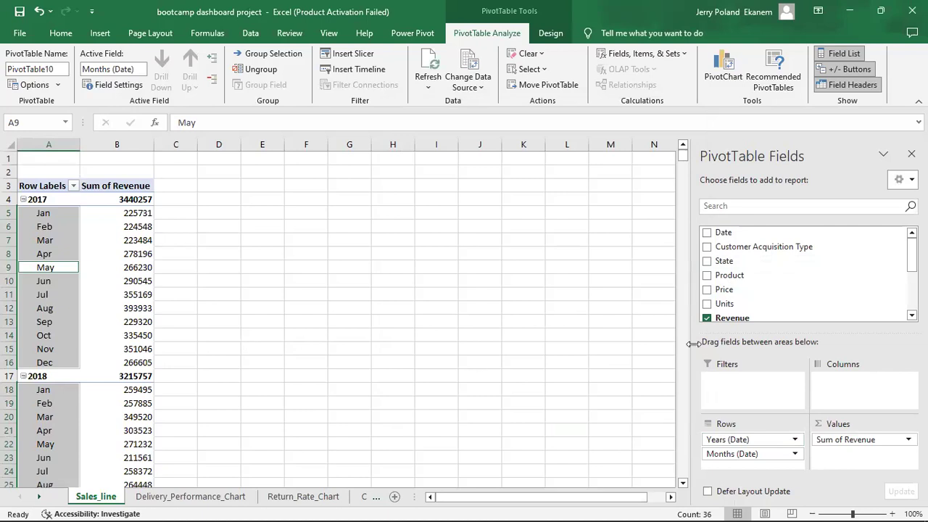
pyautogui.click(364, 500)
pyautogui.click(363, 499)
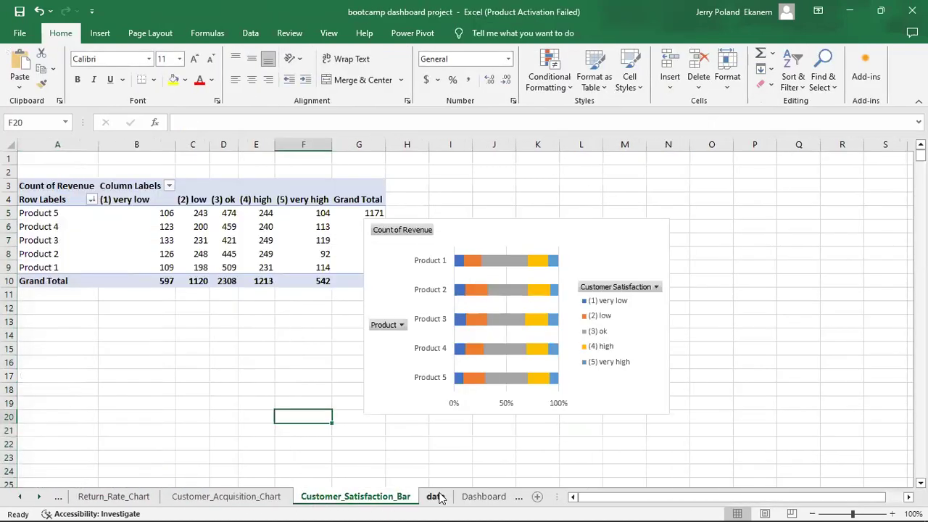
# Return to Sales_line and collapse the 2017, 2018 and 2019 months in the revenue pivot.
pyautogui.click(408, 496)
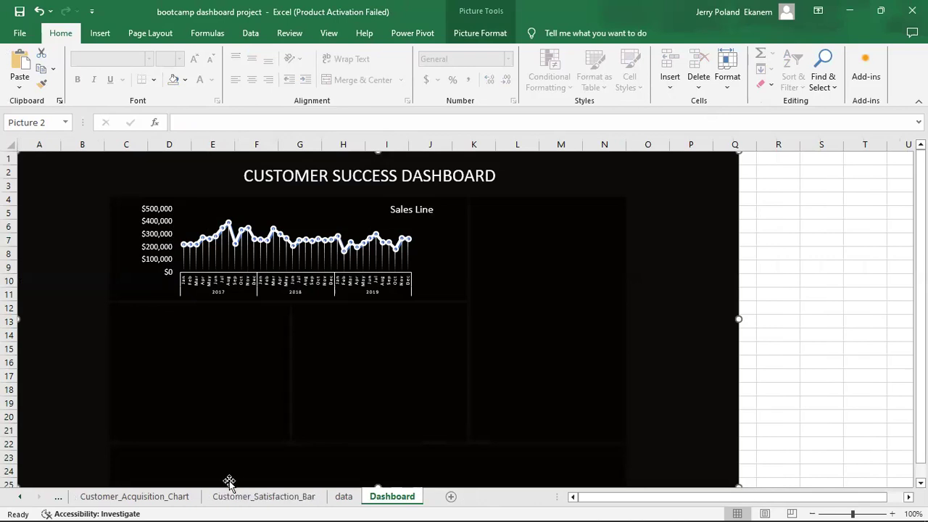
pyautogui.click(59, 499)
pyautogui.click(59, 498)
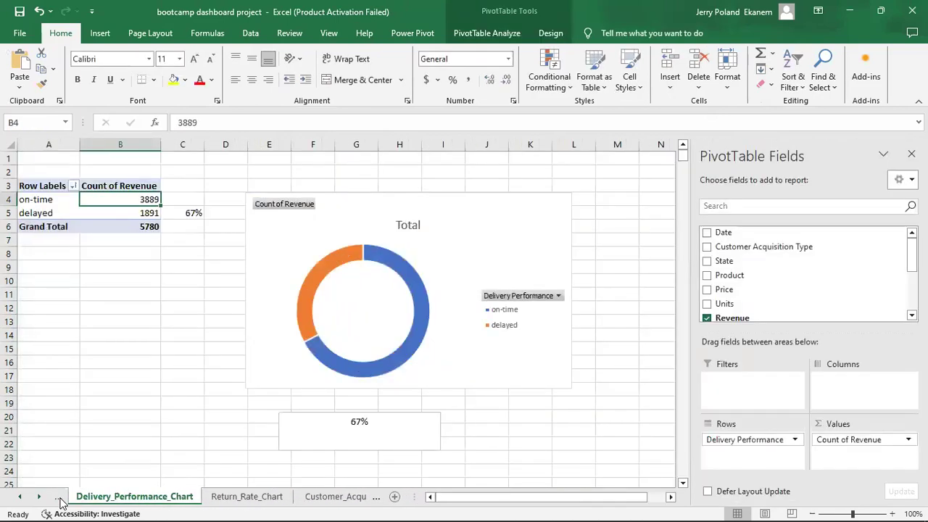
pyautogui.click(60, 498)
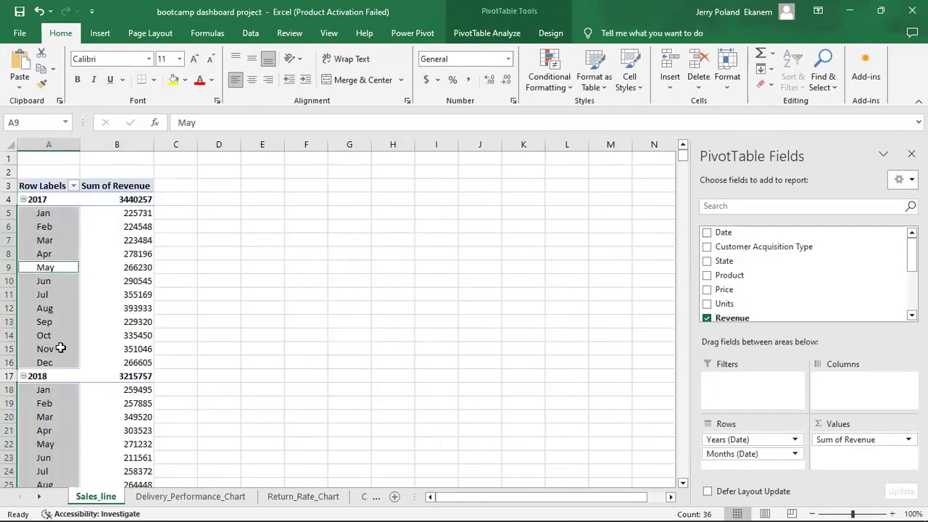
pyautogui.click(24, 200)
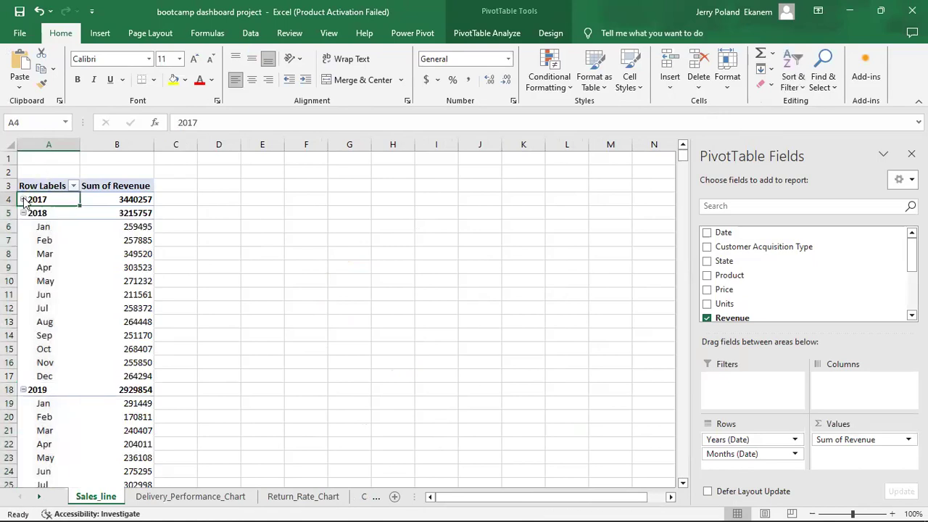
pyautogui.click(23, 214)
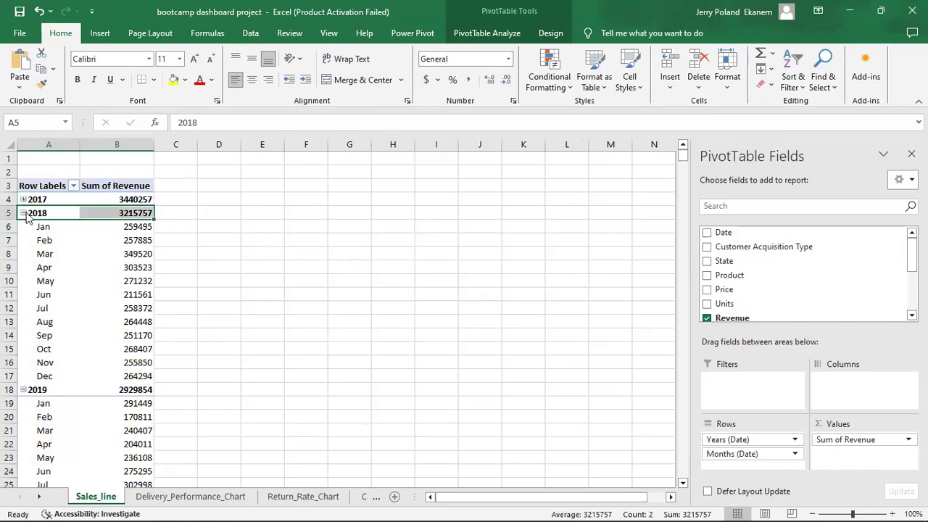
pyautogui.click(23, 214)
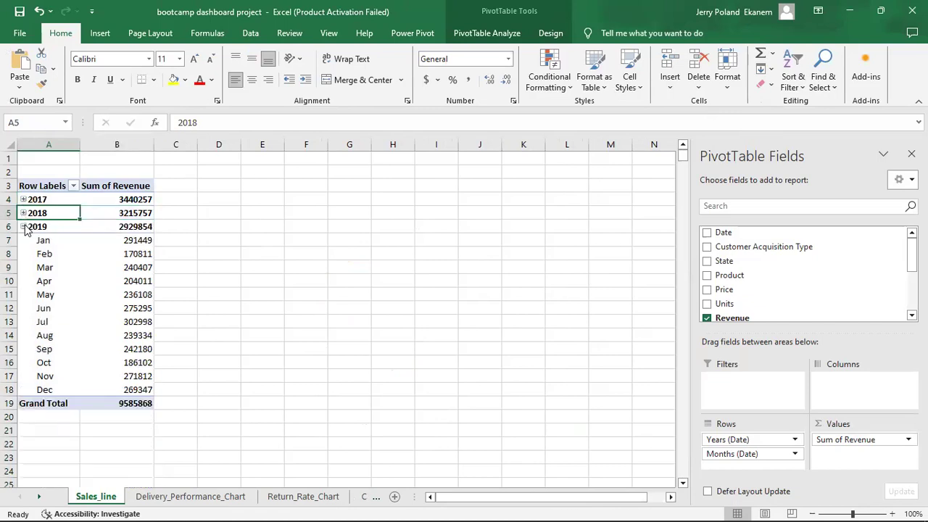
pyautogui.click(24, 227)
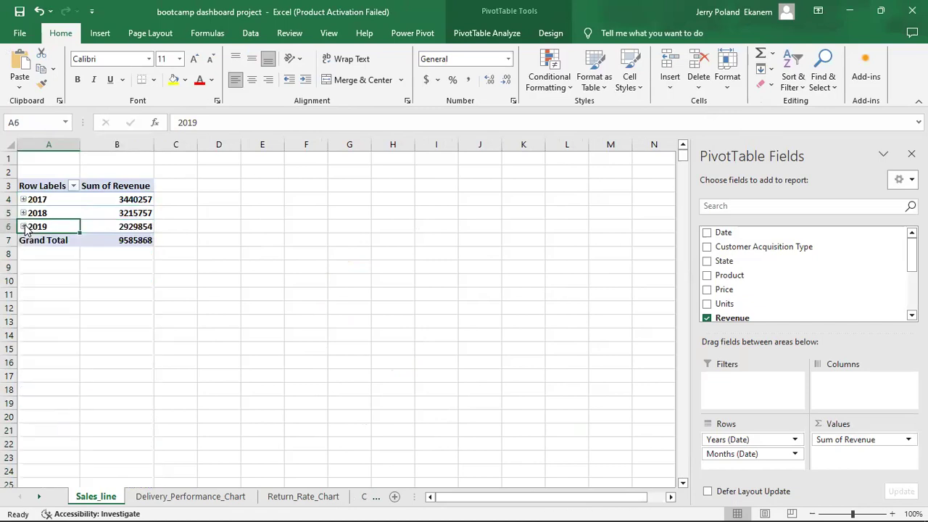
# Inspect the pivot's Row Labels header cell and its options, leaving the text unchanged.
pyautogui.click(57, 186)
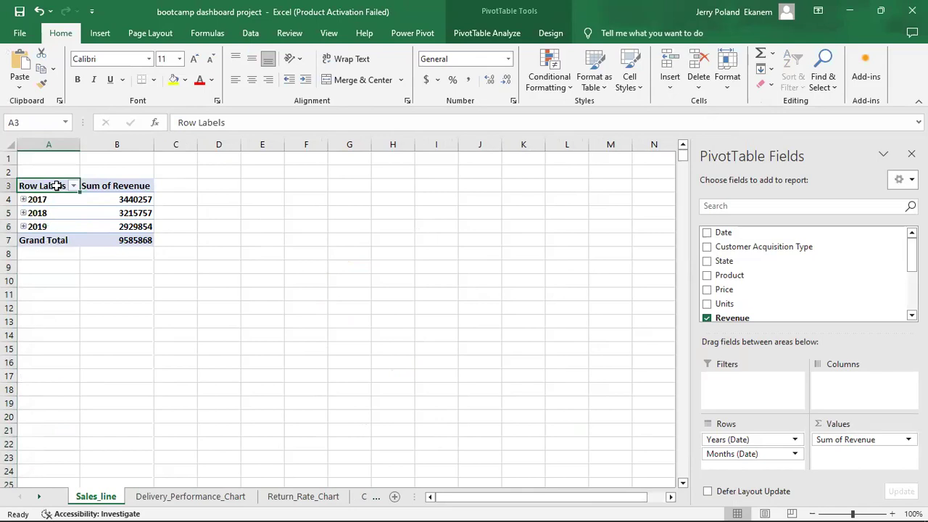
pyautogui.doubleClick(57, 185)
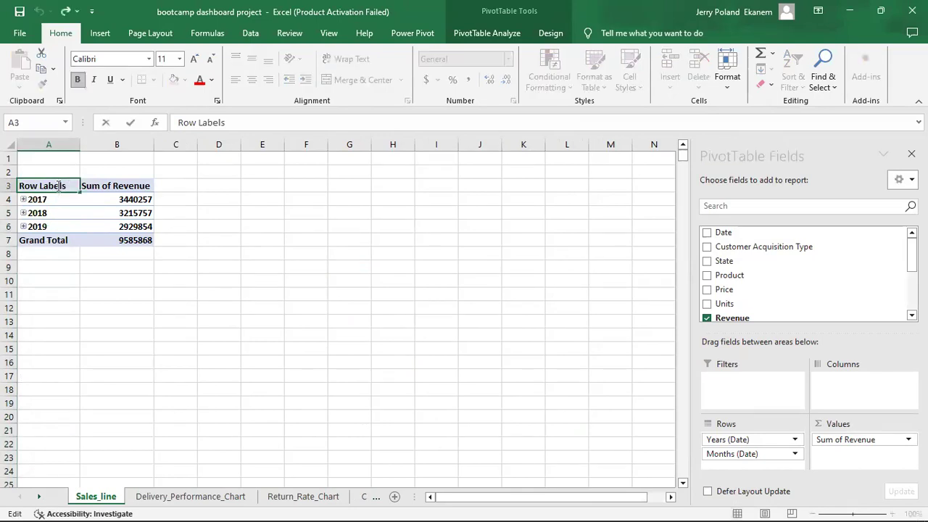
pyautogui.doubleClick(58, 186)
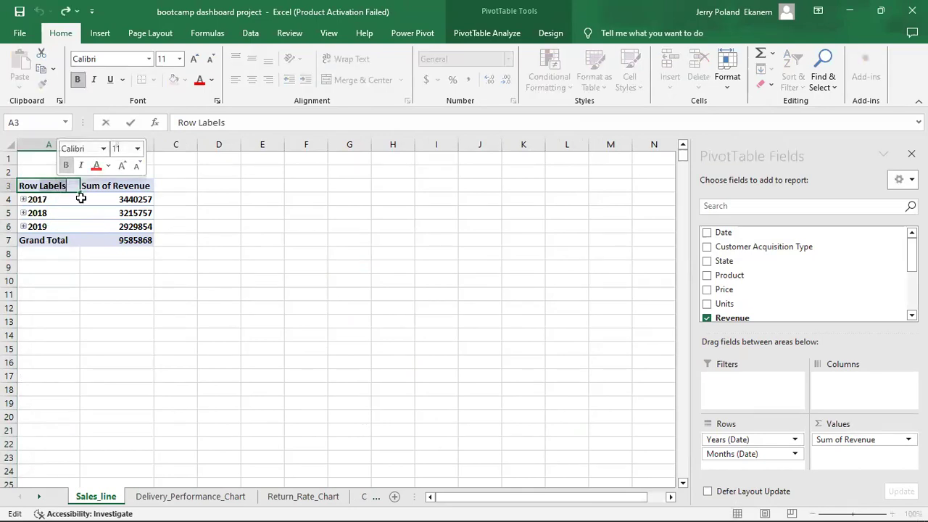
pyautogui.click(81, 199)
pyautogui.click(47, 186)
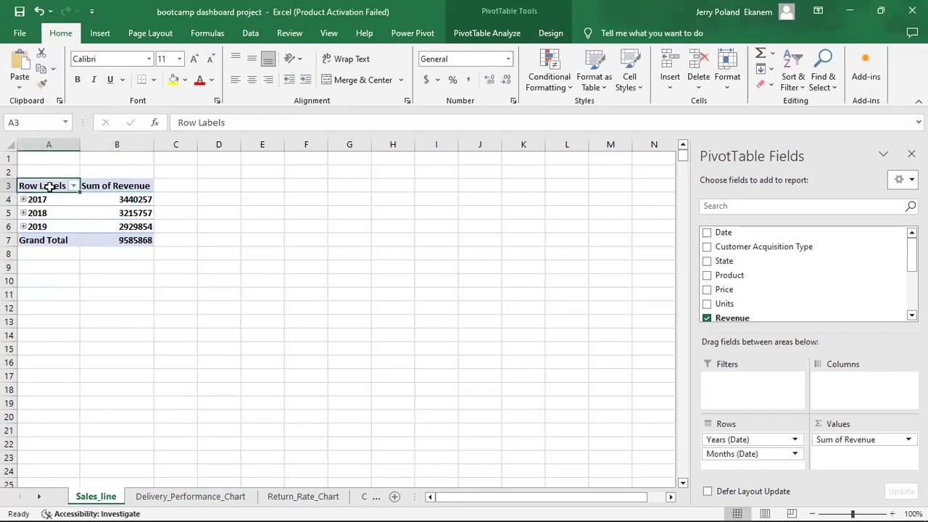
pyautogui.rightClick(51, 188)
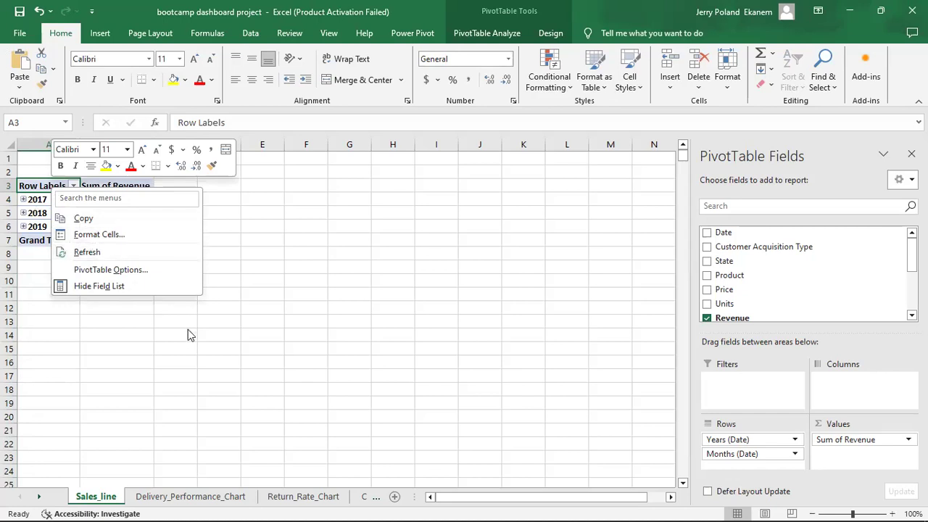
pyautogui.click(199, 497)
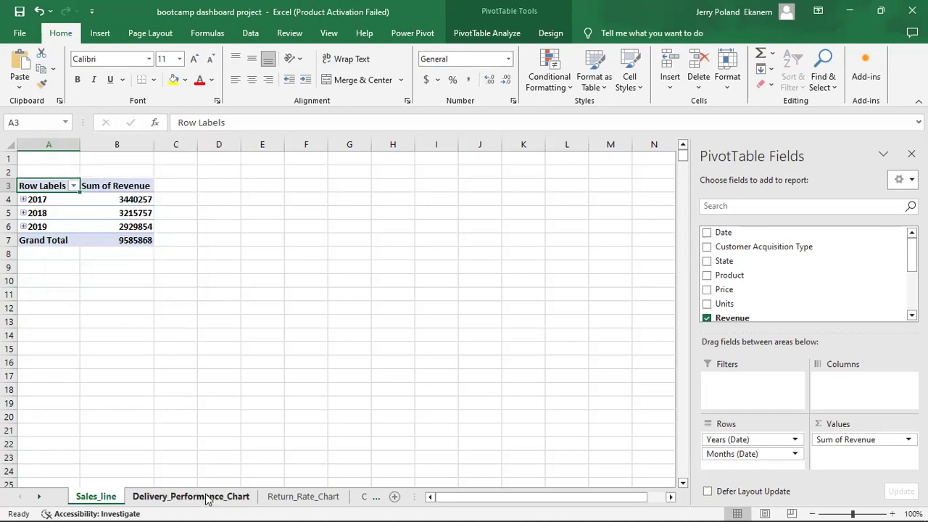
# Step through the Delivery_Performance_Chart, Return_Rate_Chart and Customer_Acquisition_Chart tabs to the Dashboard.
pyautogui.click(208, 498)
pyautogui.click(315, 499)
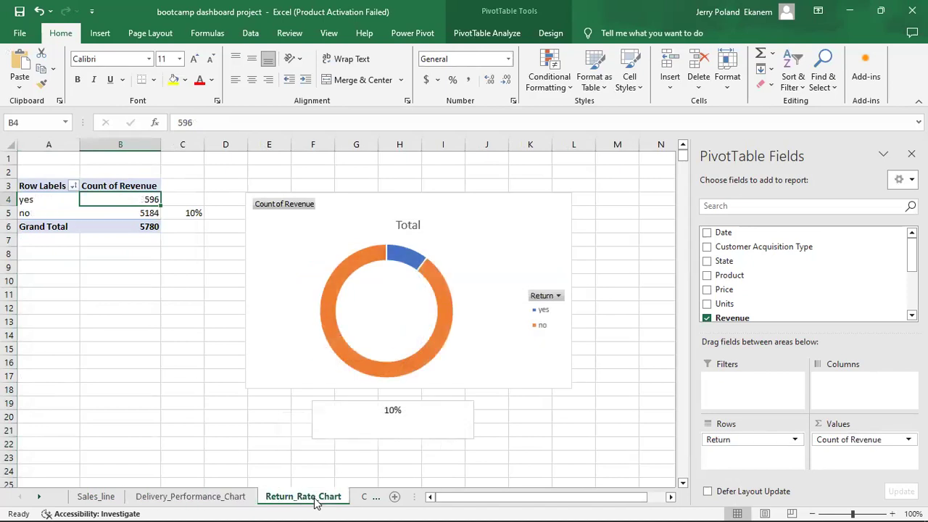
pyautogui.click(364, 497)
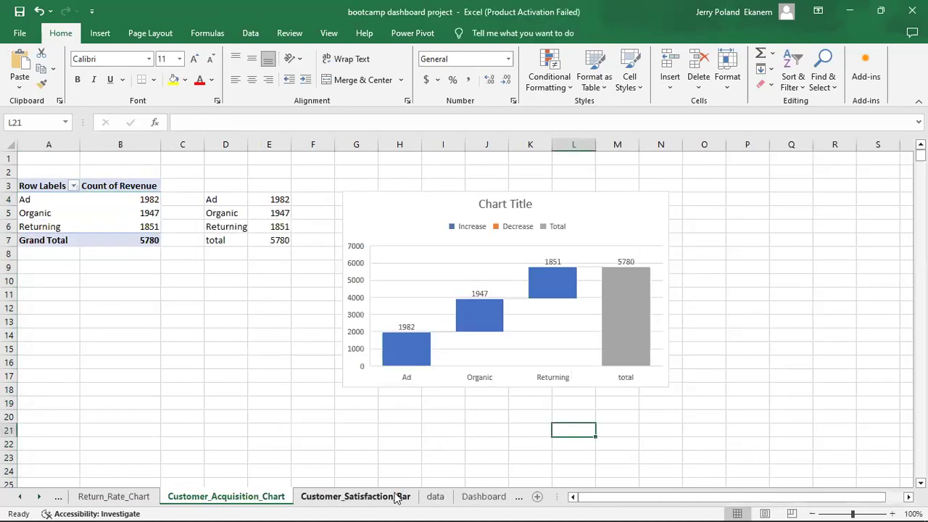
pyautogui.click(494, 499)
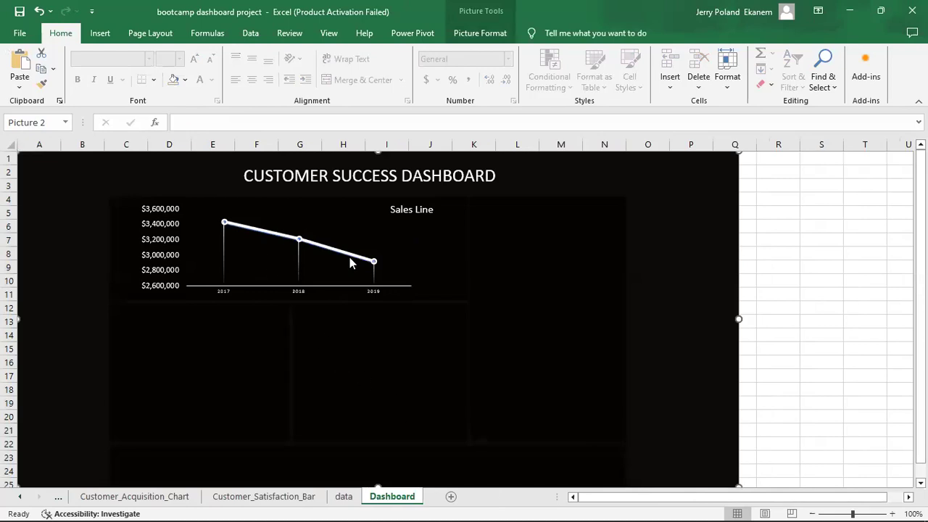
# Cycle through the Return_Rate_Chart, Customer_Acquisition_Chart and Sales_line tabs, landing on Delivery_Performance_Chart.
pyautogui.moveTo(355, 264)
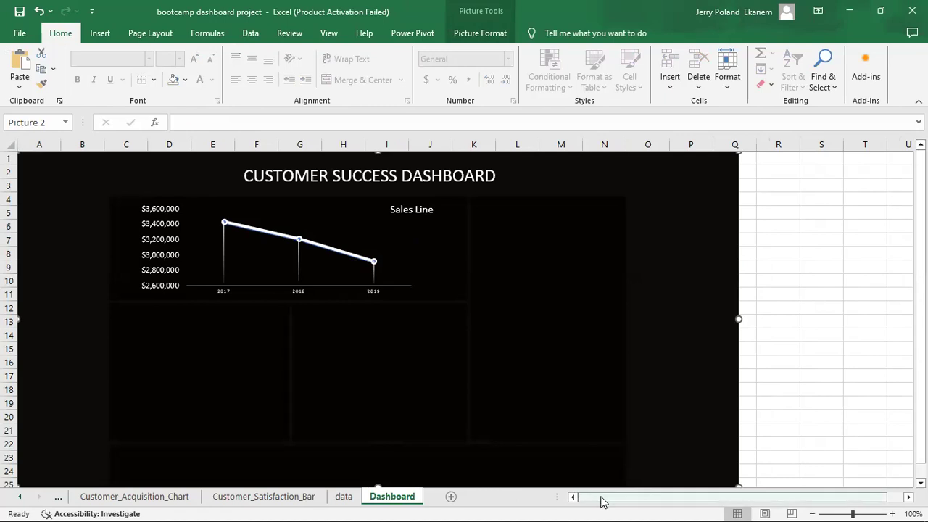
pyautogui.click(59, 500)
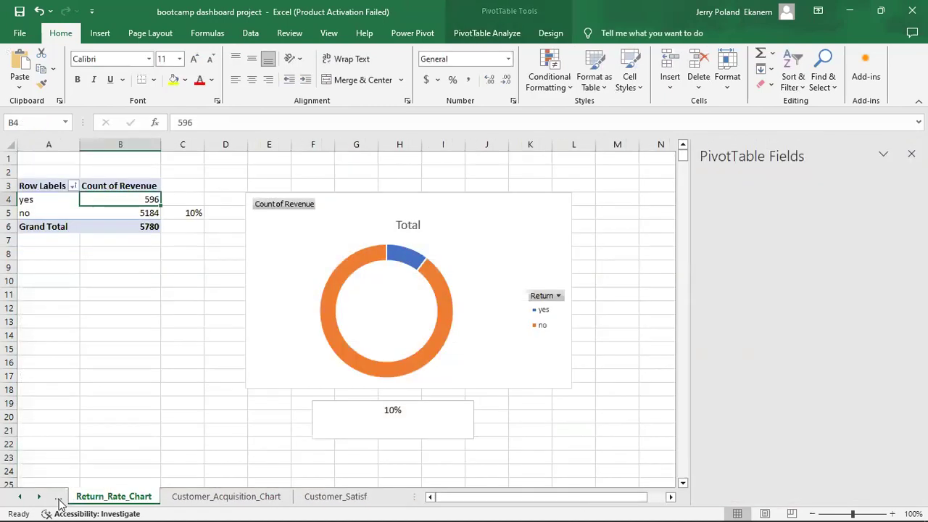
pyautogui.click(59, 499)
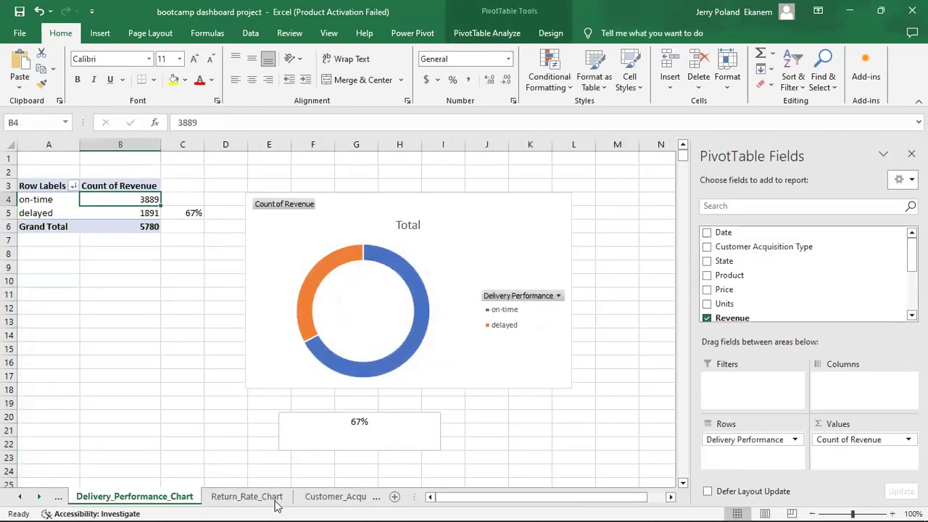
pyautogui.click(349, 499)
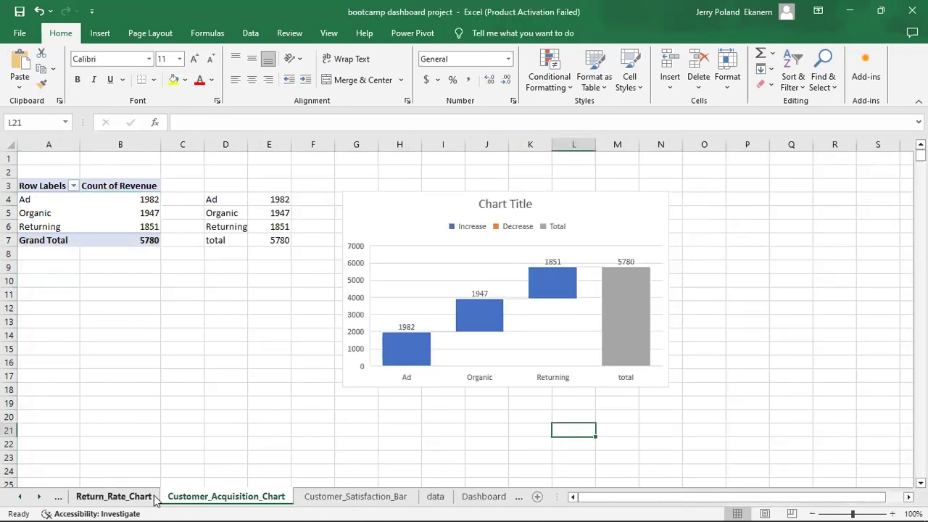
pyautogui.click(115, 496)
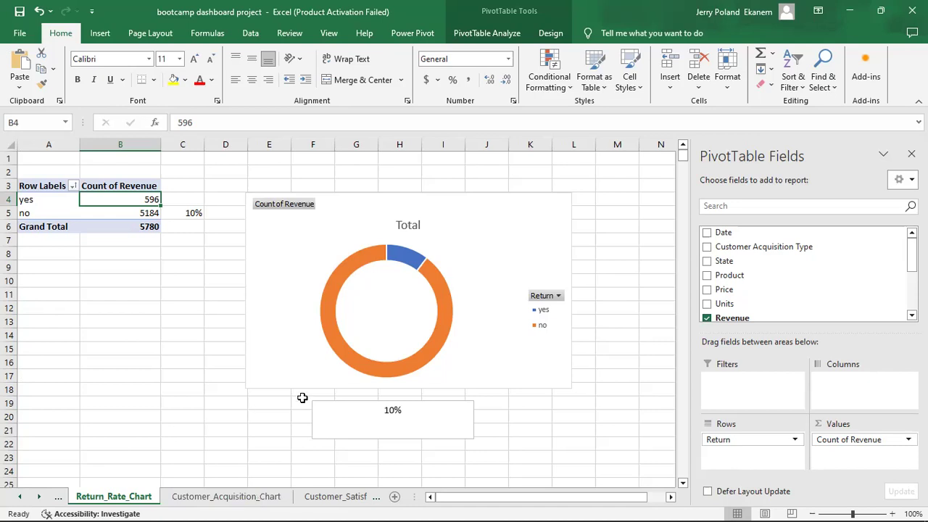
pyautogui.click(58, 498)
pyautogui.click(58, 498)
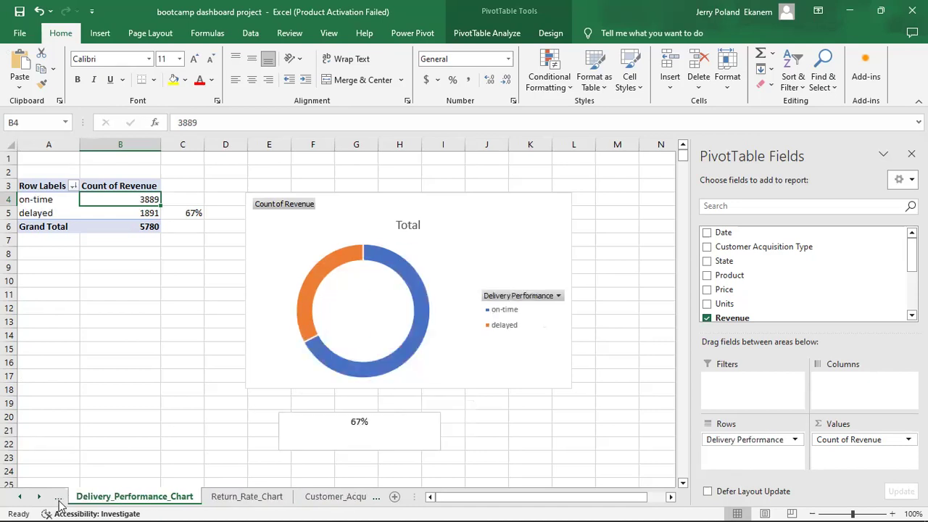
pyautogui.click(58, 500)
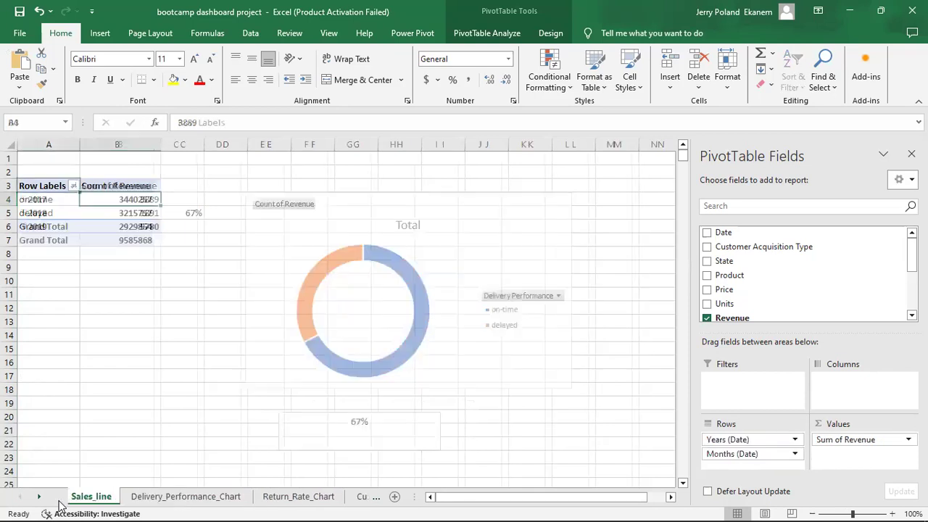
pyautogui.click(174, 500)
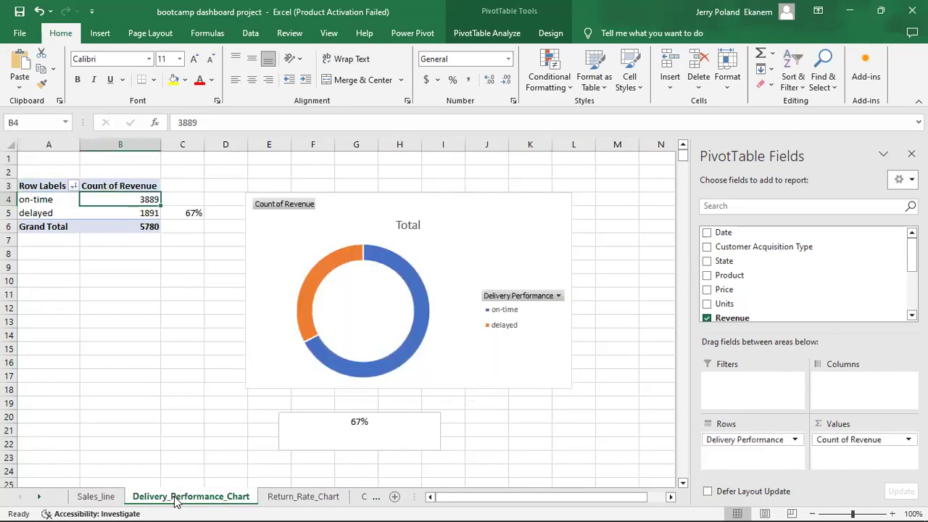
# Cut the delivery donut chart and 67% text box and paste them onto the Dashboard sheet.
pyautogui.click(464, 346)
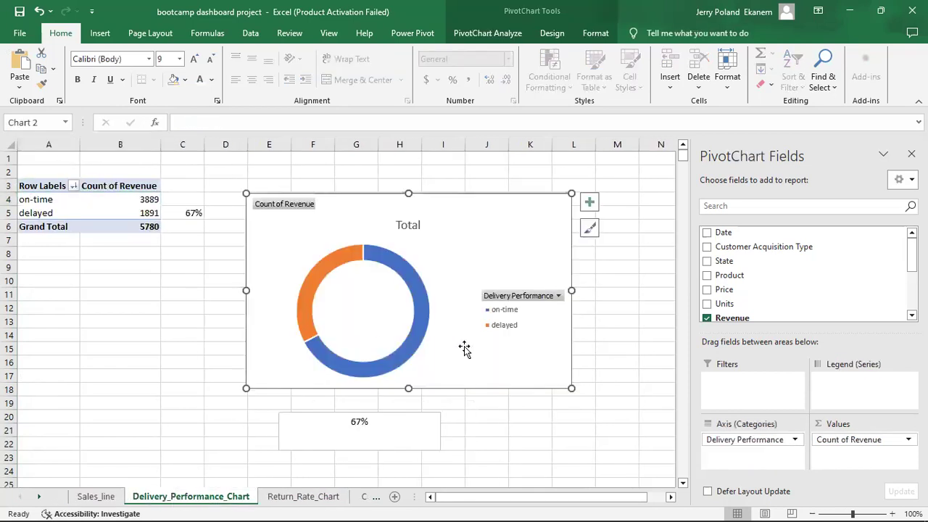
pyautogui.click(410, 416)
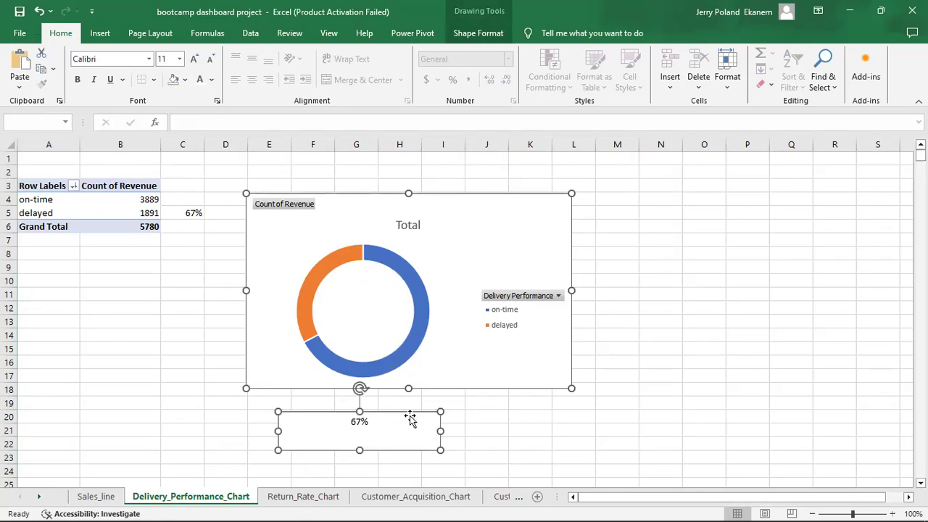
pyautogui.press('Delete')
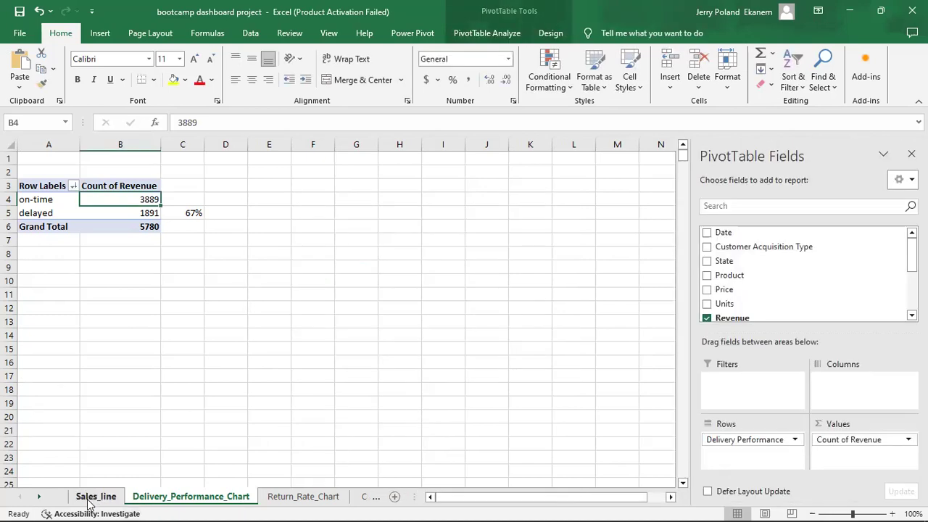
pyautogui.click(365, 498)
pyautogui.click(377, 499)
pyautogui.click(487, 500)
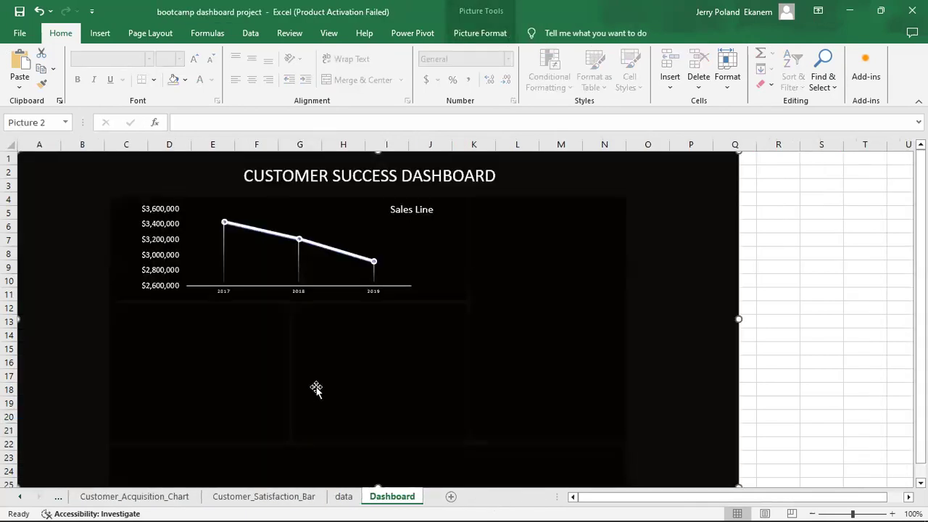
pyautogui.hotkey('ctrl', 'v')
# Shrink the donut chart, move it down-left, and place the percentage text box at rows 16–17.
pyautogui.moveTo(253, 198); pyautogui.dragTo(427, 233)
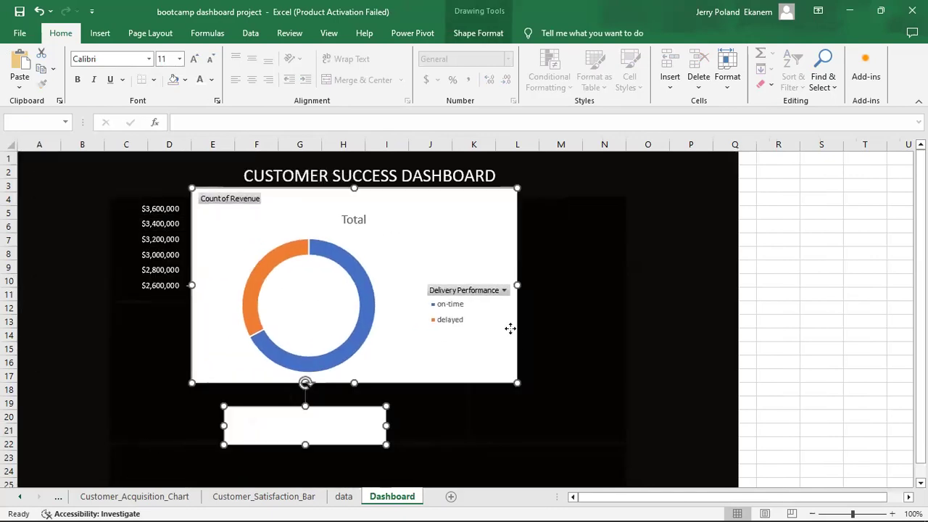
pyautogui.moveTo(516, 382); pyautogui.dragTo(345, 314)
pyautogui.moveTo(309, 206); pyautogui.dragTo(286, 243)
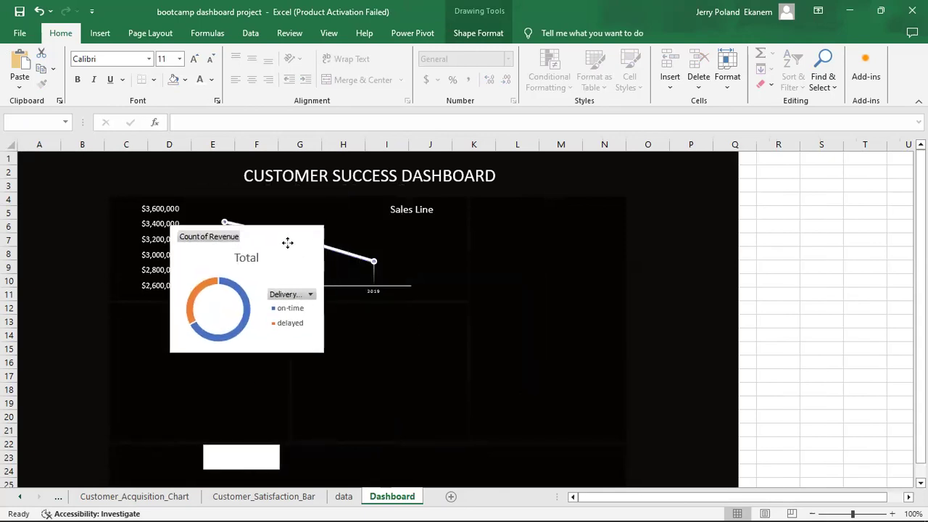
pyautogui.click(356, 407)
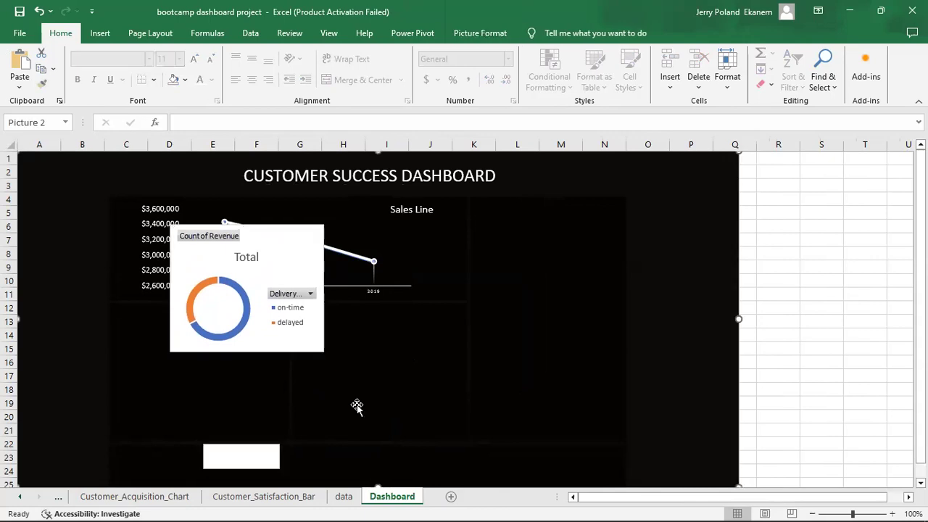
pyautogui.click(254, 453)
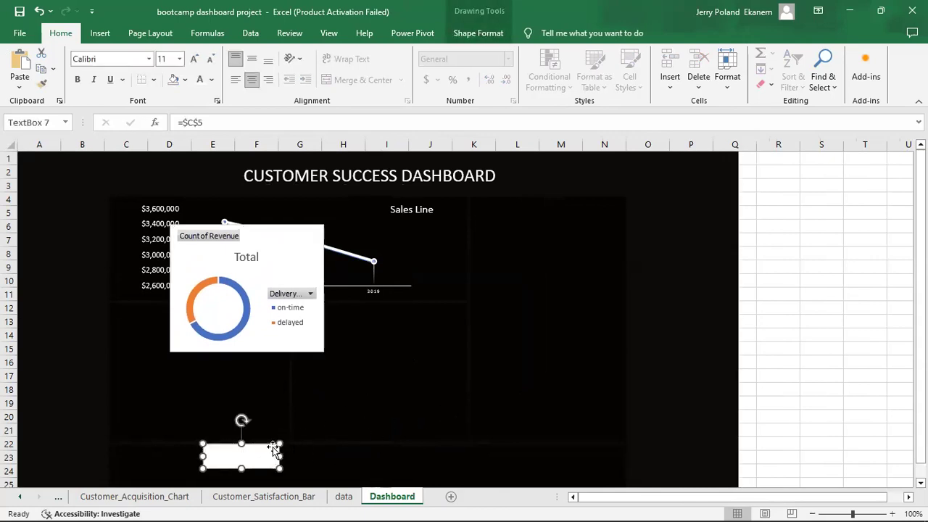
pyautogui.moveTo(270, 453); pyautogui.dragTo(485, 368)
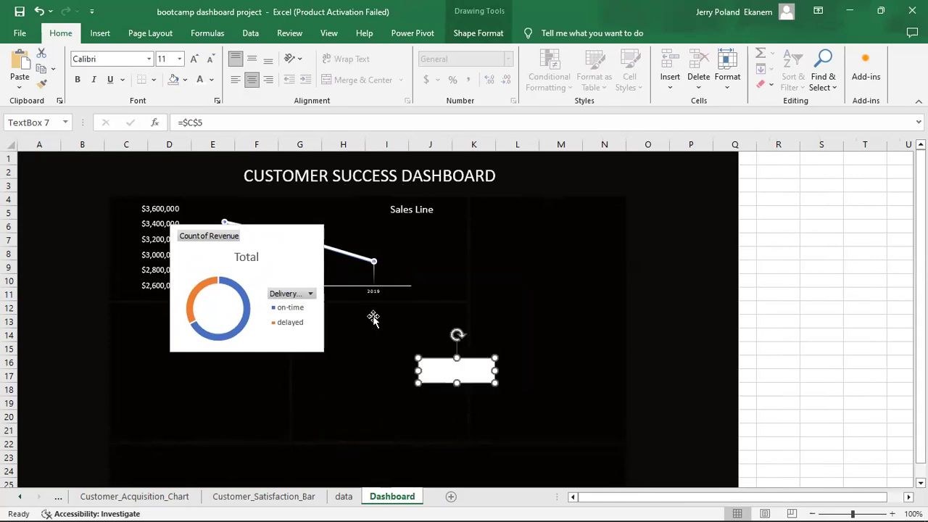
pyautogui.doubleClick(302, 238)
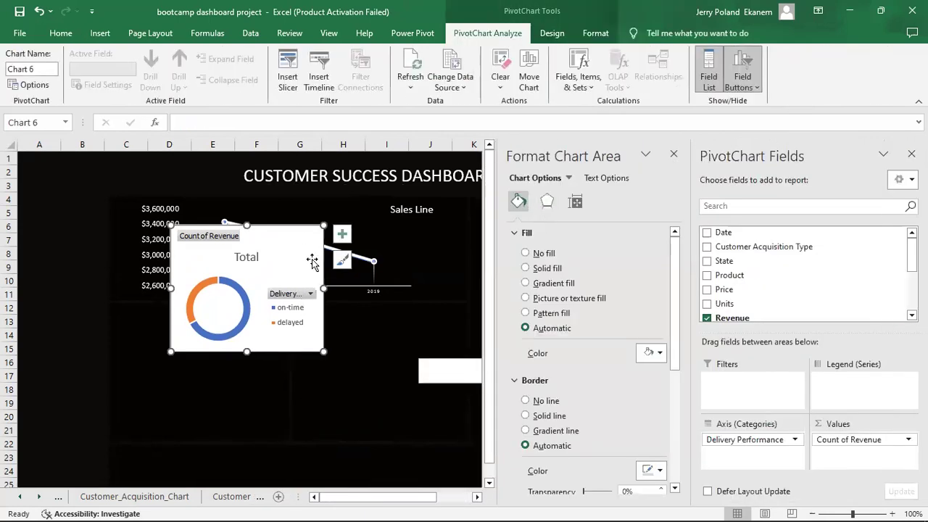
# Place the donut below the Sales Line chart, make its background transparent, and delete its legend.
pyautogui.moveTo(300, 235); pyautogui.dragTo(287, 310)
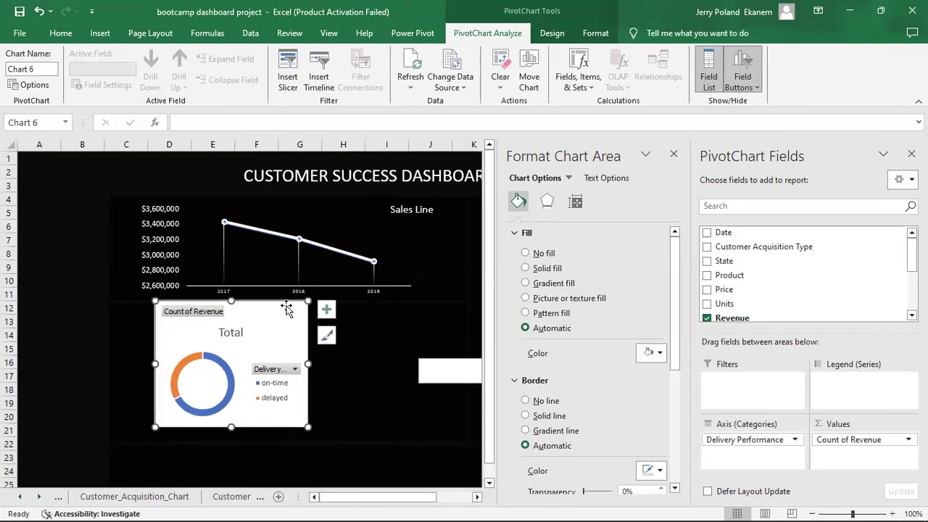
pyautogui.click(526, 253)
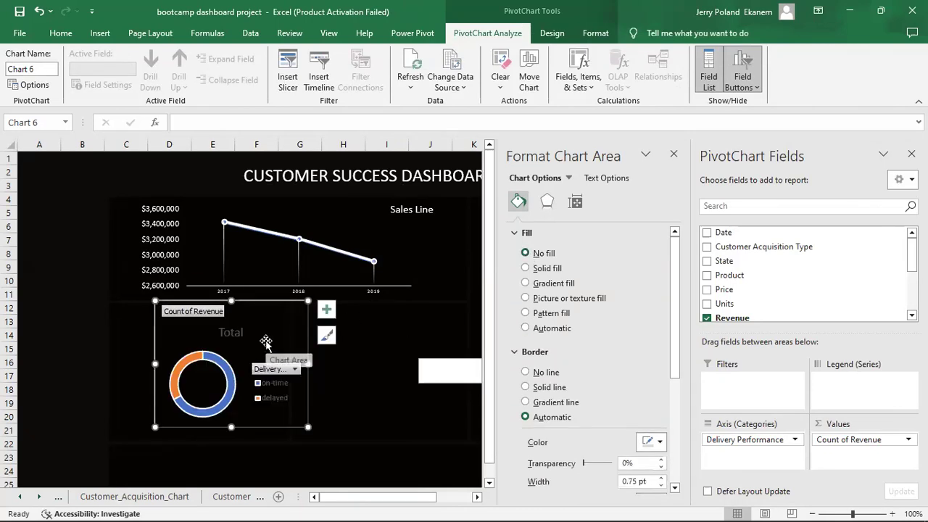
pyautogui.click(294, 369)
pyautogui.click(281, 389)
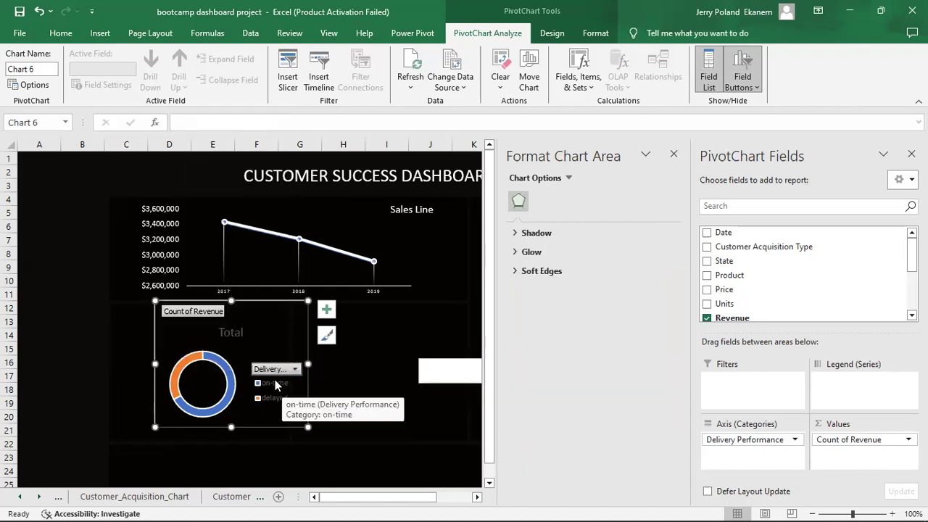
pyautogui.click(275, 384)
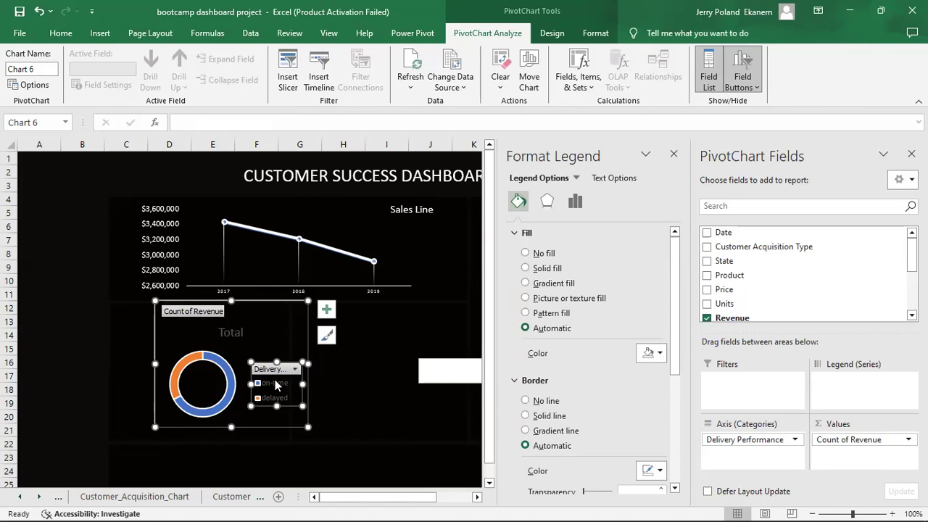
pyautogui.press('Delete')
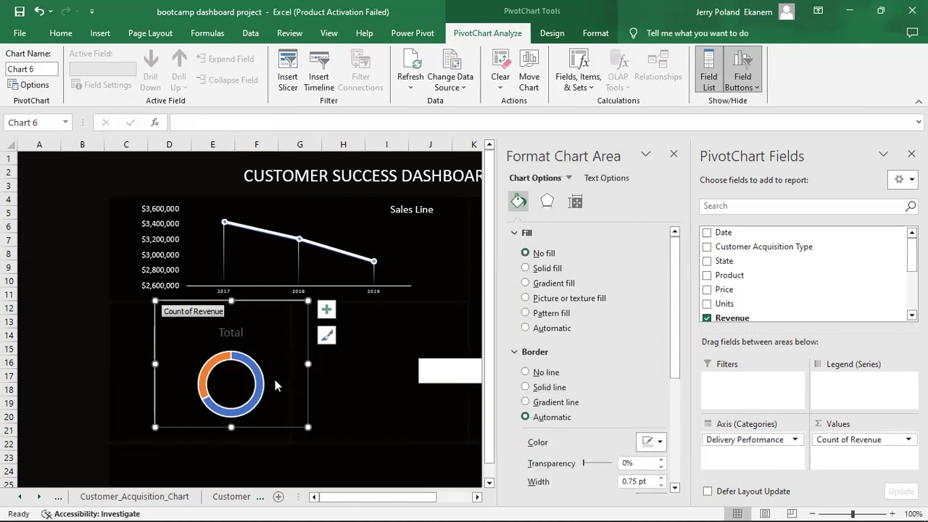
# Delete the 'Total' title, hide all field buttons on the chart, and shrink the donut.
pyautogui.click(226, 332)
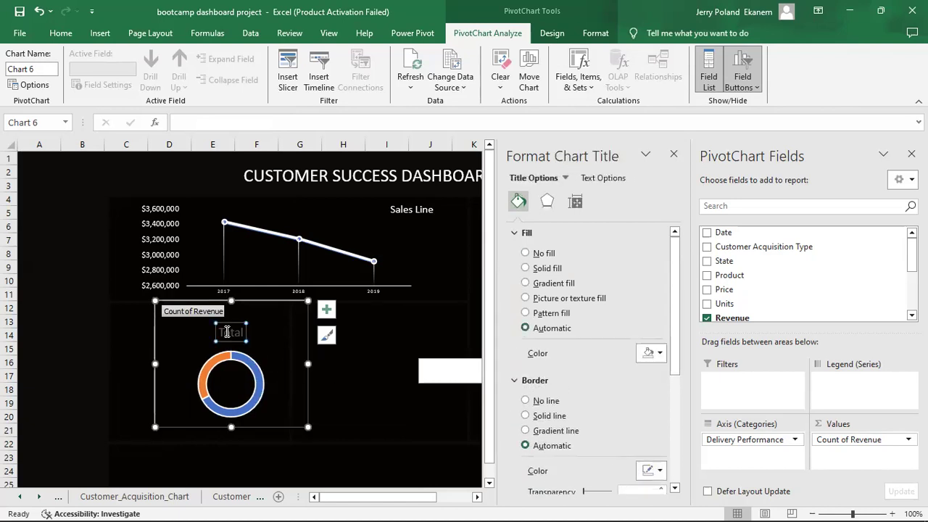
pyautogui.press('Delete')
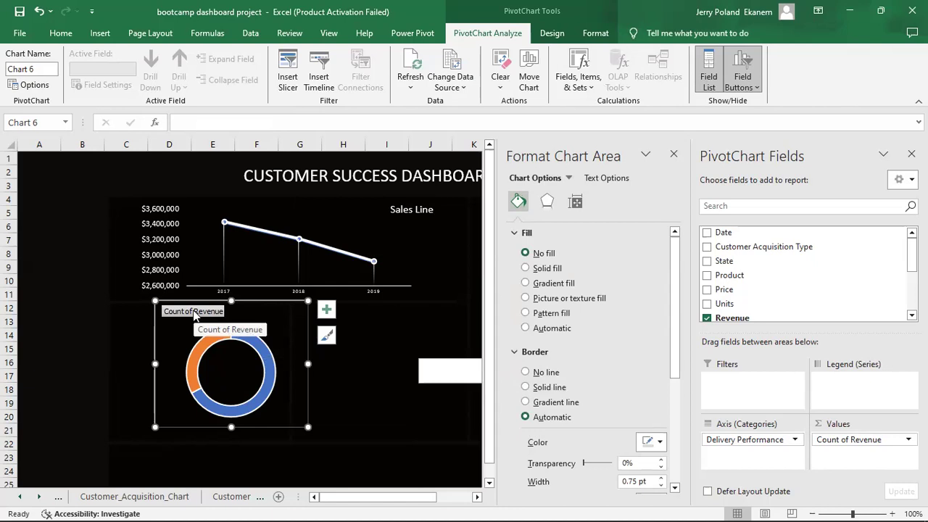
pyautogui.rightClick(194, 313)
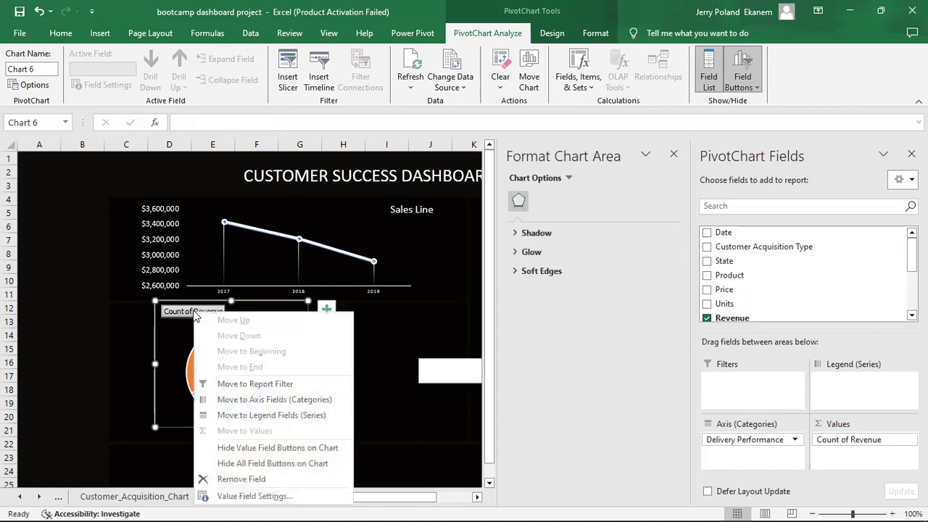
pyautogui.click(246, 463)
pyautogui.moveTo(308, 427); pyautogui.dragTo(248, 392)
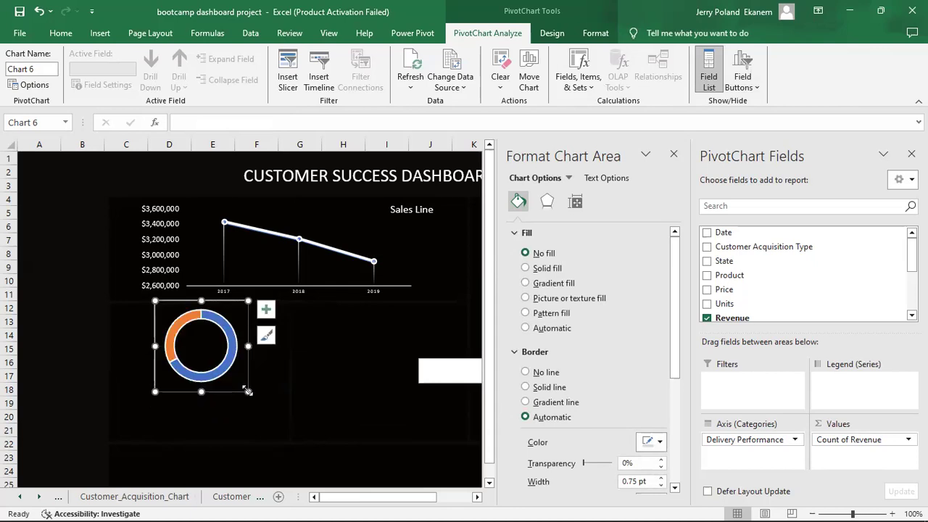
# Resize the donut into a compact ring and nudge it into the lower-left panel under Sales Line.
pyautogui.click(229, 317)
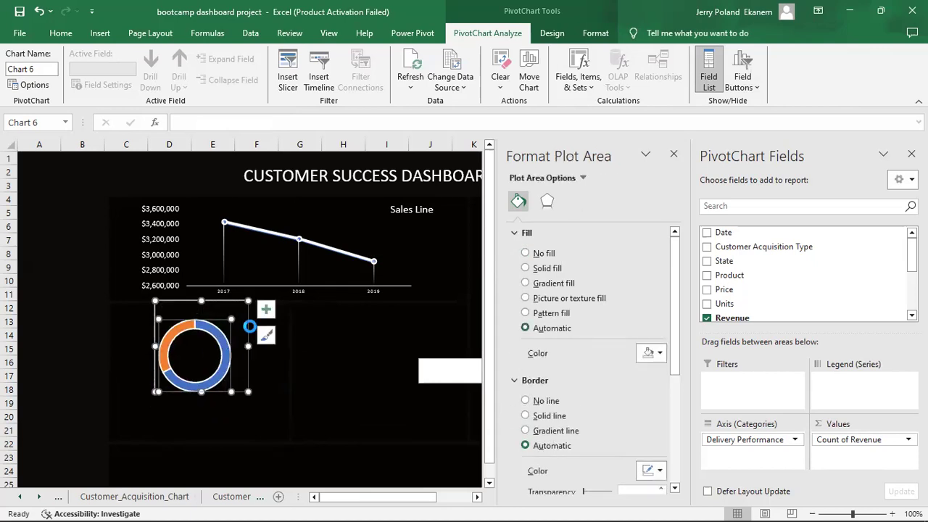
pyautogui.moveTo(246, 319); pyautogui.dragTo(237, 339)
pyautogui.moveTo(241, 411); pyautogui.dragTo(227, 394)
pyautogui.moveTo(218, 330); pyautogui.dragTo(187, 340)
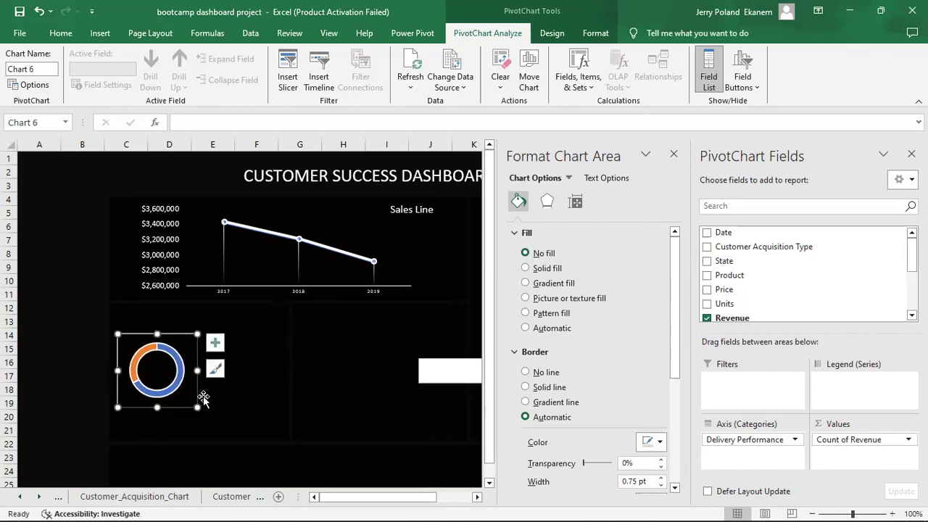
pyautogui.moveTo(185, 398); pyautogui.dragTo(185, 398)
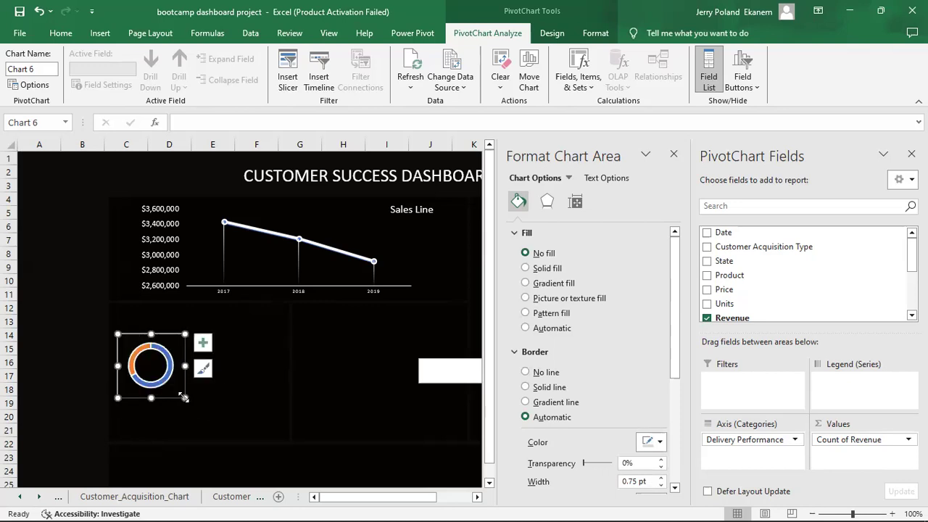
pyautogui.moveTo(179, 344); pyautogui.dragTo(181, 352)
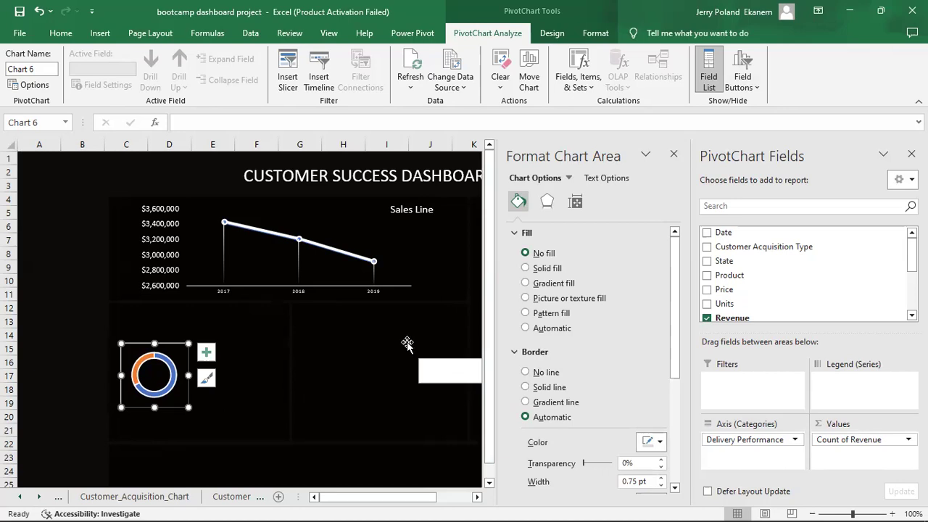
# Move the white text box beside the donut and link it to =Delivery_Performance_Chart!C5, showing 67%.
pyautogui.click(372, 333)
pyautogui.click(441, 358)
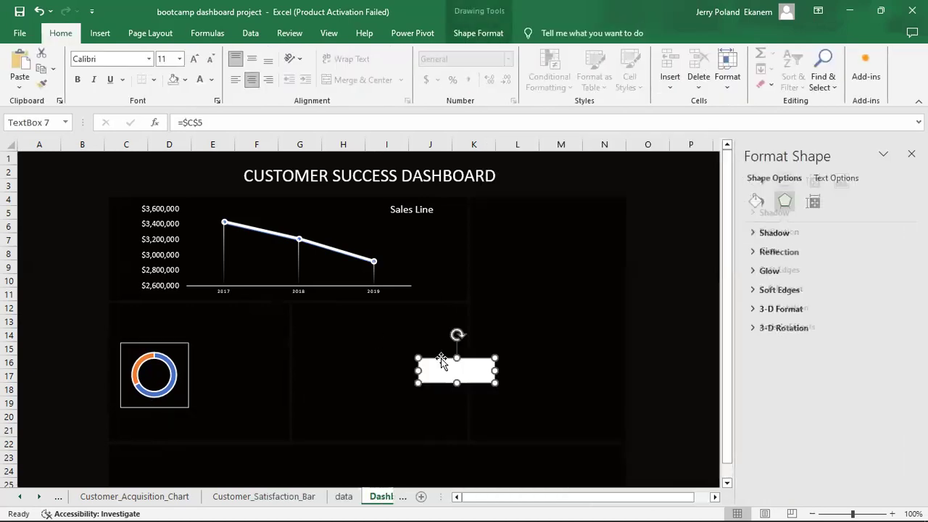
pyautogui.moveTo(440, 358)
pyautogui.mouseDown()
pyautogui.moveTo(169, 391)
pyautogui.moveTo(246, 390)
pyautogui.mouseUp()
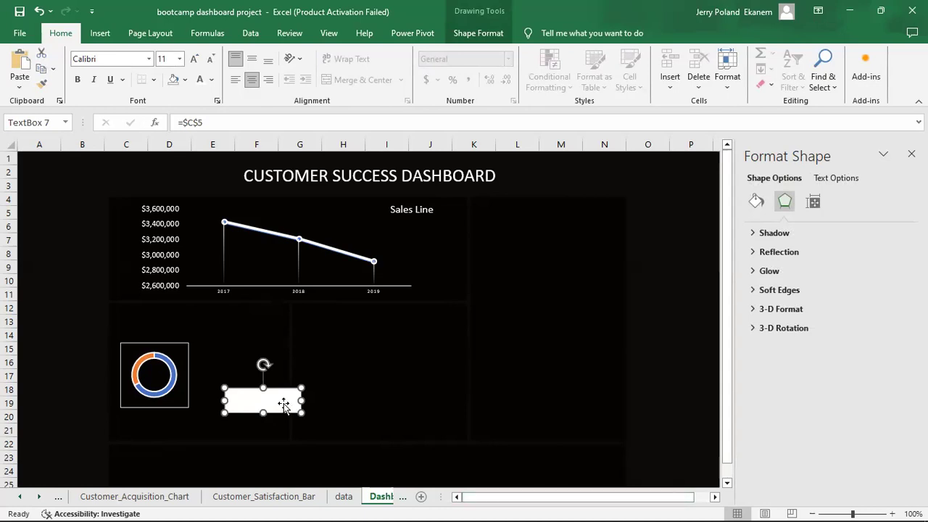
pyautogui.click(210, 128)
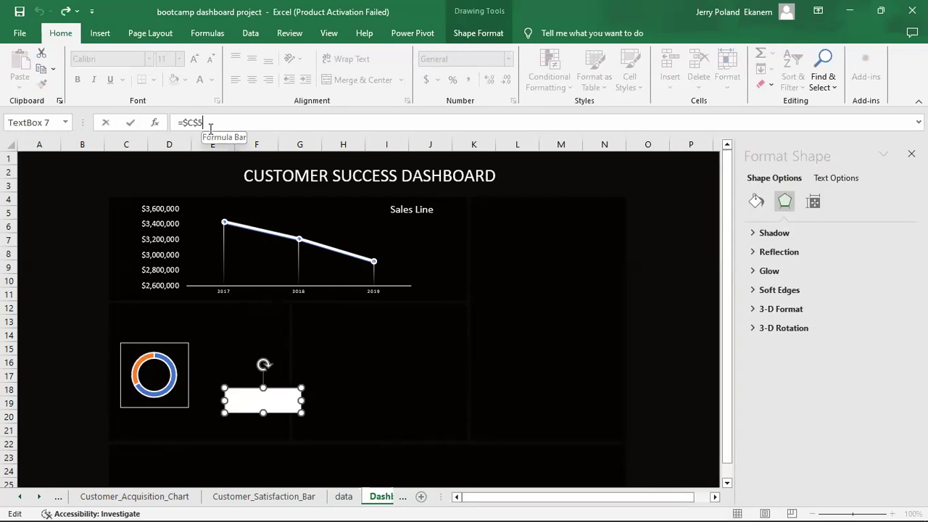
pyautogui.press('BackSpace')
pyautogui.press('BackSpace')
pyautogui.press('BackSpace')
pyautogui.press('BackSpace')
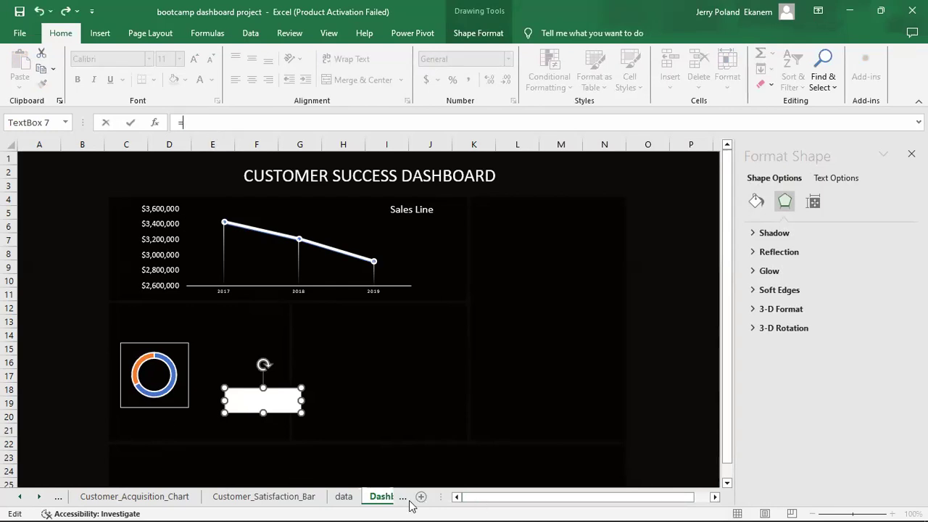
pyautogui.click(58, 497)
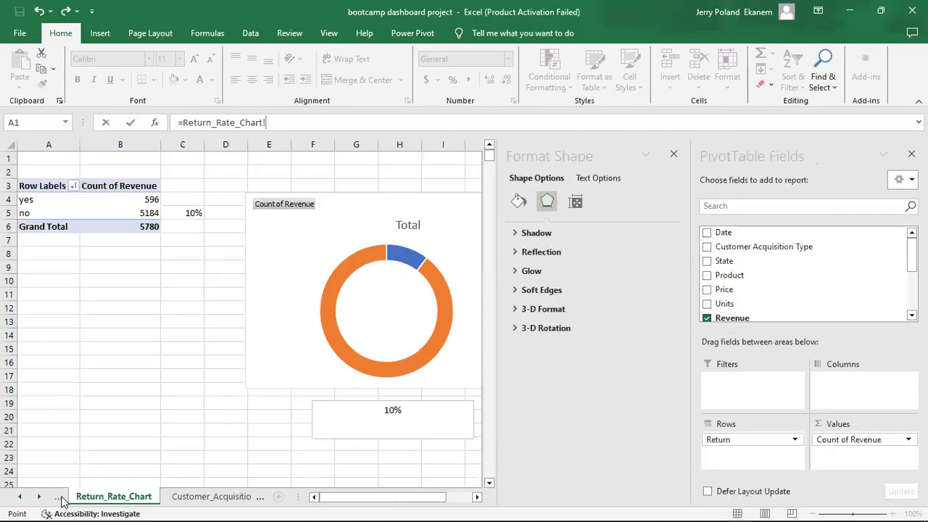
pyautogui.click(58, 497)
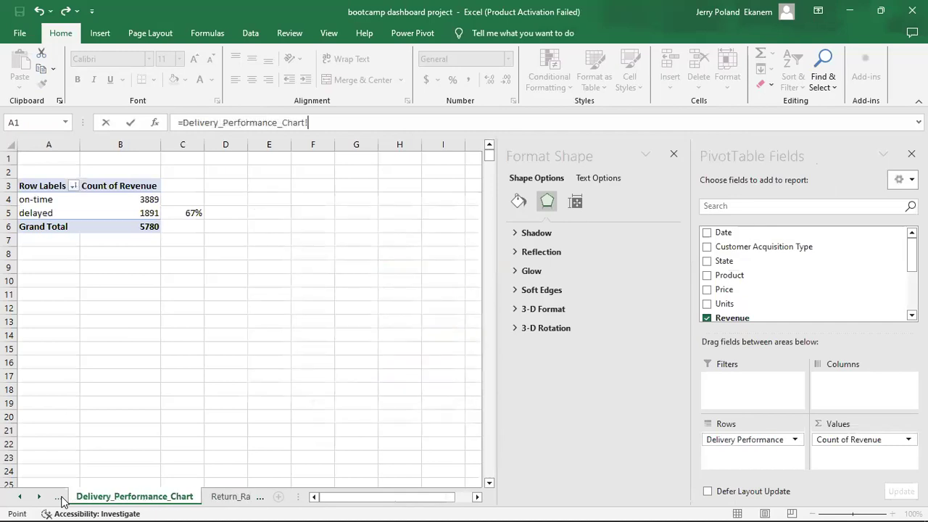
pyautogui.click(190, 212)
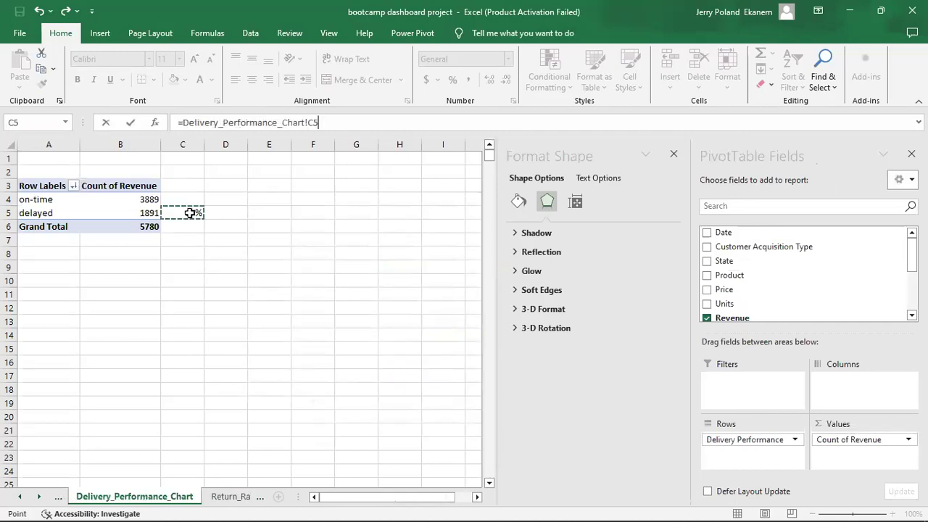
pyautogui.press('Return')
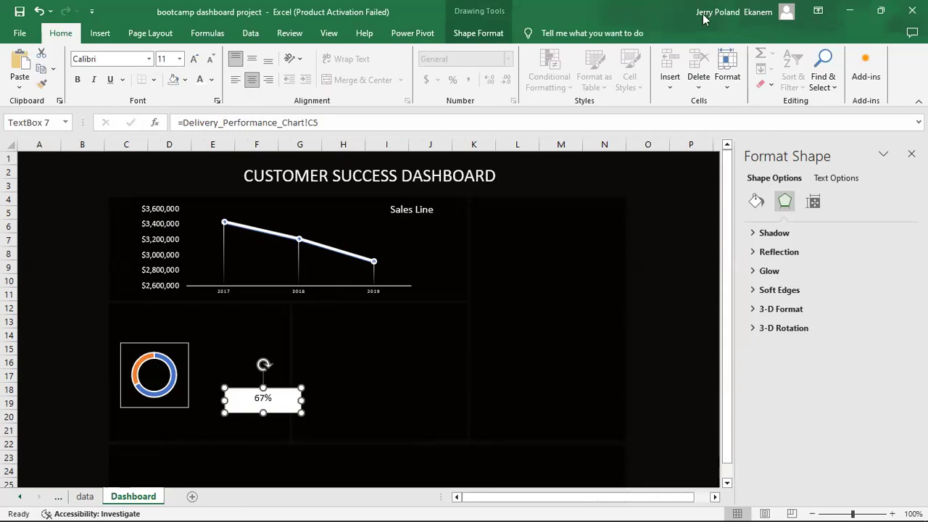
# Set the 67% text box's shape fill to No fill.
pyautogui.rightClick(271, 393)
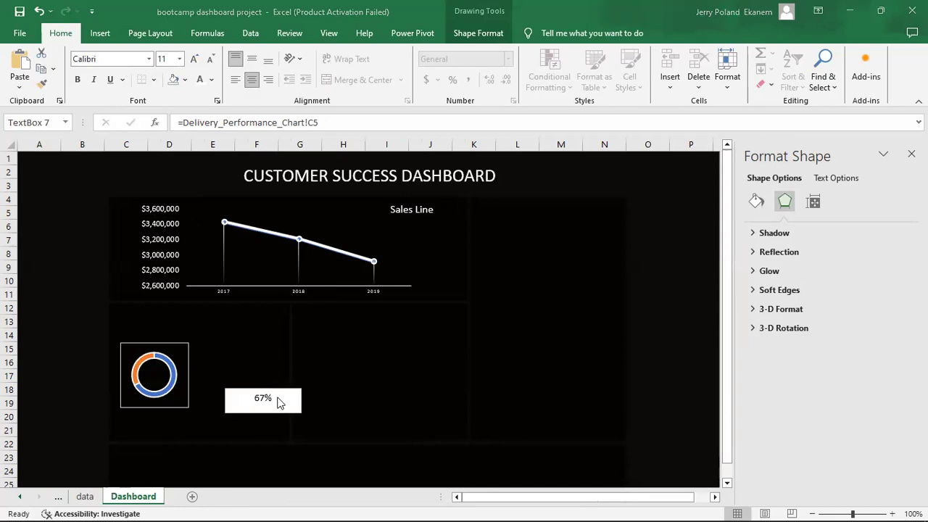
pyautogui.click(279, 403)
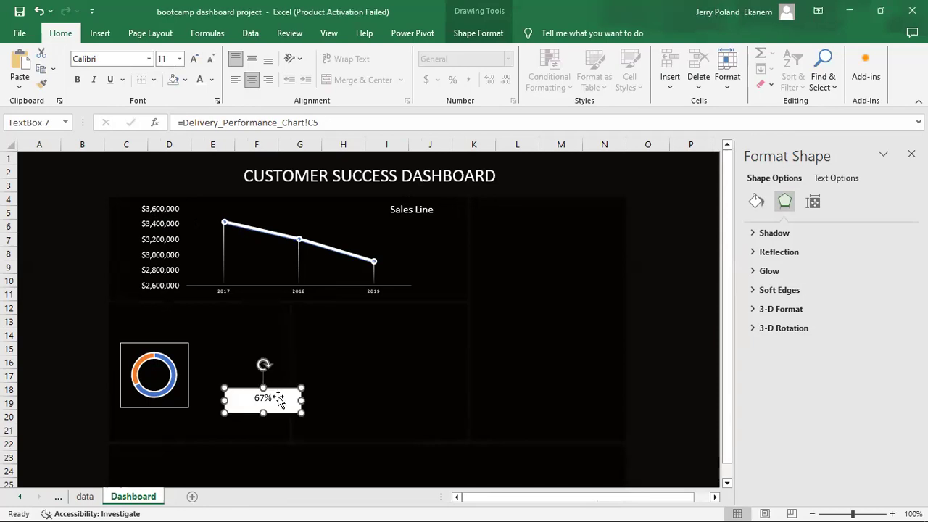
pyautogui.click(755, 202)
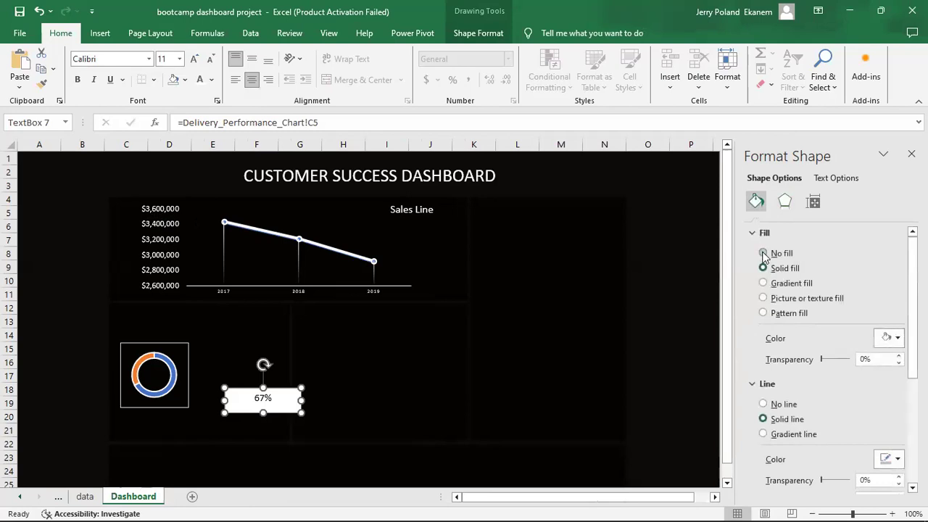
pyautogui.click(762, 255)
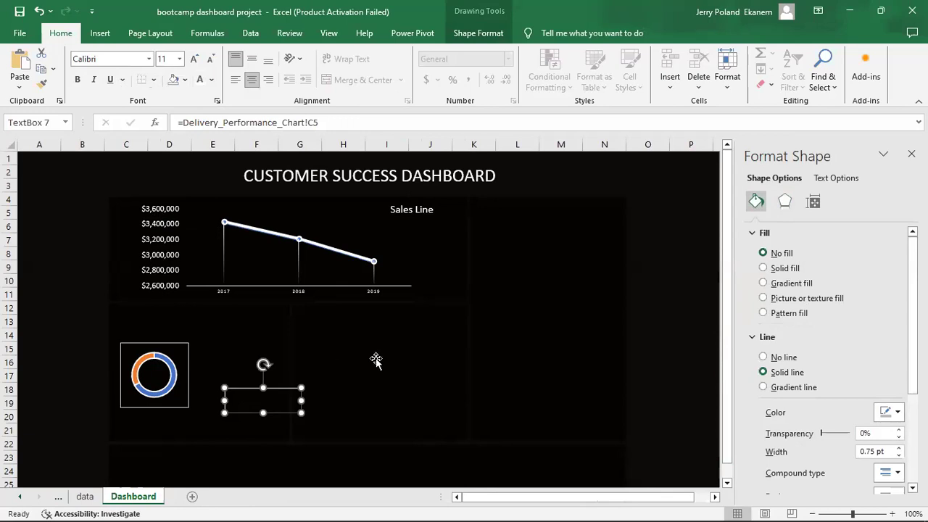
# Make the 67% text fill white and drag the box onto the donut's centre.
pyautogui.click(825, 178)
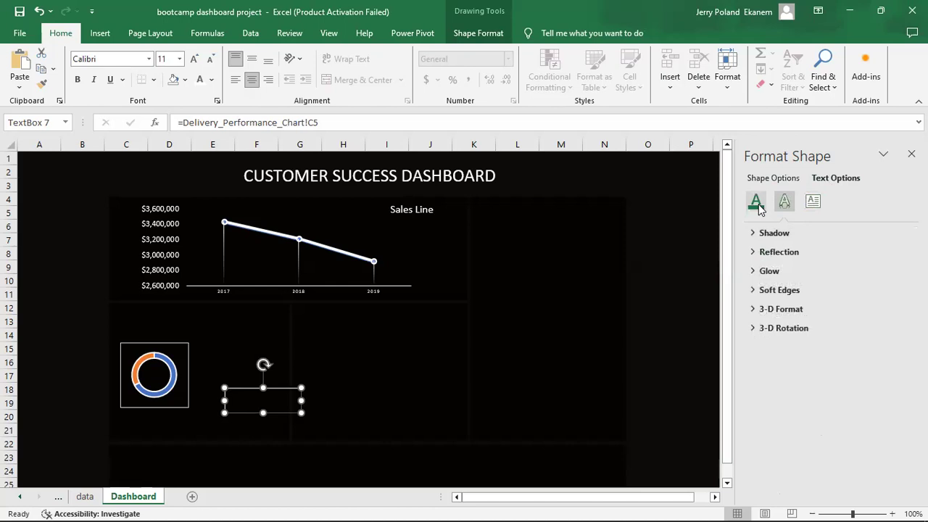
pyautogui.click(756, 201)
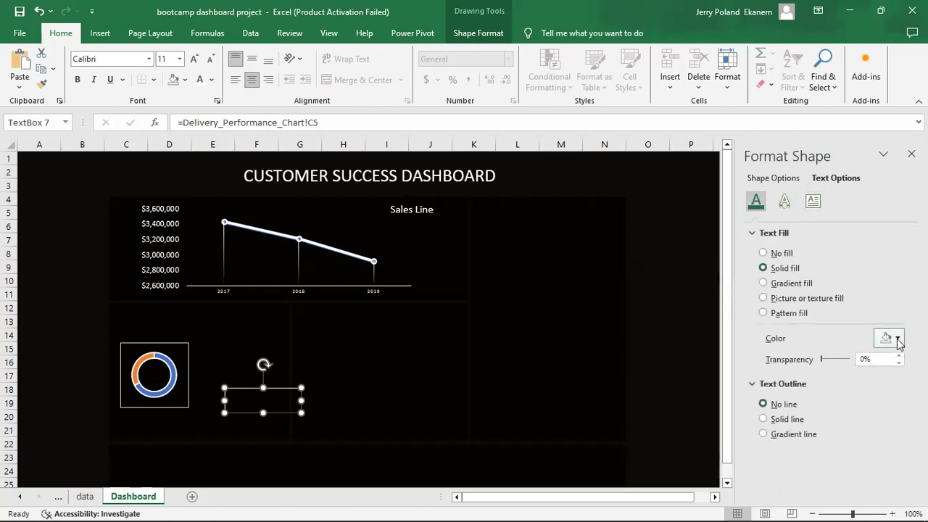
pyautogui.click(896, 339)
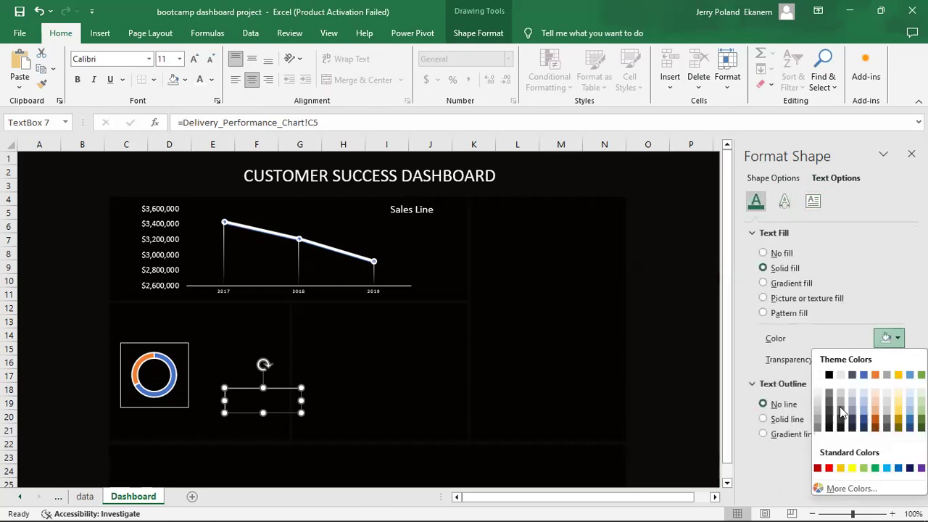
pyautogui.click(817, 375)
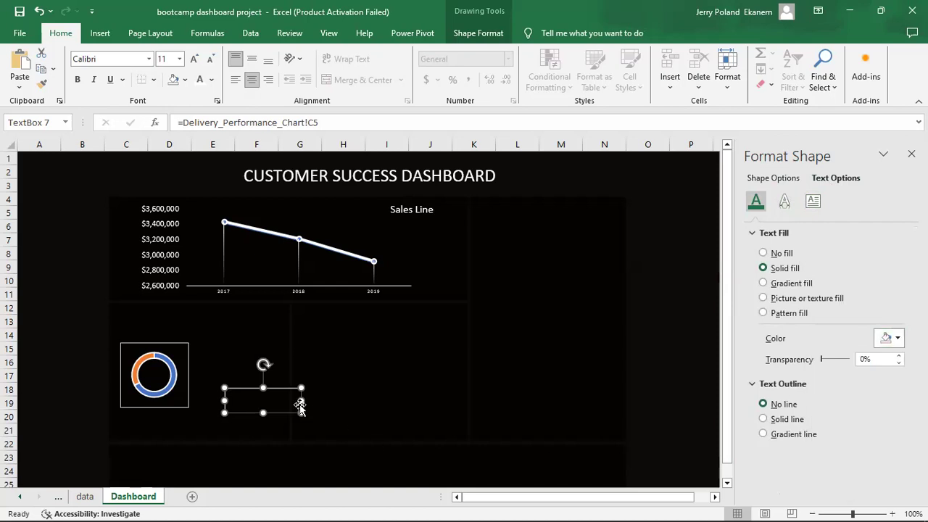
pyautogui.moveTo(262, 391); pyautogui.dragTo(179, 372)
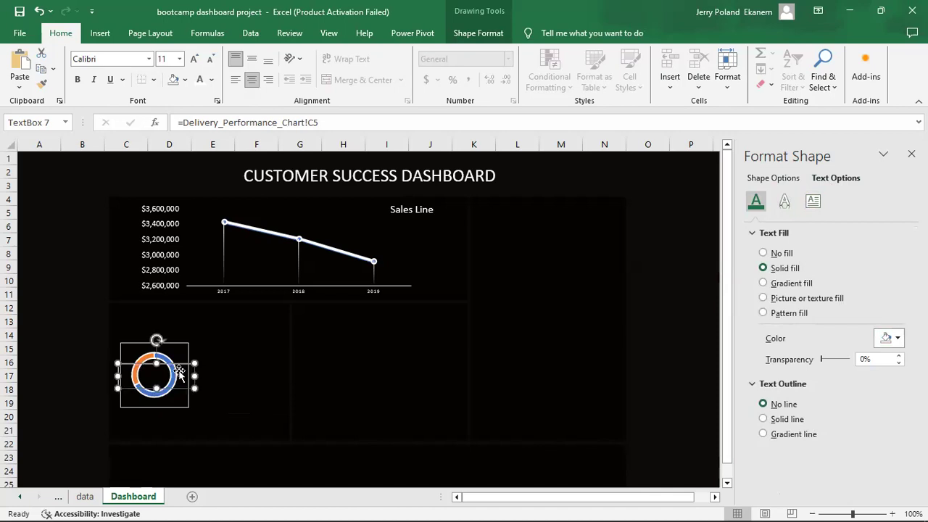
# Set the 67% font colour to white and give the label's outline No line.
pyautogui.click(210, 79)
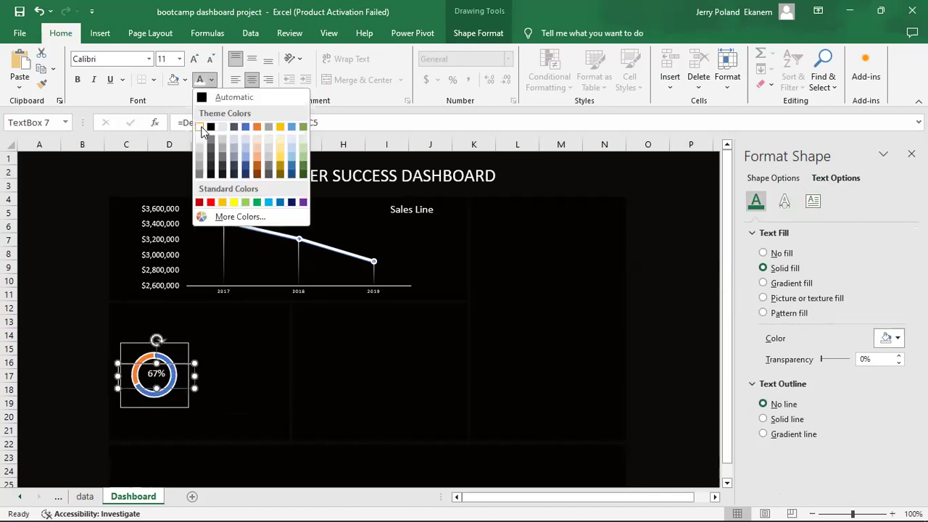
pyautogui.click(202, 127)
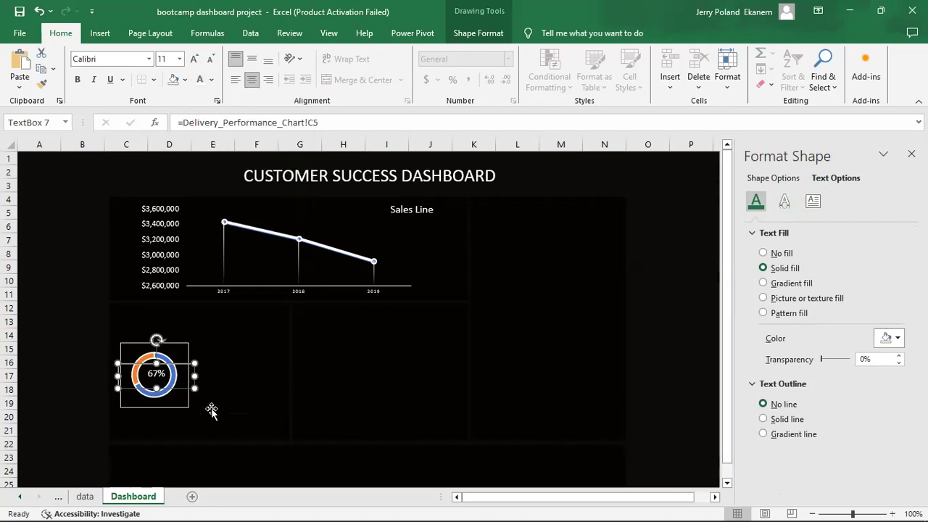
pyautogui.click(222, 410)
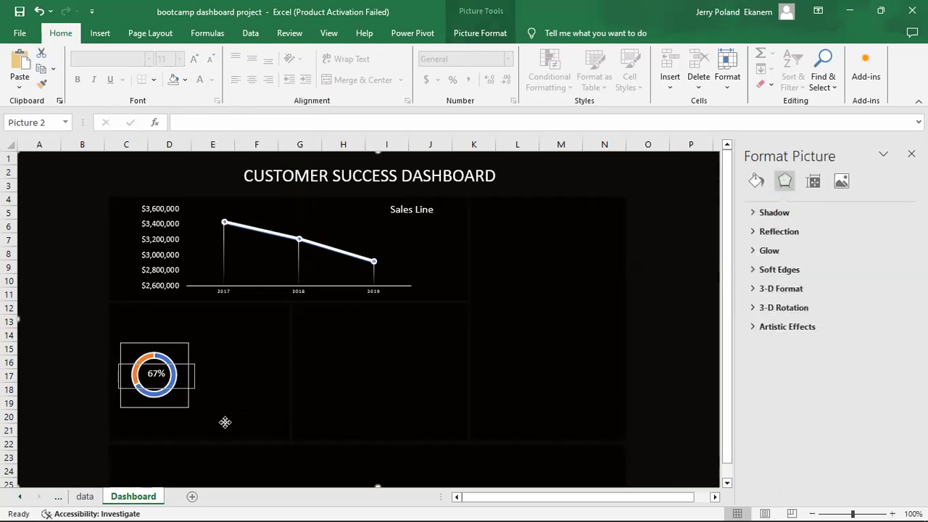
pyautogui.click(197, 389)
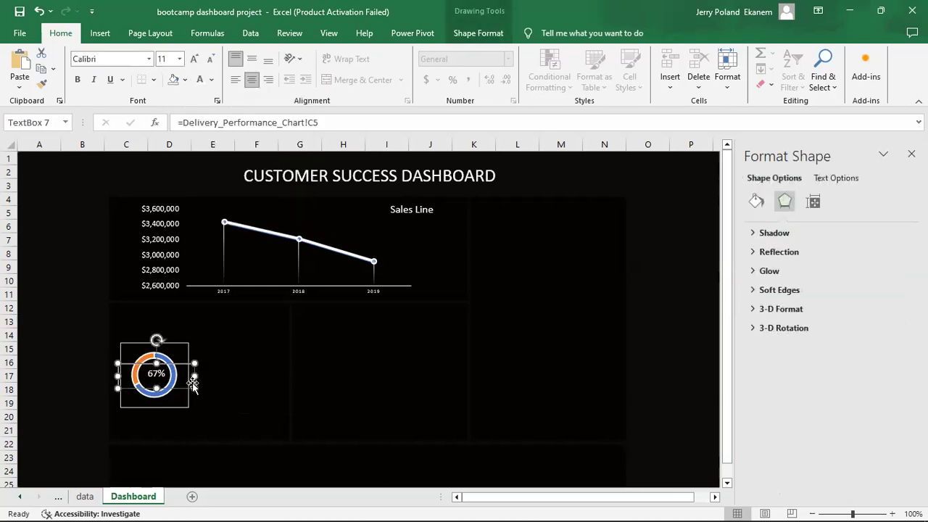
pyautogui.click(756, 200)
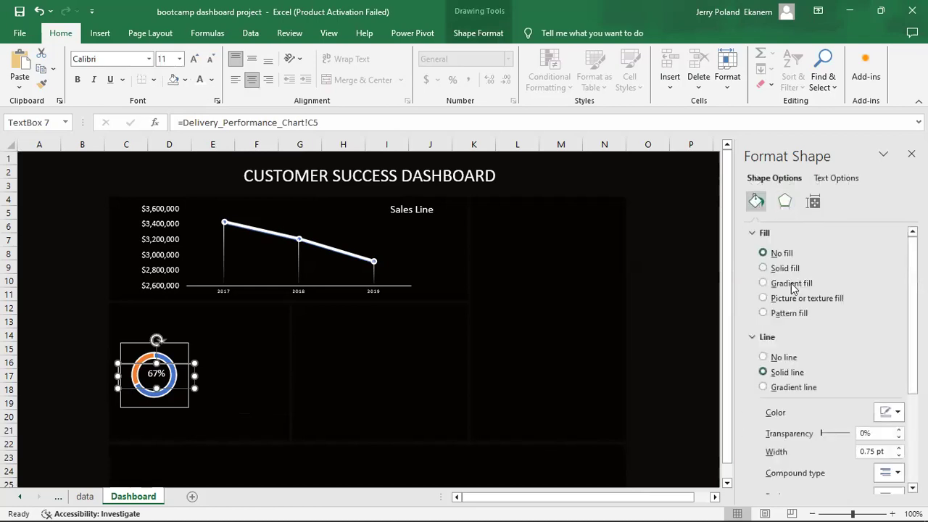
pyautogui.click(762, 357)
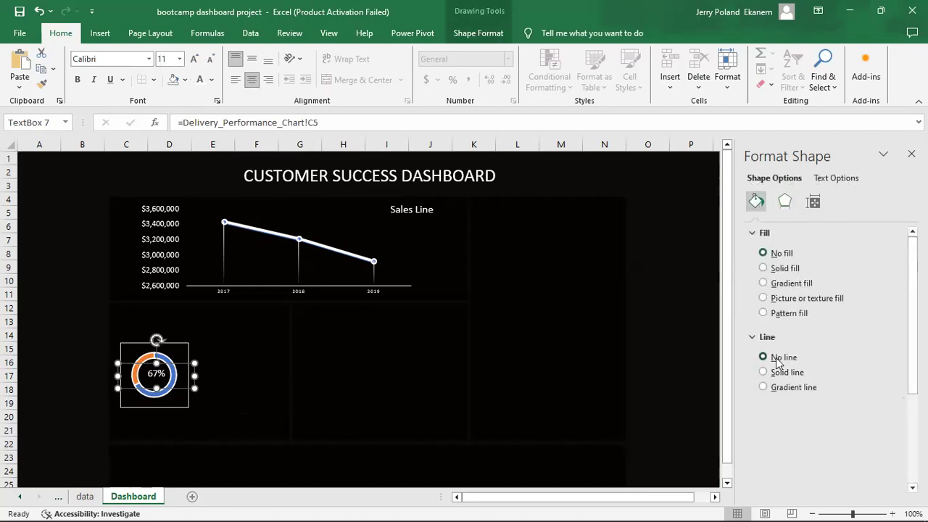
pyautogui.click(255, 383)
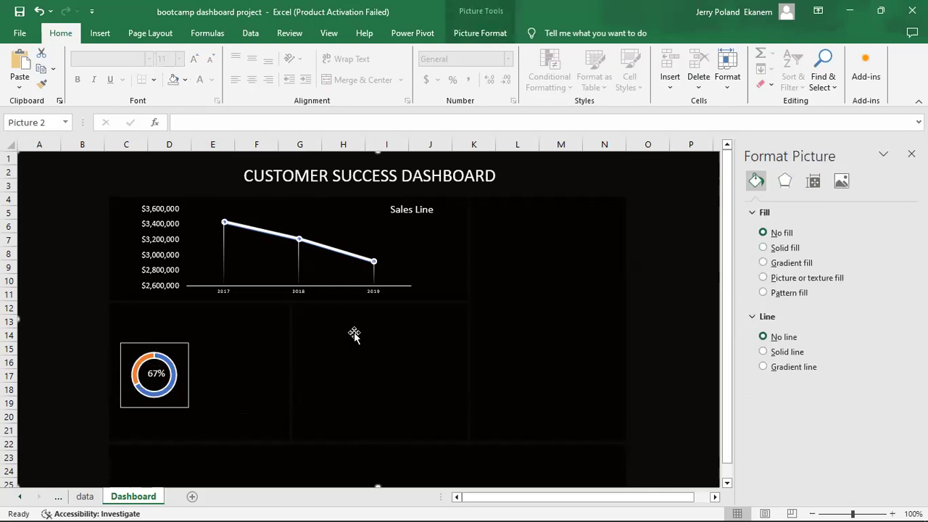
pyautogui.click(178, 351)
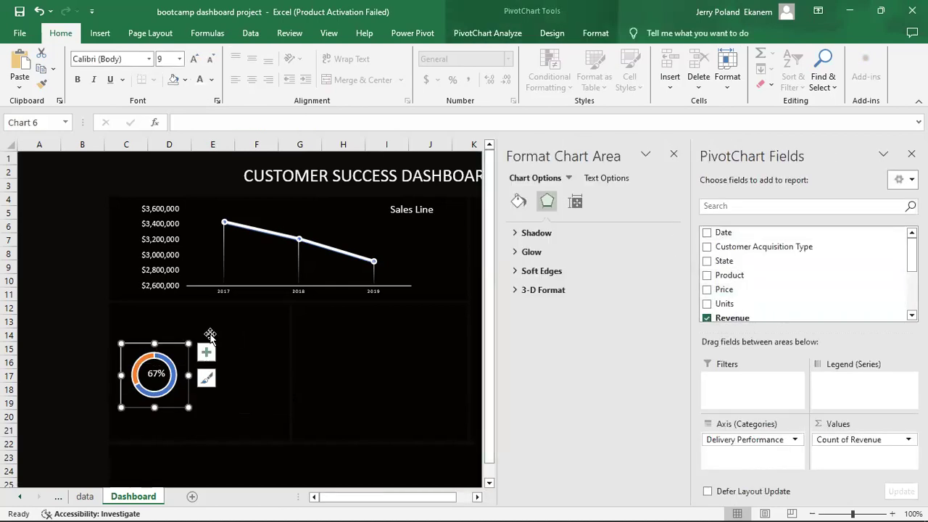
# Set the donut chart's border to No line and nudge the 67% label to the ring's centre.
pyautogui.click(518, 203)
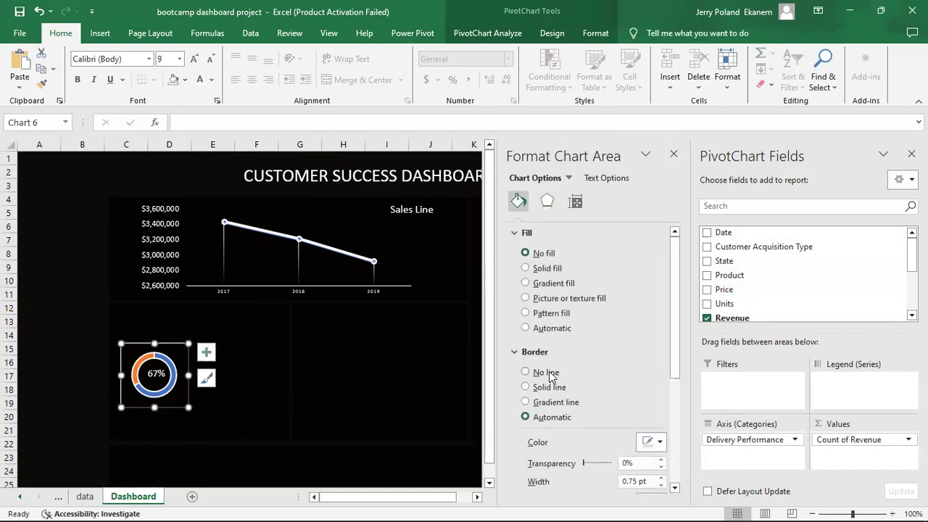
pyautogui.click(551, 372)
pyautogui.click(266, 408)
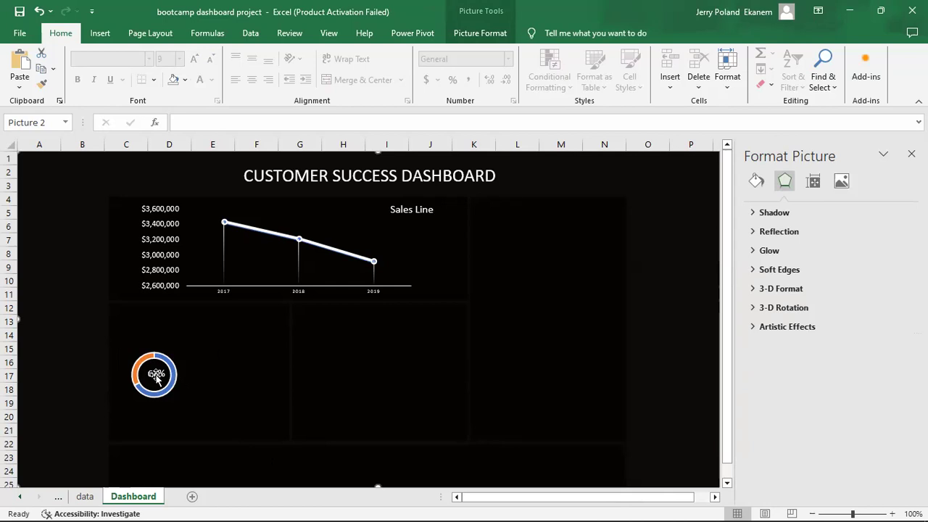
pyautogui.click(156, 375)
pyautogui.moveTo(156, 373); pyautogui.dragTo(154, 373)
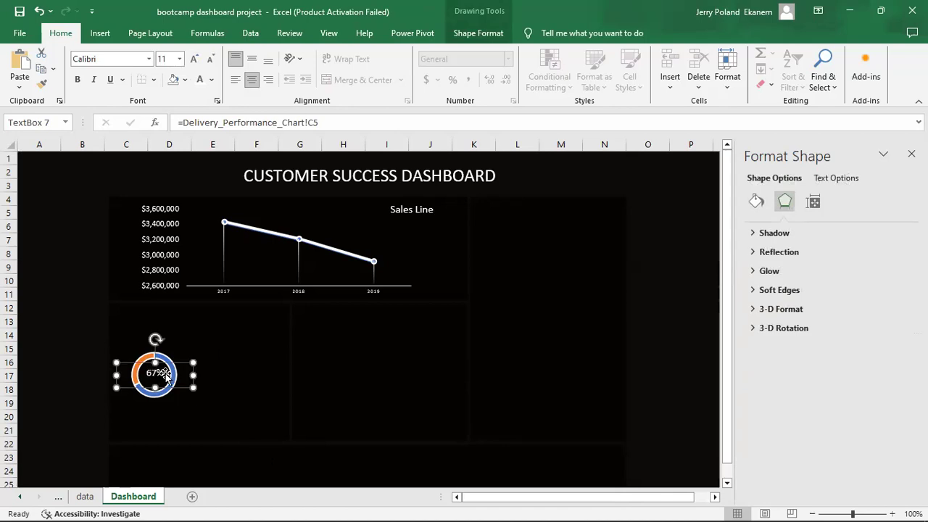
pyautogui.click(166, 357)
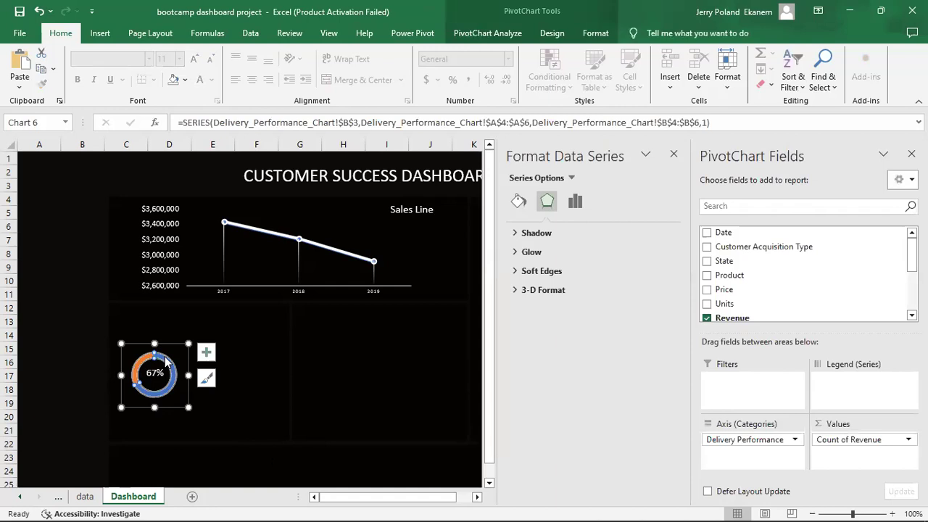
# Give one donut slice a solid purple fill and a solid purple outline.
pyautogui.click(166, 359)
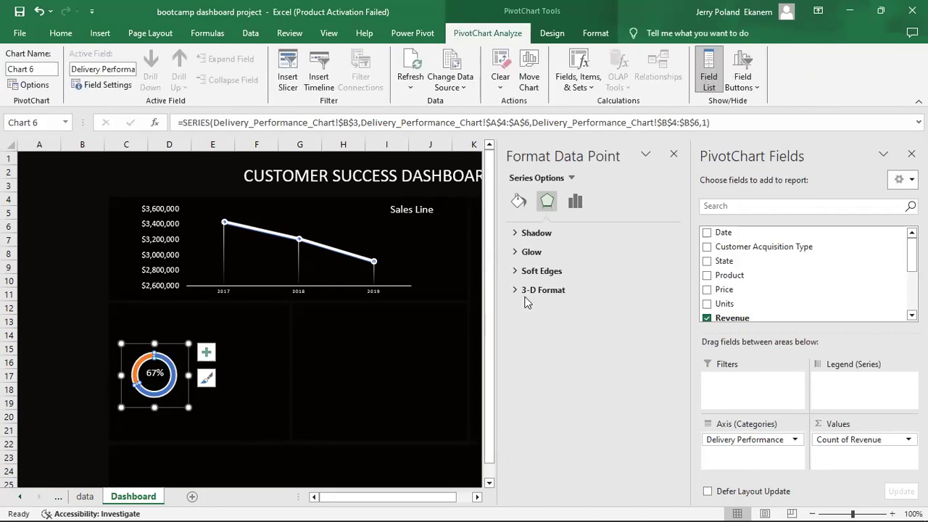
pyautogui.click(518, 202)
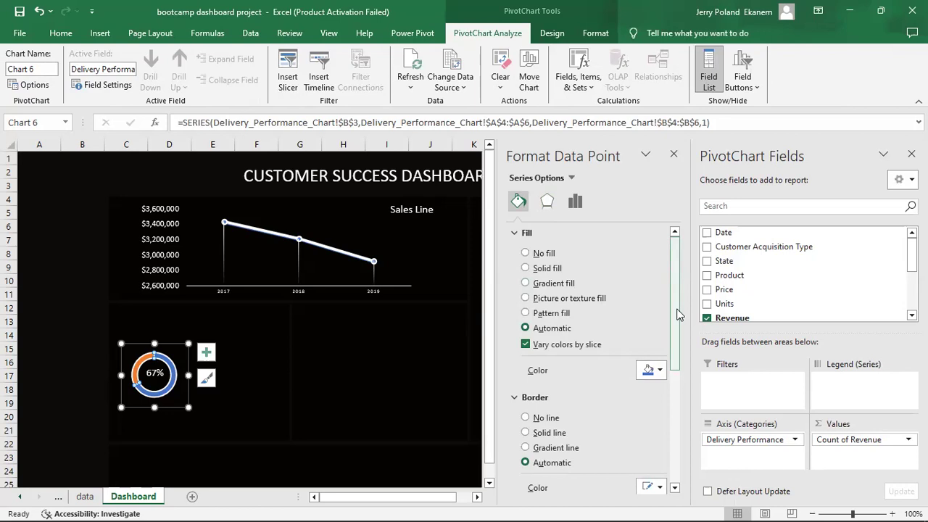
pyautogui.click(529, 268)
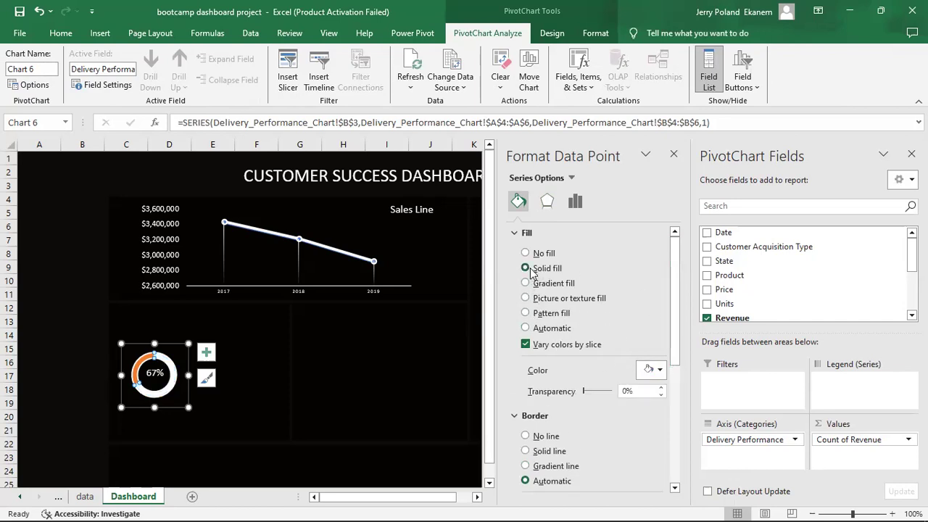
pyautogui.click(650, 369)
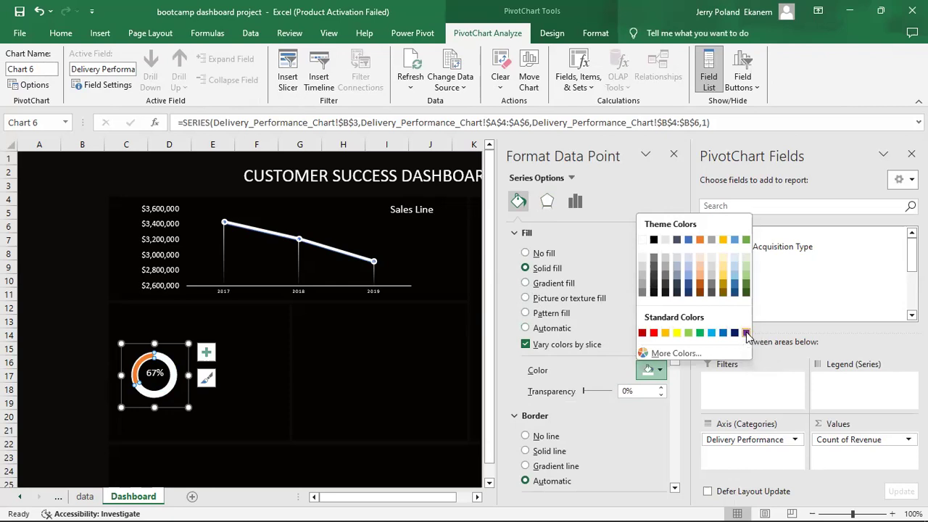
pyautogui.click(744, 333)
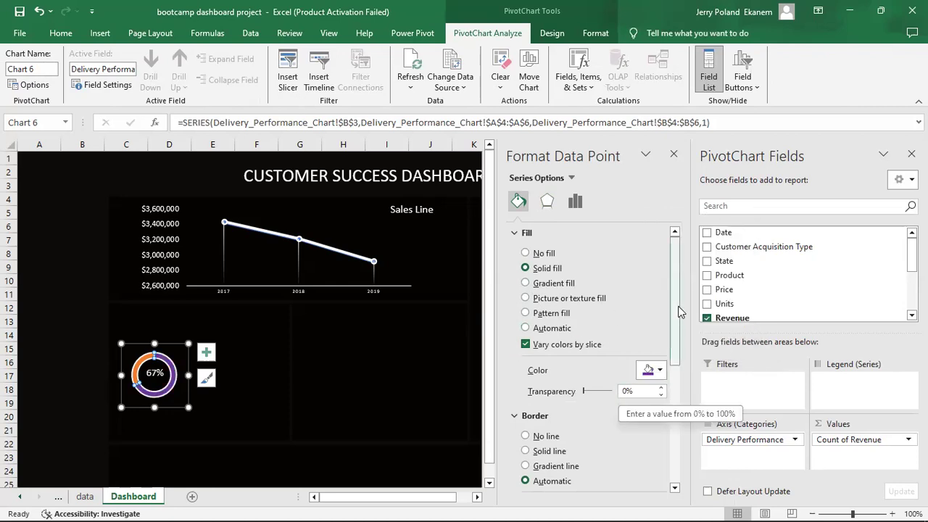
pyautogui.click(537, 452)
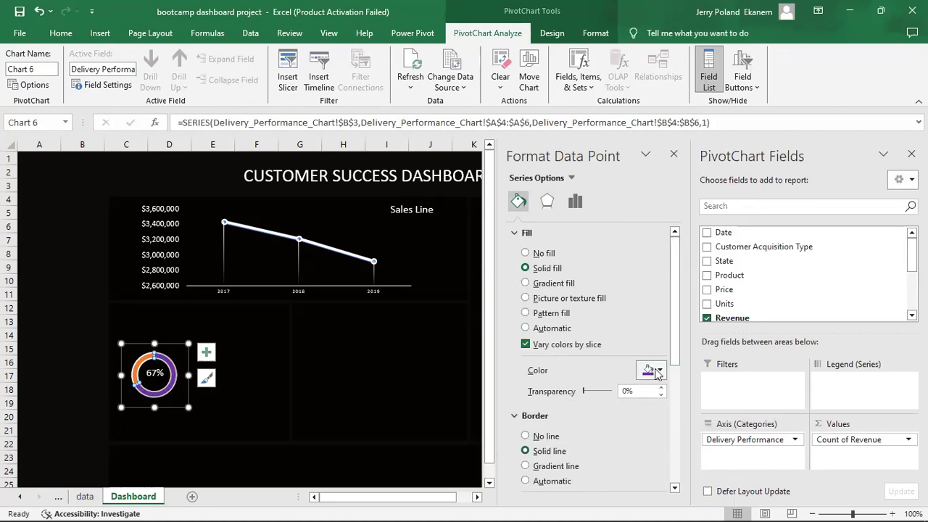
pyautogui.moveTo(679, 355); pyautogui.dragTo(681, 439)
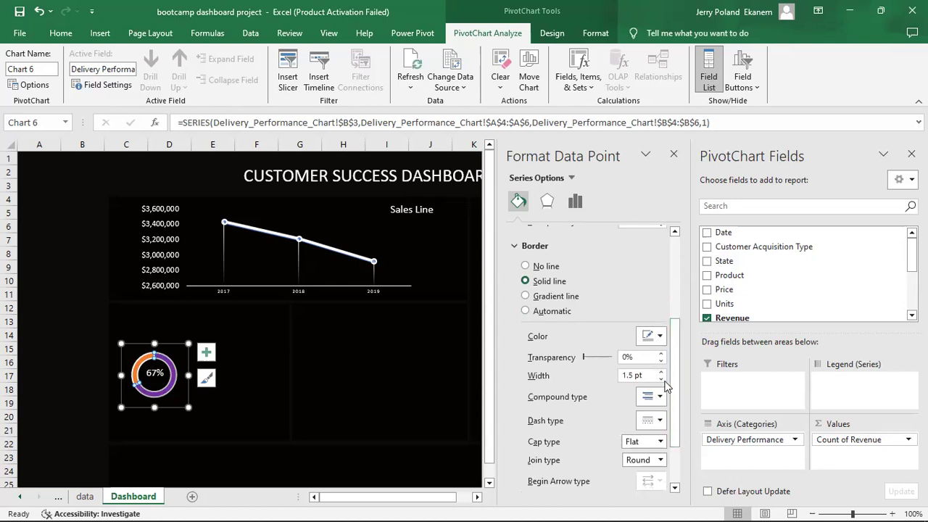
pyautogui.click(653, 337)
pyautogui.click(745, 444)
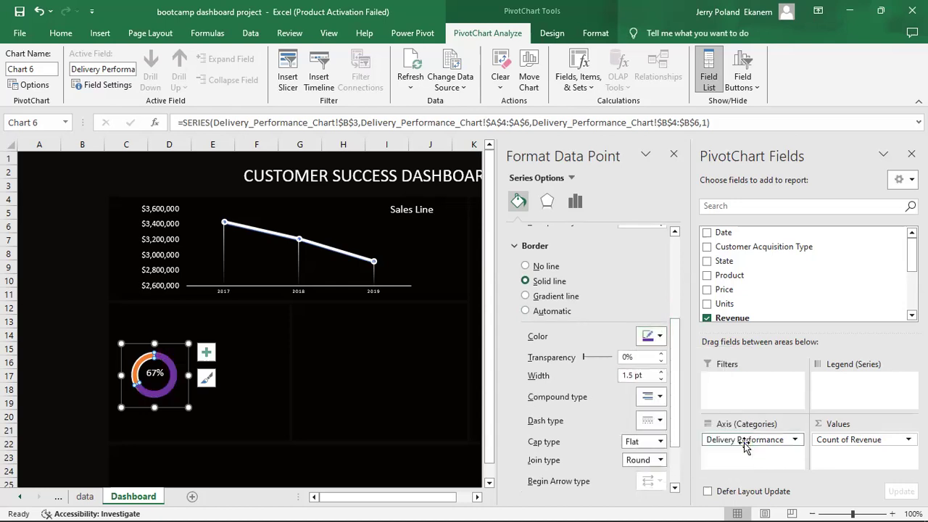
# Undo the outline, set the slice to no fill, and give it a solid purple border.
pyautogui.moveTo(141, 362)
pyautogui.hotkey('ctrl', 'z')
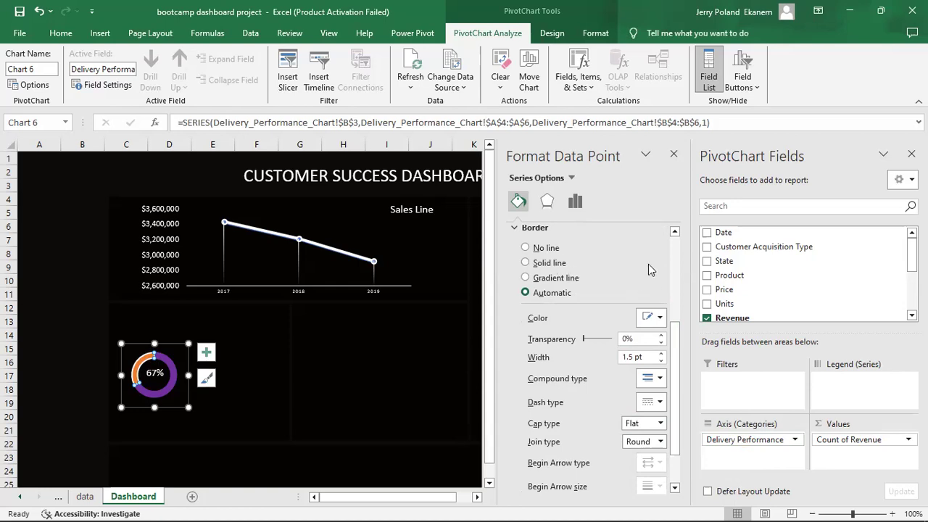
pyautogui.moveTo(672, 346); pyautogui.dragTo(673, 290)
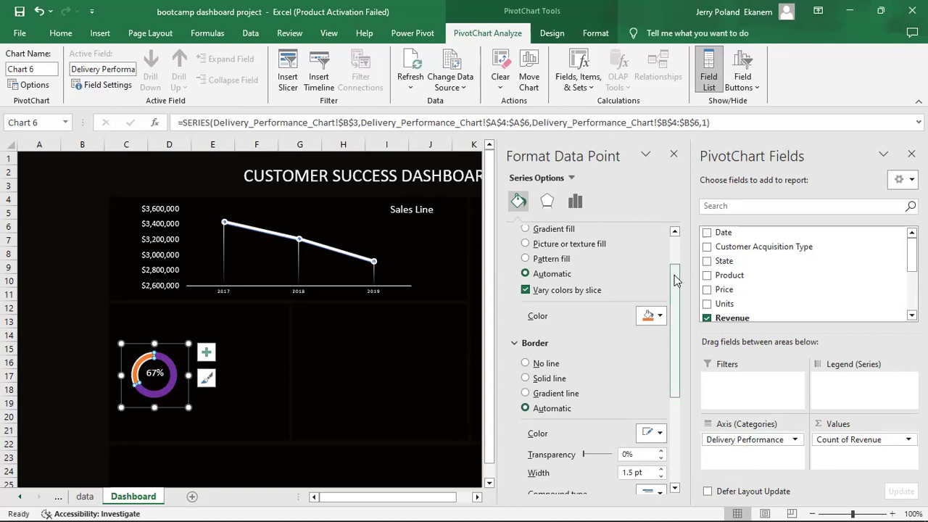
pyautogui.moveTo(675, 276); pyautogui.dragTo(670, 243)
pyautogui.click(525, 254)
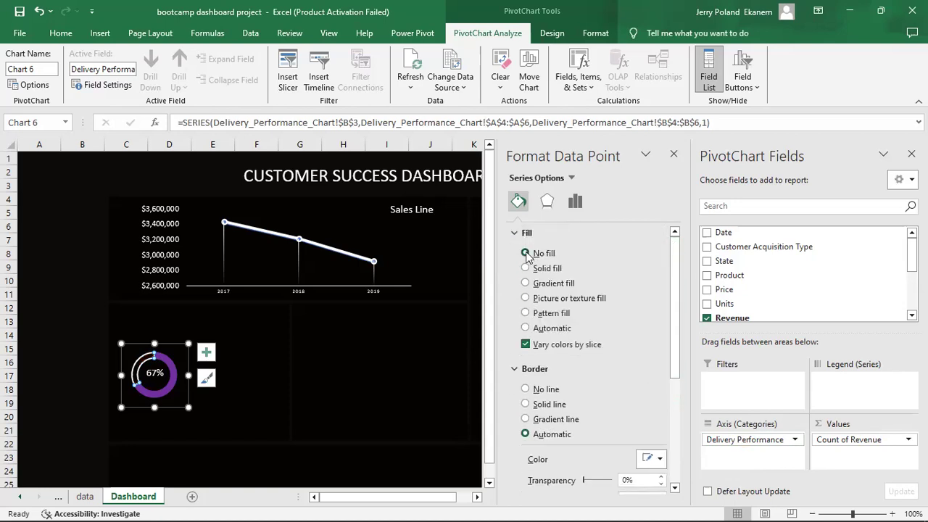
pyautogui.moveTo(678, 290); pyautogui.dragTo(684, 362)
pyautogui.click(557, 288)
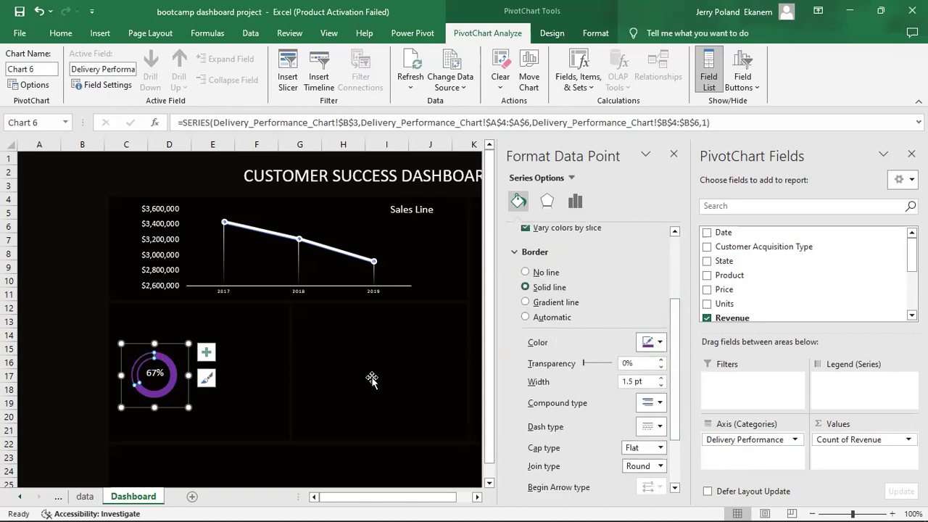
pyautogui.click(332, 417)
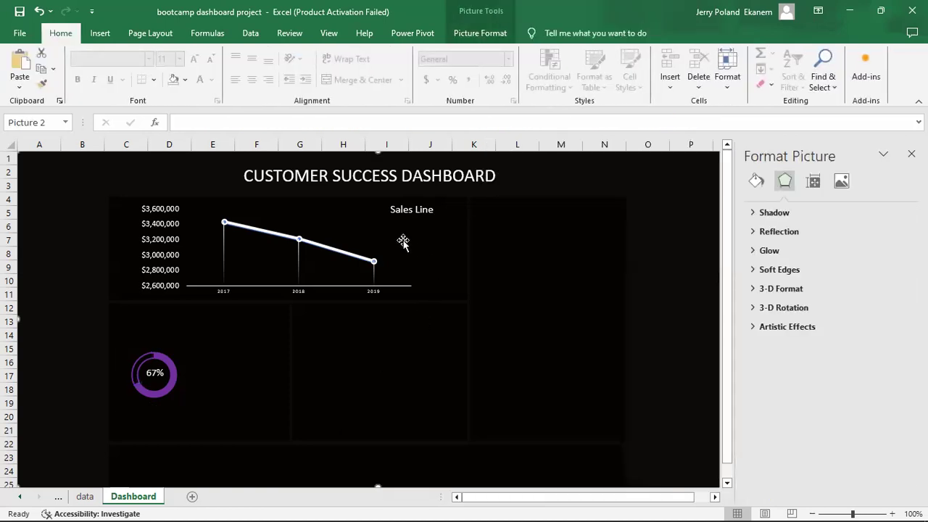
# Duplicate the Sales Line title box and move the copy above the 67% donut.
pyautogui.click(418, 208)
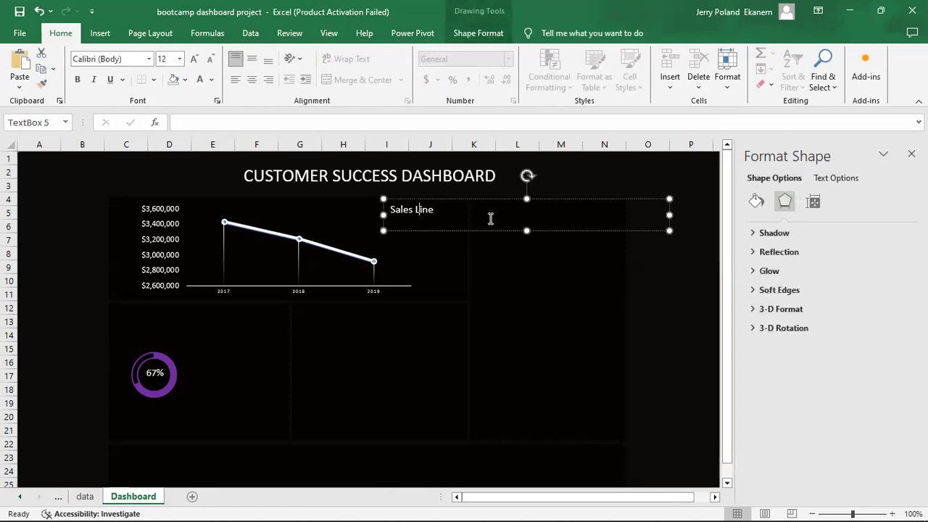
pyautogui.click(526, 230)
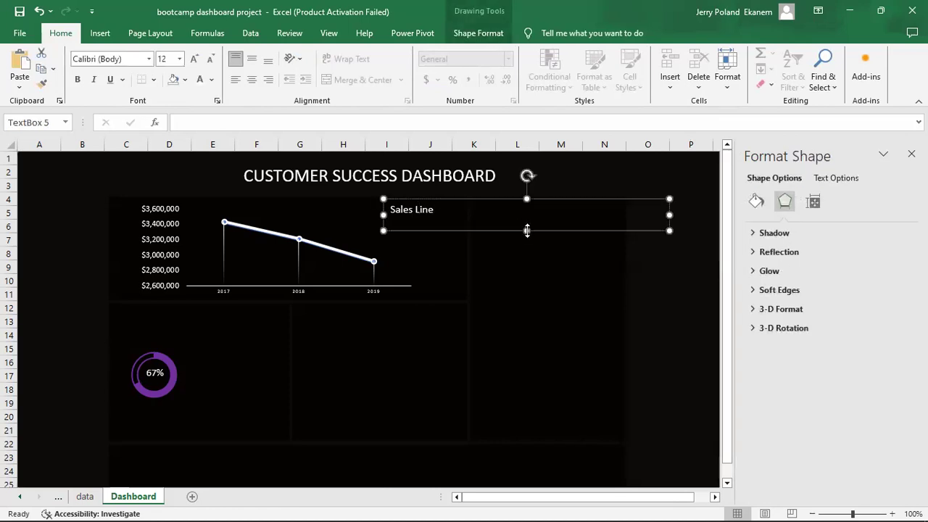
pyautogui.hotkey('ctrl', 'd')
pyautogui.moveTo(528, 212); pyautogui.dragTo(261, 310)
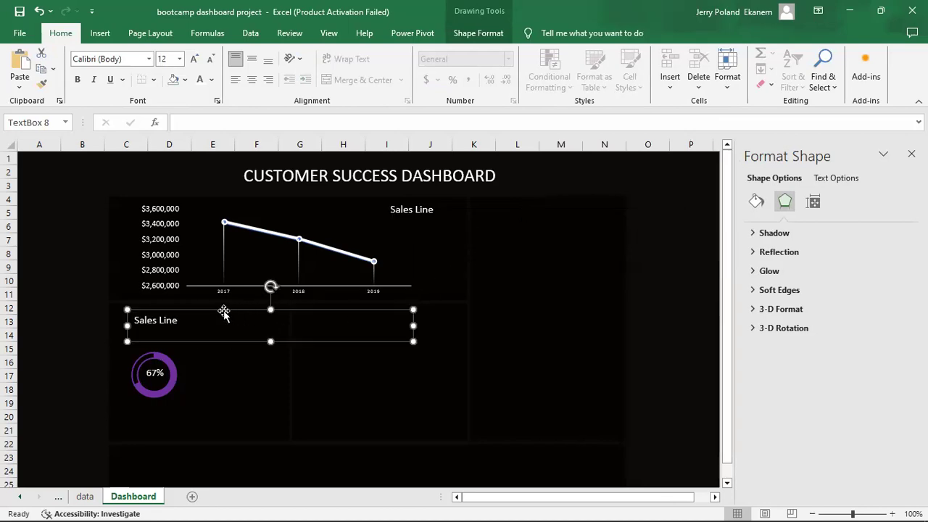
# Retype the copied title as 'Deliveries' and duplicate that text box.
pyautogui.click(186, 320)
pyautogui.press('BackSpace')
pyautogui.press('BackSpace')
pyautogui.press('BackSpace')
pyautogui.press('BackSpace')
pyautogui.press('BackSpace')
pyautogui.press('BackSpace')
pyautogui.press('BackSpace')
pyautogui.write('Deliveries')
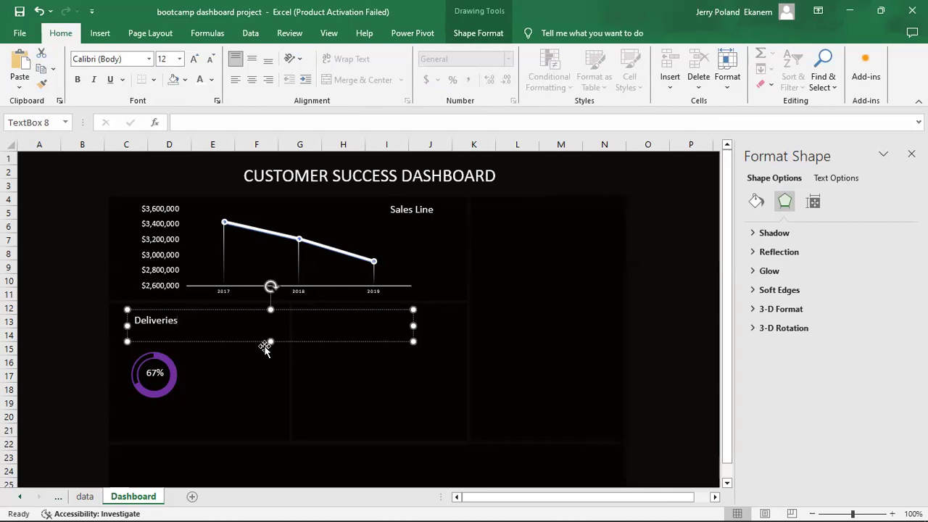
pyautogui.click(366, 397)
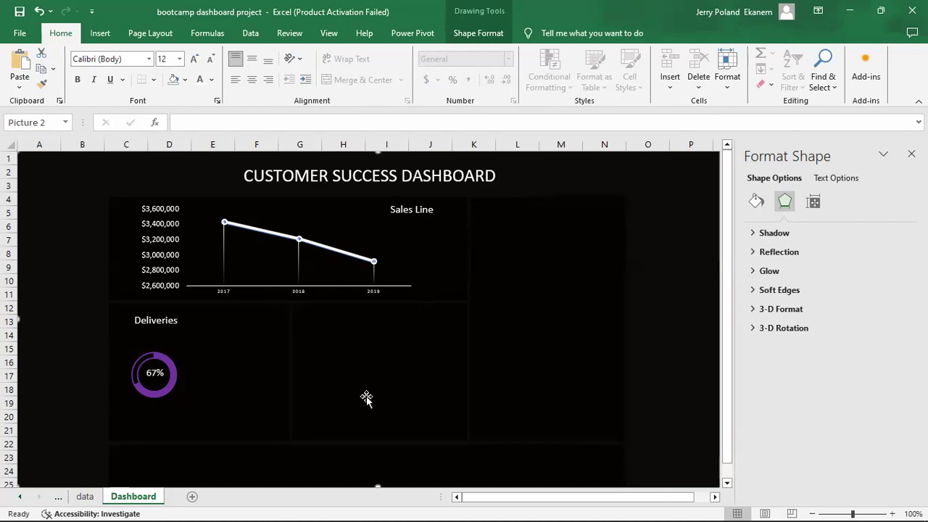
pyautogui.click(154, 316)
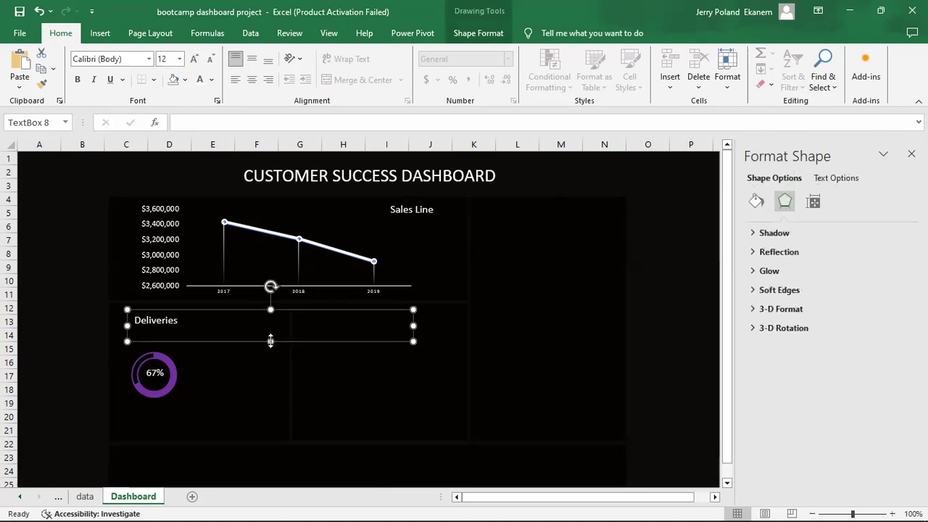
pyautogui.hotkey('ctrl', 'd')
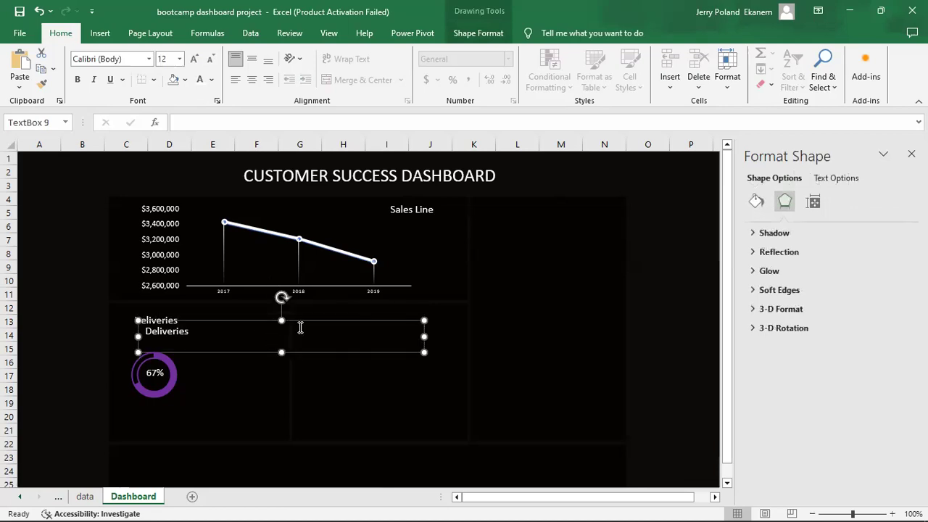
# Retype the duplicate as 'On-time', set it to size 10, and move it onto the donut.
pyautogui.click(194, 335)
pyautogui.press('BackSpace')
pyautogui.press('BackSpace')
pyautogui.press('BackSpace')
pyautogui.press('BackSpace')
pyautogui.press('BackSpace')
pyautogui.press('BackSpace')
pyautogui.press('BackSpace')
pyautogui.press('BackSpace')
pyautogui.press('BackSpace')
pyautogui.write('On-ti')
pyautogui.moveTo(201, 331); pyautogui.dragTo(122, 322)
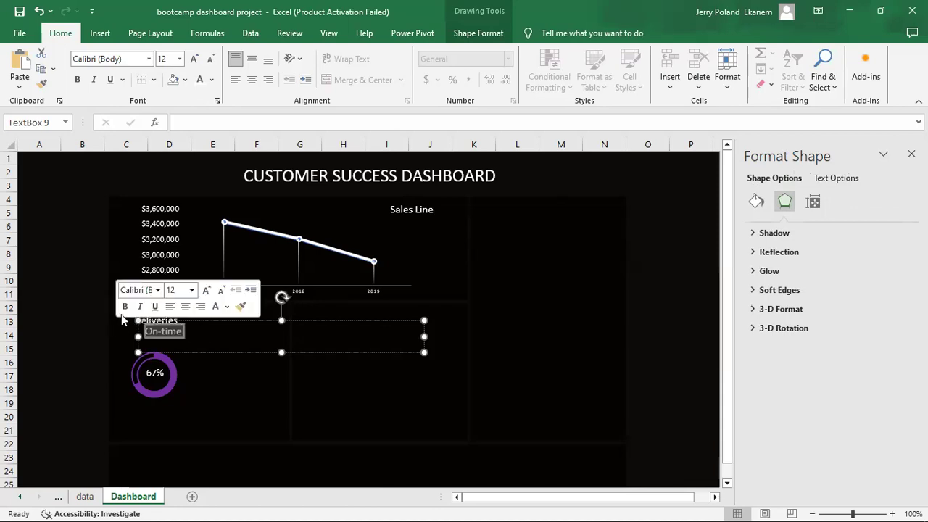
pyautogui.click(181, 59)
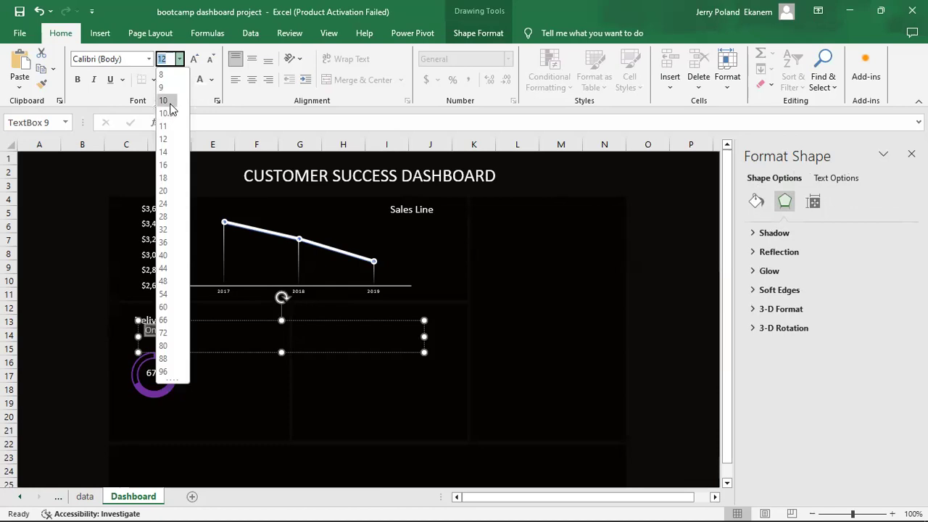
pyautogui.click(164, 100)
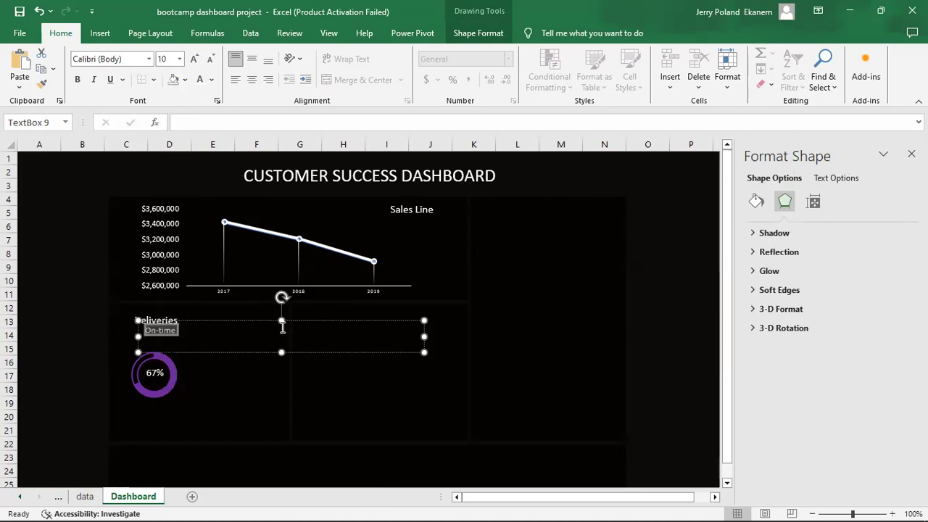
pyautogui.moveTo(275, 321); pyautogui.dragTo(269, 369)
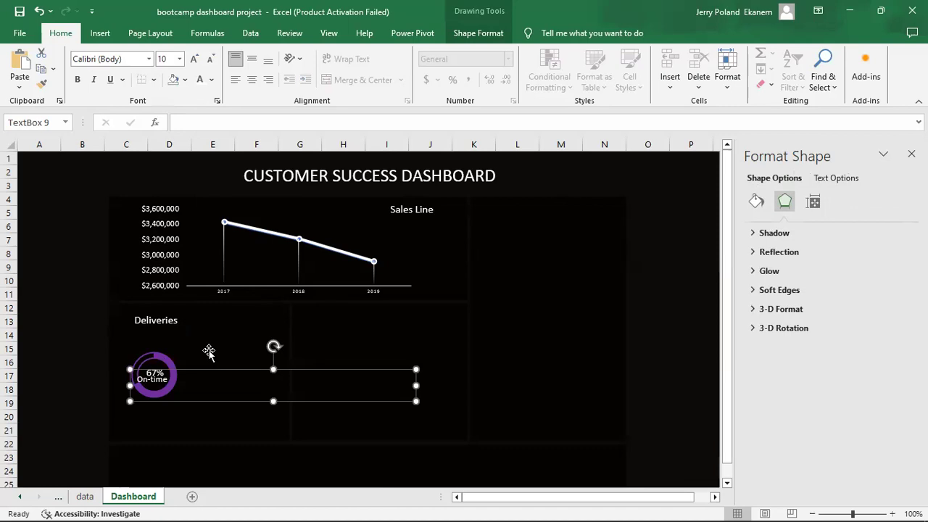
pyautogui.click(182, 352)
# Enlarge the donut chart, then reposition and shrink the On-time label over it.
pyautogui.click(167, 359)
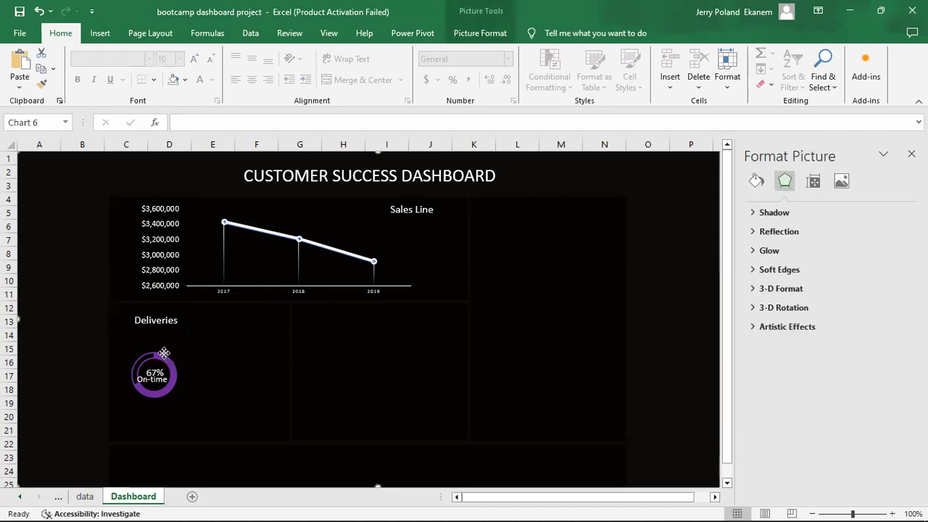
pyautogui.click(184, 348)
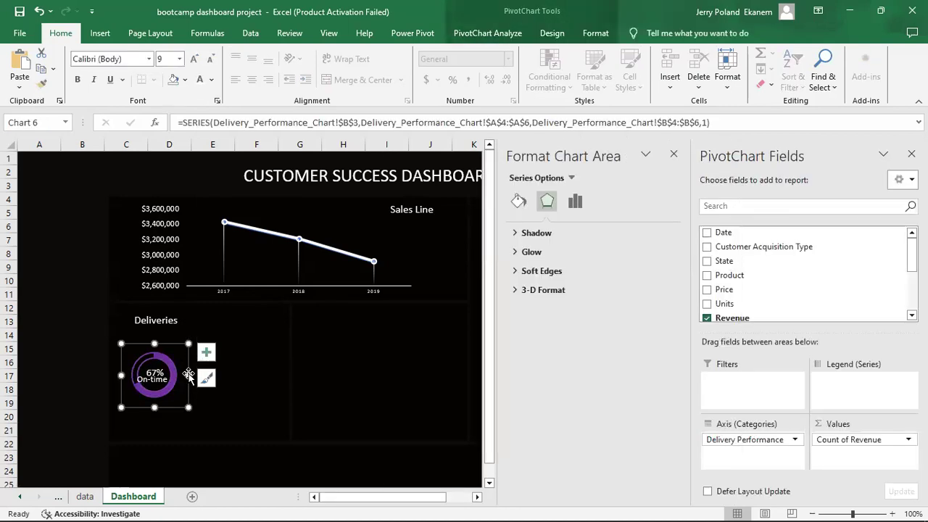
pyautogui.moveTo(188, 407); pyautogui.dragTo(198, 413)
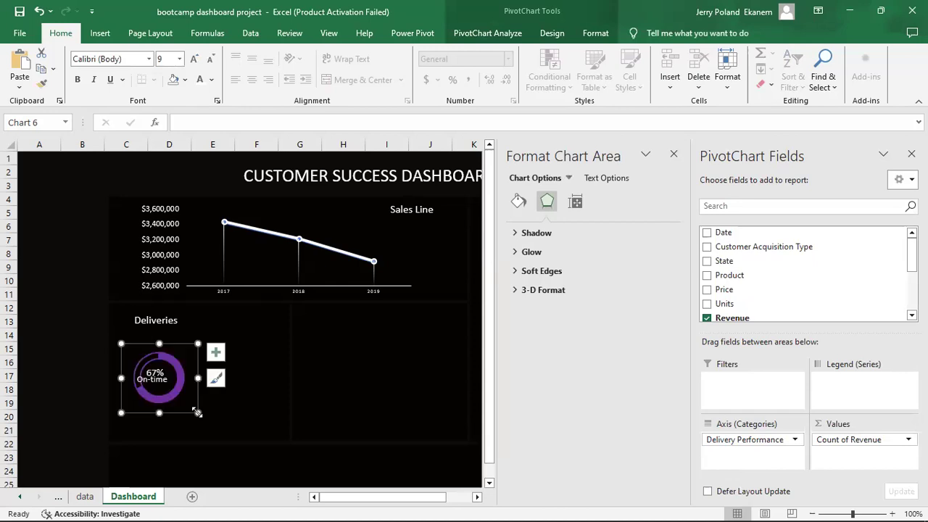
pyautogui.click(156, 383)
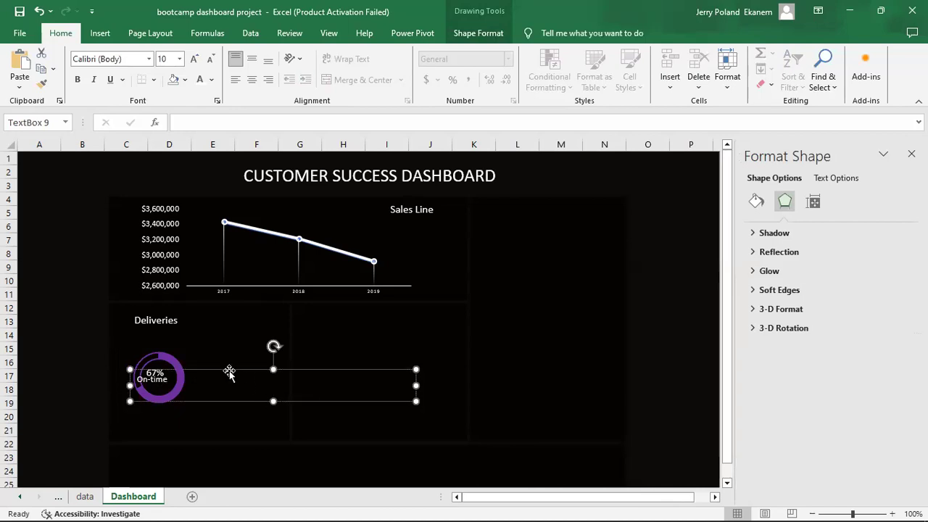
pyautogui.moveTo(242, 369); pyautogui.dragTo(246, 369)
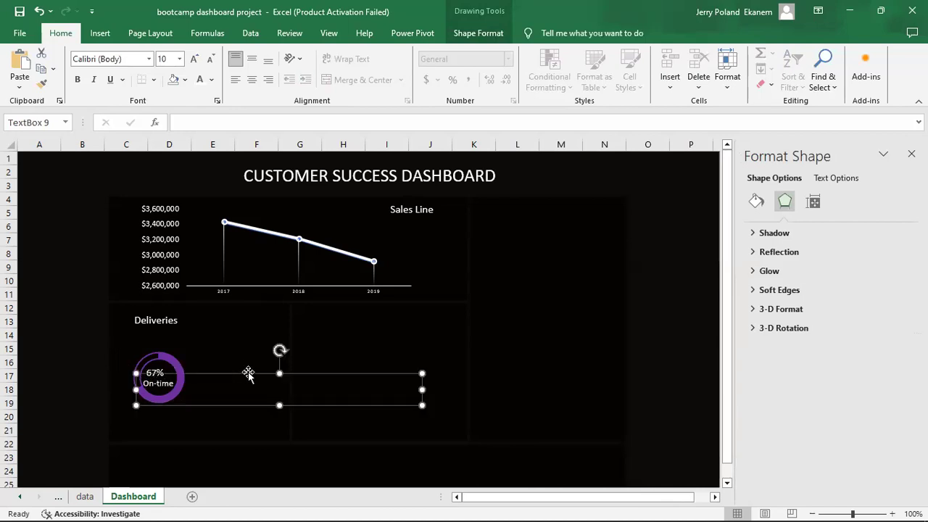
pyautogui.click(249, 334)
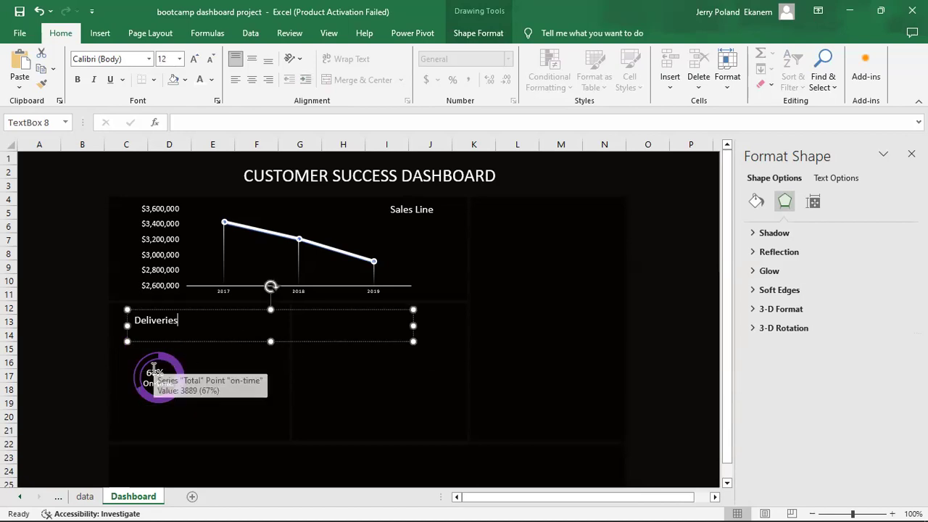
pyautogui.click(153, 377)
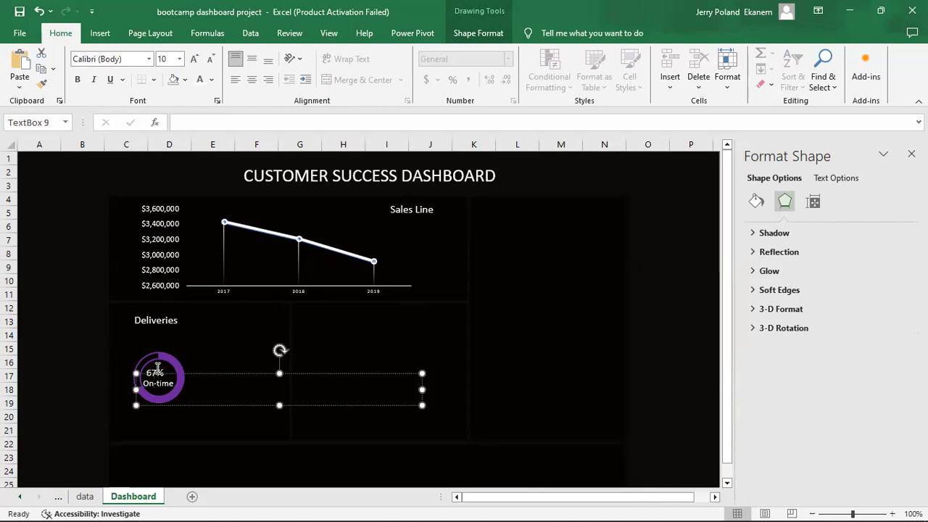
pyautogui.click(280, 373)
pyautogui.moveTo(279, 373); pyautogui.dragTo(279, 389)
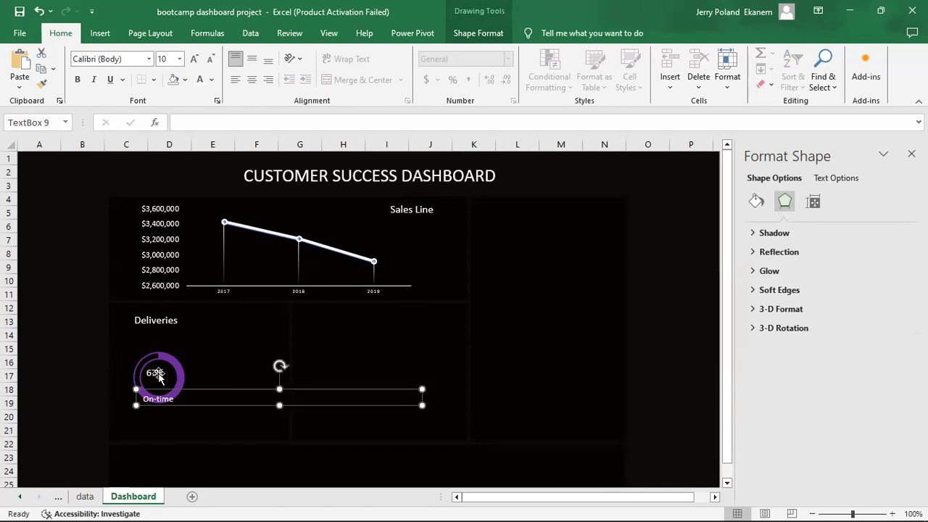
# Set the 67% figure to size 18, centre it in the ring, and shift the donut slightly left.
pyautogui.click(158, 376)
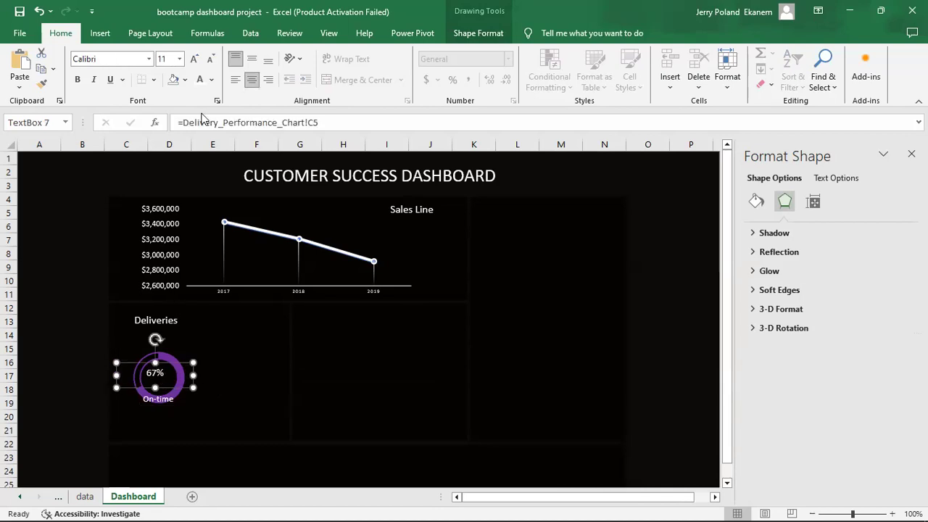
pyautogui.click(180, 59)
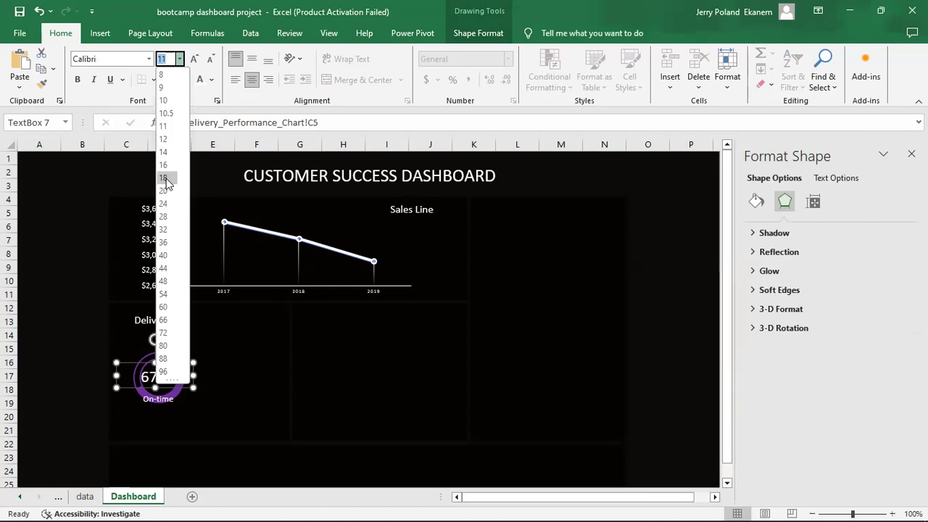
pyautogui.click(166, 178)
pyautogui.click(236, 399)
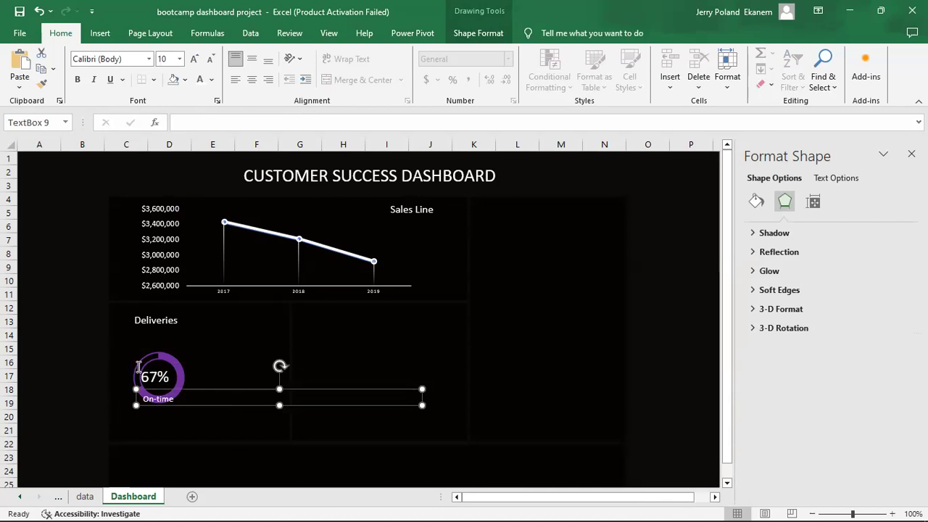
pyautogui.click(208, 376)
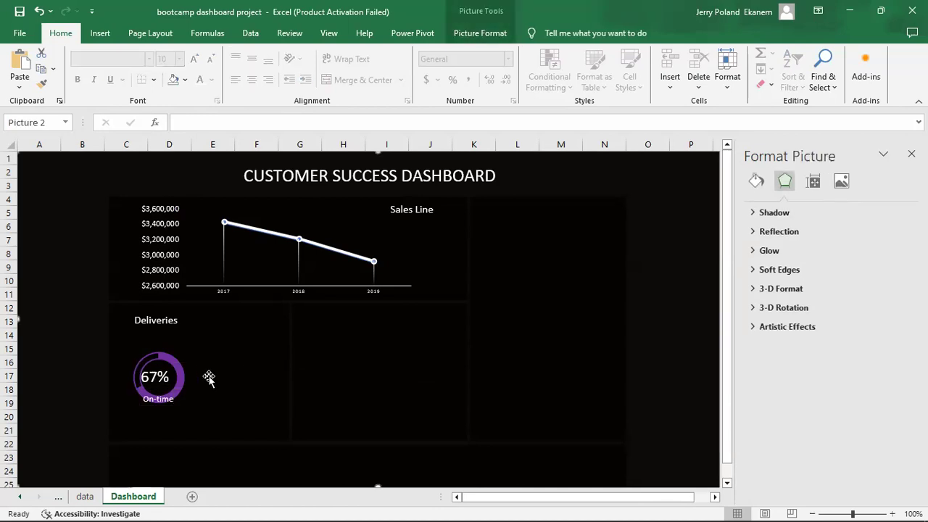
pyautogui.click(161, 374)
pyautogui.moveTo(163, 371); pyautogui.dragTo(168, 374)
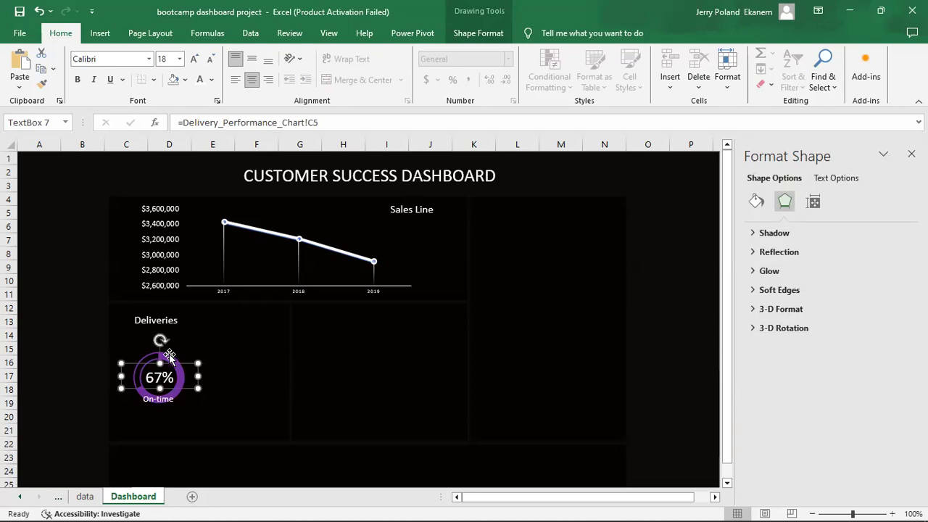
pyautogui.click(169, 356)
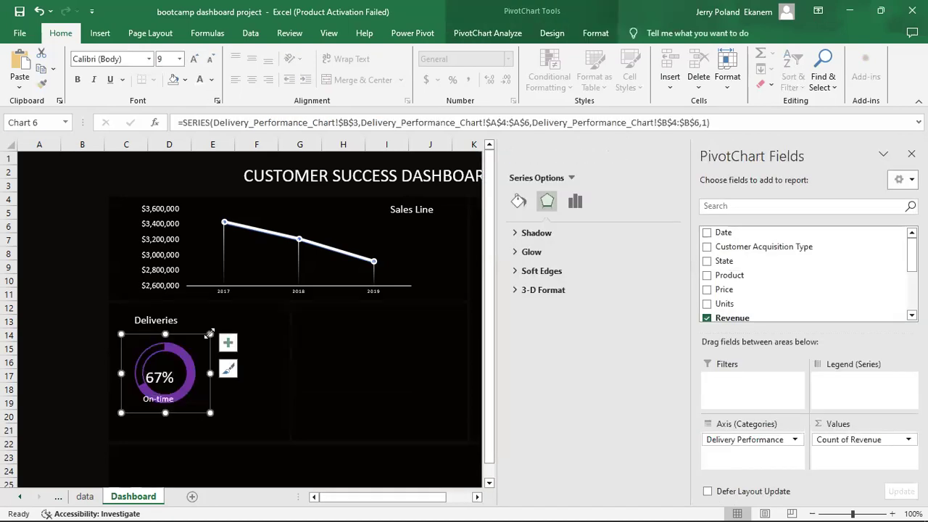
pyautogui.click(209, 334)
pyautogui.moveTo(199, 335); pyautogui.dragTo(189, 341)
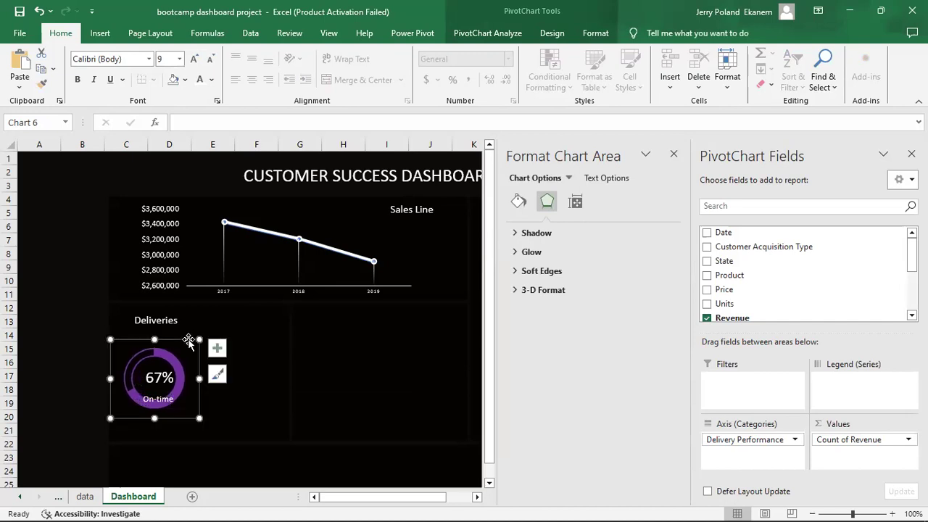
pyautogui.click(151, 373)
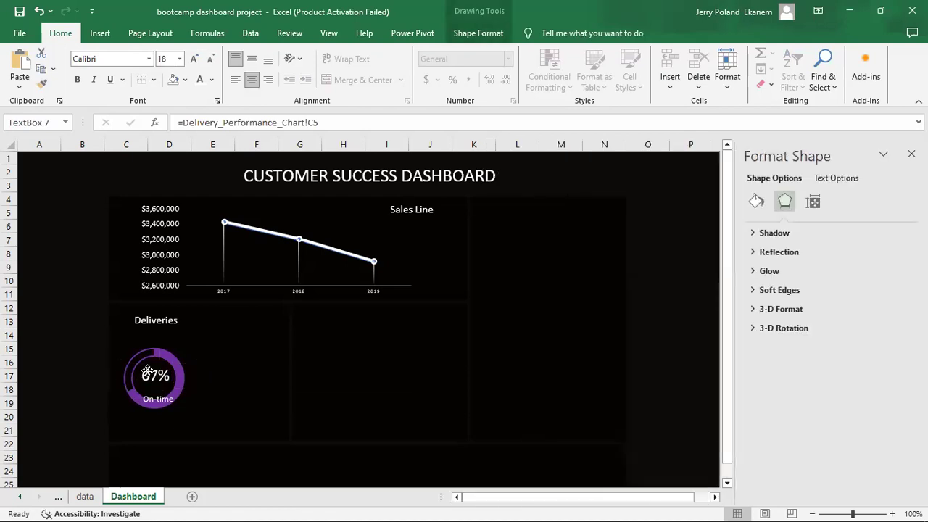
# Move the On-time label up under 67% and set its font size to 9.
pyautogui.moveTo(147, 371); pyautogui.dragTo(147, 370)
pyautogui.click(164, 398)
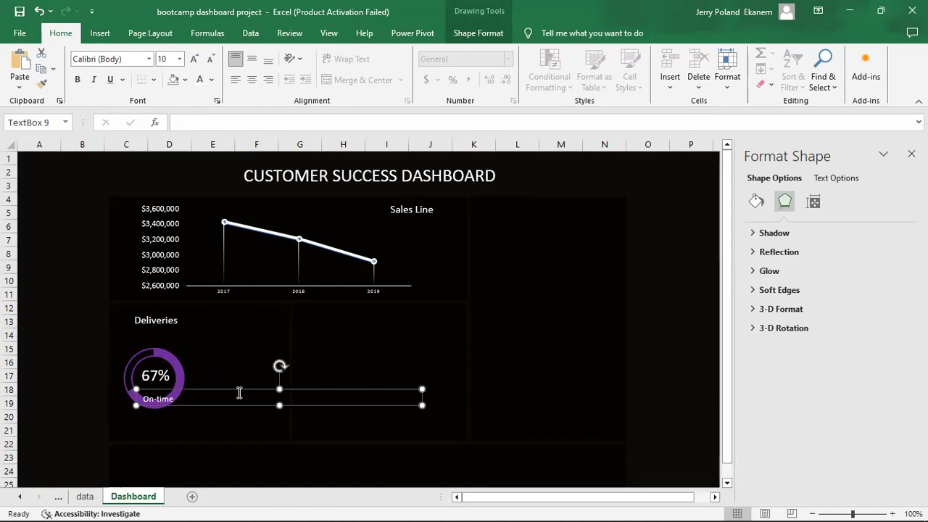
pyautogui.moveTo(234, 389); pyautogui.dragTo(231, 378)
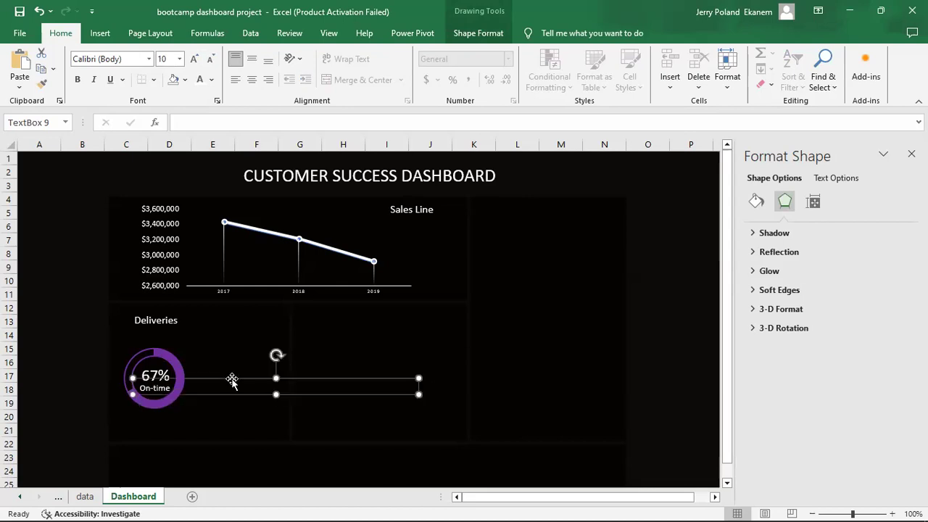
pyautogui.click(165, 59)
pyautogui.write('9')
pyautogui.press('Return')
# Nudge the On-time label with the arrow keys to sit centred under 67%.
pyautogui.click(269, 414)
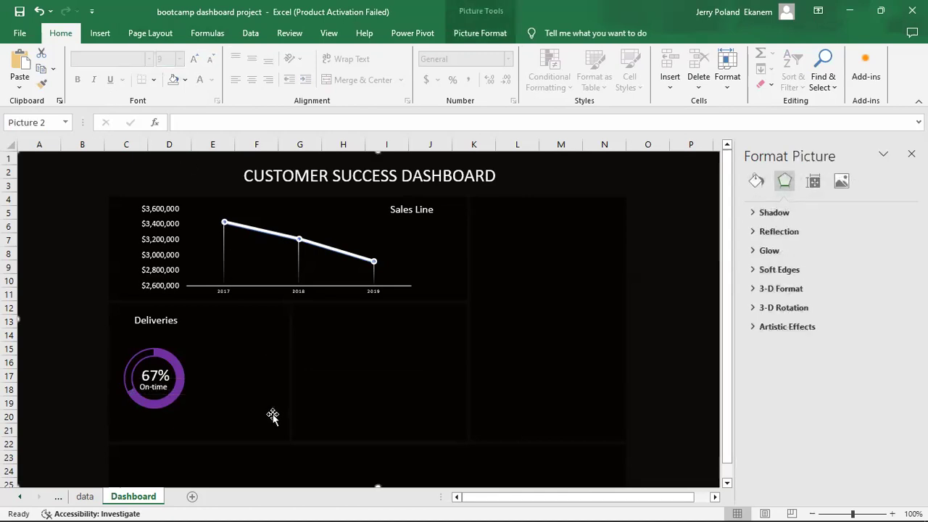
pyautogui.click(164, 389)
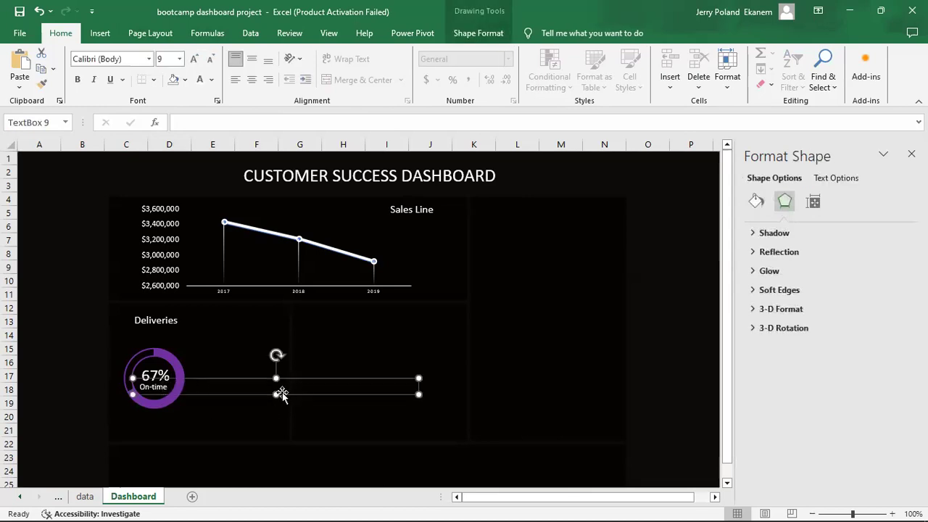
pyautogui.press('Right')
pyautogui.press('Right')
pyautogui.press('Right')
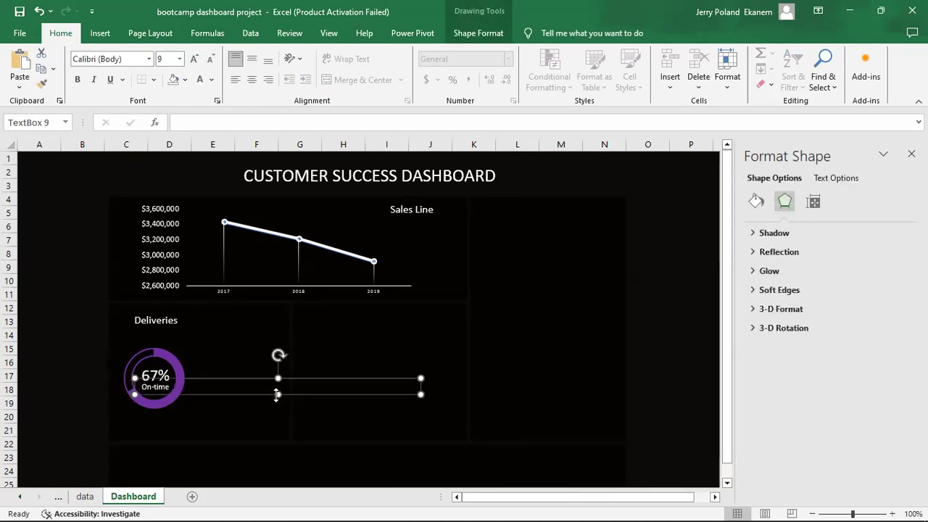
pyautogui.press('Down')
pyautogui.press('Left')
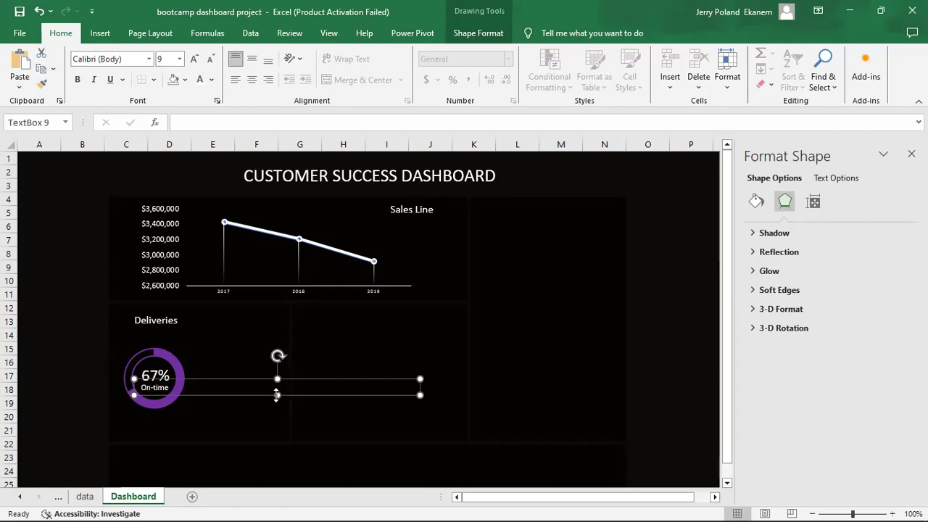
# Duplicate the On-time label and place the copy below the donut for retyping.
pyautogui.hotkey('ctrl', 'd')
pyautogui.moveTo(321, 391); pyautogui.dragTo(306, 416)
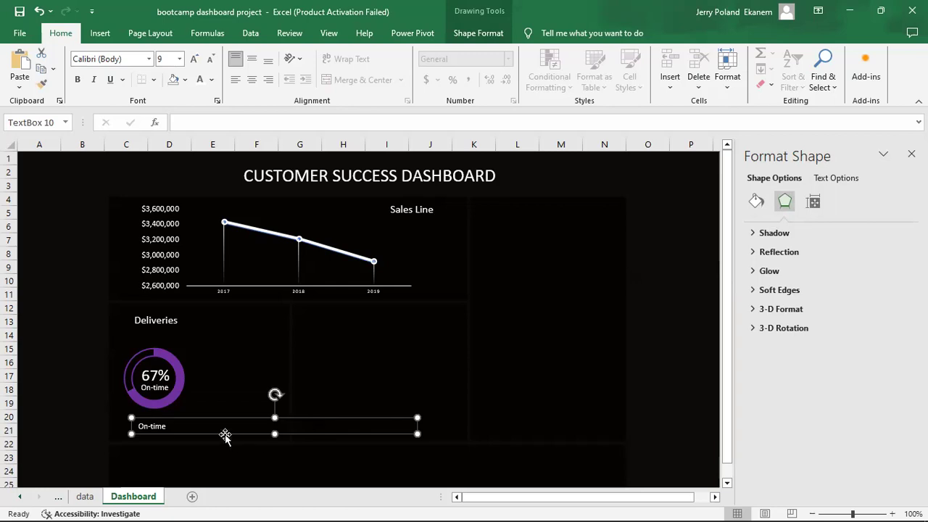
pyautogui.click(184, 425)
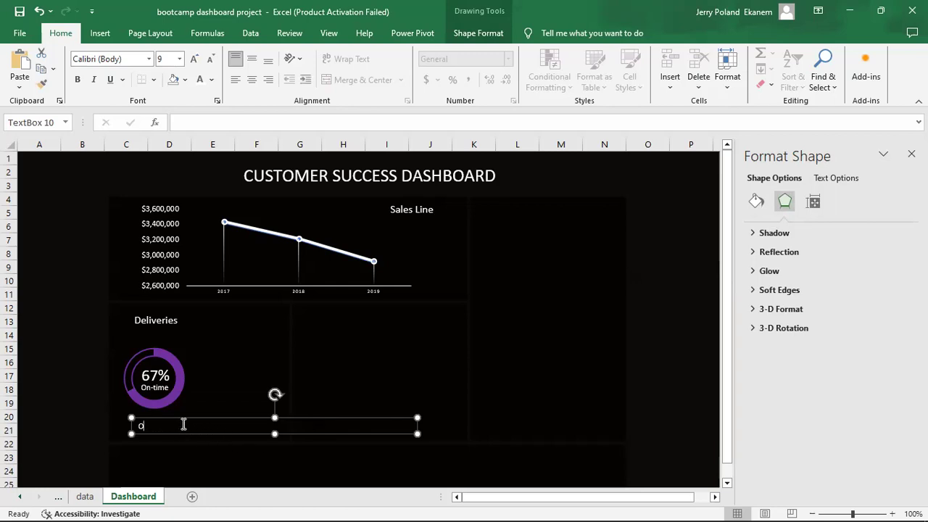
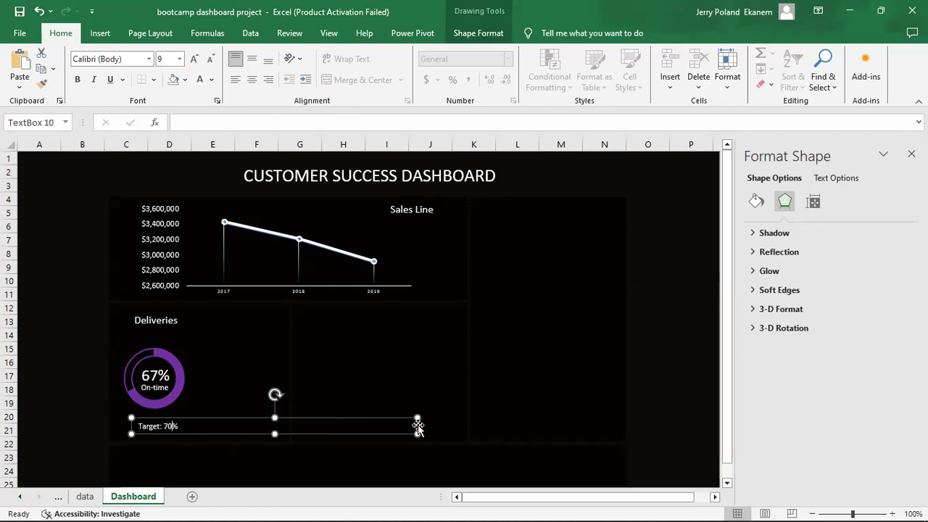
# Drag the Target: 70% text box's handles inward so it fits snugly under the Deliveries donut.
pyautogui.moveTo(417, 432); pyautogui.dragTo(190, 432)
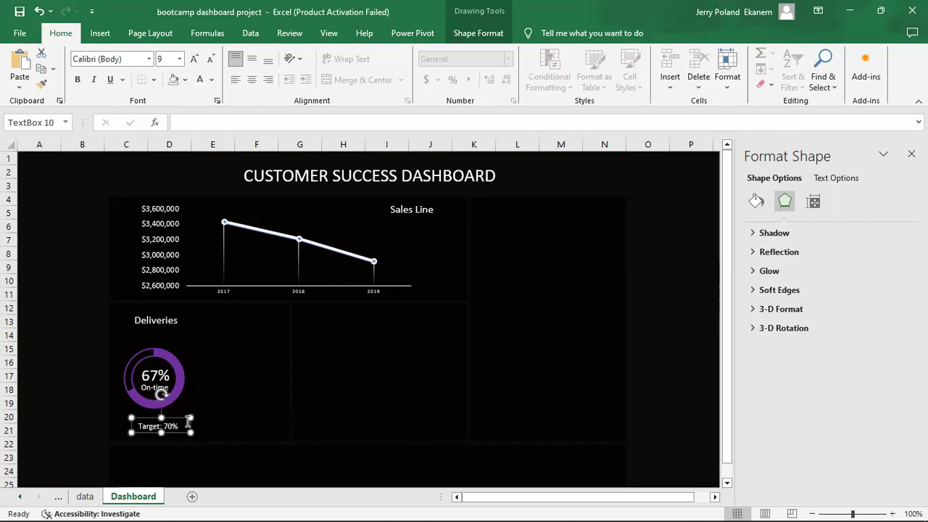
pyautogui.moveTo(190, 417); pyautogui.dragTo(179, 417)
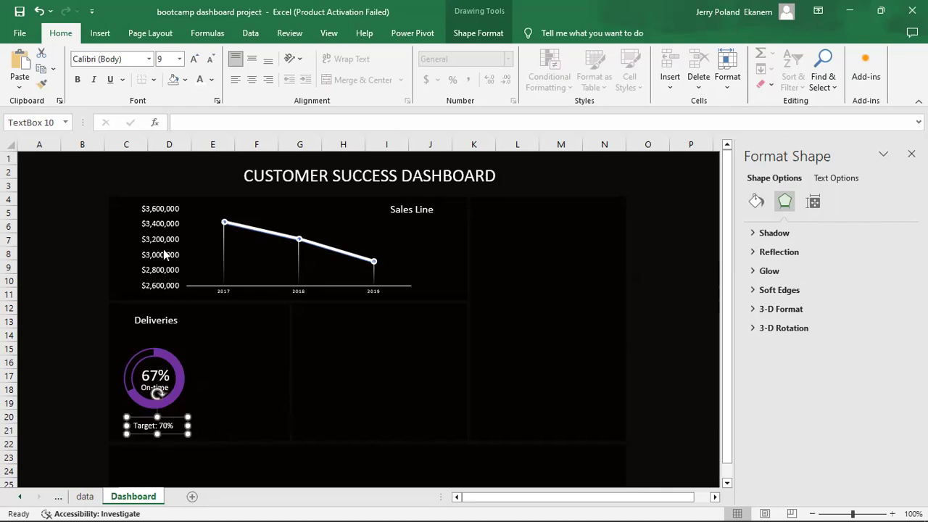
# Draw a straight horizontal line under the Deliveries donut chart.
pyautogui.click(100, 33)
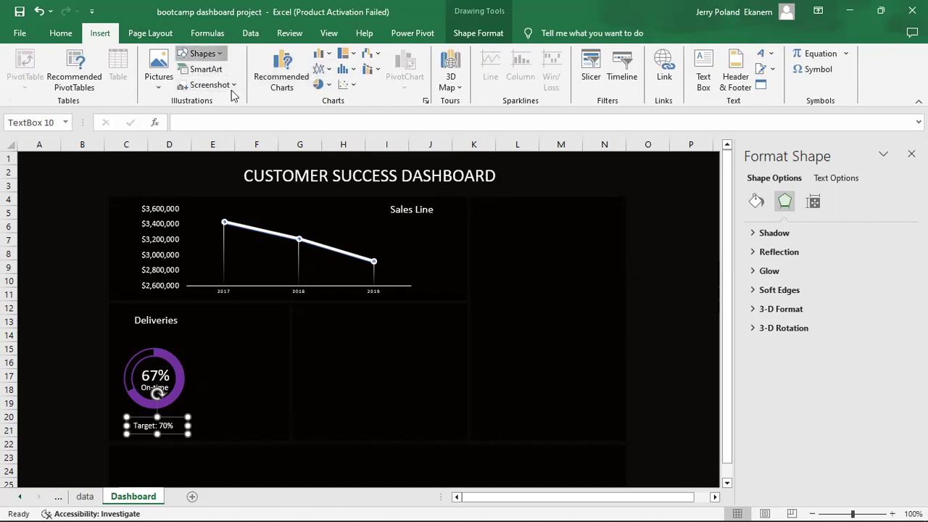
pyautogui.click(201, 53)
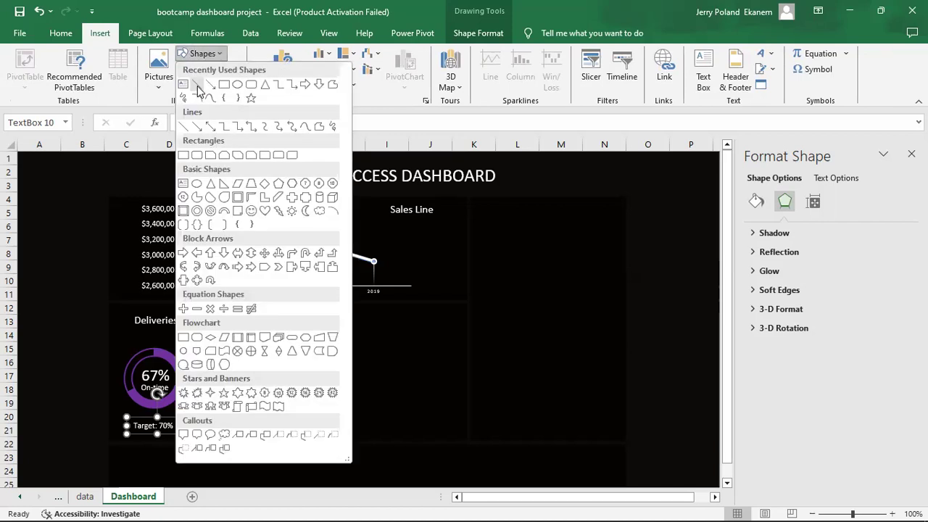
pyautogui.click(210, 283)
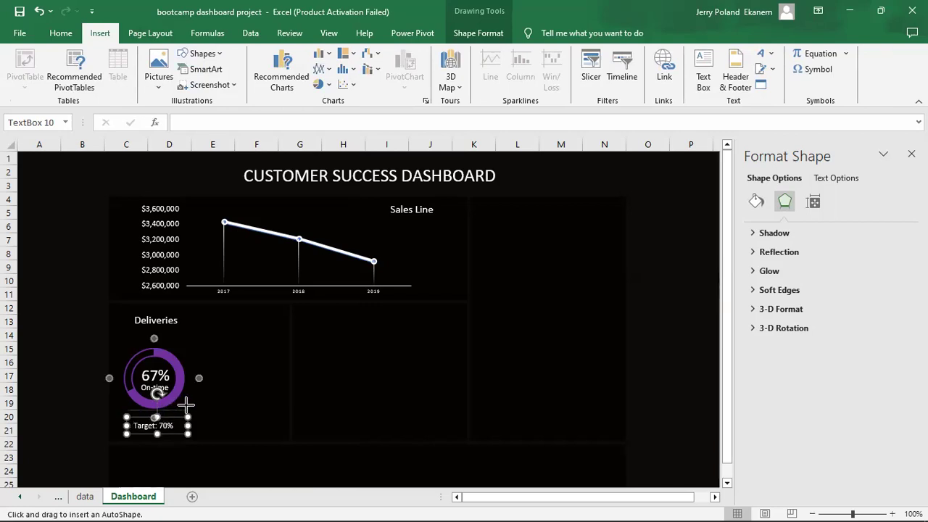
pyautogui.moveTo(186, 410); pyautogui.dragTo(128, 410)
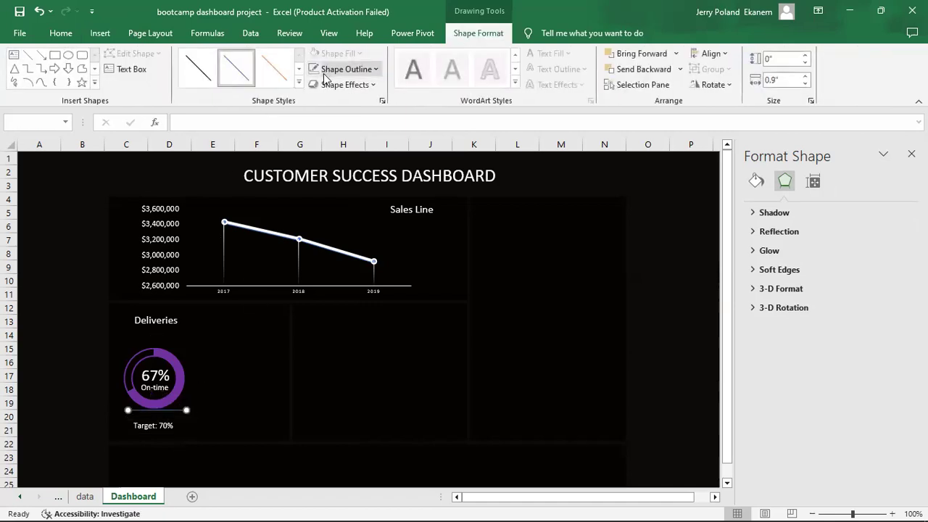
# Make the line's outline white and nudge it down toward the Target: 70% label.
pyautogui.click(345, 71)
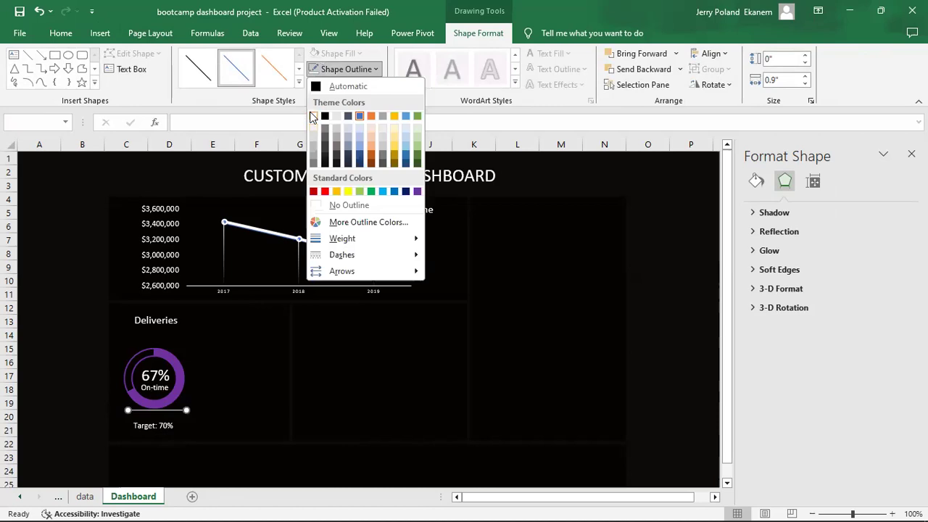
pyautogui.click(313, 116)
pyautogui.press('Down')
pyautogui.press('Down')
pyautogui.press('Down')
pyautogui.press('Down')
pyautogui.press('Down')
pyautogui.press('Down')
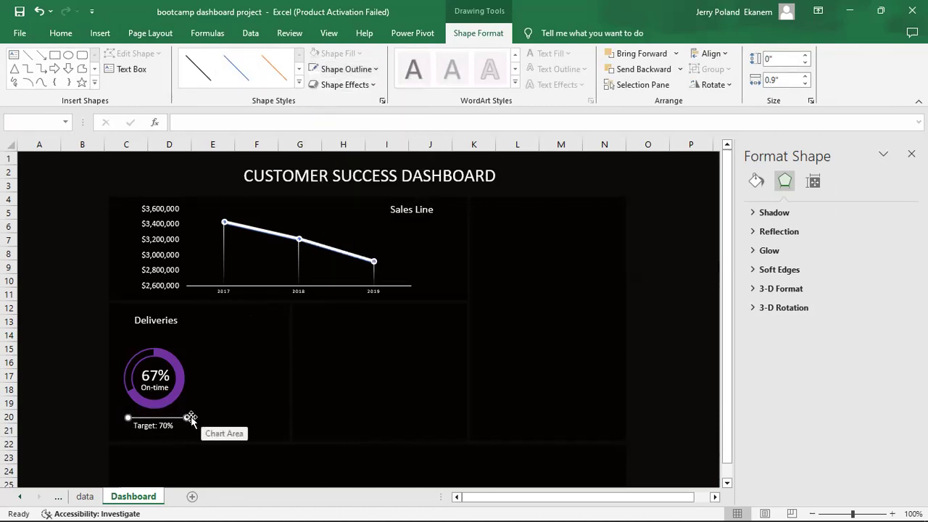
pyautogui.click(181, 413)
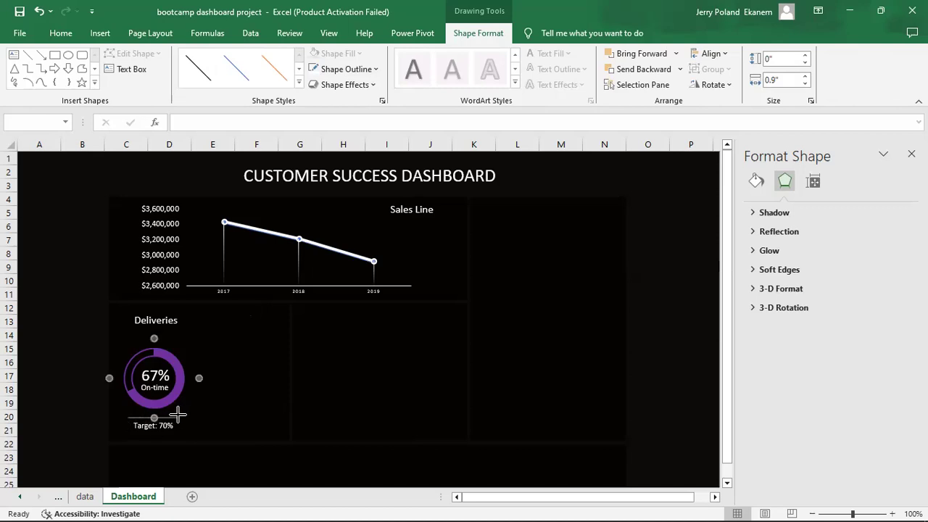
pyautogui.click(177, 415)
pyautogui.click(364, 392)
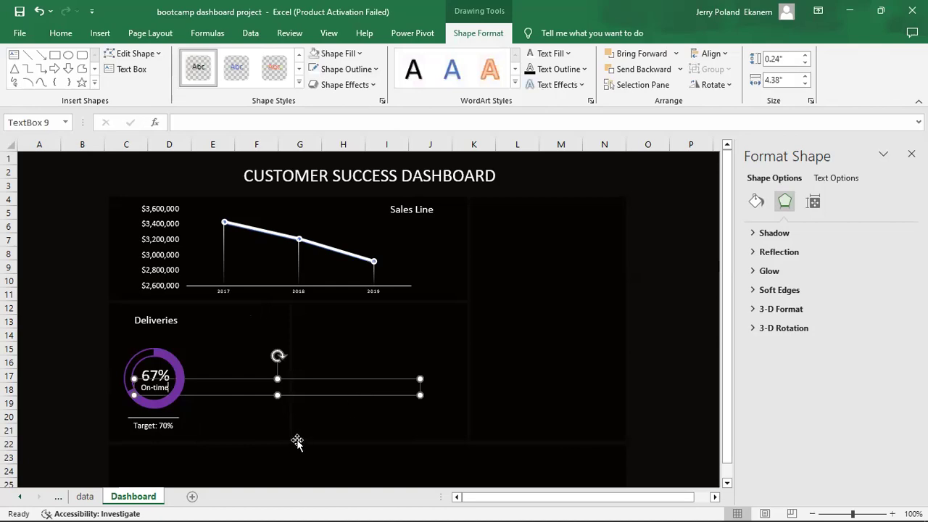
# Go to the Return_Rate_Chart sheet.
pyautogui.click(331, 429)
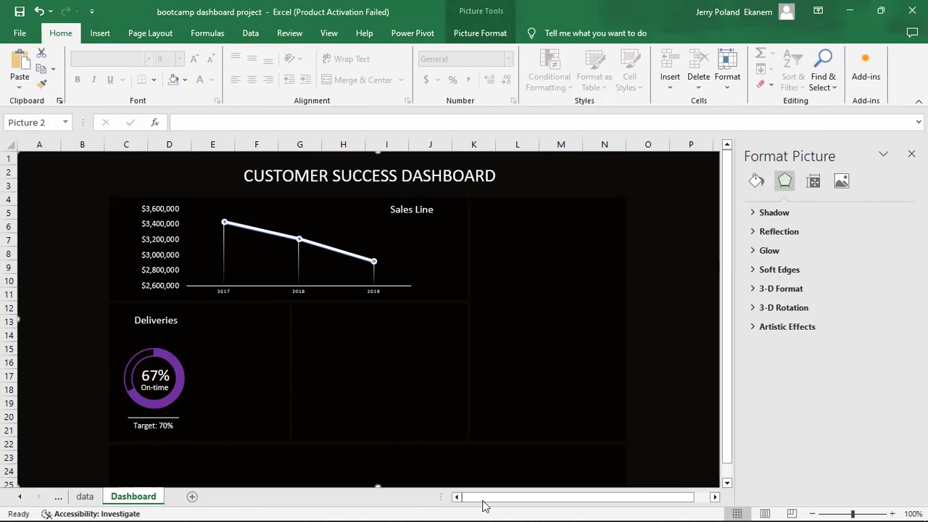
pyautogui.click(83, 497)
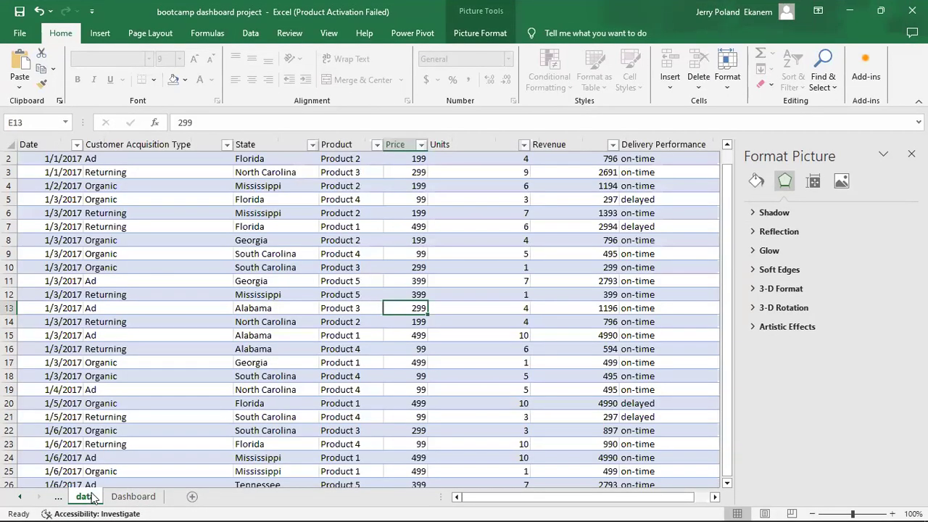
pyautogui.hotkey('ctrl', 'pageup')
pyautogui.hotkey('ctrl', 'pageup')
pyautogui.hotkey('ctrl', 'pageup')
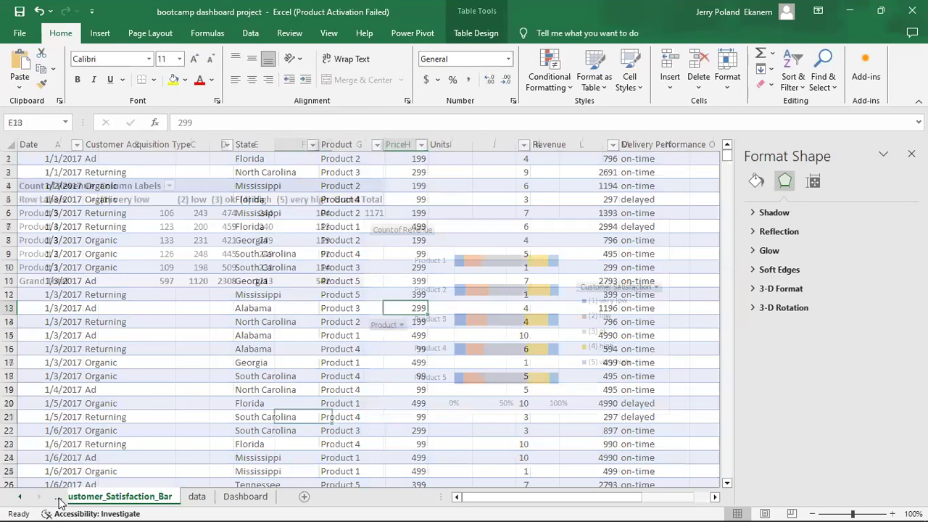
pyautogui.hotkey('ctrl', 'pageup')
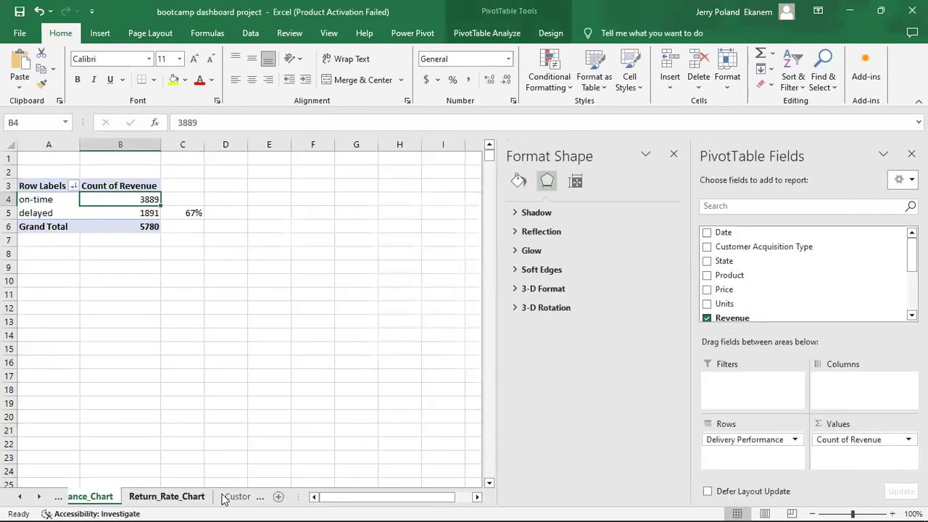
pyautogui.hotkey('ctrl', 'pagedown')
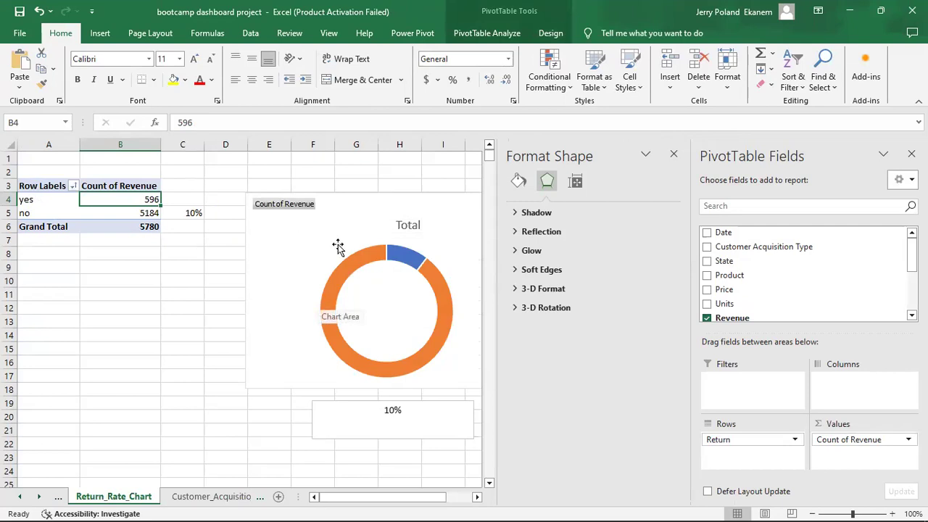
# Cut the return-rate donut chart together with its 10% text box.
pyautogui.click(338, 245)
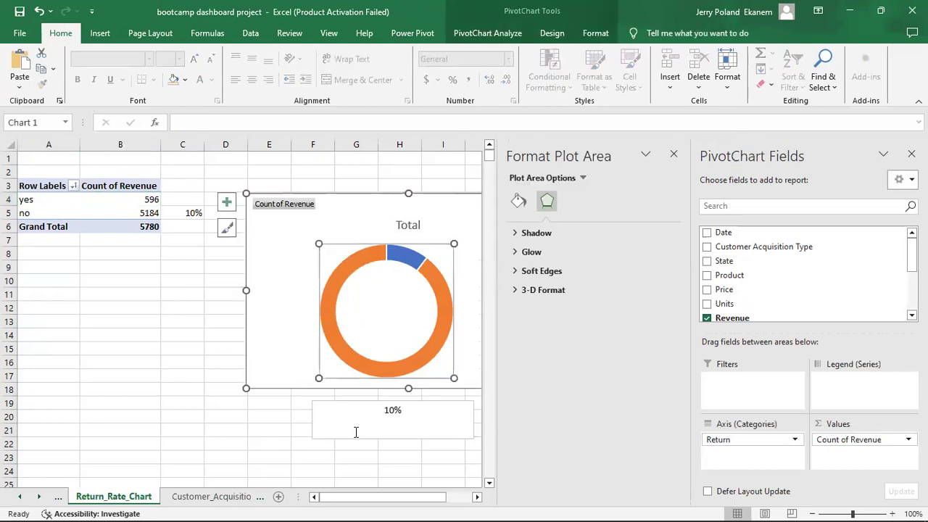
pyautogui.click(312, 426)
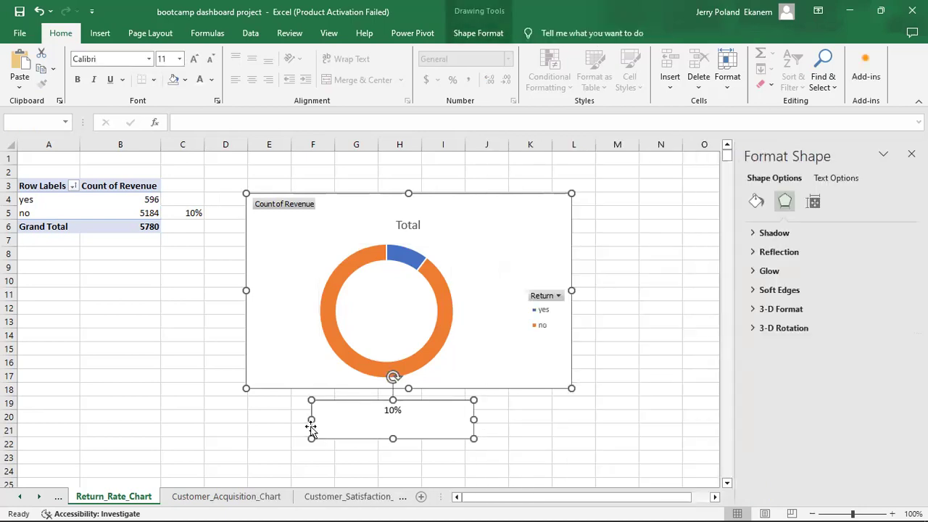
pyautogui.press('Delete')
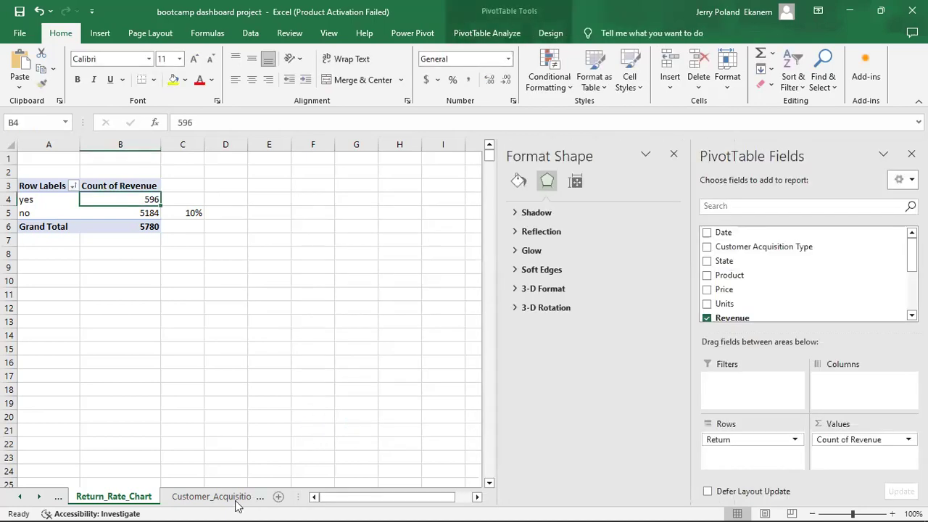
pyautogui.click(212, 496)
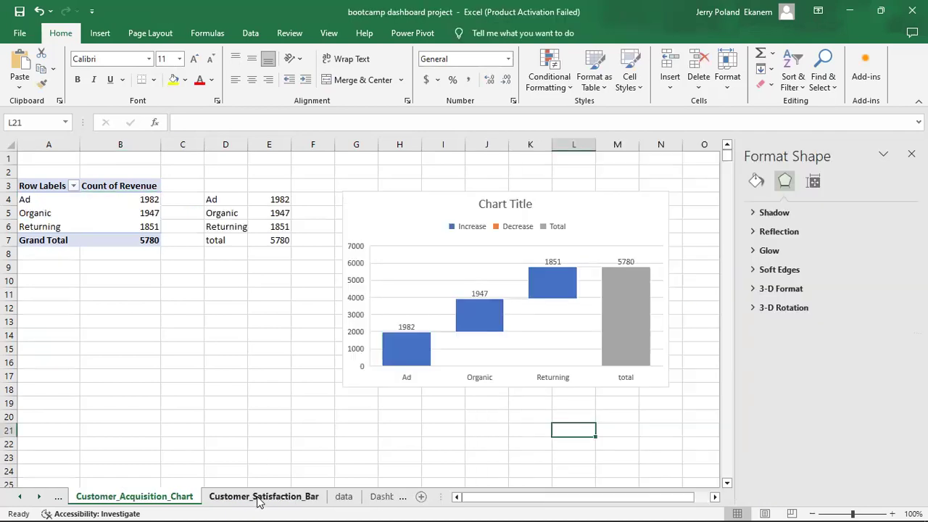
# Paste the return-rate donut and 10% box into the middle of the Dashboard sheet.
pyautogui.click(383, 499)
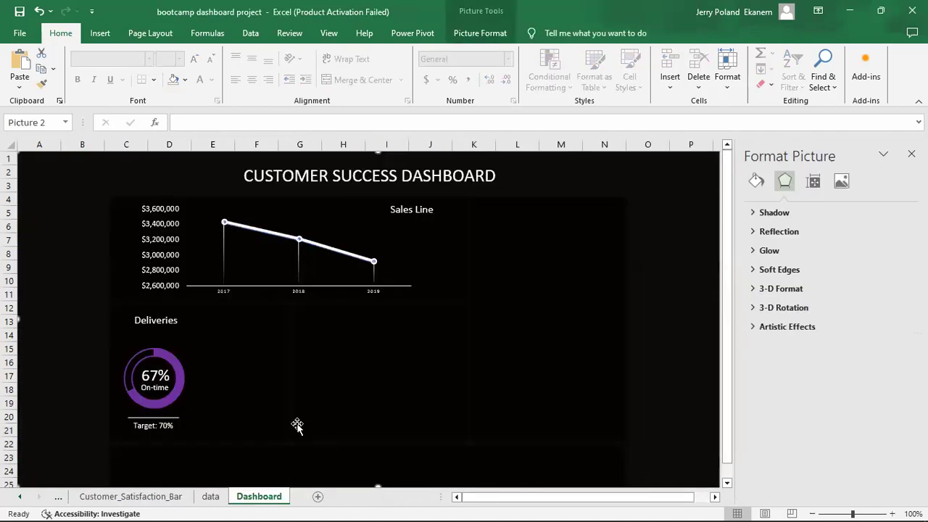
pyautogui.hotkey('ctrl', 'v')
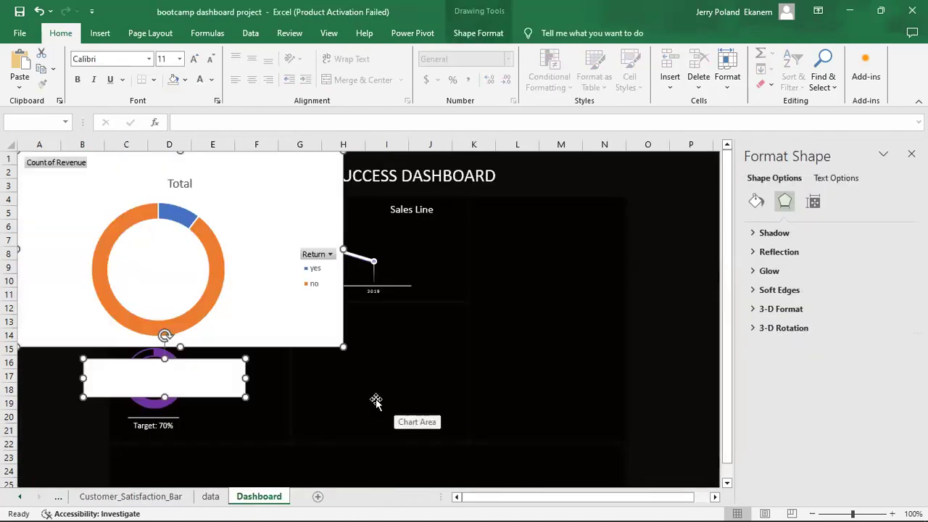
pyautogui.moveTo(275, 200); pyautogui.dragTo(535, 246)
pyautogui.click(548, 414)
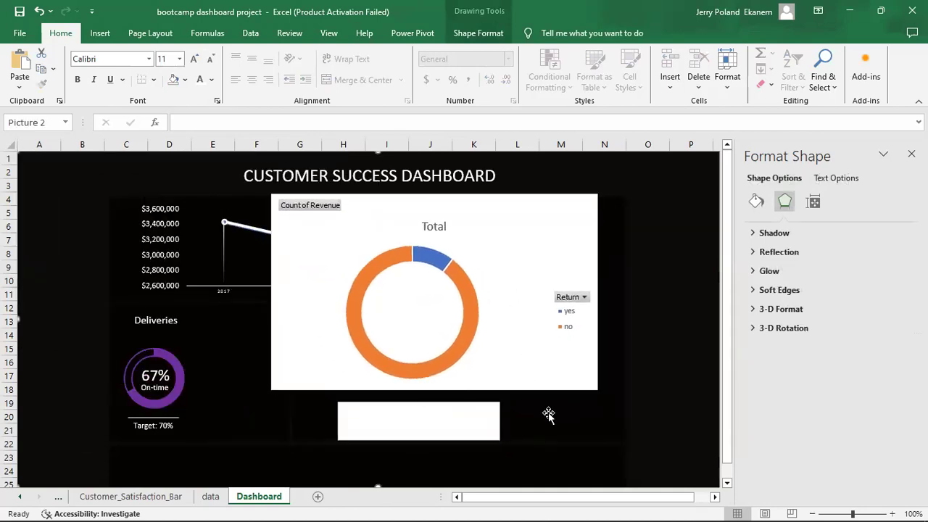
# Delete the donut's legend, hide all its field buttons, and make its background transparent.
pyautogui.click(580, 305)
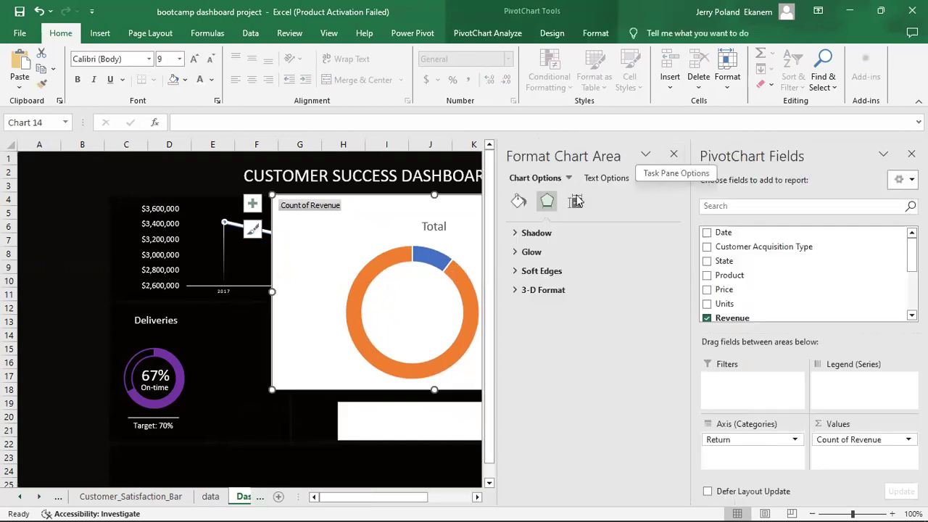
pyautogui.click(911, 153)
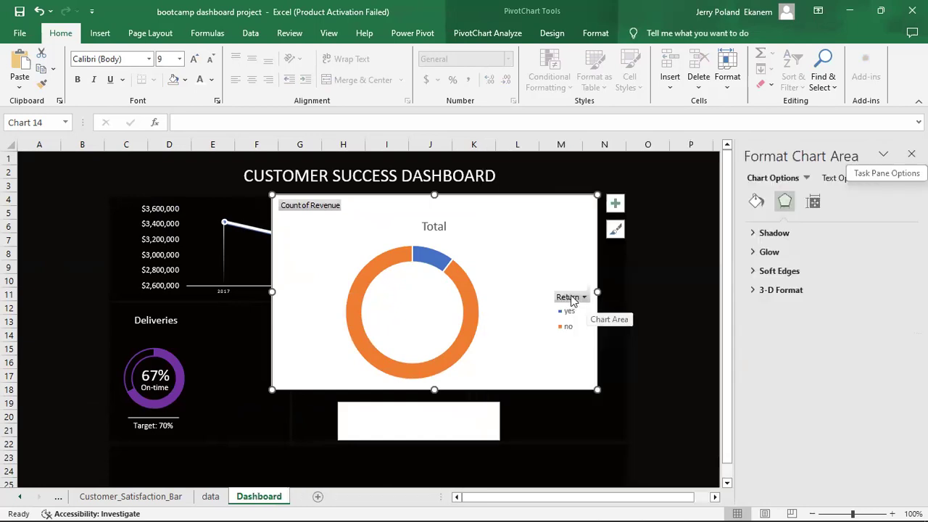
pyautogui.click(570, 298)
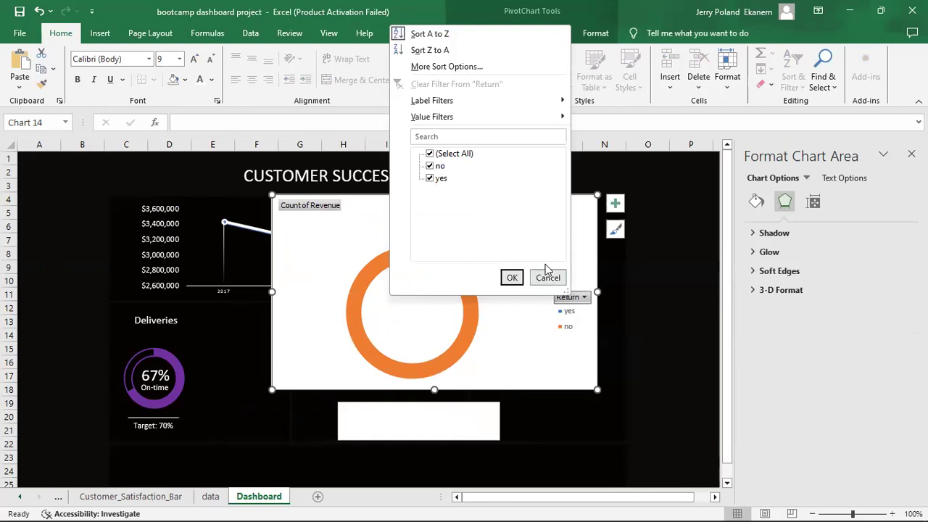
pyautogui.click(548, 278)
pyautogui.click(568, 323)
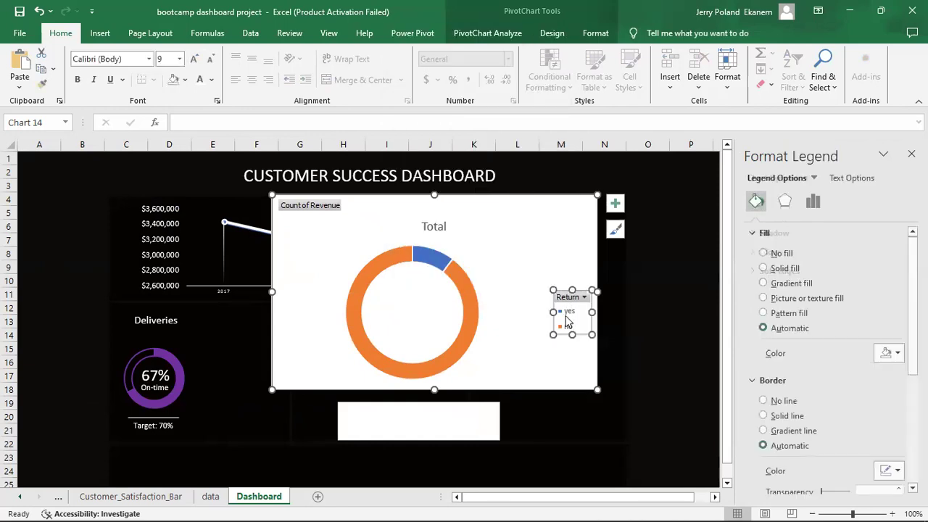
pyautogui.press('Delete')
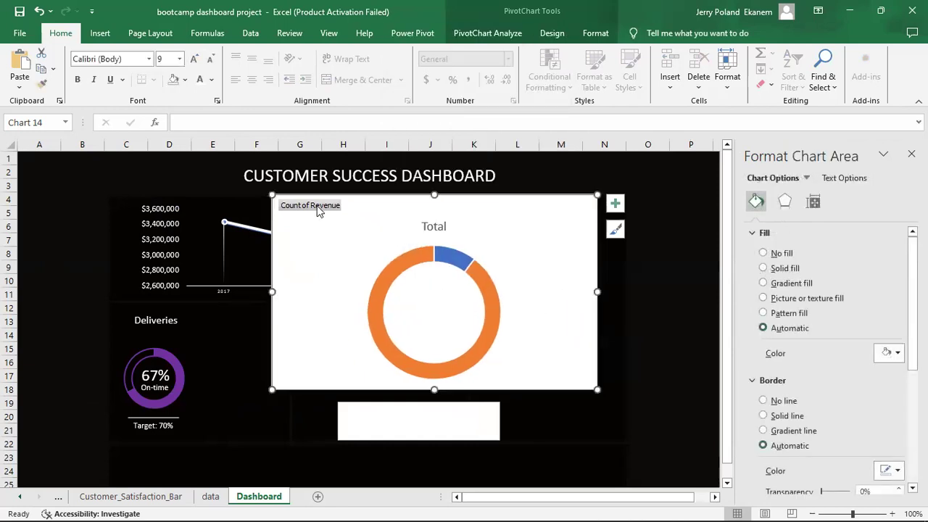
pyautogui.rightClick(317, 208)
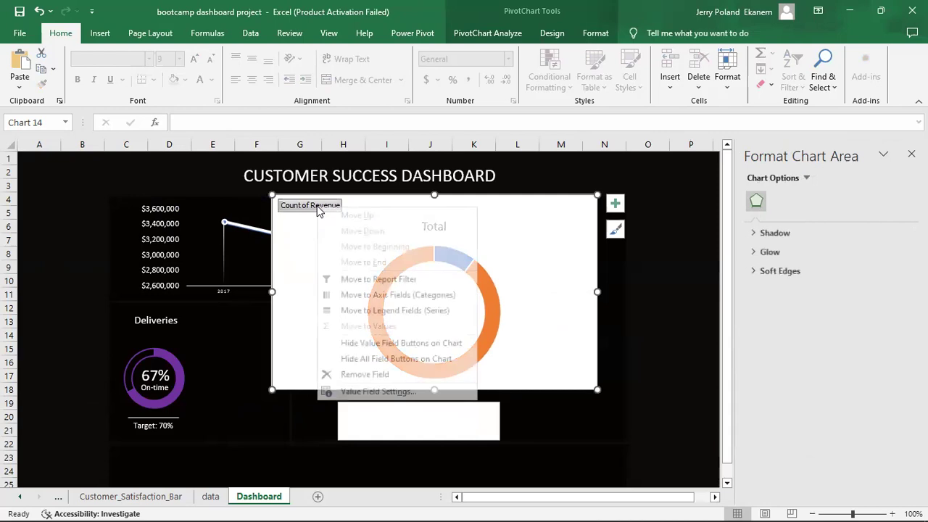
pyautogui.click(405, 359)
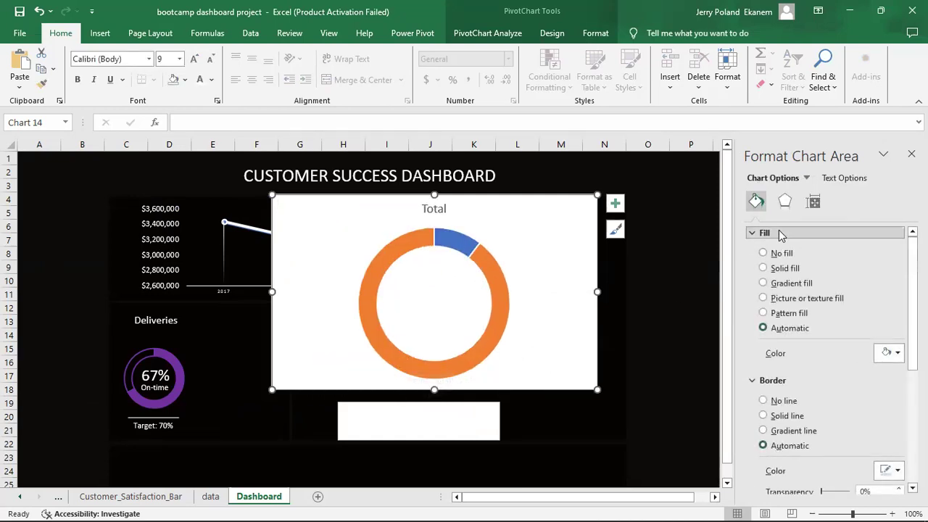
pyautogui.click(781, 254)
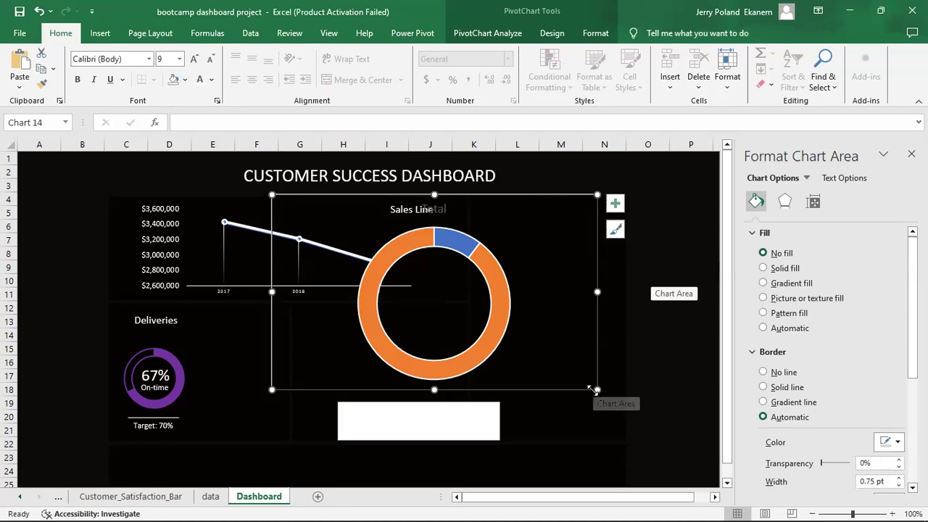
# Shrink the return-rate donut and position it in the Deliveries tile beside the 67% gauge.
pyautogui.moveTo(593, 389); pyautogui.dragTo(494, 360)
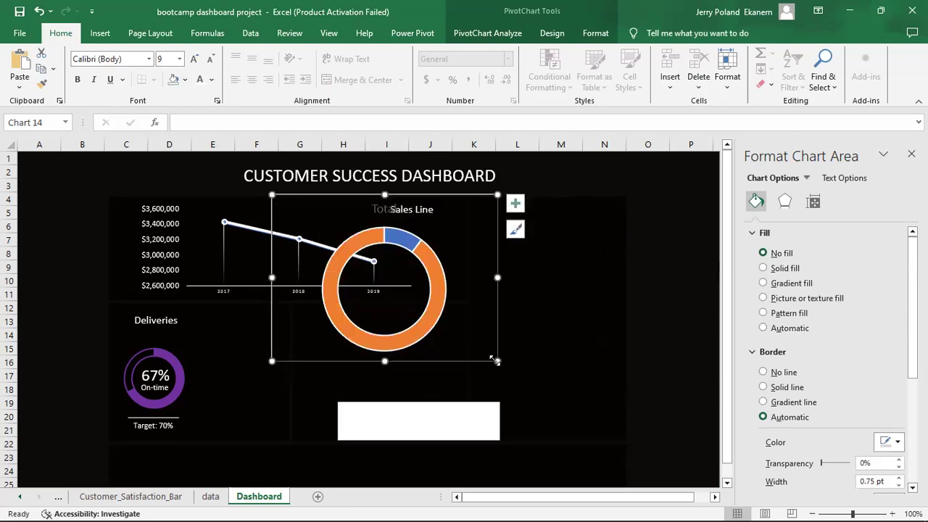
pyautogui.moveTo(464, 234); pyautogui.dragTo(223, 315)
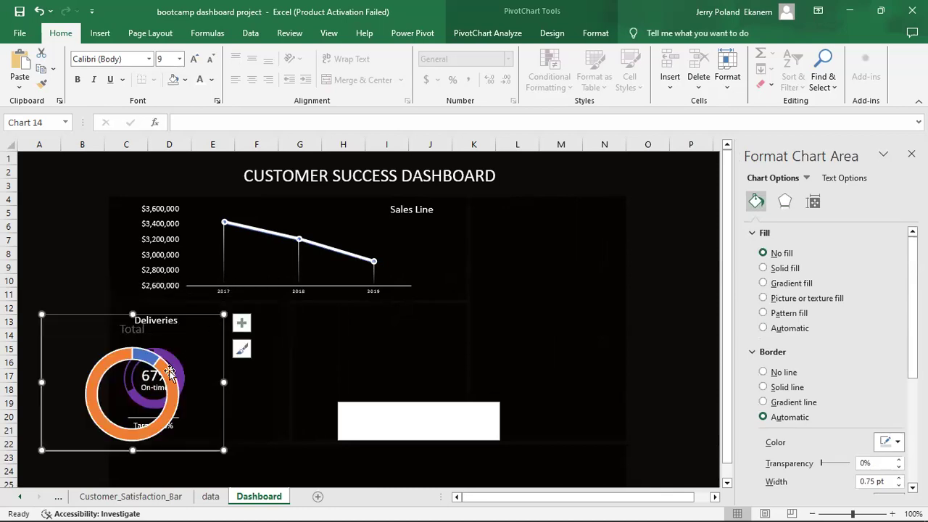
pyautogui.click(184, 377)
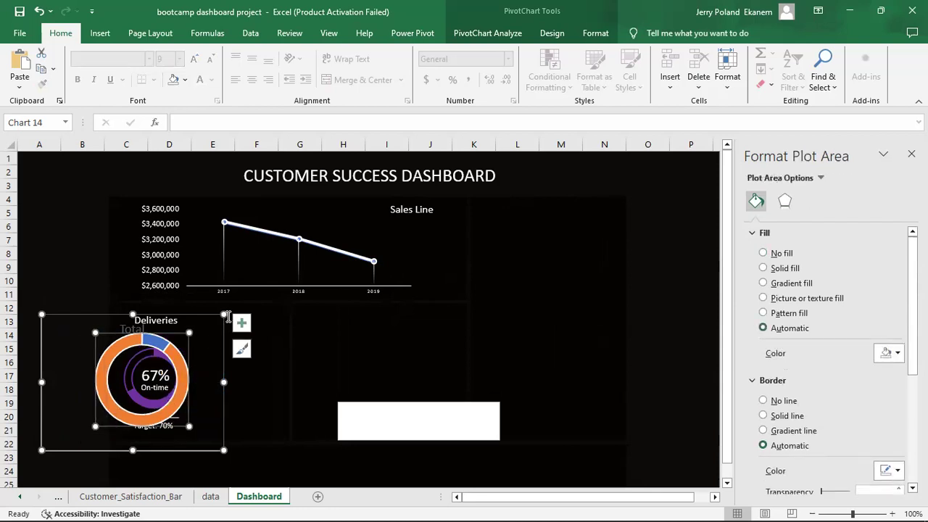
pyautogui.moveTo(224, 315); pyautogui.dragTo(208, 338)
pyautogui.click(172, 384)
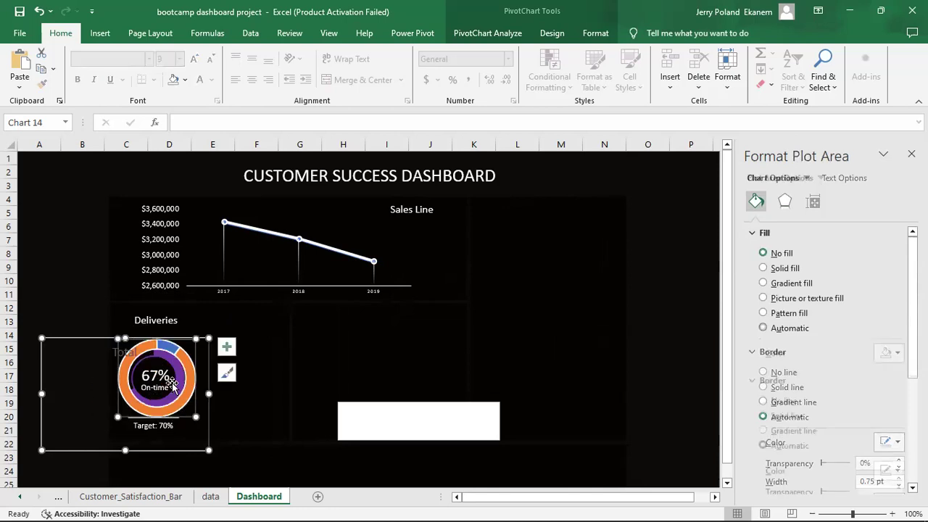
pyautogui.hotkey('ctrl', 'z')
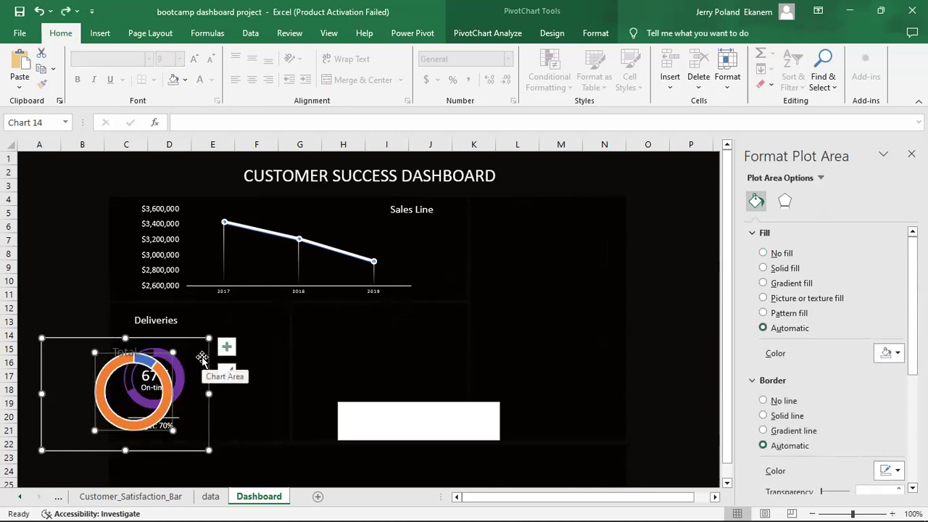
pyautogui.moveTo(200, 342); pyautogui.dragTo(221, 335)
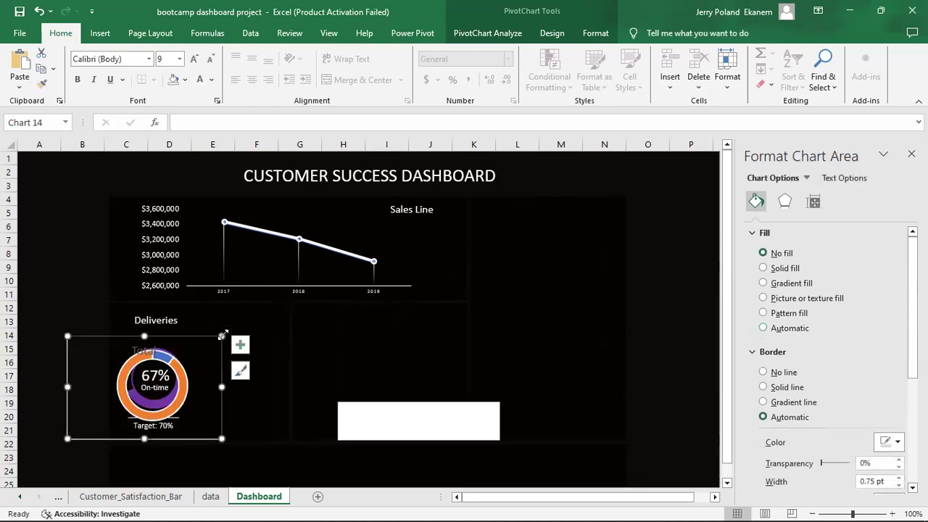
pyautogui.click(182, 386)
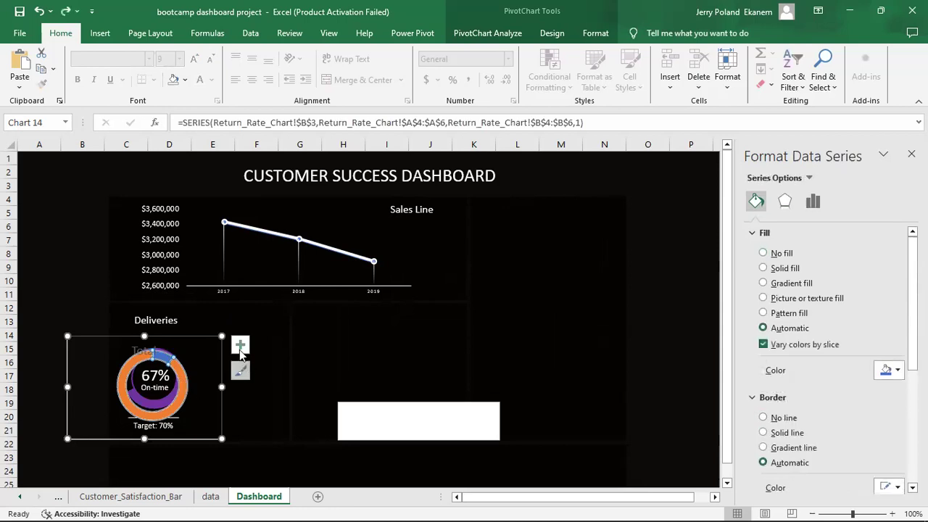
pyautogui.click(210, 349)
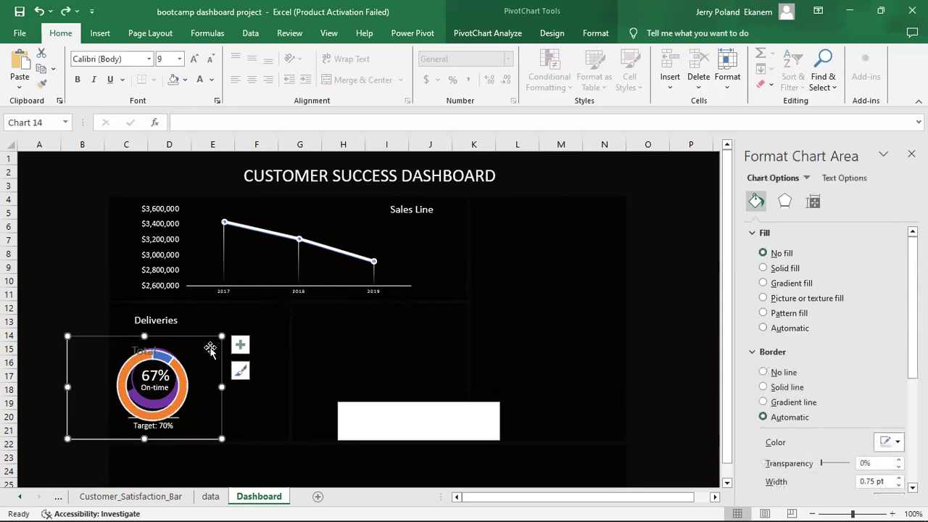
pyautogui.moveTo(215, 339)
pyautogui.mouseDown()
pyautogui.moveTo(228, 332)
pyautogui.moveTo(220, 339)
pyautogui.mouseUp()
# Move the donut up slightly and delete its Total chart title.
pyautogui.moveTo(206, 370)
pyautogui.mouseDown()
pyautogui.moveTo(212, 337)
pyautogui.moveTo(199, 355)
pyautogui.moveTo(270, 347)
pyautogui.moveTo(275, 356)
pyautogui.mouseUp()
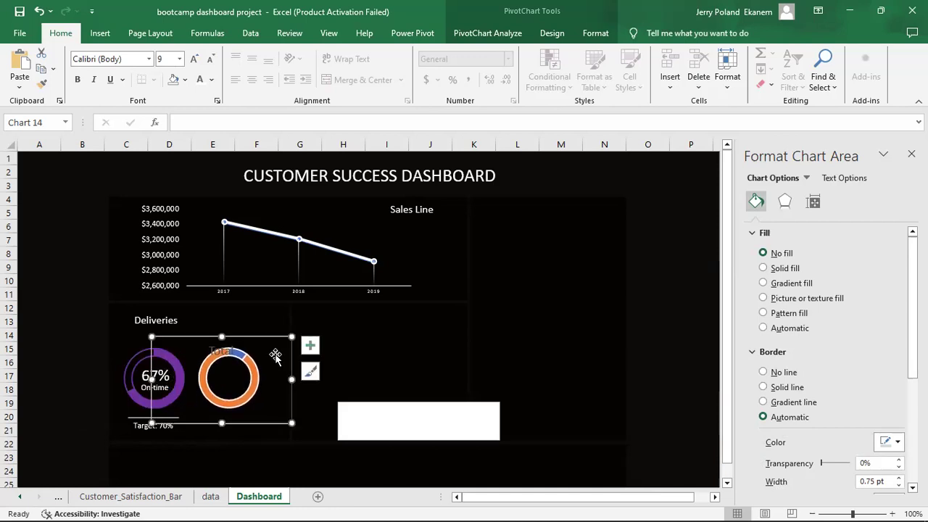
pyautogui.click(224, 350)
pyautogui.press('Delete')
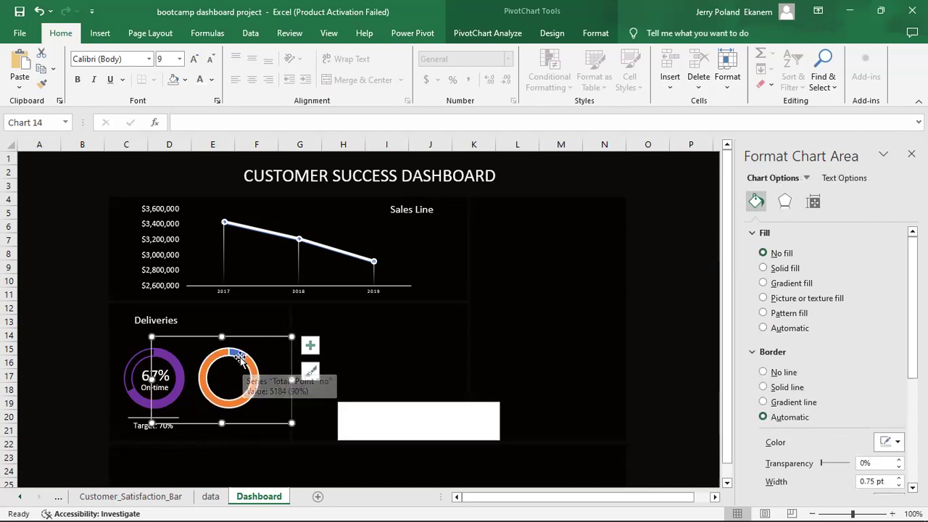
# Give the donut ring a solid purple fill.
pyautogui.click(237, 355)
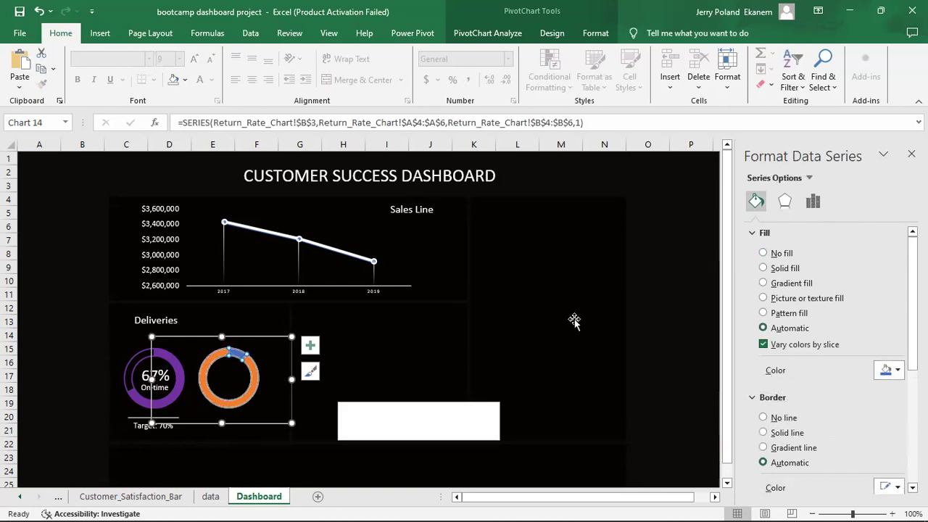
pyautogui.click(763, 268)
pyautogui.click(897, 371)
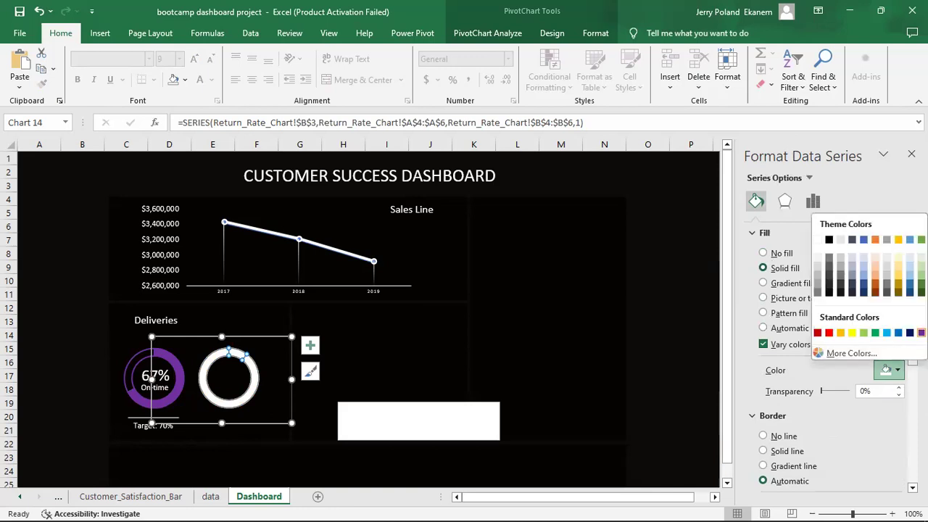
pyautogui.click(920, 333)
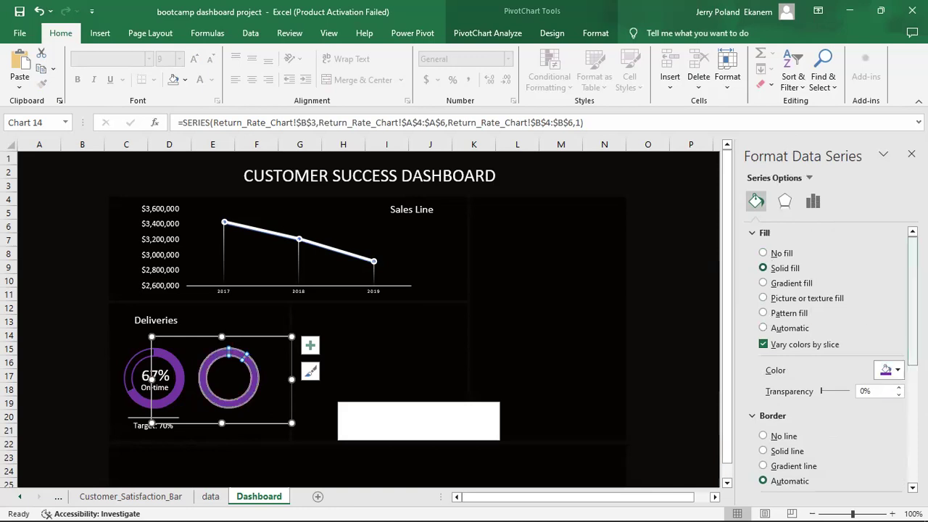
# Give the selected slice a solid line border and no fill, leaving an outlined ring.
pyautogui.click(238, 355)
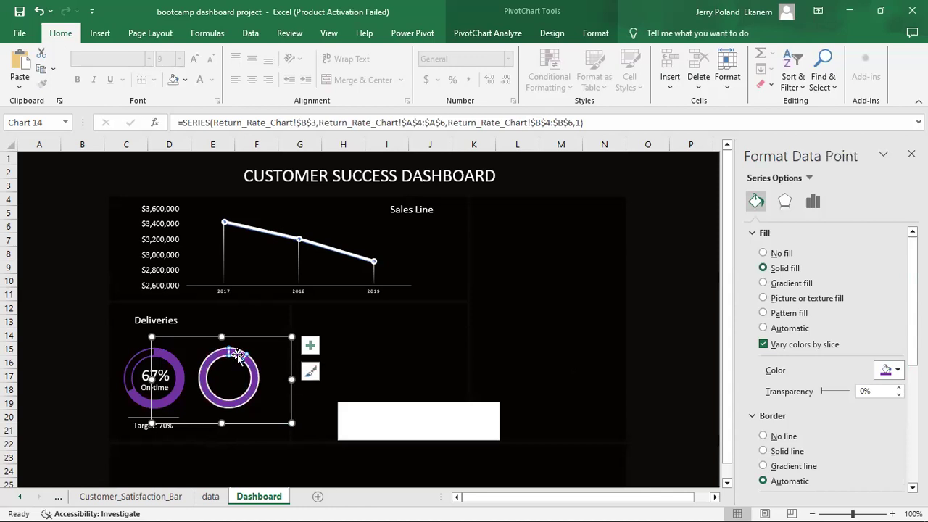
pyautogui.click(888, 372)
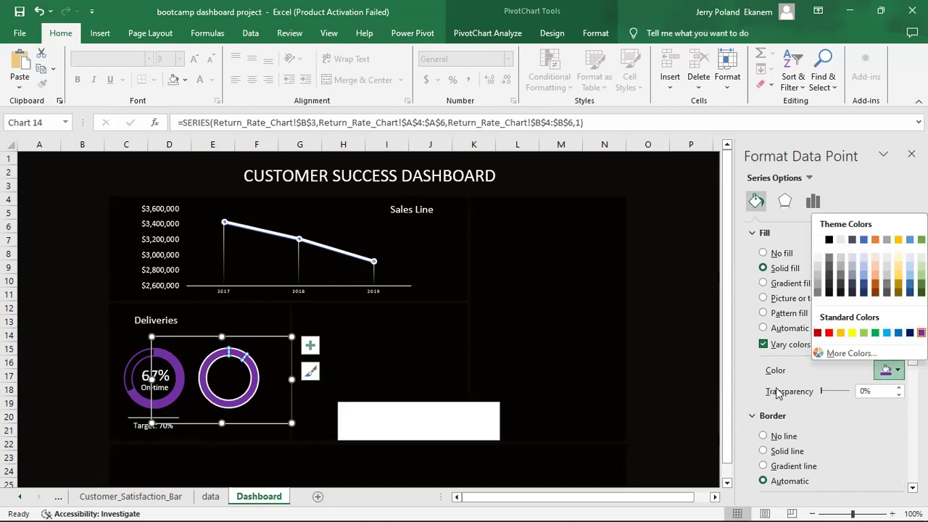
pyautogui.click(771, 453)
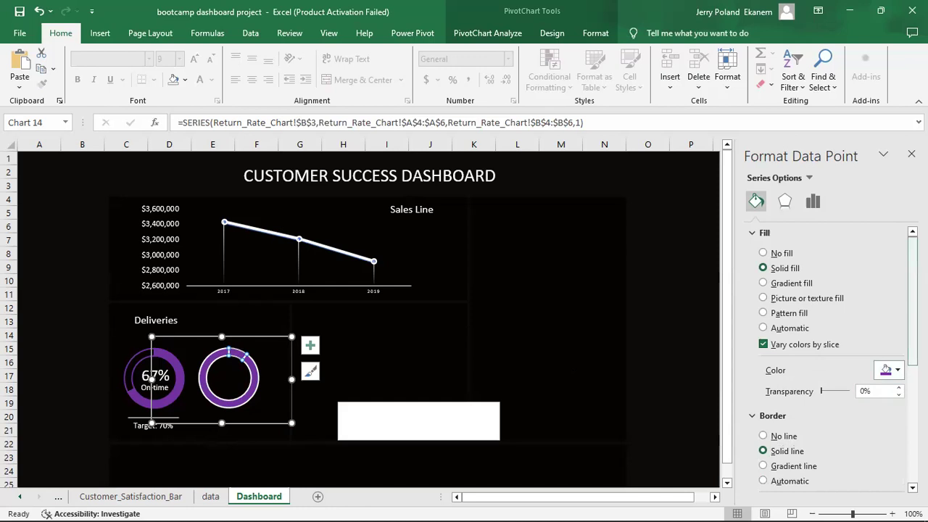
pyautogui.scroll(-4, 833, 377)
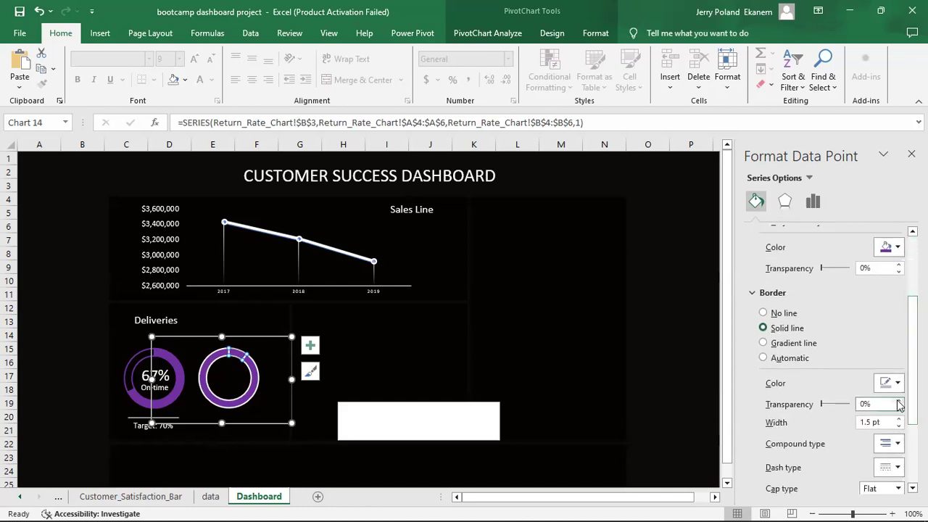
pyautogui.click(893, 384)
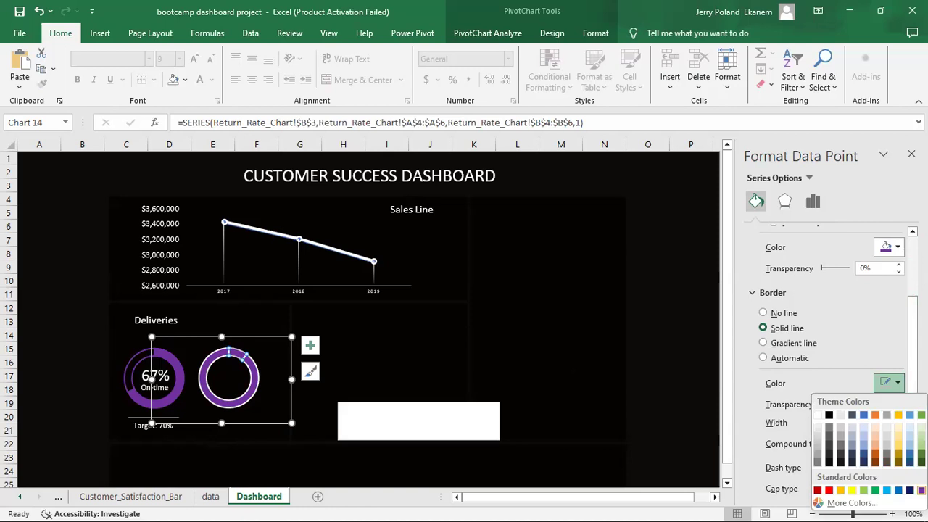
pyautogui.click(733, 465)
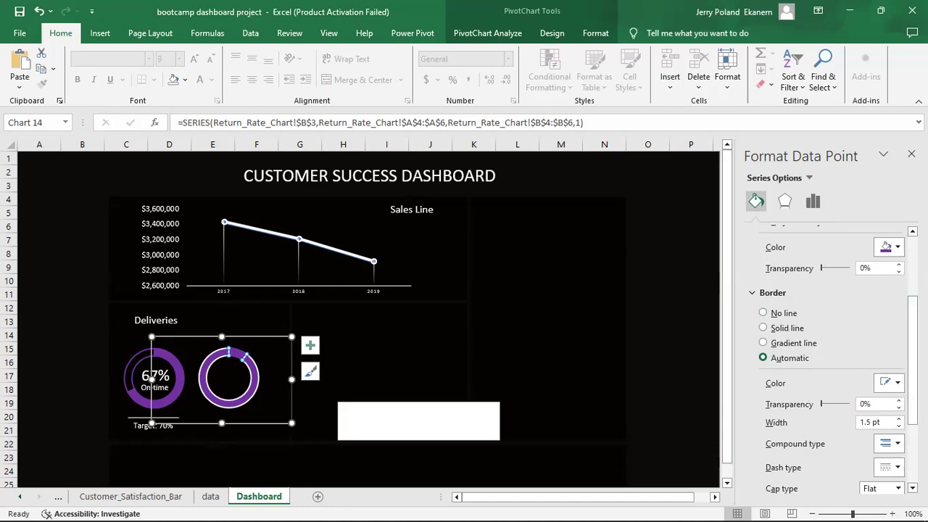
pyautogui.scroll(-3, 844, 366)
pyautogui.scroll(4, 845, 366)
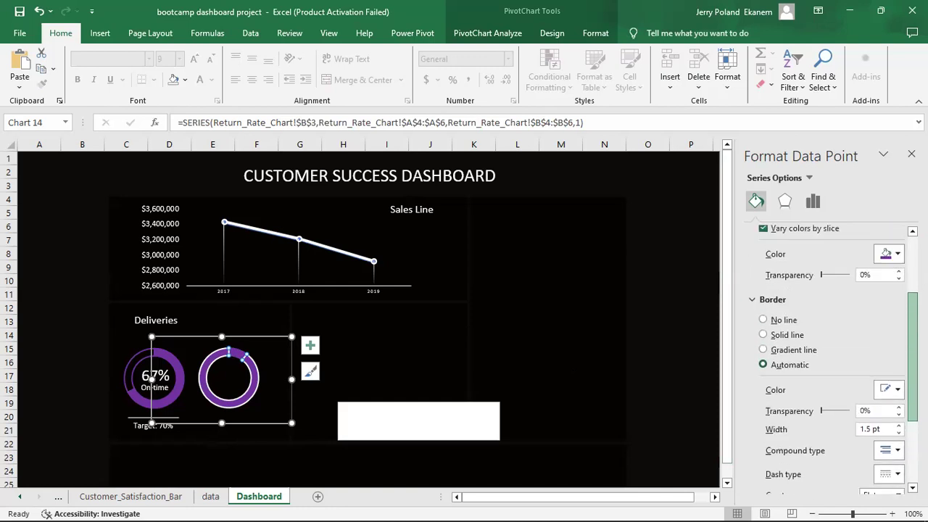
pyautogui.click(786, 344)
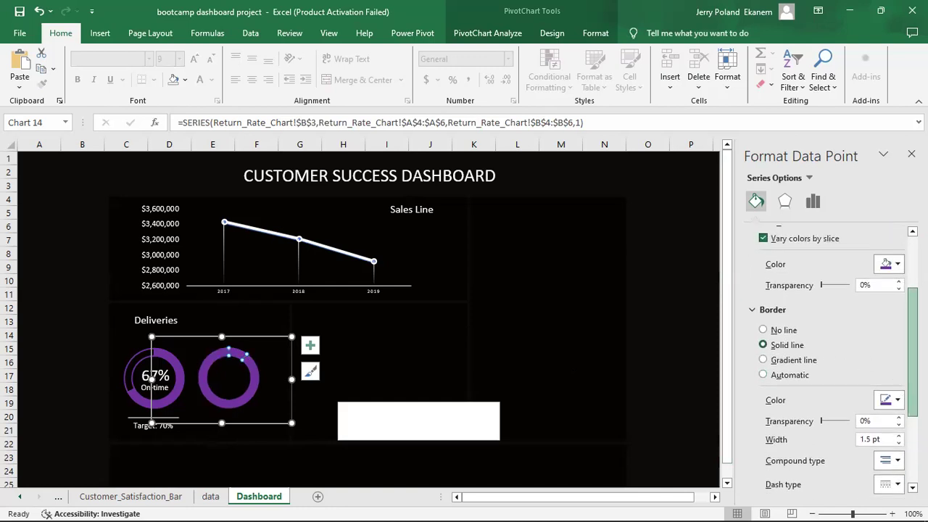
pyautogui.scroll(3, 901, 316)
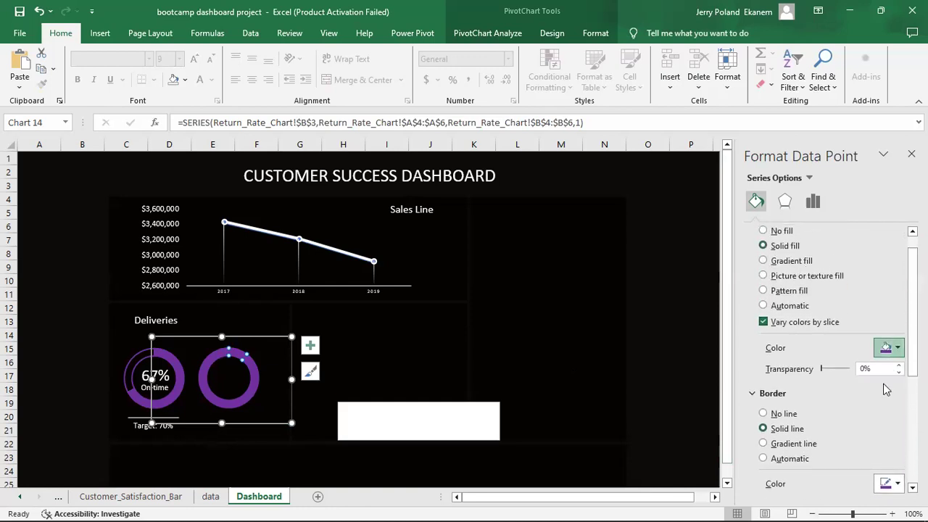
pyautogui.click(898, 349)
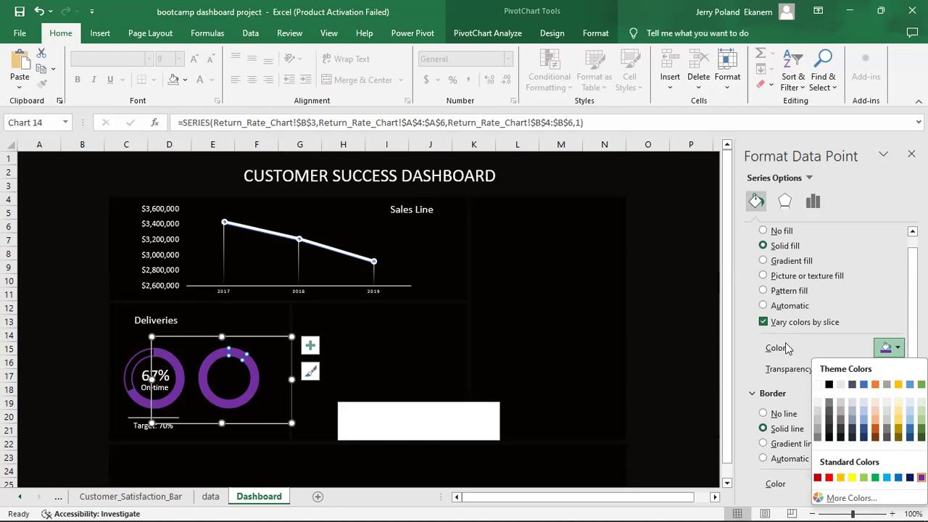
pyautogui.click(772, 233)
pyautogui.click(411, 365)
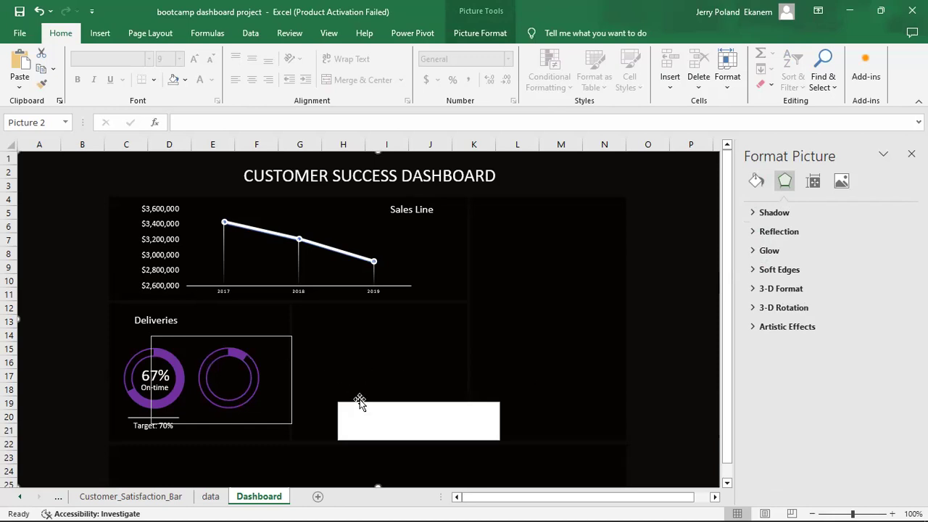
# Make the text box below the charts transparent with no outline.
pyautogui.click(441, 421)
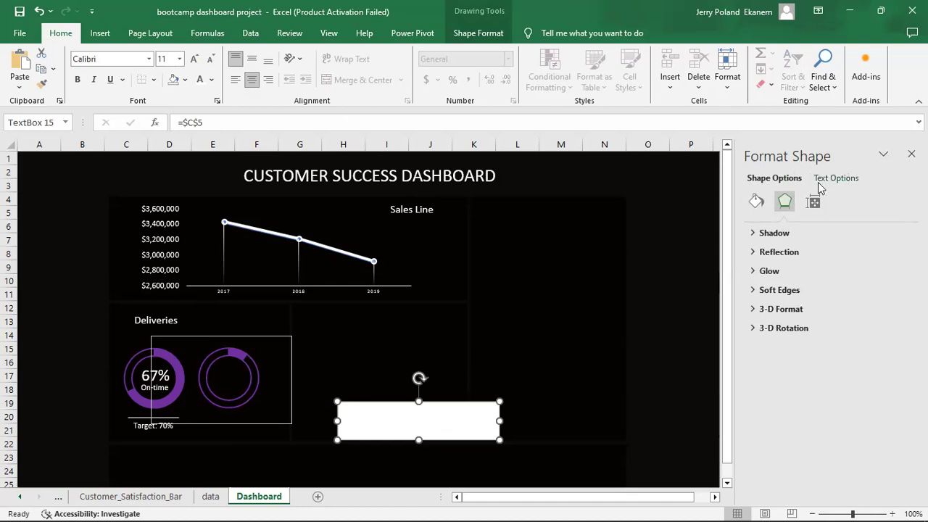
pyautogui.click(753, 200)
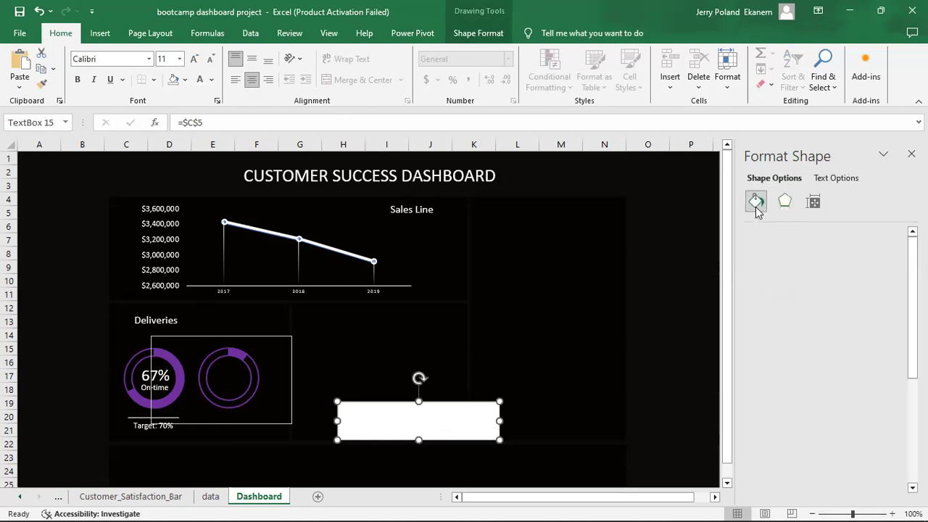
pyautogui.click(771, 254)
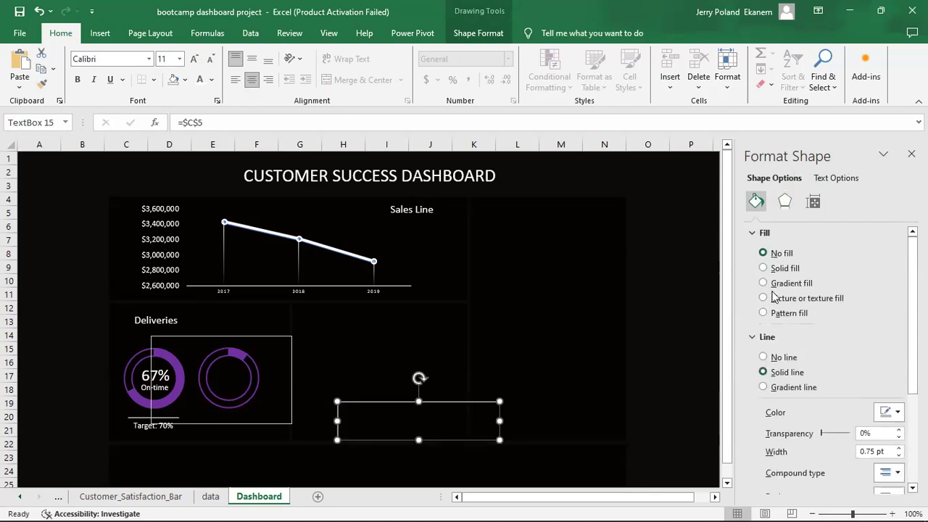
pyautogui.click(773, 358)
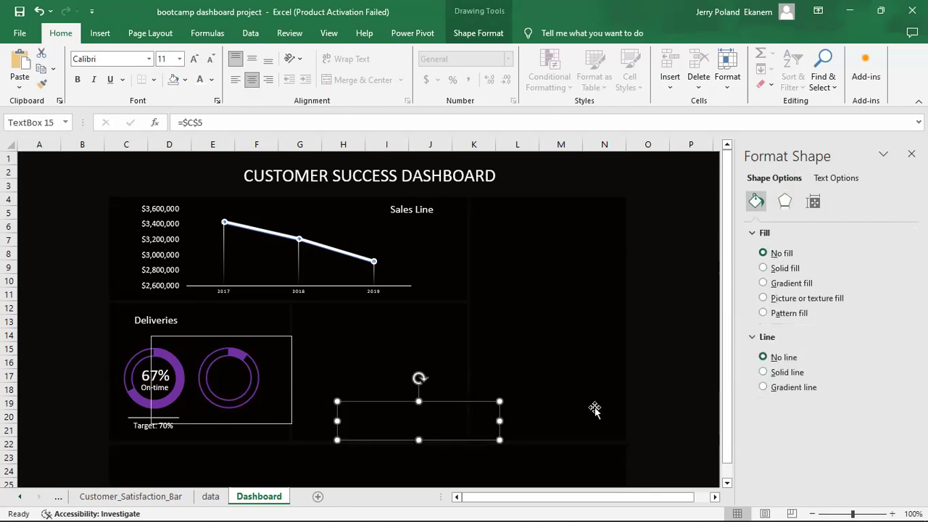
pyautogui.click(379, 390)
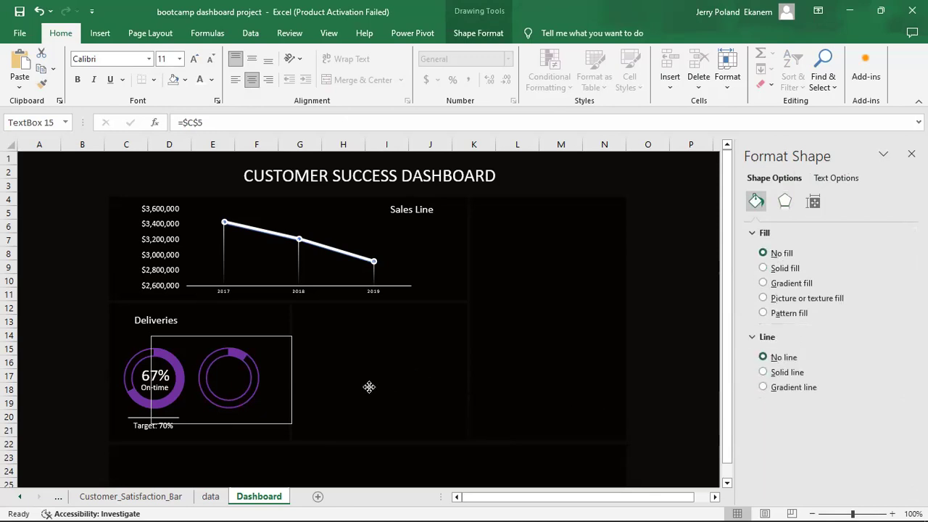
# Link the empty text box to =Return_Rate_Chart!C5 so it shows 10%.
pyautogui.click(387, 408)
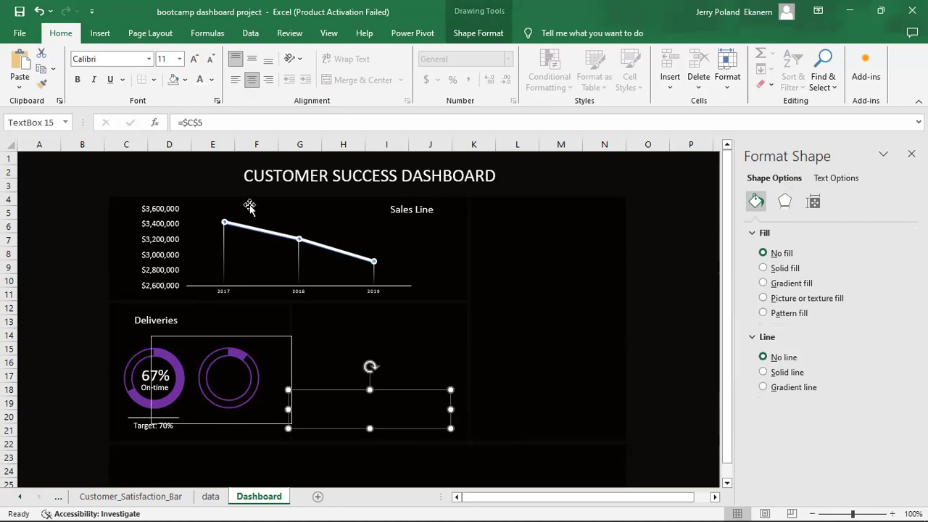
pyautogui.click(224, 123)
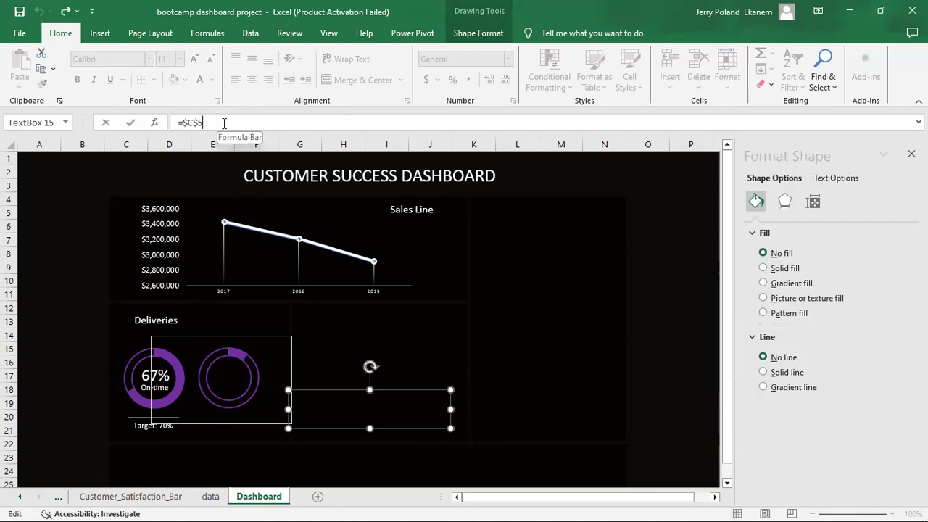
pyautogui.press('BackSpace')
pyautogui.press('BackSpace')
pyautogui.press('BackSpace')
pyautogui.press('BackSpace')
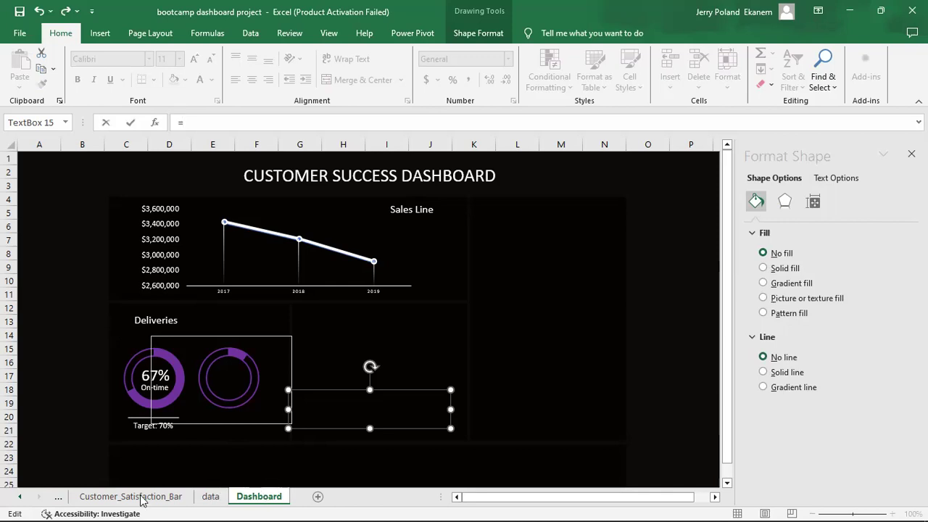
pyautogui.click(59, 500)
pyautogui.click(59, 499)
pyautogui.click(59, 500)
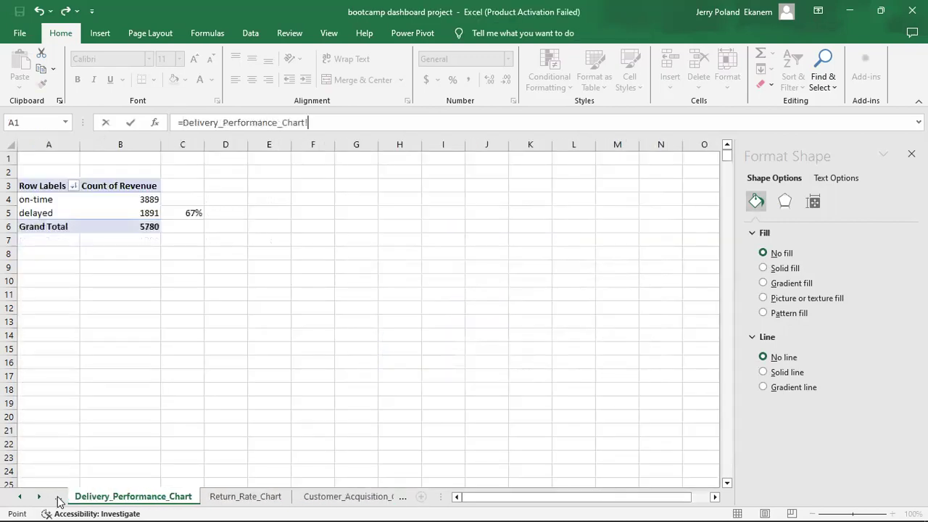
pyautogui.click(232, 498)
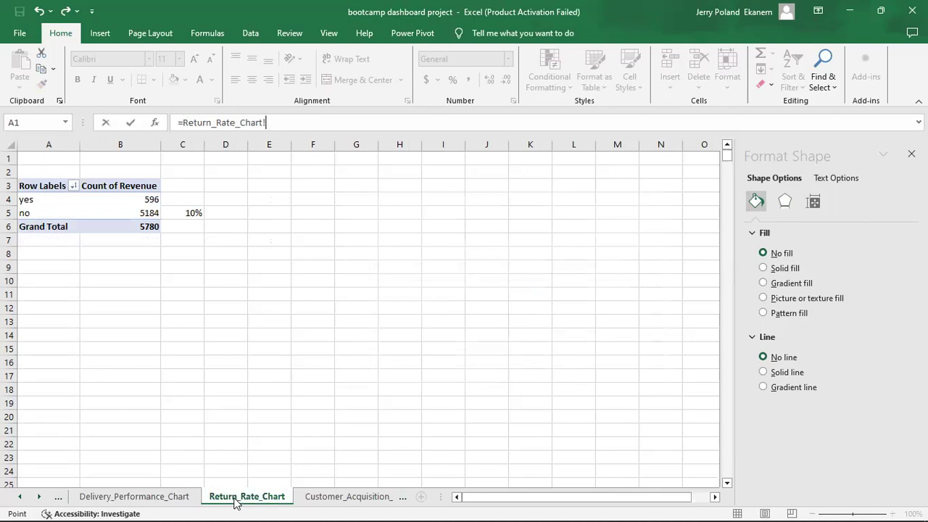
pyautogui.click(189, 213)
pyautogui.press('Return')
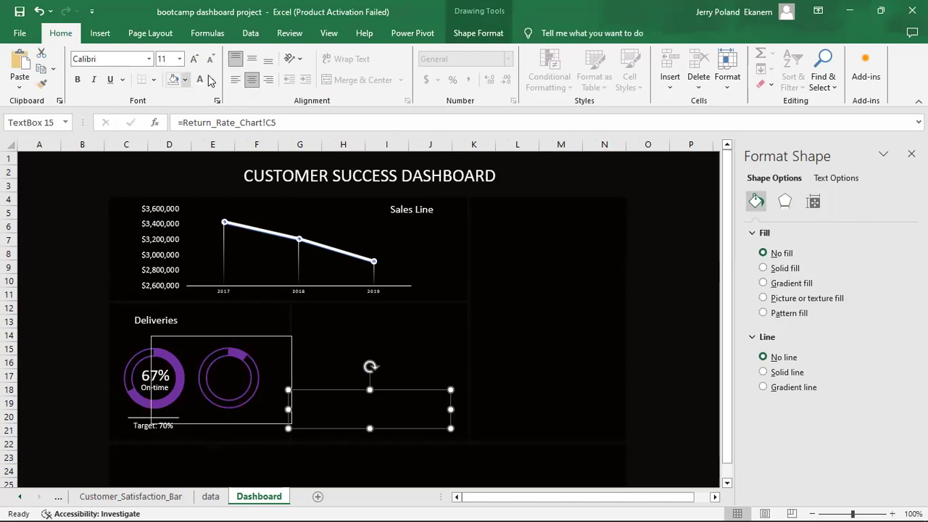
# Set the 10% label's font colour to white.
pyautogui.click(211, 80)
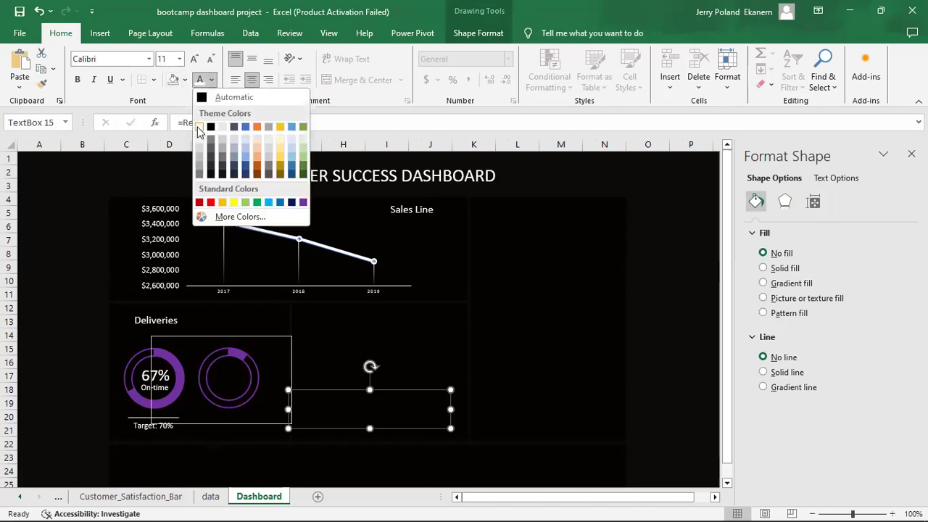
pyautogui.click(199, 127)
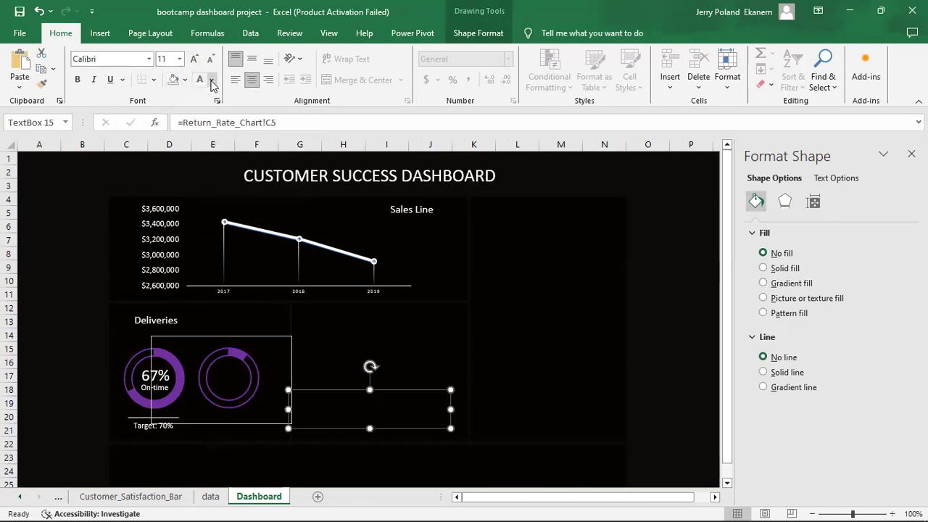
pyautogui.click(211, 80)
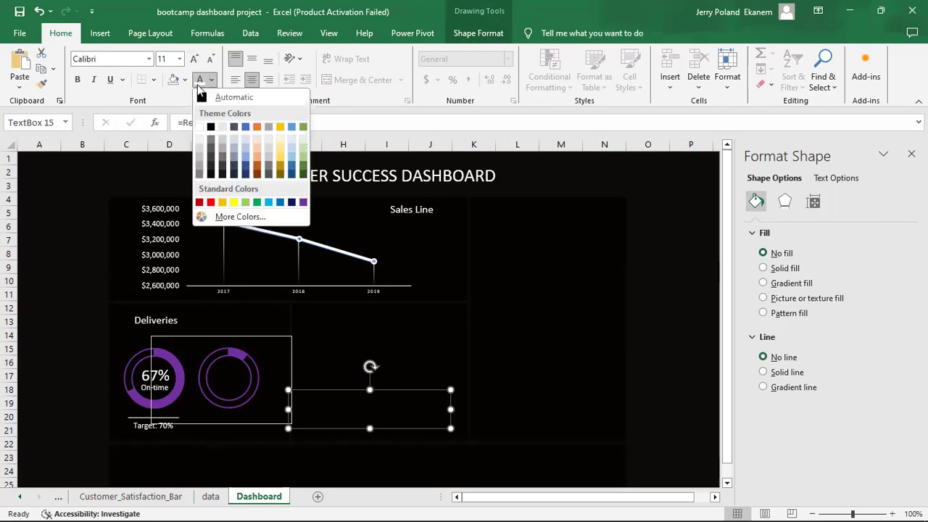
pyautogui.click(200, 127)
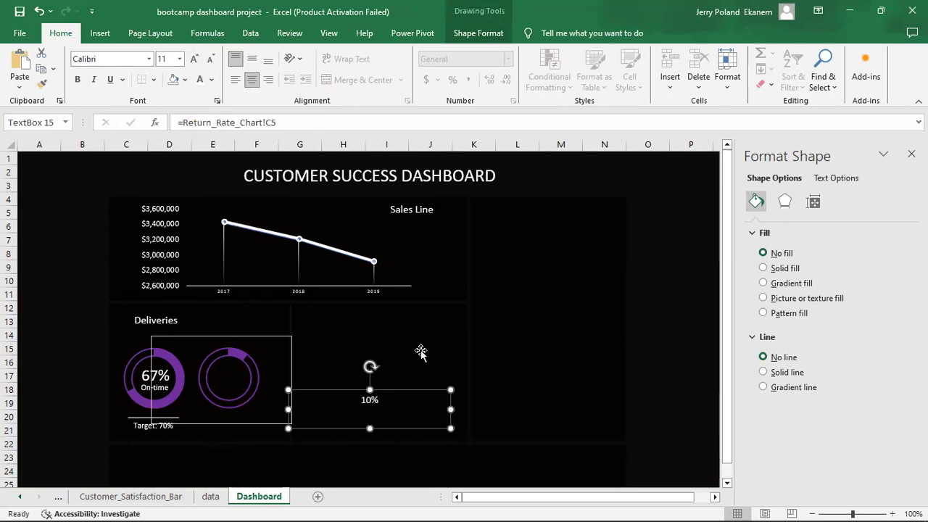
# Move the 10% label into the second donut ring and try font size 16.
pyautogui.moveTo(402, 394); pyautogui.dragTo(262, 374)
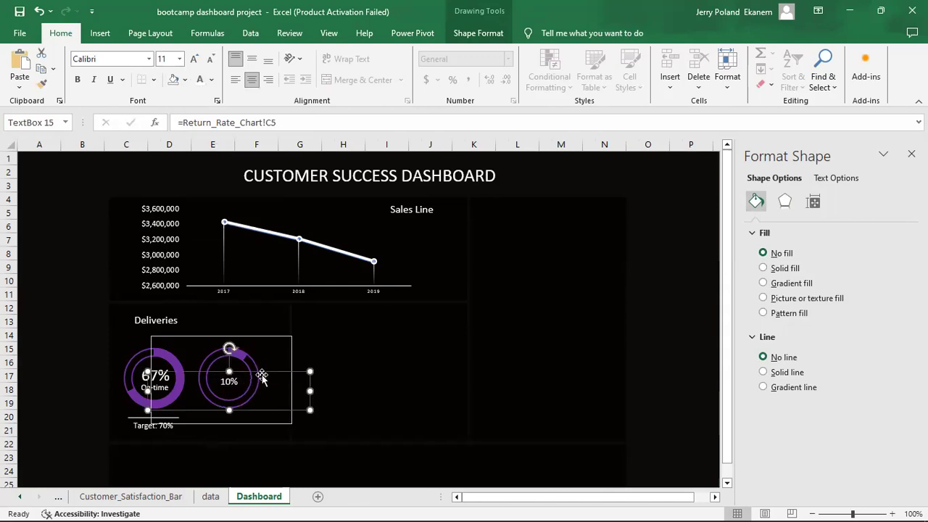
pyautogui.click(180, 60)
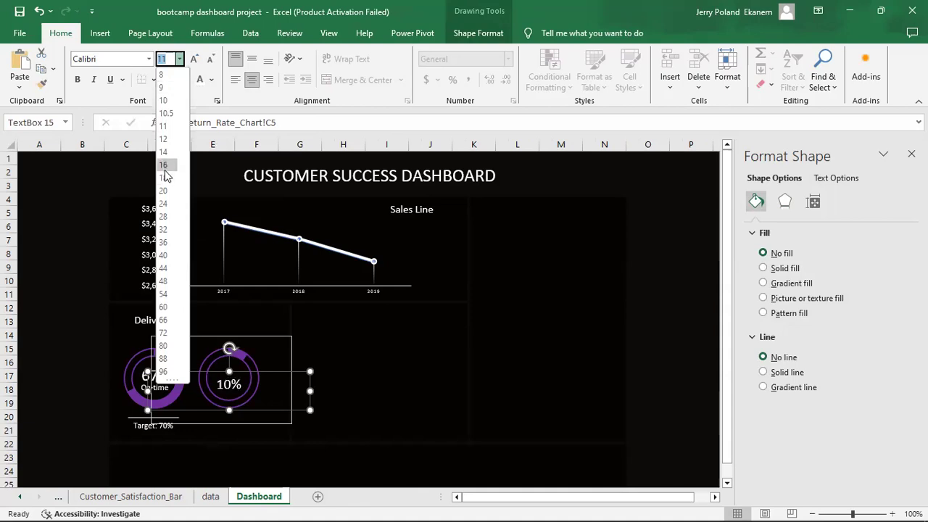
pyautogui.click(165, 166)
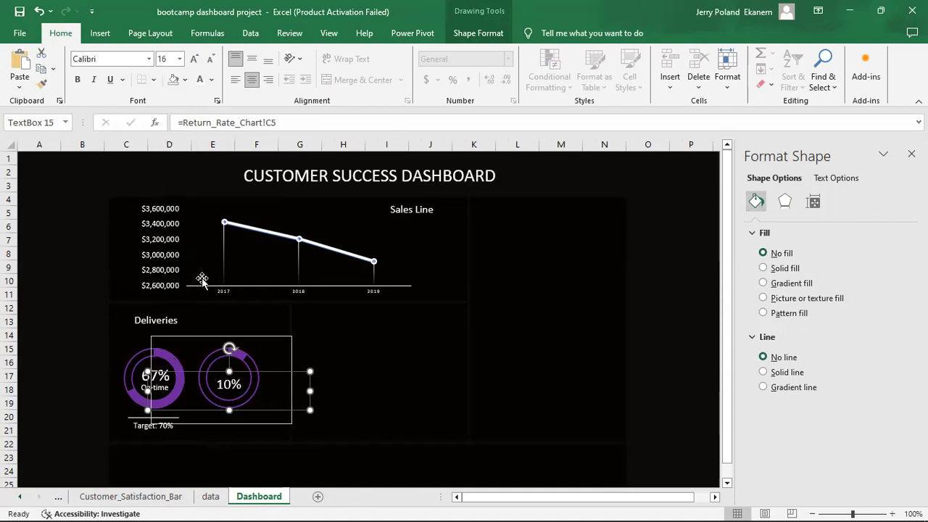
pyautogui.click(364, 375)
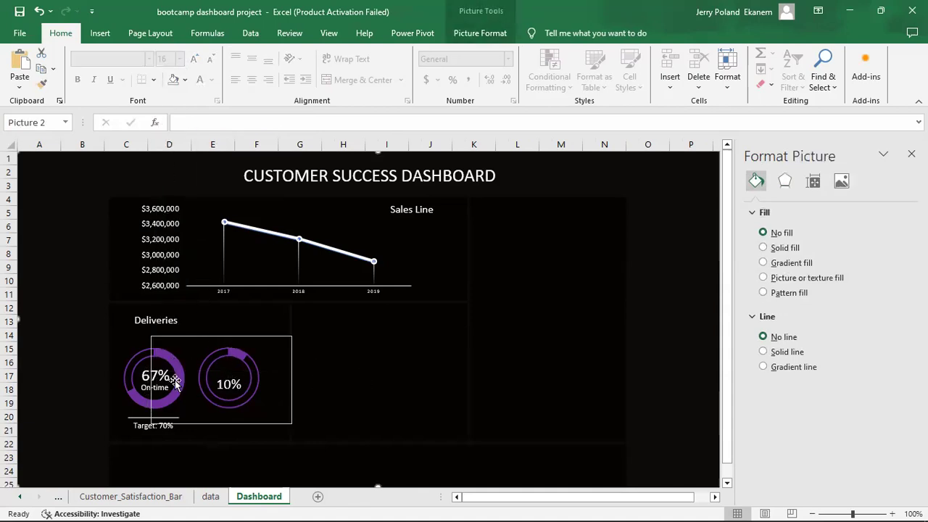
pyautogui.click(145, 373)
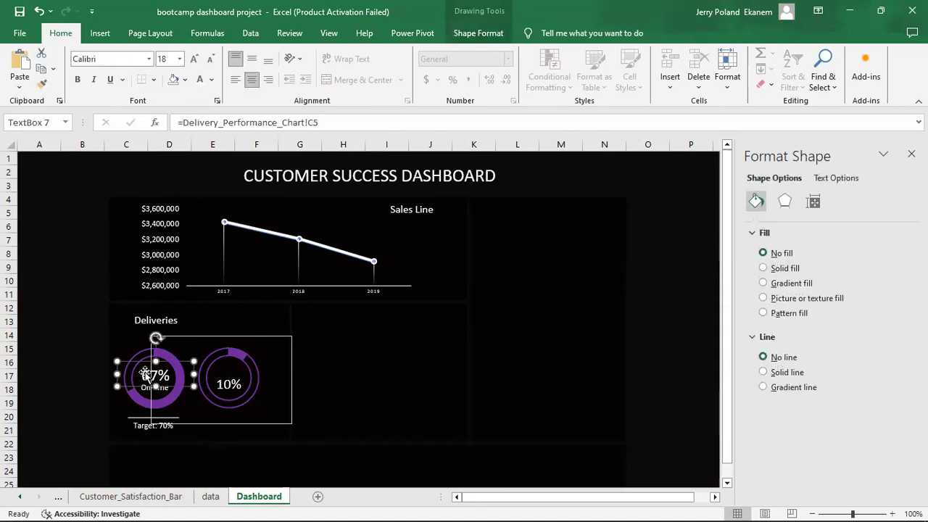
pyautogui.click(229, 382)
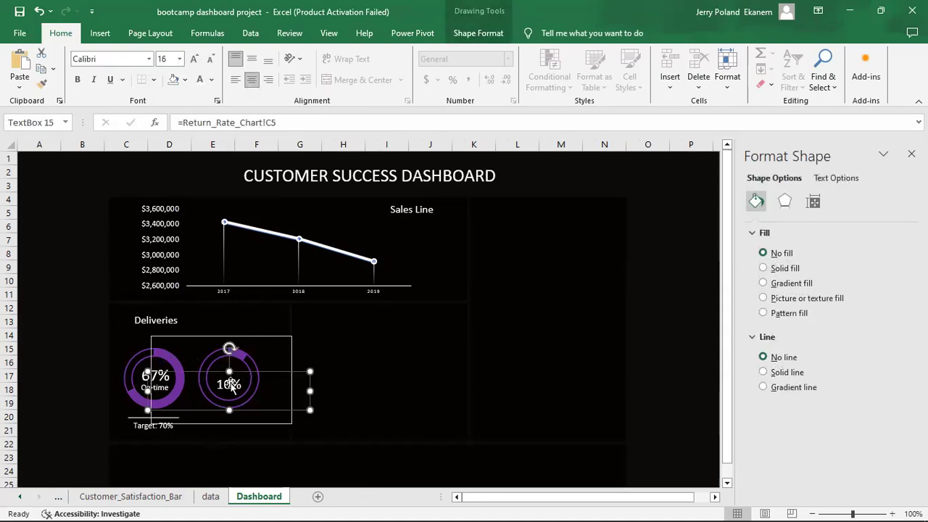
# Change the 10% label to font size 18 and centre it in the ring.
pyautogui.click(168, 60)
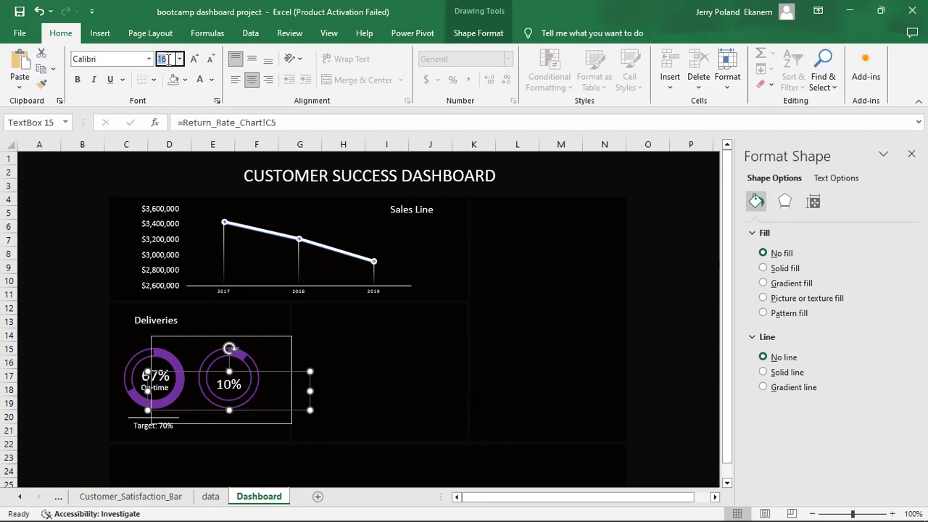
pyautogui.write('18')
pyautogui.press('Return')
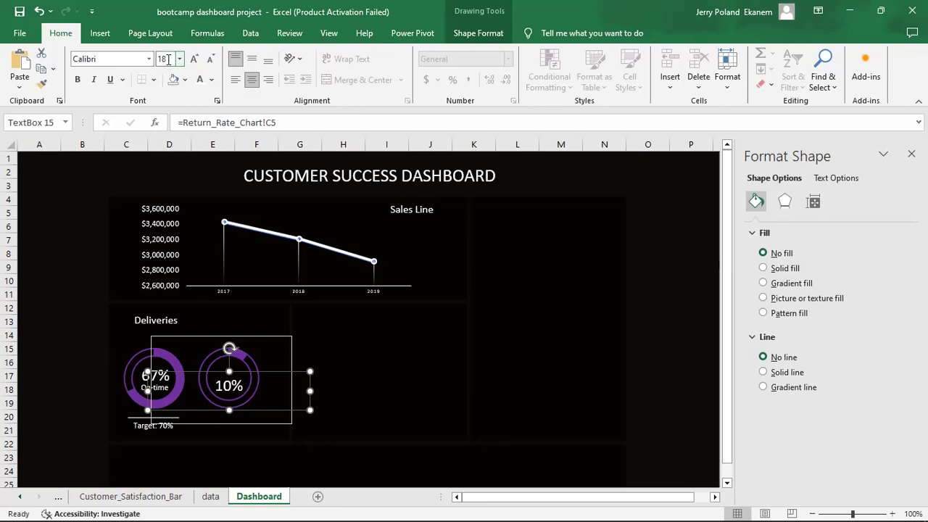
pyautogui.moveTo(273, 373); pyautogui.dragTo(274, 365)
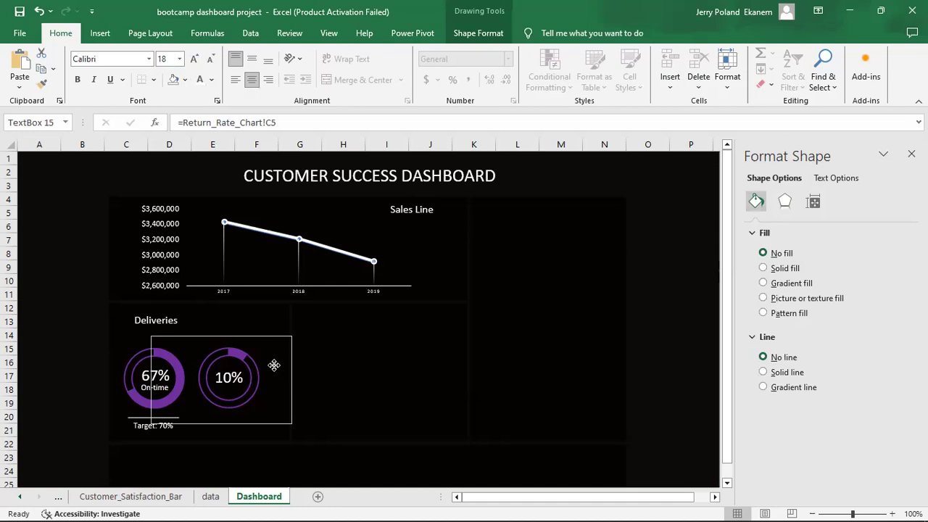
pyautogui.moveTo(274, 365); pyautogui.dragTo(274, 366)
pyautogui.click(379, 428)
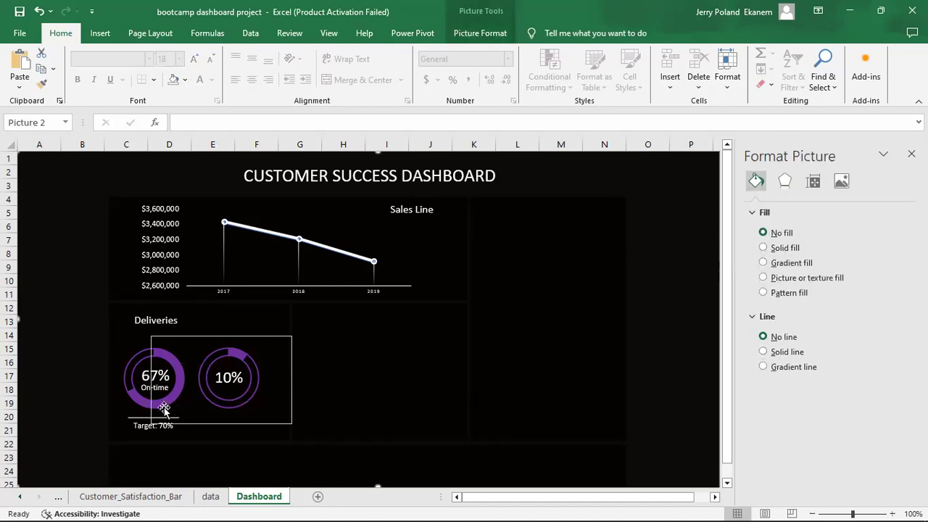
pyautogui.click(283, 389)
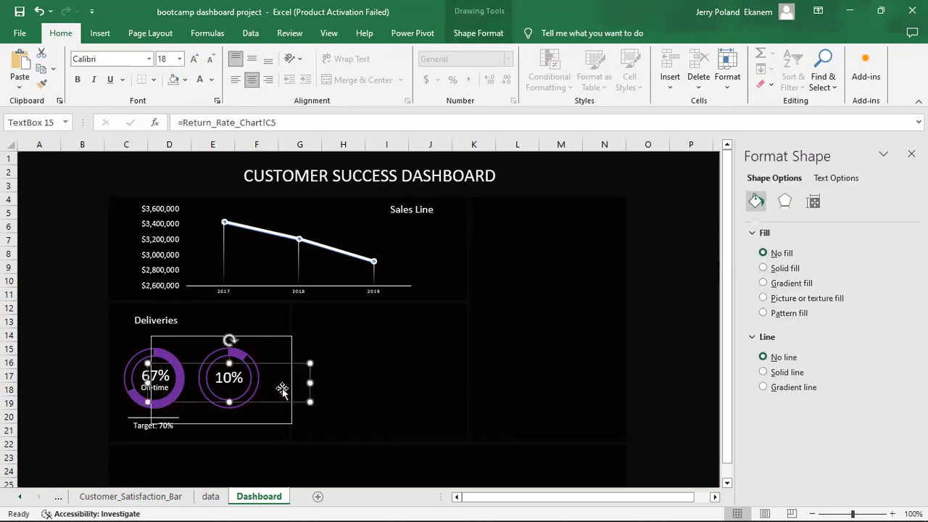
# Remove the border around the donut chart.
pyautogui.click(280, 337)
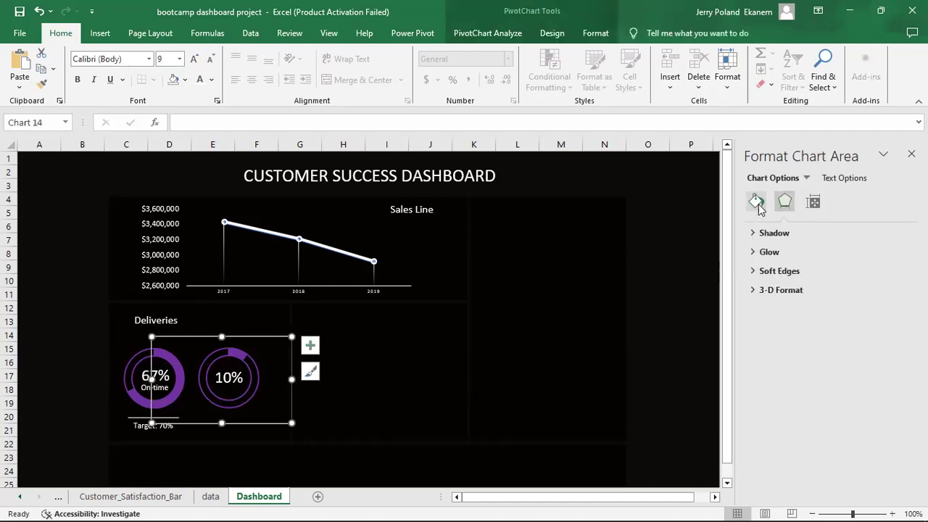
pyautogui.click(756, 201)
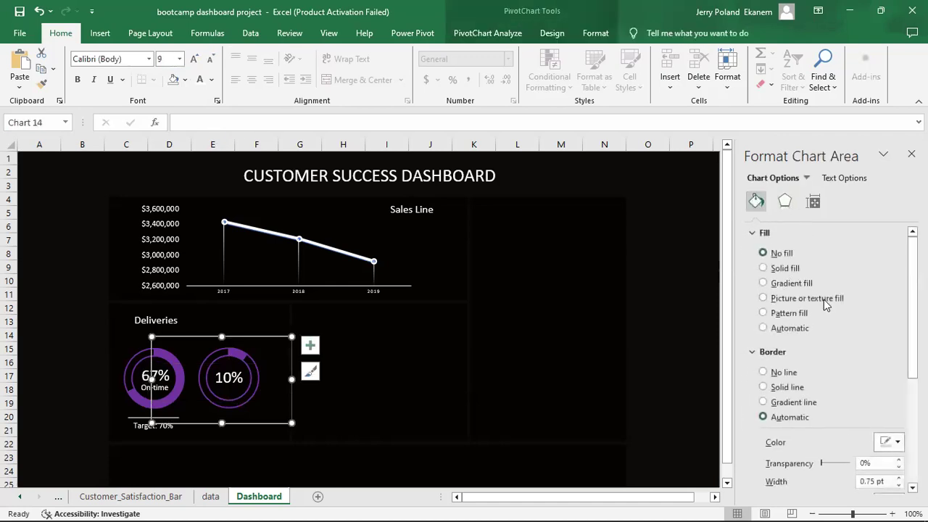
pyautogui.click(774, 372)
pyautogui.click(479, 413)
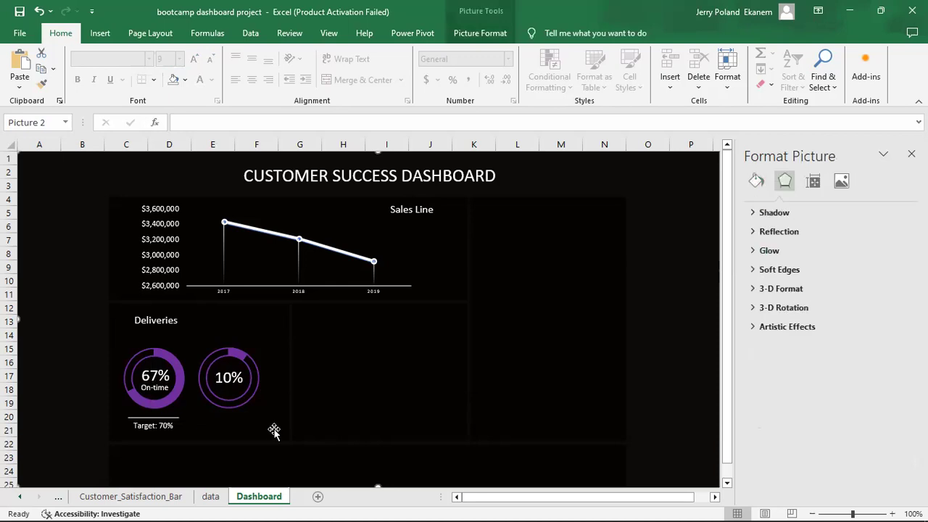
# Duplicate the On-time caption and place the copy as a Returns caption under 10%.
pyautogui.click(147, 388)
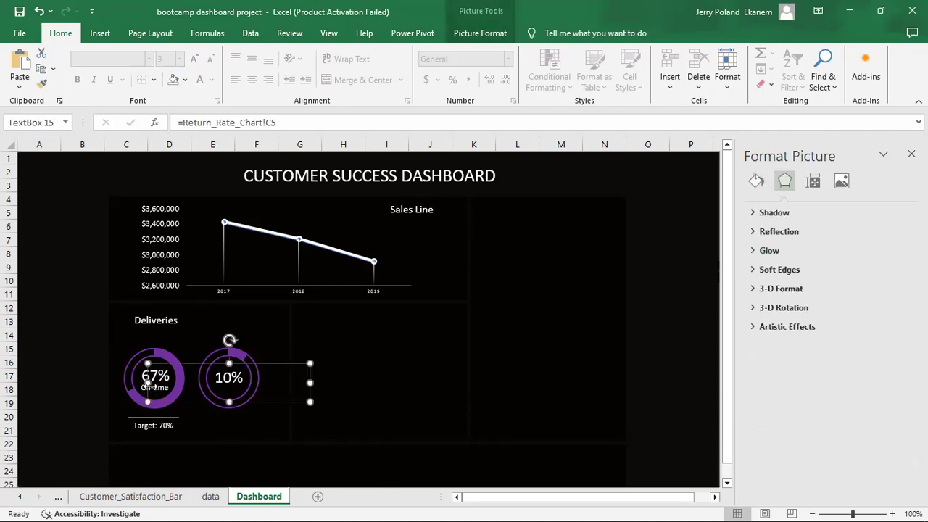
pyautogui.click(144, 388)
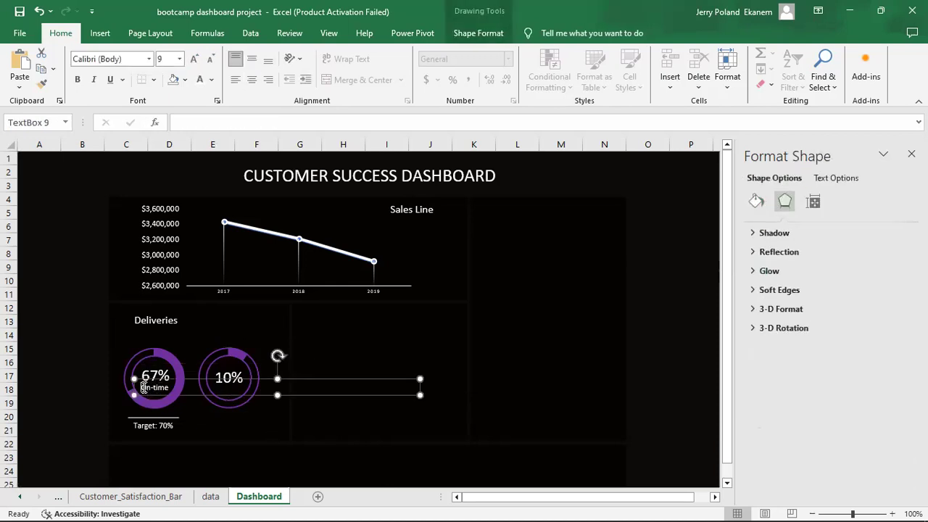
pyautogui.hotkey('ctrl', 'd')
pyautogui.moveTo(193, 392); pyautogui.dragTo(255, 379)
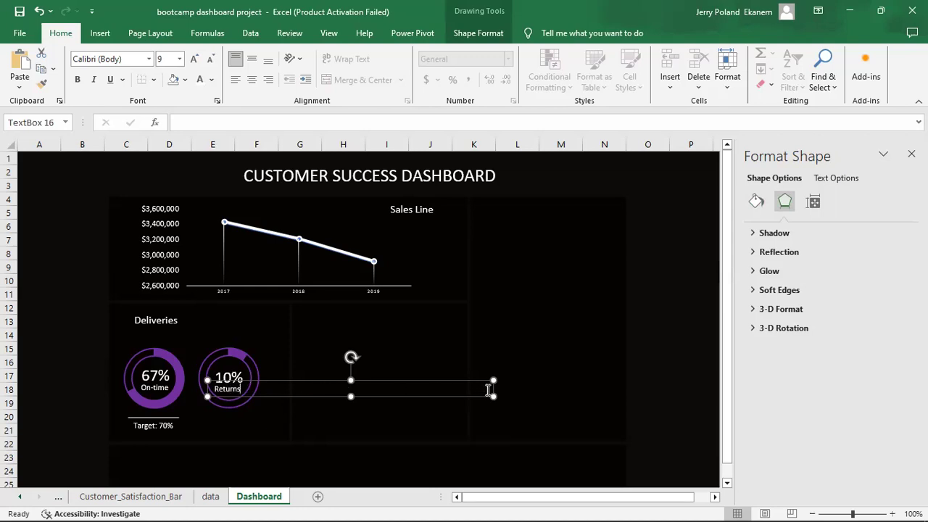
pyautogui.moveTo(492, 391); pyautogui.dragTo(258, 379)
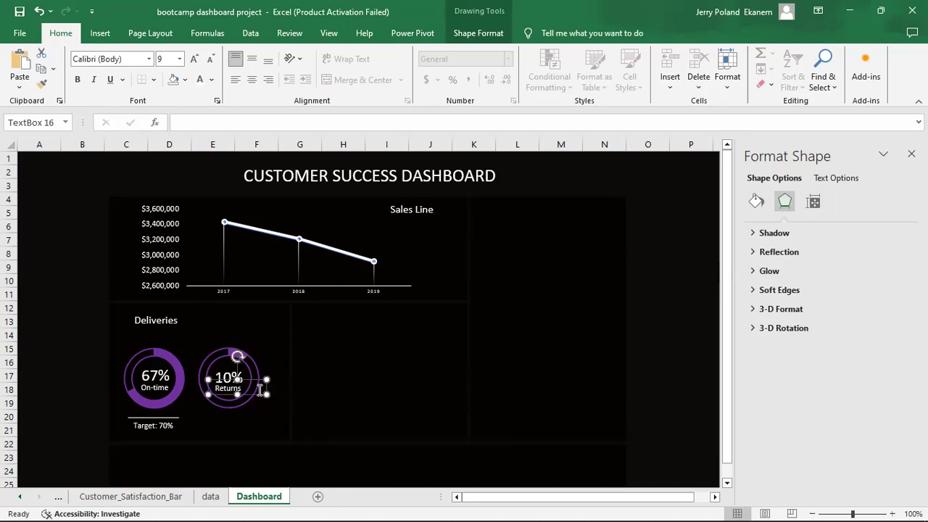
pyautogui.click(356, 421)
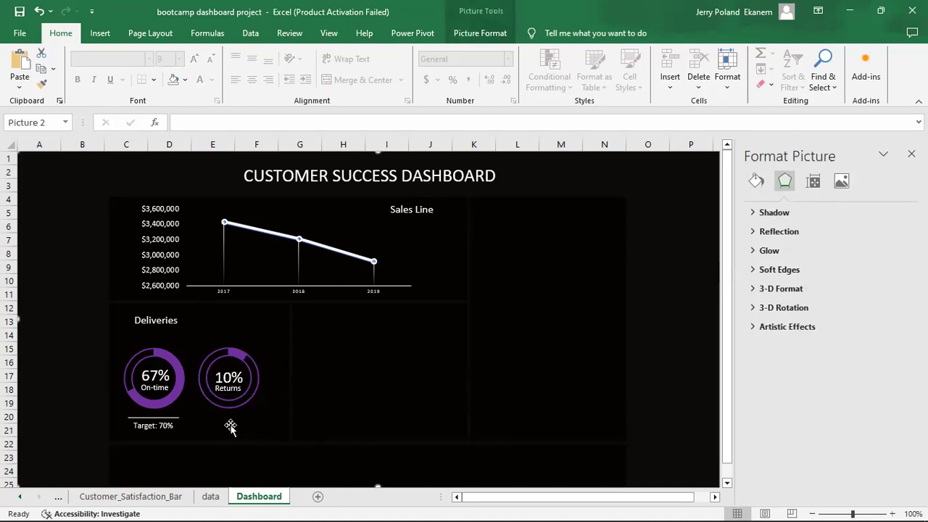
# Nudge the 10% label and Returns caption with the arrow keys until centred in the ring.
pyautogui.click(231, 379)
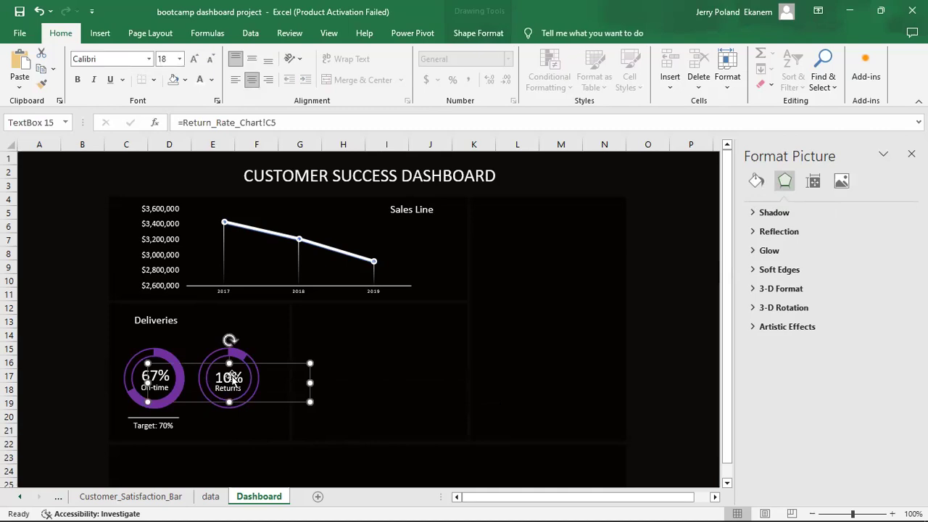
pyautogui.press('Up')
pyautogui.press('Up')
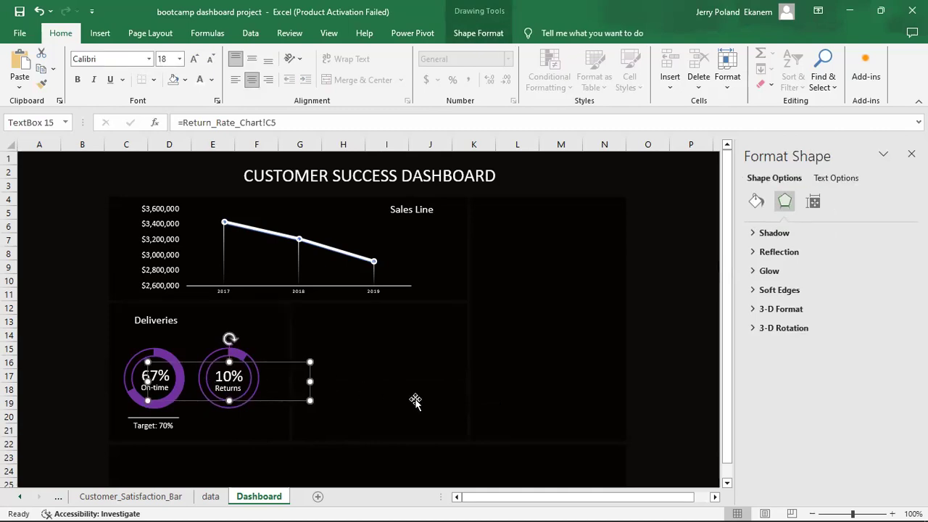
pyautogui.click(379, 437)
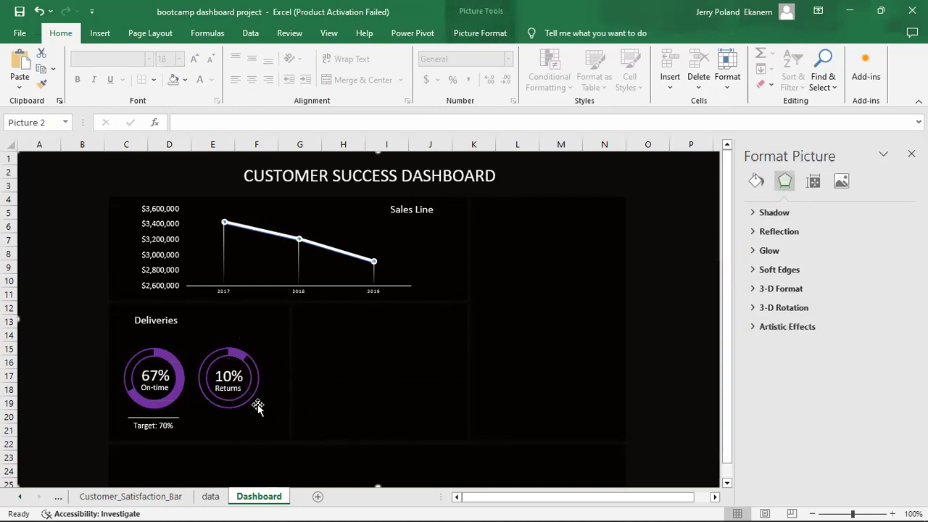
pyautogui.click(239, 392)
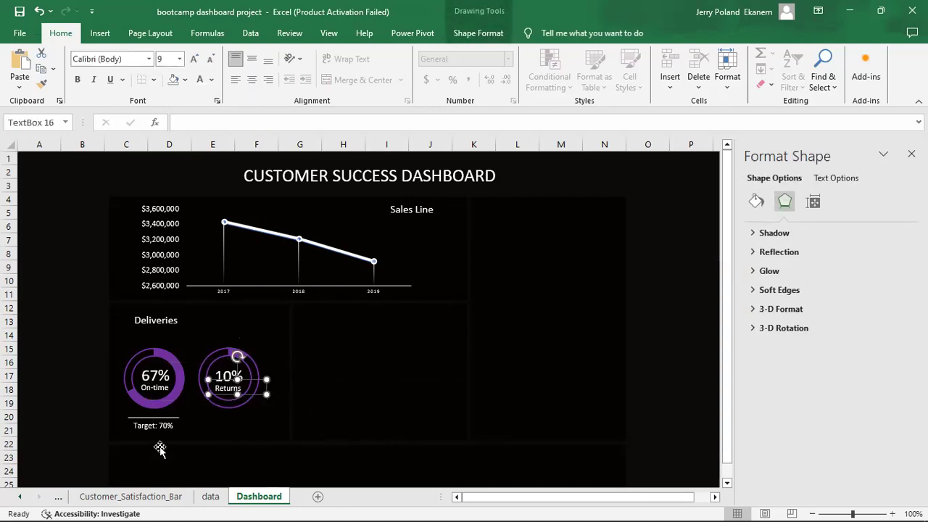
pyautogui.press('Up')
pyautogui.press('Right')
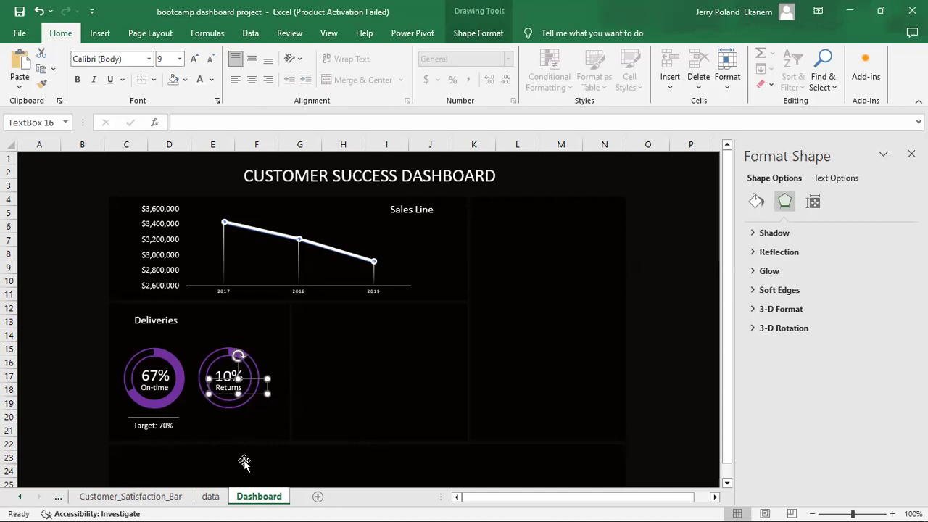
pyautogui.click(346, 428)
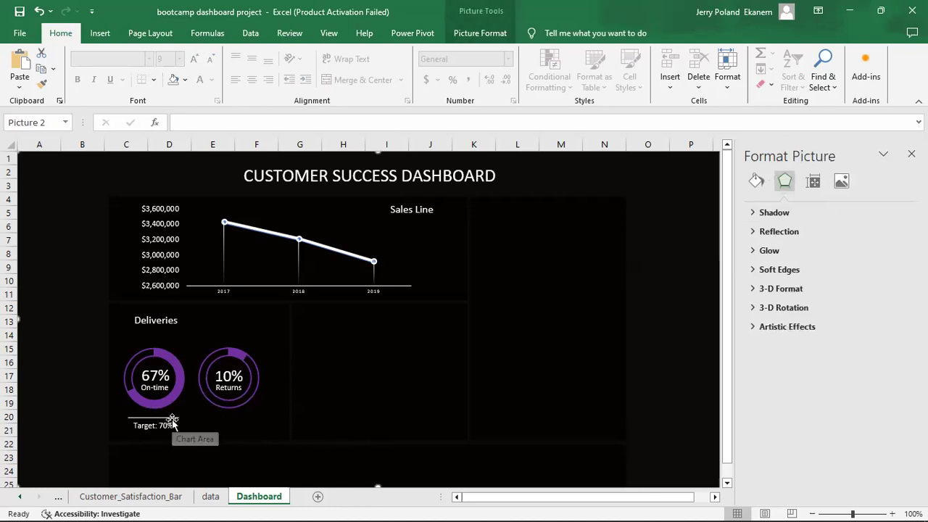
# Copy the target line and Target: 70% label under the Returns donut, editing it to Target: 7%.
pyautogui.click(141, 420)
pyautogui.click(141, 418)
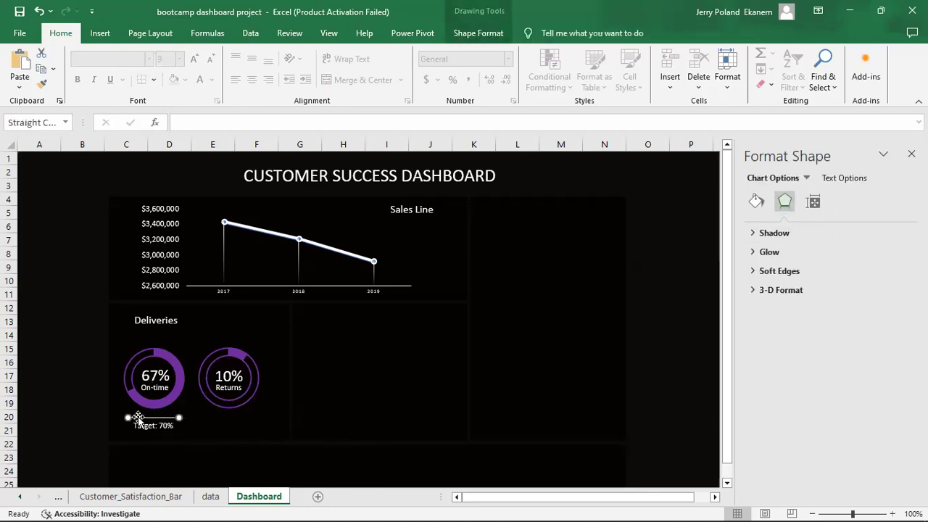
pyautogui.click(155, 427)
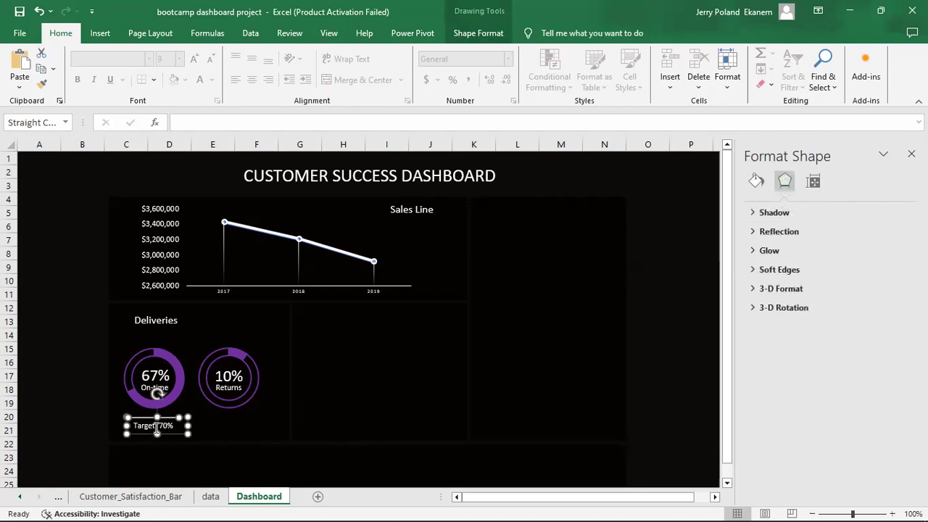
pyautogui.moveTo(157, 427); pyautogui.dragTo(248, 418)
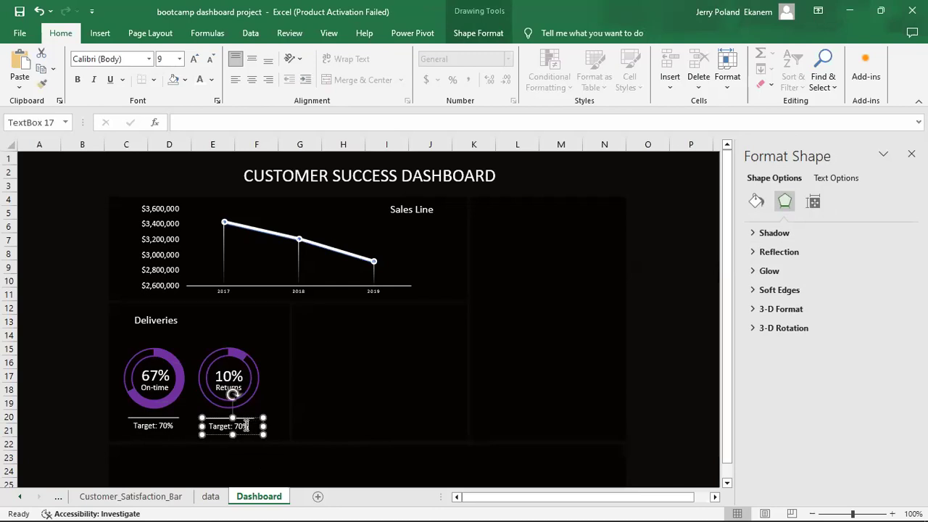
pyautogui.click(324, 415)
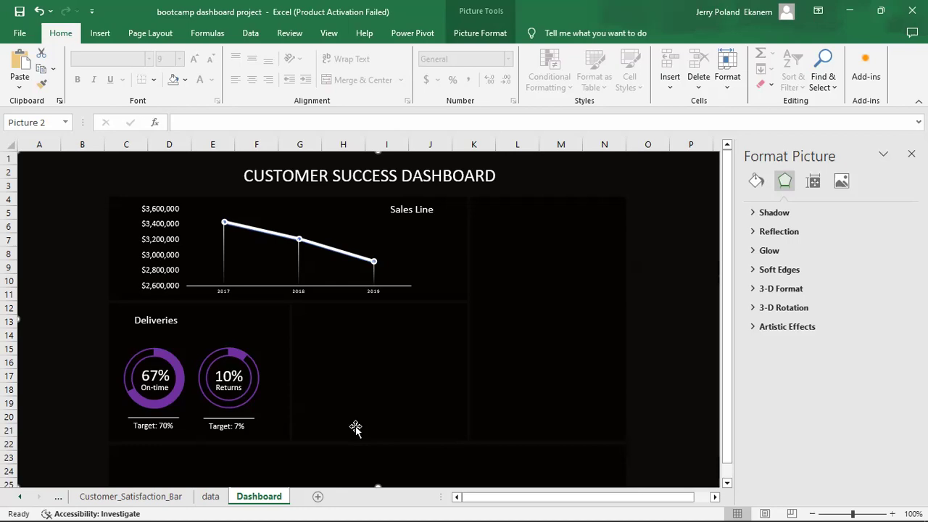
# Duplicate the white Deliveries title into the middle panel as 'Customer Acquisition', then go to the Customer_Acquisition_Chart sheet.
pyautogui.click(157, 321)
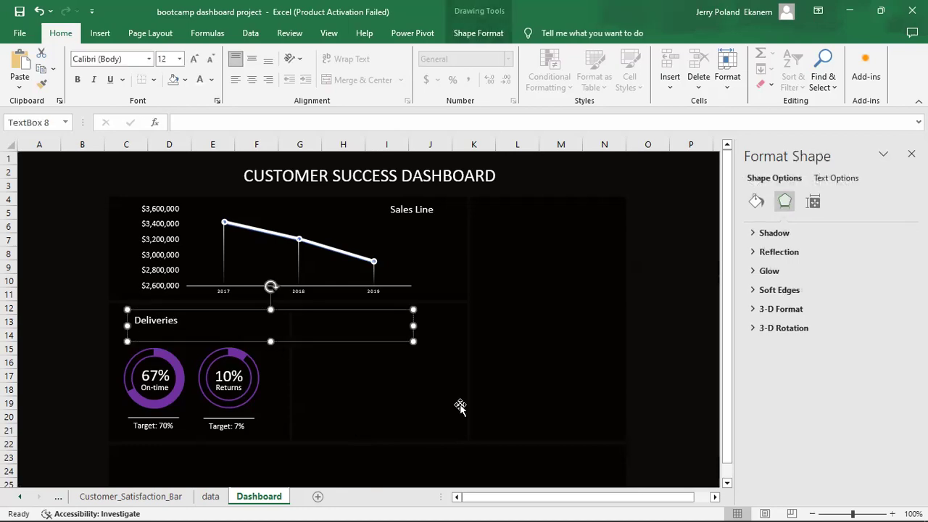
pyautogui.hotkey('ctrl', 'd')
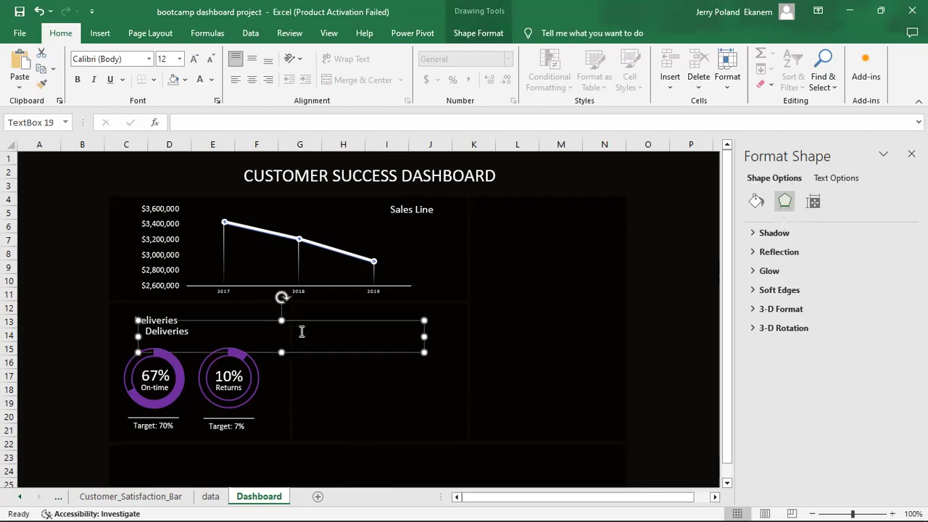
pyautogui.moveTo(335, 321); pyautogui.dragTo(470, 311)
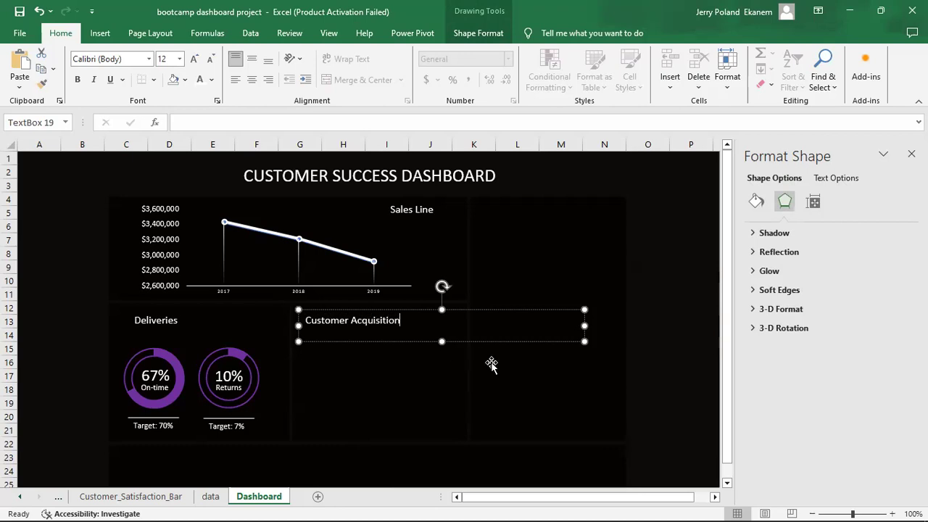
pyautogui.click(555, 378)
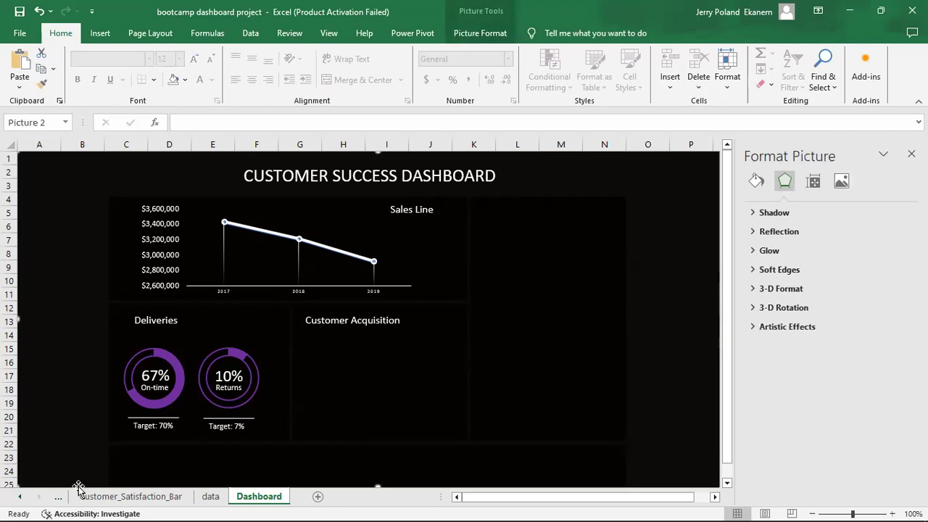
pyautogui.click(59, 498)
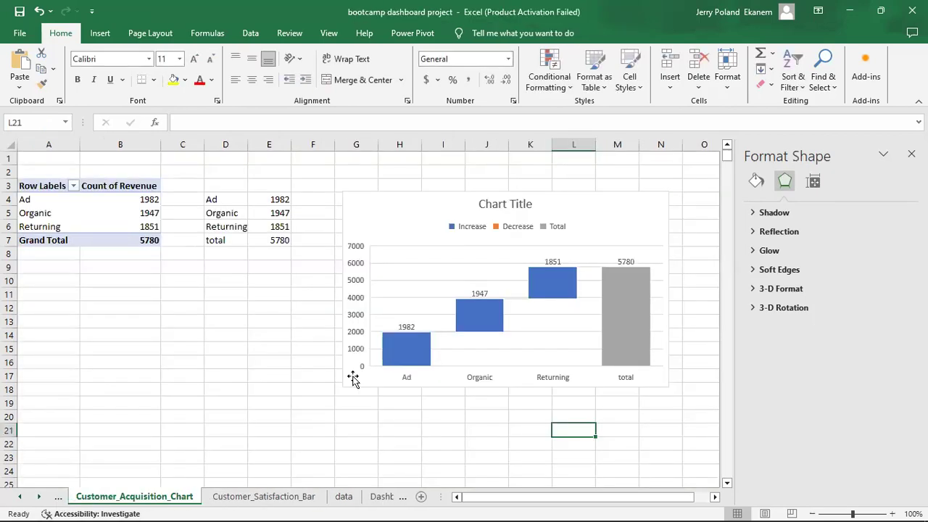
# Move the waterfall chart from its sheet onto the Dashboard's Customer Acquisition panel.
pyautogui.click(400, 208)
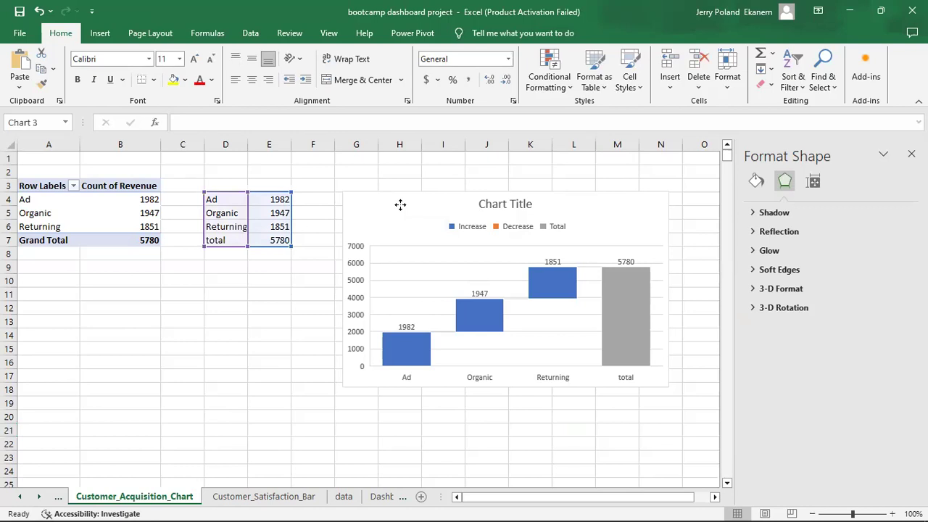
pyautogui.press('Delete')
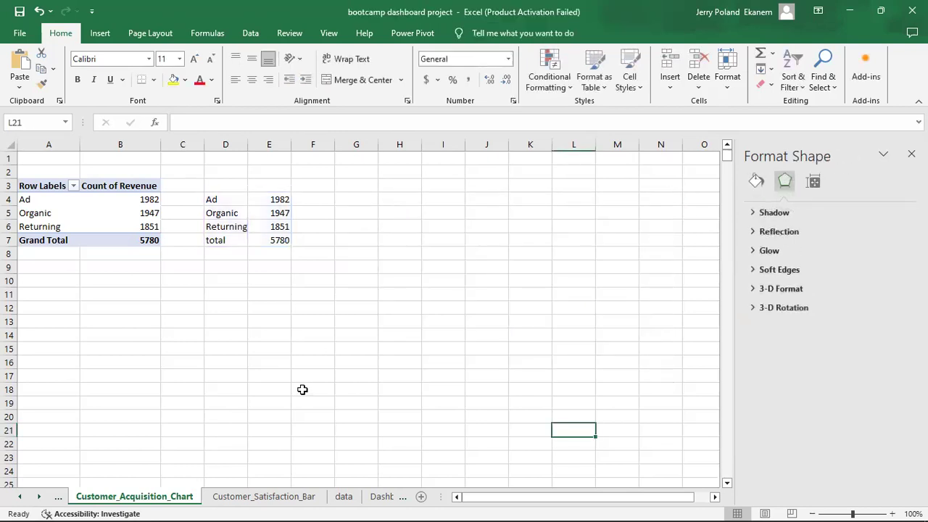
pyautogui.click(382, 500)
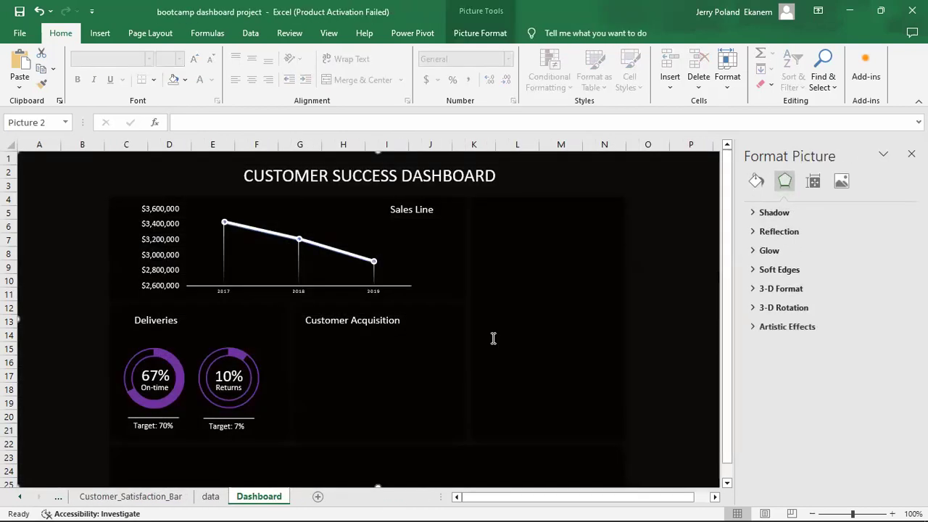
pyautogui.hotkey('ctrl', 'v')
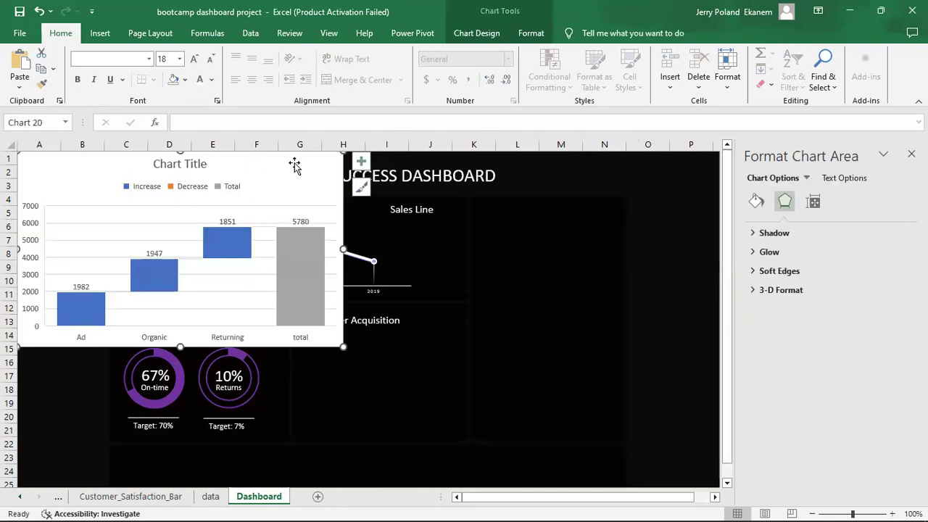
pyautogui.moveTo(294, 159); pyautogui.dragTo(606, 266)
# Give the waterfall chart area no fill and shift it slightly left into the panel.
pyautogui.click(758, 204)
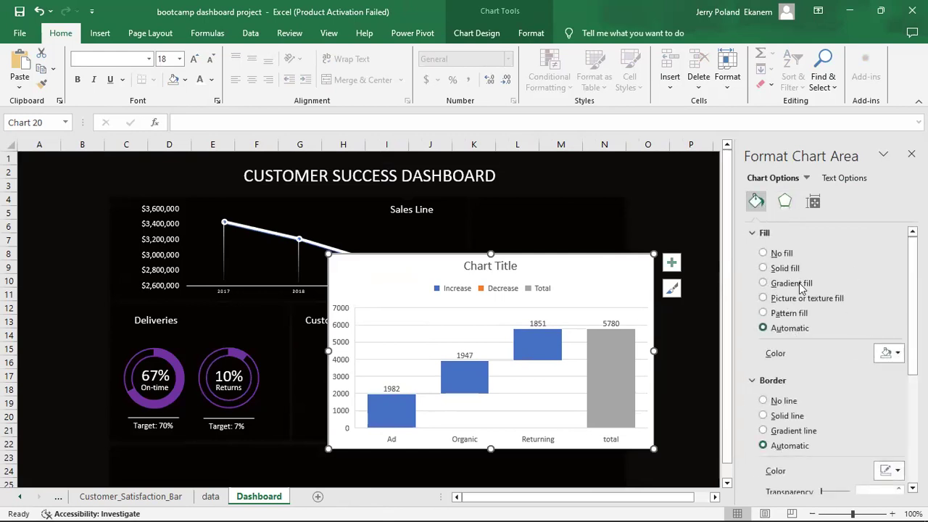
pyautogui.click(763, 253)
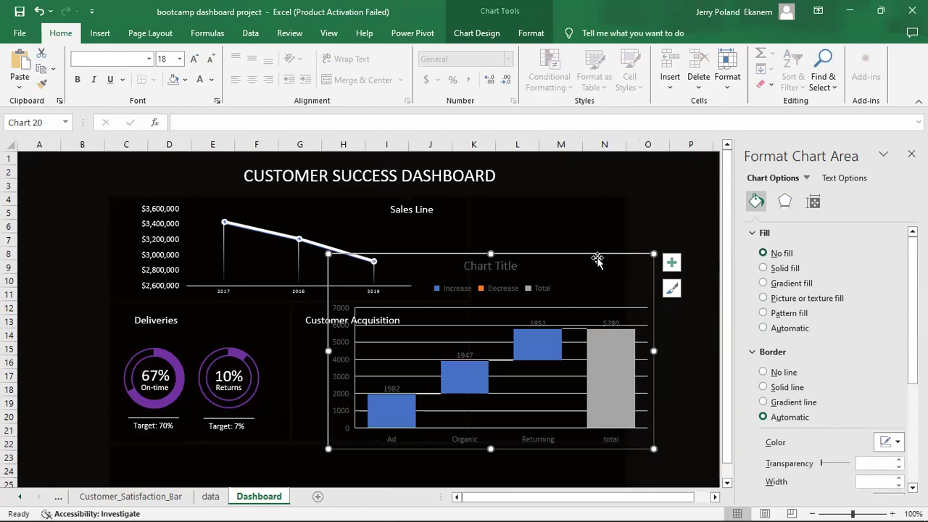
pyautogui.moveTo(597, 259); pyautogui.dragTo(560, 256)
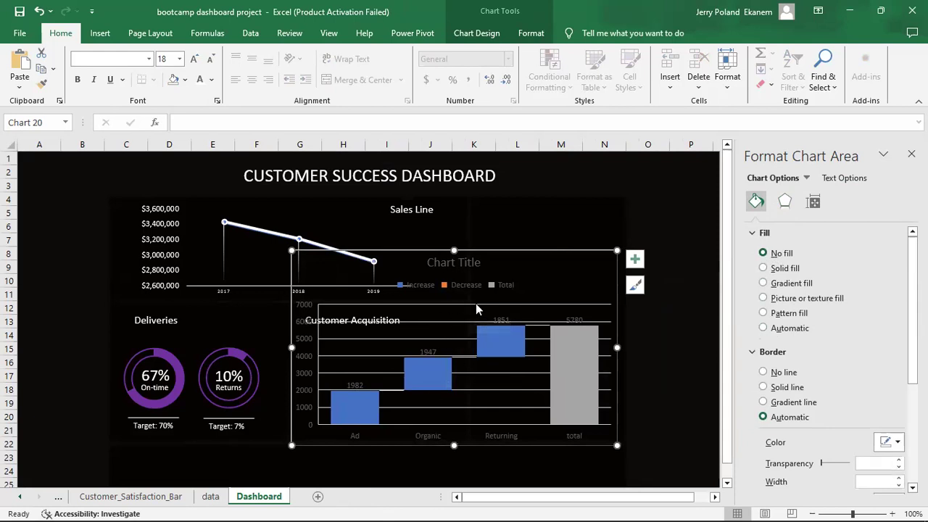
pyautogui.click(475, 303)
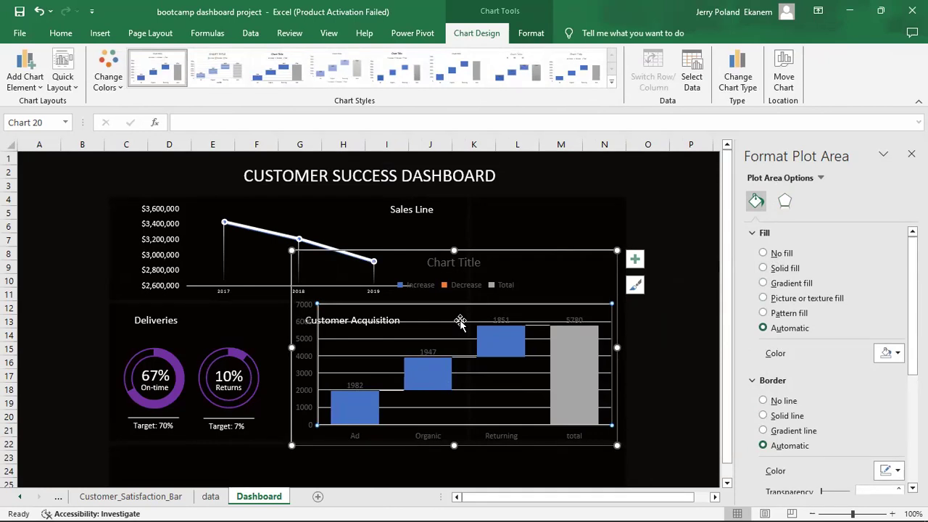
pyautogui.click(659, 344)
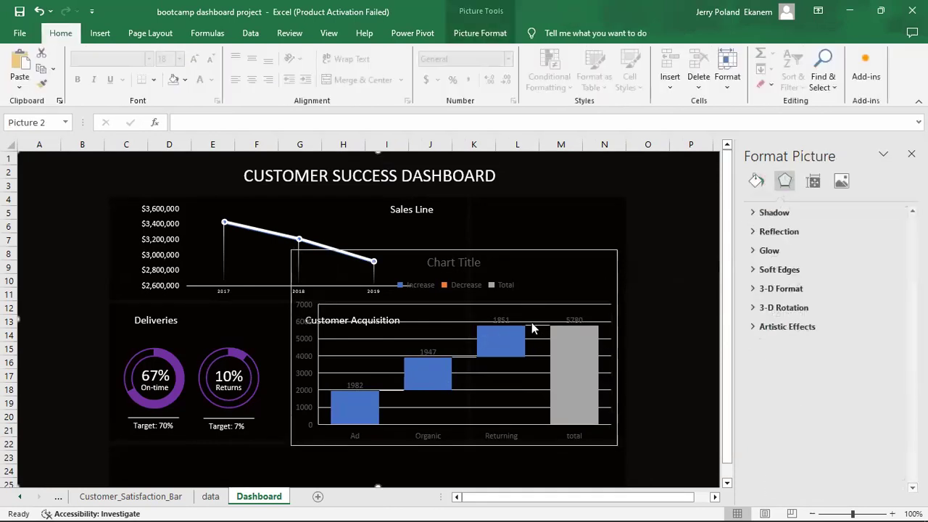
pyautogui.click(490, 390)
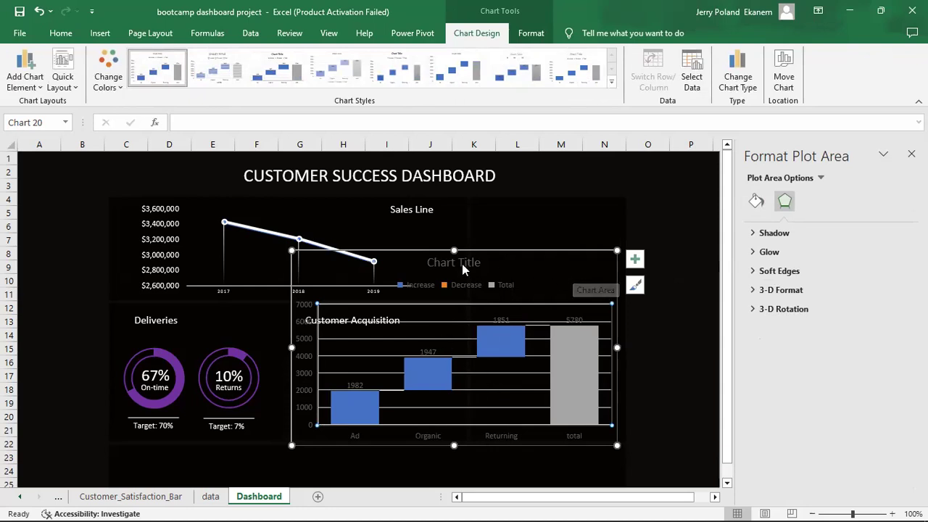
# Delete the waterfall chart's title and legend.
pyautogui.click(462, 262)
pyautogui.press('Delete')
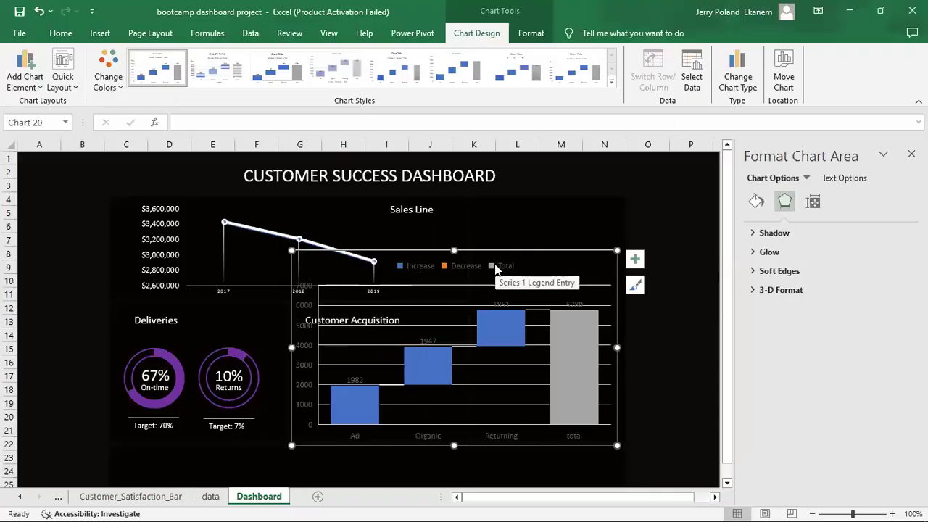
pyautogui.click(494, 266)
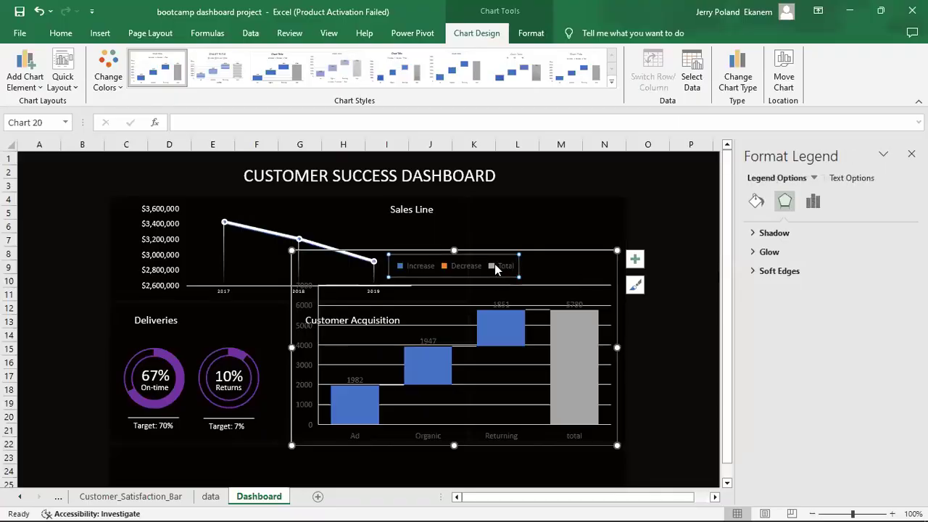
pyautogui.press('Delete')
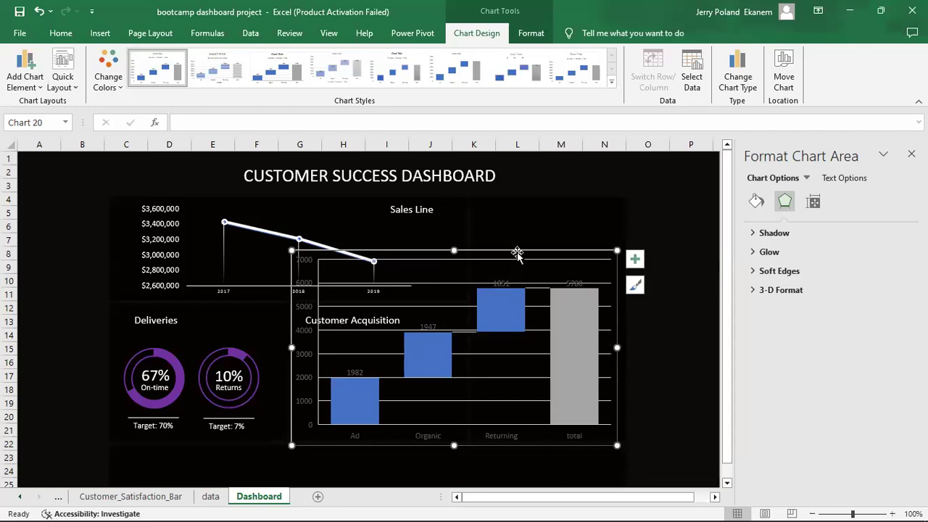
# Move the waterfall chart up and delete its horizontal gridlines.
pyautogui.moveTo(515, 251); pyautogui.dragTo(616, 230)
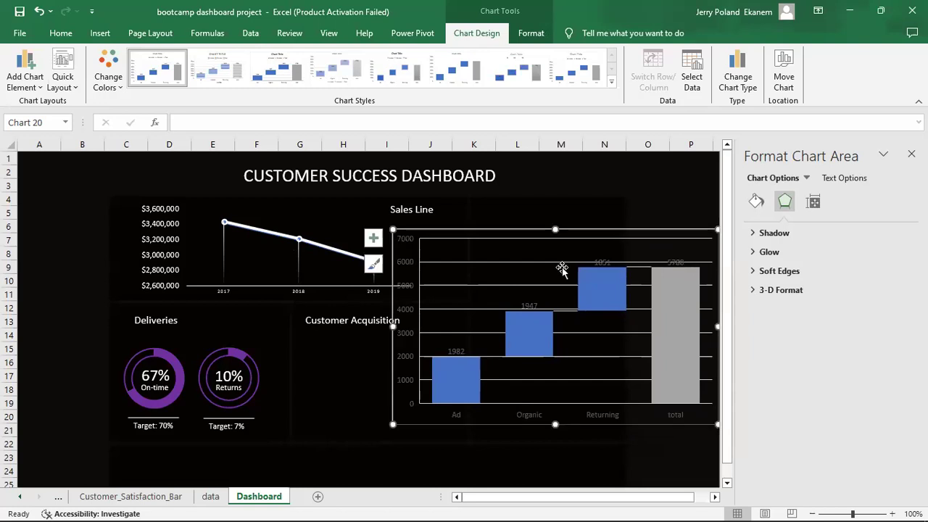
pyautogui.click(473, 262)
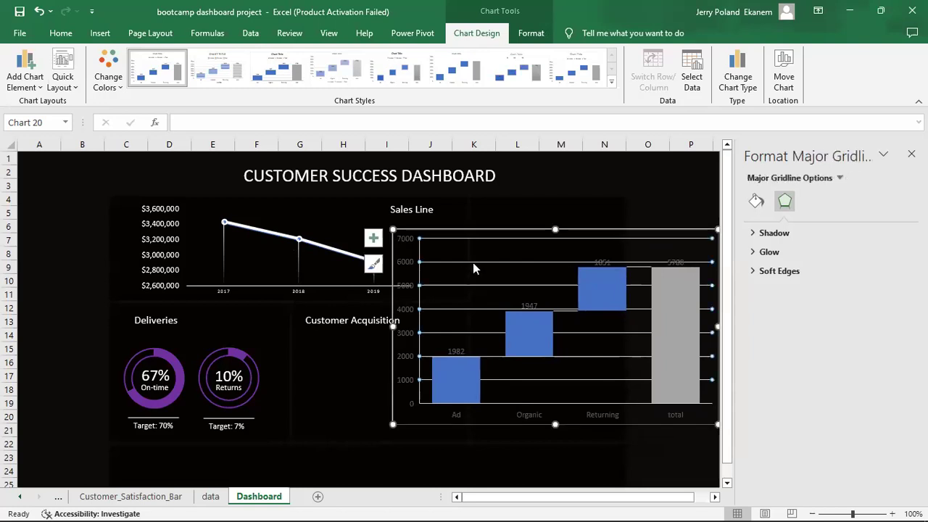
pyautogui.press('Delete')
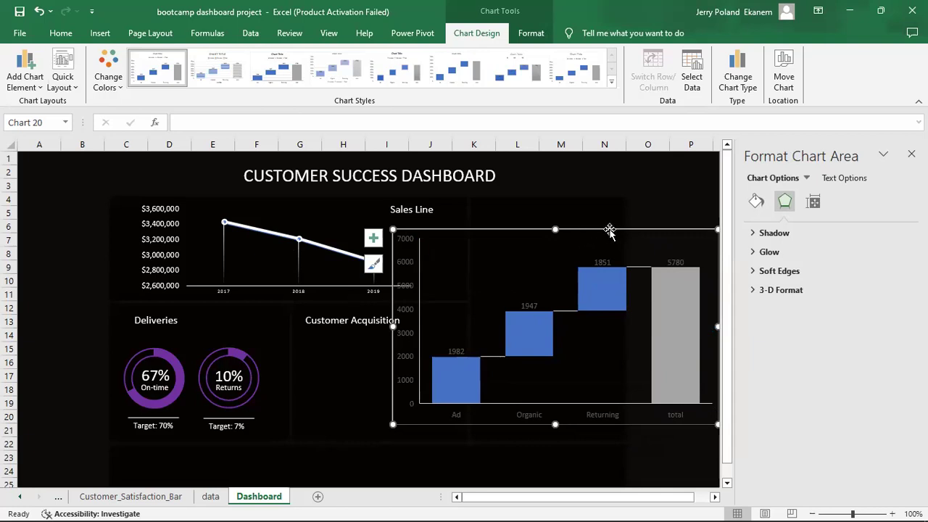
# Resize and reposition the waterfall chart to sit inside the lower middle panel.
pyautogui.moveTo(609, 229); pyautogui.dragTo(512, 235)
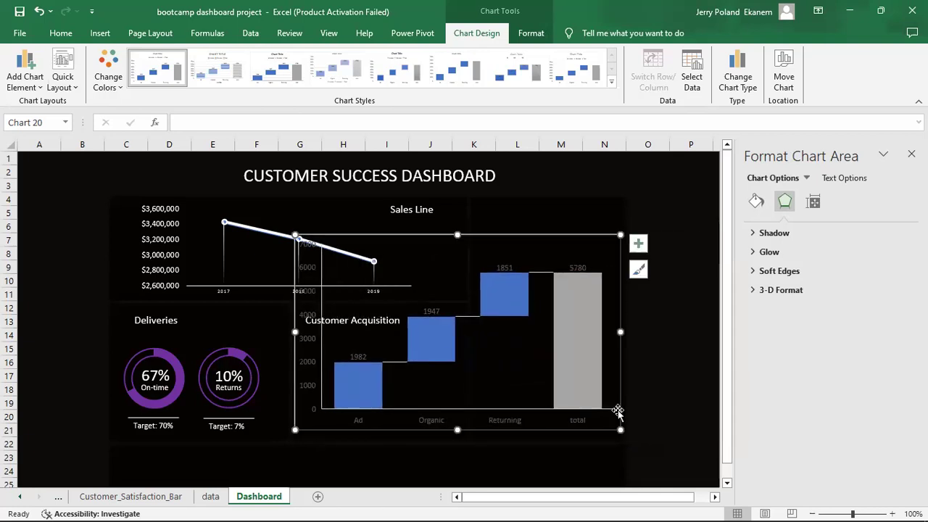
pyautogui.moveTo(620, 429); pyautogui.dragTo(543, 421)
pyautogui.moveTo(543, 236); pyautogui.dragTo(513, 286)
pyautogui.moveTo(449, 292); pyautogui.dragTo(437, 311)
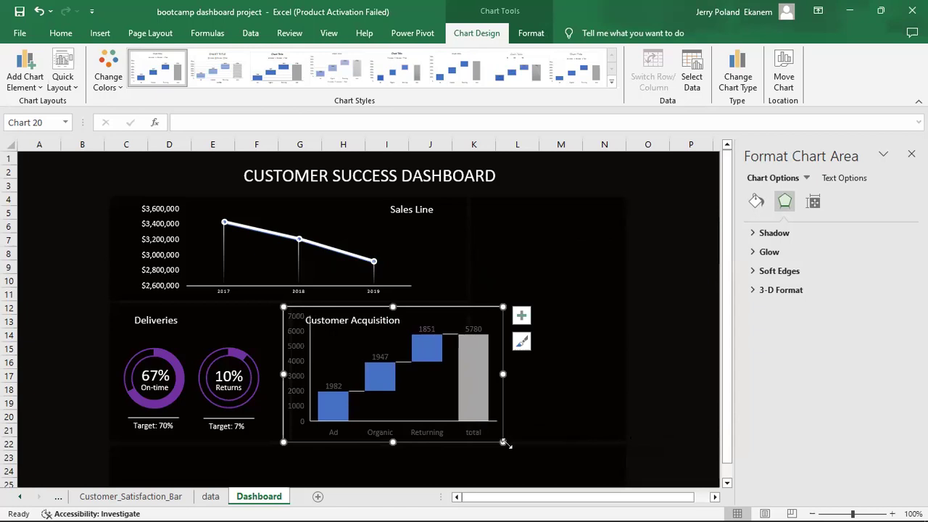
pyautogui.moveTo(502, 442); pyautogui.dragTo(476, 434)
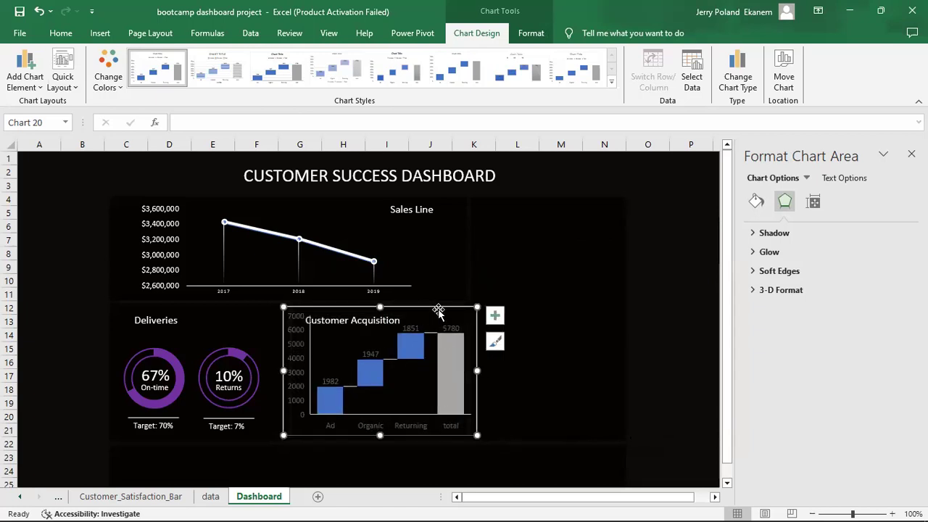
pyautogui.moveTo(437, 308); pyautogui.dragTo(428, 313)
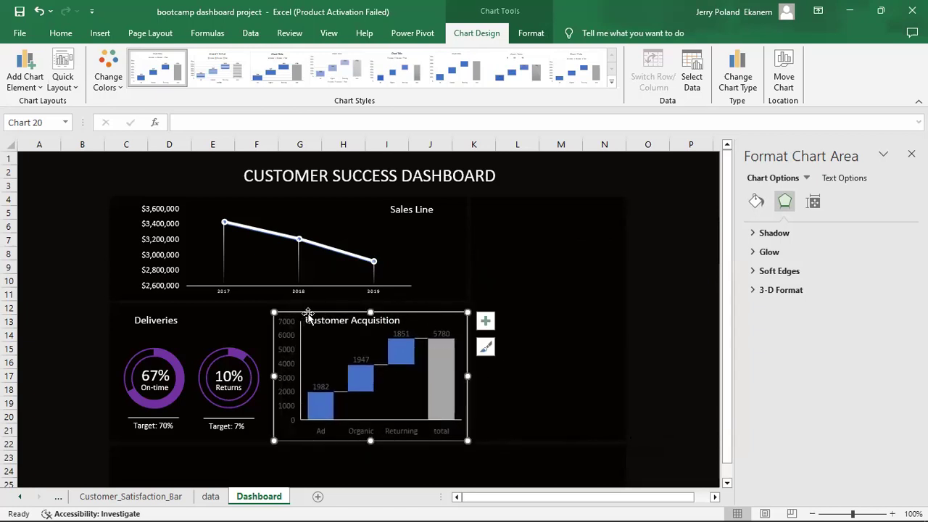
pyautogui.moveTo(274, 313); pyautogui.dragTo(299, 324)
pyautogui.click(361, 351)
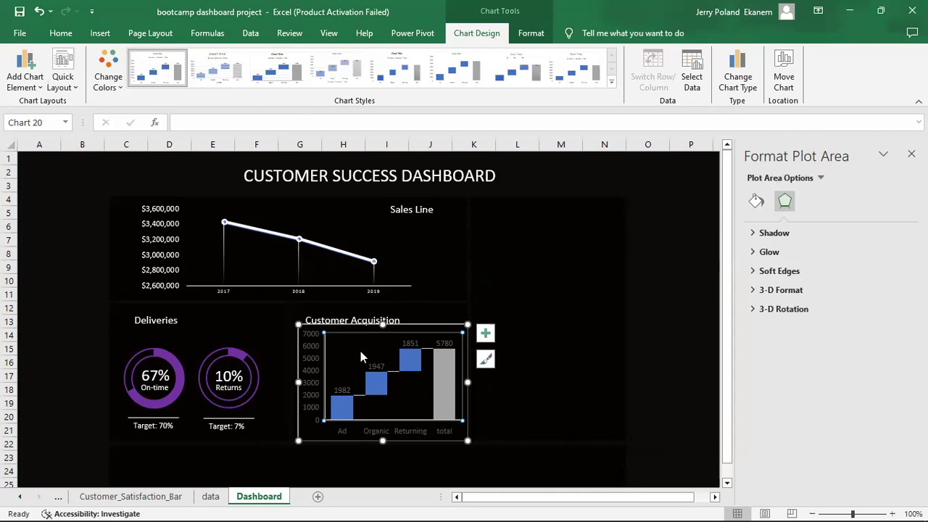
pyautogui.hotkey('ctrl', 'z')
pyautogui.moveTo(272, 310); pyautogui.dragTo(290, 321)
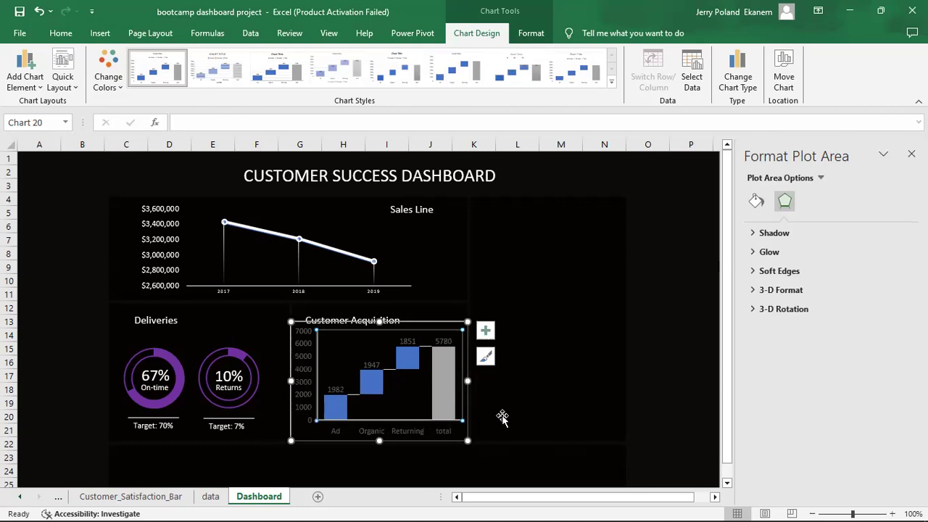
pyautogui.click(526, 414)
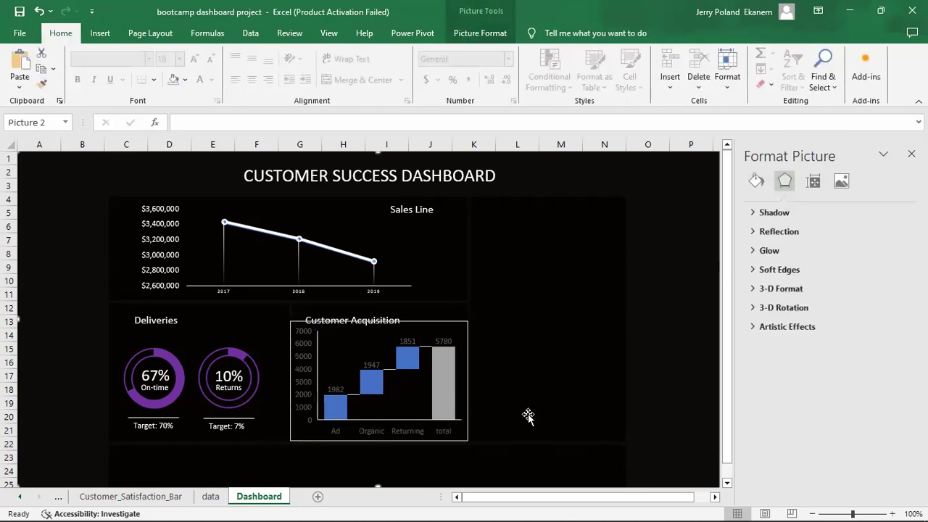
# Nudge the Customer Acquisition title up so it clears the chart's top edge.
pyautogui.click(360, 313)
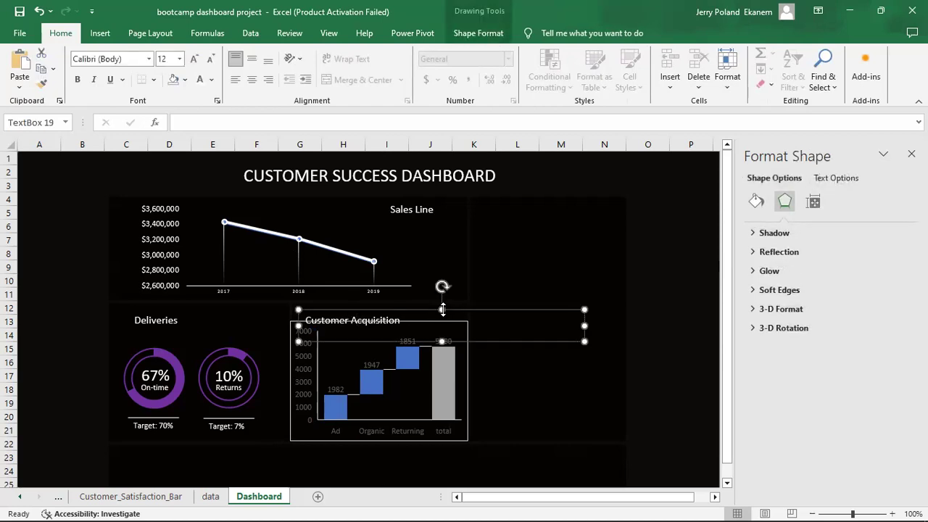
pyautogui.press('Up')
pyautogui.press('Up')
pyautogui.press('Up')
pyautogui.press('Up')
pyautogui.press('Up')
pyautogui.press('Up')
pyautogui.press('Up')
pyautogui.press('Up')
pyautogui.press('Up')
pyautogui.press('Up')
pyautogui.press('Up')
pyautogui.press('Up')
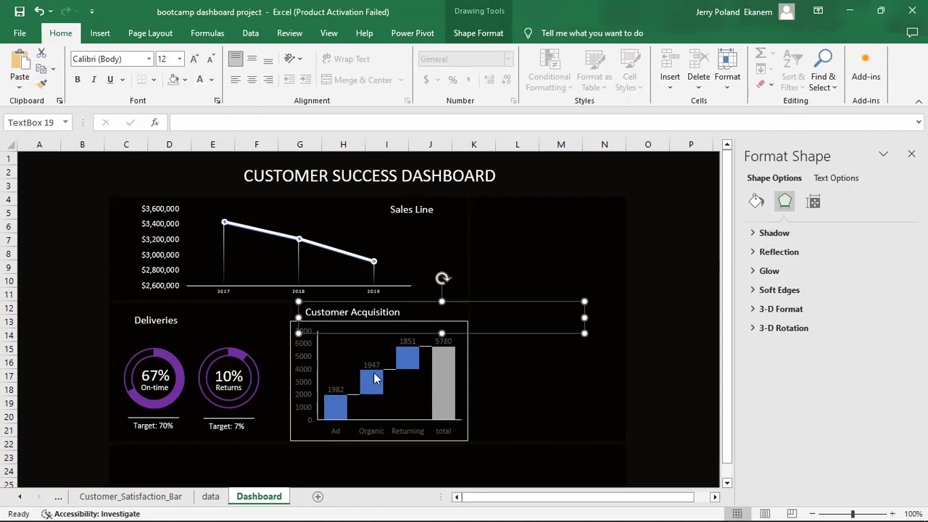
pyautogui.click(505, 391)
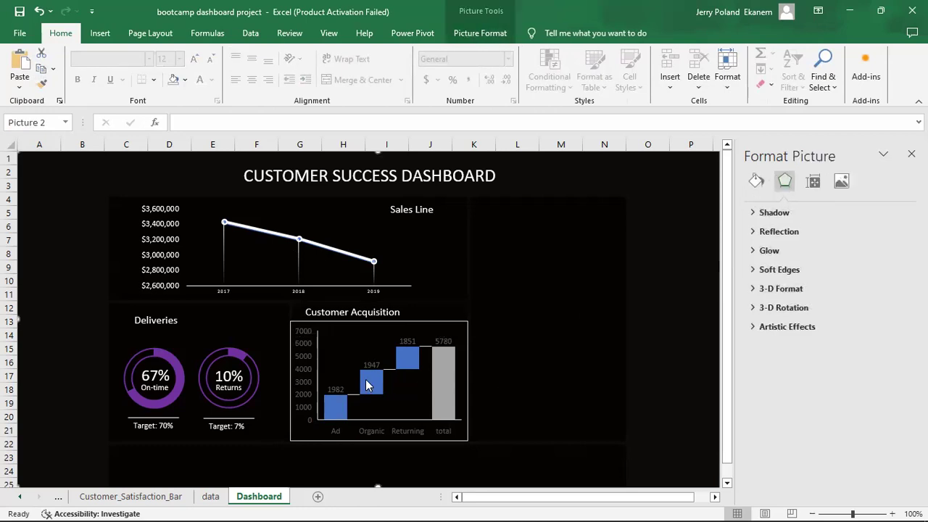
# Set the label position of the waterfall data labels (1982, 1947, 1851, 5780) to Center.
pyautogui.click(333, 390)
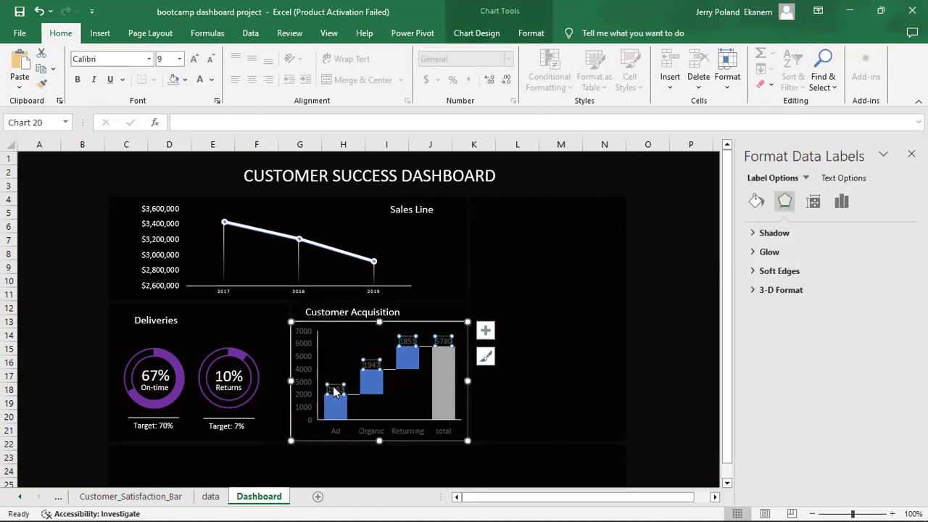
pyautogui.click(844, 178)
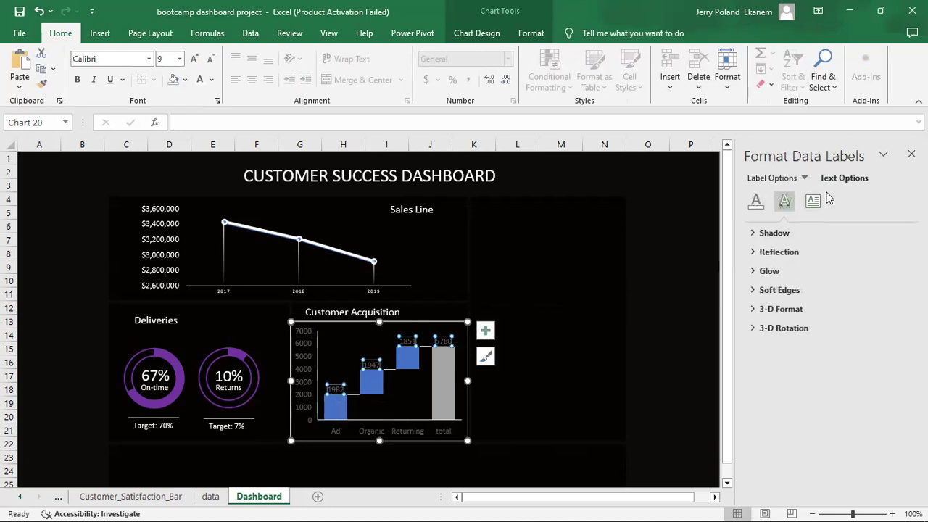
pyautogui.click(816, 203)
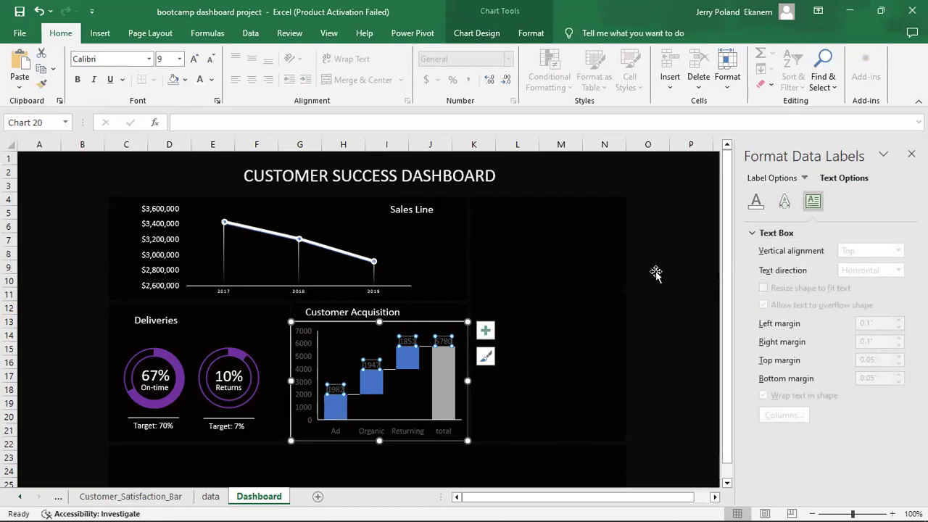
pyautogui.click(408, 345)
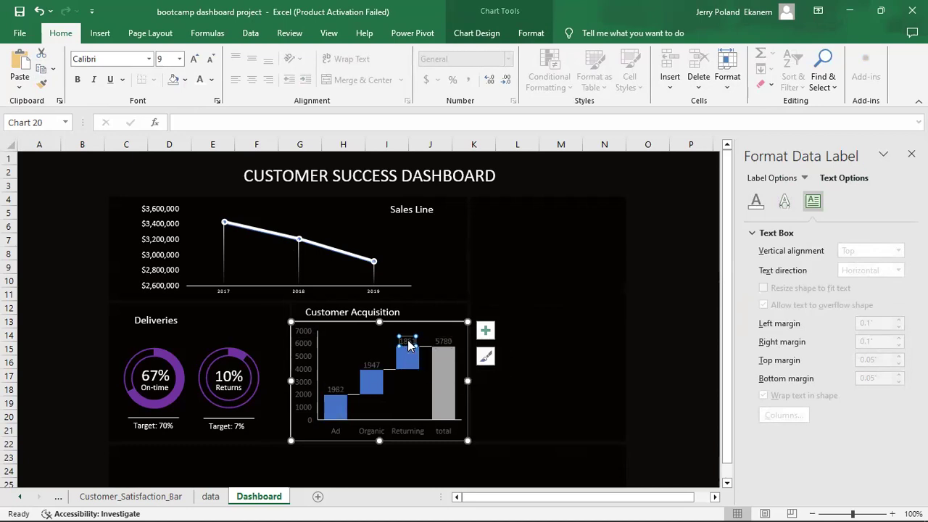
pyautogui.click(372, 365)
pyautogui.click(527, 403)
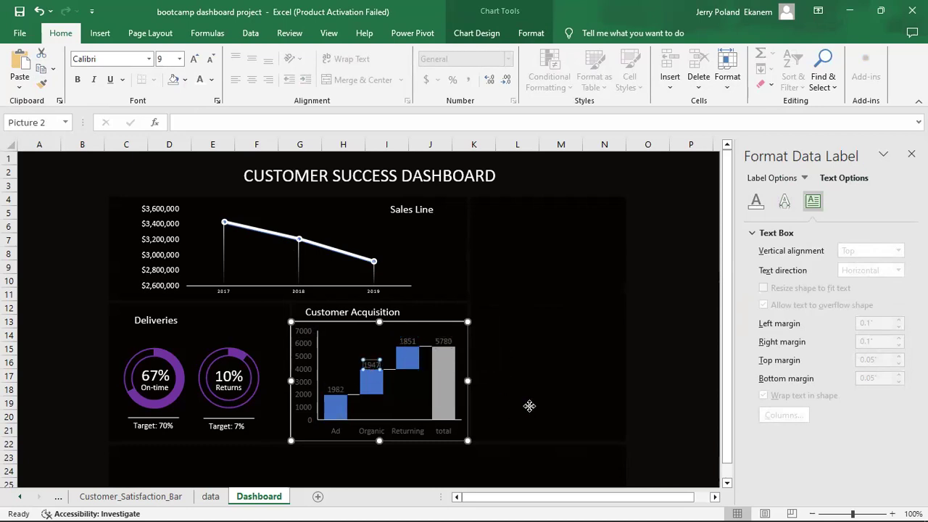
pyautogui.click(445, 345)
pyautogui.click(445, 345)
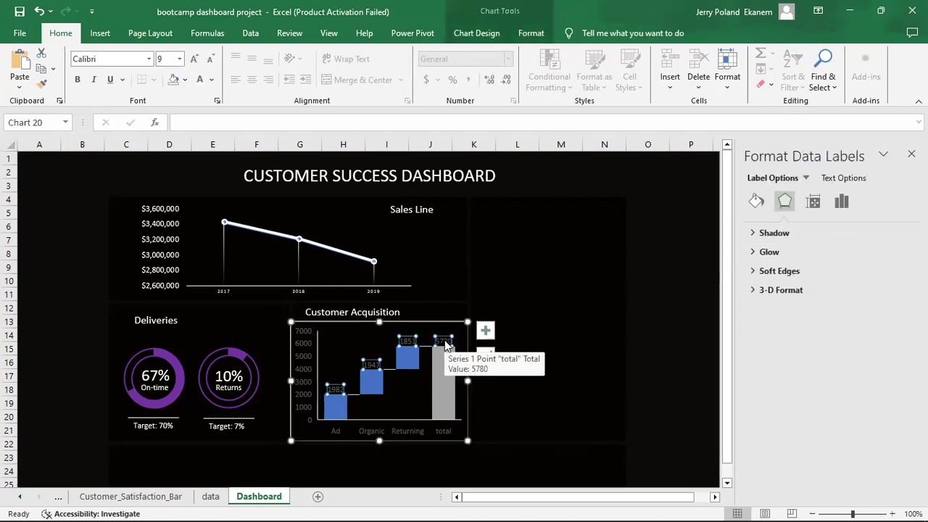
pyautogui.rightClick(445, 345)
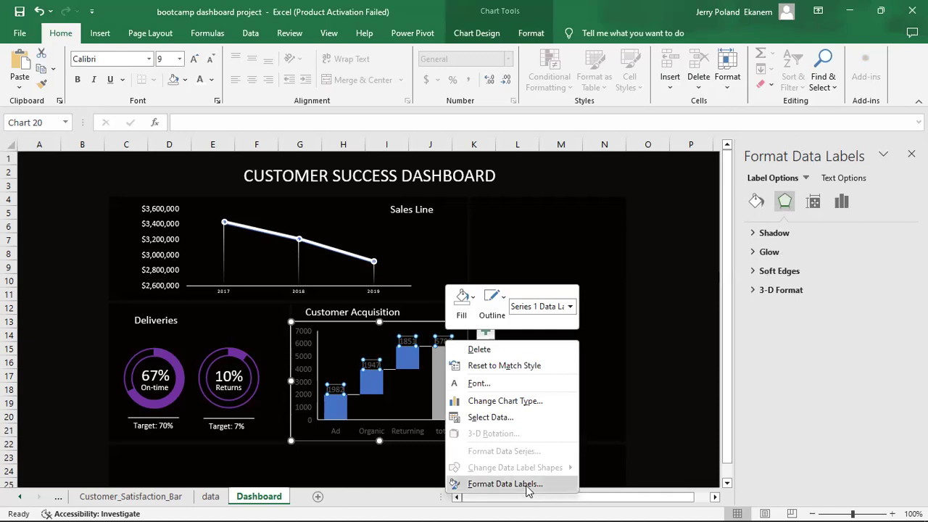
pyautogui.click(505, 483)
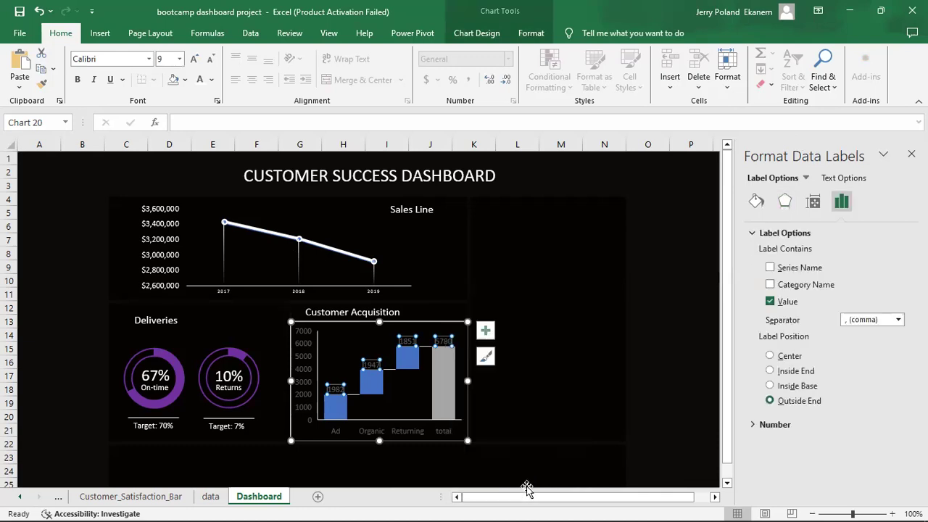
pyautogui.click(790, 373)
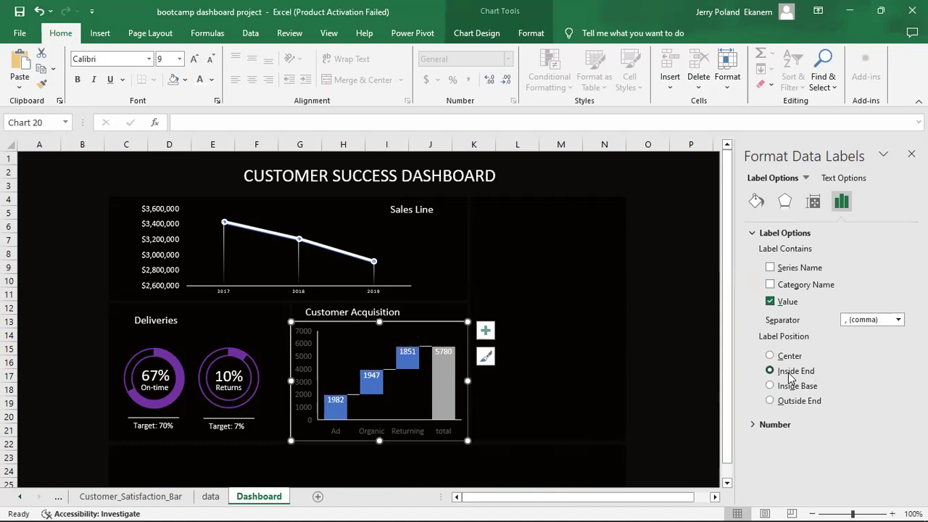
pyautogui.click(773, 356)
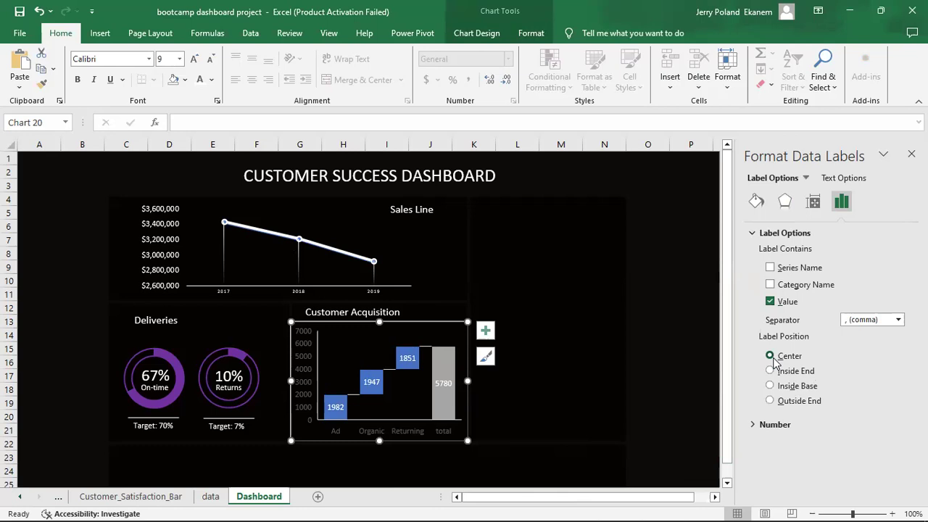
# Give all four waterfall bars a solid purple standard-colour fill.
pyautogui.click(374, 376)
pyautogui.click(369, 378)
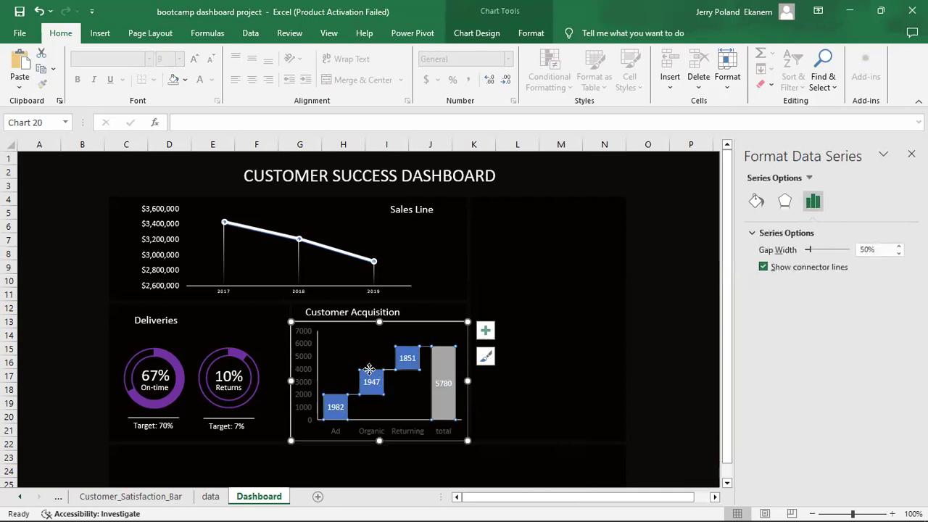
pyautogui.click(758, 203)
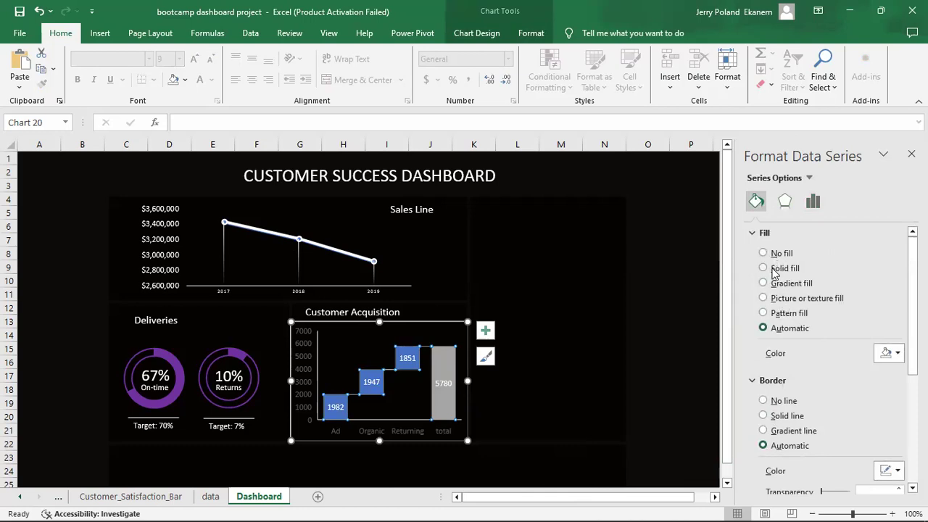
pyautogui.click(763, 268)
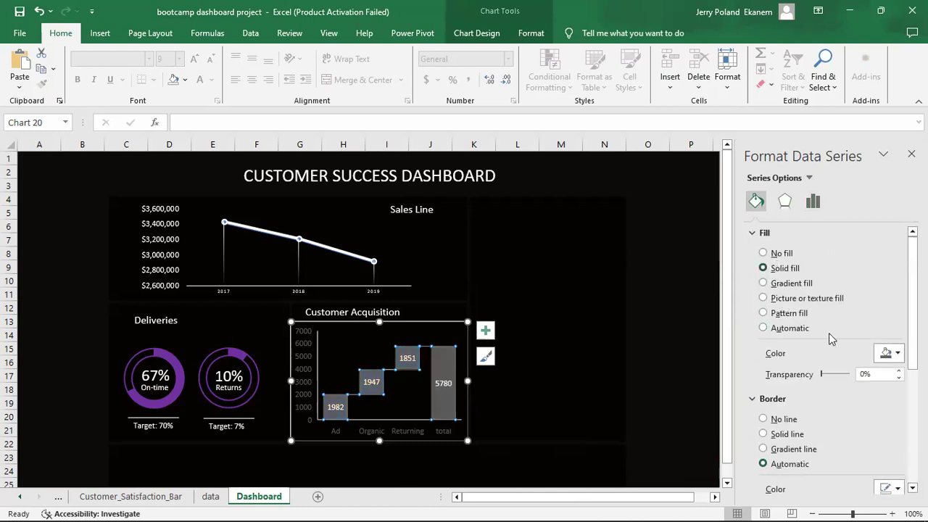
pyautogui.click(896, 359)
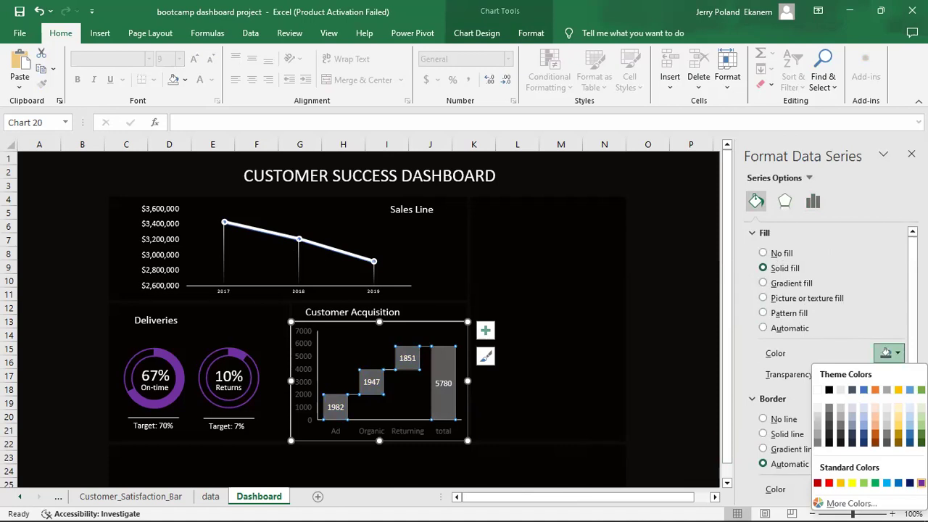
pyautogui.click(920, 483)
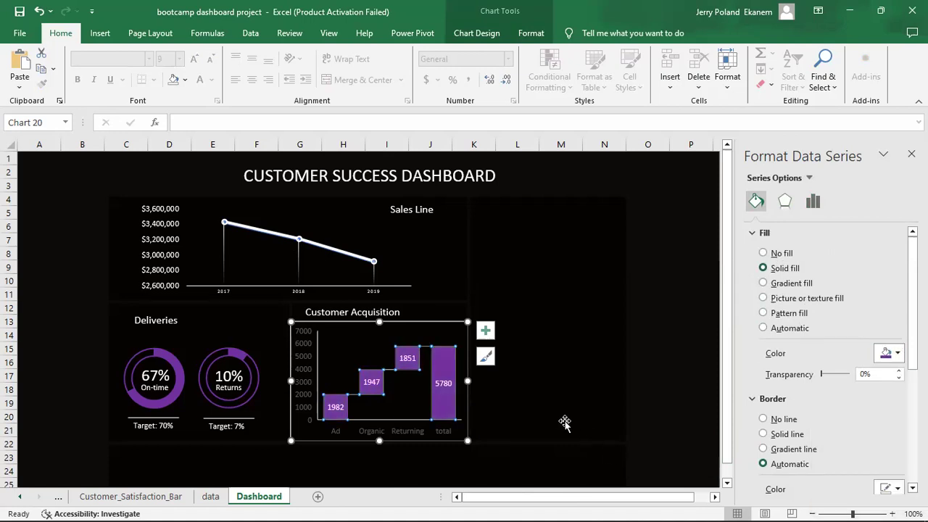
pyautogui.click(559, 422)
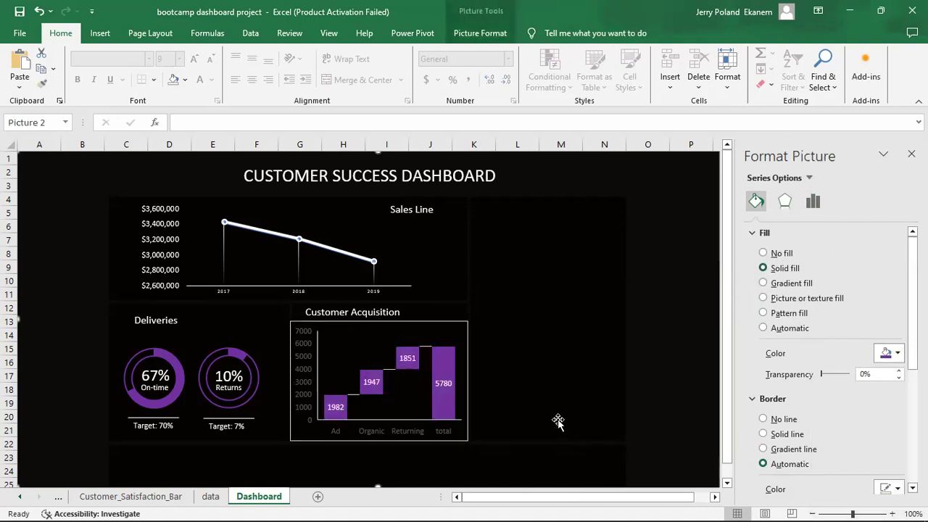
pyautogui.click(445, 366)
# Fill the waterfall's 5780 total bar red.
pyautogui.click(444, 362)
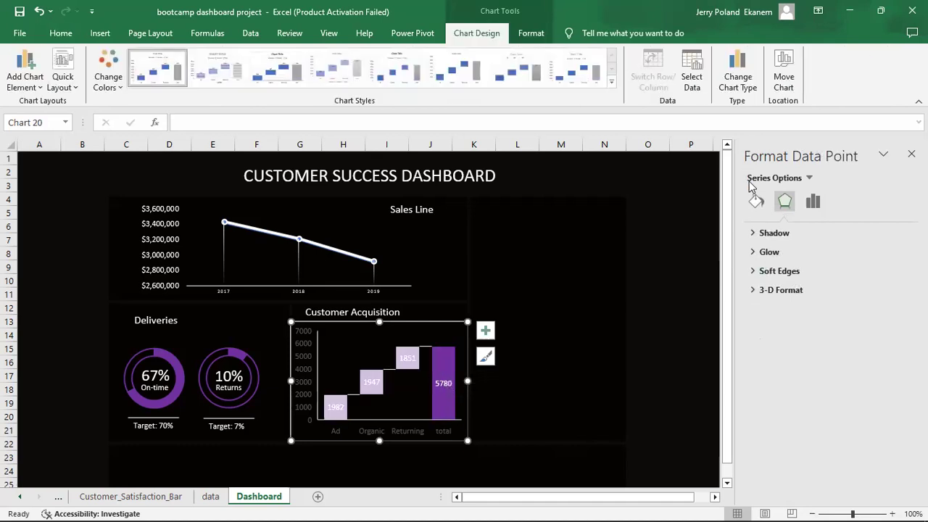
pyautogui.click(756, 206)
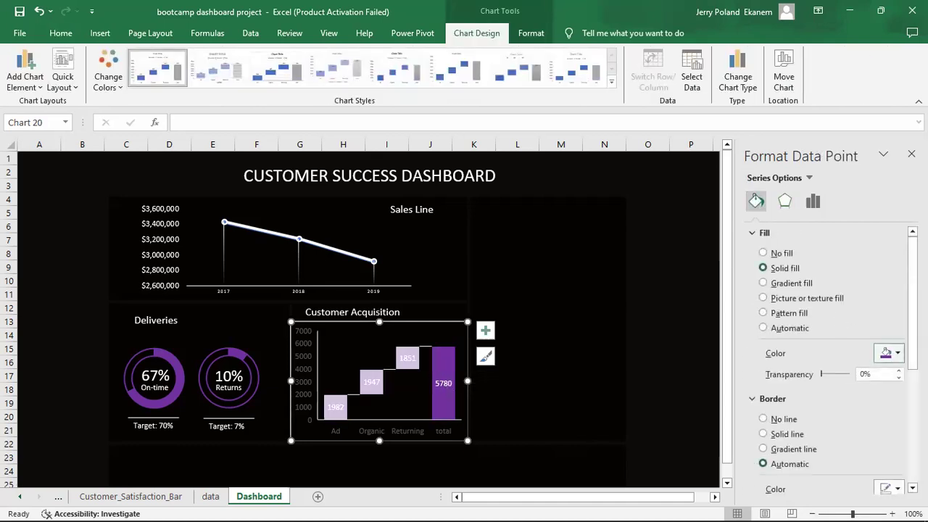
pyautogui.click(899, 354)
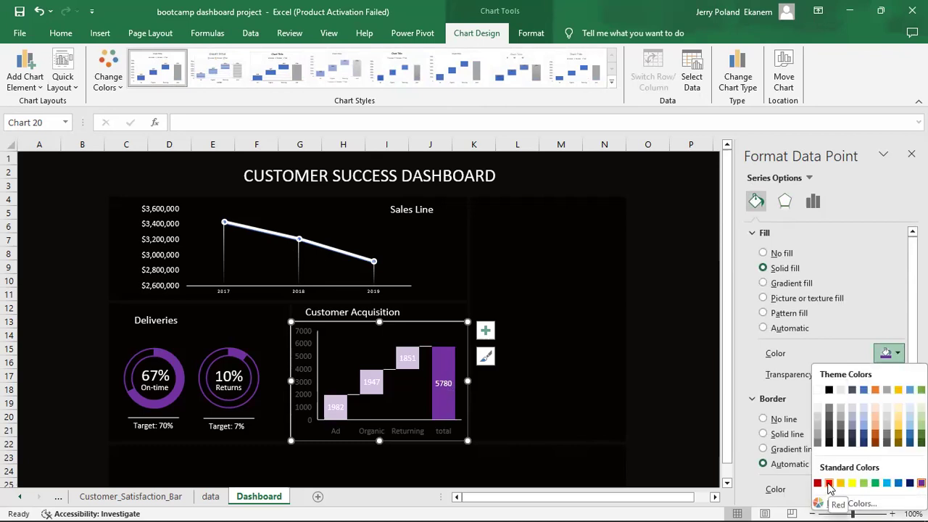
pyautogui.click(829, 484)
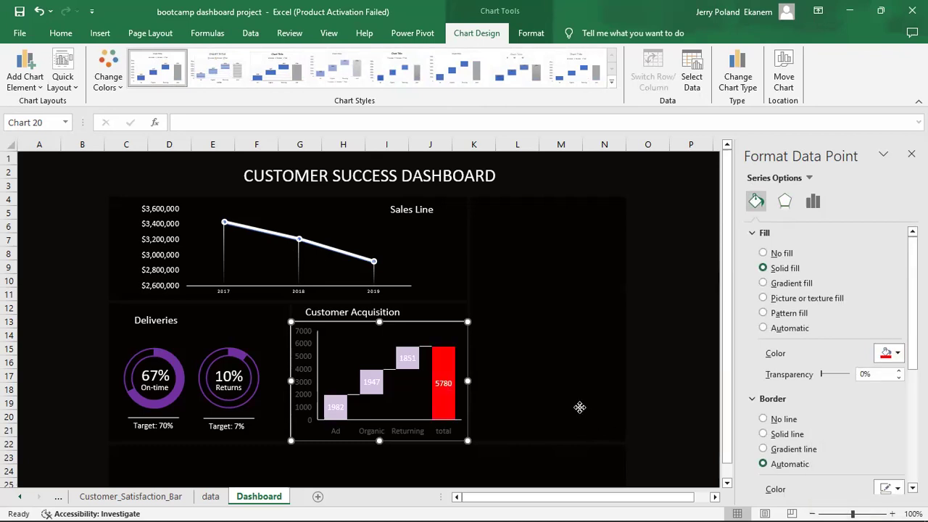
pyautogui.click(579, 408)
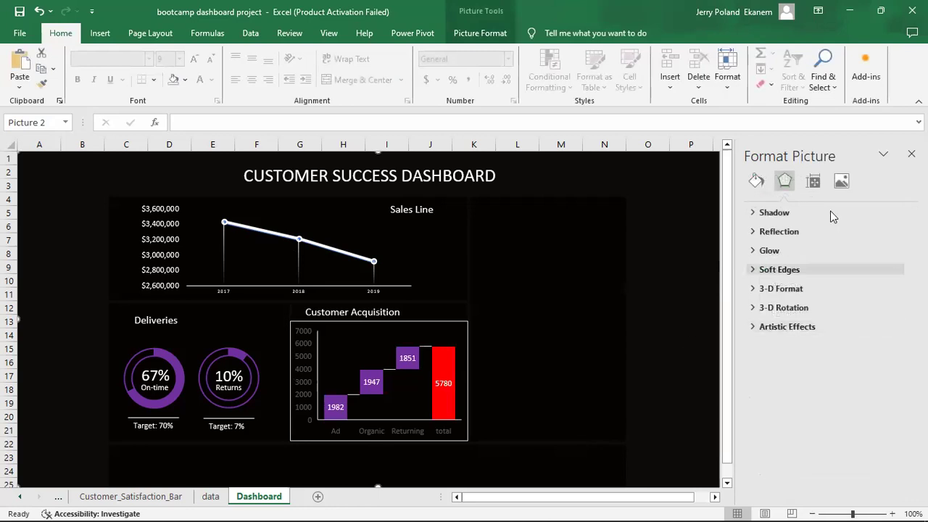
# Give the background picture a solid light pink fill chosen from More Colors.
pyautogui.click(758, 183)
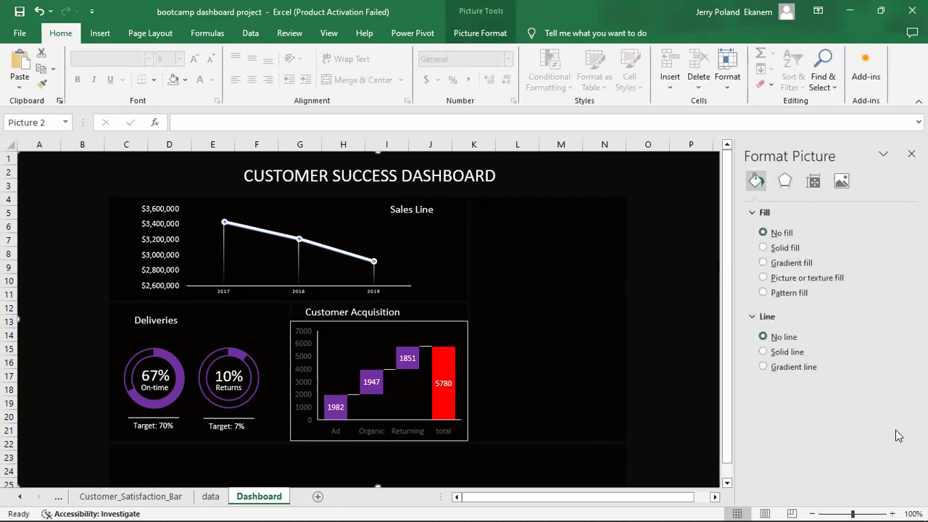
pyautogui.click(792, 249)
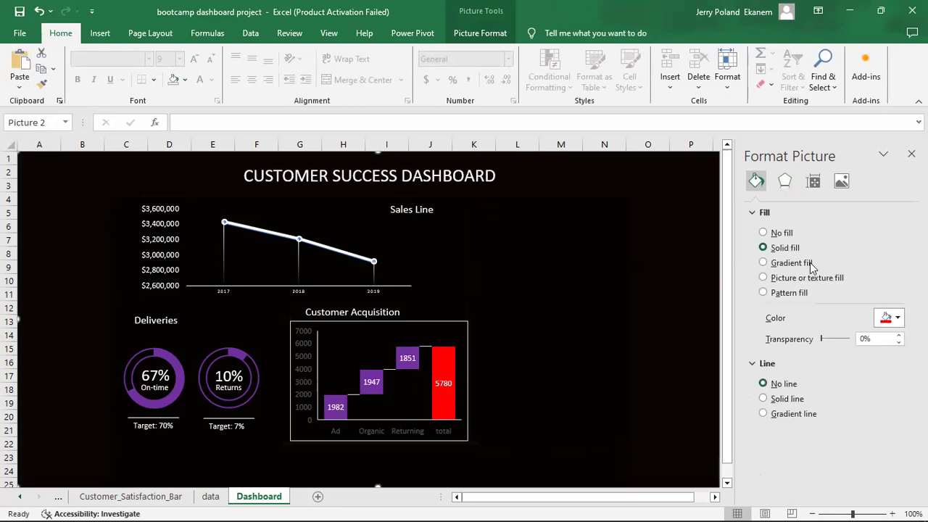
pyautogui.click(897, 319)
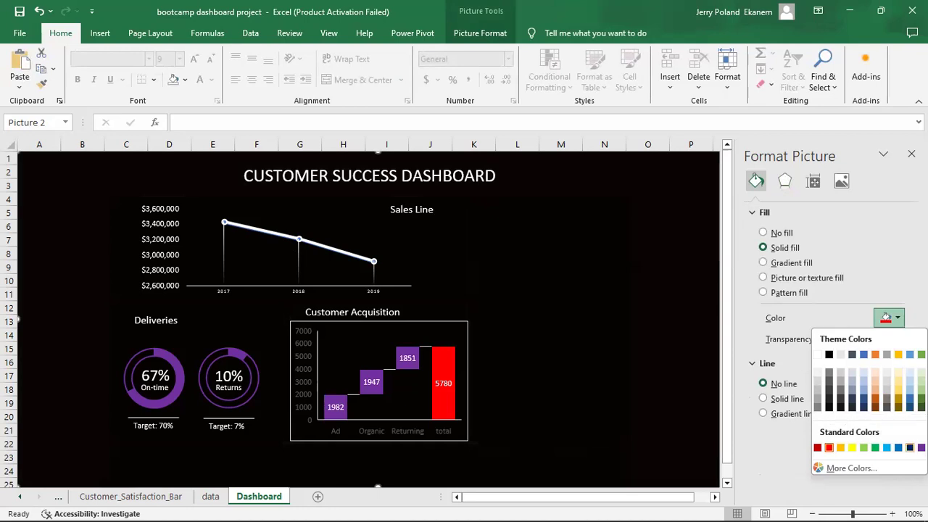
pyautogui.click(851, 468)
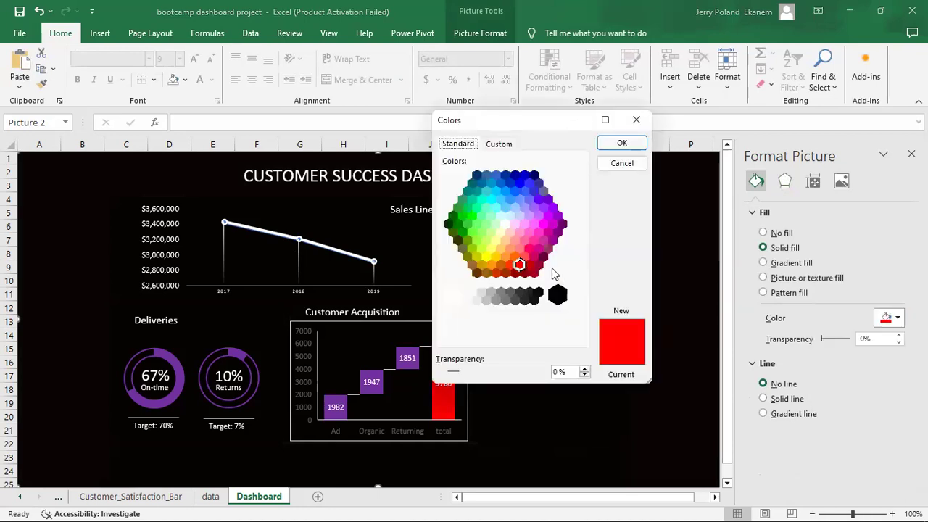
pyautogui.click(530, 249)
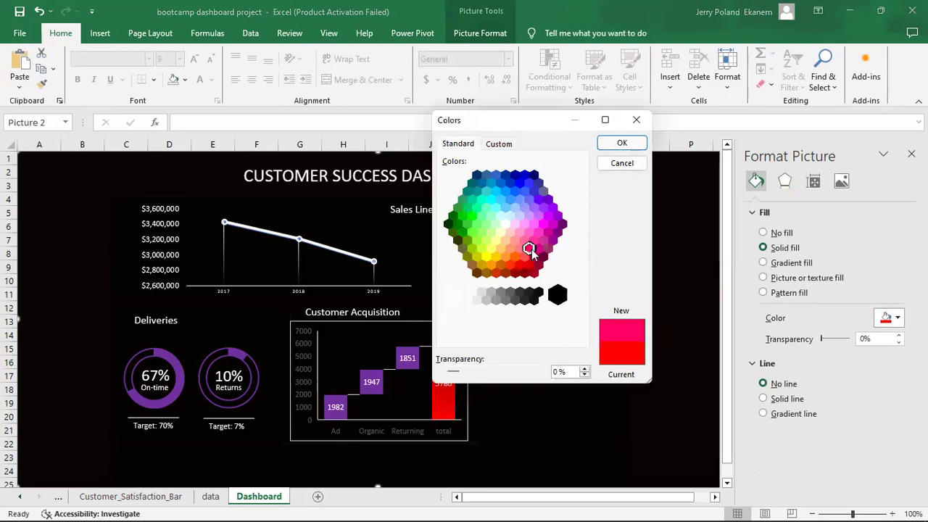
pyautogui.click(533, 240)
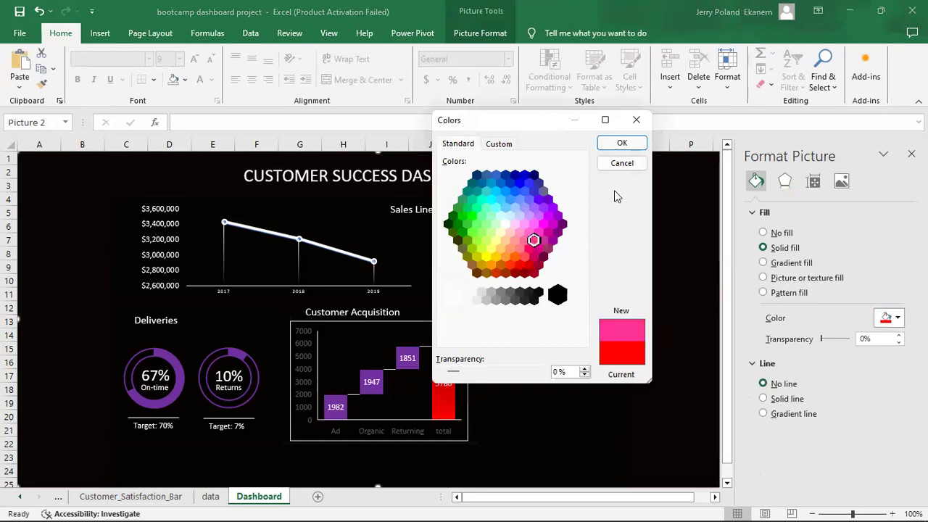
pyautogui.click(622, 147)
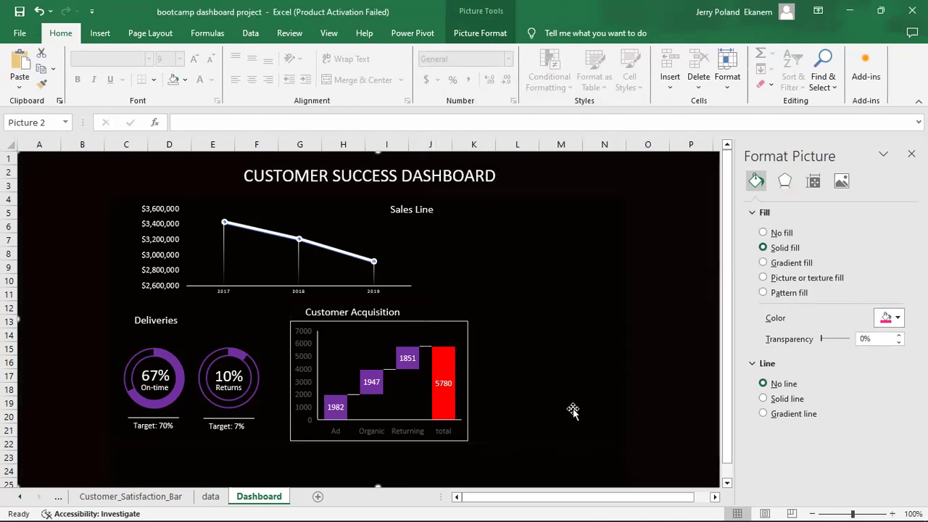
# Recolour the 5780 total bar with the recent light pink.
pyautogui.click(443, 358)
pyautogui.click(443, 359)
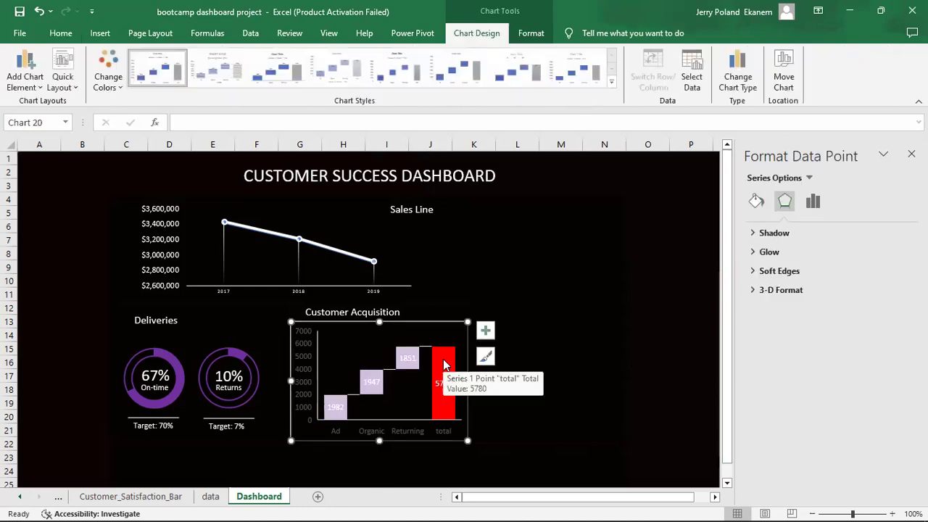
pyautogui.click(755, 202)
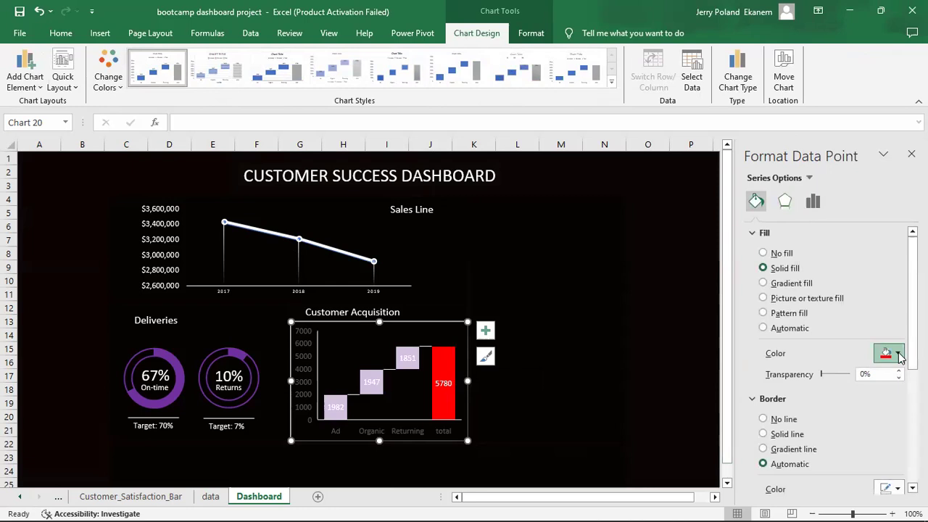
pyautogui.click(898, 354)
pyautogui.click(817, 318)
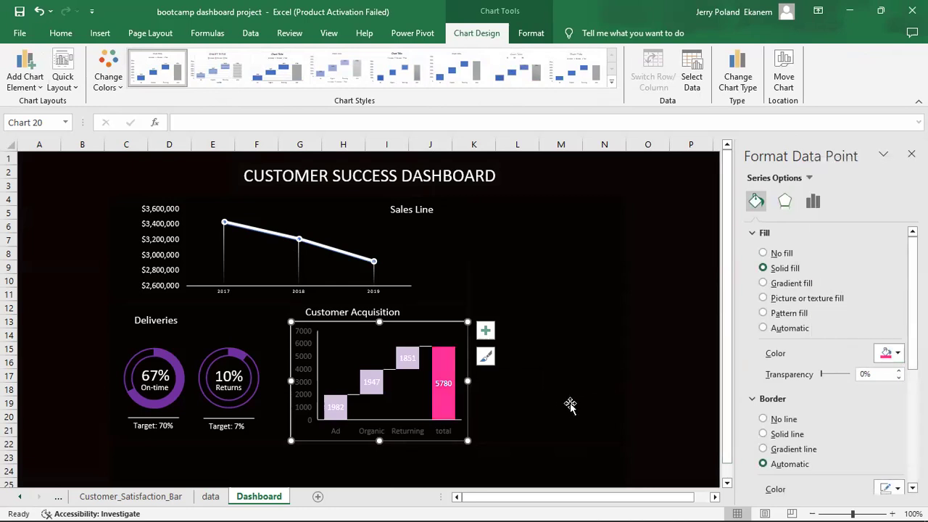
pyautogui.click(565, 405)
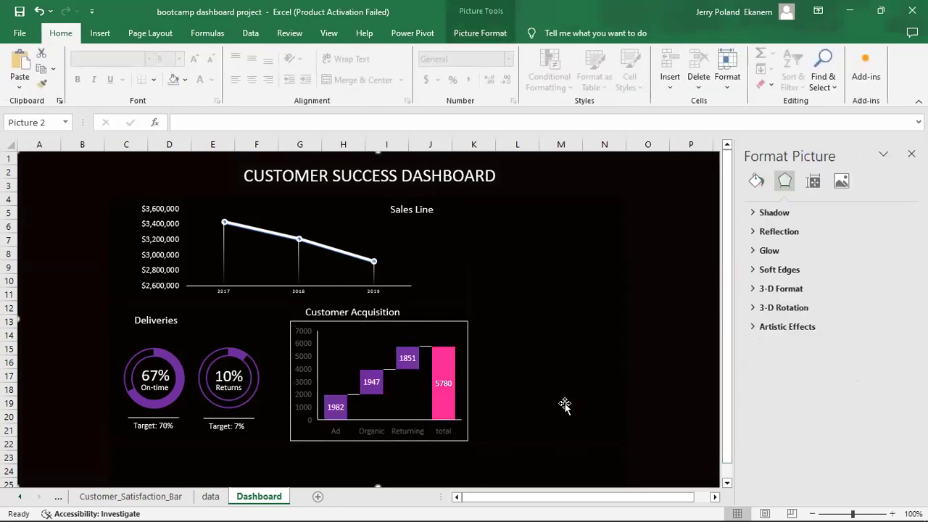
# Delete the waterfall's vertical axis and make the Ad, Organic, Returning and total labels white.
pyautogui.click(299, 361)
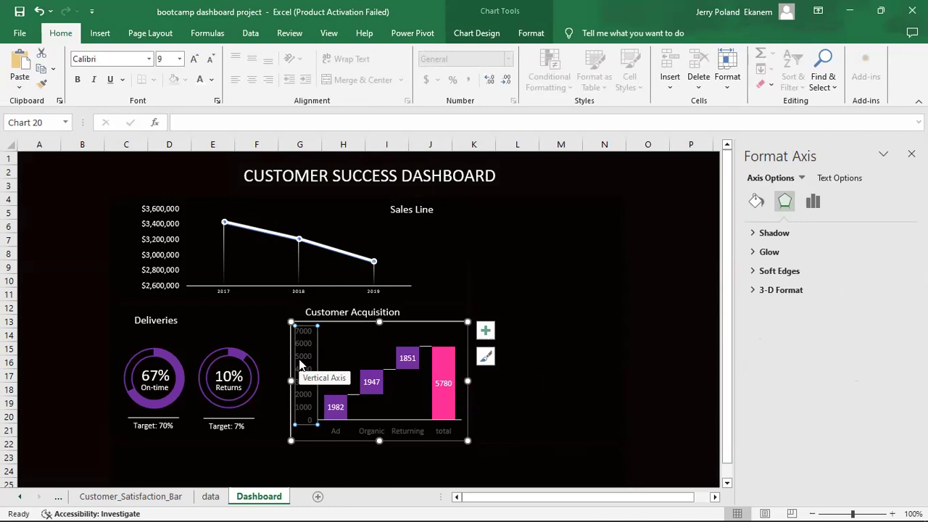
pyautogui.press('Delete')
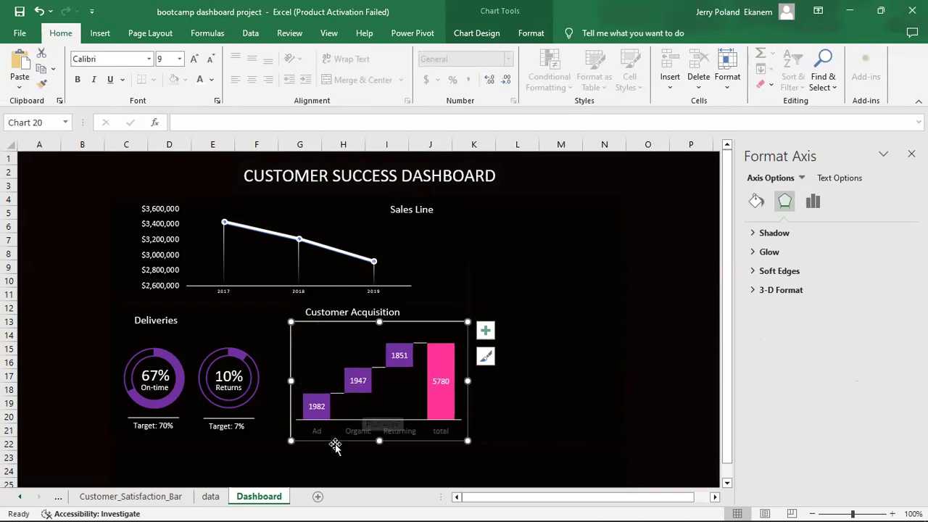
pyautogui.click(319, 431)
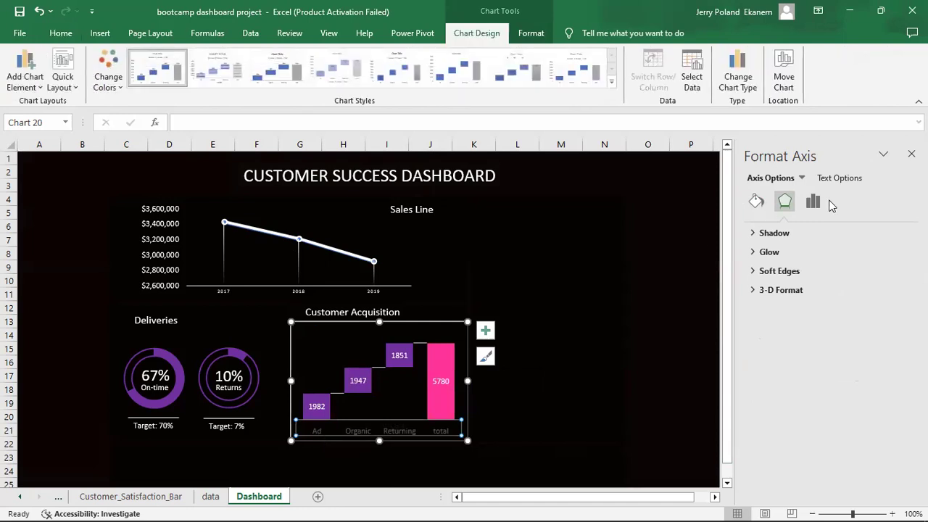
pyautogui.click(841, 179)
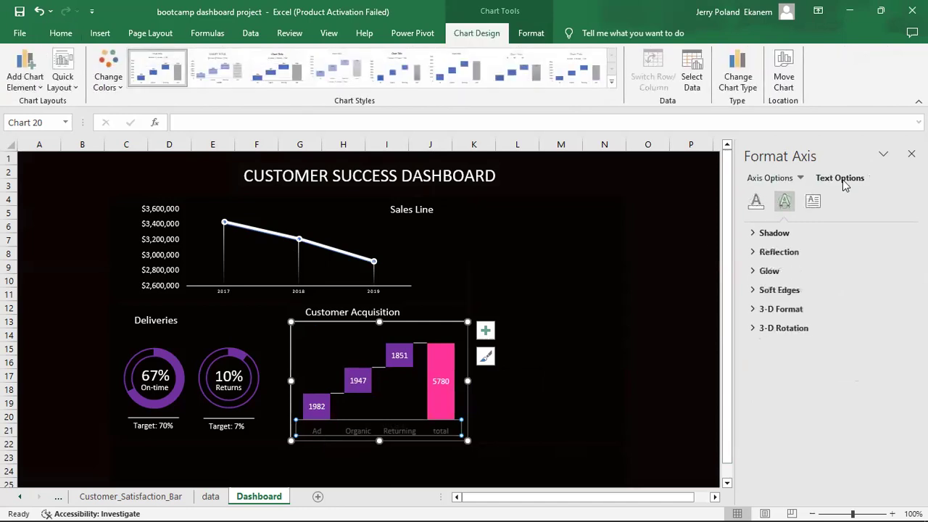
pyautogui.click(756, 202)
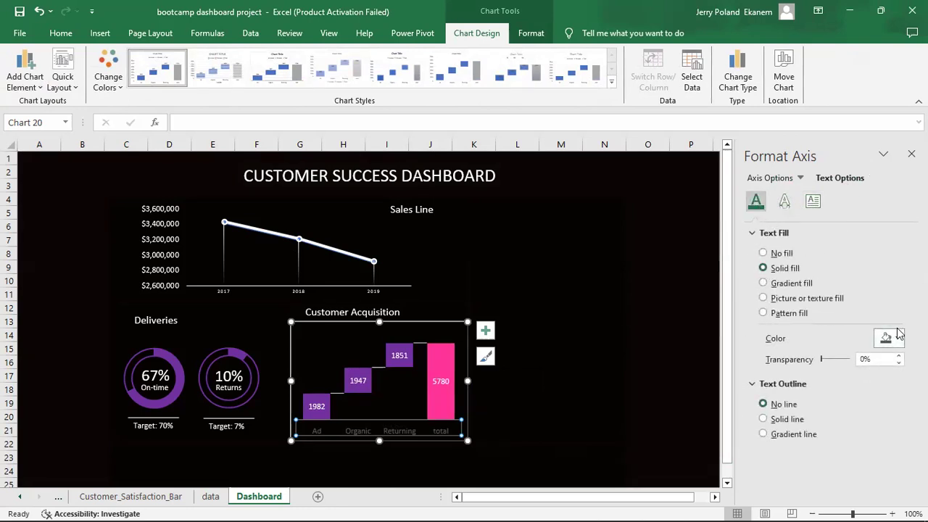
pyautogui.click(897, 337)
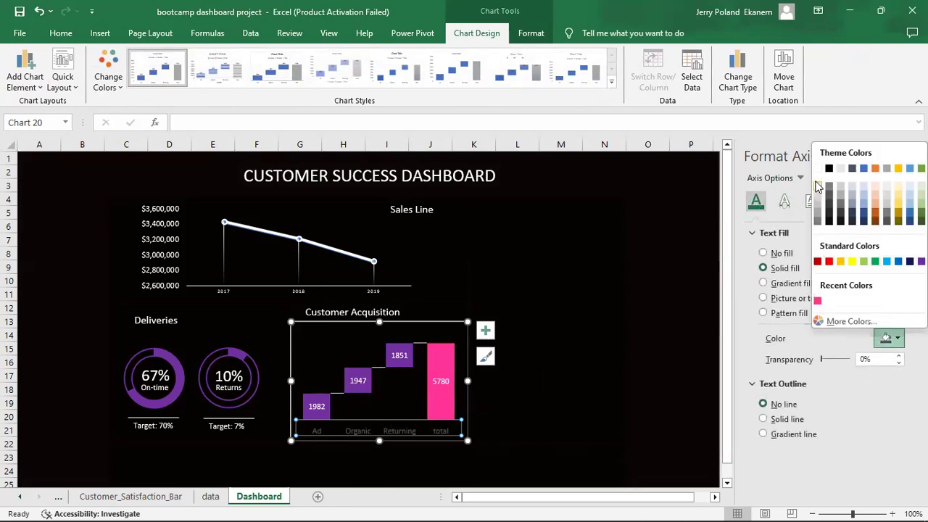
pyautogui.click(710, 294)
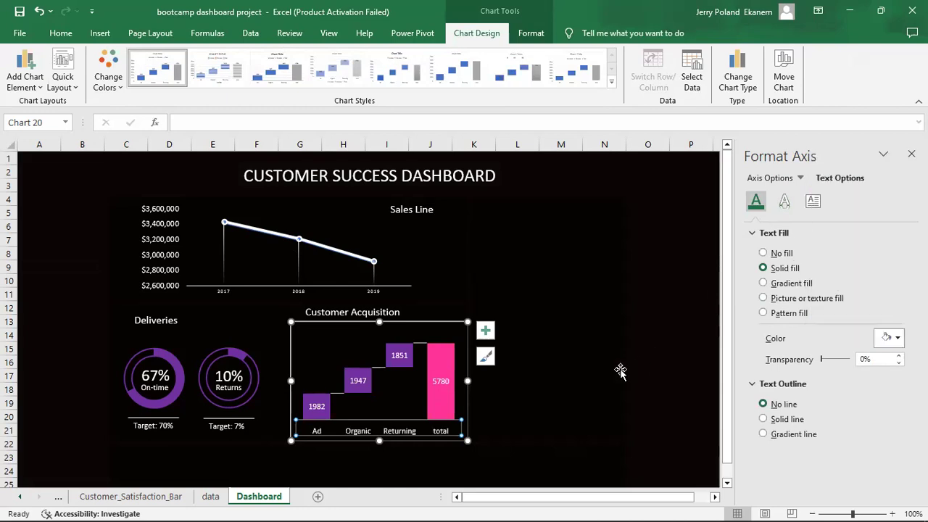
# Set the Customer Acquisition chart area's border to No line.
pyautogui.click(568, 425)
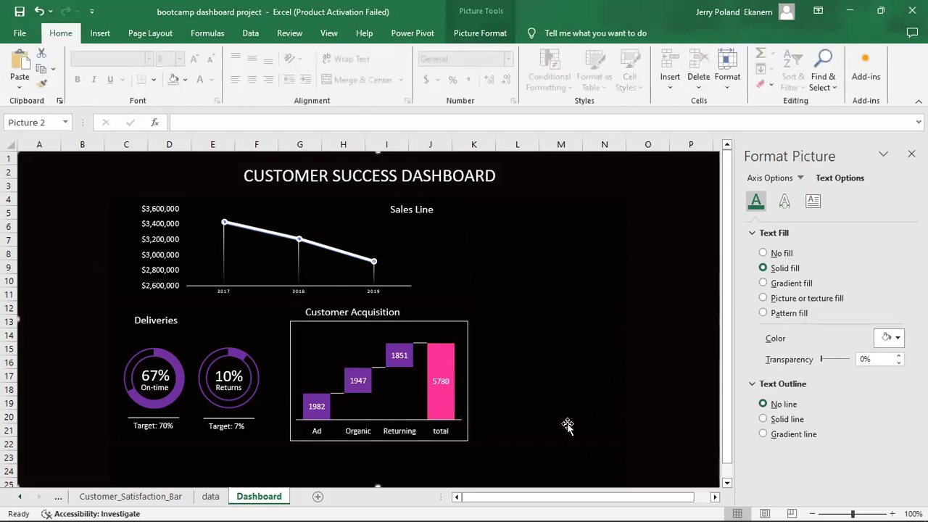
pyautogui.click(456, 321)
pyautogui.click(755, 201)
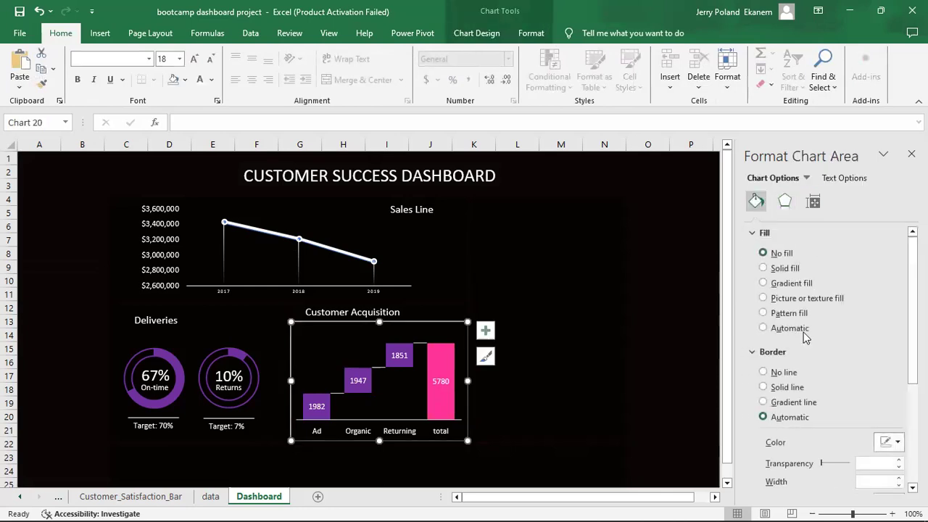
pyautogui.click(781, 373)
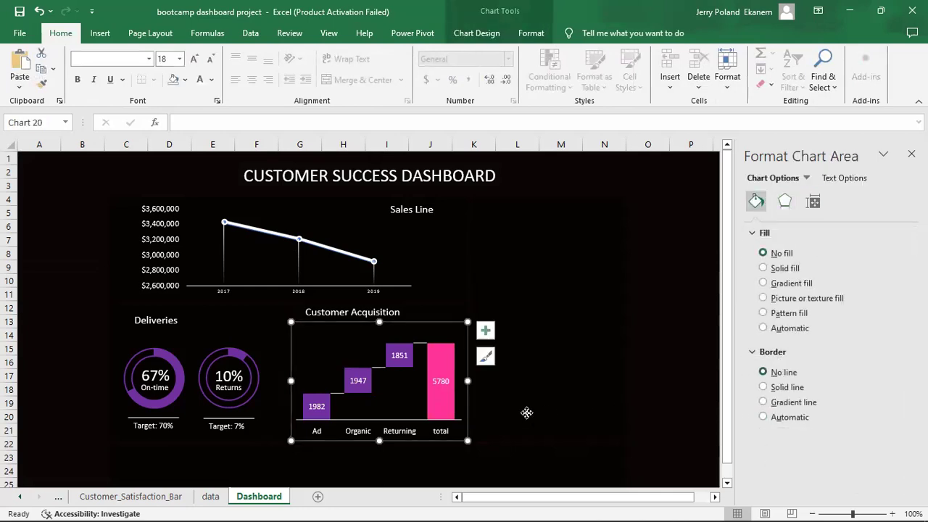
pyautogui.click(526, 412)
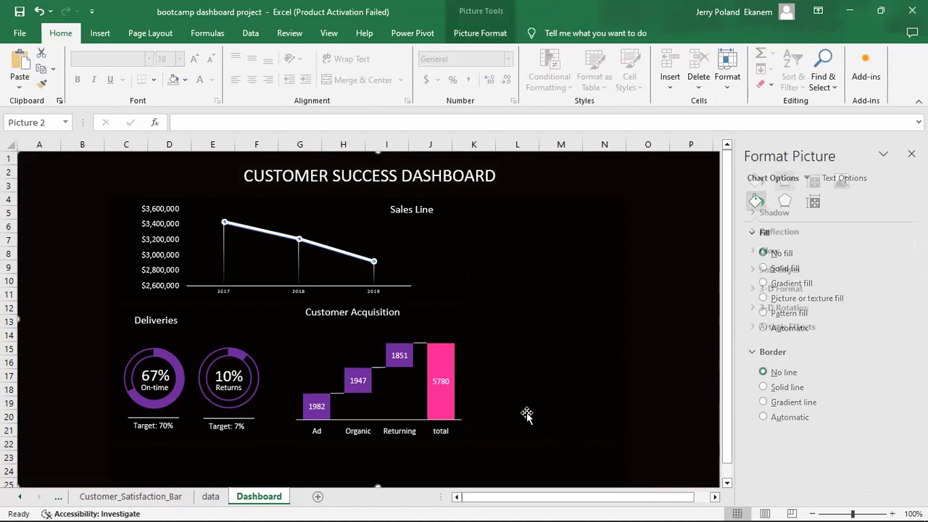
# Set the Customer Acquisition chart border to No line again.
pyautogui.click(450, 334)
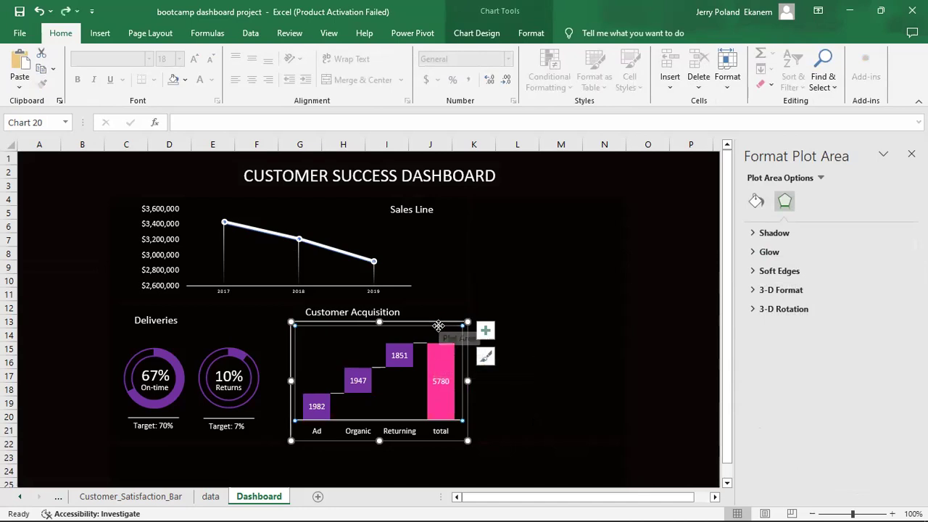
pyautogui.click(551, 387)
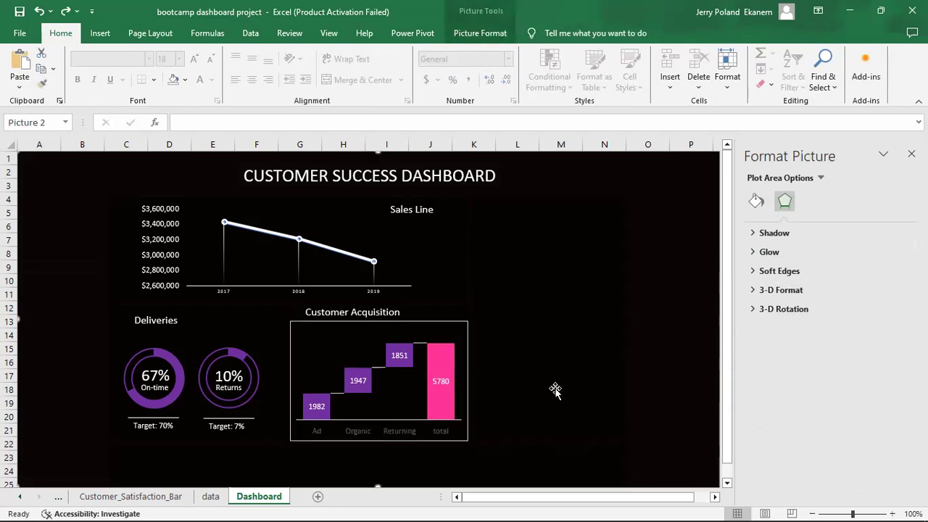
pyautogui.click(459, 323)
pyautogui.click(756, 201)
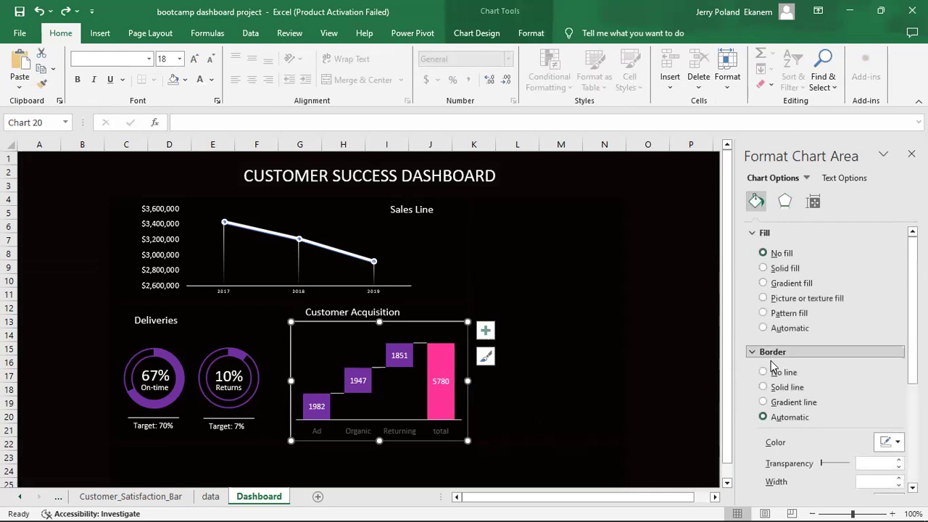
pyautogui.click(766, 371)
pyautogui.click(529, 403)
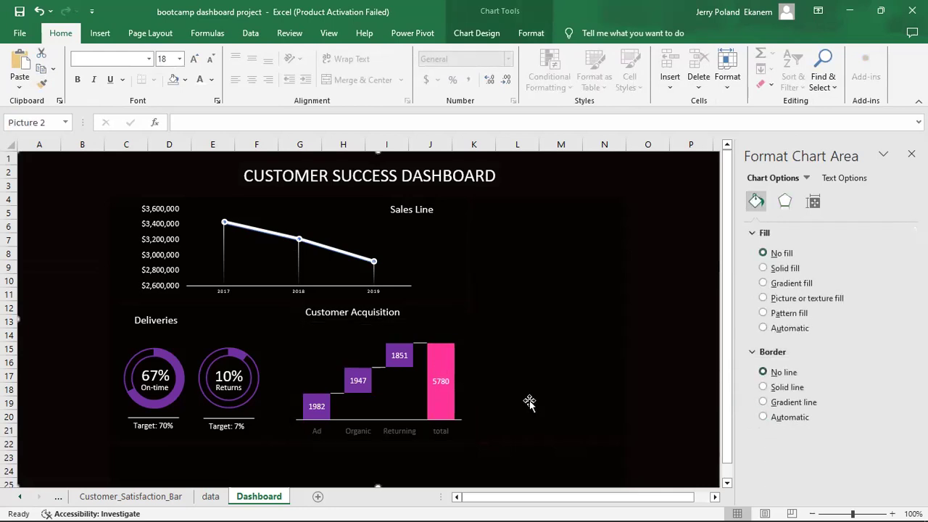
# Drag the waterfall's bars and labels slightly higher inside the chart.
pyautogui.click(448, 329)
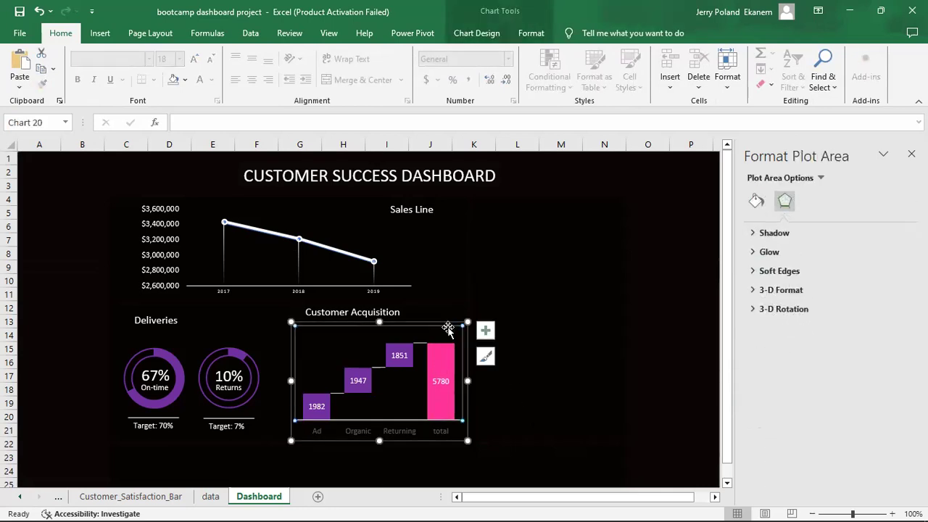
pyautogui.click(469, 335)
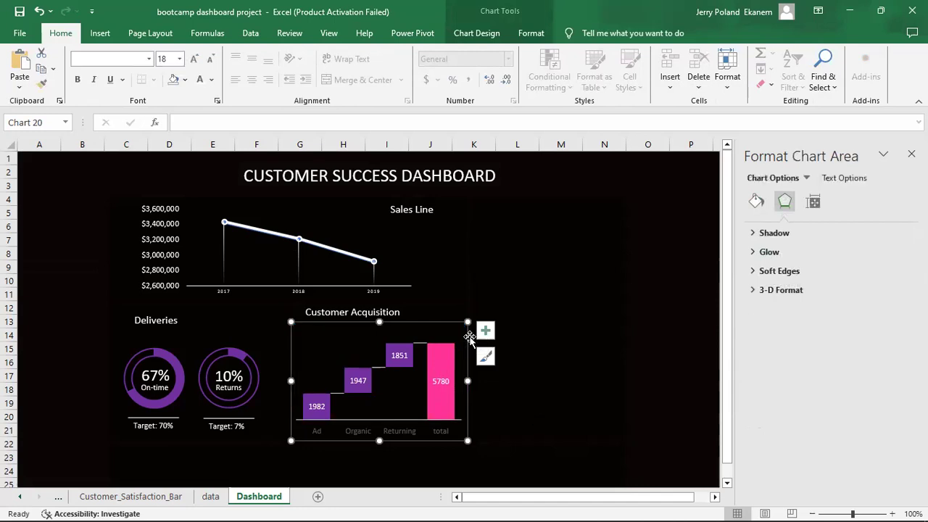
pyautogui.click(457, 330)
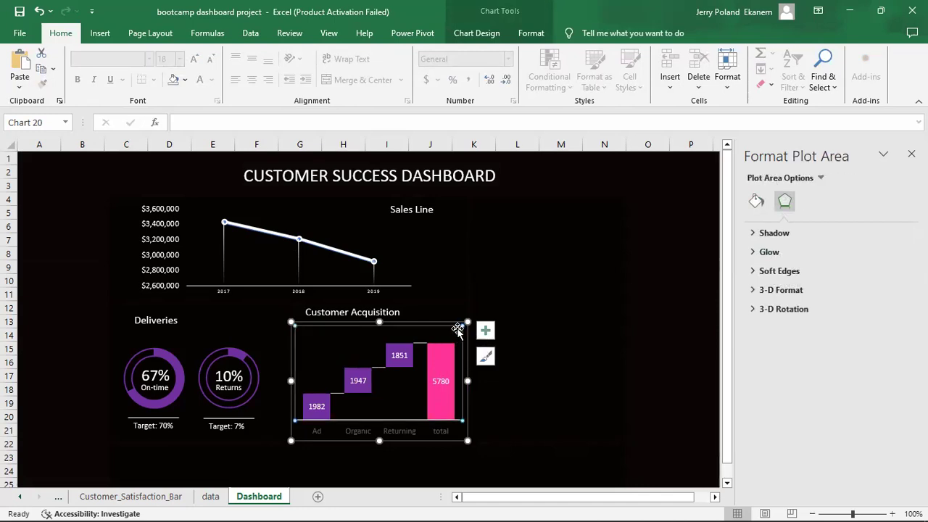
pyautogui.click(469, 340)
pyautogui.moveTo(468, 340); pyautogui.dragTo(468, 333)
pyautogui.click(608, 400)
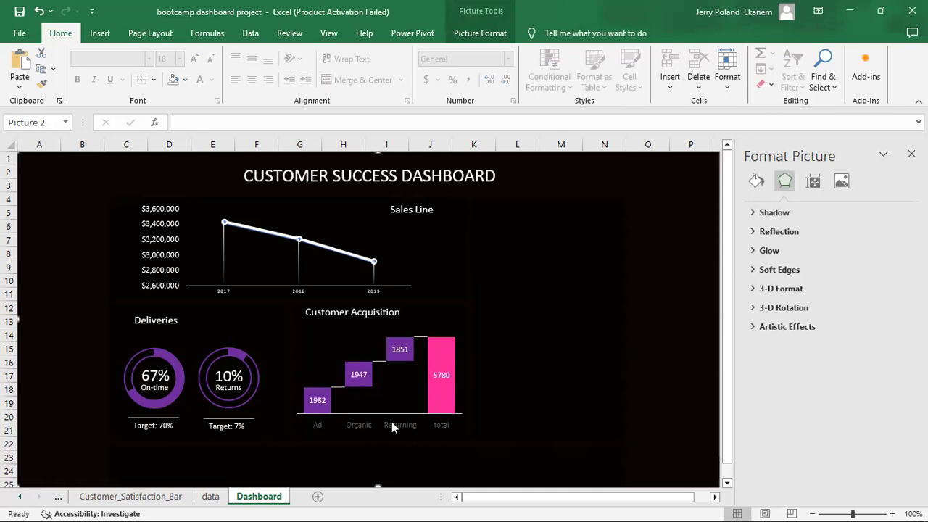
# Cut the Products 1–5 satisfaction PivotChart from Customer_Satisfaction_Bar and paste it on the Dashboard's right side.
pyautogui.click(130, 496)
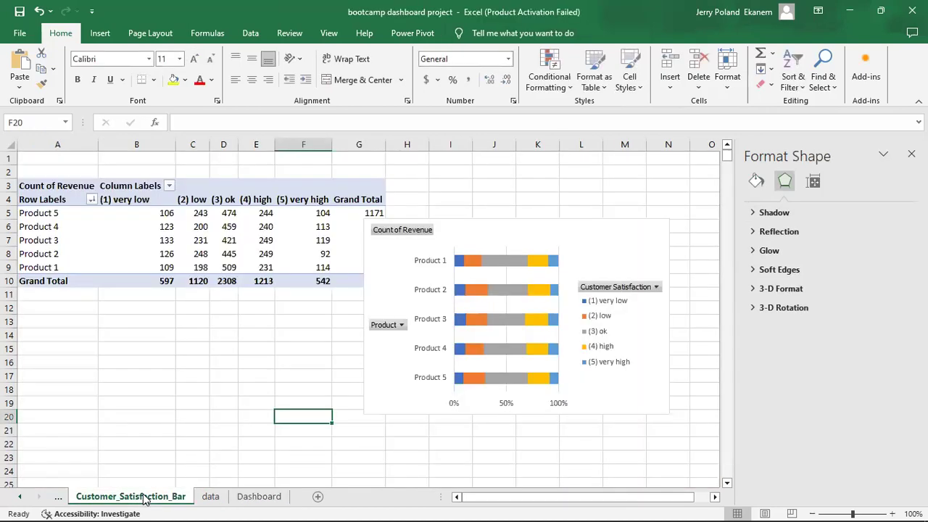
pyautogui.click(569, 226)
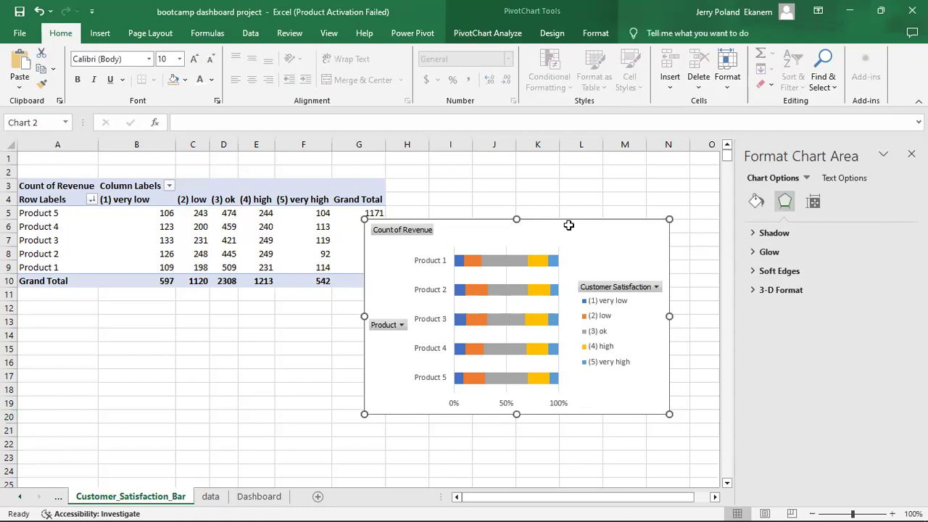
pyautogui.press('Delete')
pyautogui.click(264, 500)
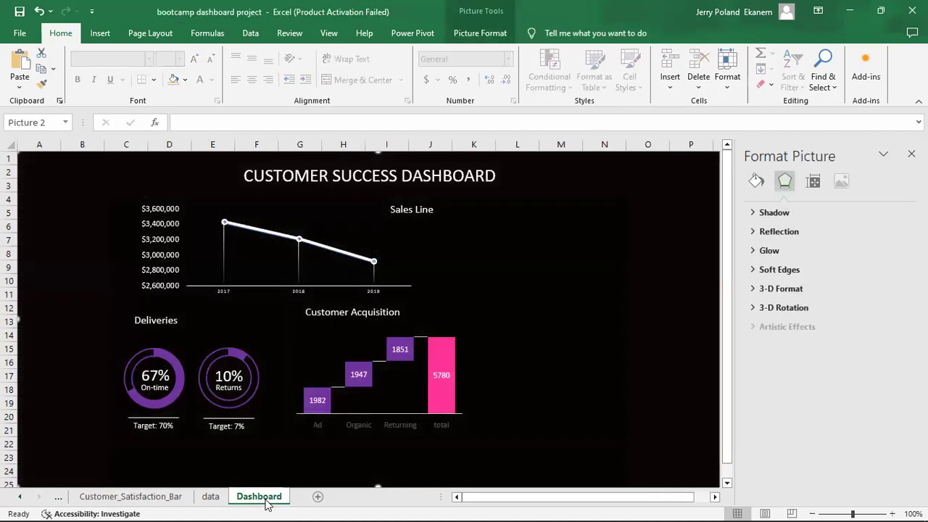
pyautogui.hotkey('ctrl', 'v')
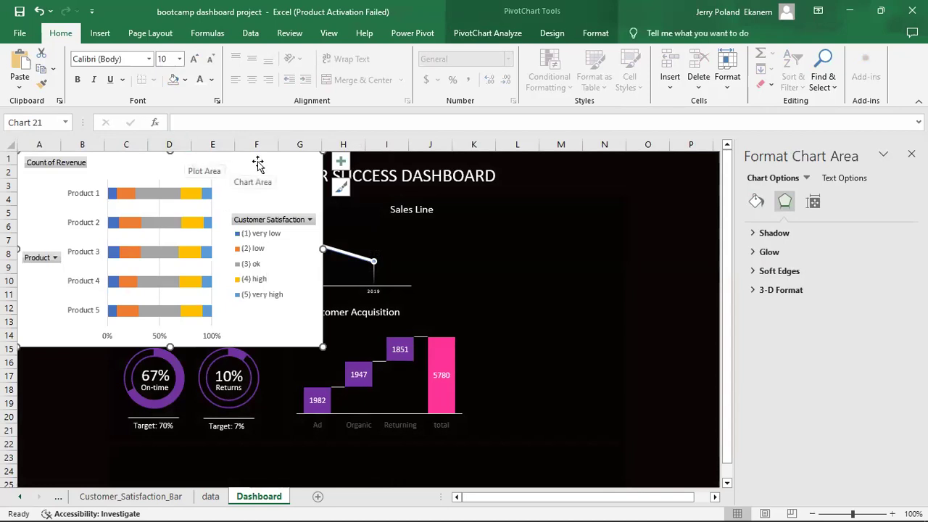
pyautogui.moveTo(257, 165); pyautogui.dragTo(674, 196)
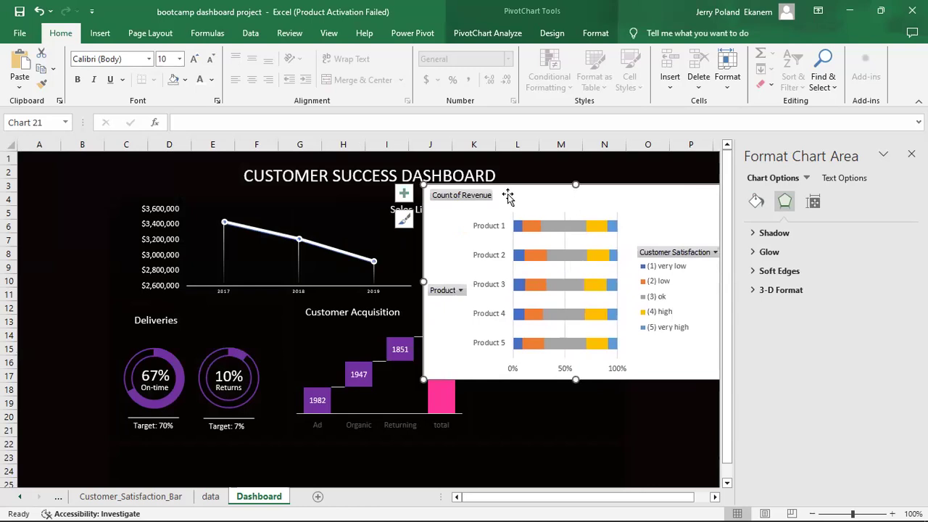
# Hide all field buttons on the satisfaction PivotChart, then make it narrower and taller.
pyautogui.rightClick(465, 194)
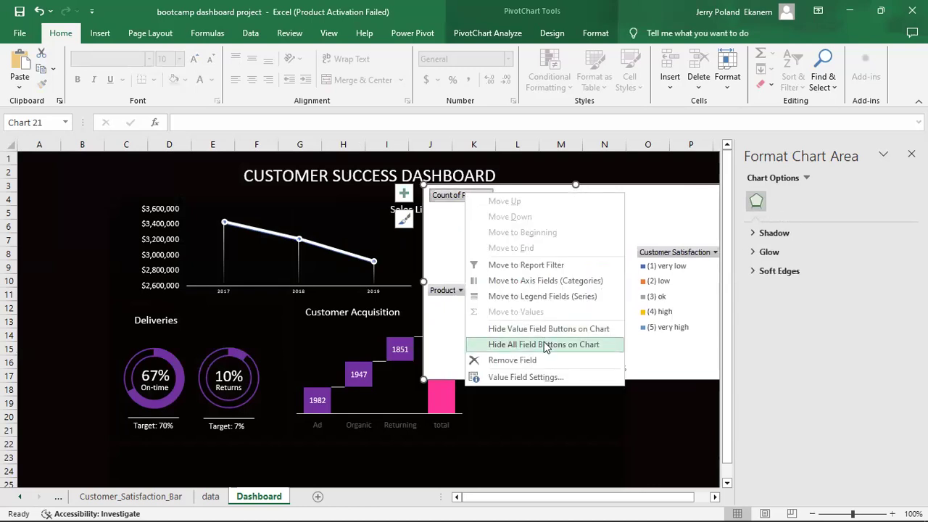
pyautogui.click(545, 343)
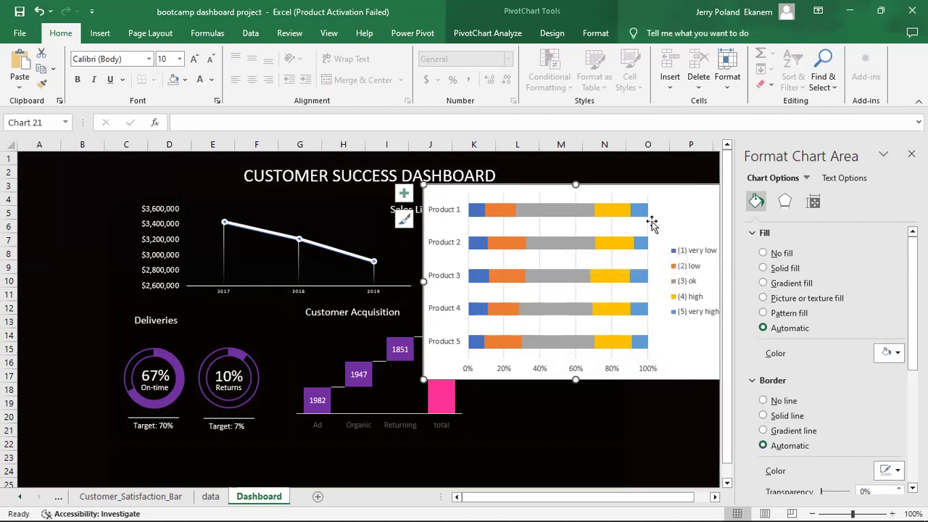
pyautogui.moveTo(425, 282); pyautogui.dragTo(497, 287)
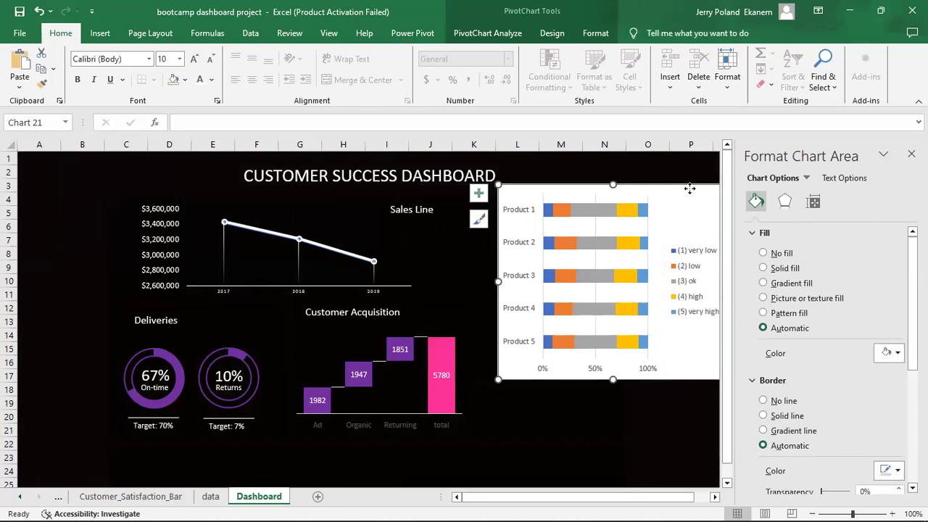
pyautogui.moveTo(690, 190); pyautogui.dragTo(654, 193)
pyautogui.moveTo(694, 287); pyautogui.dragTo(647, 286)
pyautogui.moveTo(550, 382); pyautogui.dragTo(555, 410)
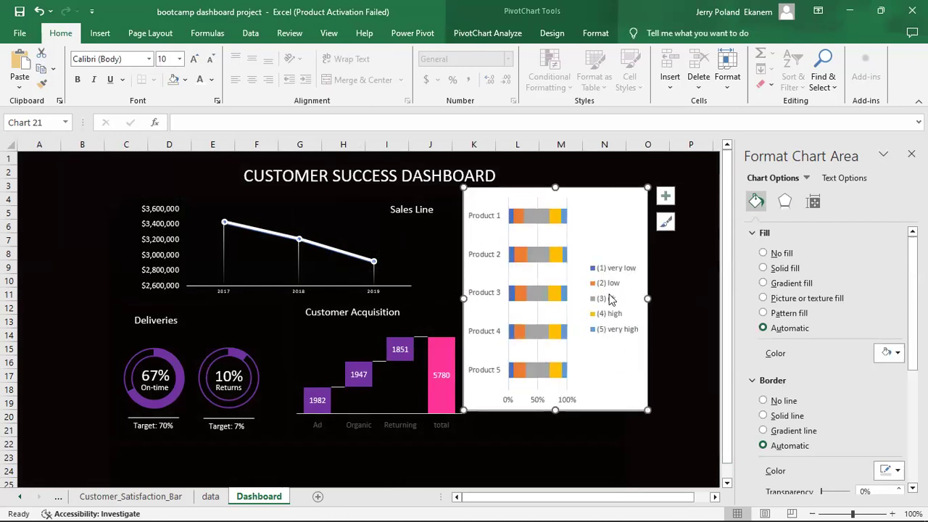
pyautogui.click(611, 299)
pyautogui.doubleClick(611, 299)
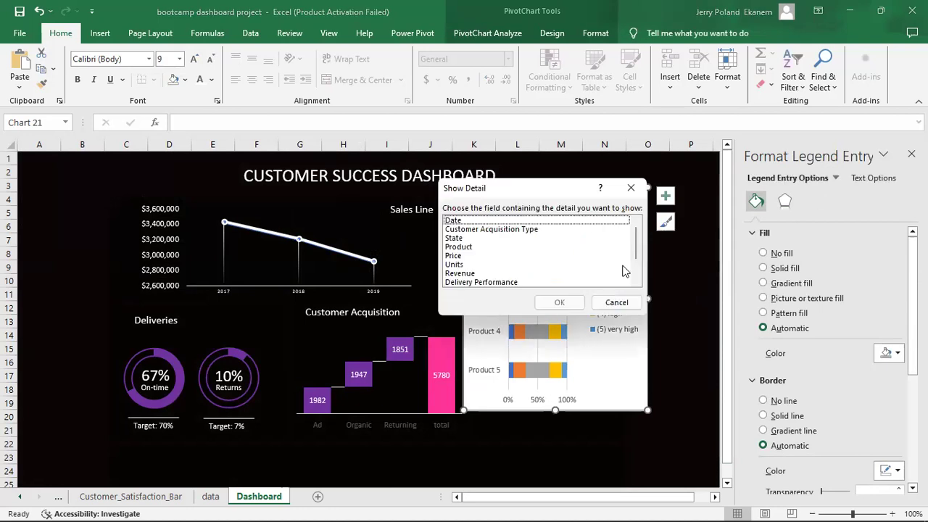
# Set the satisfaction chart's legend position to Bottom and nudge it into place.
pyautogui.click(629, 188)
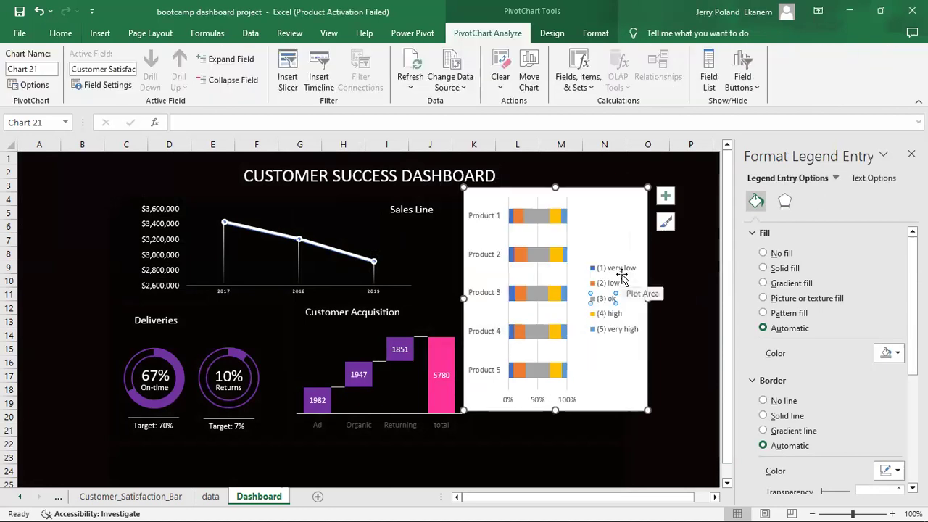
pyautogui.click(616, 270)
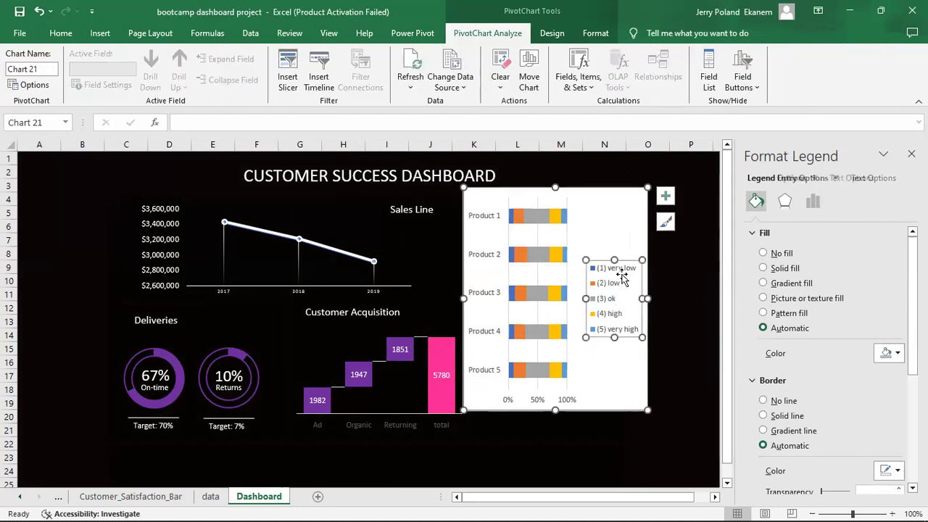
pyautogui.click(855, 179)
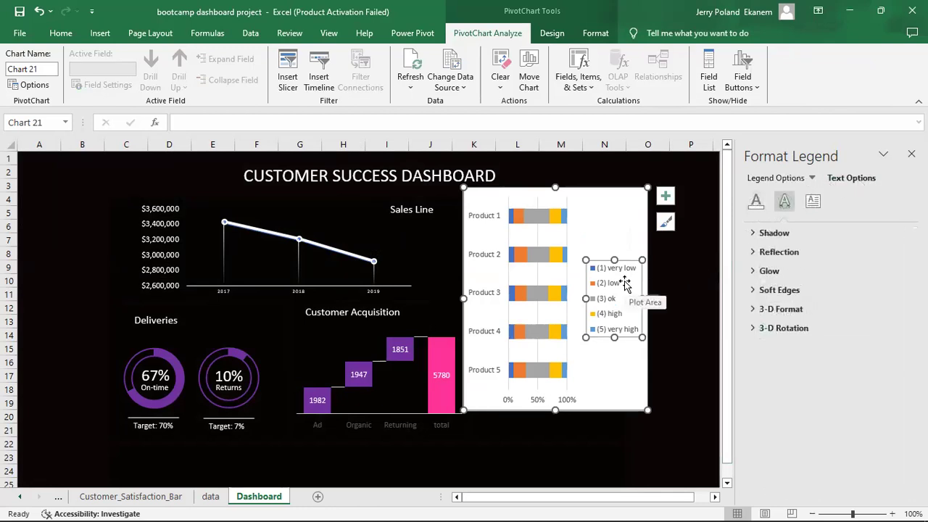
pyautogui.rightClick(625, 284)
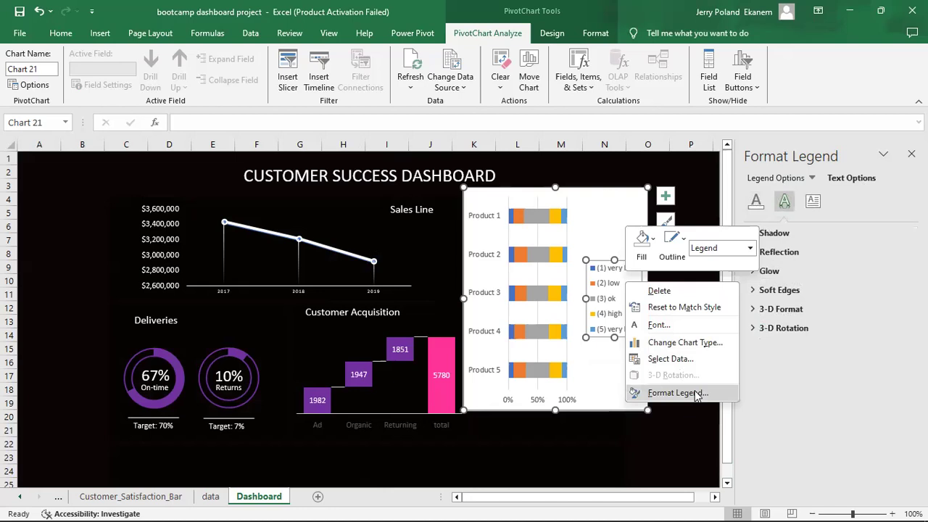
pyautogui.click(678, 392)
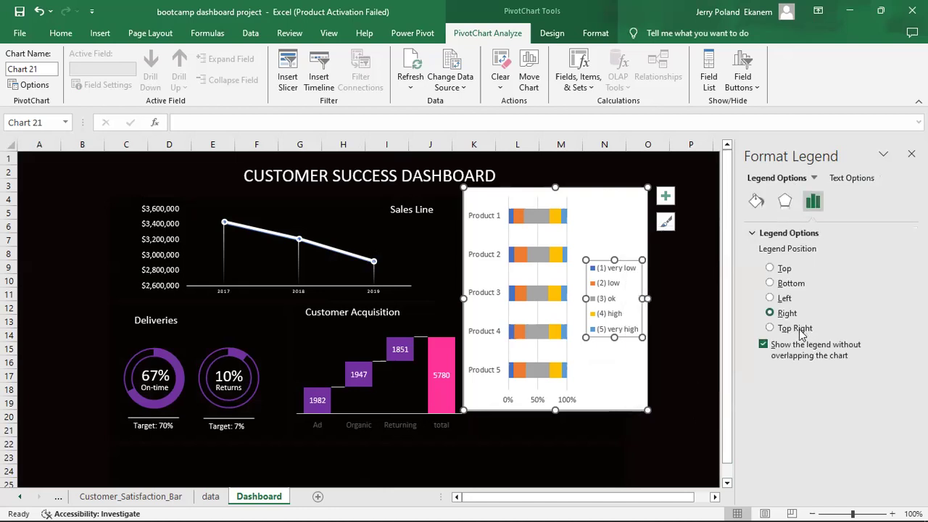
pyautogui.click(788, 289)
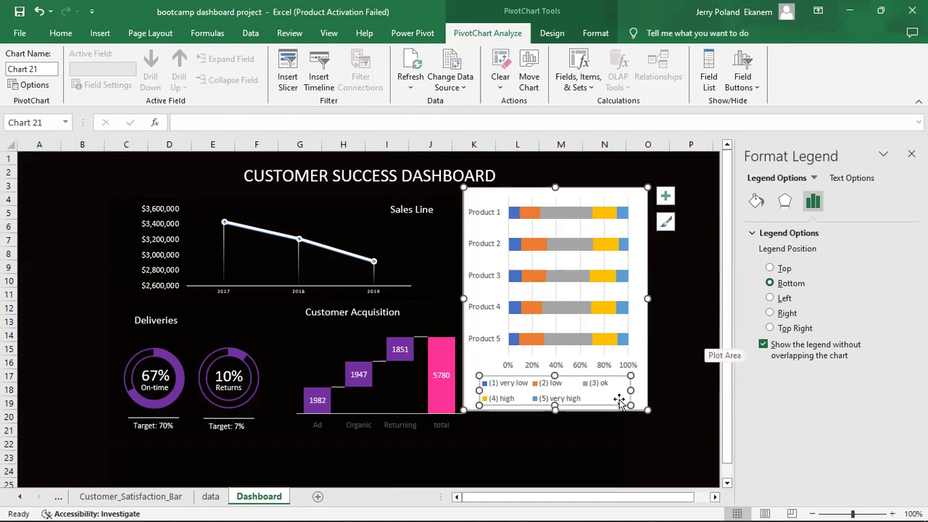
pyautogui.moveTo(612, 398); pyautogui.dragTo(563, 478)
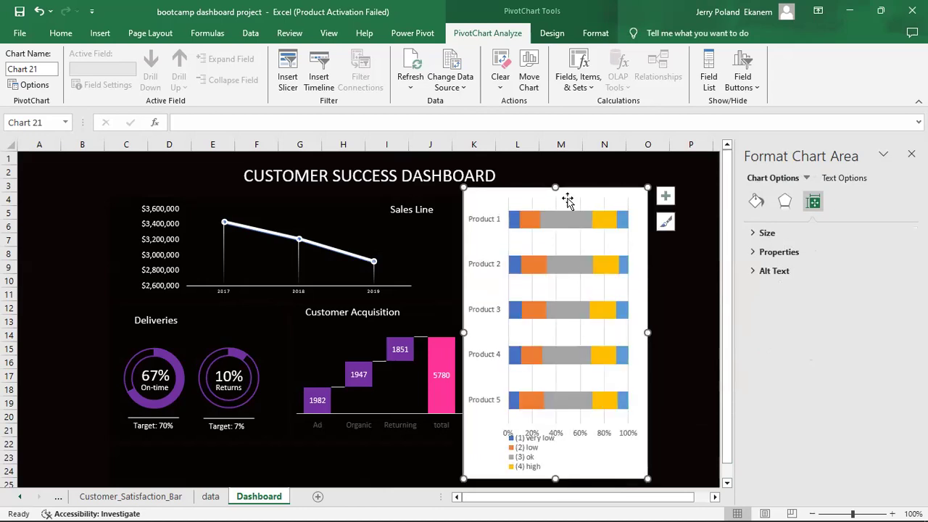
# Make the satisfaction chart tall and narrow, its top edge level with the dashboard heading.
pyautogui.moveTo(579, 167); pyautogui.dragTo(582, 160)
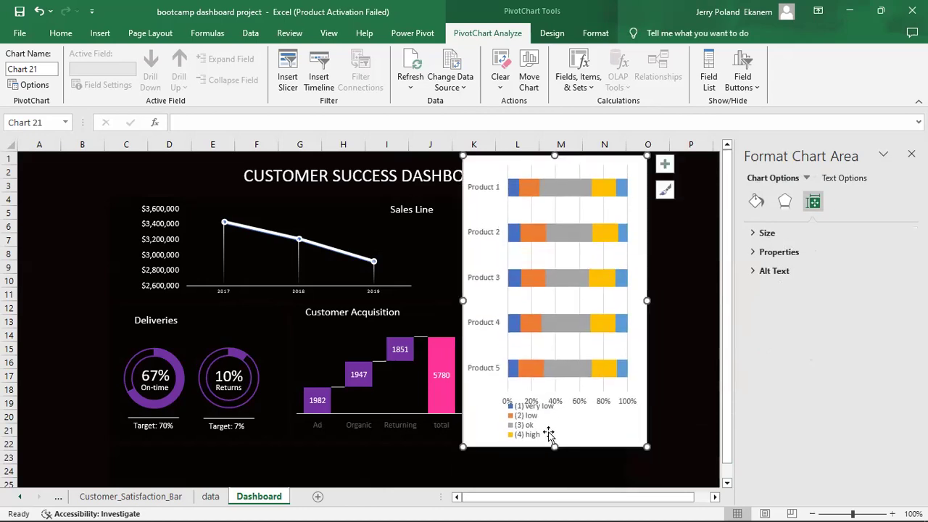
pyautogui.moveTo(553, 445); pyautogui.dragTo(554, 465)
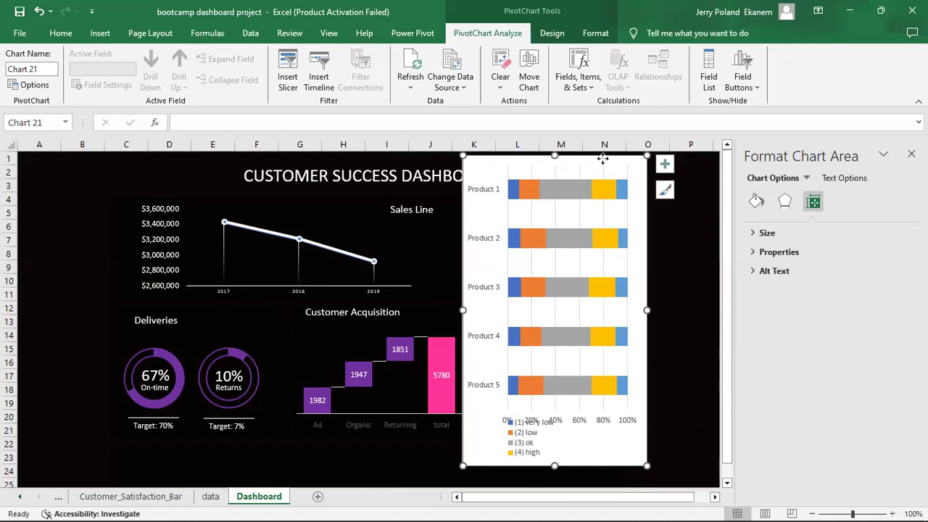
pyautogui.moveTo(645, 308); pyautogui.dragTo(625, 308)
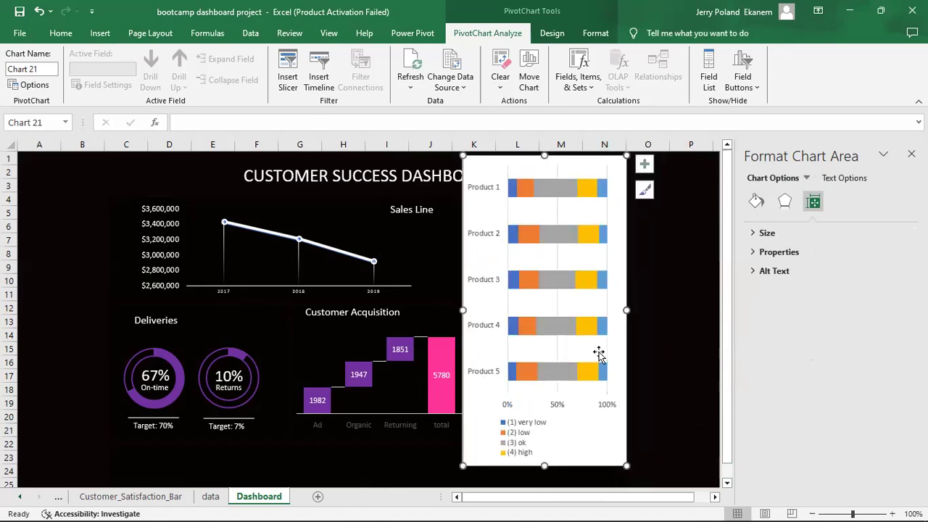
pyautogui.moveTo(543, 464); pyautogui.dragTo(544, 477)
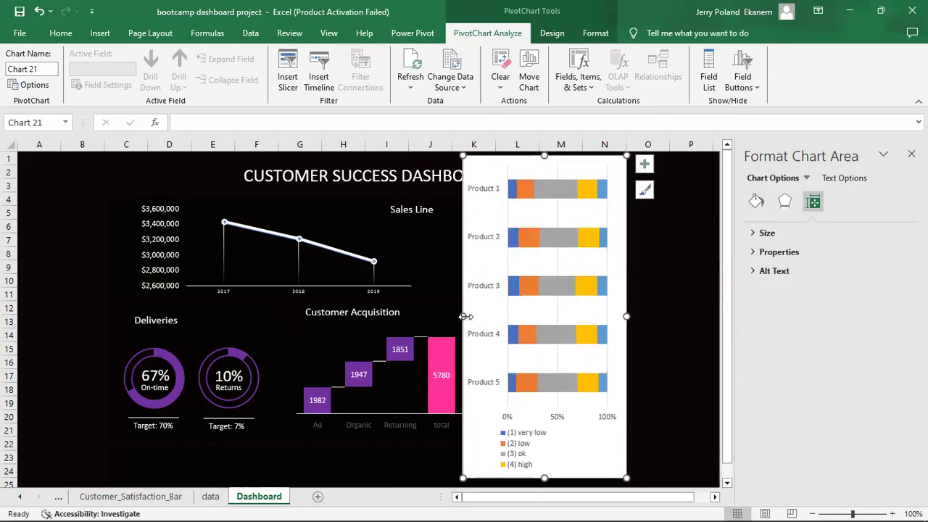
pyautogui.moveTo(463, 316); pyautogui.dragTo(478, 317)
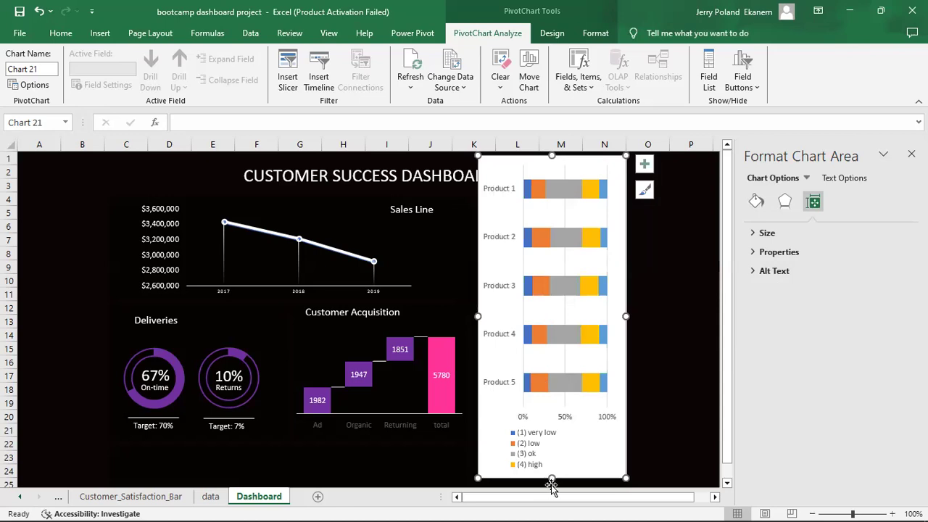
pyautogui.moveTo(551, 478)
pyautogui.mouseDown()
pyautogui.moveTo(553, 486)
pyautogui.moveTo(553, 478)
pyautogui.mouseUp()
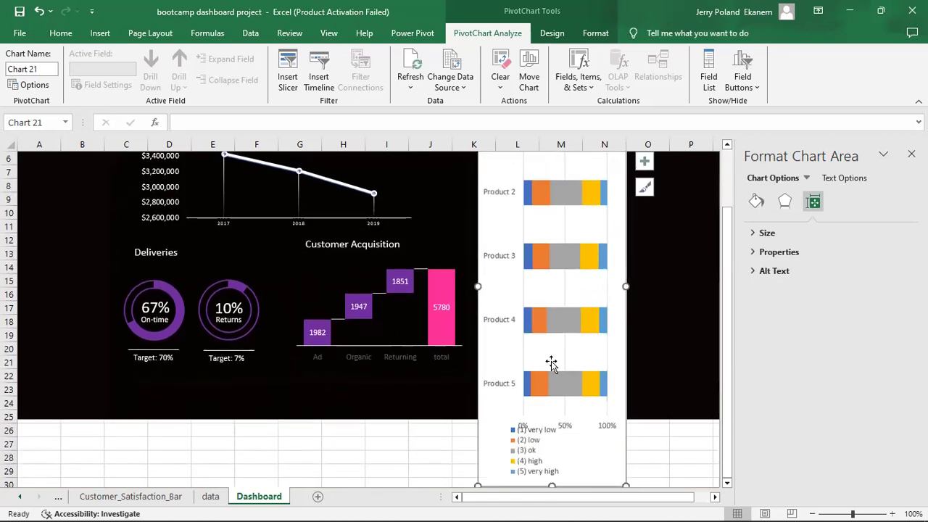
pyautogui.moveTo(725, 283); pyautogui.dragTo(715, 219)
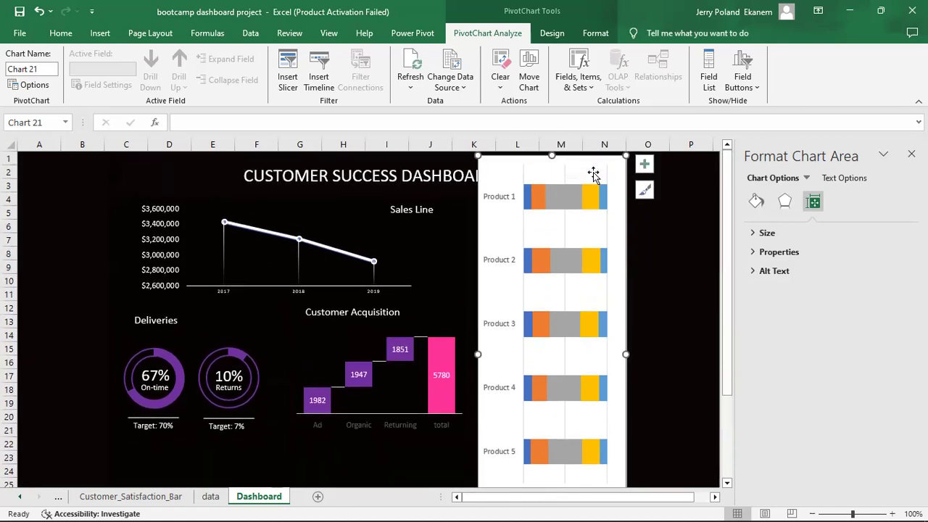
pyautogui.moveTo(552, 155); pyautogui.dragTo(552, 174)
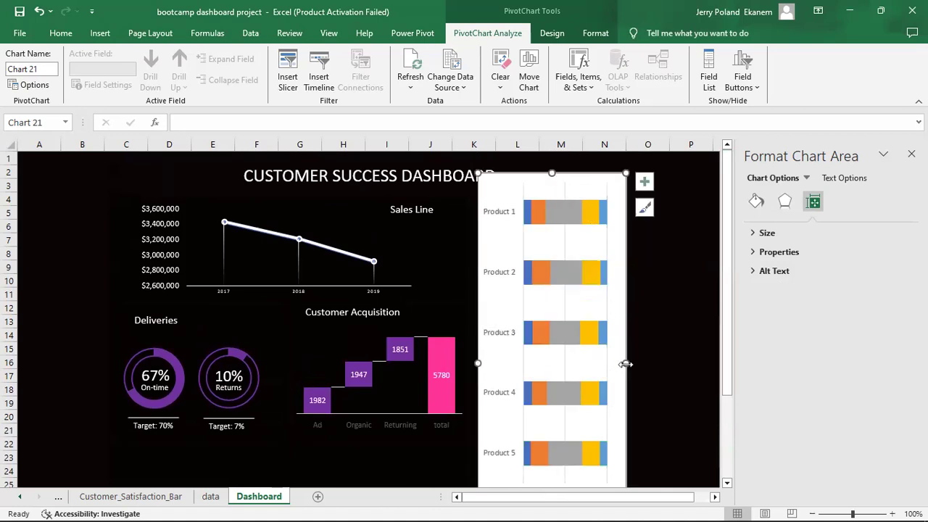
pyautogui.moveTo(551, 175); pyautogui.dragTo(552, 189)
# Give the satisfaction chart area No fill and No line border.
pyautogui.click(757, 203)
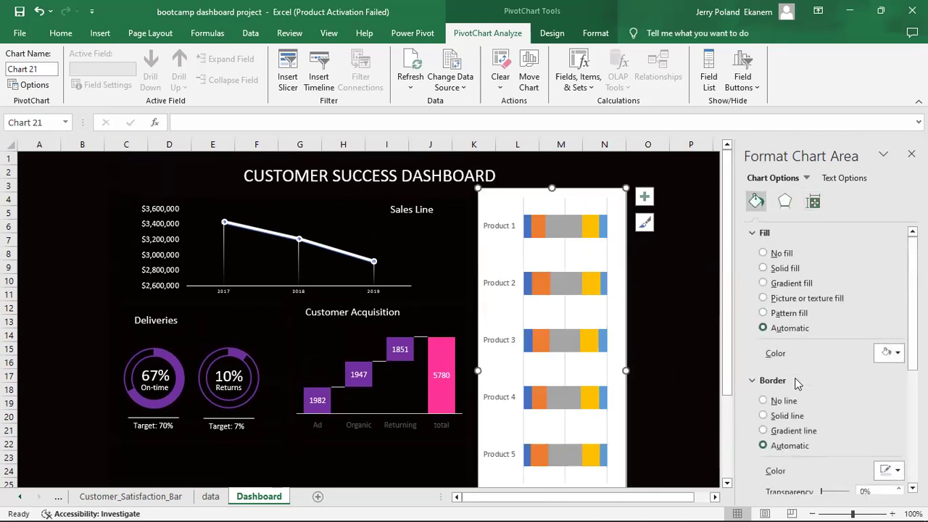
pyautogui.click(763, 400)
pyautogui.click(763, 252)
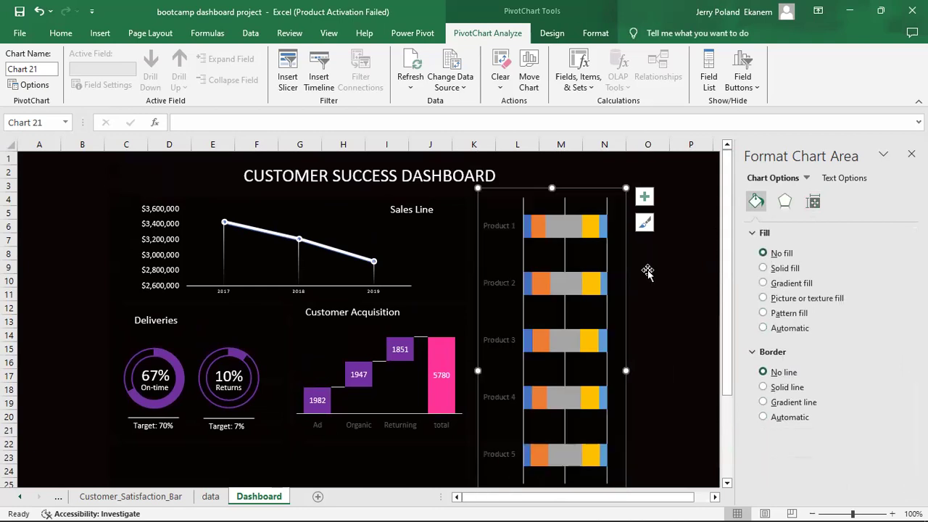
# Reposition the chart level with the Sales Line title so its rating legend shows.
pyautogui.moveTo(581, 192); pyautogui.dragTo(547, 224)
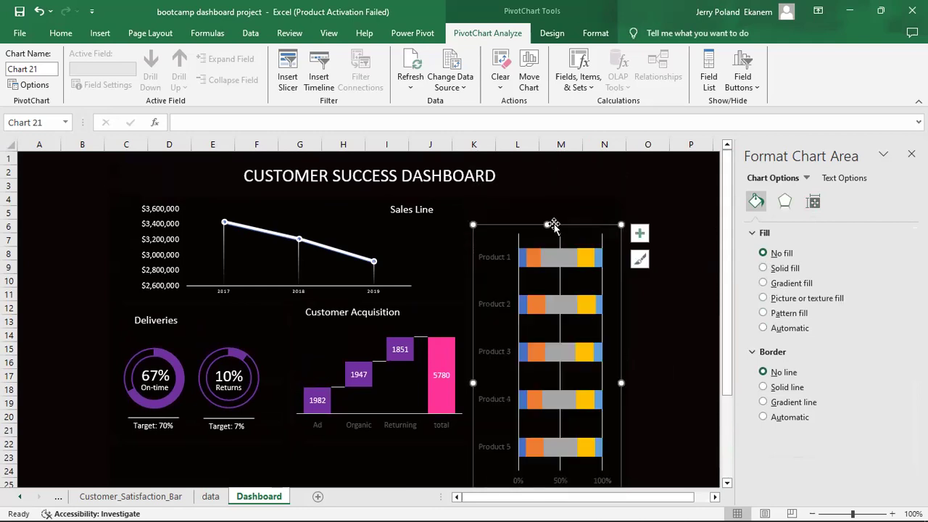
pyautogui.click(593, 290)
pyautogui.moveTo(480, 231); pyautogui.dragTo(543, 212)
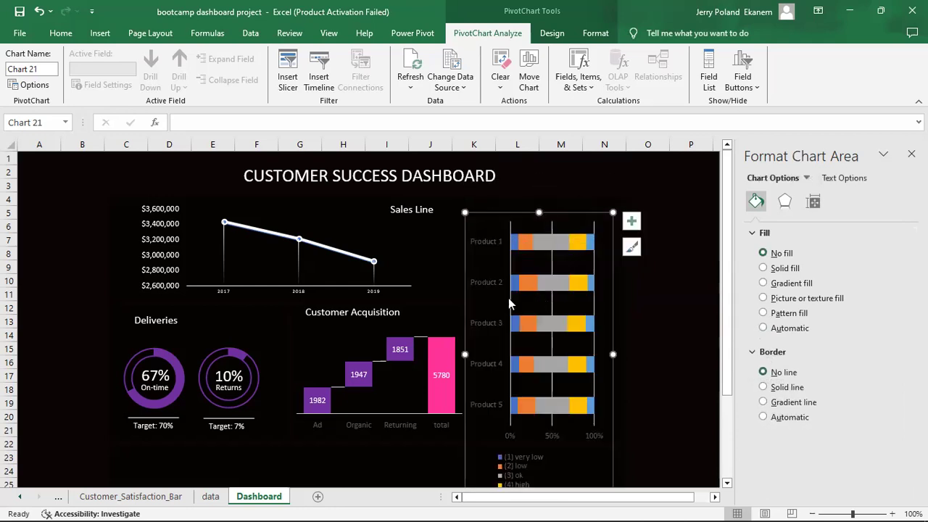
# Lower the bar chart's top edge to make it shorter and more compact.
pyautogui.click(529, 221)
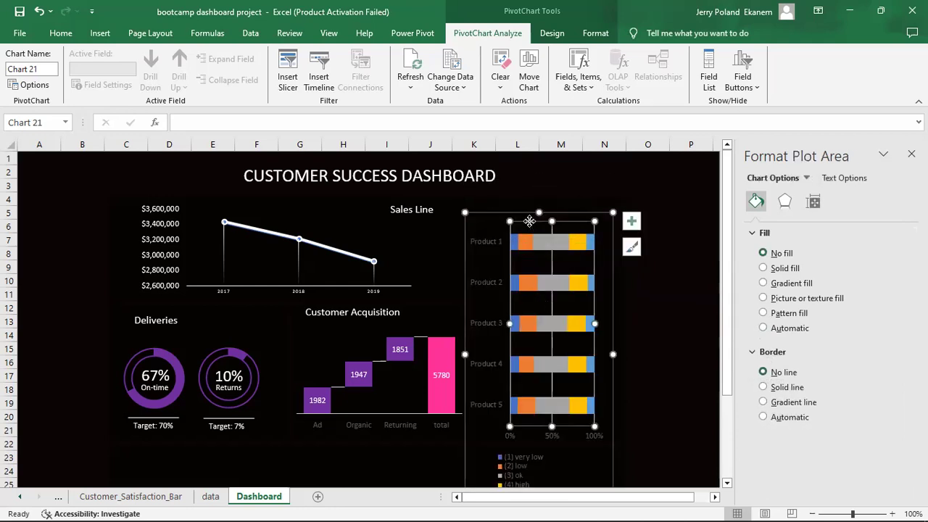
pyautogui.click(500, 228)
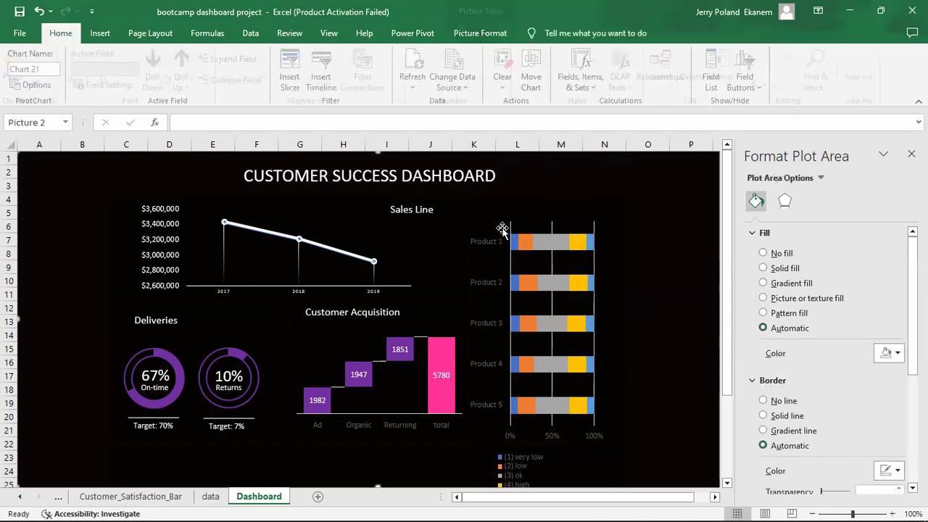
pyautogui.click(533, 216)
pyautogui.moveTo(538, 211); pyautogui.dragTo(489, 209)
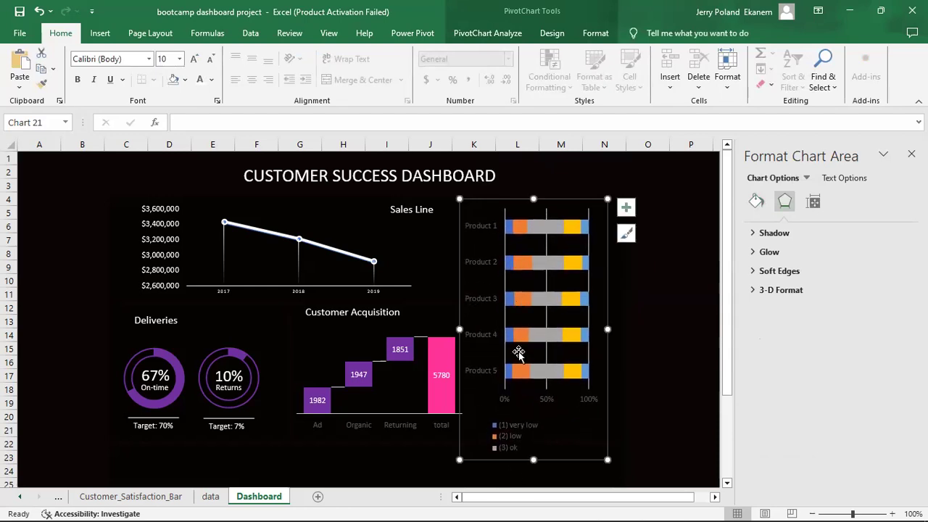
pyautogui.moveTo(533, 198)
pyautogui.mouseDown()
pyautogui.moveTo(534, 219)
pyautogui.moveTo(524, 201)
pyautogui.moveTo(531, 204)
pyautogui.mouseUp()
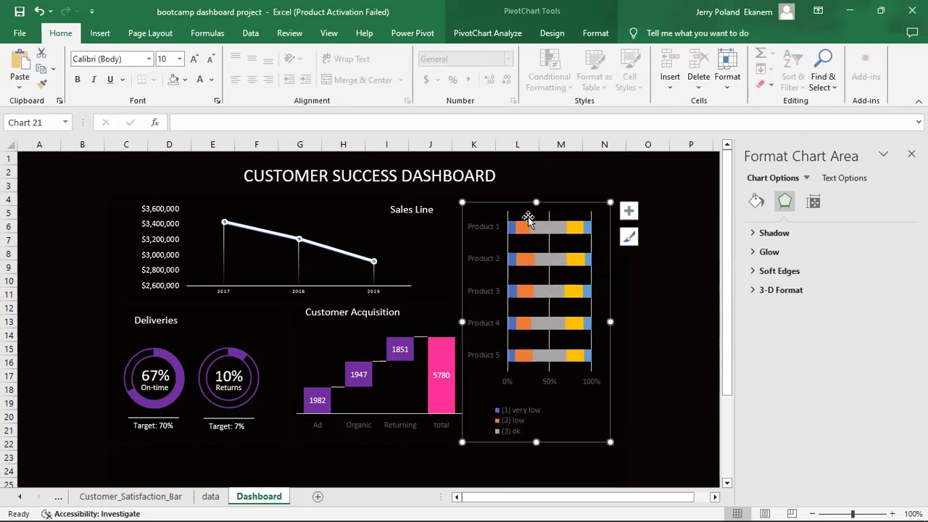
pyautogui.click(513, 425)
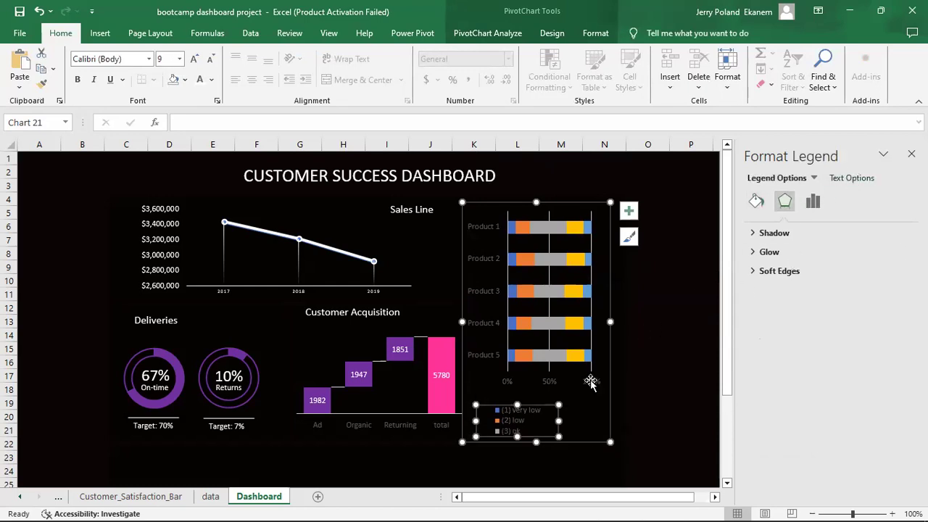
# Widen the legend so its five ratings, very low to very high, fit in two columns.
pyautogui.rightClick(541, 421)
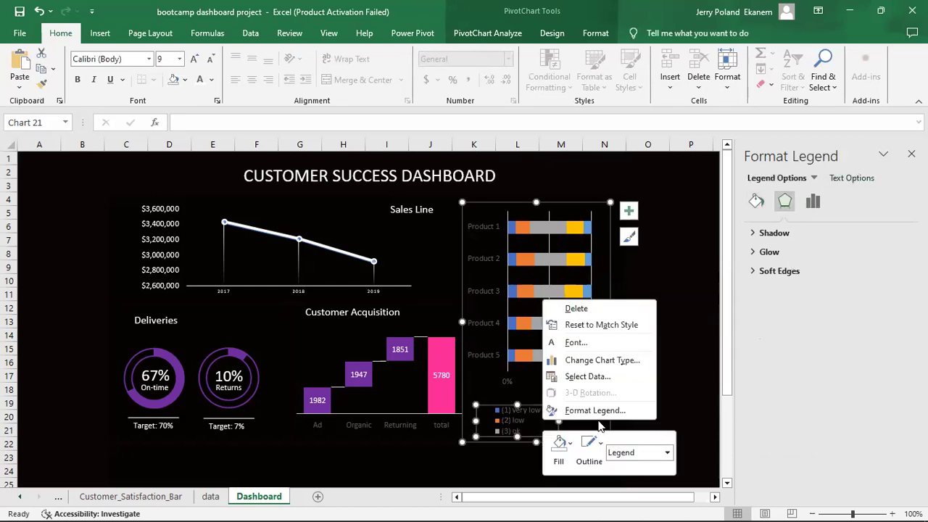
pyautogui.click(812, 203)
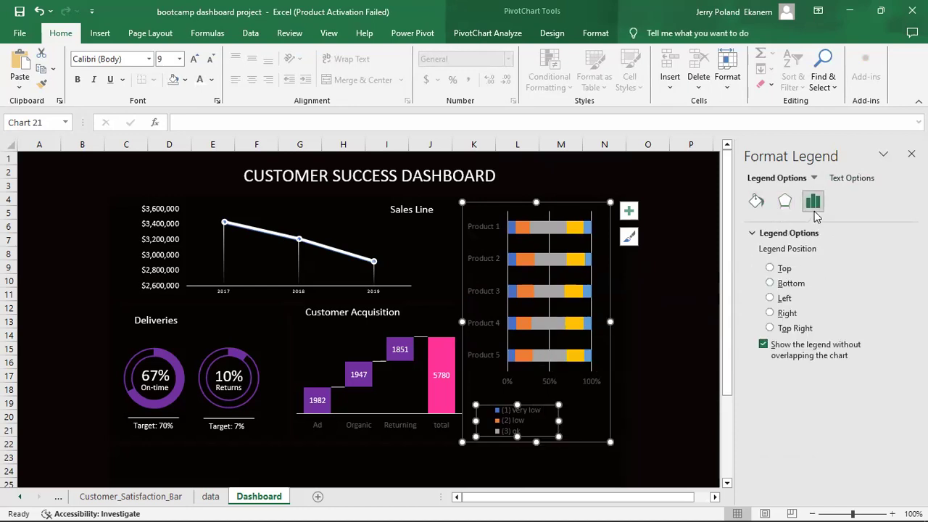
pyautogui.click(861, 179)
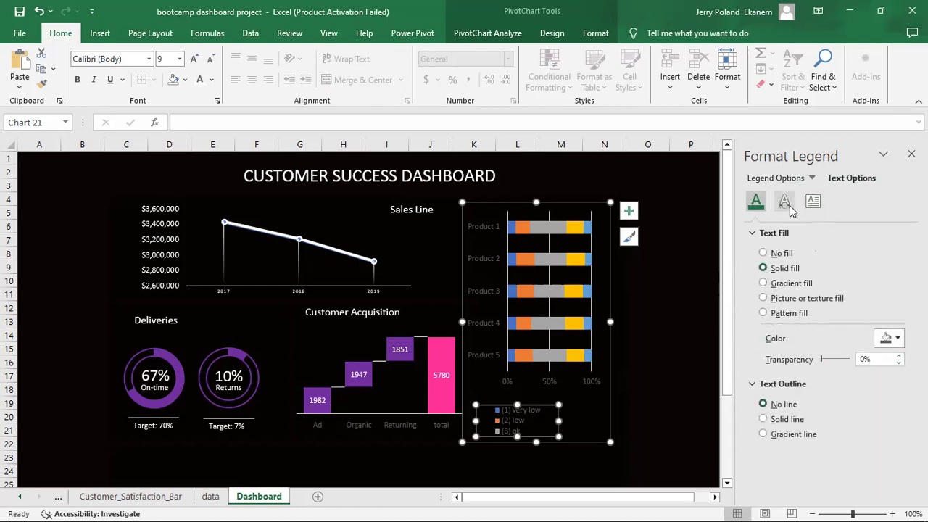
pyautogui.click(811, 203)
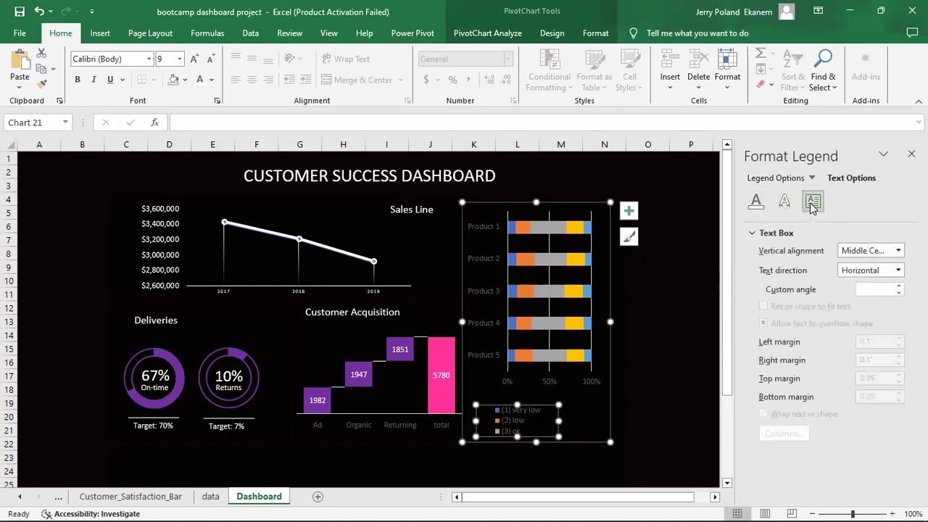
pyautogui.click(784, 202)
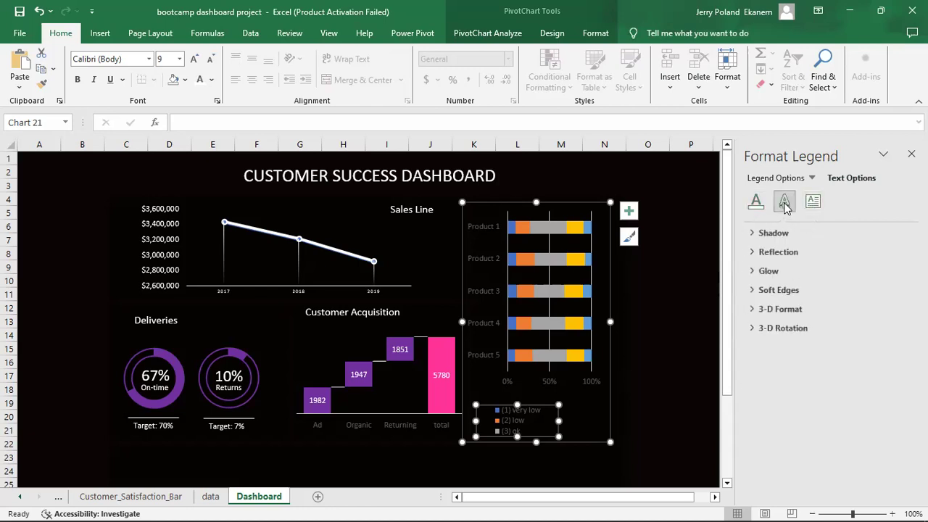
pyautogui.click(755, 205)
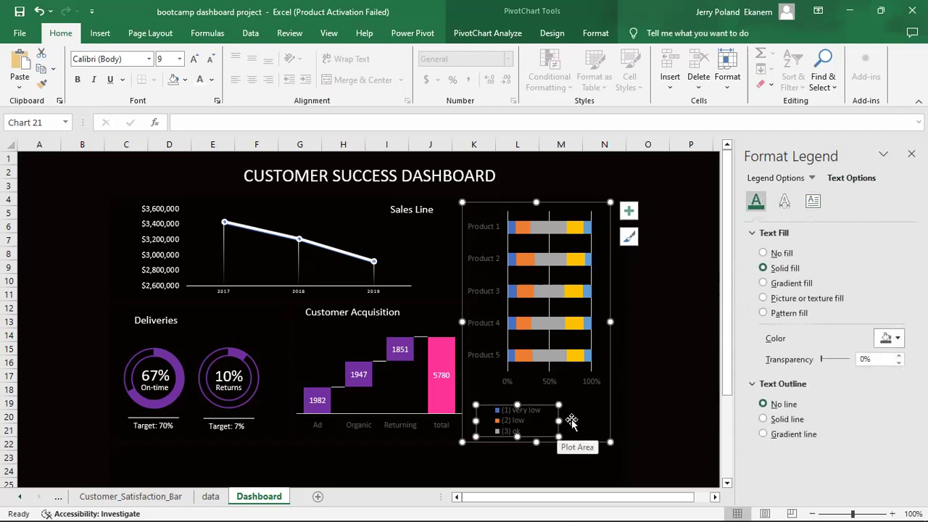
pyautogui.moveTo(559, 421); pyautogui.dragTo(587, 421)
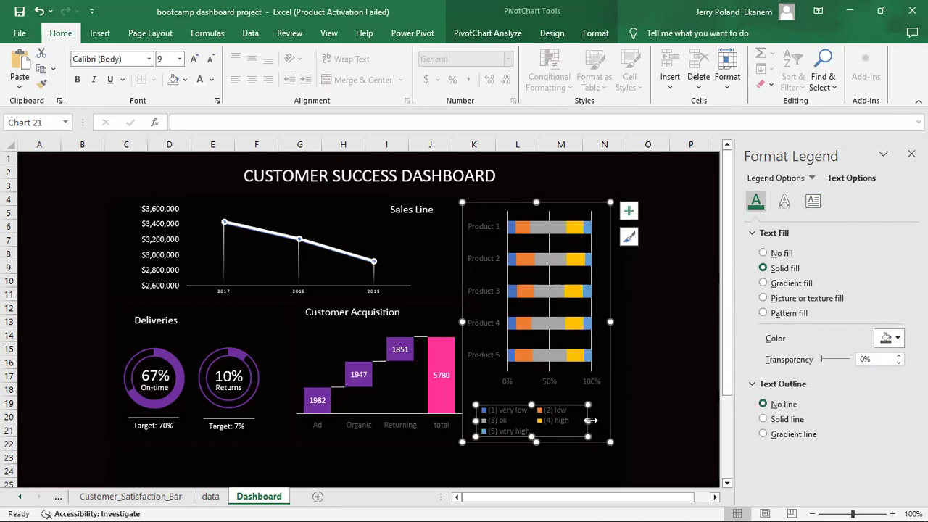
# Shrink the bar chart, shift it up and right, and widen it slightly within the right panel.
pyautogui.click(661, 417)
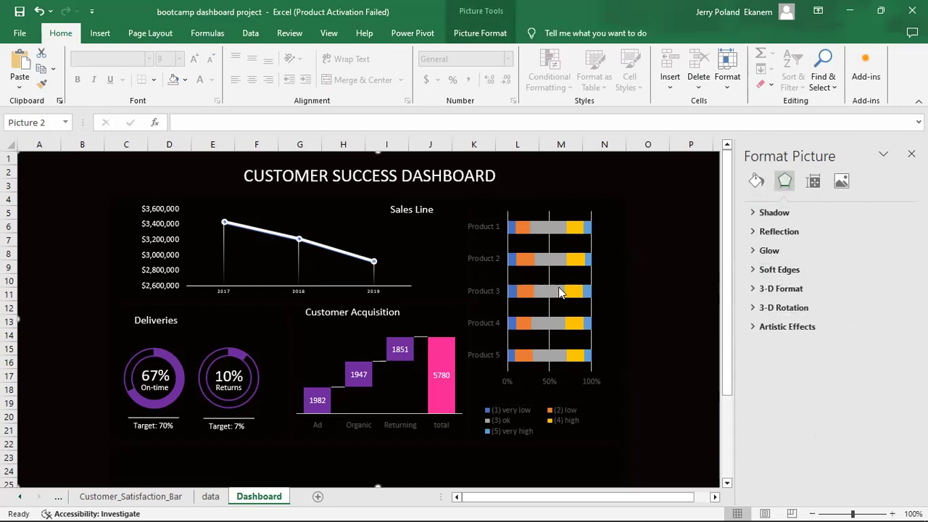
pyautogui.moveTo(558, 259)
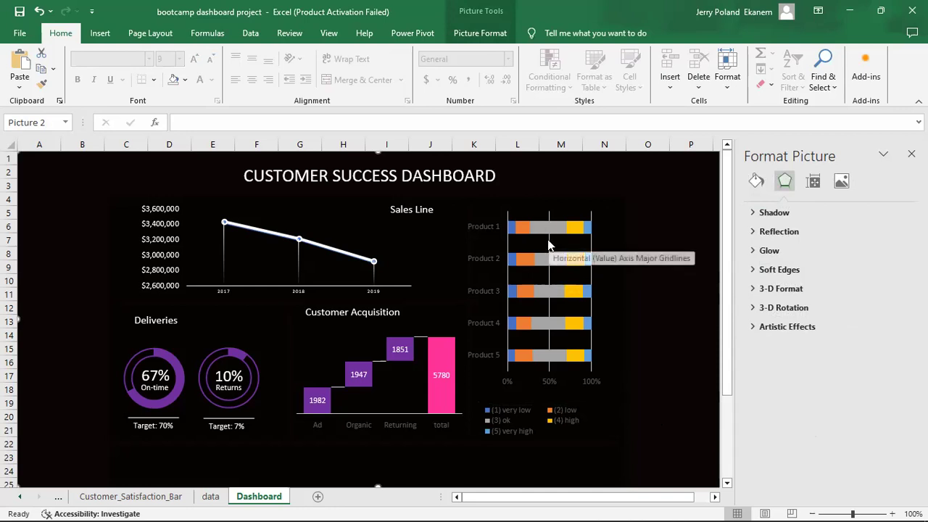
pyautogui.click(549, 245)
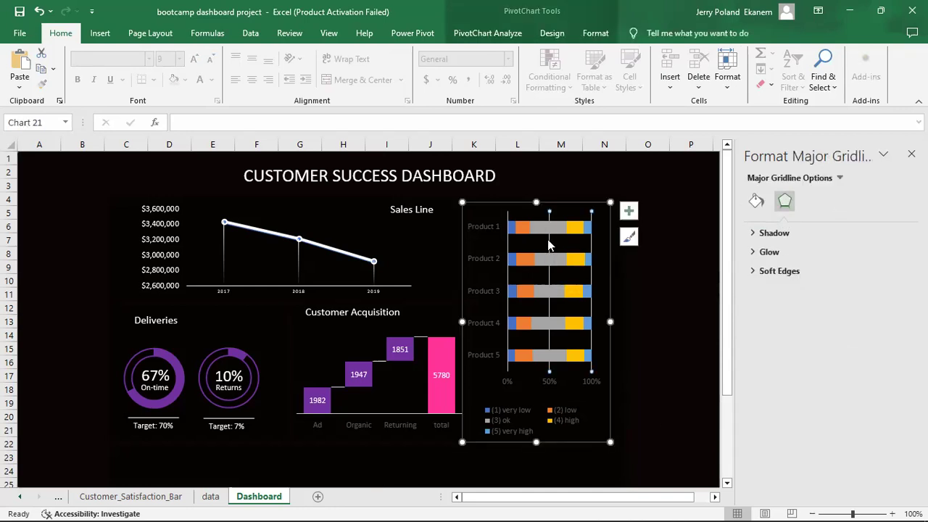
pyautogui.press('Escape')
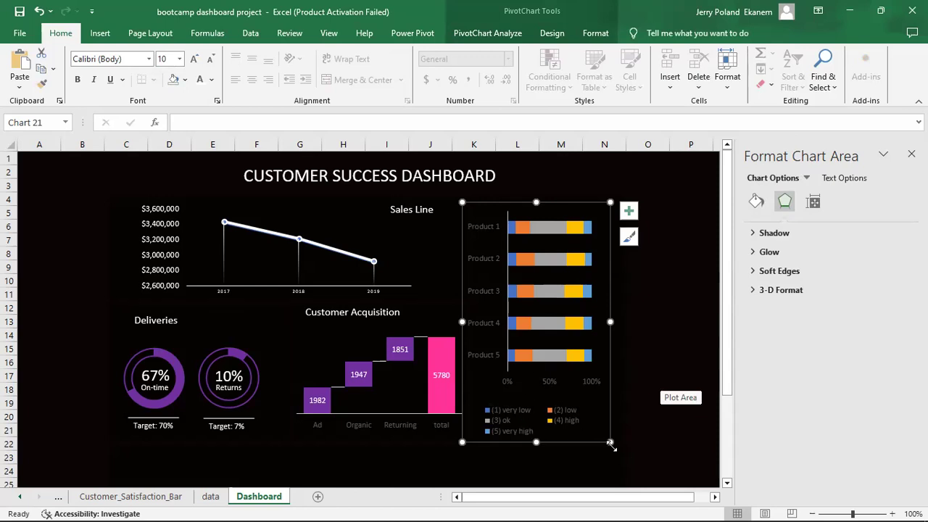
pyautogui.moveTo(610, 442); pyautogui.dragTo(592, 434)
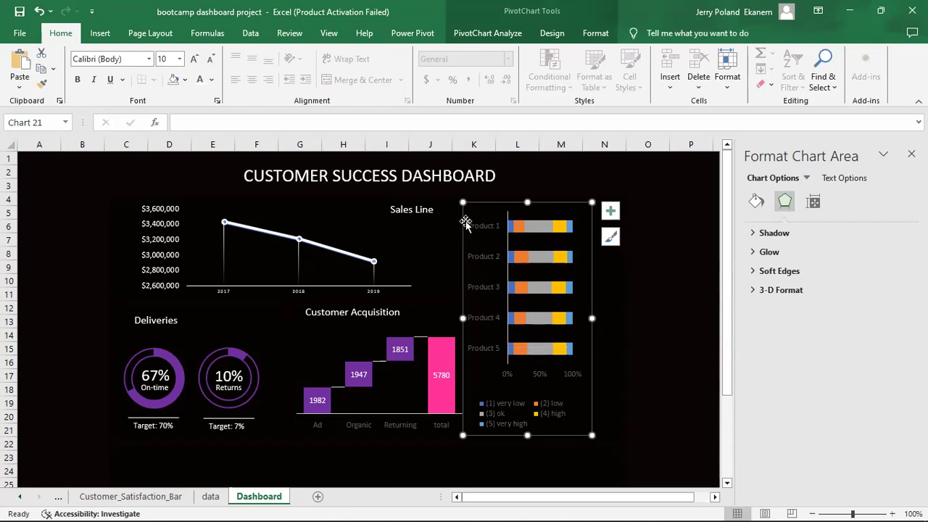
pyautogui.moveTo(495, 206); pyautogui.dragTo(516, 196)
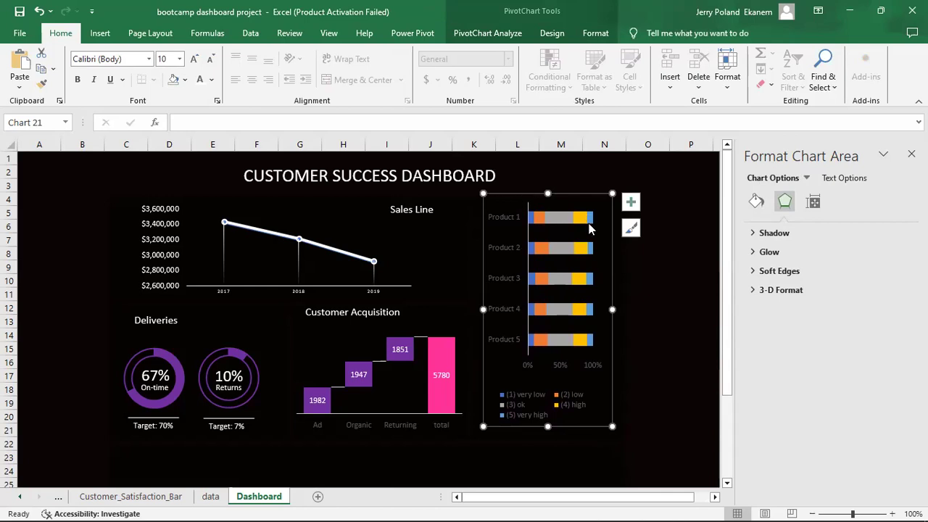
pyautogui.moveTo(614, 310); pyautogui.dragTo(615, 310)
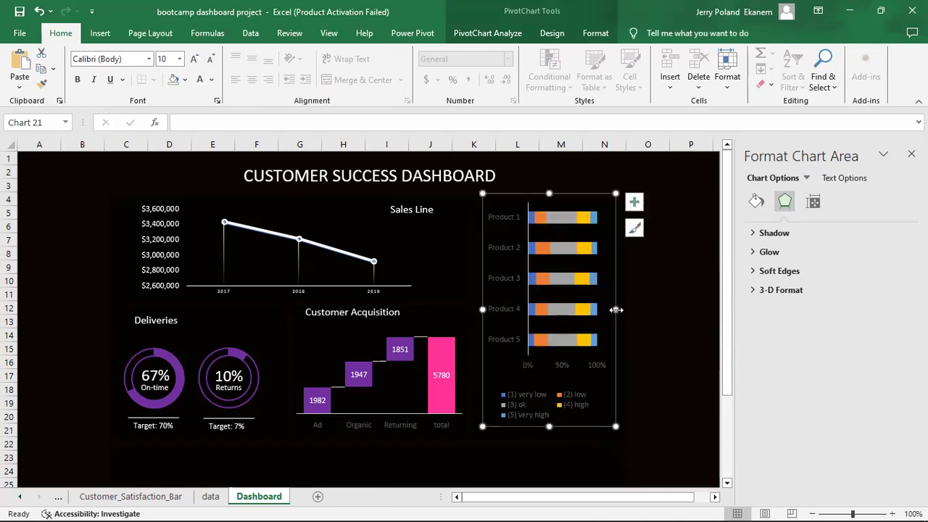
# Make the chart's Product axis labels white.
pyautogui.click(505, 250)
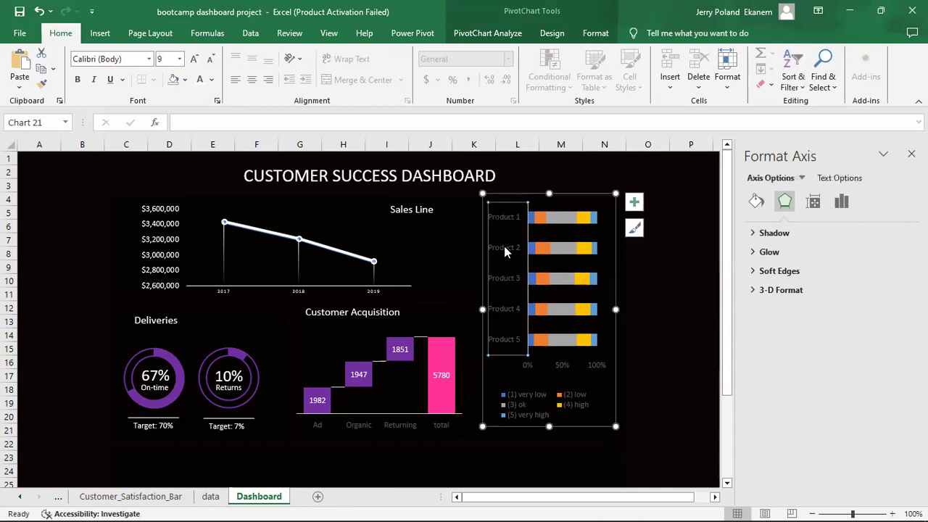
pyautogui.click(832, 180)
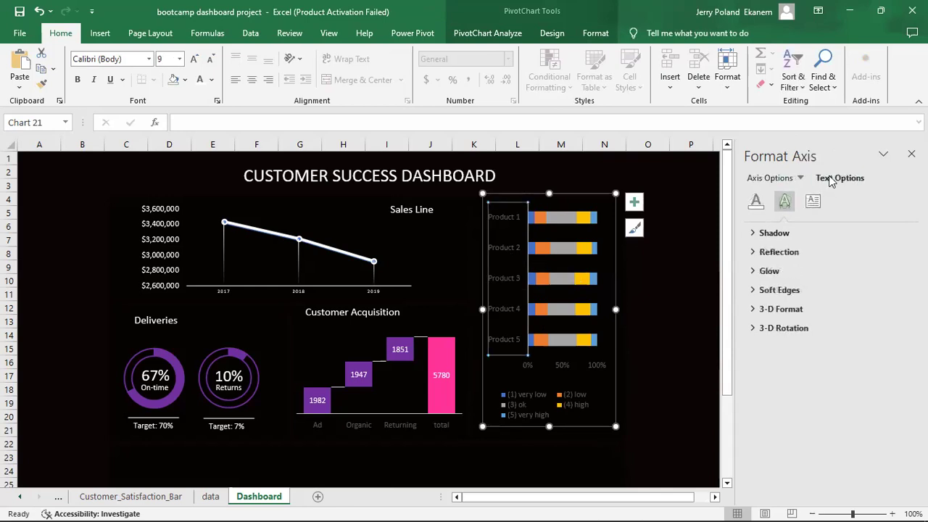
pyautogui.click(756, 203)
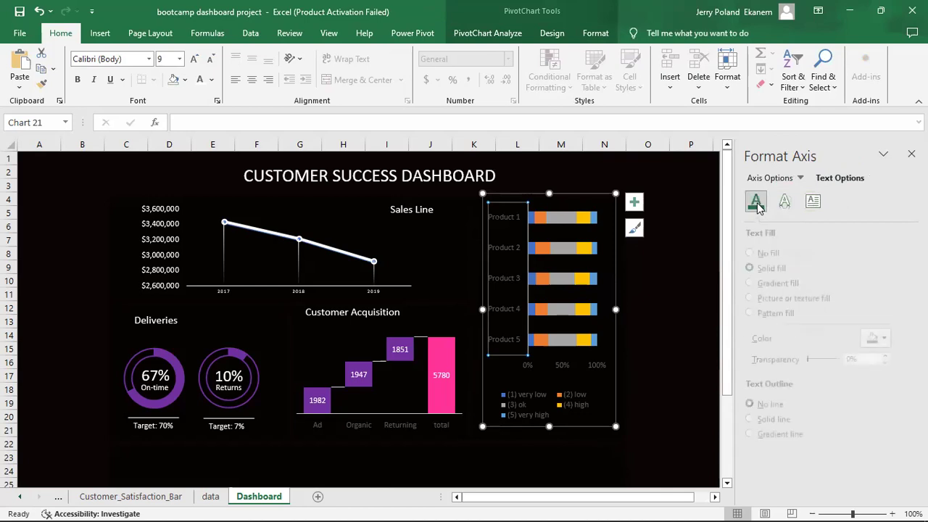
pyautogui.click(897, 338)
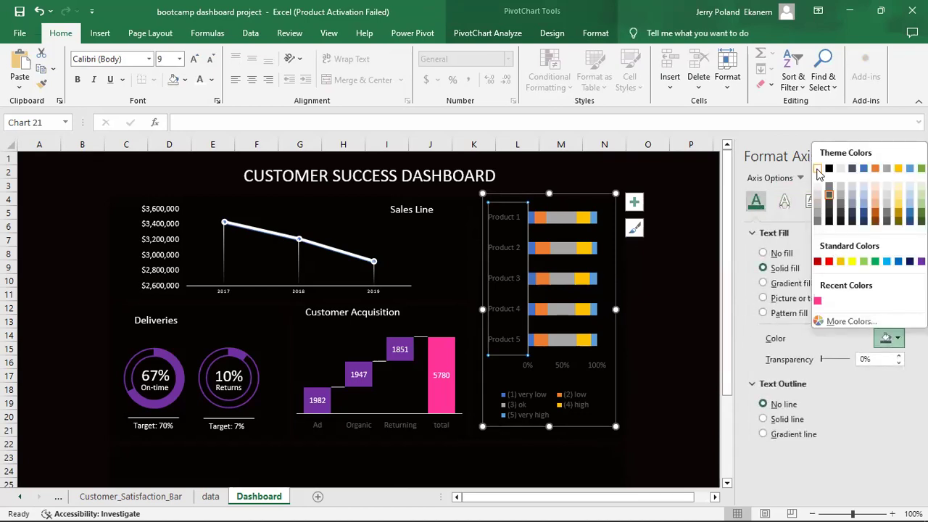
pyautogui.click(817, 169)
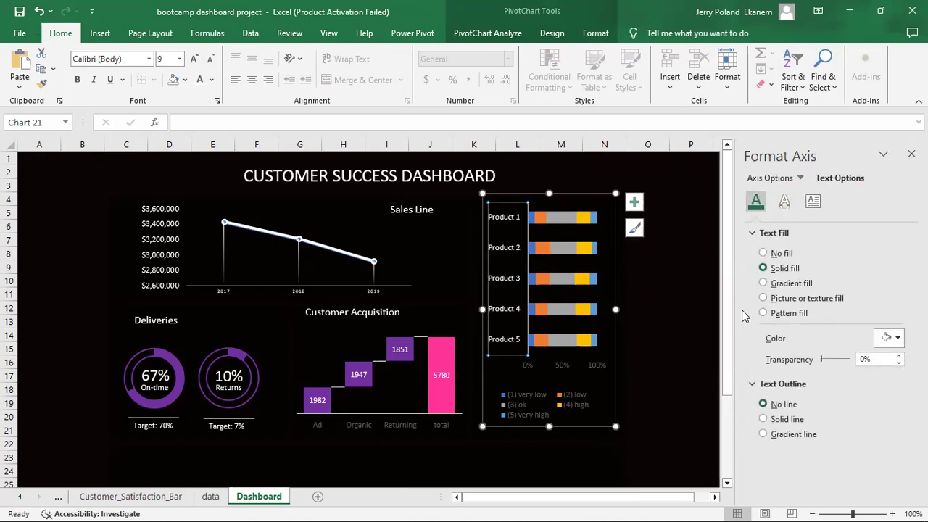
# Make the percentage value axis labels white.
pyautogui.click(554, 369)
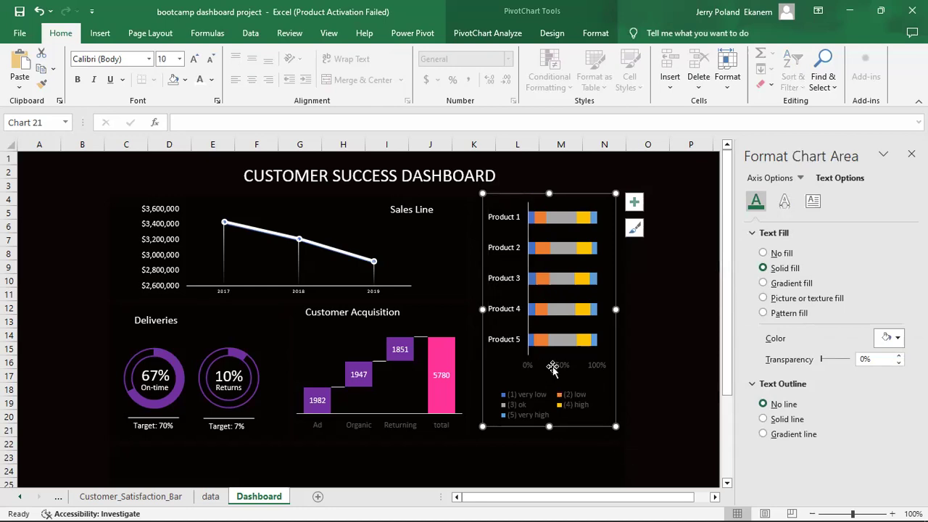
pyautogui.click(564, 367)
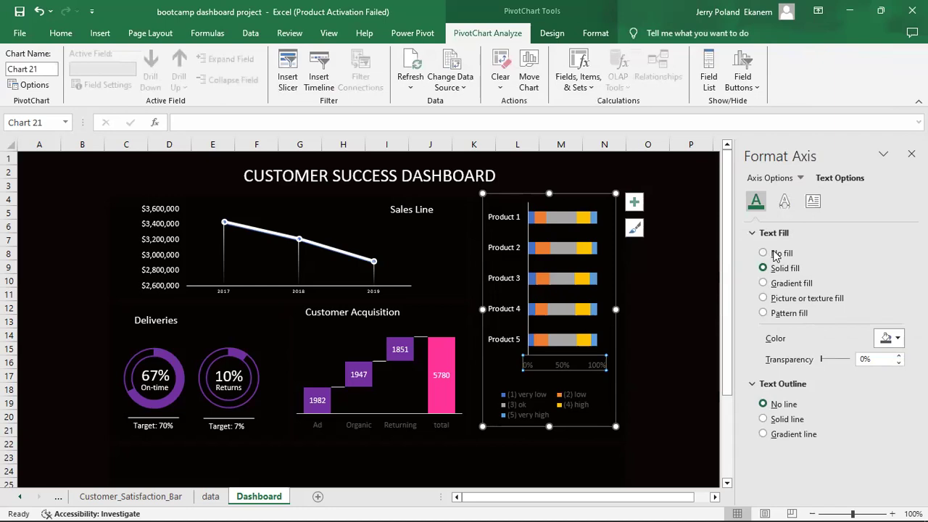
pyautogui.click(896, 341)
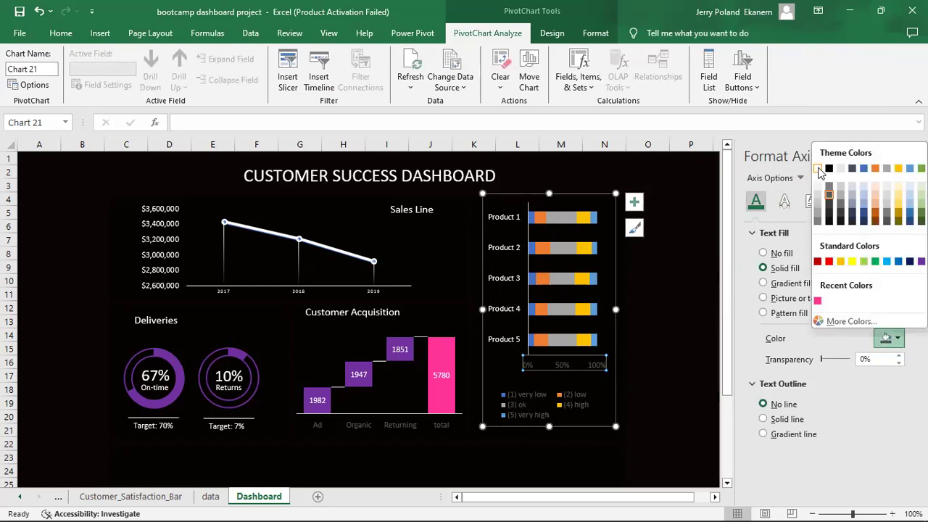
pyautogui.click(818, 168)
pyautogui.click(659, 435)
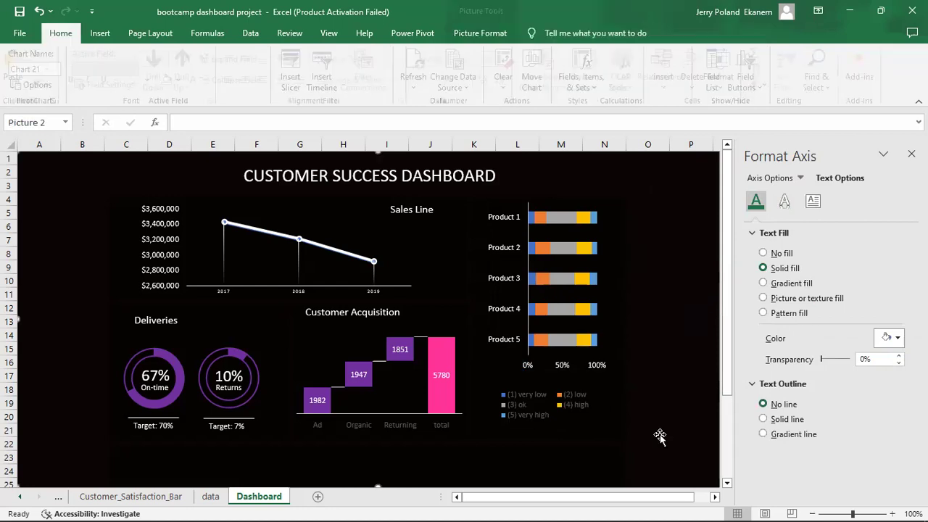
# Set the legend's text fill colour to White.
pyautogui.click(538, 403)
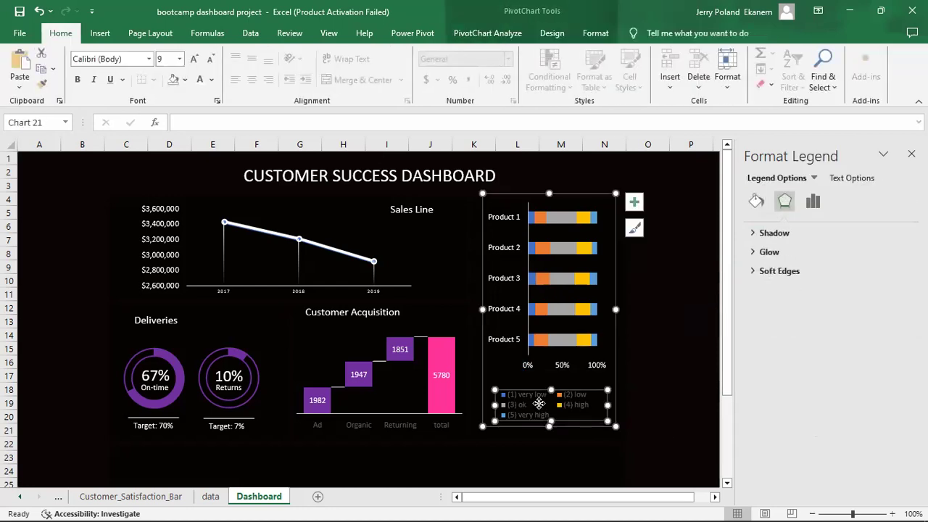
pyautogui.click(850, 179)
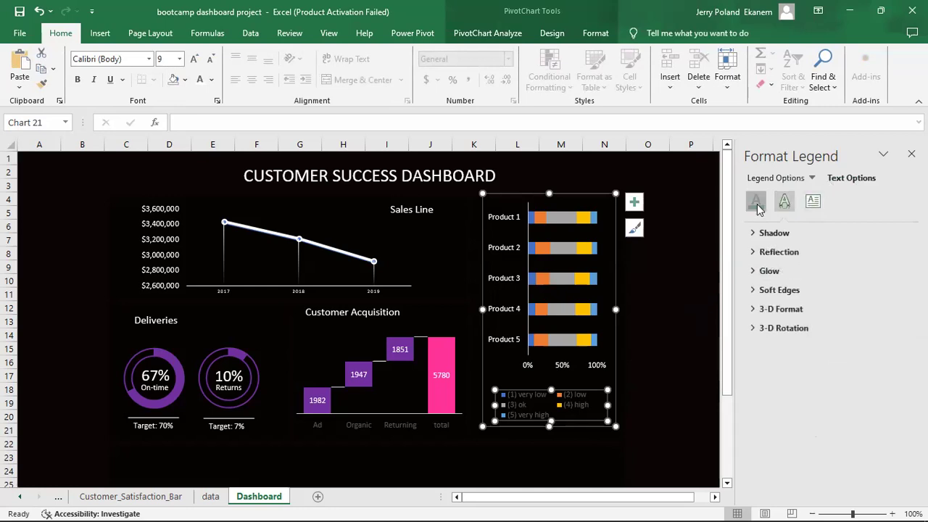
pyautogui.click(756, 203)
pyautogui.click(898, 340)
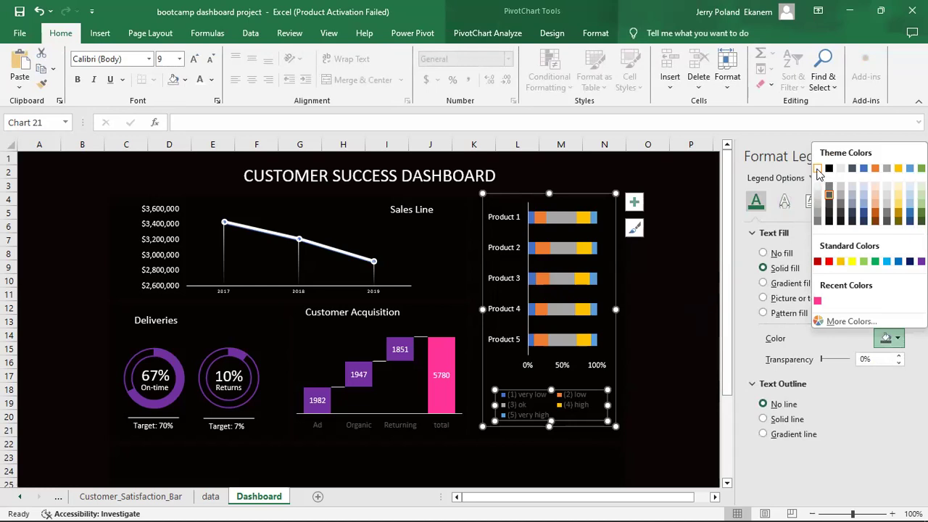
pyautogui.click(818, 169)
pyautogui.click(670, 433)
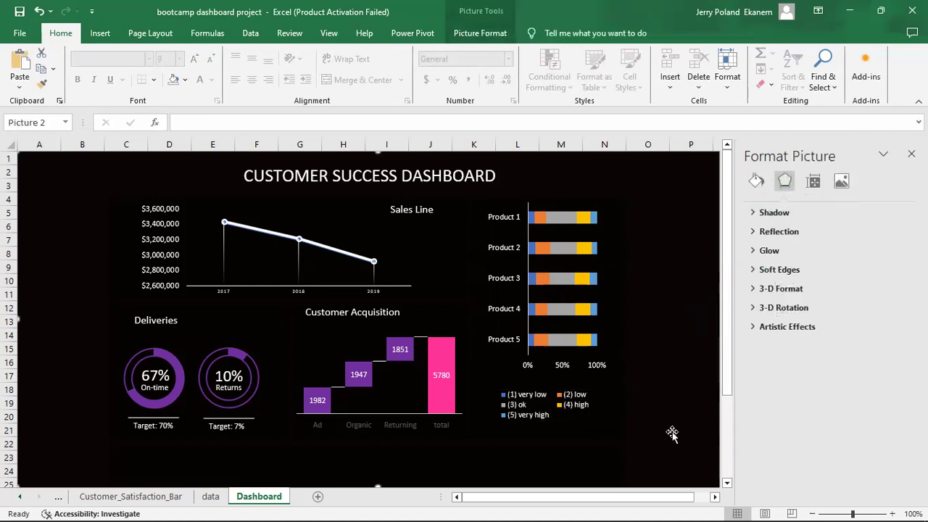
# Give the (1) very low series a solid pink fill and the (2) low series purple.
pyautogui.click(530, 213)
pyautogui.click(531, 216)
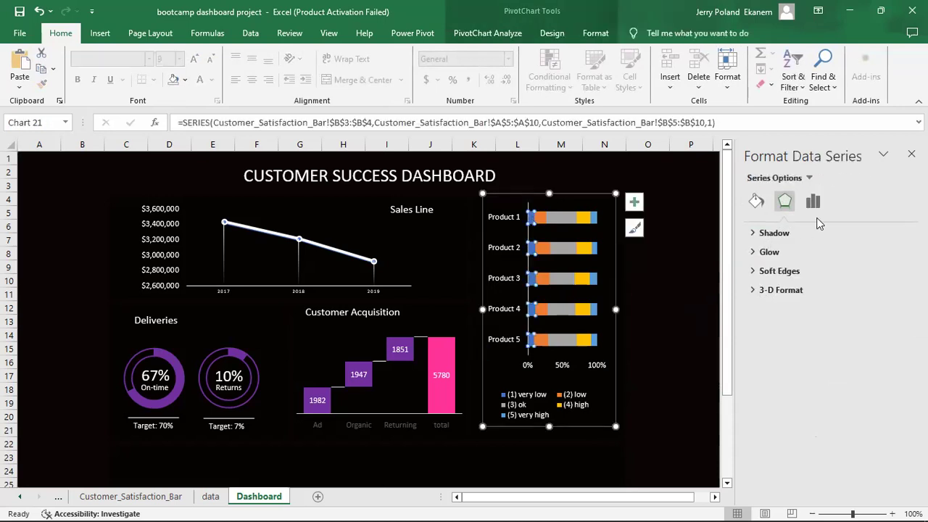
pyautogui.click(756, 203)
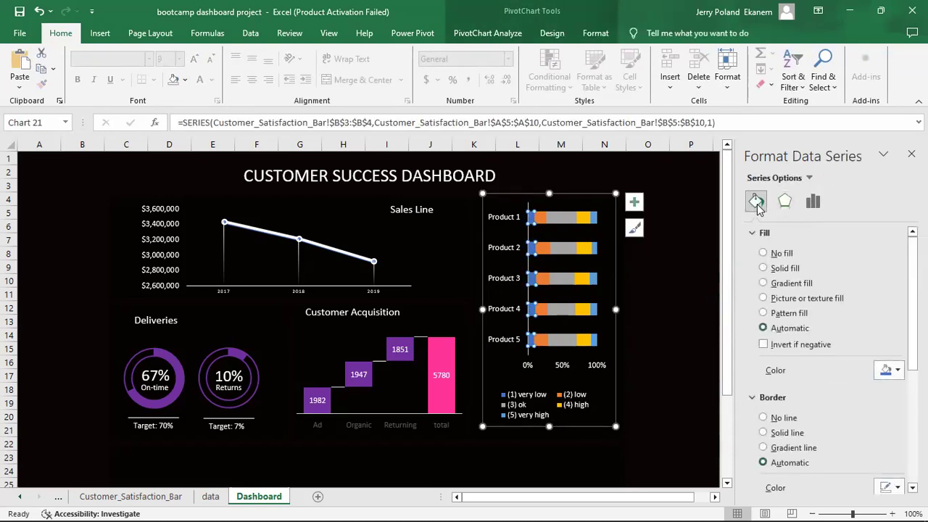
pyautogui.click(776, 270)
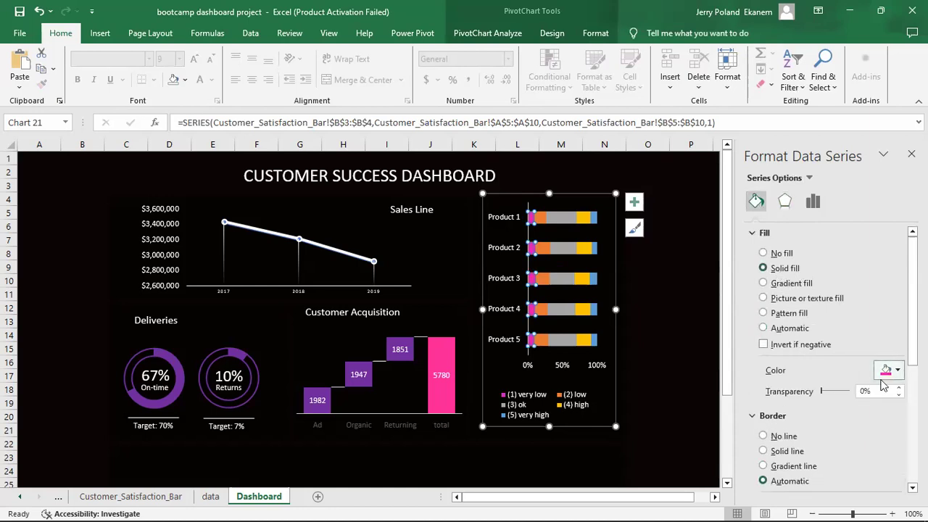
pyautogui.click(542, 220)
pyautogui.click(894, 374)
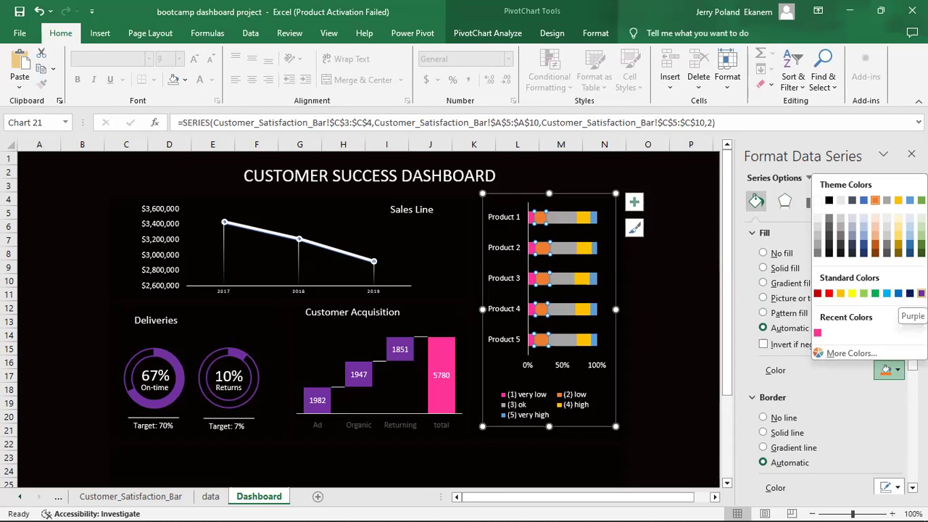
pyautogui.click(920, 293)
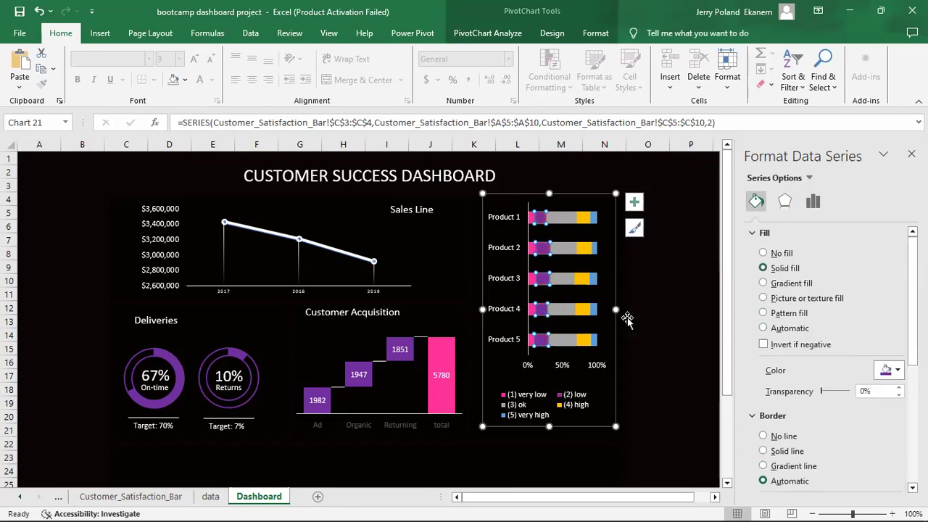
# Colour the (3) ok bars white, (4) high light blue and (5) very high red.
pyautogui.click(561, 342)
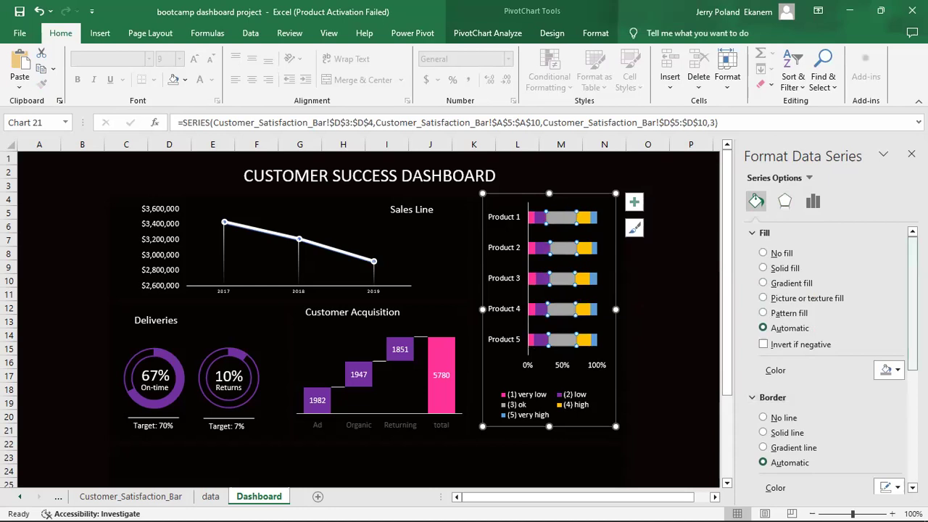
pyautogui.click(897, 370)
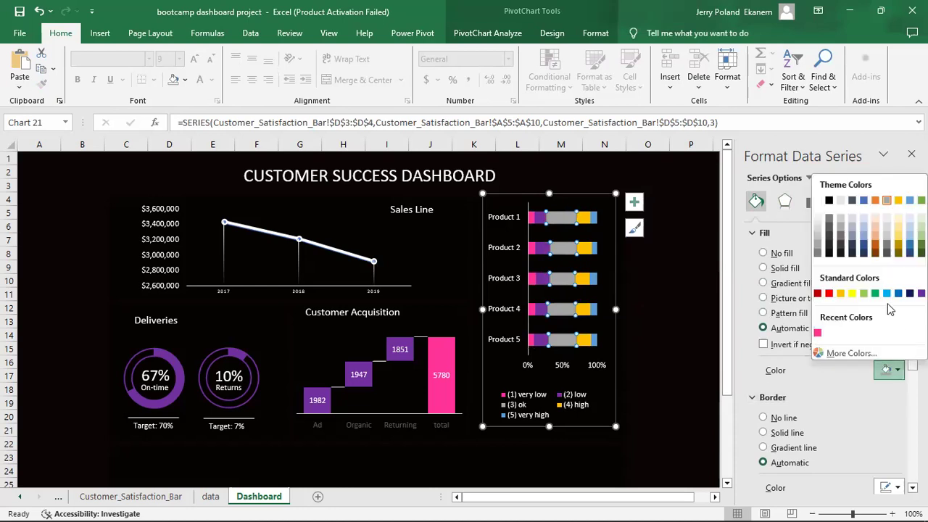
pyautogui.click(817, 200)
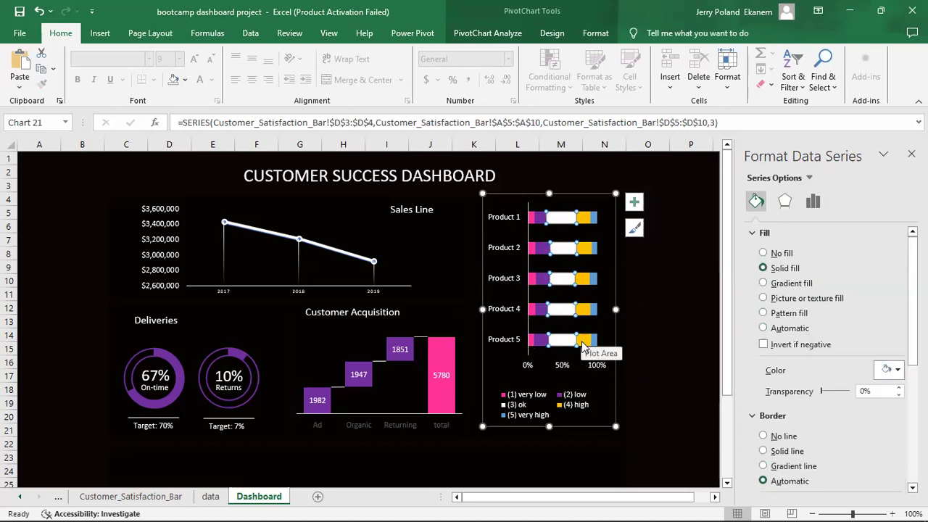
pyautogui.click(584, 340)
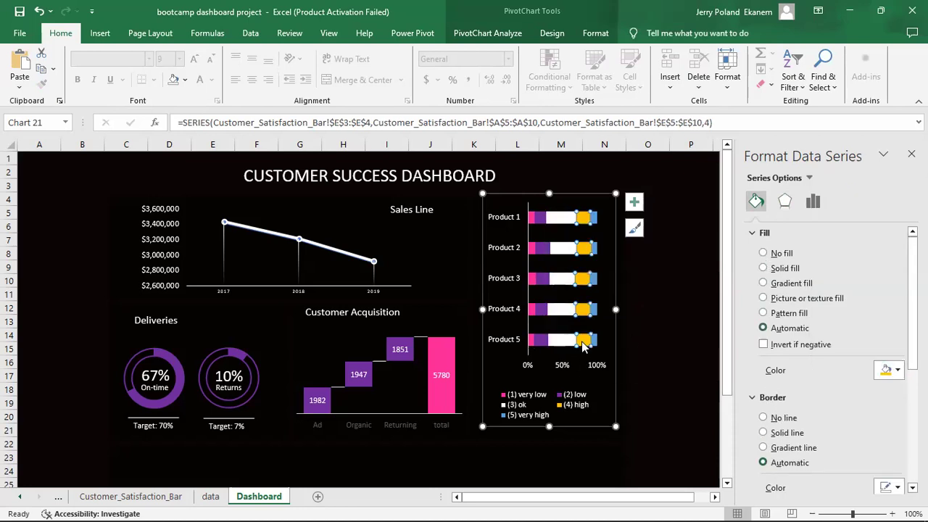
pyautogui.click(898, 370)
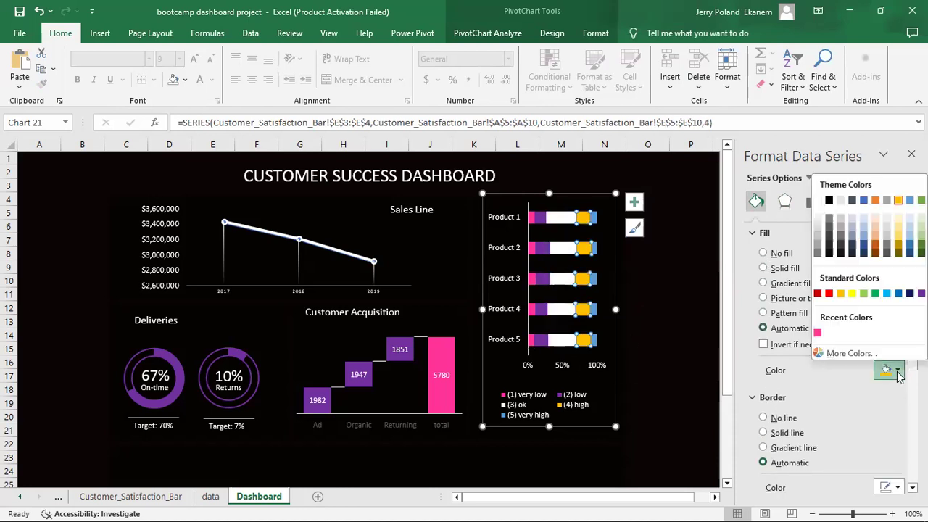
pyautogui.click(887, 294)
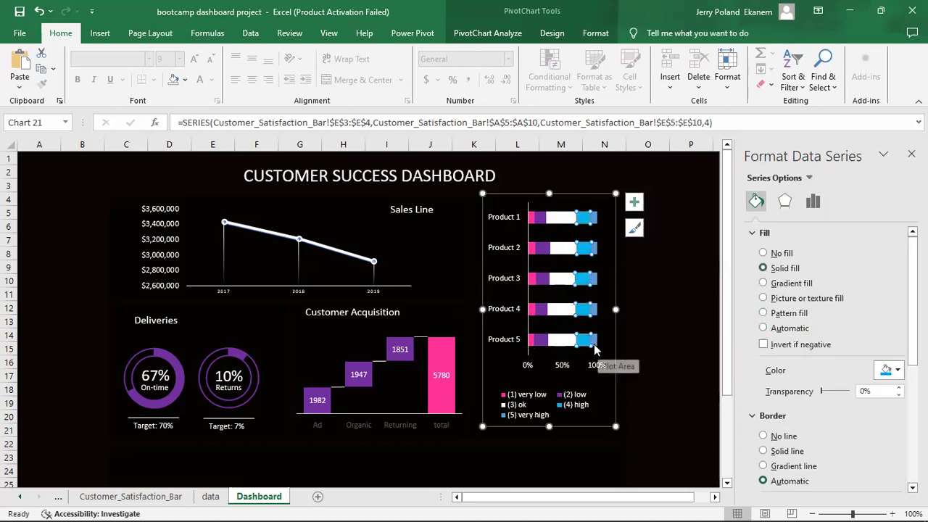
pyautogui.click(595, 345)
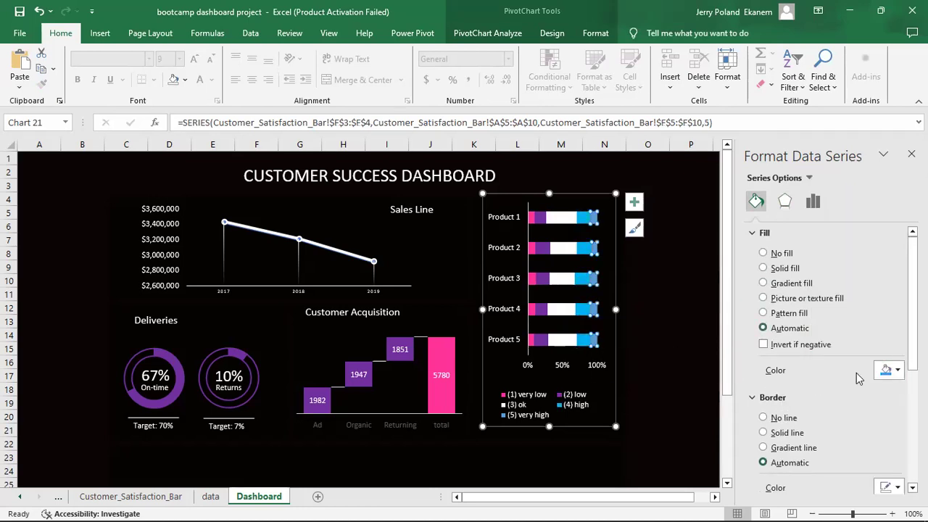
pyautogui.click(897, 371)
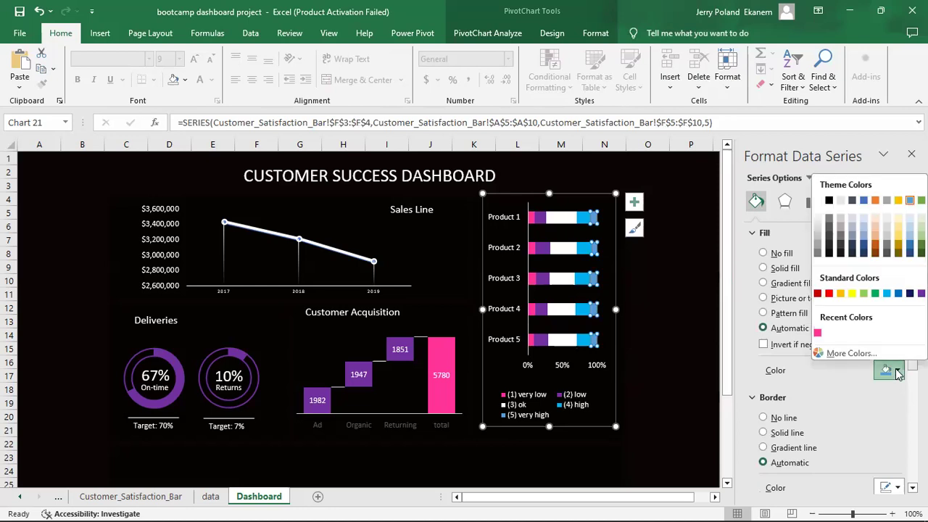
pyautogui.click(829, 294)
pyautogui.click(679, 346)
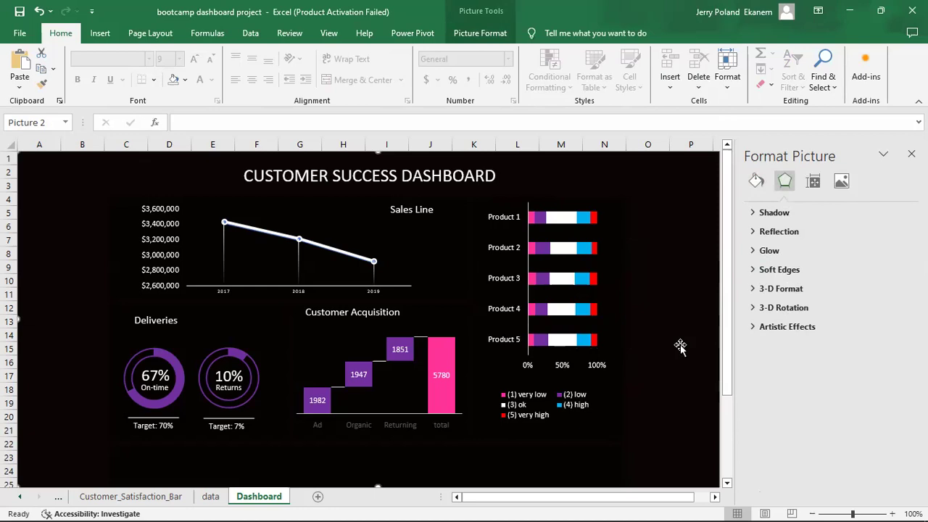
# Set the Customer Acquisition waterfall's Ad, Organic, Returning and total axis labels to white.
pyautogui.click(357, 429)
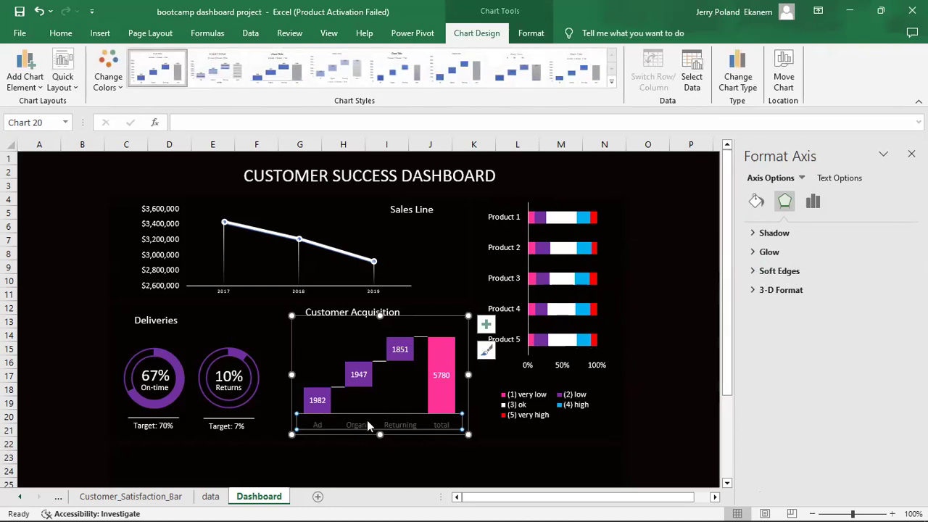
pyautogui.click(835, 179)
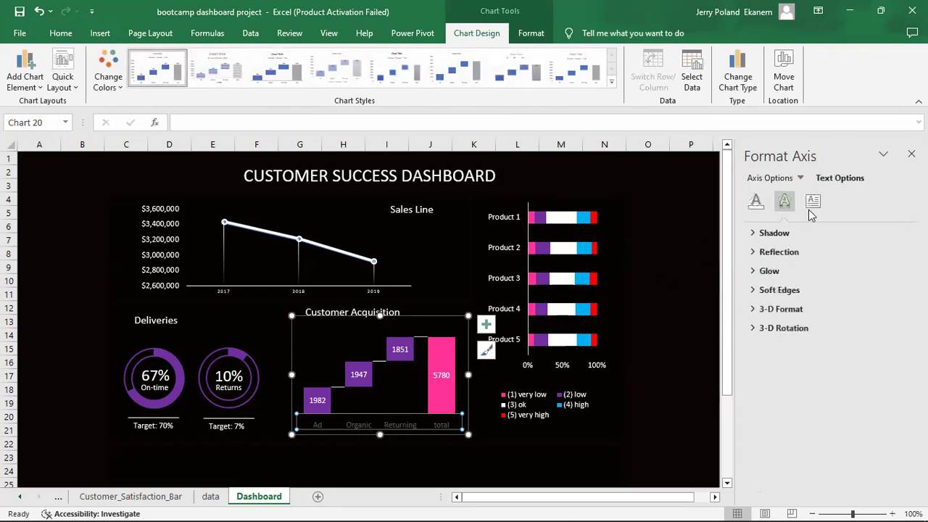
pyautogui.click(755, 203)
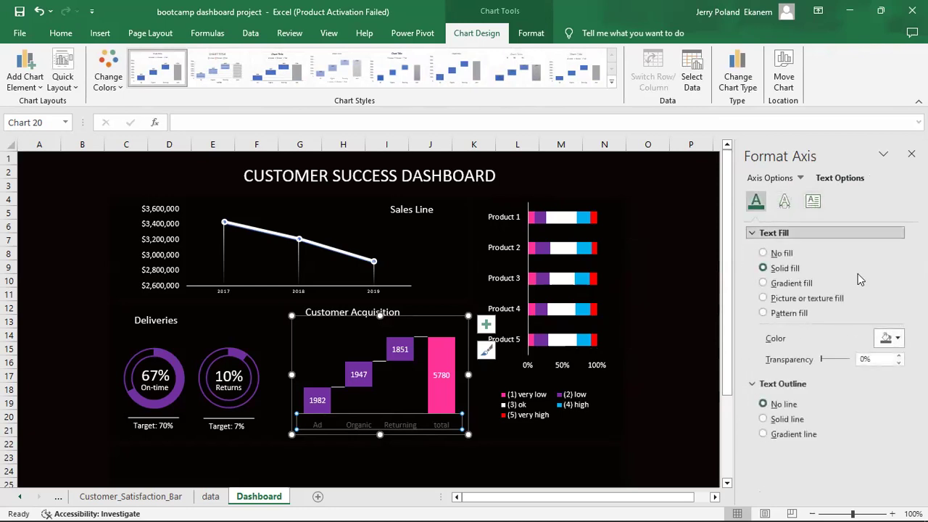
pyautogui.click(899, 339)
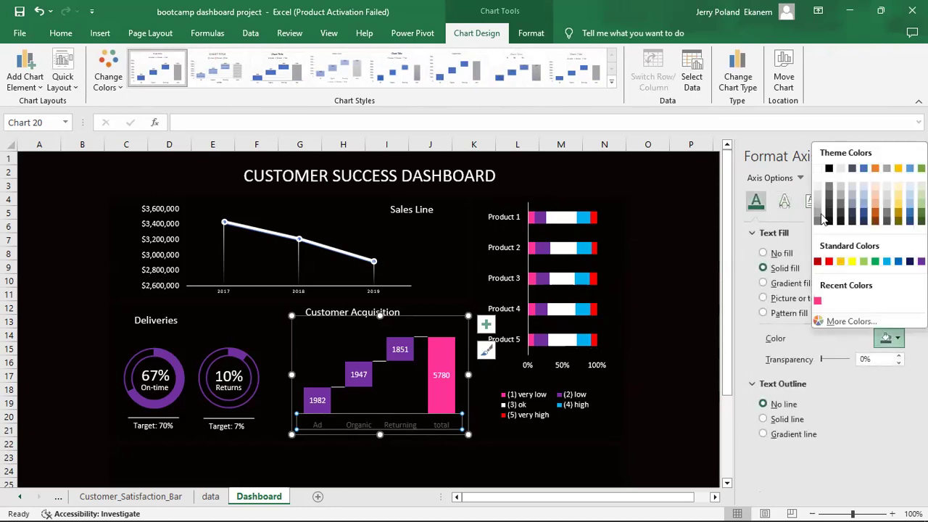
pyautogui.click(818, 169)
pyautogui.click(587, 448)
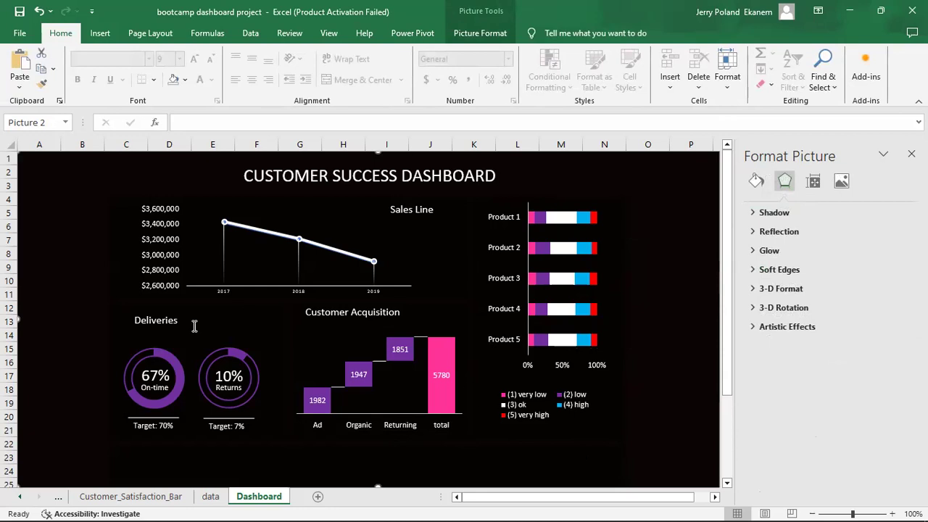
# Nudge the Deliveries title slightly up and to the left.
pyautogui.click(156, 320)
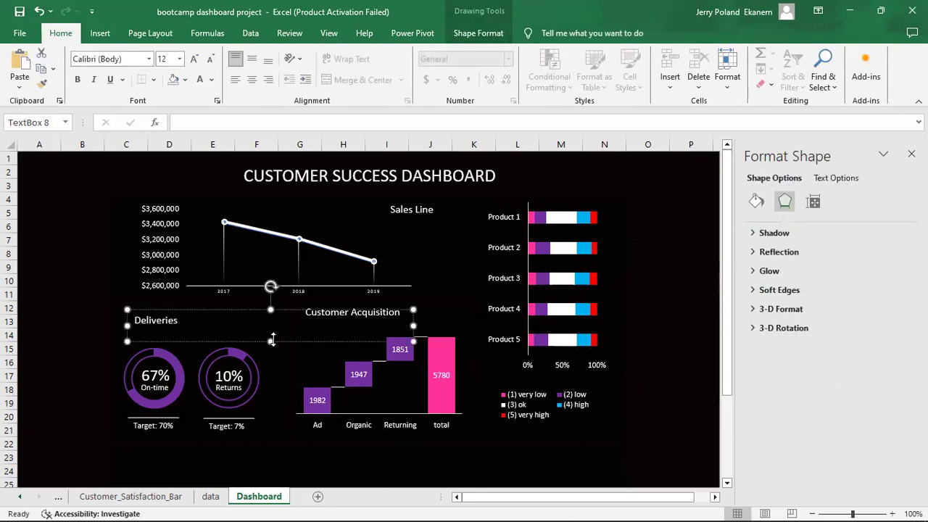
pyautogui.moveTo(205, 341); pyautogui.dragTo(205, 339)
pyautogui.press('Left')
pyautogui.press('Left')
pyautogui.press('Left')
pyautogui.press('Left')
pyautogui.press('Left')
pyautogui.press('Left')
pyautogui.press('Left')
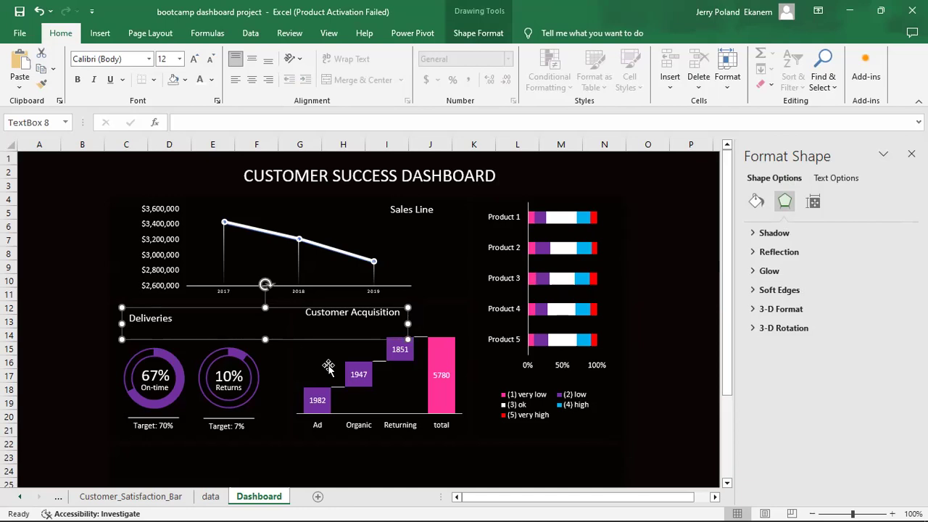
pyautogui.click(529, 482)
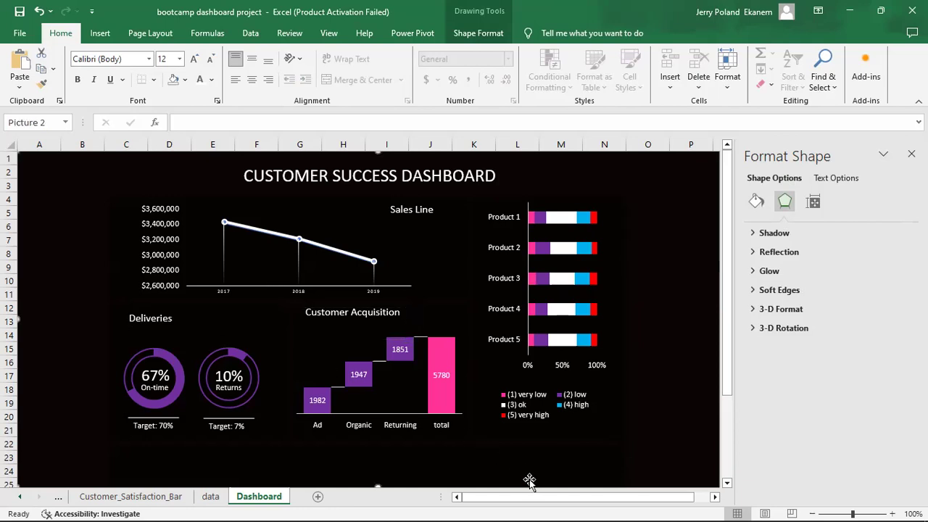
# Move the Customer Acquisition title down slightly to sit level with Deliveries.
pyautogui.click(362, 309)
pyautogui.click(362, 309)
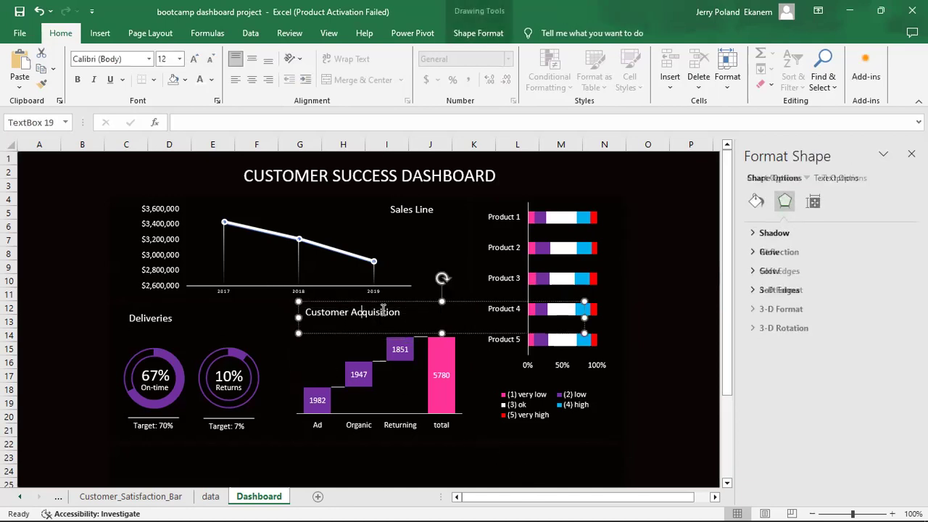
pyautogui.moveTo(353, 333); pyautogui.dragTo(352, 338)
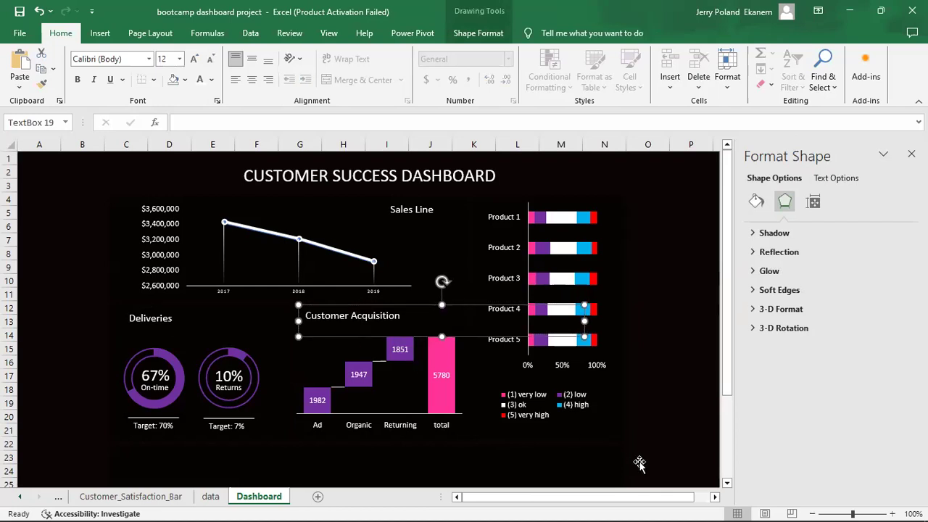
pyautogui.click(663, 469)
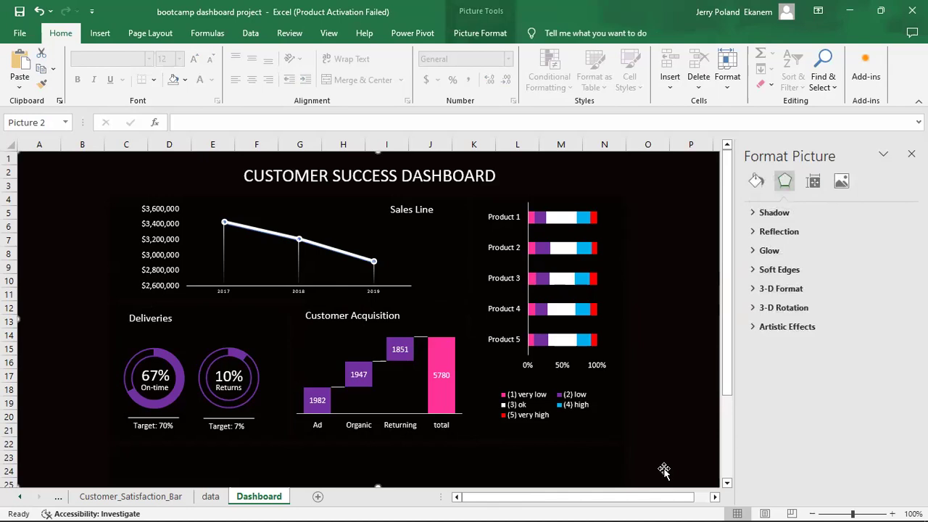
pyautogui.click(424, 210)
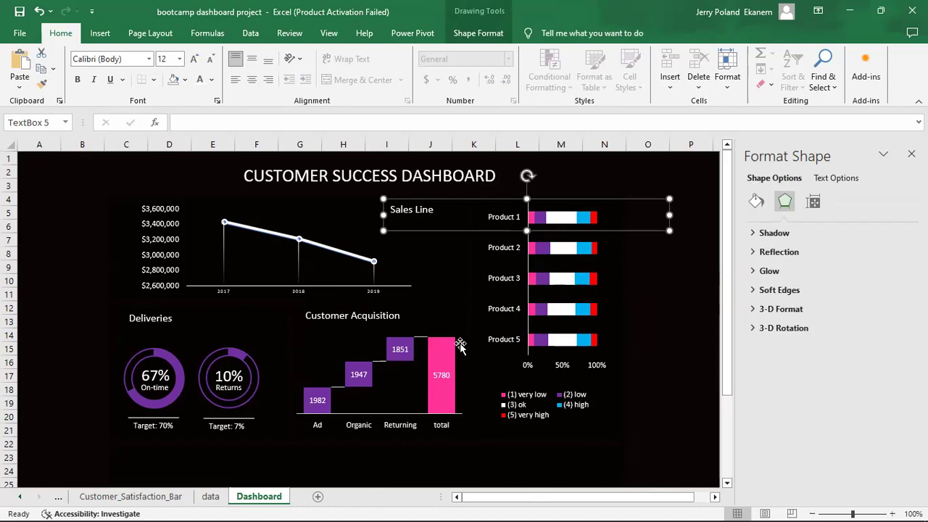
# Duplicate the Sales Line title above the bar chart and retitle it 'Customer Satisfaction'.
pyautogui.hotkey('ctrl', 'd')
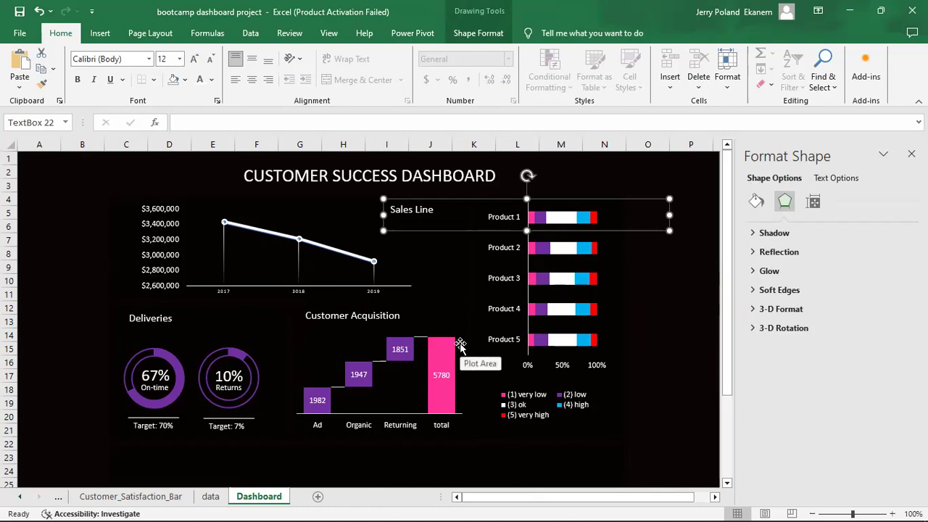
pyautogui.moveTo(466, 212); pyautogui.dragTo(592, 180)
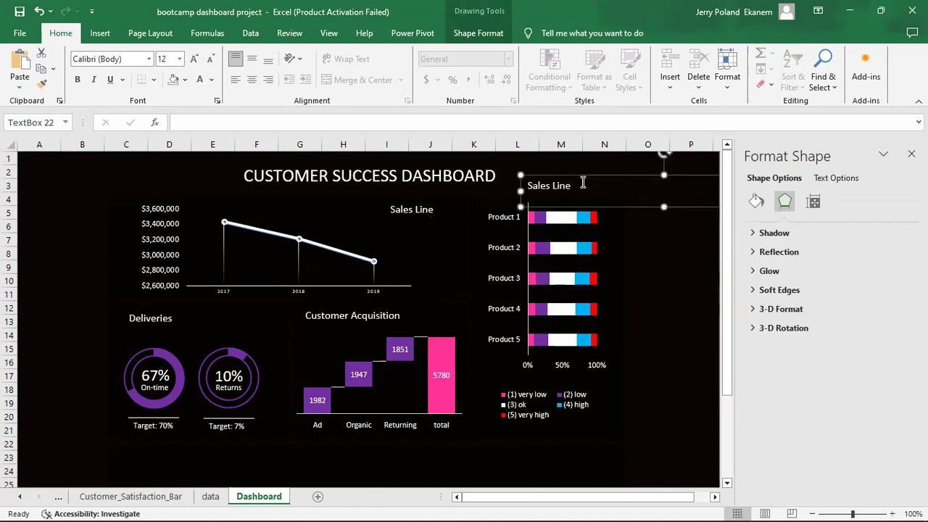
pyautogui.click(582, 183)
pyautogui.press('BackSpace')
pyautogui.press('BackSpace')
pyautogui.press('BackSpace')
pyautogui.press('BackSpace')
pyautogui.press('BackSpace')
pyautogui.press('BackSpace')
pyautogui.press('BackSpace')
pyautogui.press('BackSpace')
pyautogui.press('BackSpace')
pyautogui.press('BackSpace')
pyautogui.write('Customer')
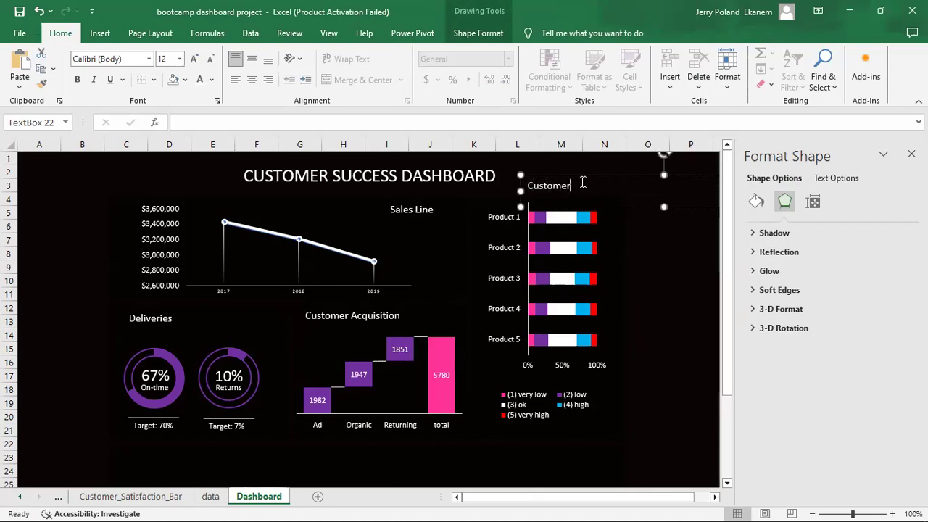
pyautogui.write(' Satisfaction')
# Nudge the Customer Satisfaction title left and down to align it with the other titles.
pyautogui.click(689, 259)
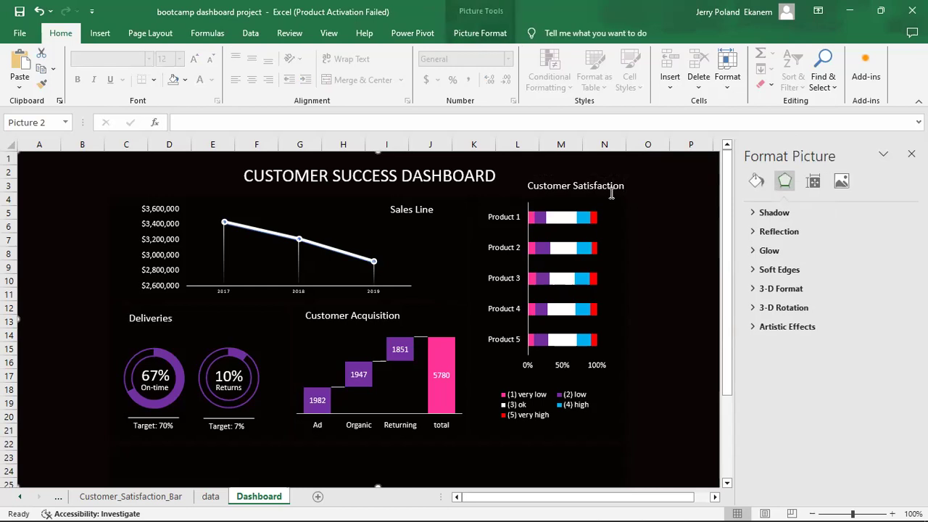
pyautogui.click(526, 176)
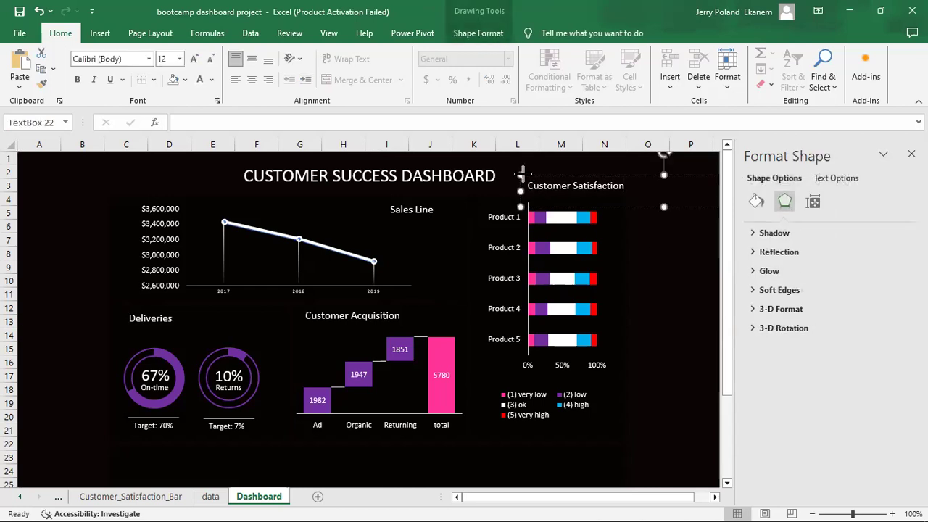
pyautogui.press('Left')
pyautogui.press('Left')
pyautogui.press('Left')
pyautogui.press('Left')
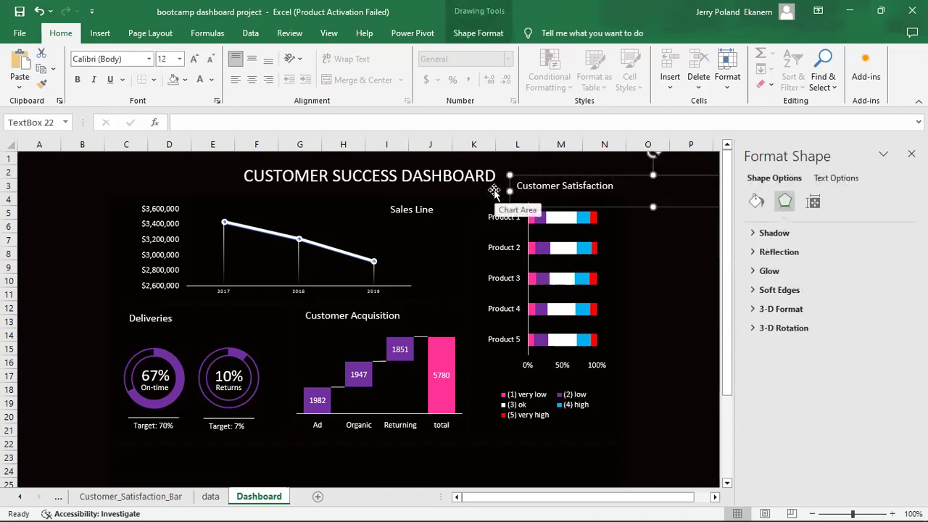
pyautogui.press('Down')
pyautogui.press('Down')
pyautogui.press('Down')
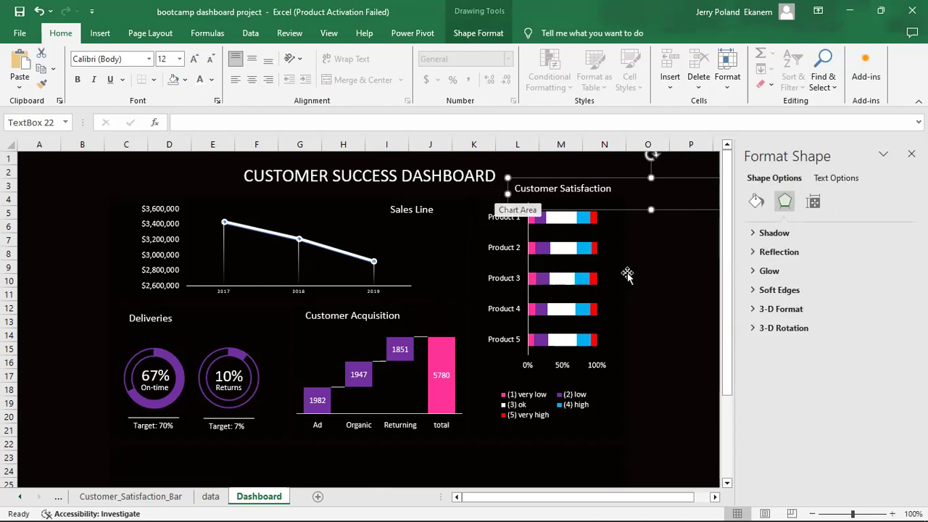
pyautogui.click(681, 307)
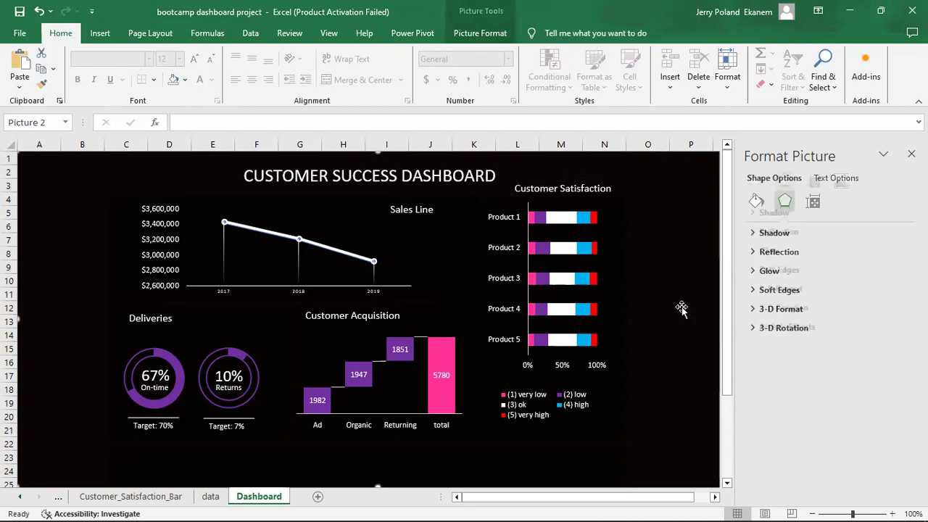
# Raise the Sales Line title slightly.
pyautogui.click(418, 208)
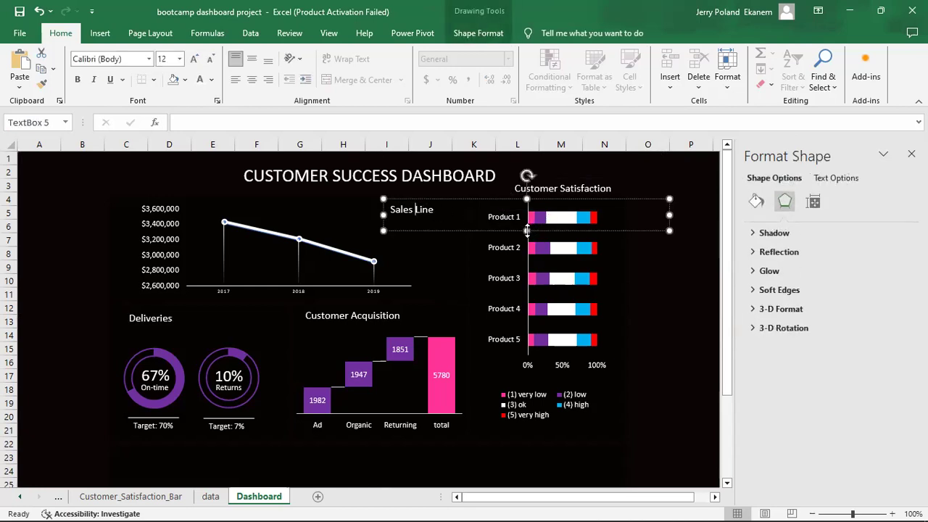
pyautogui.click(527, 230)
pyautogui.press('Up')
pyautogui.press('Up')
pyautogui.press('Up')
pyautogui.press('Up')
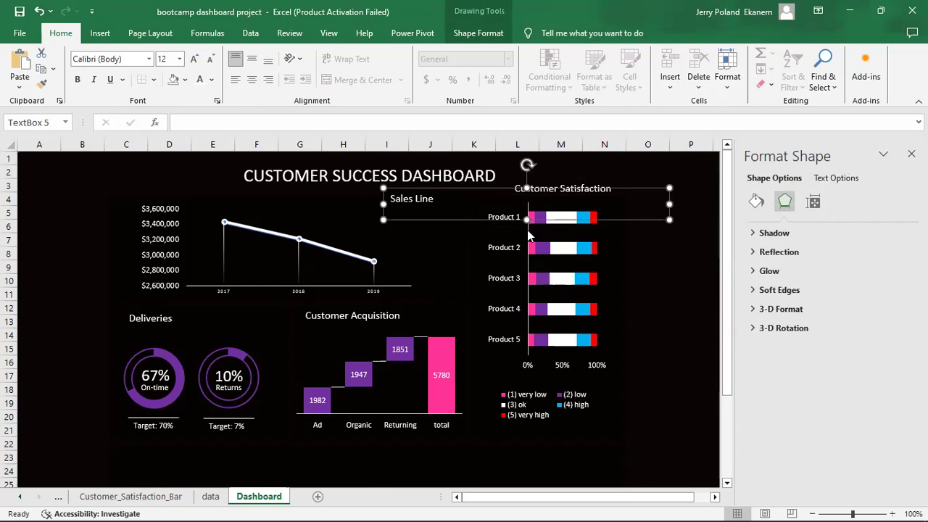
pyautogui.click(670, 308)
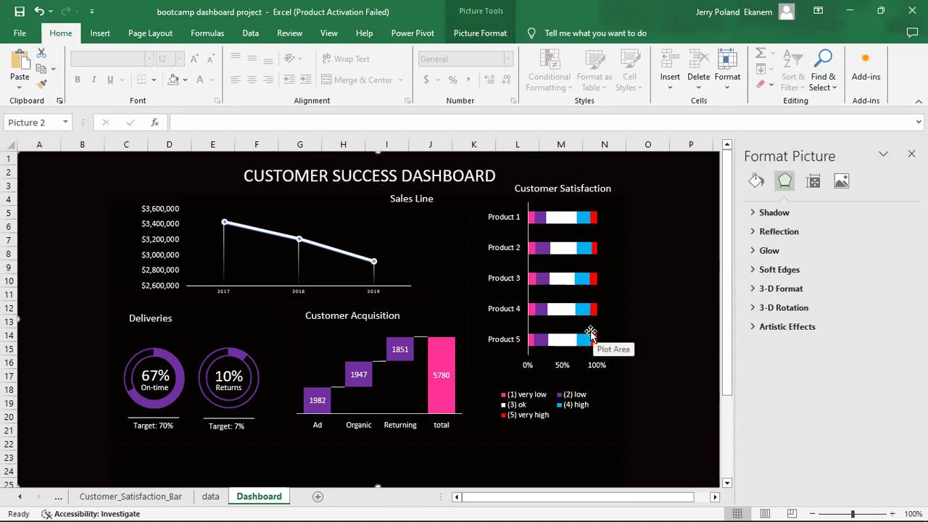
# Move the Customer Satisfaction chart down two small steps.
pyautogui.click(591, 335)
pyautogui.click(613, 424)
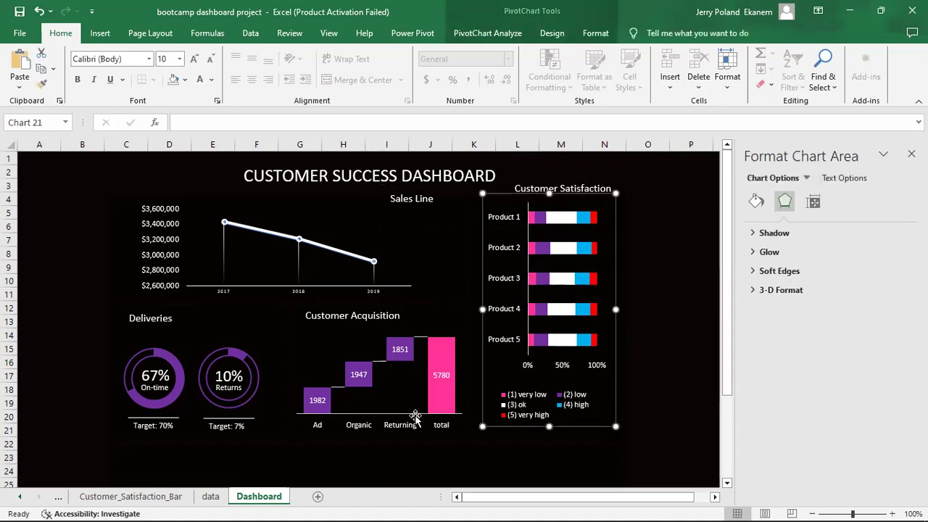
pyautogui.press('Down')
pyautogui.press('Down')
pyautogui.press('Down')
pyautogui.press('Down')
pyautogui.press('Down')
pyautogui.press('Down')
pyautogui.press('Down')
pyautogui.press('Down')
pyautogui.press('Down')
pyautogui.press('Down')
pyautogui.press('Down')
pyautogui.press('Down')
pyautogui.press('Down')
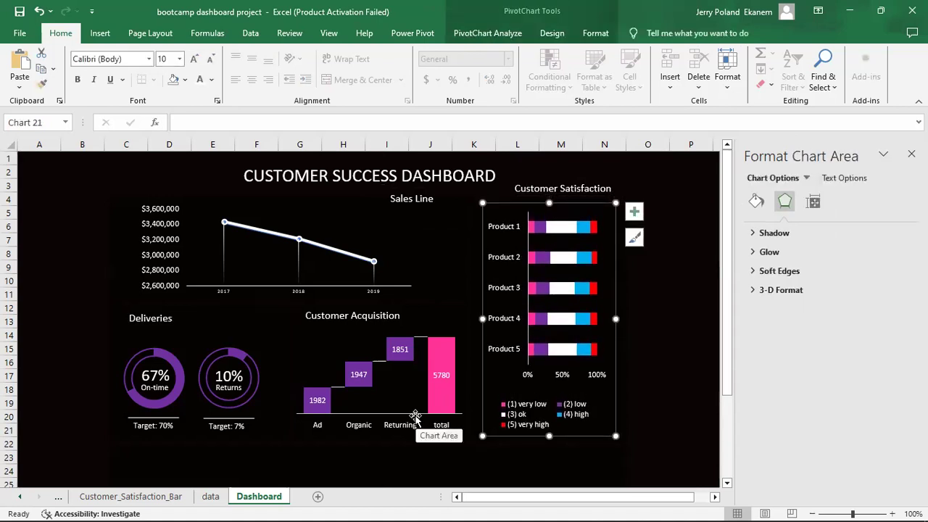
pyautogui.press('Down')
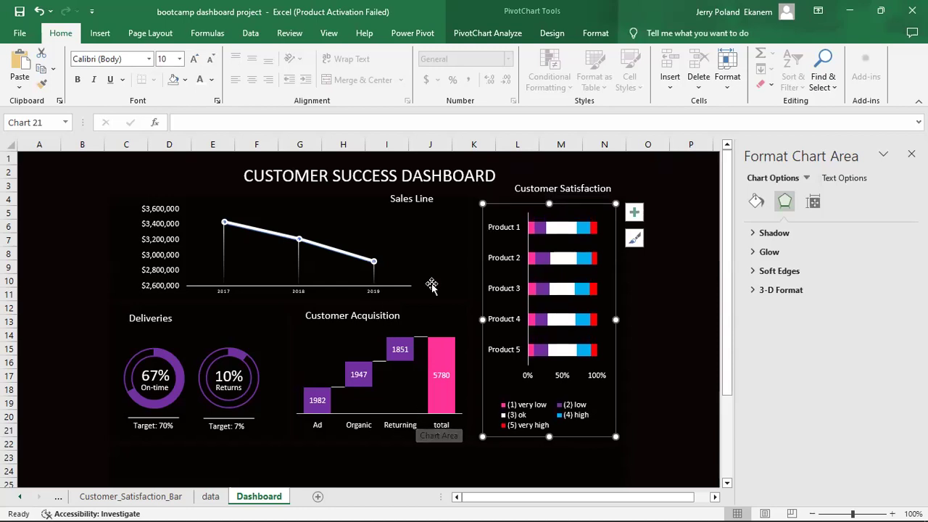
# Fine-tune the Customer Satisfaction title downward so it lines up above its chart.
pyautogui.click(567, 184)
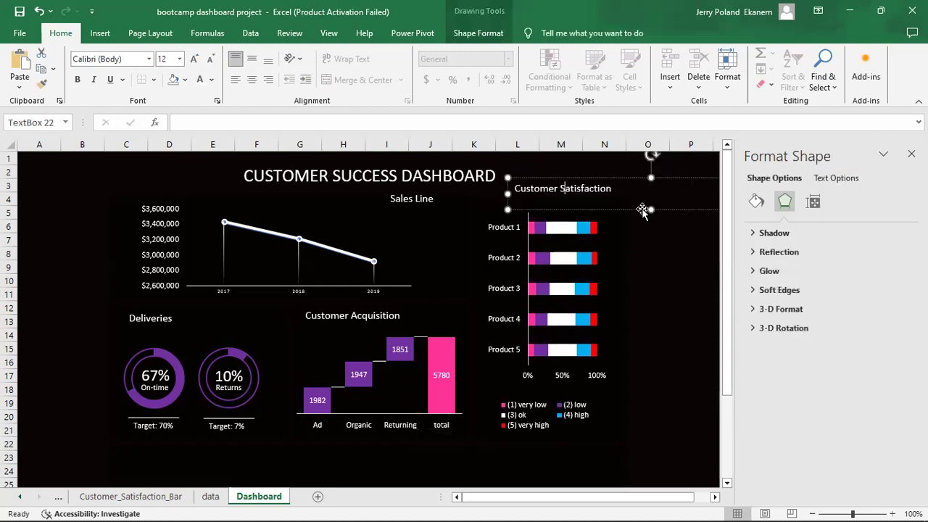
pyautogui.press('Down')
pyautogui.press('Down')
pyautogui.press('Down')
pyautogui.press('Down')
pyautogui.press('Down')
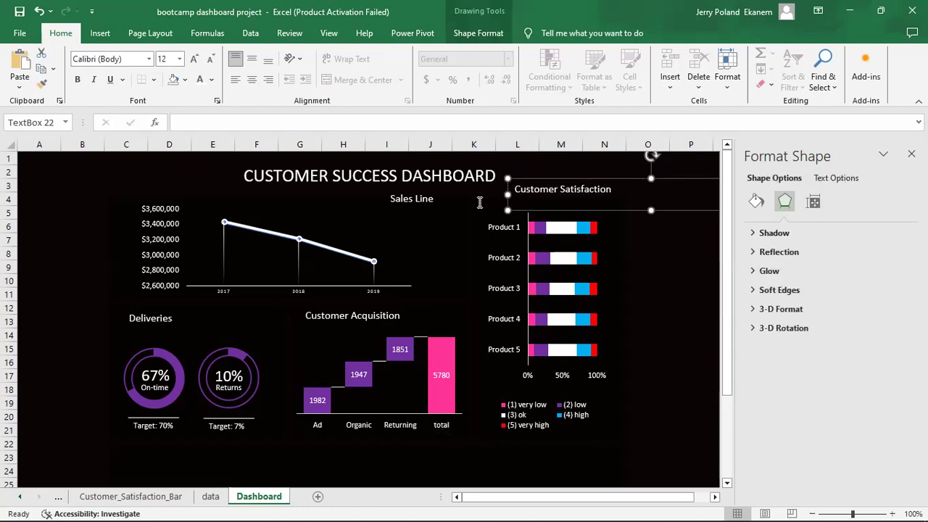
pyautogui.press('Down')
pyautogui.press('Down')
pyautogui.press('Down')
pyautogui.press('Down')
pyautogui.press('Down')
pyautogui.press('Down')
pyautogui.press('Down')
pyautogui.press('Down')
pyautogui.press('Down')
pyautogui.press('Down')
pyautogui.press('Down')
pyautogui.press('Down')
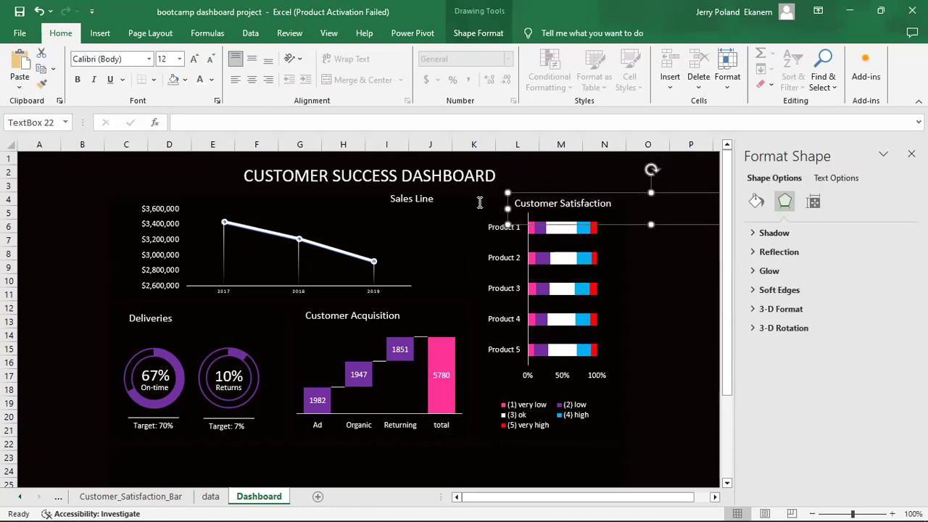
pyautogui.press('Up')
pyautogui.press('Up')
pyautogui.press('Up')
pyautogui.press('Up')
pyautogui.press('Up')
pyautogui.press('Up')
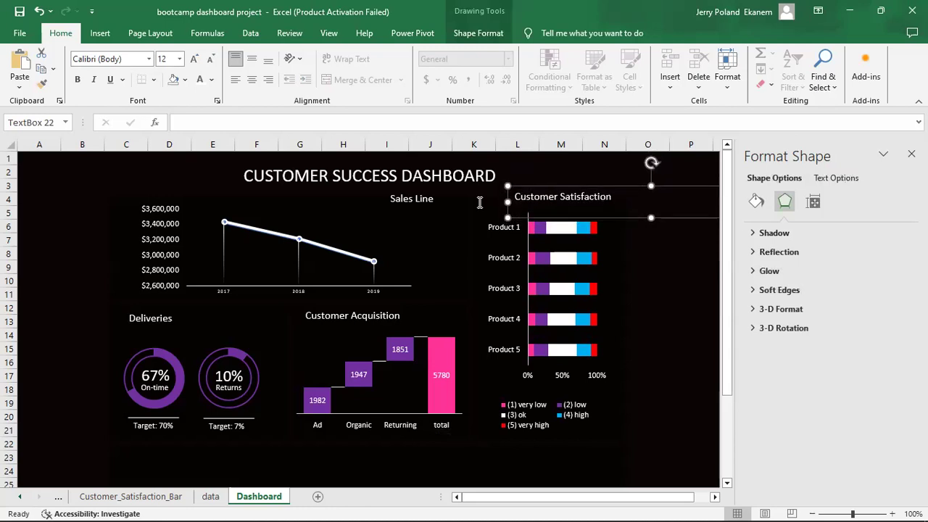
pyautogui.press('Down')
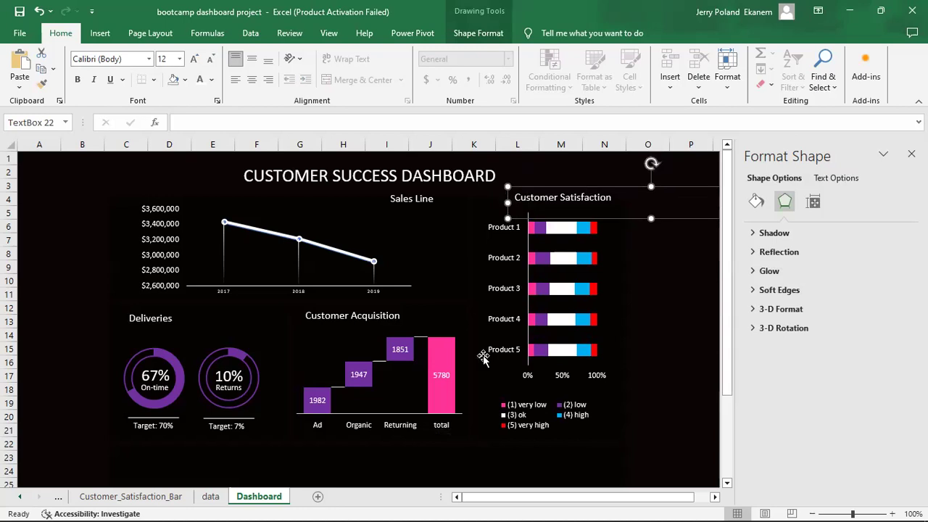
pyautogui.click(488, 469)
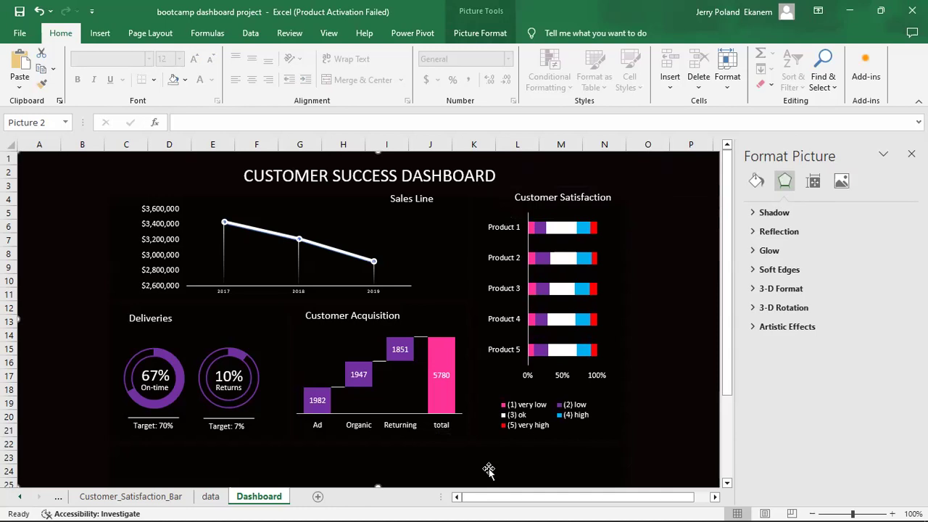
# Add slicers to the Sales Line chart for Date, State, Product and Customer Acquisition Type.
pyautogui.click(257, 263)
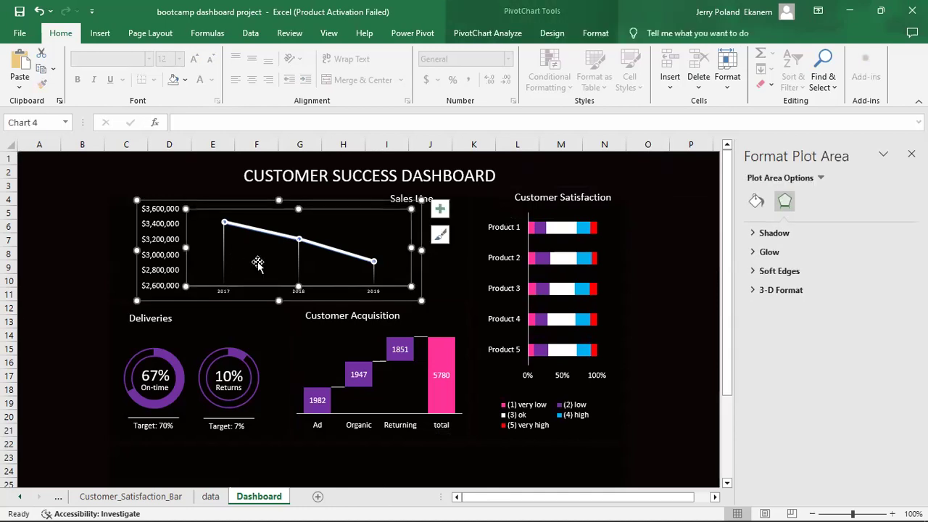
pyautogui.click(503, 35)
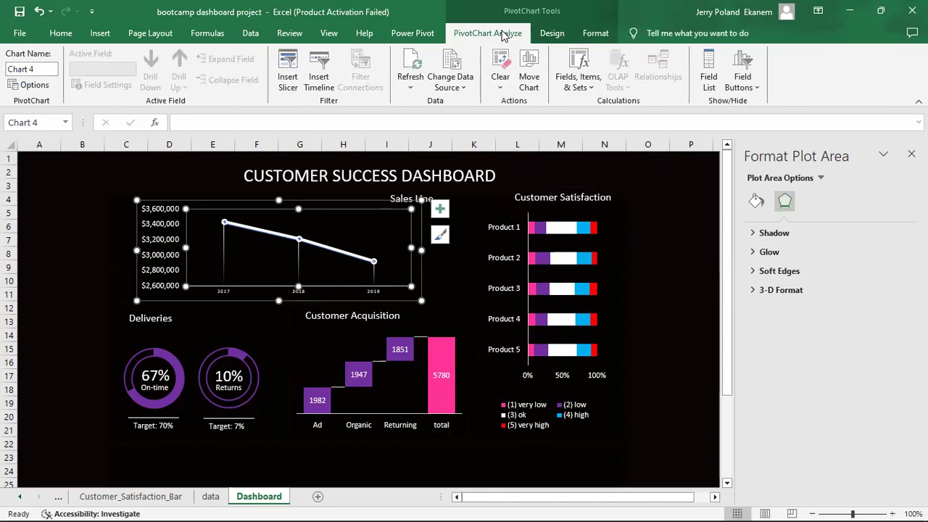
pyautogui.click(287, 81)
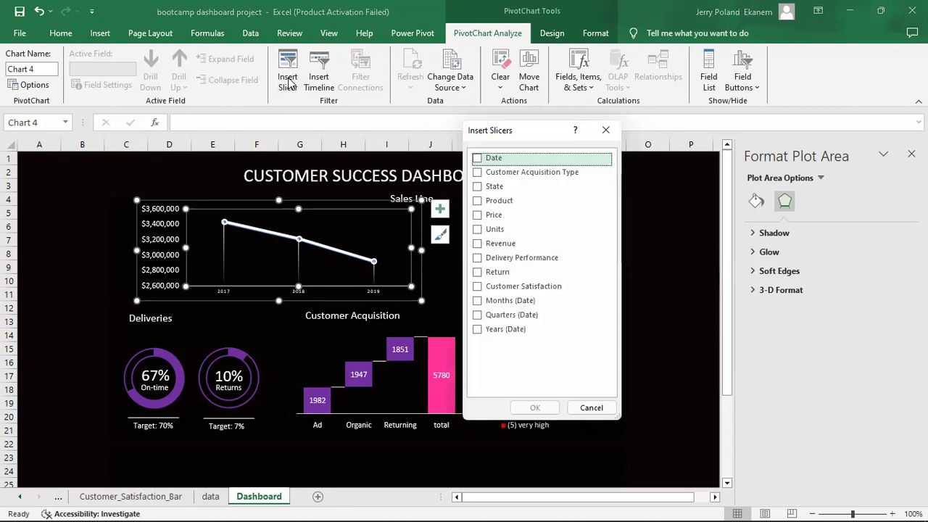
pyautogui.click(477, 159)
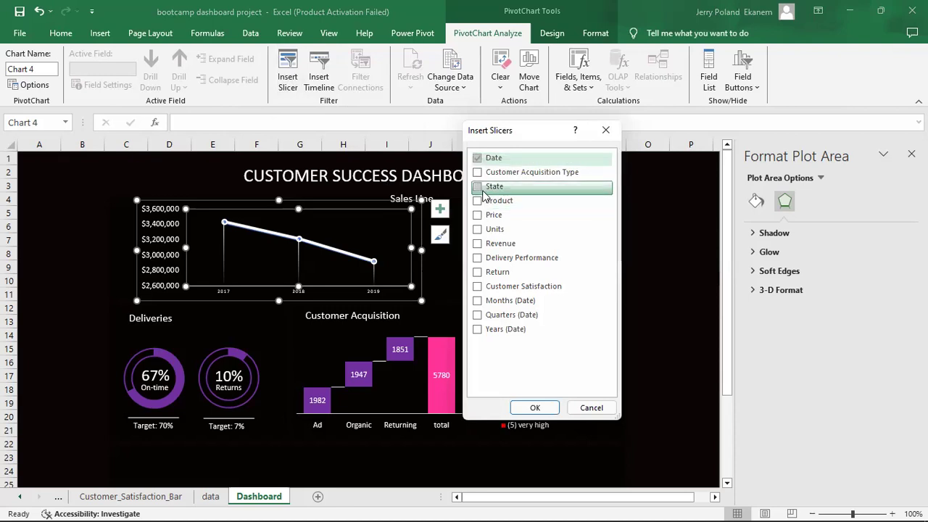
pyautogui.click(477, 187)
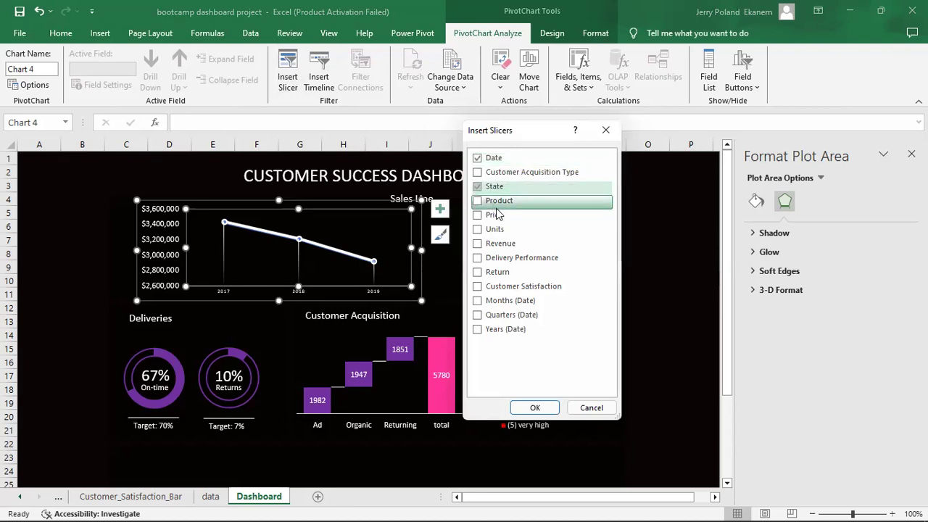
pyautogui.click(477, 201)
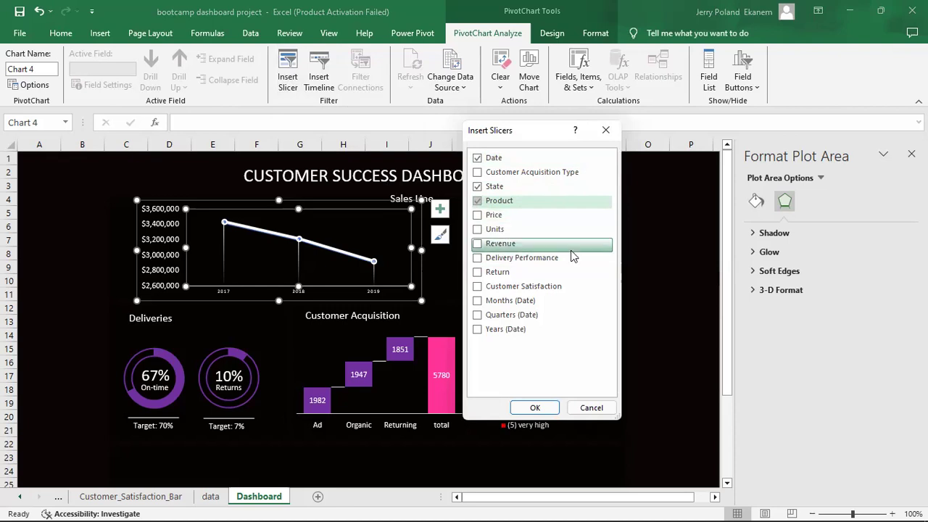
pyautogui.click(478, 176)
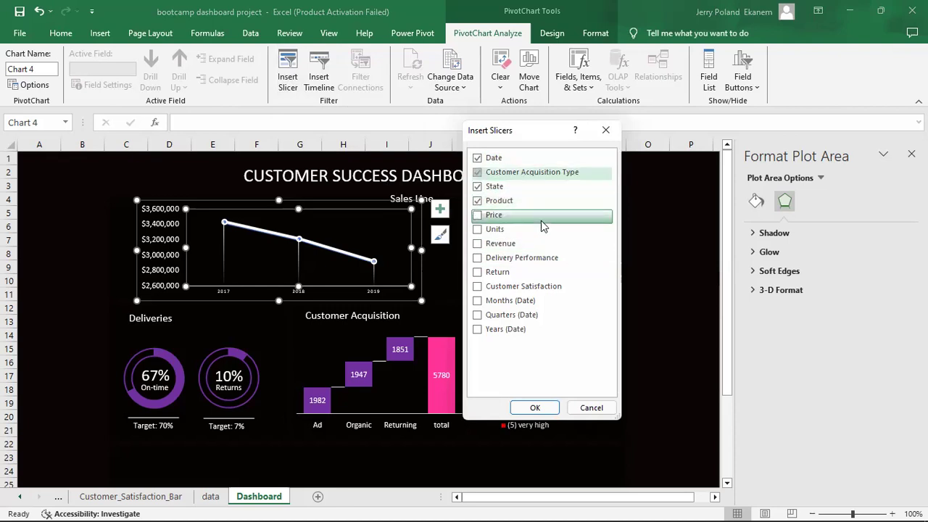
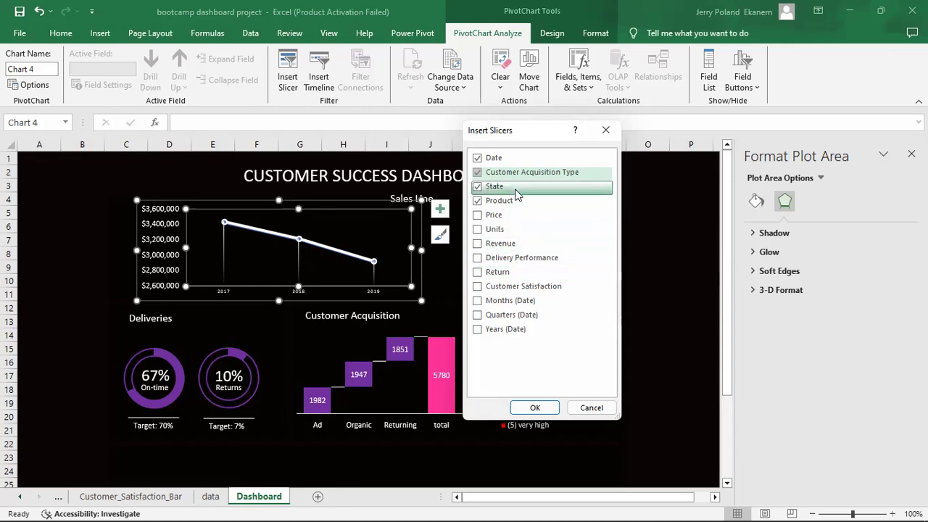
# Untick the plain Date field and create the Customer Acquisition Type, State, Product and Years (Date) slicers.
pyautogui.click(477, 160)
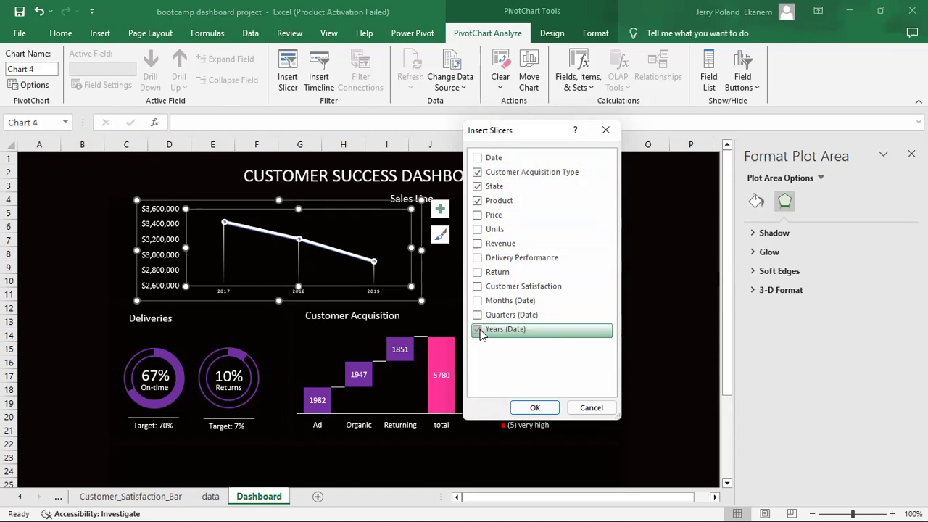
pyautogui.click(533, 407)
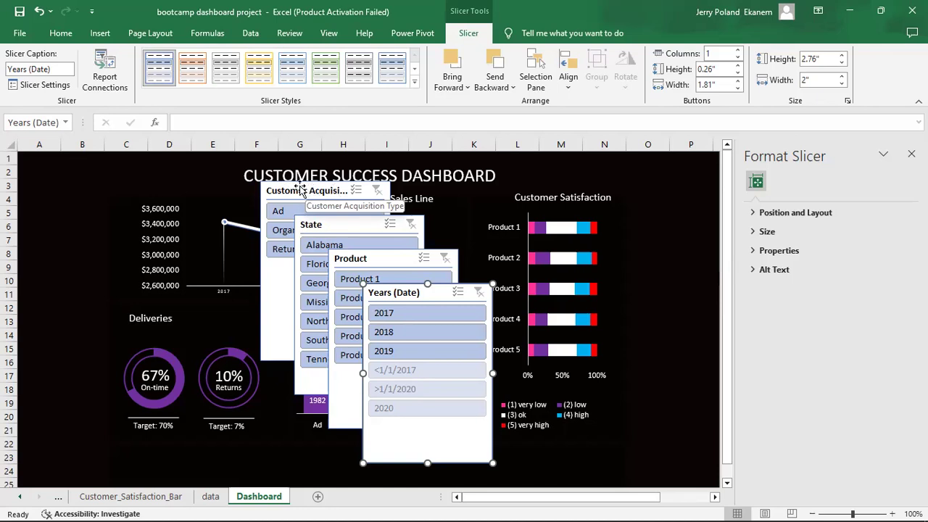
# Shorten the Customer Acquisition slicer at the left edge, test Ad, Organic, Returning, and move State right.
pyautogui.moveTo(300, 190); pyautogui.dragTo(57, 183)
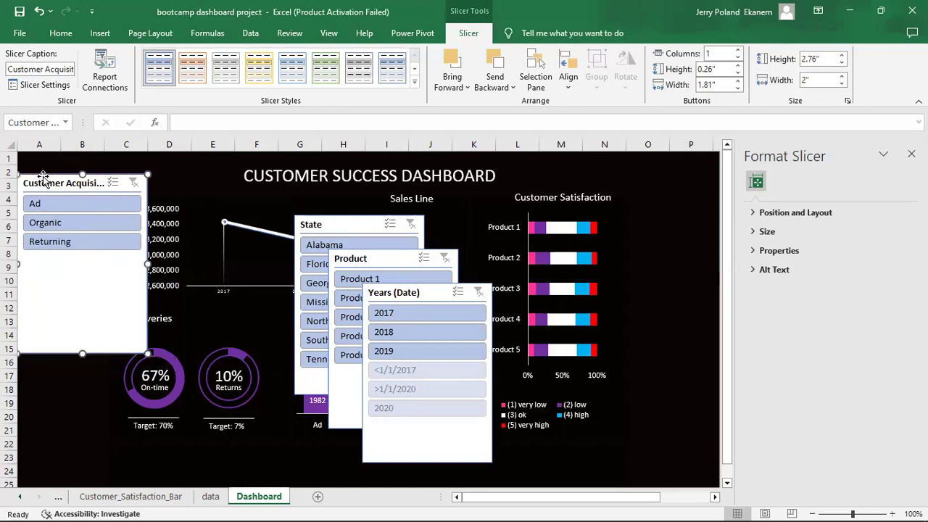
pyautogui.moveTo(75, 356); pyautogui.dragTo(75, 257)
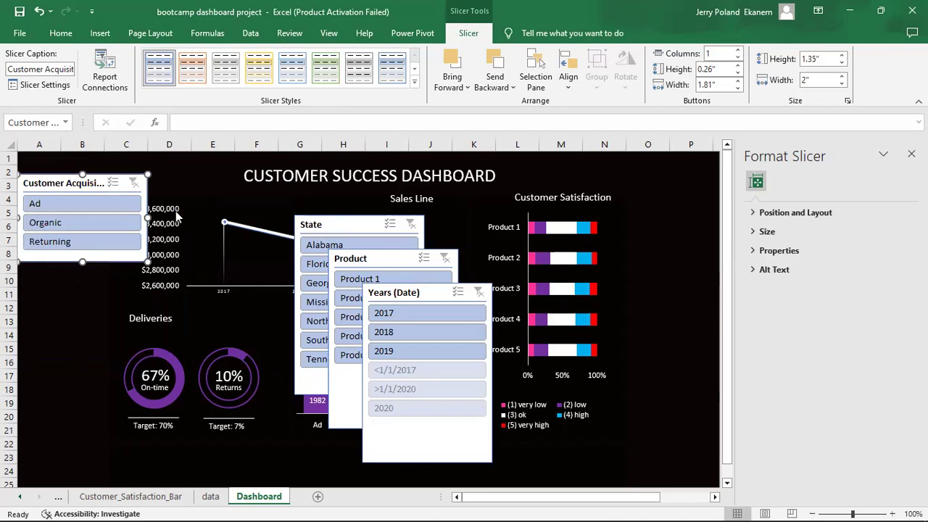
pyautogui.click(81, 205)
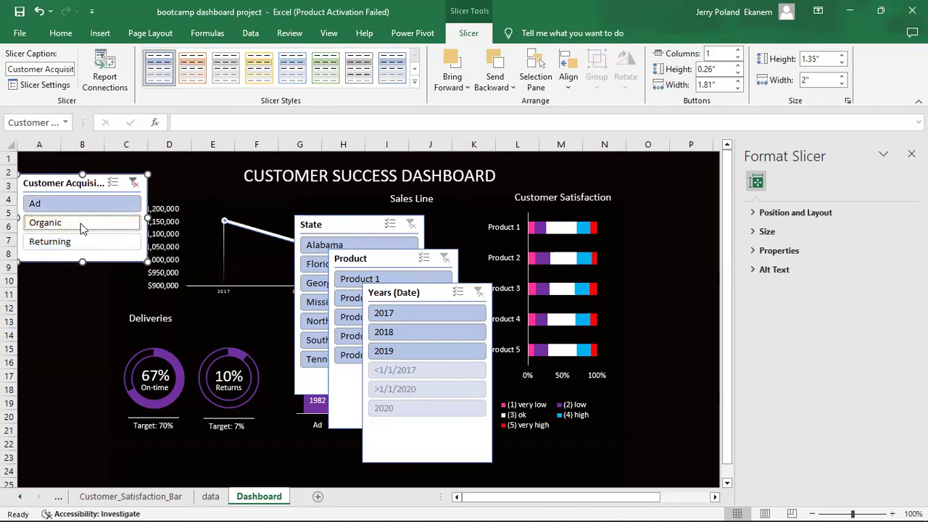
pyautogui.click(81, 222)
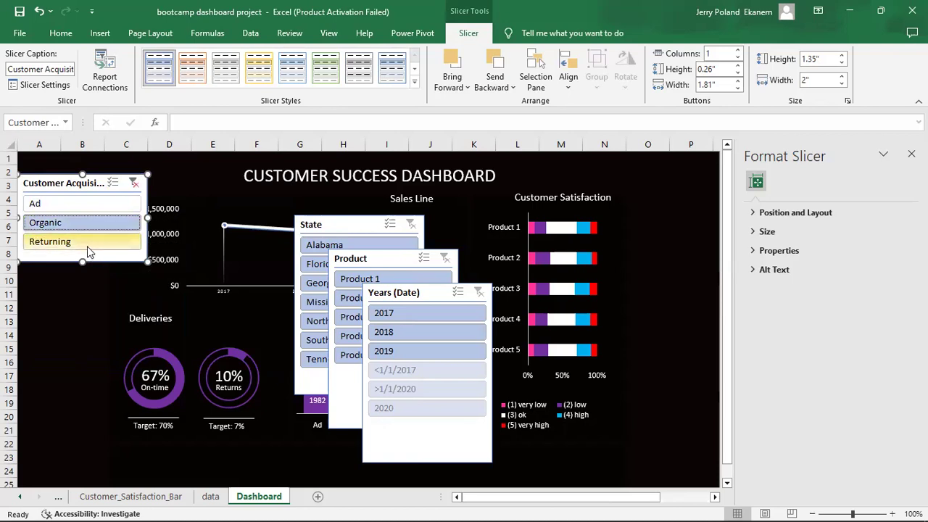
pyautogui.click(90, 243)
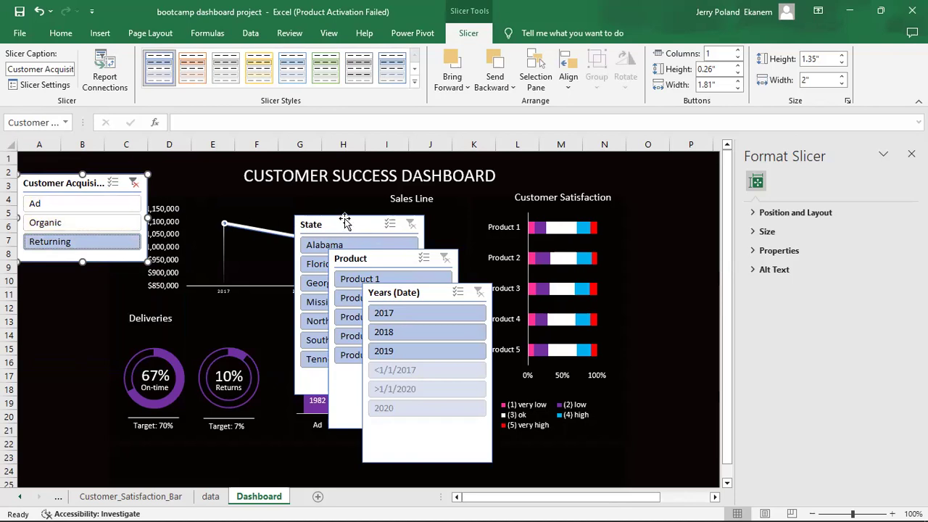
pyautogui.moveTo(345, 221); pyautogui.dragTo(598, 192)
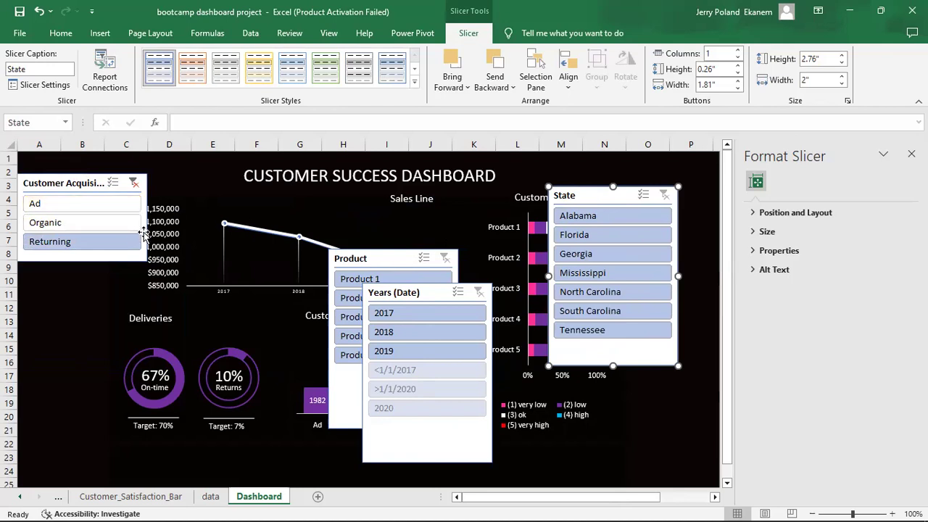
# Select the Customer Acquisition slicer and adjust its overall height.
pyautogui.click(64, 243)
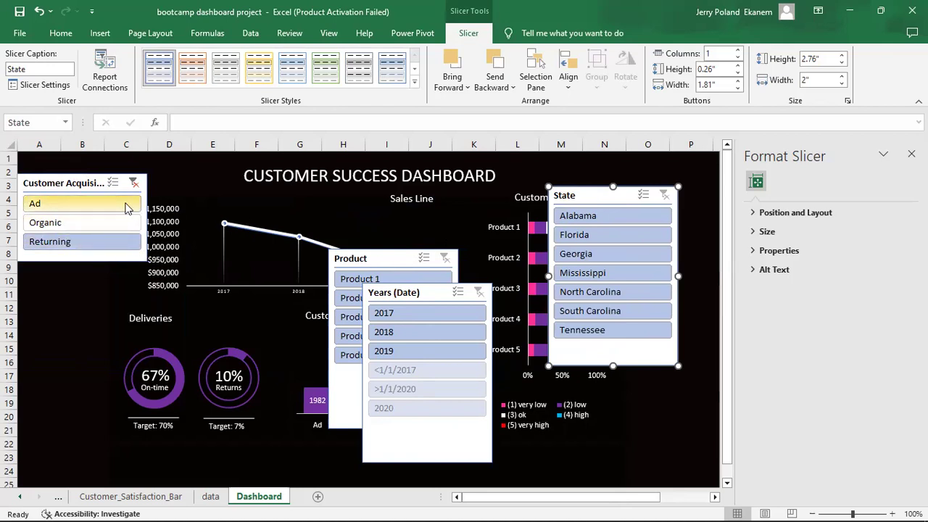
pyautogui.click(58, 187)
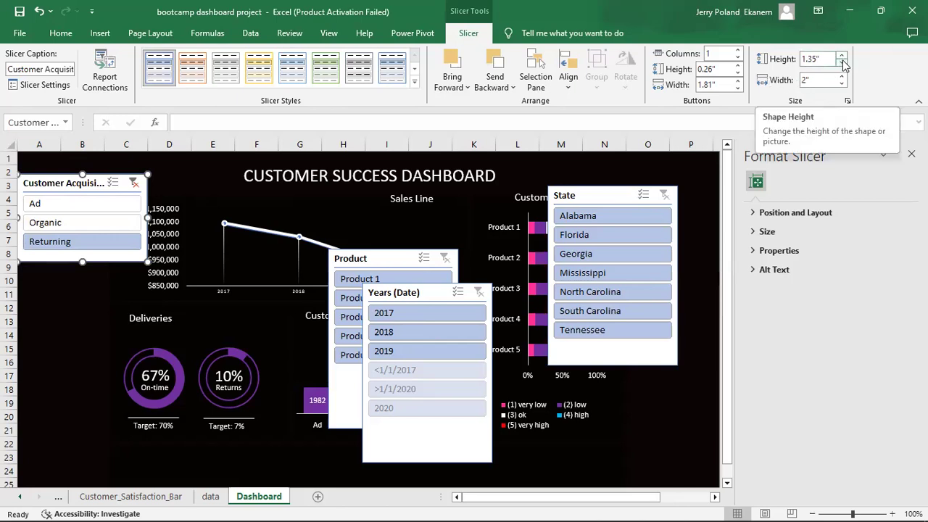
pyautogui.click(841, 64)
pyautogui.click(841, 63)
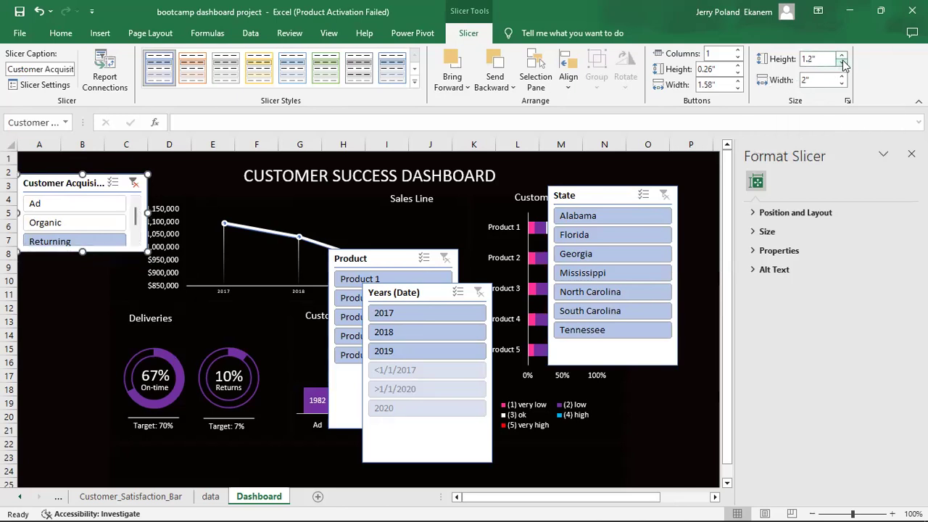
pyautogui.moveTo(82, 251); pyautogui.dragTo(82, 261)
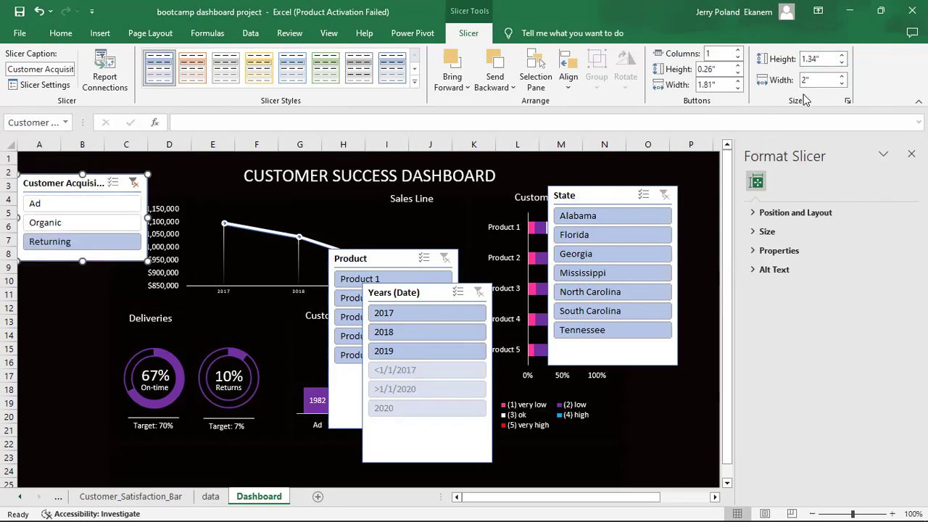
# Make the Customer Acquisition slicer's item buttons shorter and narrower.
pyautogui.click(737, 72)
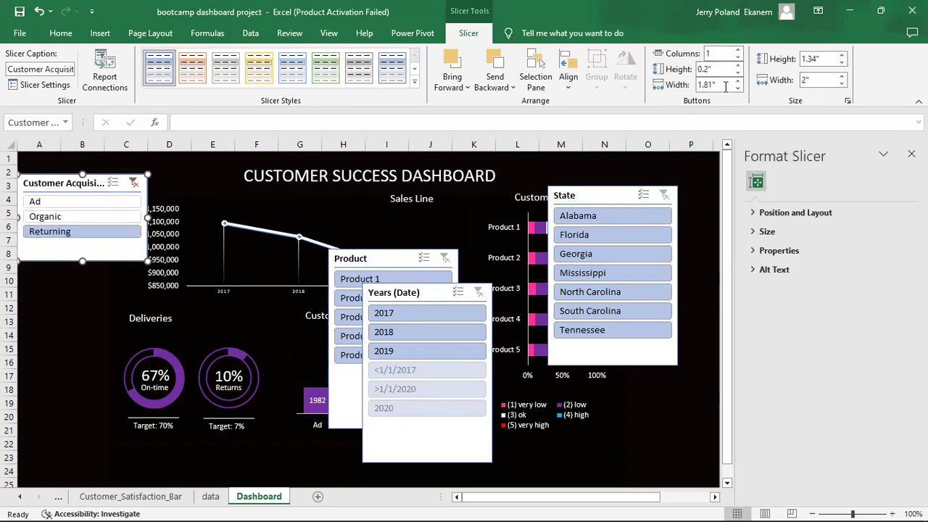
pyautogui.click(738, 88)
pyautogui.click(739, 87)
pyautogui.click(739, 87)
pyautogui.click(739, 88)
pyautogui.click(738, 88)
pyautogui.click(738, 88)
pyautogui.click(739, 87)
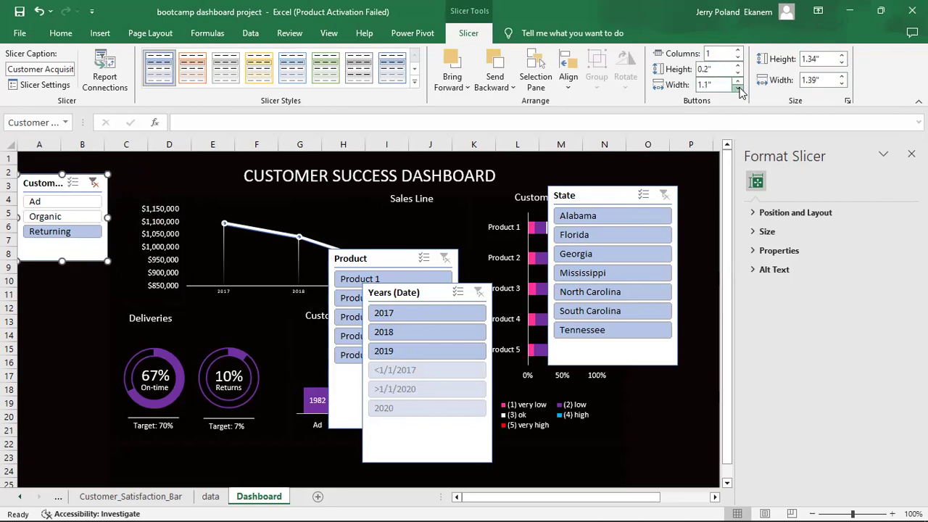
pyautogui.click(738, 88)
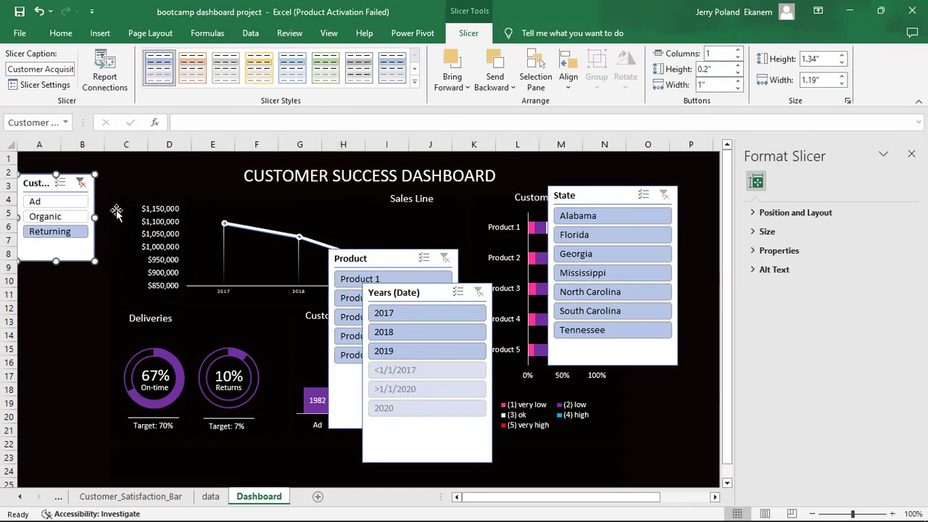
# Resize the Customer Acquisition slicer to about 1.38" wide by 1.12" tall to fit its items.
pyautogui.moveTo(95, 218); pyautogui.dragTo(106, 217)
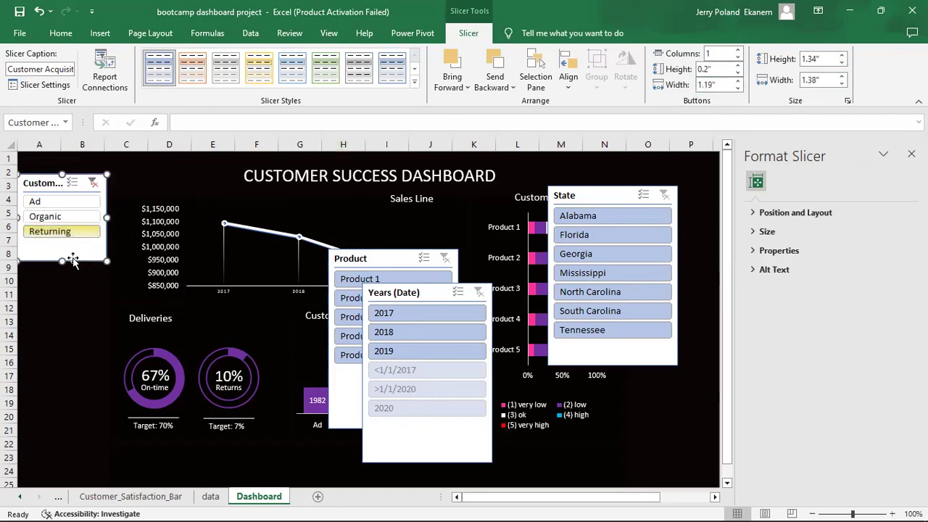
pyautogui.moveTo(61, 261)
pyautogui.mouseDown()
pyautogui.moveTo(55, 243)
pyautogui.moveTo(61, 247)
pyautogui.mouseUp()
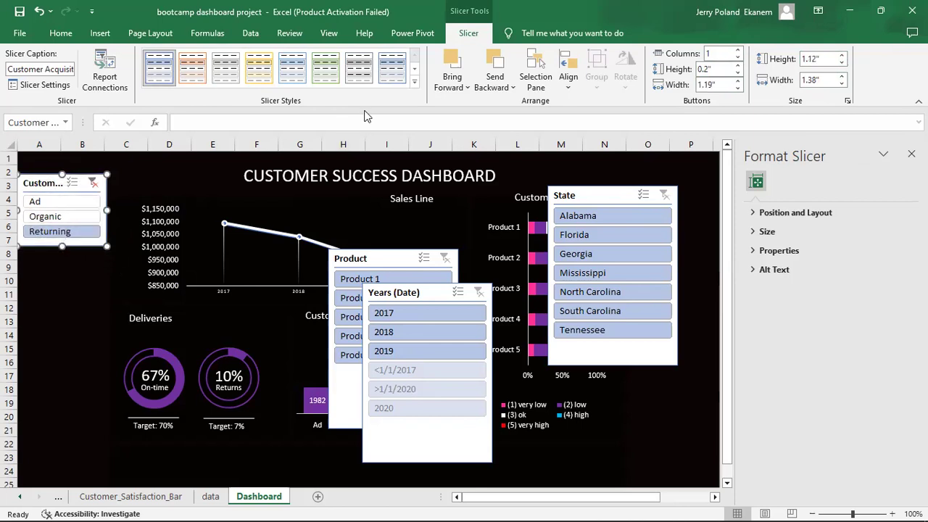
pyautogui.click(416, 86)
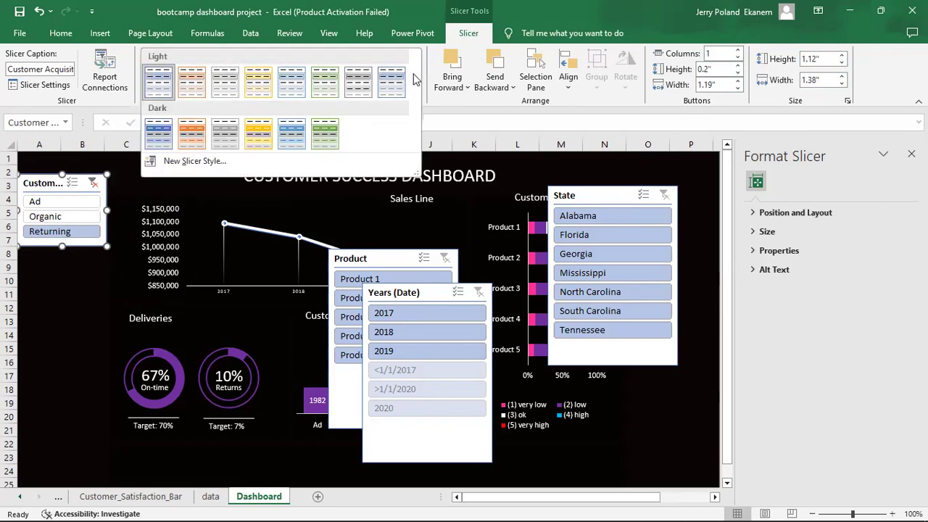
pyautogui.click(66, 258)
pyautogui.click(78, 293)
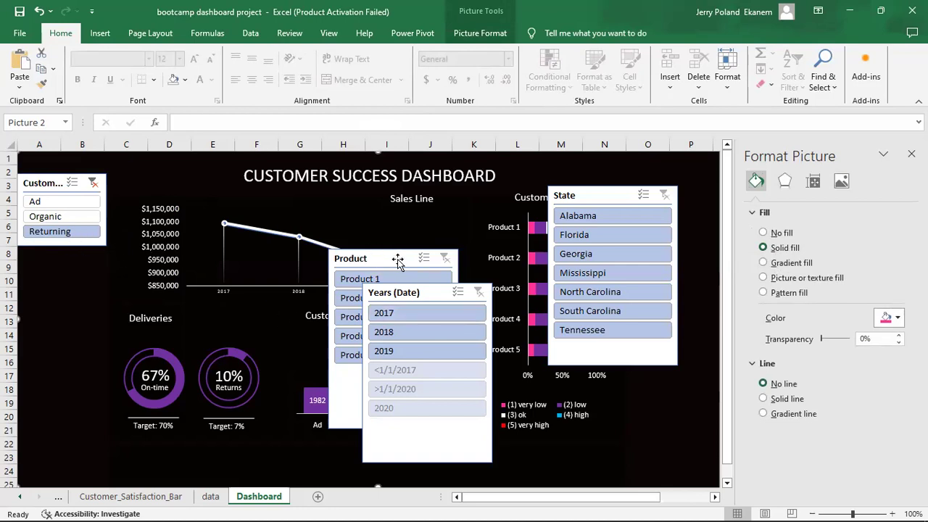
# Move the Years (Date) slicer off the Product slicer and enable multi-select.
pyautogui.click(431, 294)
pyautogui.moveTo(324, 298)
pyautogui.mouseDown()
pyautogui.moveTo(312, 293)
pyautogui.moveTo(330, 287)
pyautogui.mouseUp()
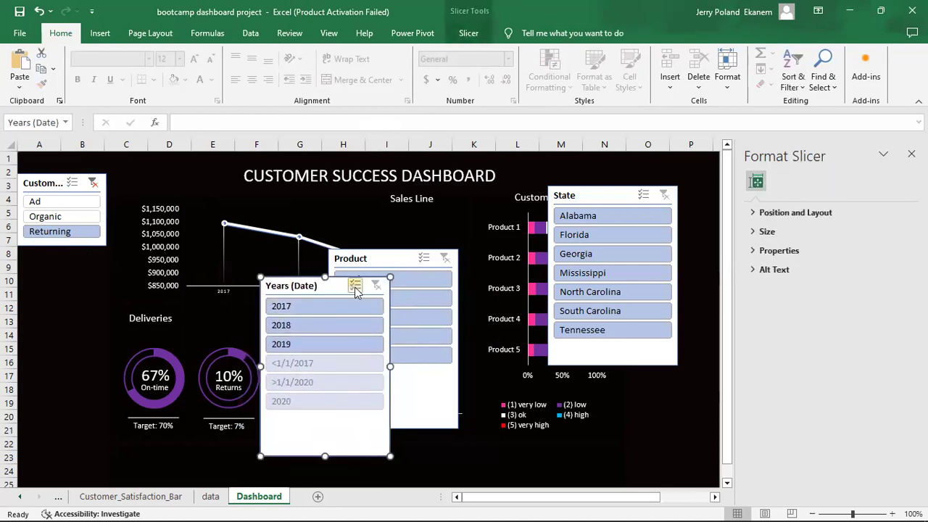
pyautogui.click(355, 289)
# Turn on Hide items with no data in the Years (Date) slicer settings.
pyautogui.rightClick(340, 286)
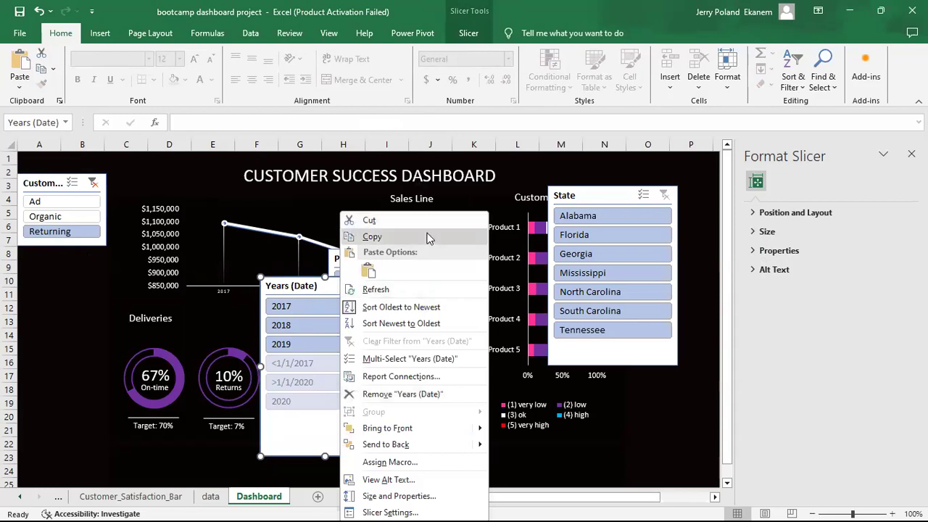
pyautogui.click(333, 283)
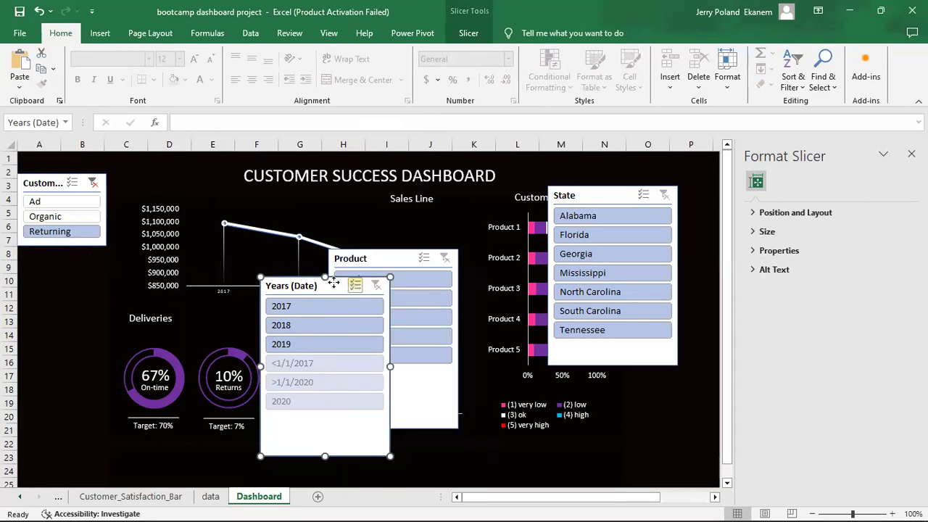
pyautogui.rightClick(334, 284)
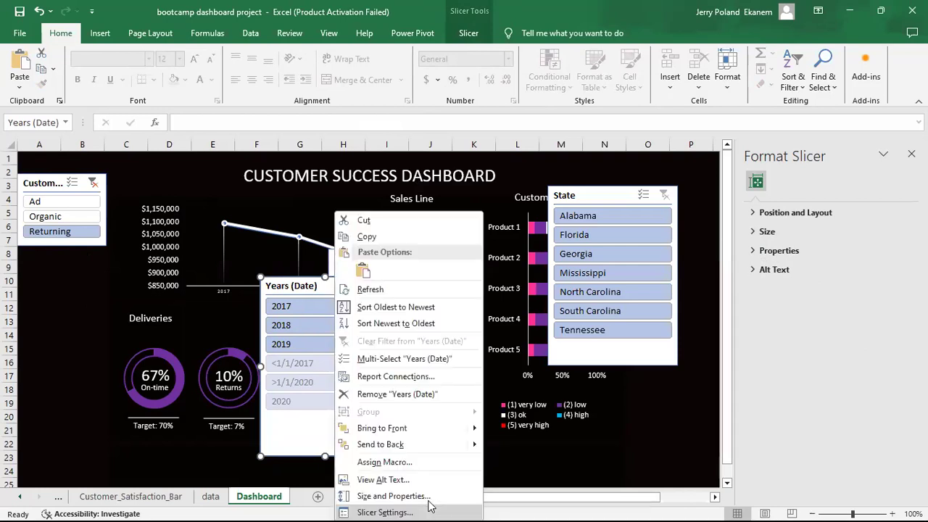
pyautogui.click(427, 511)
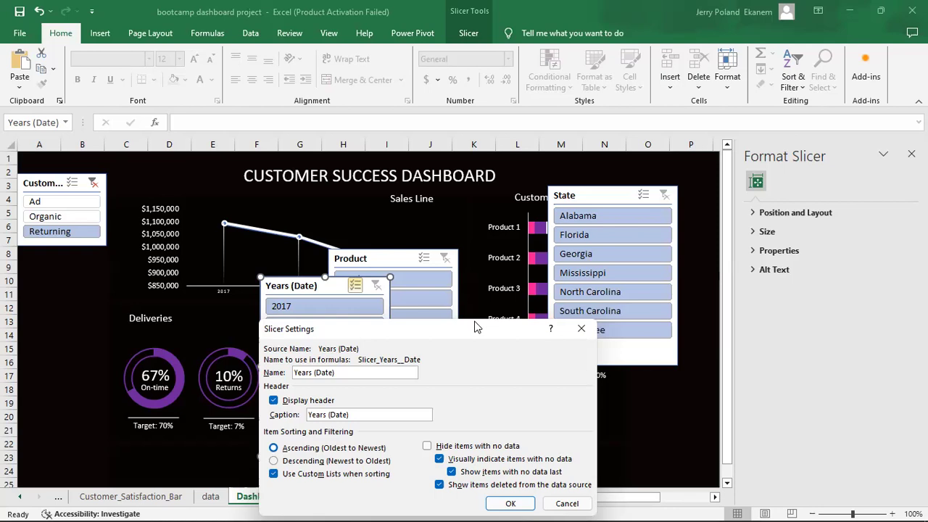
pyautogui.moveTo(474, 328); pyautogui.dragTo(521, 238)
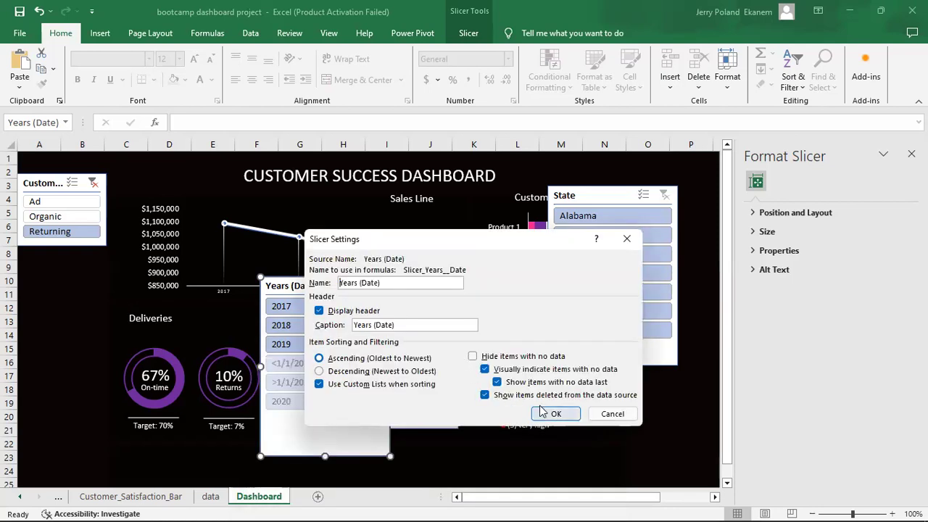
pyautogui.click(473, 357)
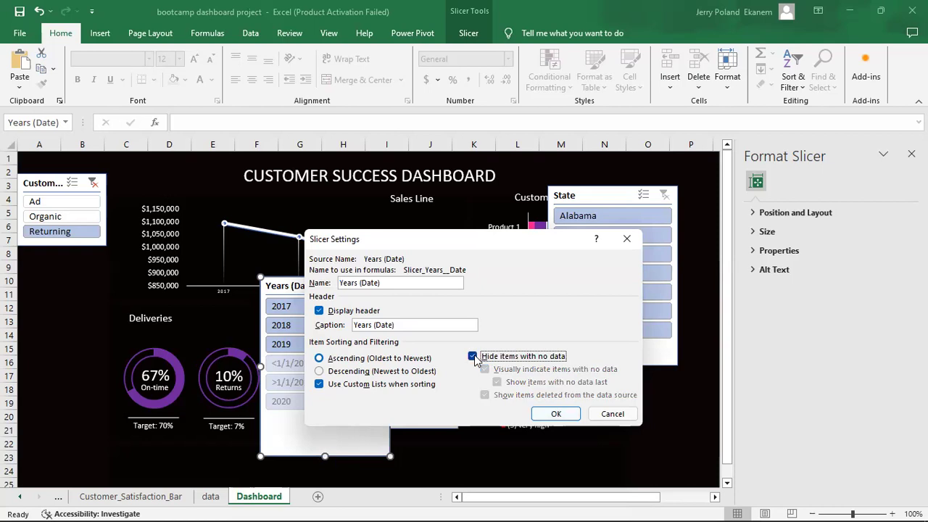
pyautogui.click(565, 413)
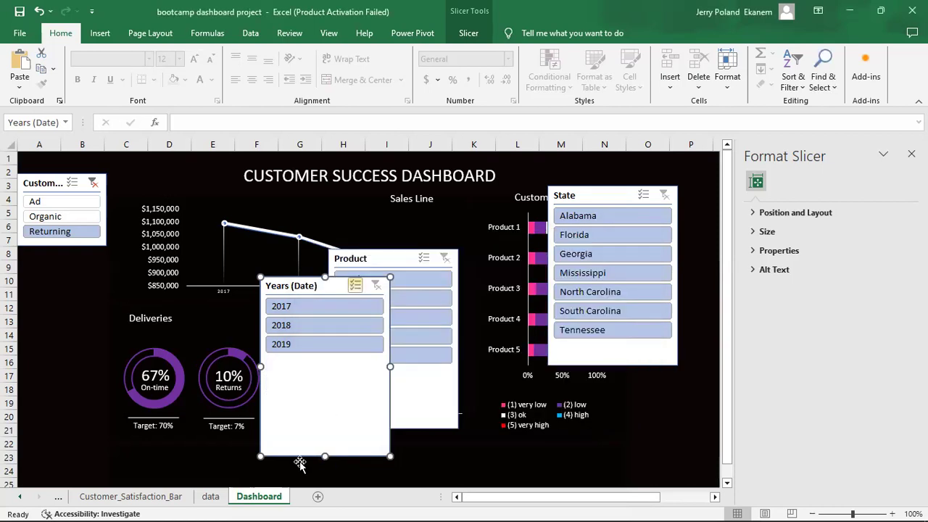
# Shorten the Years (Date) slicer to its three years and move it to the left edge.
pyautogui.moveTo(317, 413); pyautogui.dragTo(314, 363)
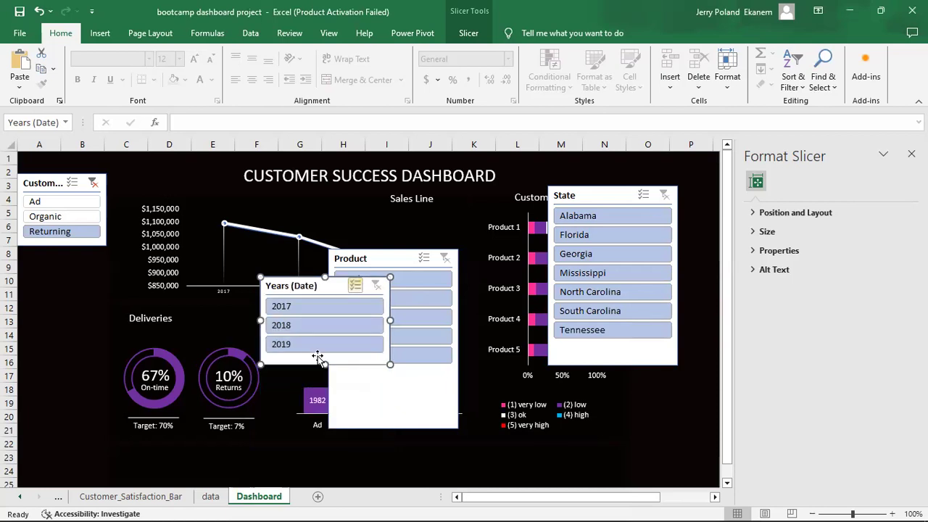
pyautogui.moveTo(332, 281); pyautogui.dragTo(79, 278)
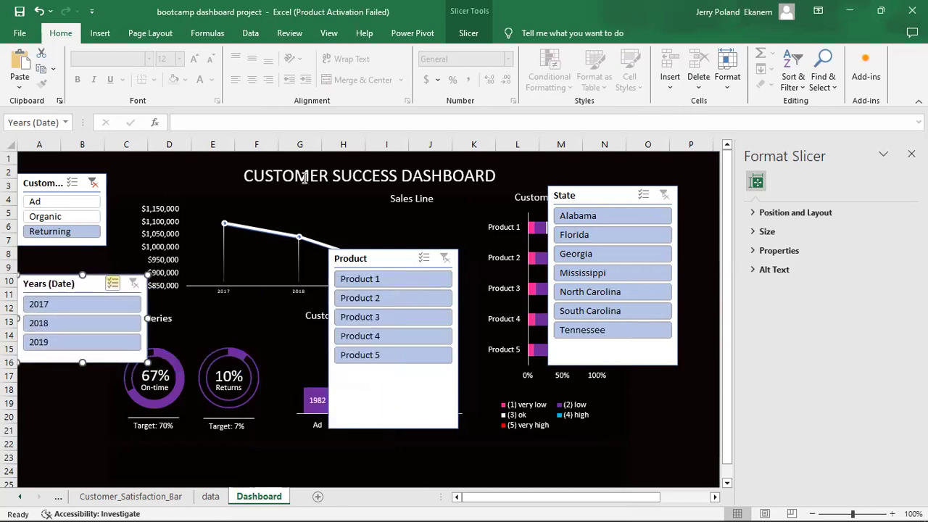
pyautogui.click(469, 32)
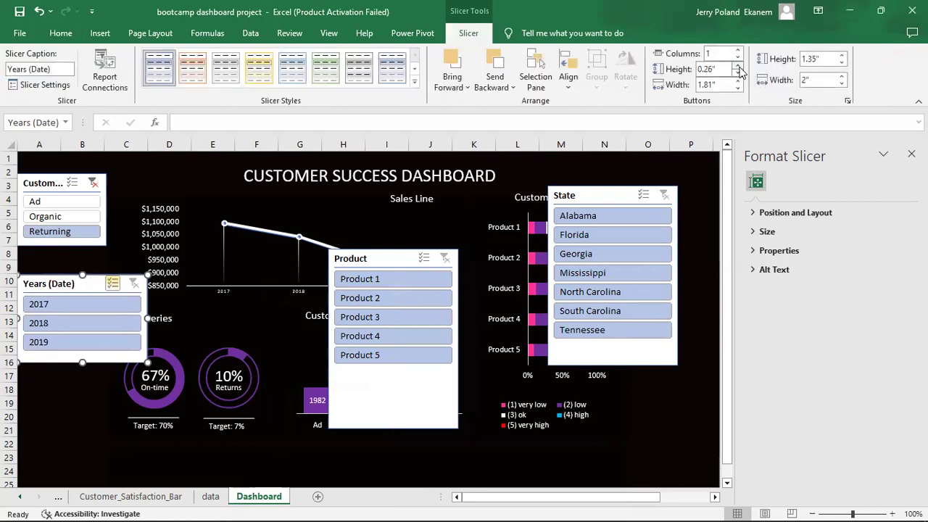
# Set the Years slicer's buttons to 0.2" high and 1.1" wide.
pyautogui.click(737, 72)
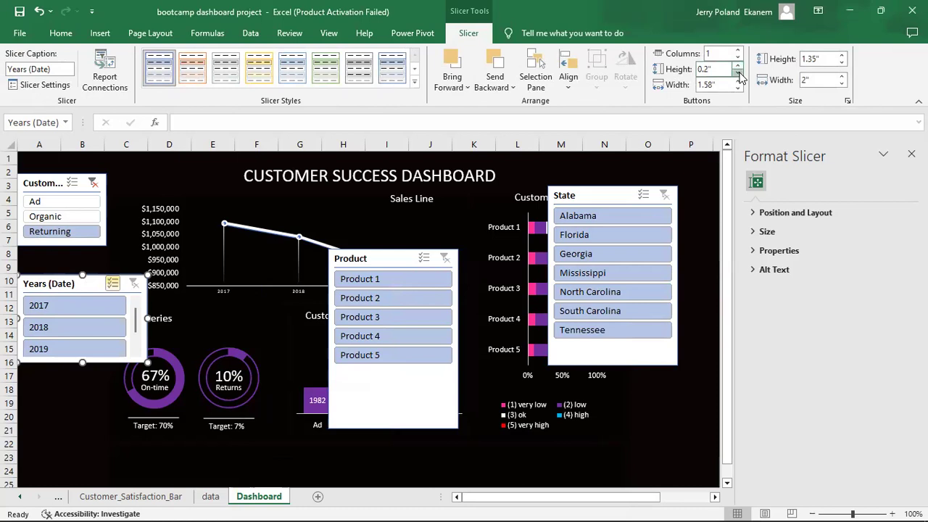
pyautogui.click(738, 75)
pyautogui.click(738, 65)
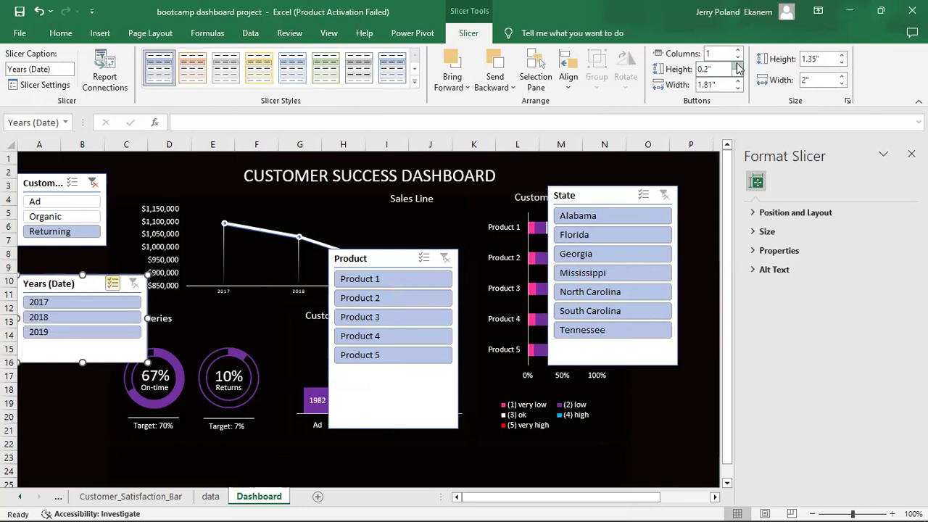
pyautogui.click(738, 87)
pyautogui.click(737, 88)
pyautogui.click(738, 88)
pyautogui.click(737, 87)
pyautogui.click(737, 88)
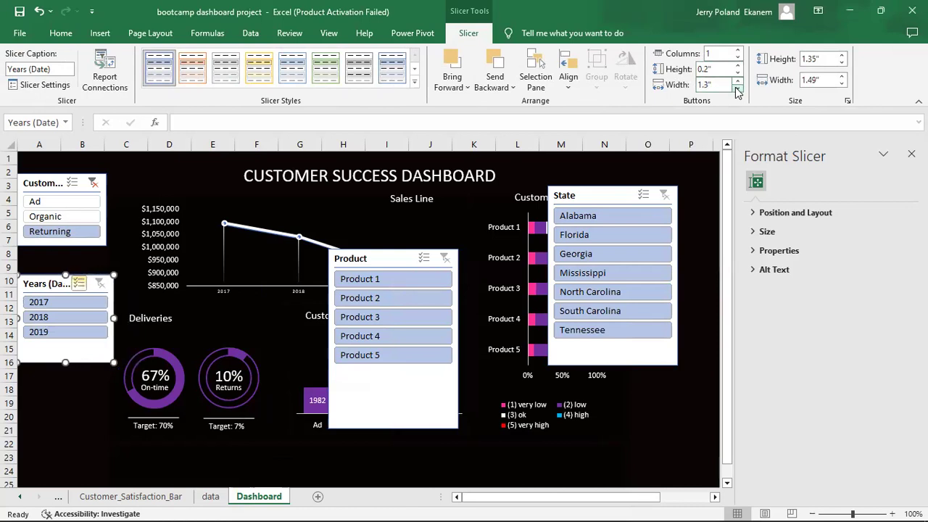
pyautogui.click(737, 89)
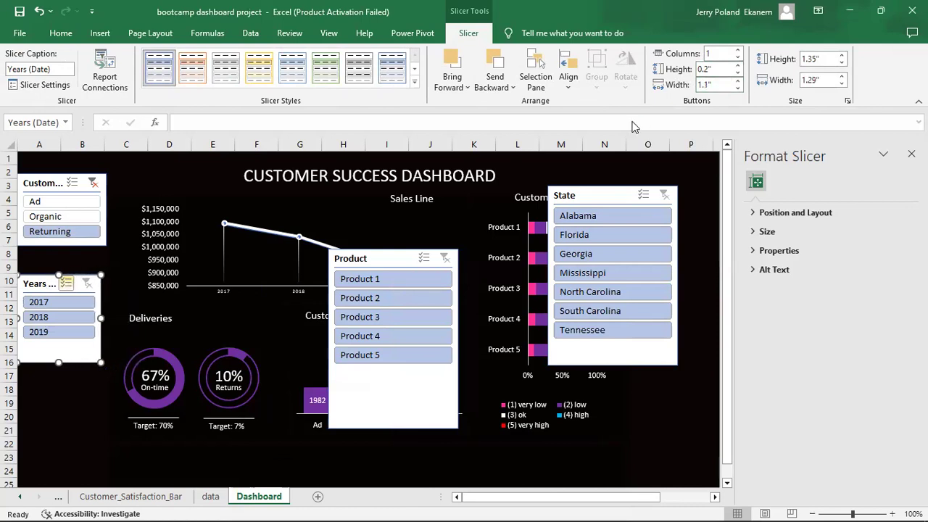
# Check the Years slicer settings unchanged and shorten its box to 1.14" tall.
pyautogui.rightClick(92, 292)
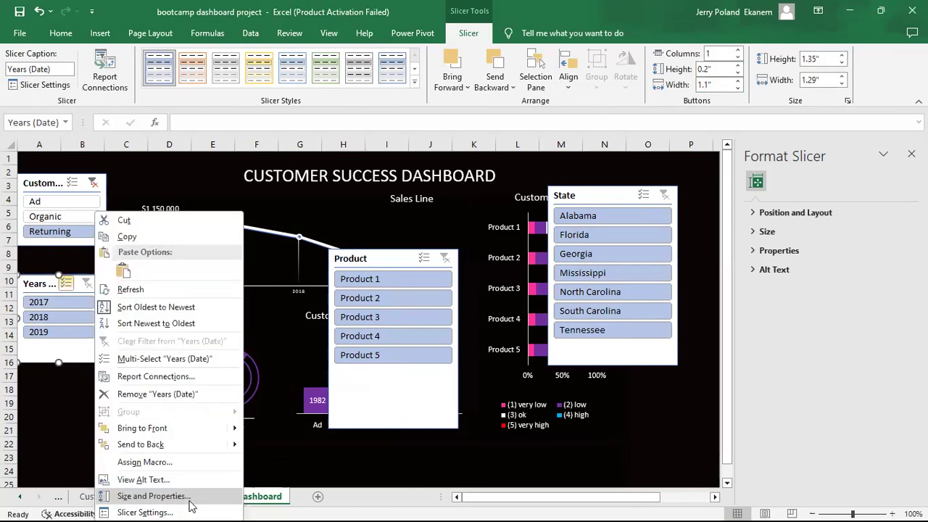
pyautogui.click(174, 512)
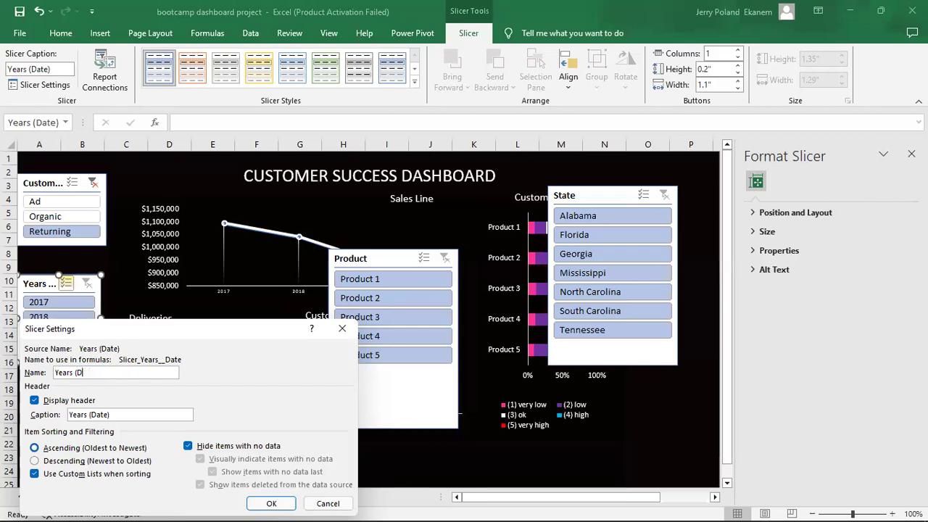
pyautogui.press('Return')
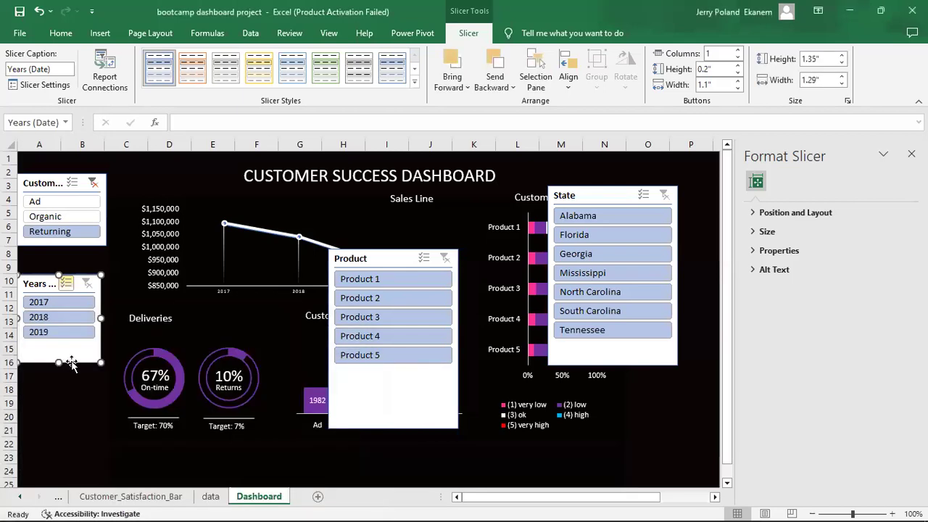
pyautogui.moveTo(52, 345); pyautogui.dragTo(52, 348)
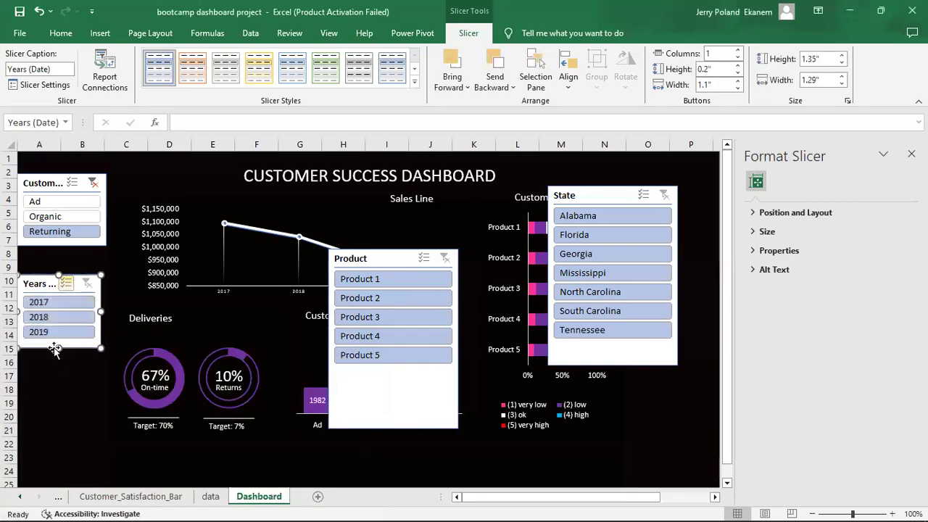
pyautogui.click(427, 399)
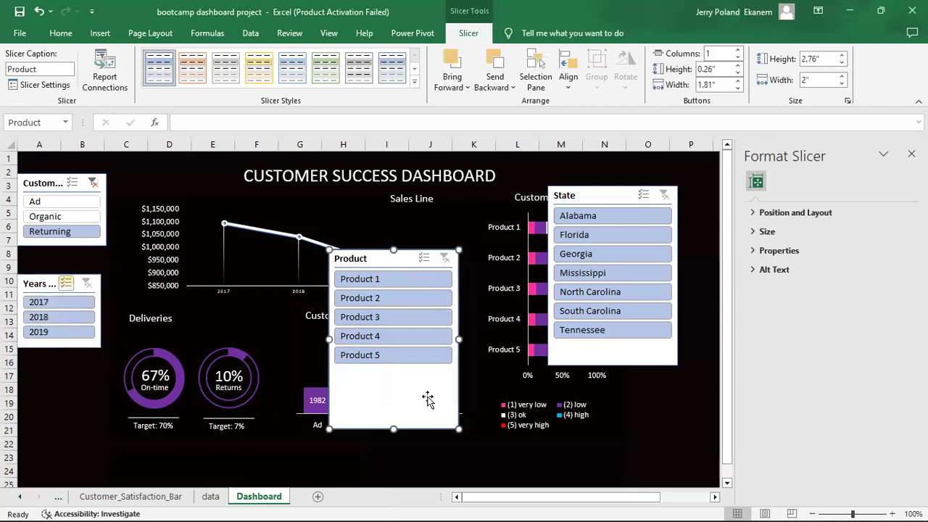
# Set the Product slicer's buttons to 0.2" high in 5 columns.
pyautogui.click(738, 65)
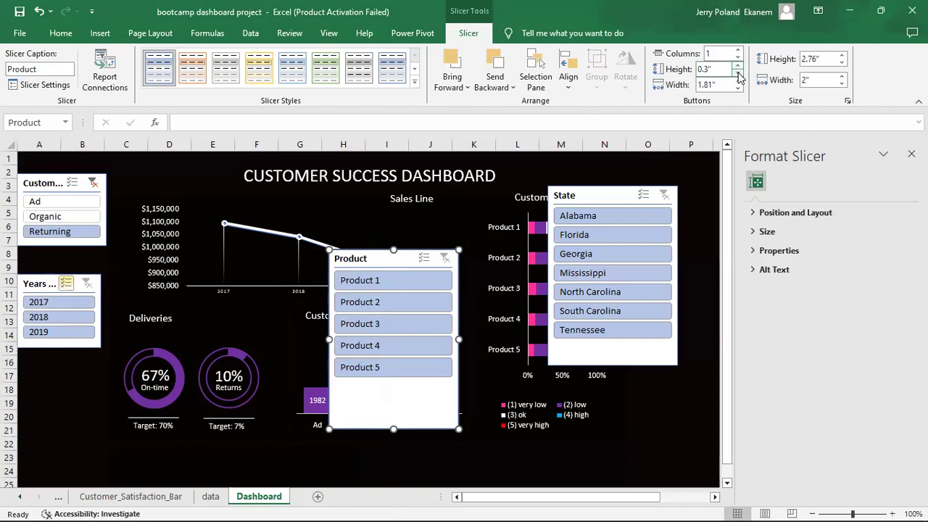
pyautogui.click(738, 73)
pyautogui.click(737, 64)
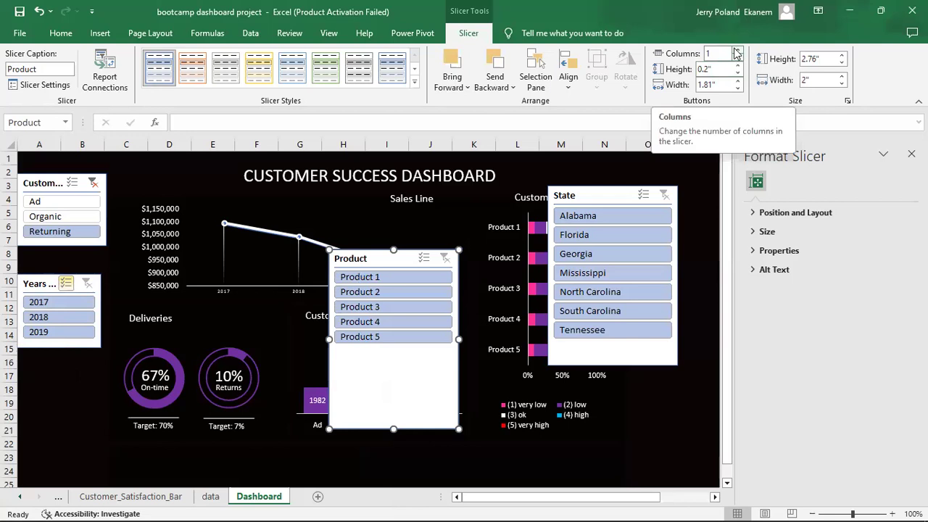
pyautogui.click(735, 53)
pyautogui.click(735, 53)
pyautogui.click(735, 52)
pyautogui.click(735, 52)
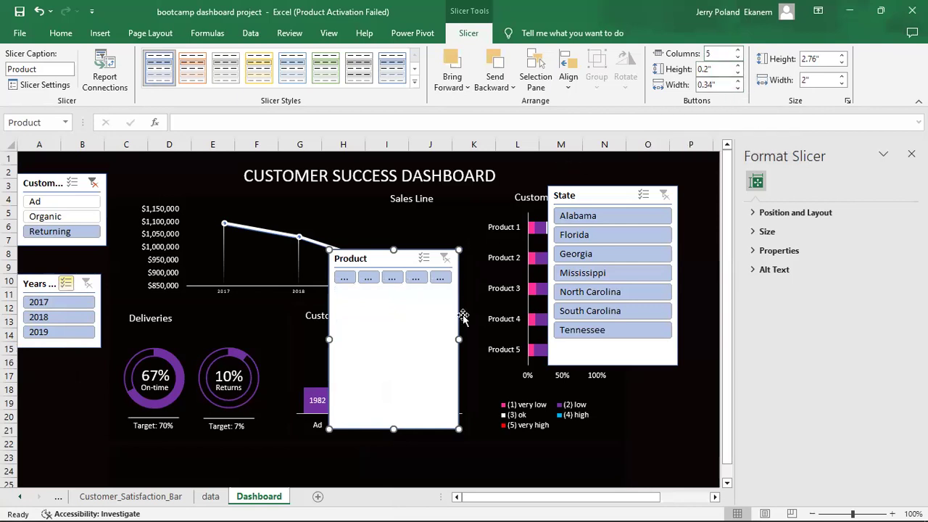
# Resize the Product slicer to one 6.34" by 0.64" row and place it below the charts.
pyautogui.moveTo(589, 327); pyautogui.dragTo(589, 328)
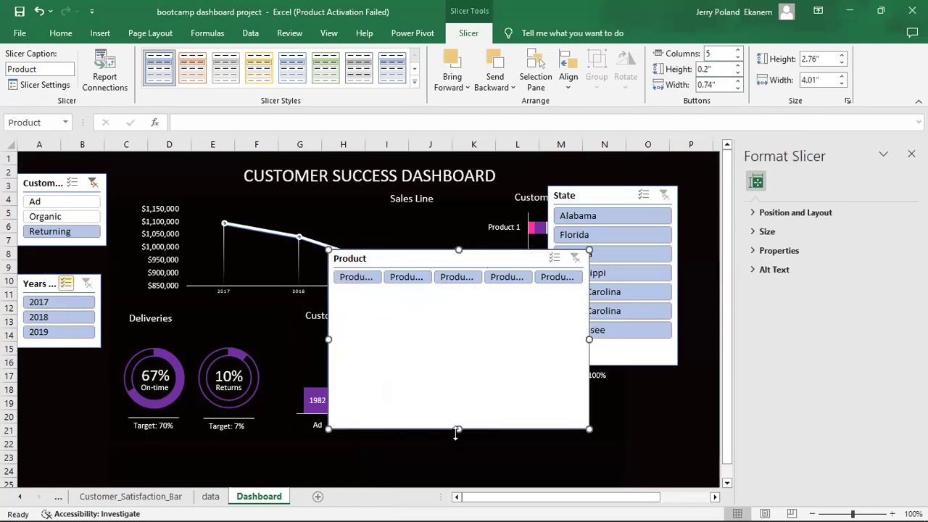
pyautogui.moveTo(458, 428); pyautogui.dragTo(445, 317)
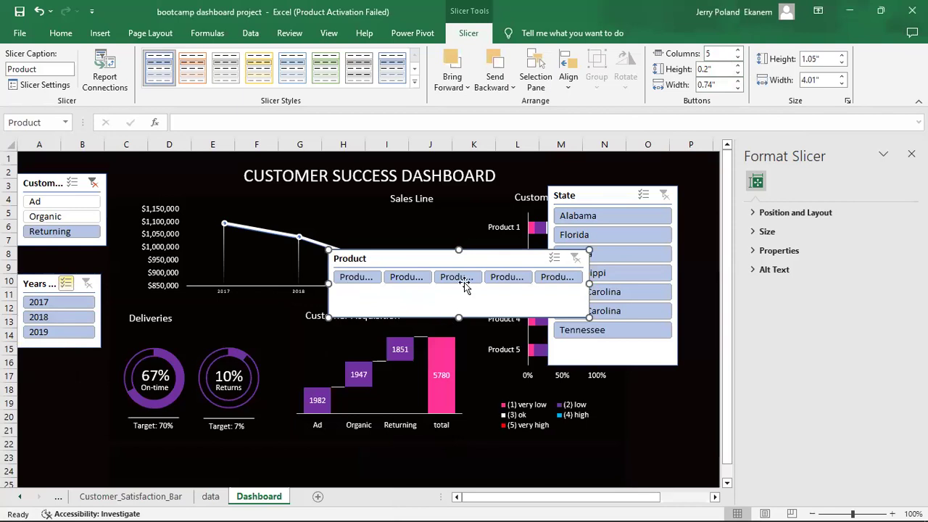
pyautogui.moveTo(482, 252); pyautogui.dragTo(381, 395)
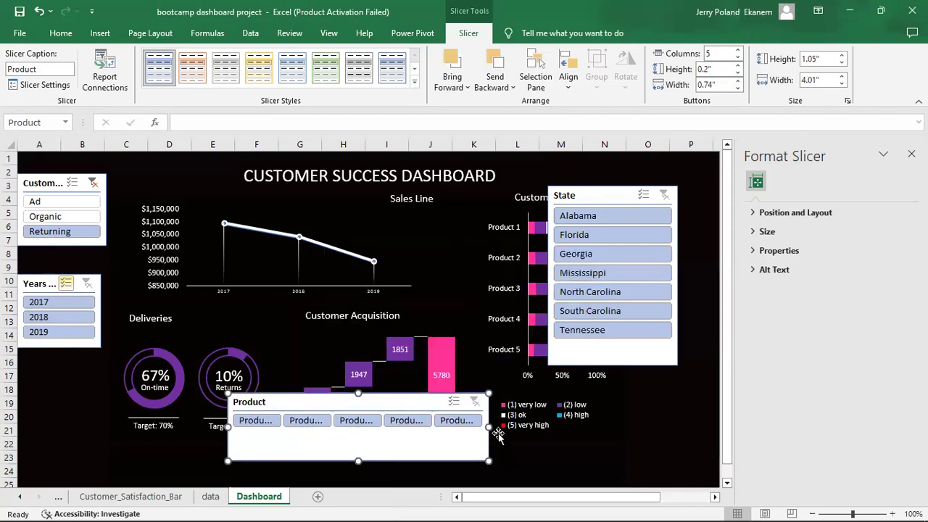
pyautogui.moveTo(488, 428); pyautogui.dragTo(578, 427)
pyautogui.moveTo(420, 399); pyautogui.dragTo(332, 432)
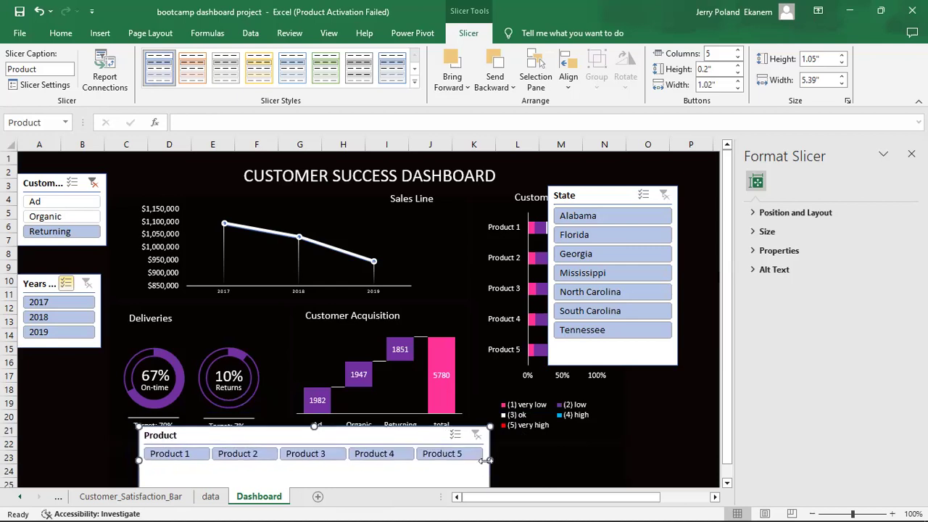
pyautogui.moveTo(489, 458); pyautogui.dragTo(552, 458)
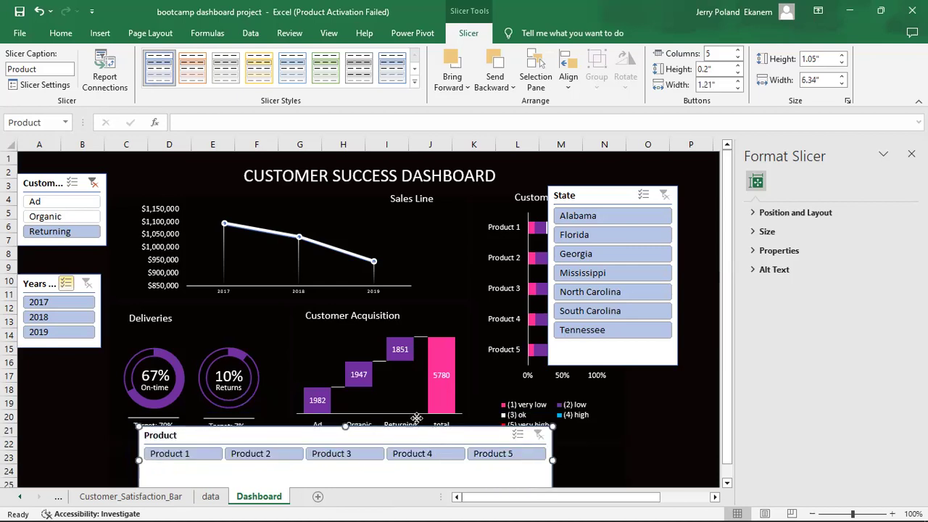
pyautogui.moveTo(417, 424); pyautogui.dragTo(409, 377)
pyautogui.moveTo(337, 444); pyautogui.dragTo(331, 424)
pyautogui.moveTo(384, 387); pyautogui.dragTo(383, 445)
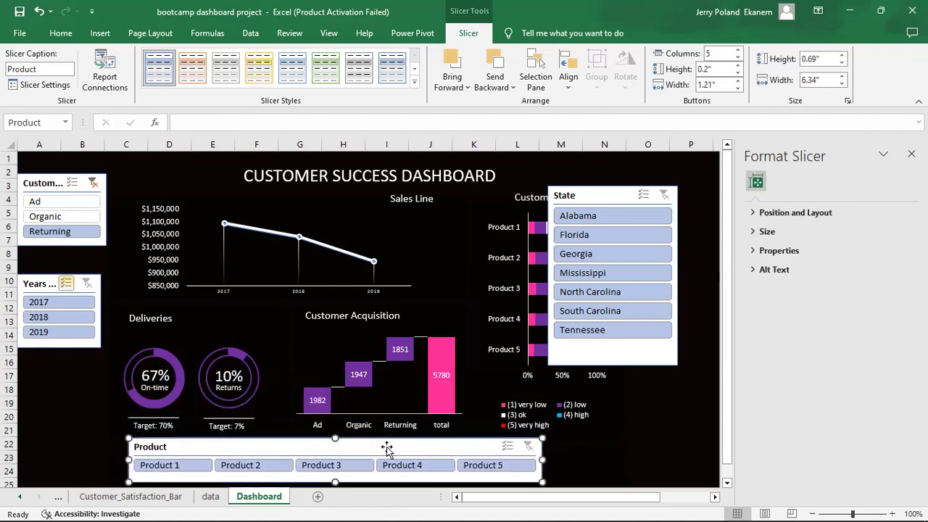
pyautogui.moveTo(335, 478)
pyautogui.mouseDown()
pyautogui.moveTo(335, 487)
pyautogui.moveTo(333, 464)
pyautogui.mouseUp()
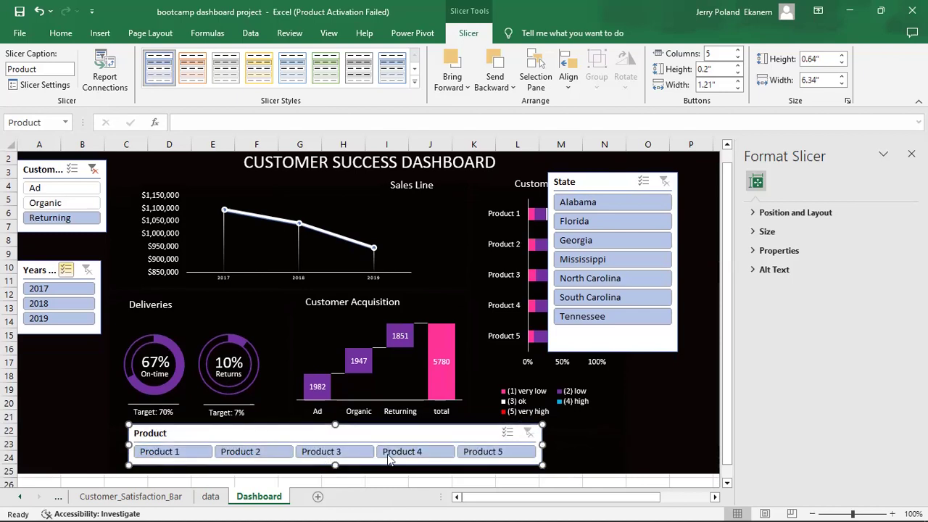
# Narrow the State slicer, set its buttons to 0.2" high, and shorten the box.
pyautogui.click(645, 441)
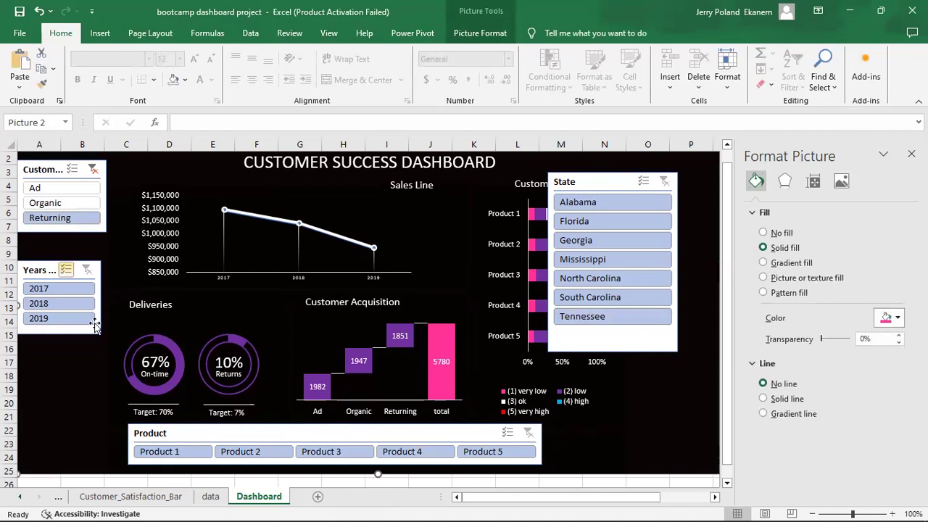
pyautogui.moveTo(605, 183); pyautogui.dragTo(632, 192)
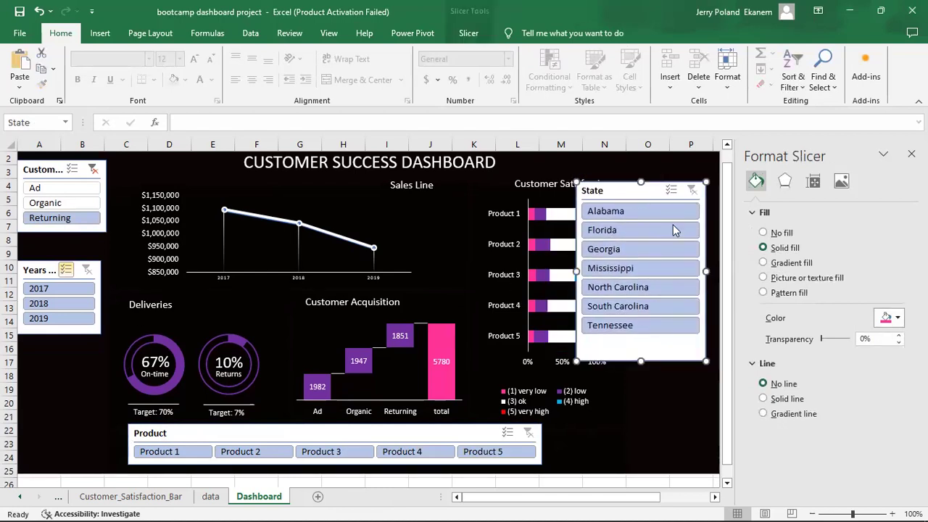
pyautogui.moveTo(705, 268); pyautogui.dragTo(666, 269)
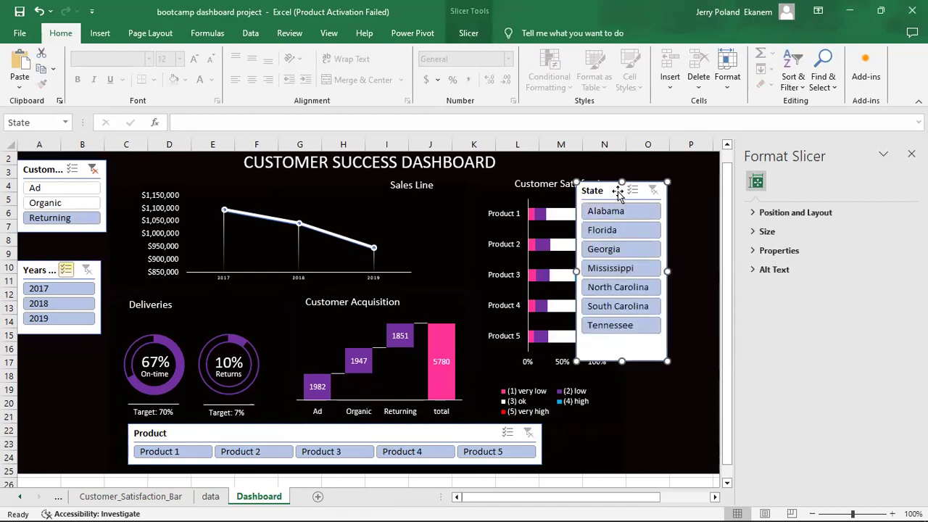
pyautogui.click(468, 33)
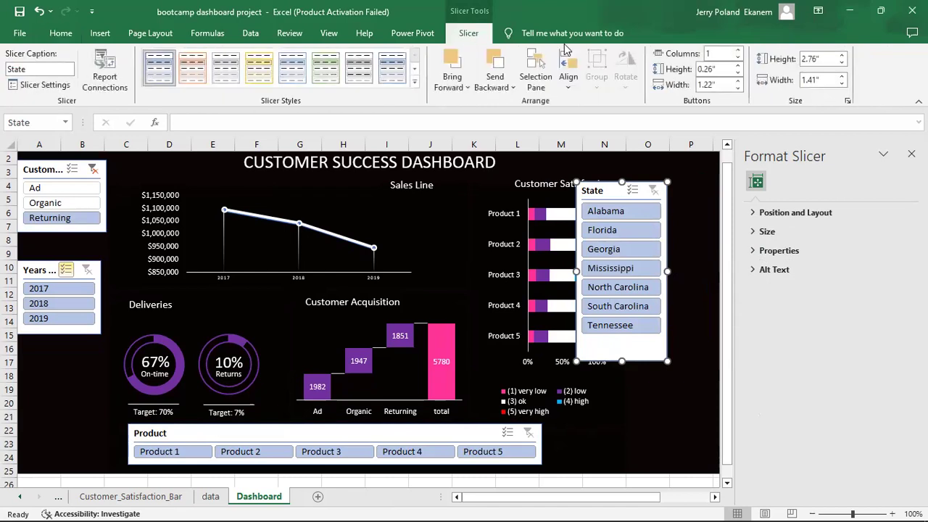
pyautogui.click(738, 65)
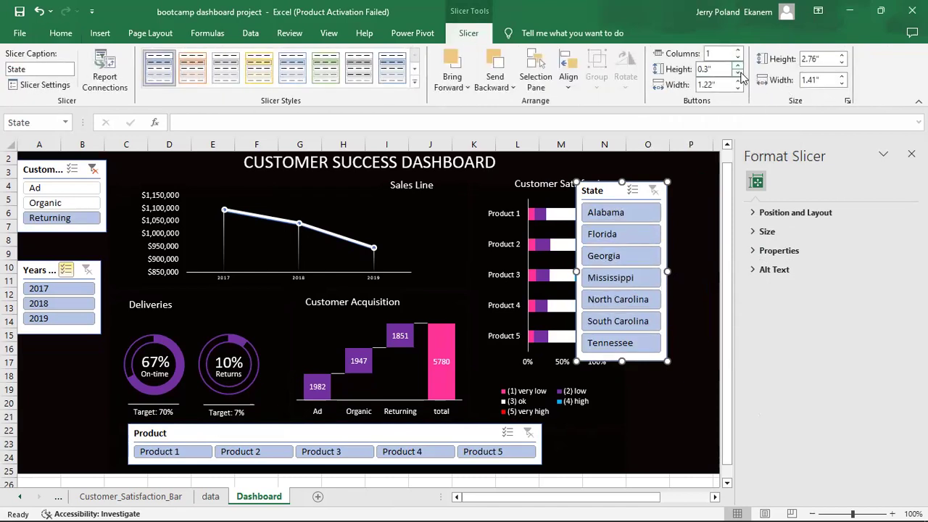
pyautogui.click(738, 73)
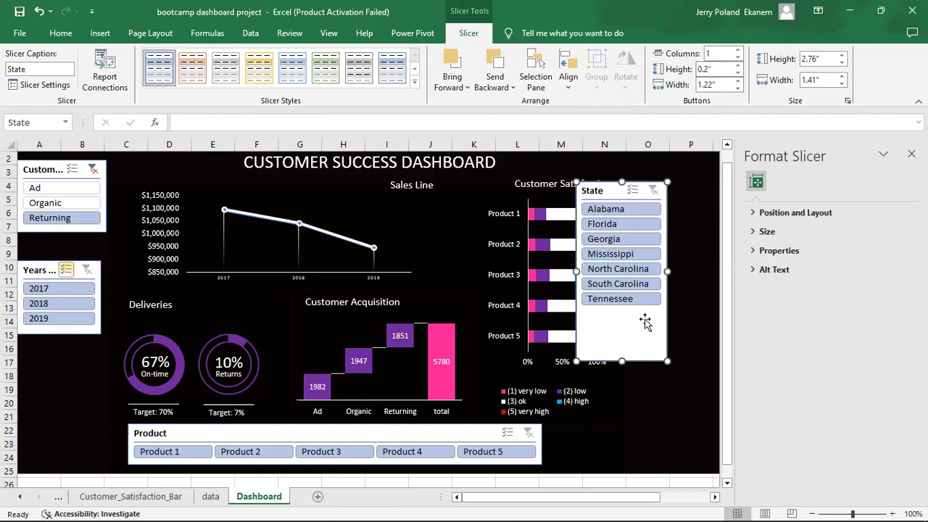
pyautogui.moveTo(621, 361); pyautogui.dragTo(621, 314)
# Place the State slicer beside Customer Satisfaction with the green Dark slicer style.
pyautogui.moveTo(617, 190); pyautogui.dragTo(649, 195)
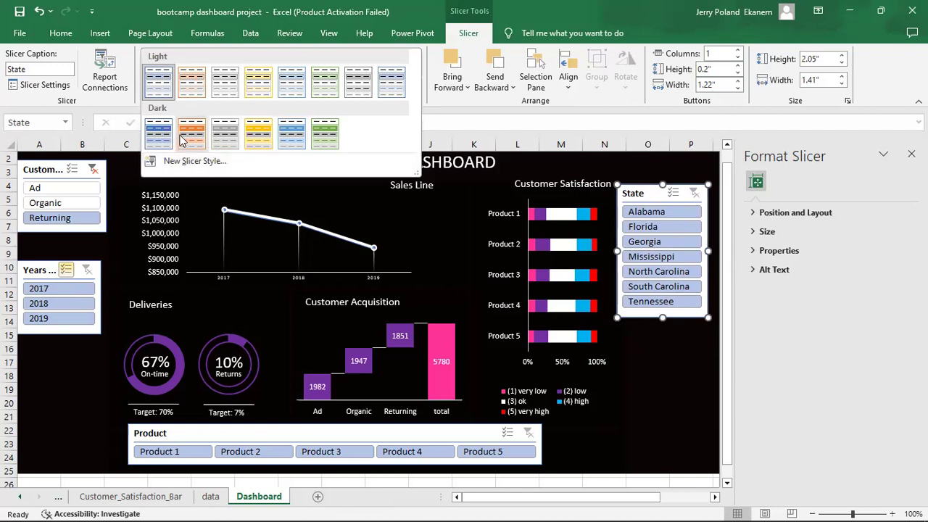
pyautogui.click(325, 136)
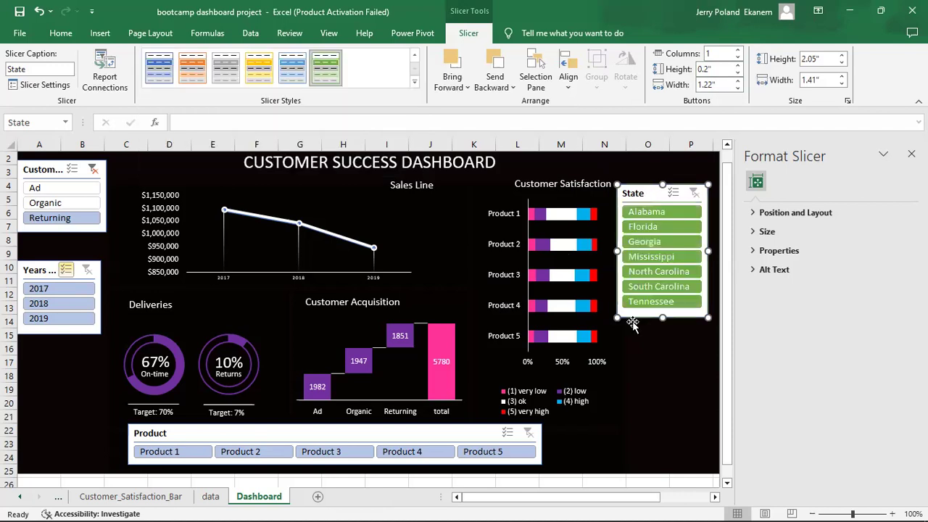
pyautogui.click(666, 366)
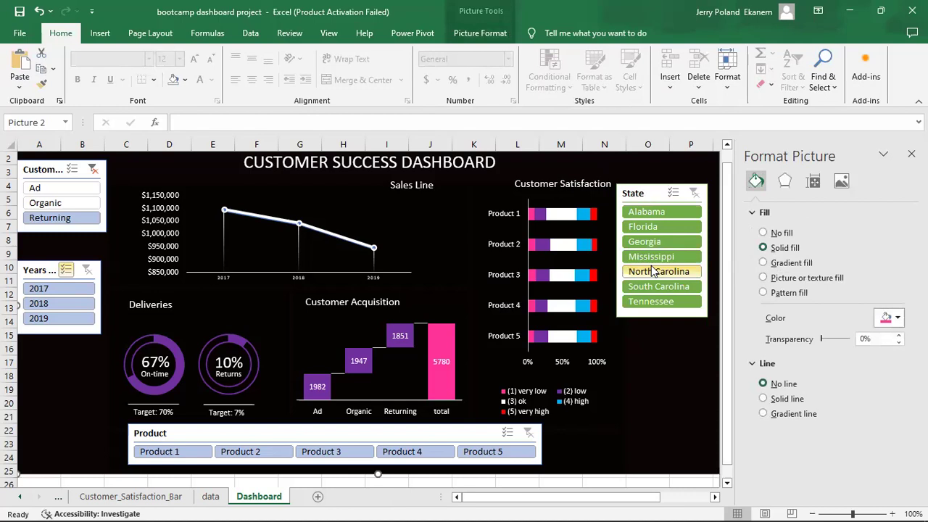
pyautogui.moveTo(654, 188); pyautogui.dragTo(660, 183)
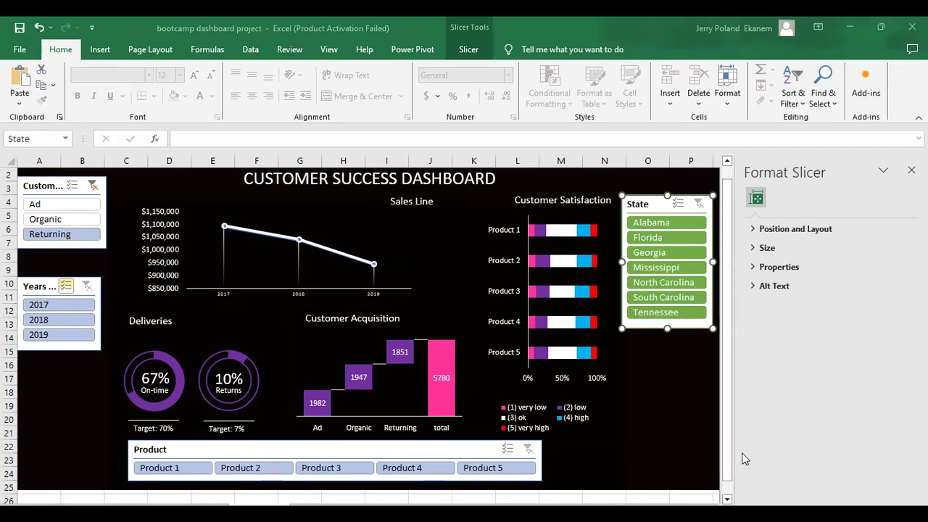
# Paste a copy of the State slicer onto the dashboard as a reference.
pyautogui.click(702, 420)
pyautogui.hotkey('ctrl', 'v')
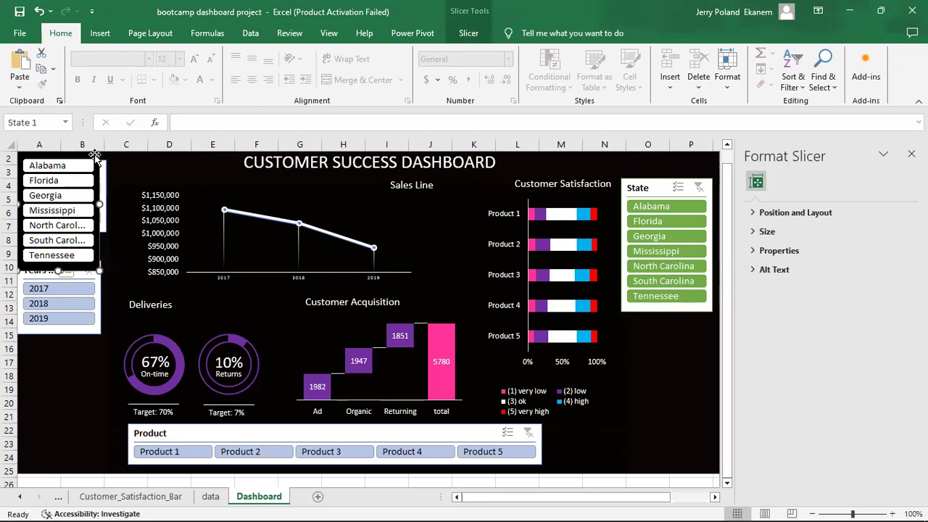
pyautogui.moveTo(92, 158); pyautogui.dragTo(703, 365)
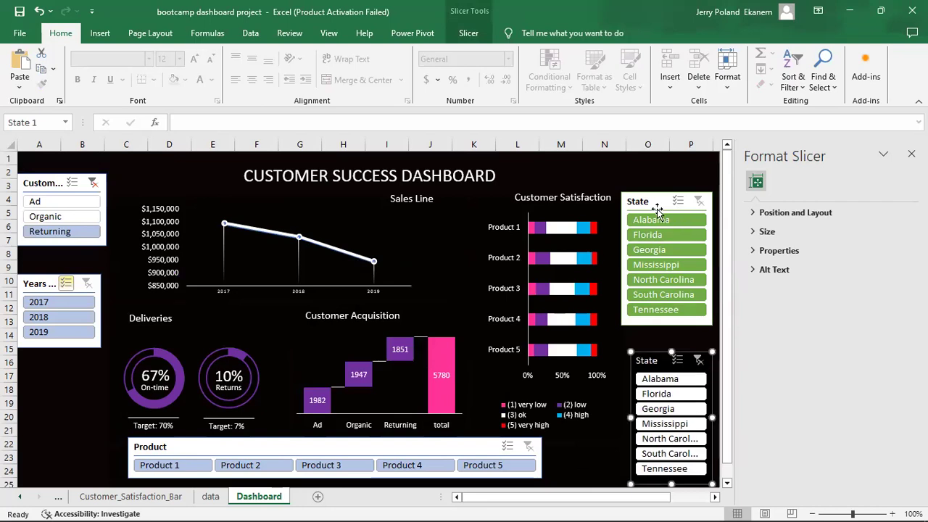
# Apply the custom white-button style to the original State slicer and delete the duplicate.
pyautogui.click(661, 182)
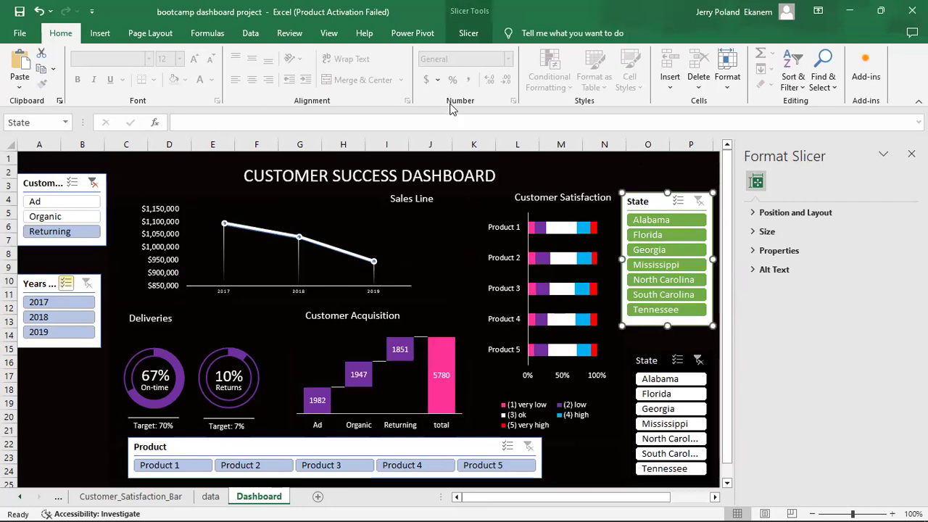
pyautogui.click(469, 34)
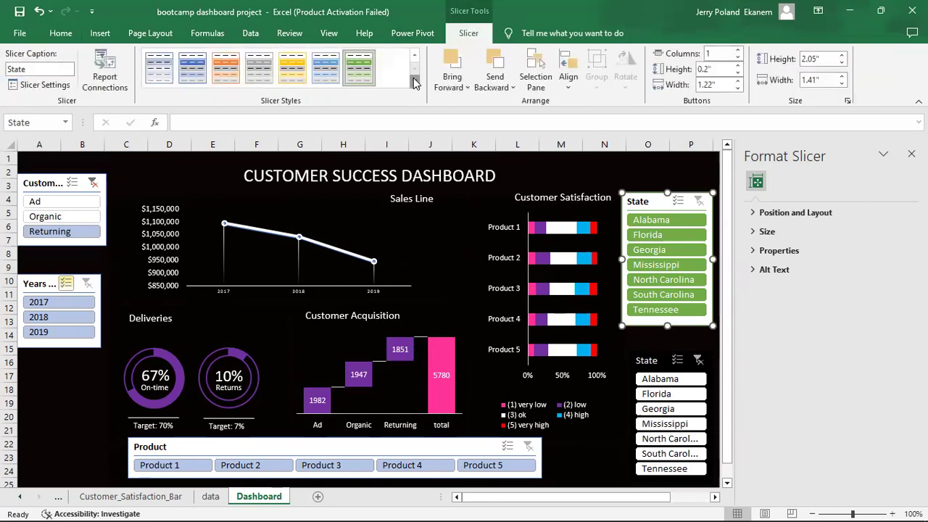
pyautogui.click(415, 81)
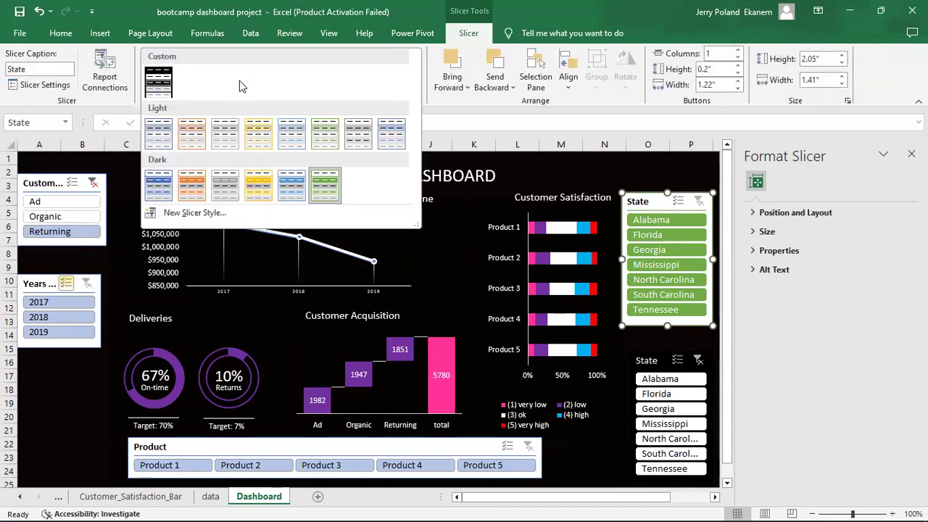
pyautogui.click(159, 81)
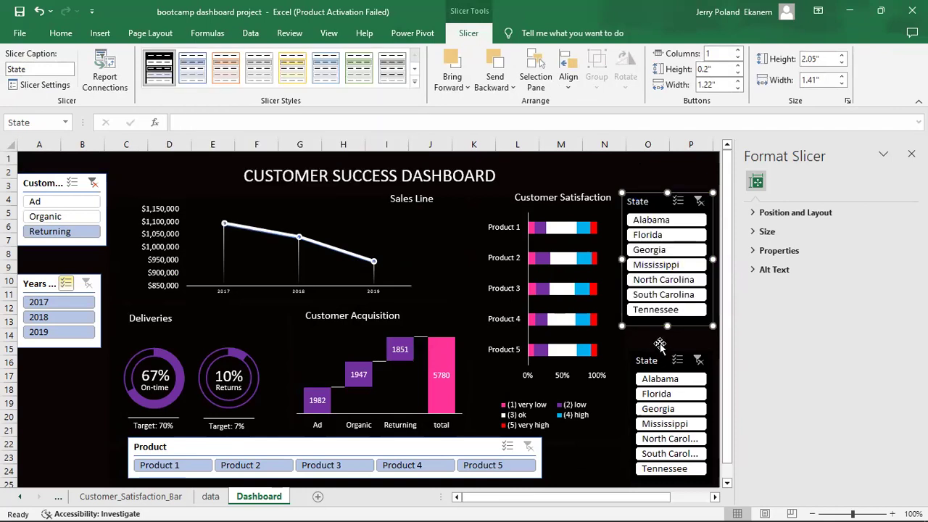
pyautogui.click(659, 344)
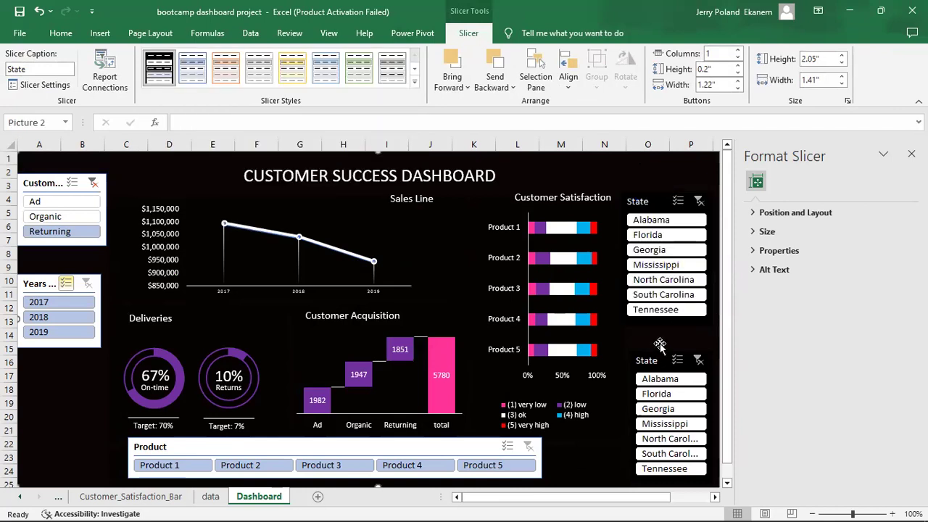
pyautogui.click(634, 370)
pyautogui.press('Delete')
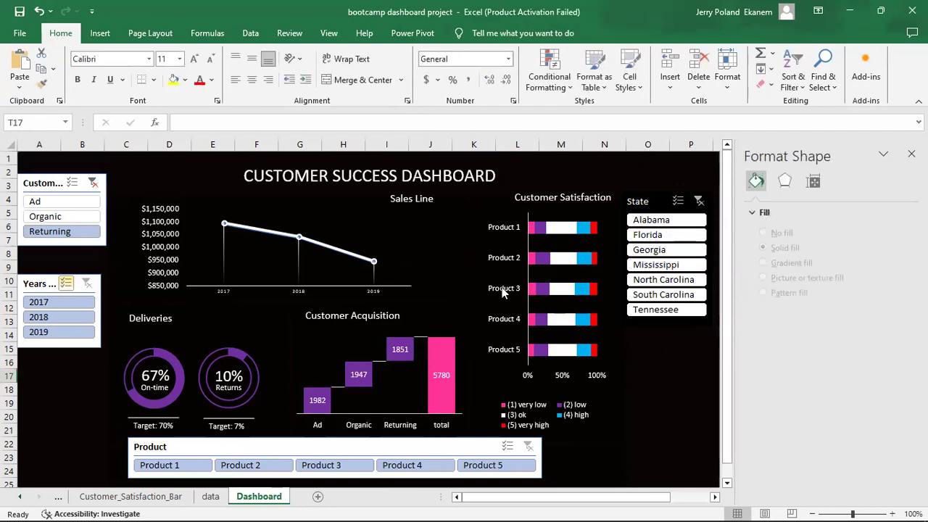
# Apply the first slicer style to the Product, Customer Acquisition and Years slicers.
pyautogui.click(270, 447)
pyautogui.click(463, 37)
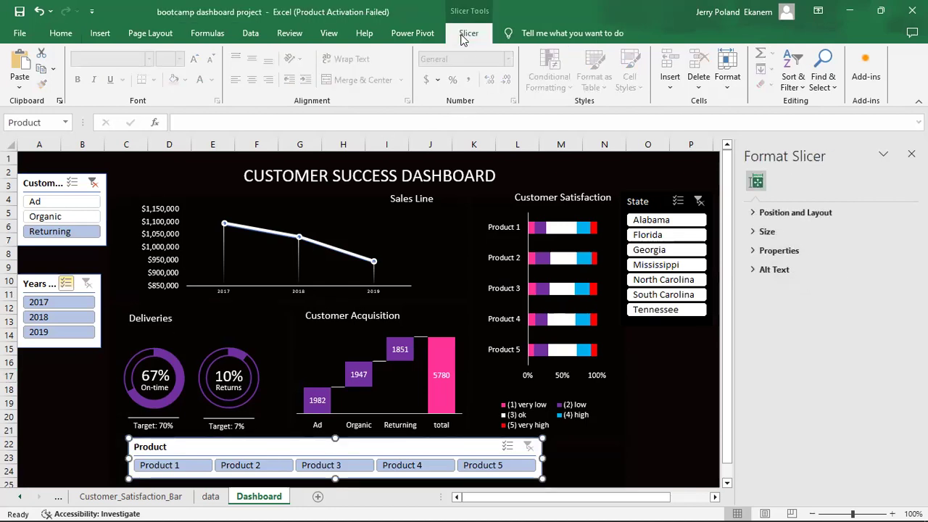
pyautogui.click(160, 69)
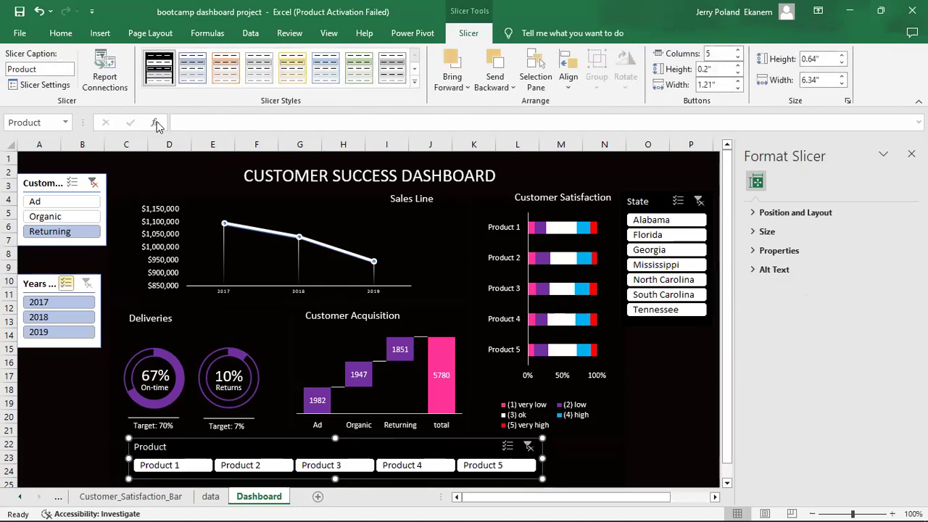
pyautogui.click(101, 194)
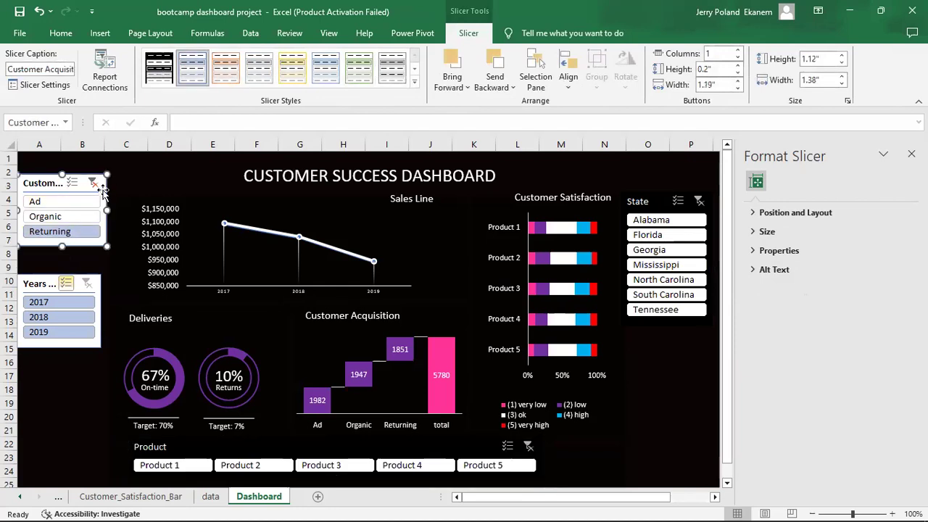
pyautogui.click(165, 70)
pyautogui.click(98, 306)
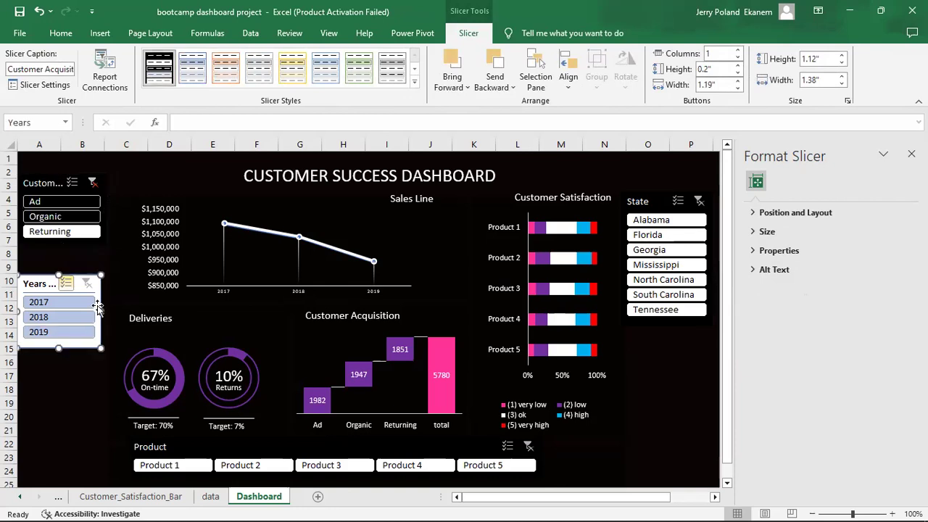
pyautogui.click(158, 68)
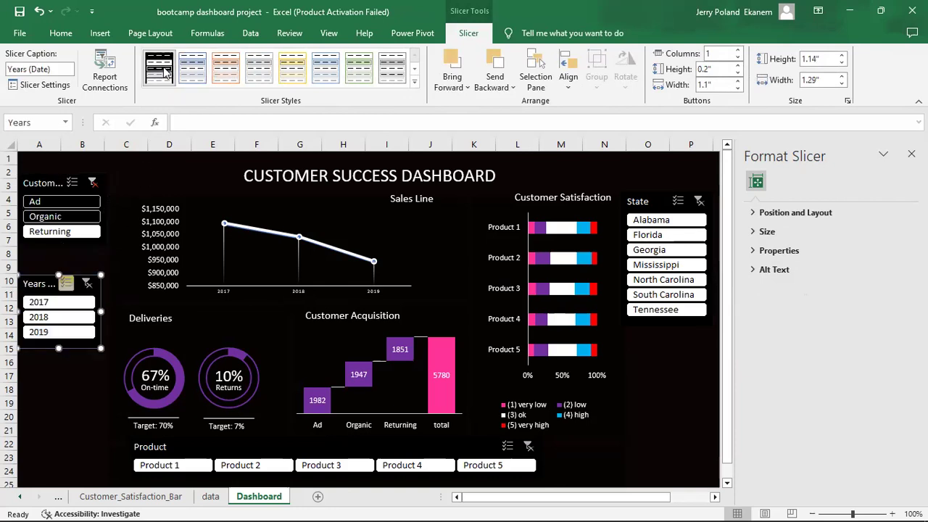
pyautogui.click(72, 433)
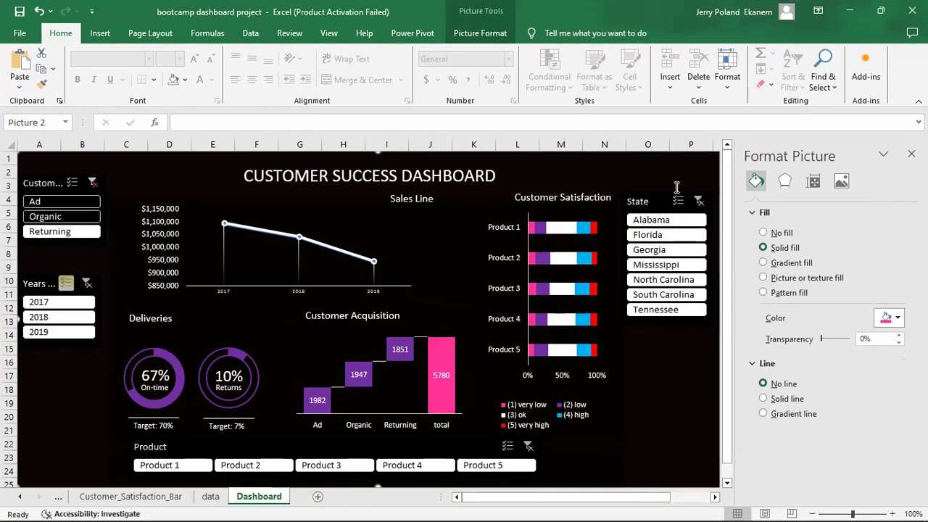
# Move the State slicer under Years at the left edge and nudge both up.
pyautogui.moveTo(648, 196); pyautogui.dragTo(45, 354)
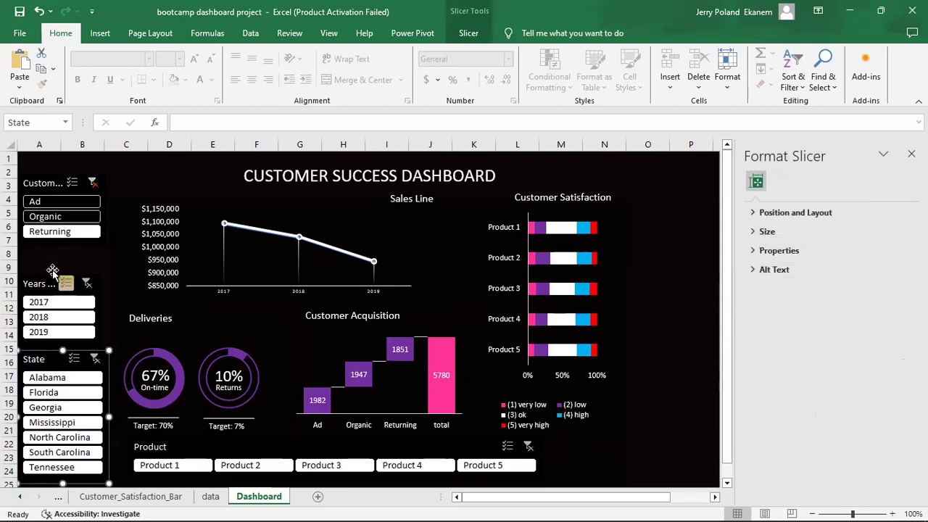
pyautogui.click(52, 271)
pyautogui.click(45, 276)
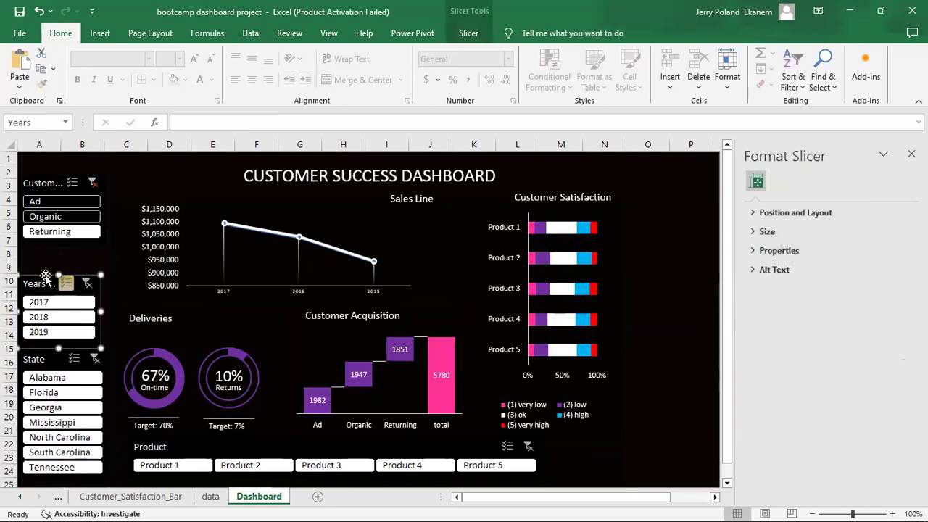
pyautogui.moveTo(41, 277); pyautogui.dragTo(43, 259)
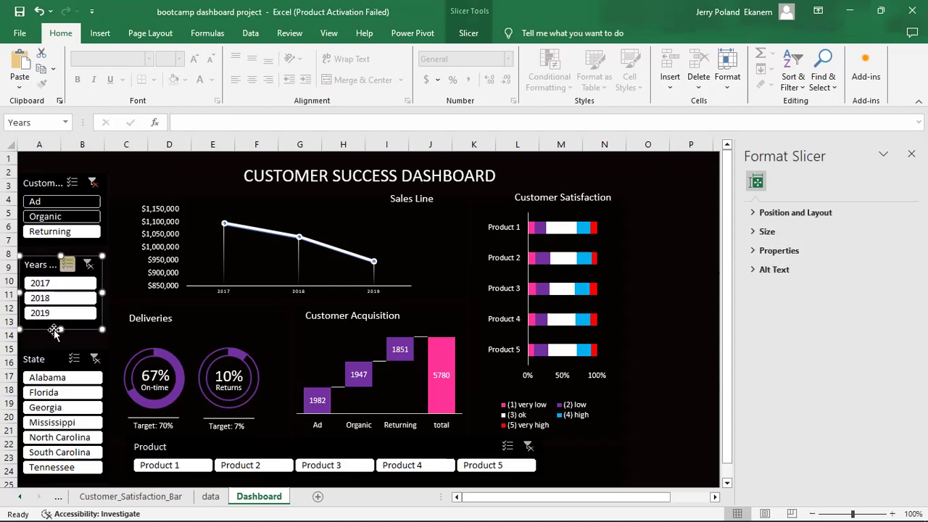
pyautogui.click(51, 349)
pyautogui.moveTo(51, 348); pyautogui.dragTo(50, 337)
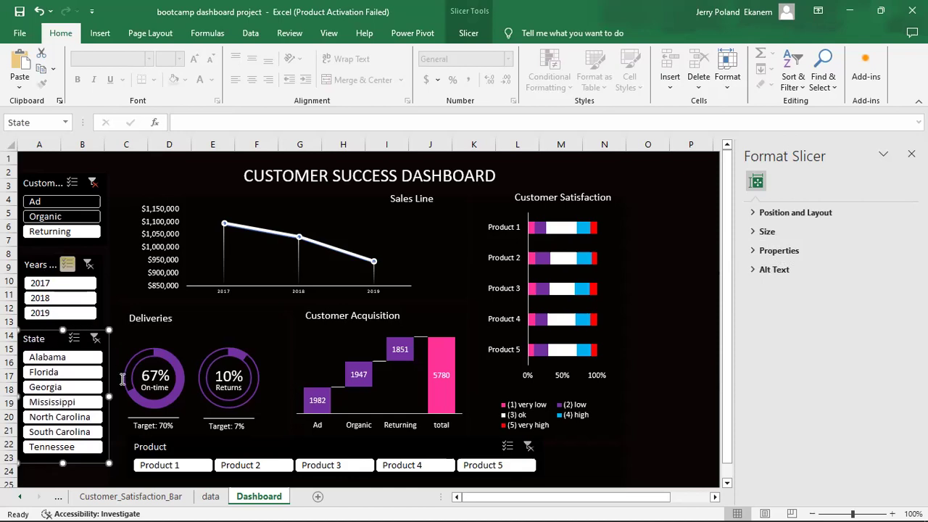
# Narrow the State slicer slightly and clear the Customer Acquisition slicer's filter.
pyautogui.moveTo(108, 396); pyautogui.dragTo(105, 396)
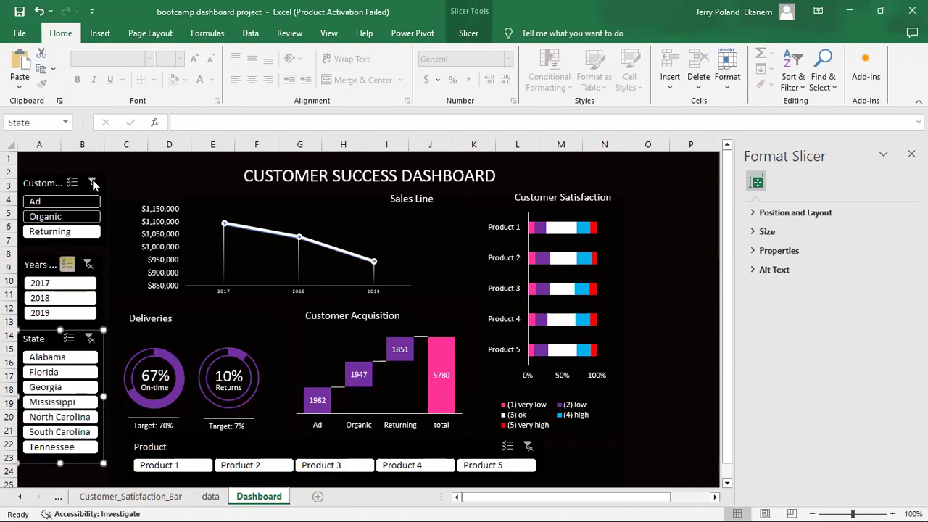
pyautogui.click(92, 183)
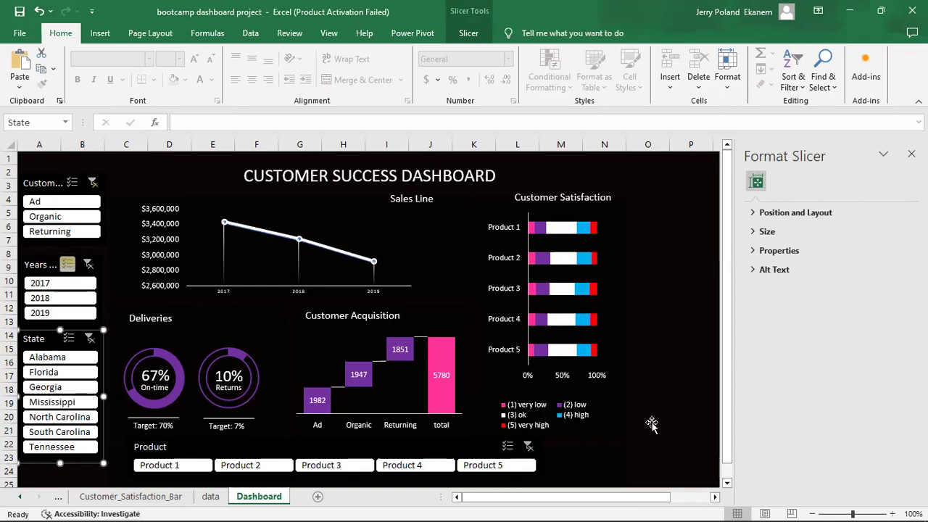
pyautogui.click(674, 418)
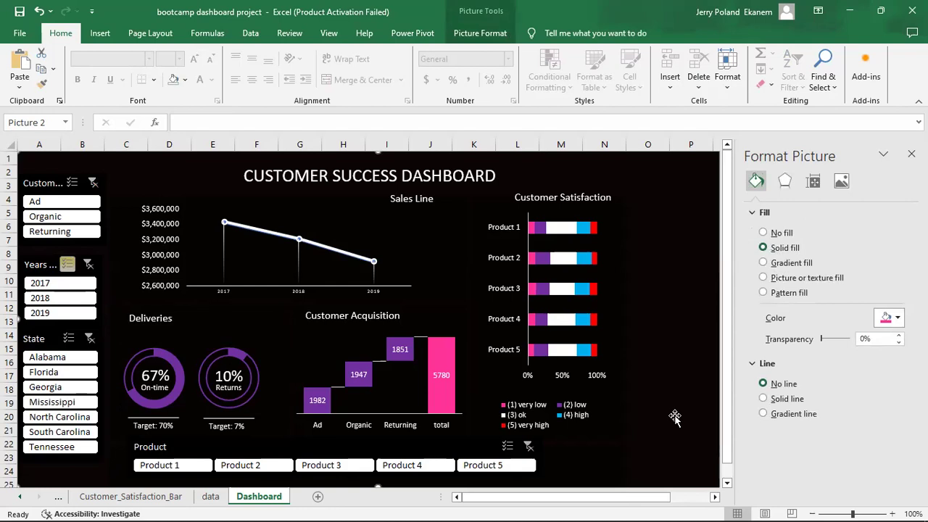
# Toggle the Ad filter on and off, leaving all acquisition types shown.
pyautogui.click(32, 202)
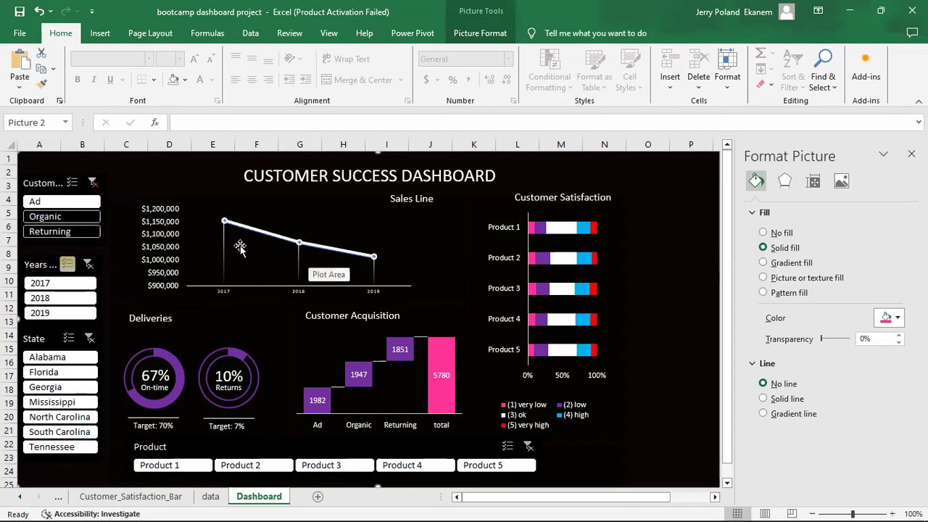
pyautogui.click(67, 216)
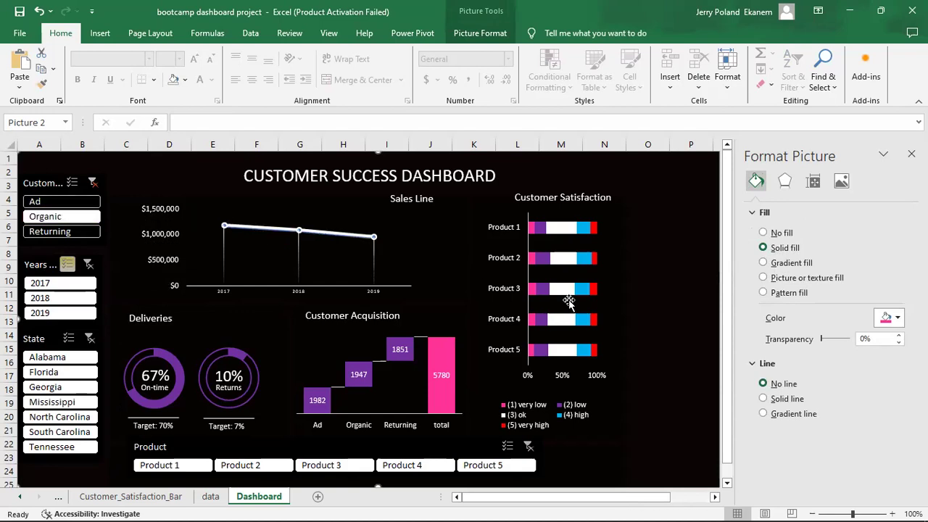
pyautogui.click(61, 204)
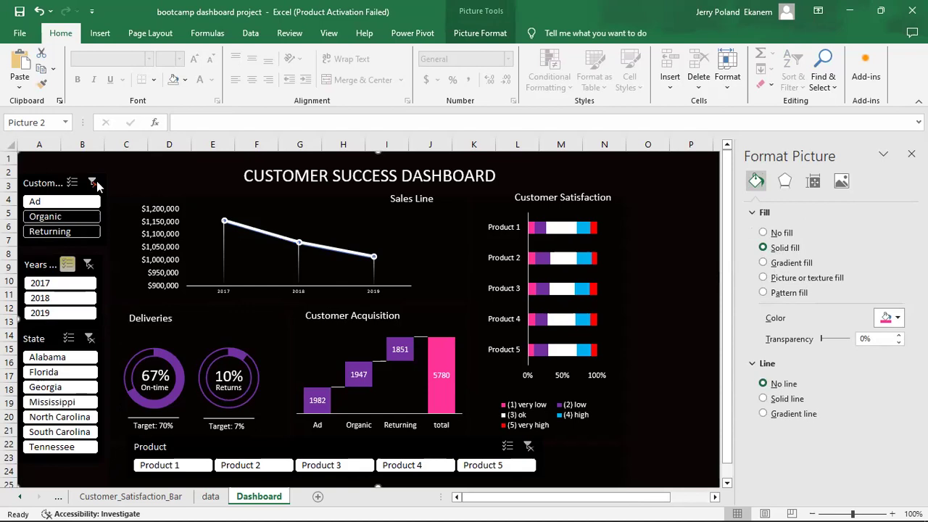
pyautogui.click(74, 202)
pyautogui.click(75, 203)
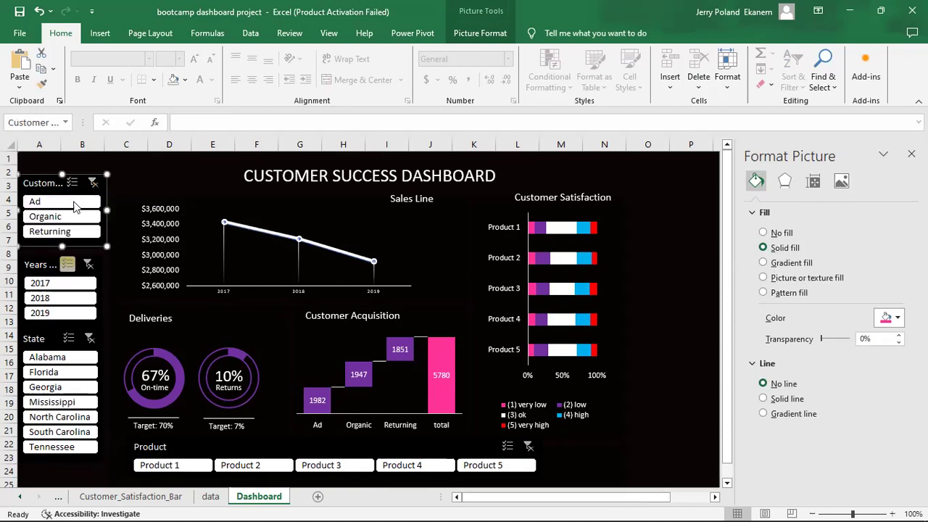
# Connect the Customer slicer to Customer_Acquisition_Chart, Customer_Satisfaction_Bar, Delivery_Performance_Chart and Return_Rate_Chart.
pyautogui.rightClick(73, 203)
pyautogui.click(158, 368)
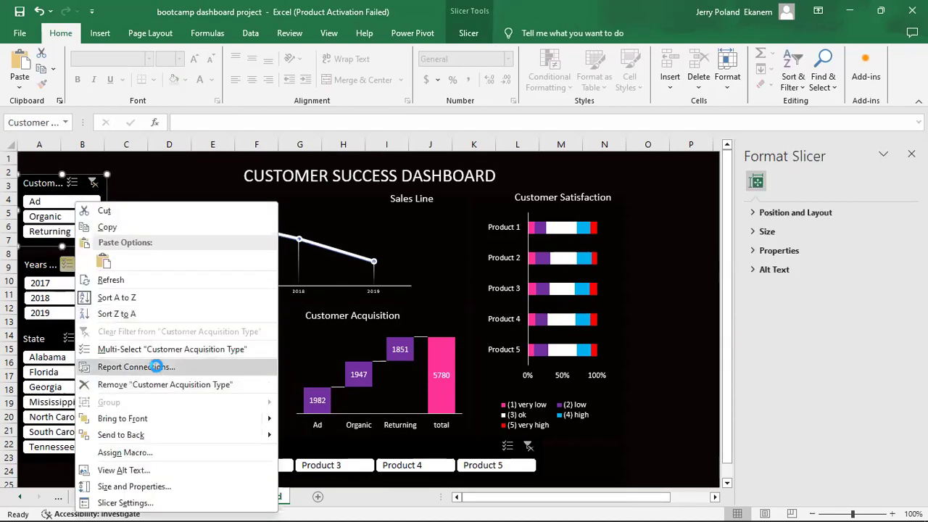
pyautogui.moveTo(268, 375)
pyautogui.mouseDown()
pyautogui.moveTo(269, 406)
pyautogui.moveTo(268, 371)
pyautogui.mouseUp()
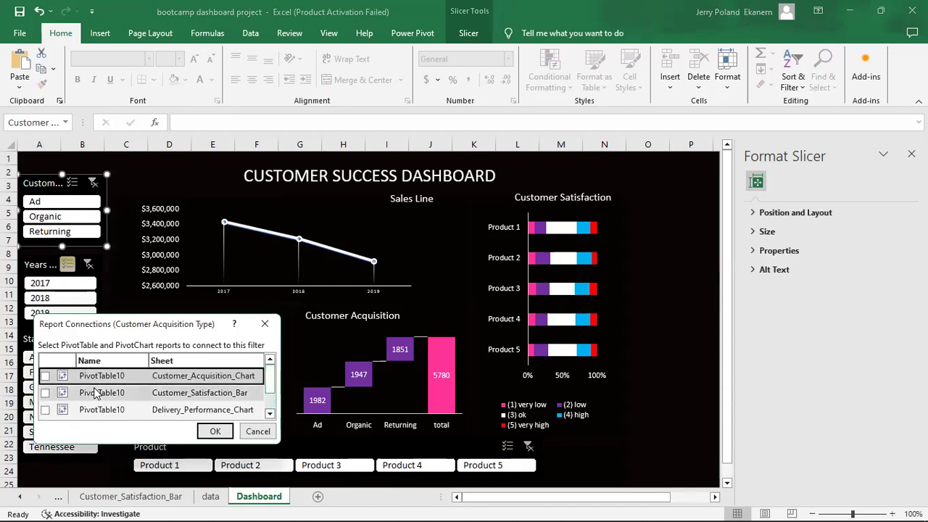
pyautogui.click(44, 376)
pyautogui.click(45, 392)
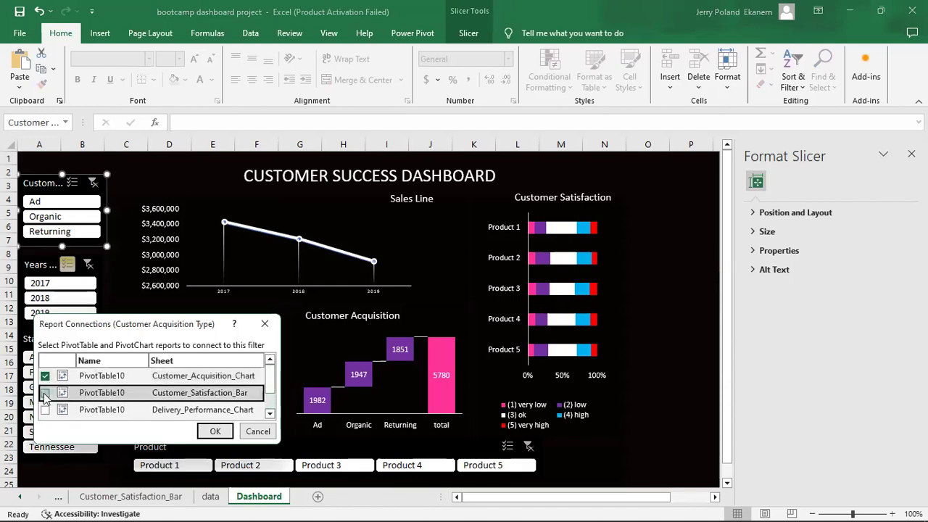
pyautogui.click(45, 411)
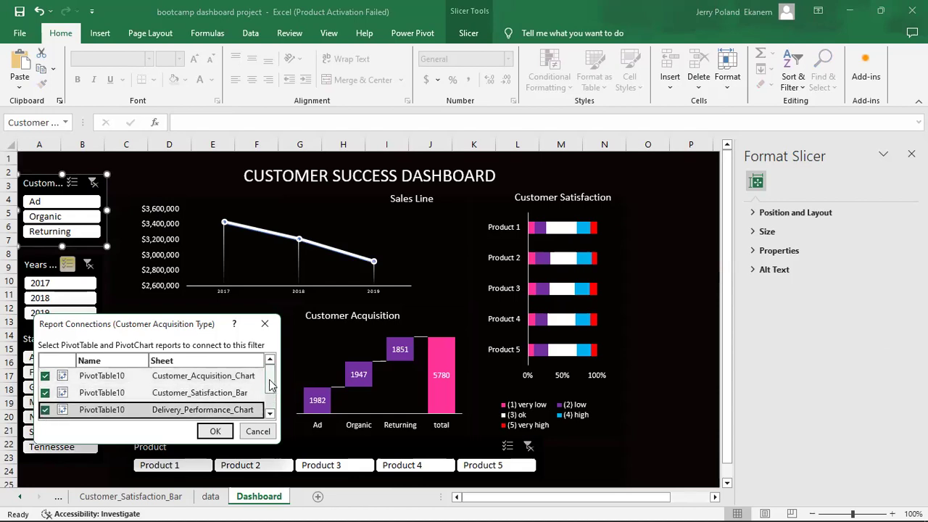
pyautogui.moveTo(269, 380); pyautogui.dragTo(273, 407)
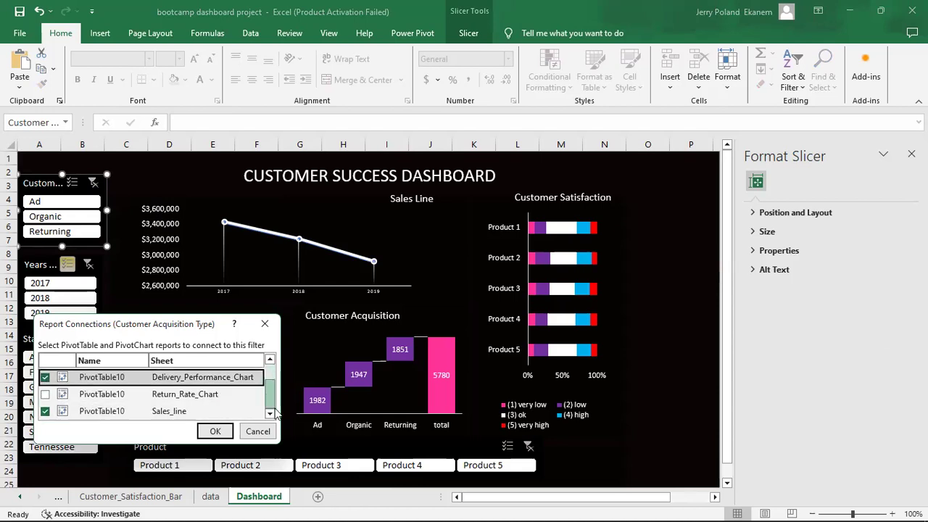
pyautogui.click(44, 394)
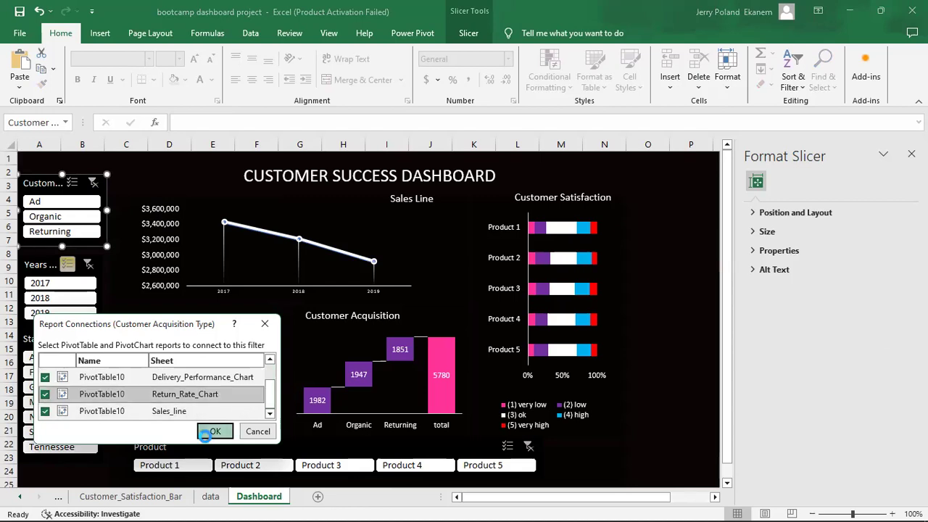
pyautogui.click(214, 431)
# Filter by Organic, then Ad, then Returning customers, and deselect 2017 in the Years slicer.
pyautogui.click(58, 216)
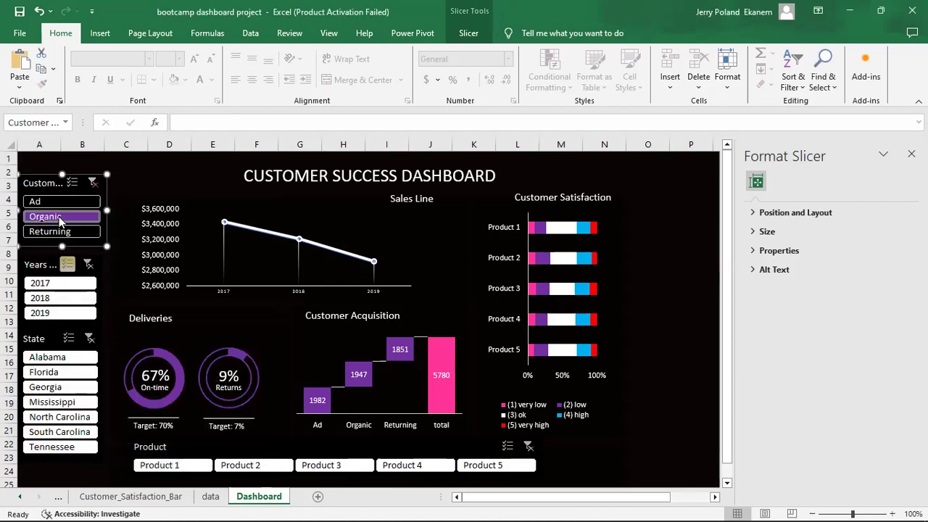
pyautogui.click(71, 206)
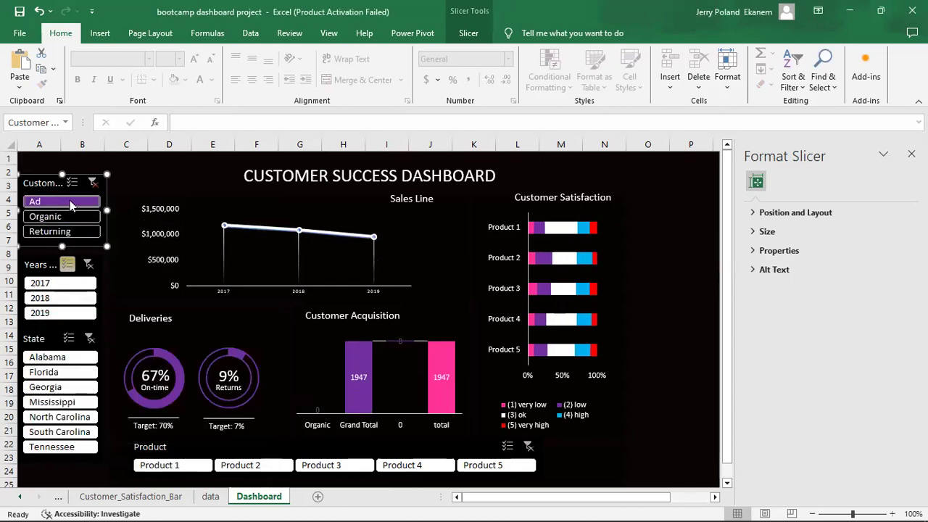
pyautogui.click(72, 230)
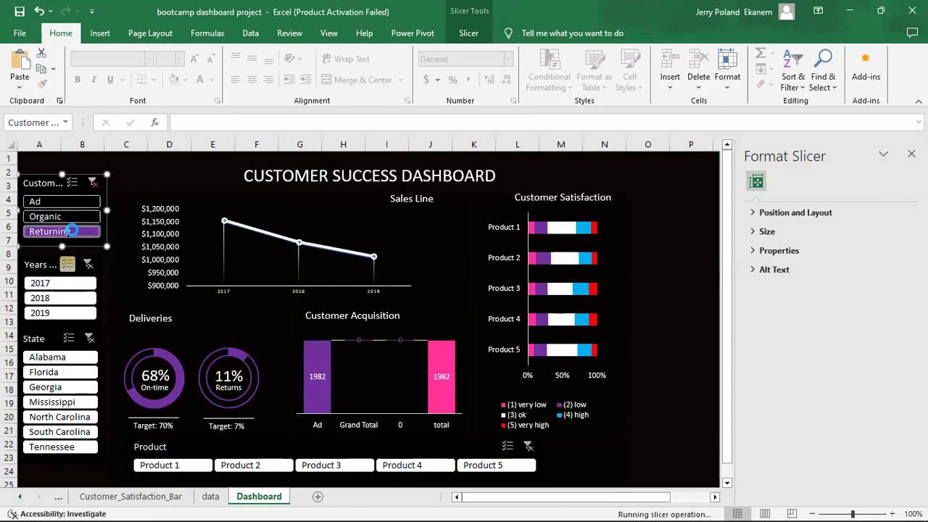
pyautogui.click(71, 284)
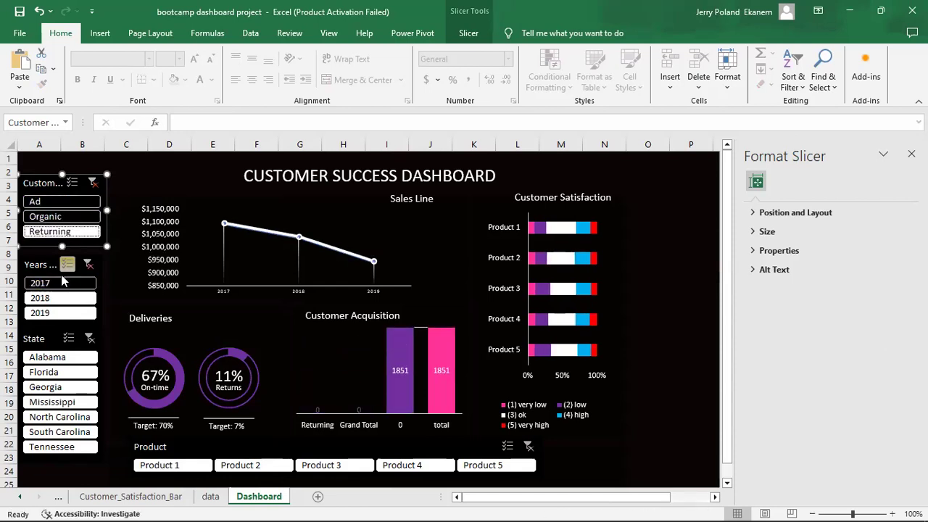
pyautogui.click(47, 266)
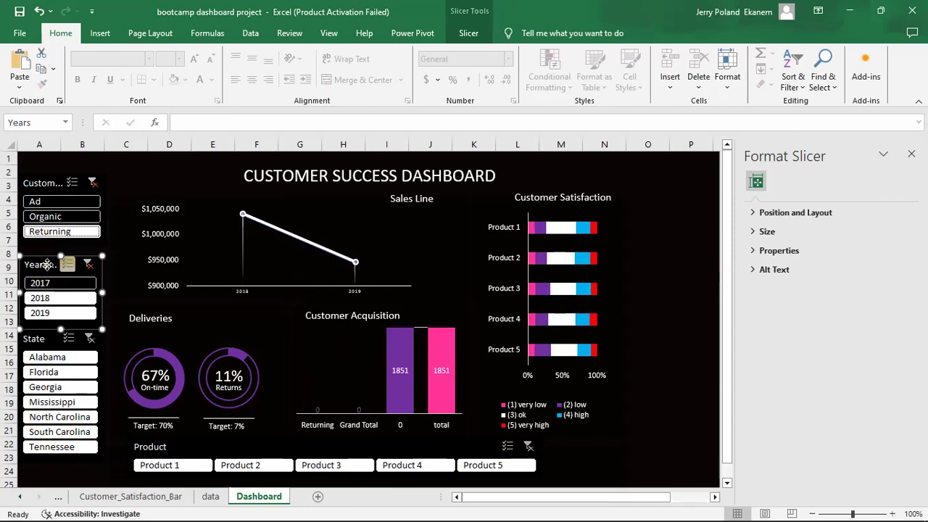
# Connect the Years slicer to the acquisition, satisfaction, delivery and return-rate PivotTables.
pyautogui.rightClick(47, 266)
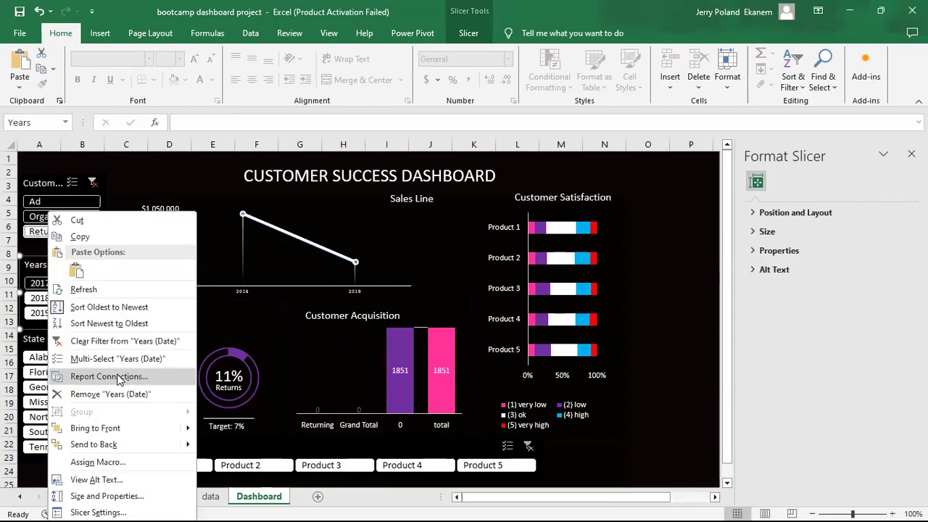
pyautogui.click(109, 376)
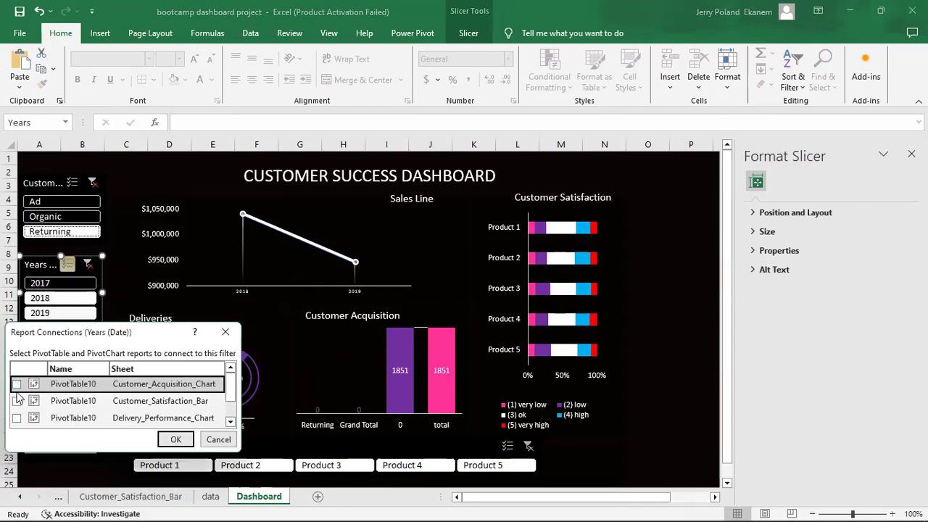
pyautogui.click(16, 392)
pyautogui.click(16, 401)
pyautogui.click(17, 417)
pyautogui.click(17, 418)
pyautogui.moveTo(230, 388); pyautogui.dragTo(229, 411)
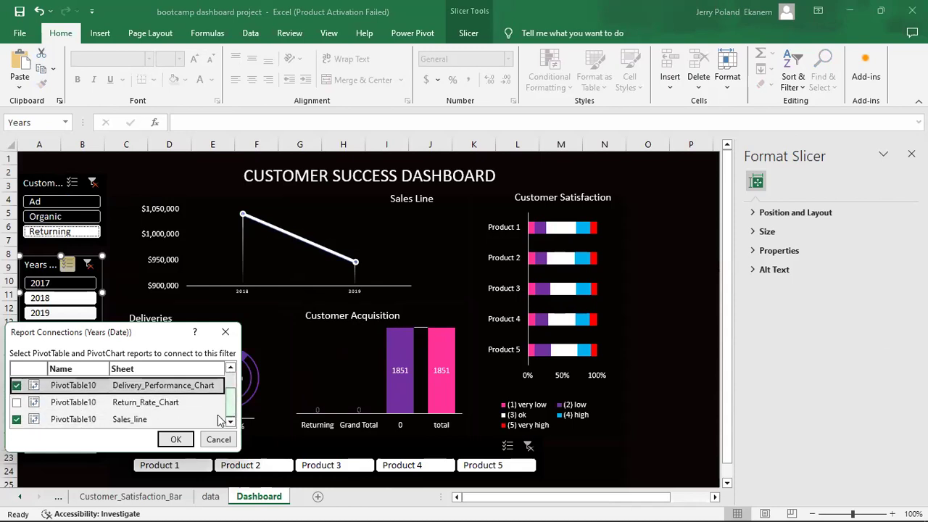
pyautogui.click(17, 402)
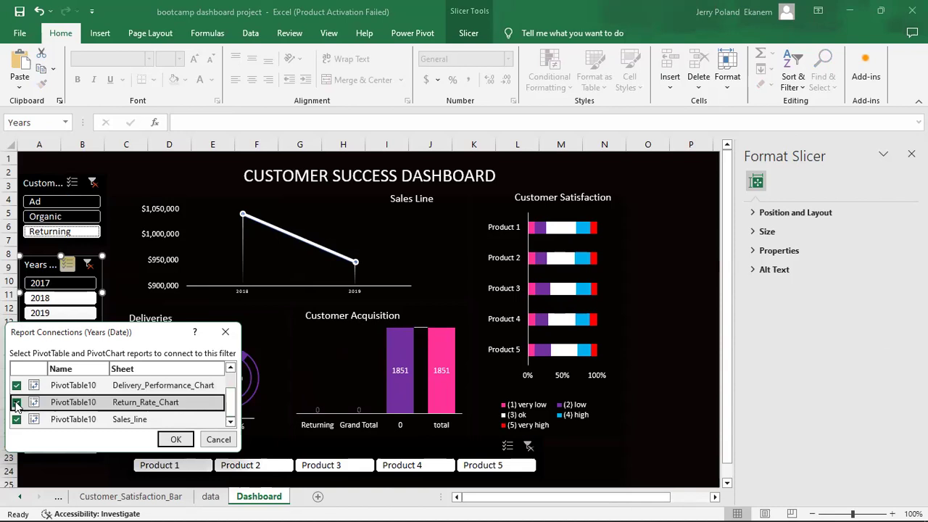
pyautogui.click(174, 438)
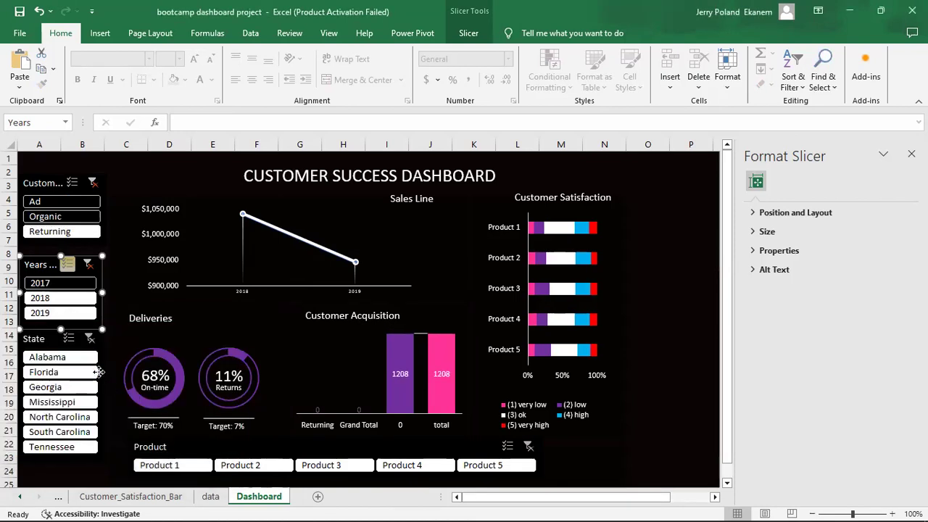
# Connect the State slicer to the same four dashboard PivotTables.
pyautogui.click(99, 371)
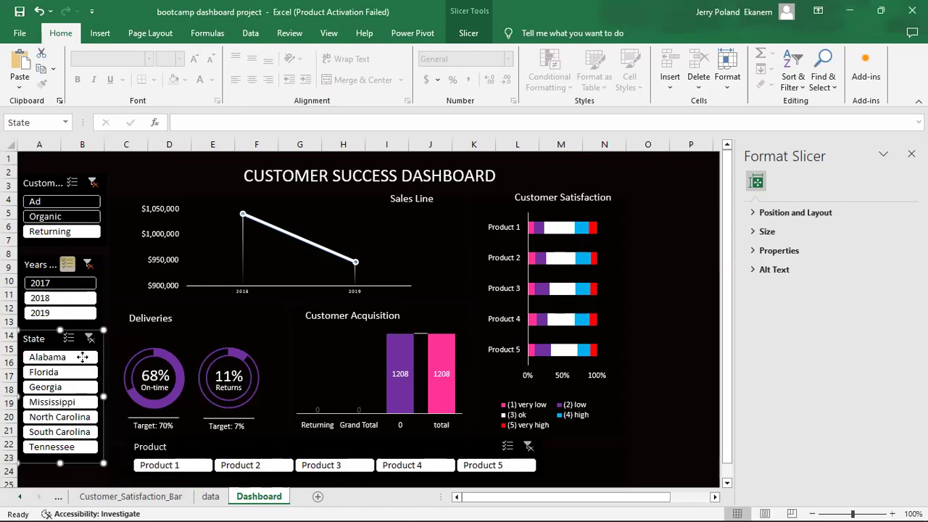
pyautogui.rightClick(83, 360)
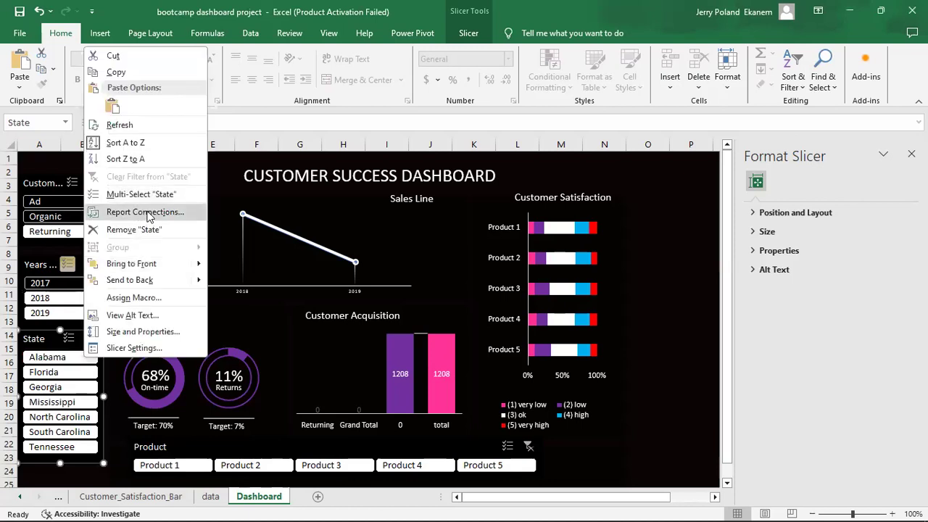
pyautogui.click(147, 211)
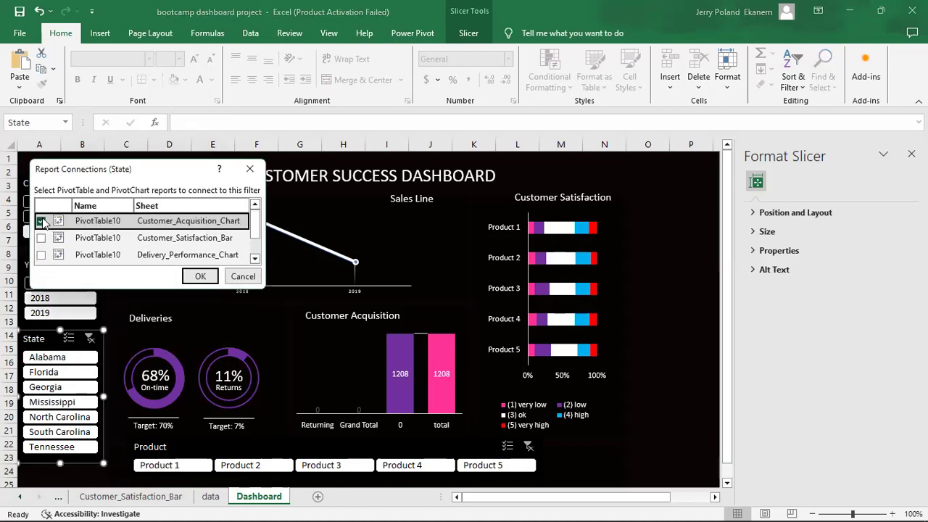
pyautogui.click(42, 238)
pyautogui.click(44, 256)
pyautogui.click(42, 255)
pyautogui.scroll(-1, 45, 253)
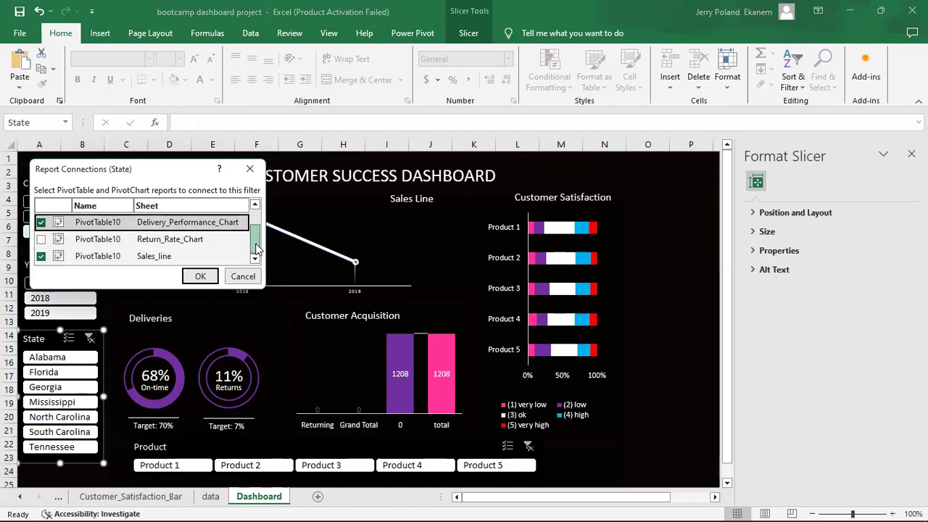
pyautogui.click(42, 239)
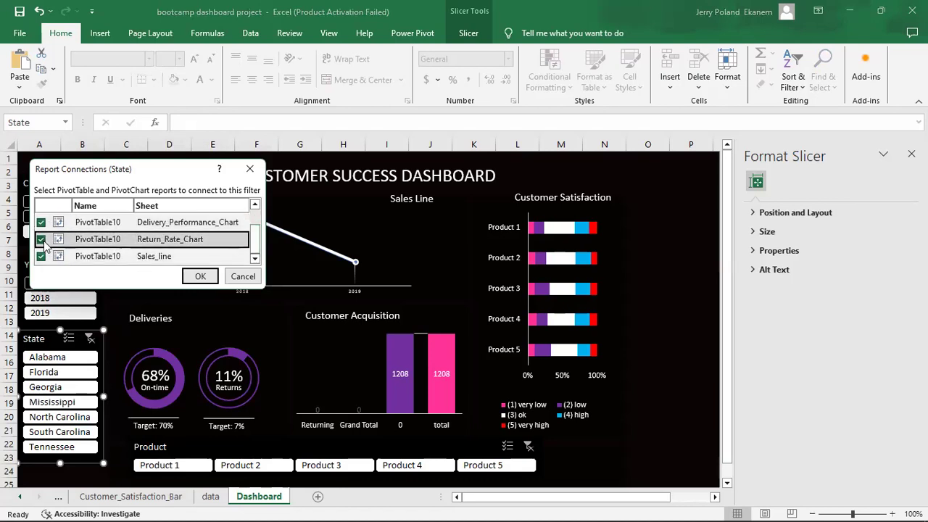
pyautogui.click(205, 277)
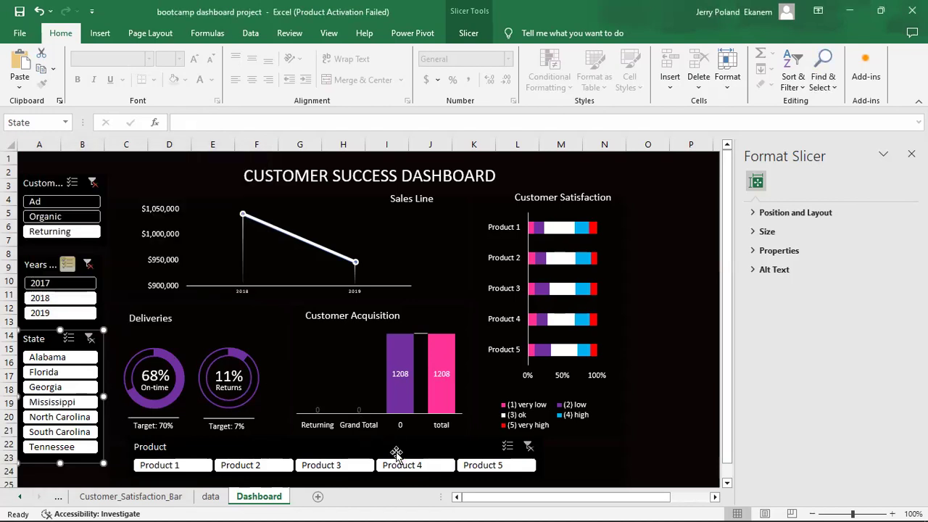
# Connect the Product slicer to all four dashboard charts, then filter the dashboard to 2018.
pyautogui.click(396, 451)
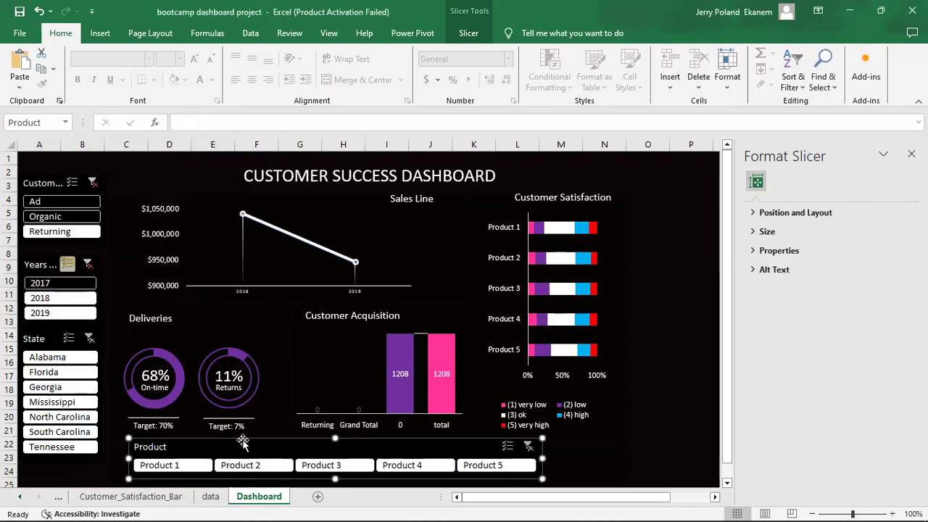
pyautogui.rightClick(272, 446)
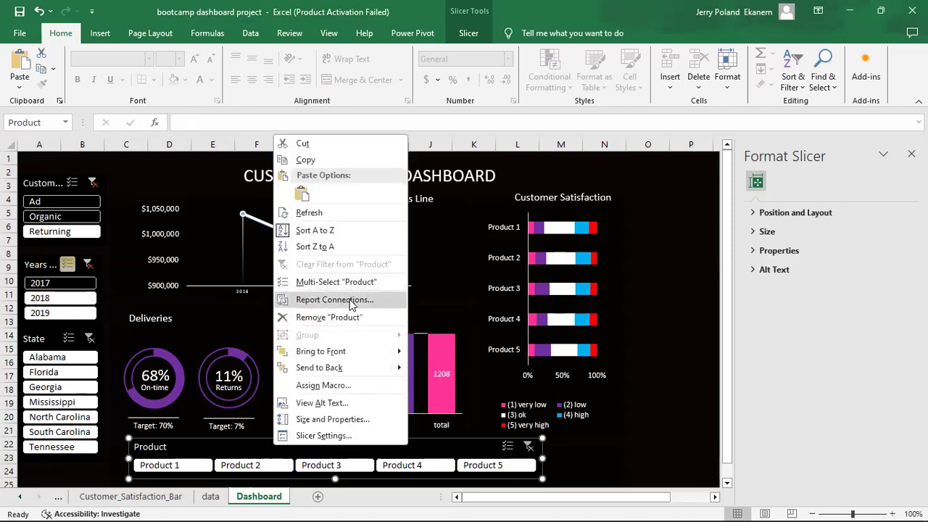
pyautogui.click(299, 304)
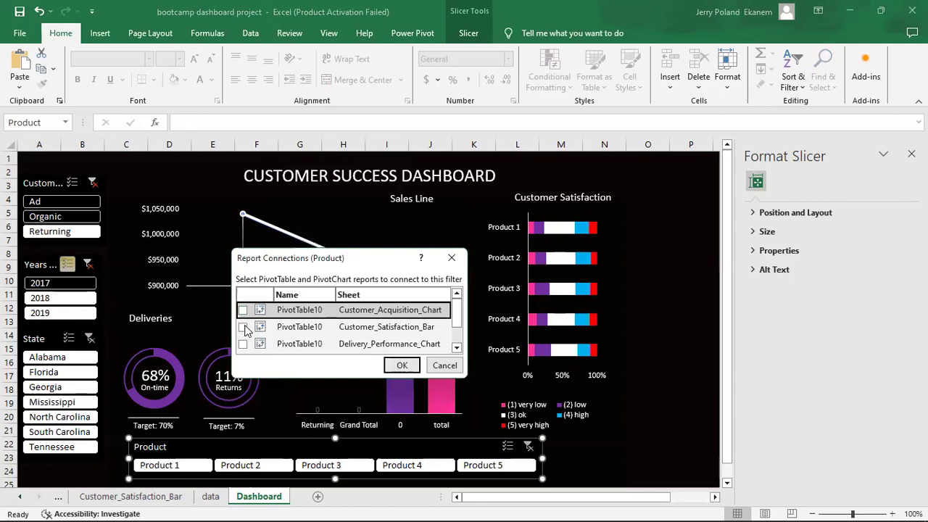
pyautogui.click(243, 327)
pyautogui.click(242, 310)
pyautogui.click(243, 344)
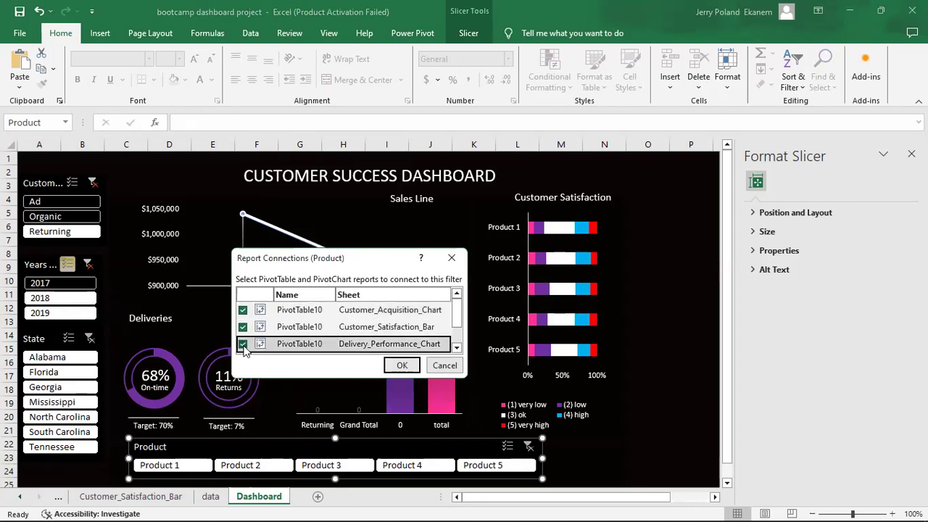
pyautogui.click(457, 350)
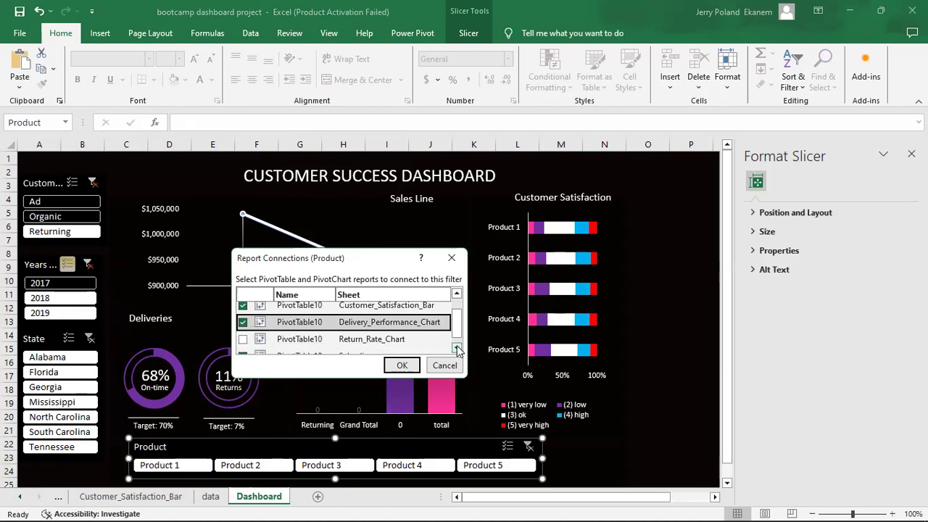
pyautogui.click(242, 339)
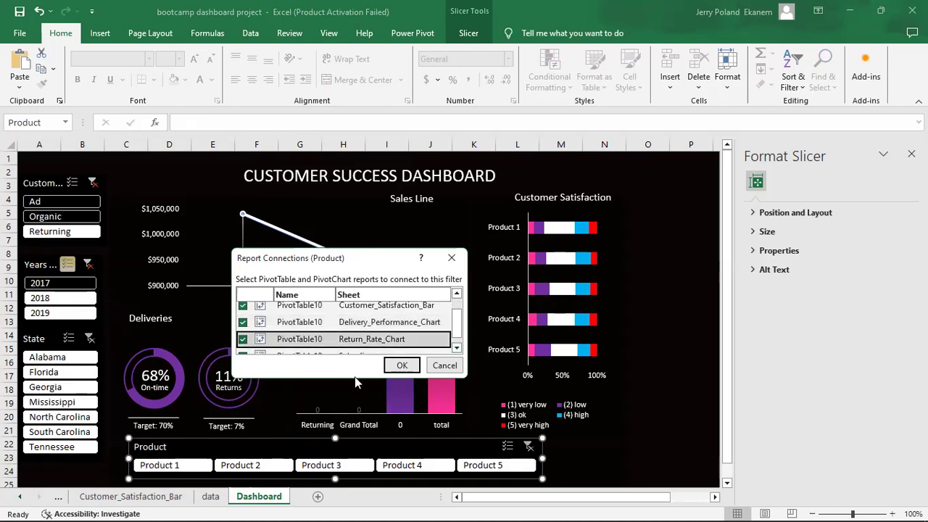
pyautogui.click(402, 365)
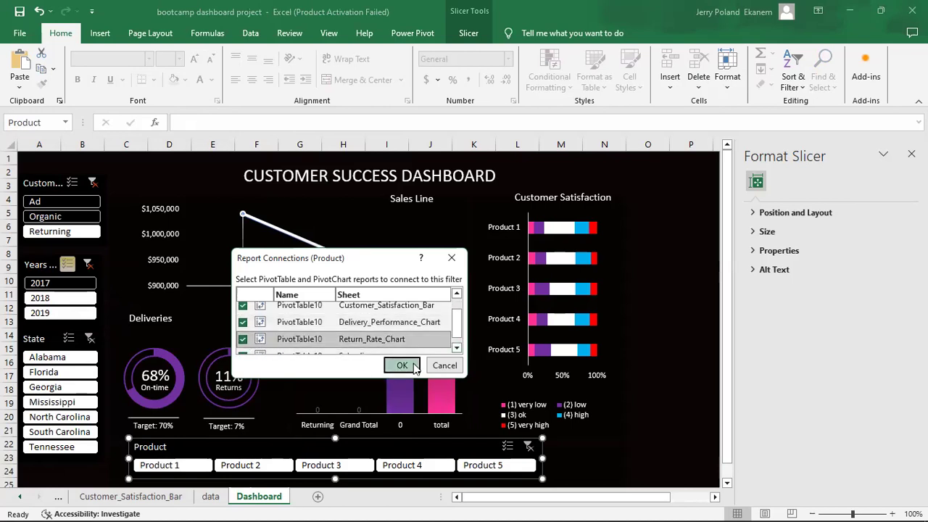
pyautogui.click(662, 446)
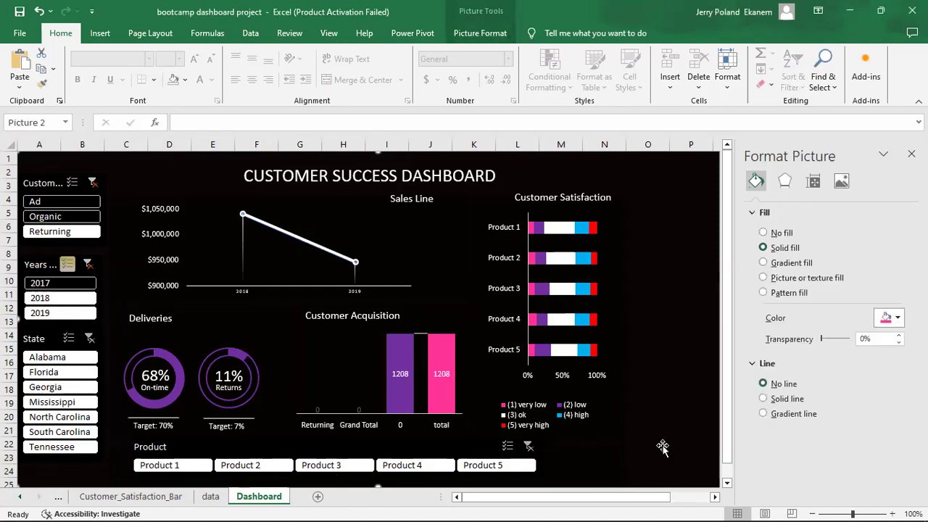
pyautogui.click(66, 300)
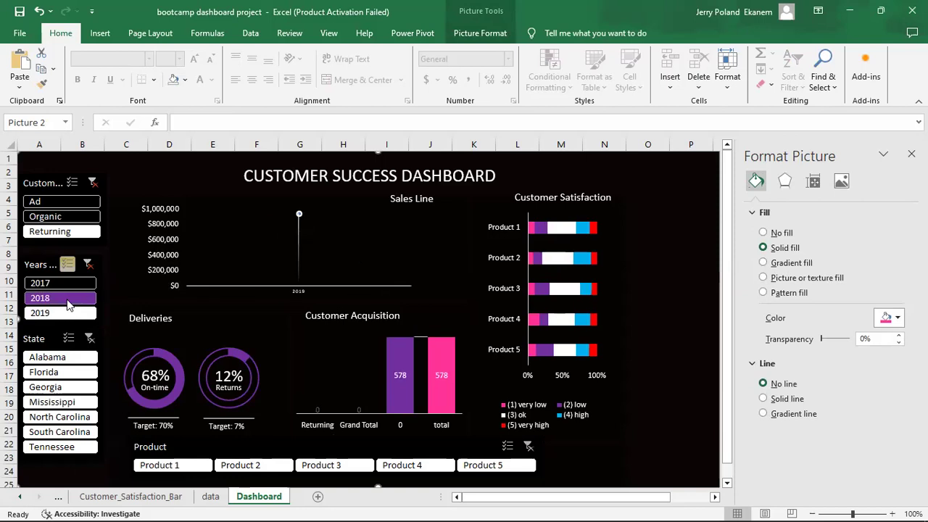
# Clear the year and customer filters, filter to Georgia, and toggle 2019, 2018 and 2017 off.
pyautogui.click(86, 266)
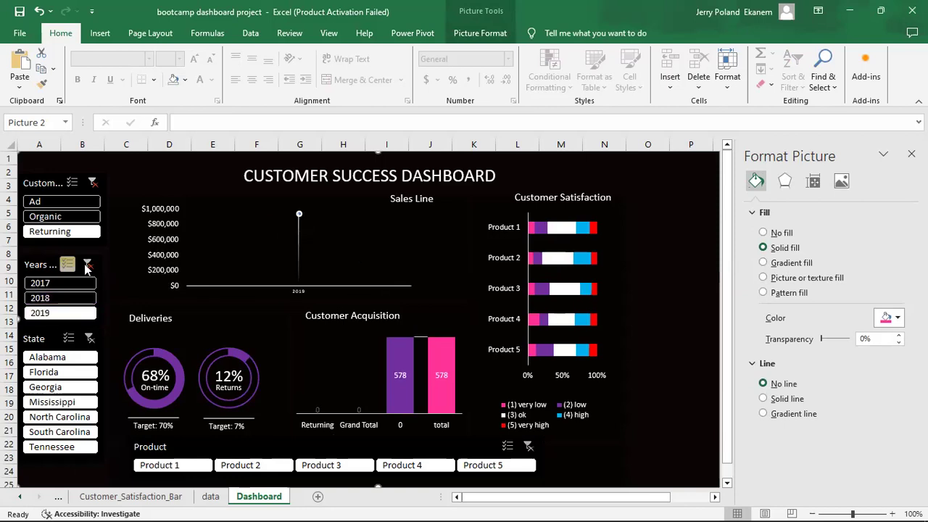
pyautogui.click(88, 186)
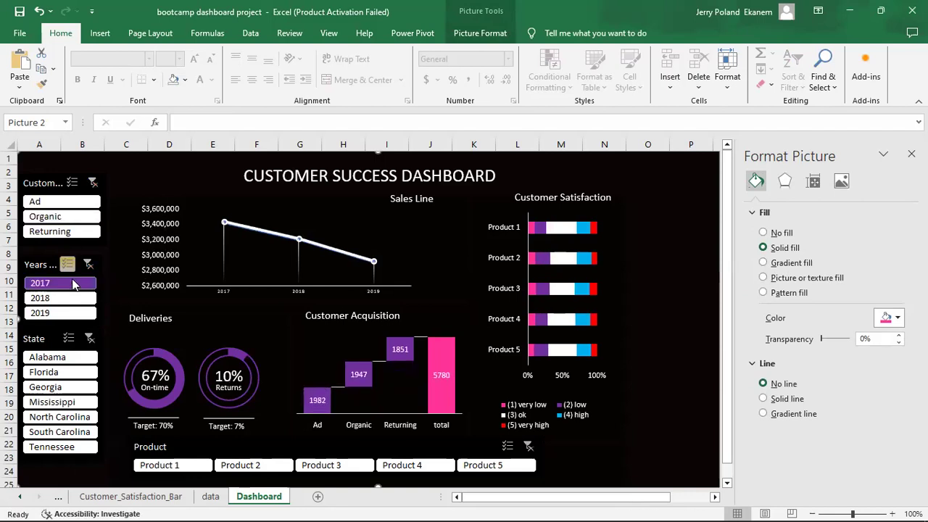
pyautogui.click(73, 390)
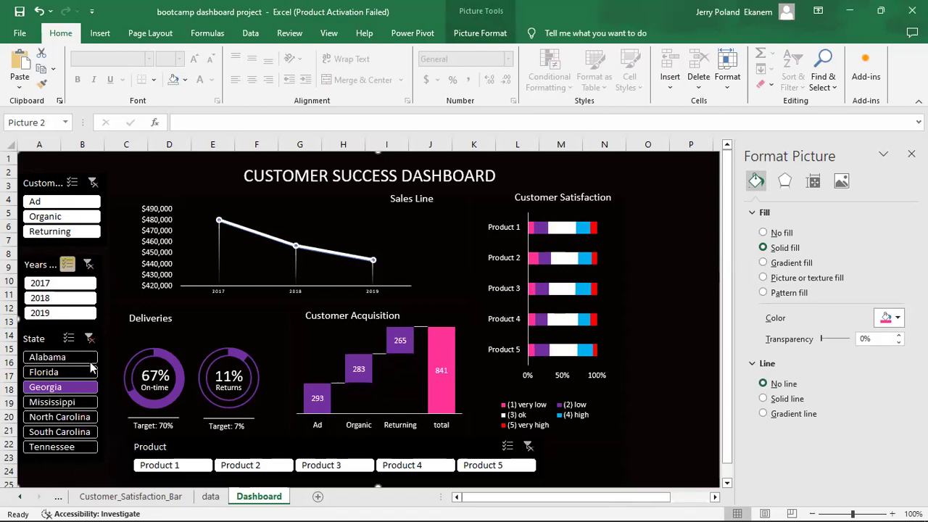
pyautogui.click(60, 317)
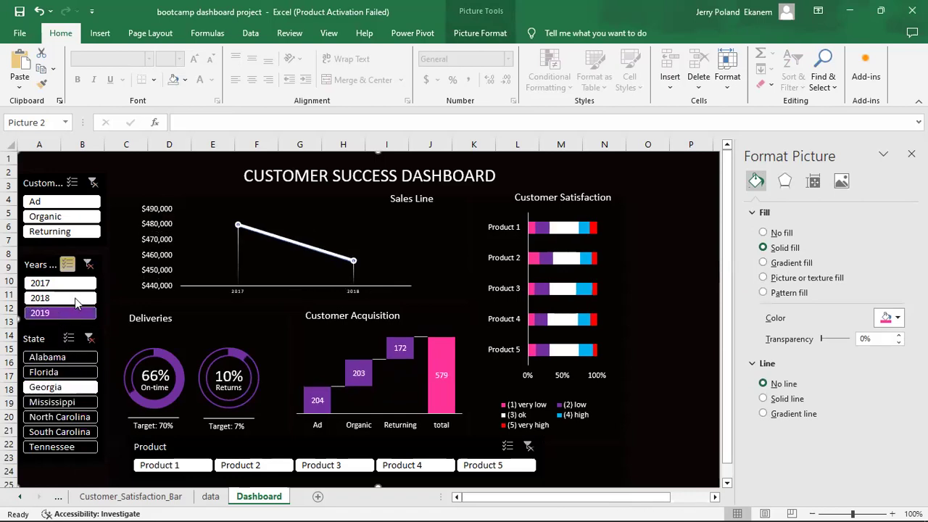
pyautogui.click(66, 309)
pyautogui.click(65, 313)
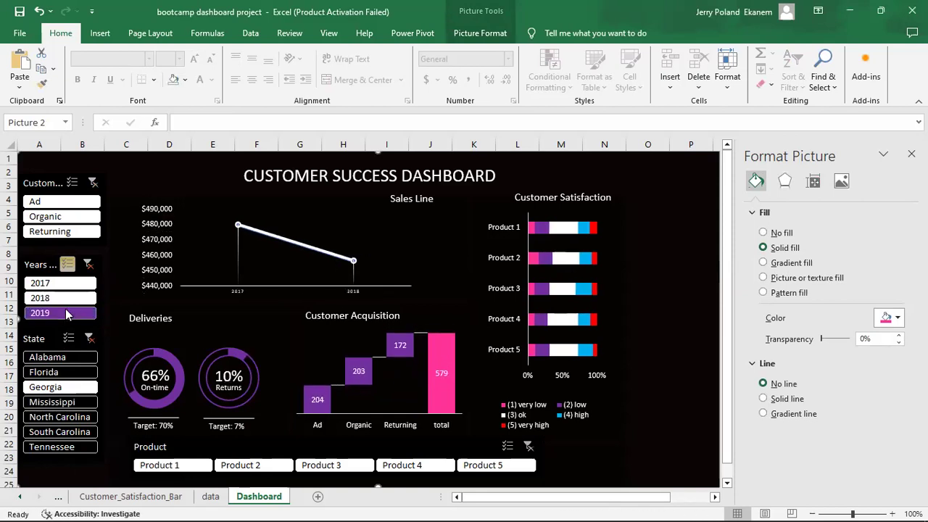
pyautogui.click(65, 300)
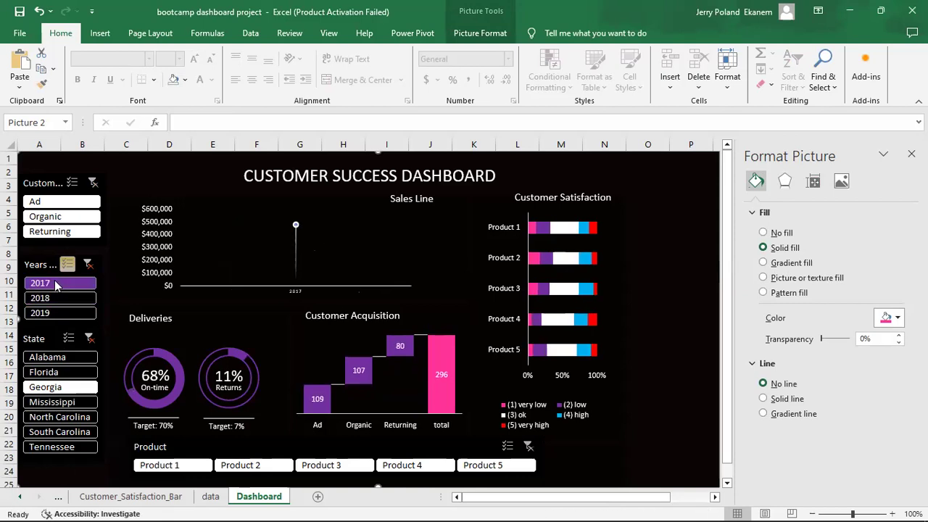
pyautogui.click(57, 285)
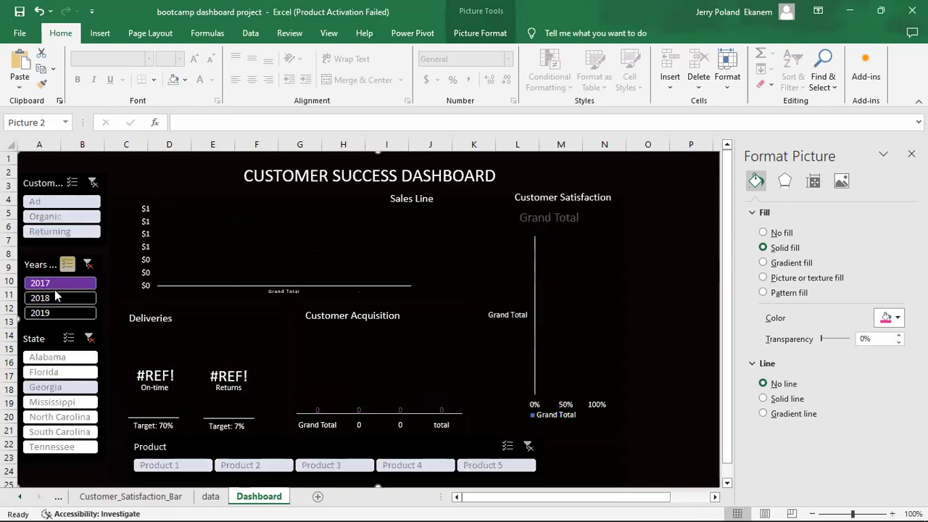
# Filter to Florida, clear state and year filters, try Ad then Organic, then clear customer type.
pyautogui.click(65, 372)
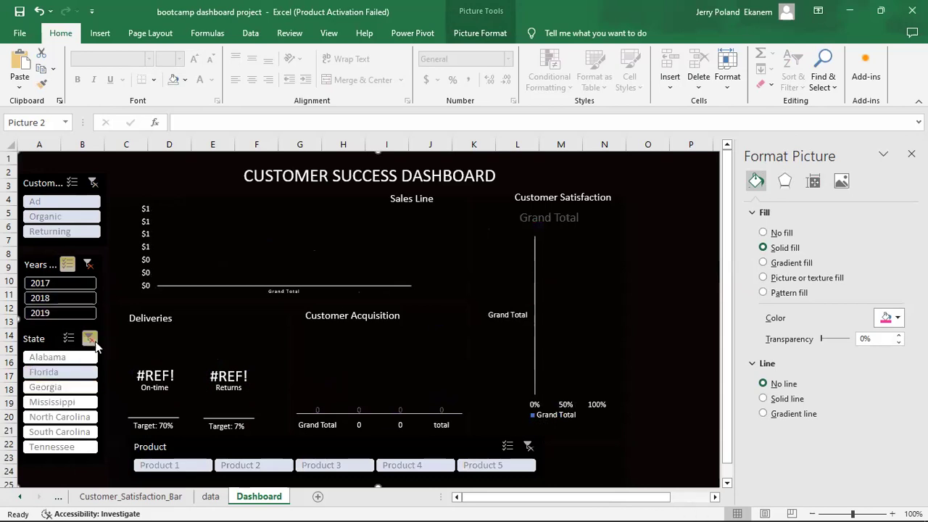
pyautogui.click(90, 338)
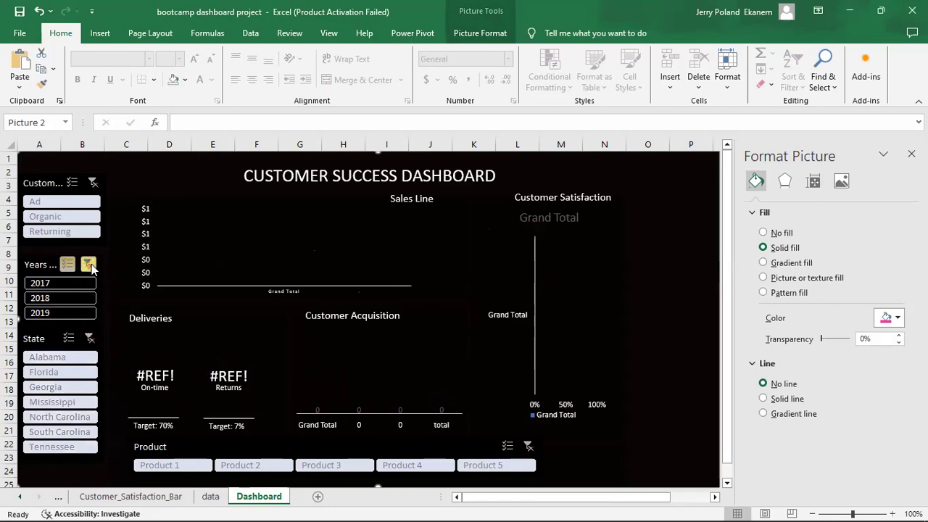
pyautogui.click(88, 265)
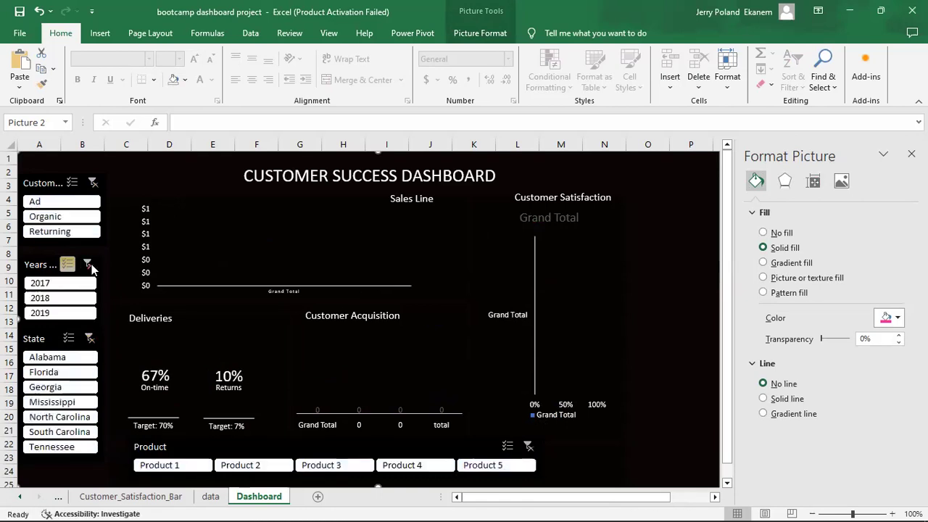
pyautogui.click(90, 201)
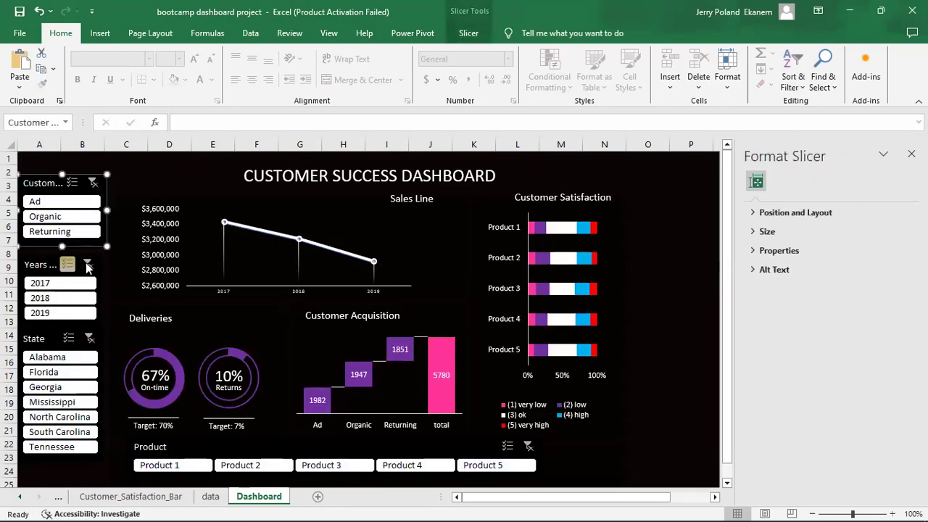
pyautogui.click(86, 266)
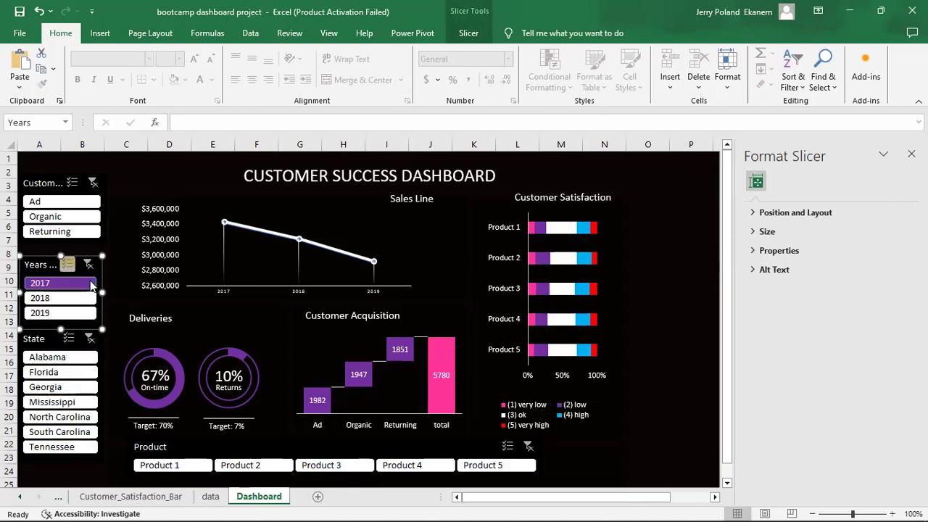
pyautogui.click(78, 205)
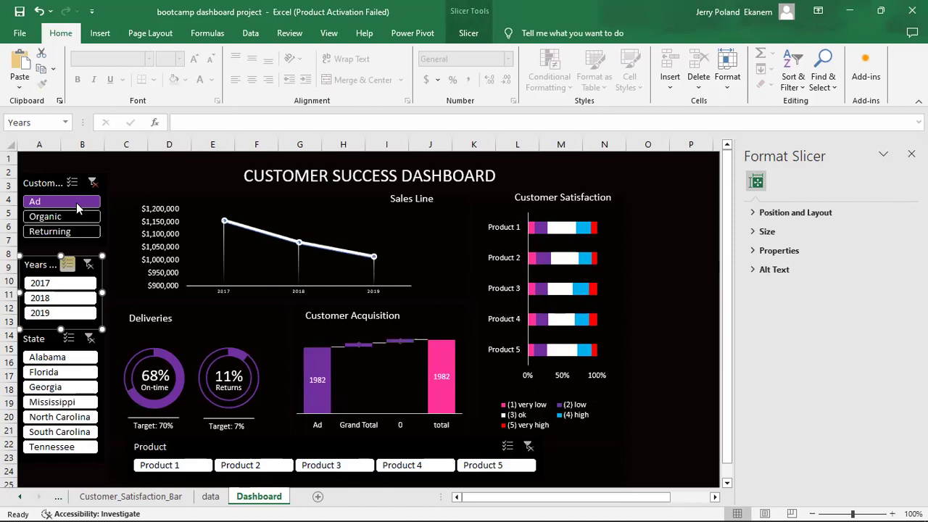
pyautogui.click(77, 220)
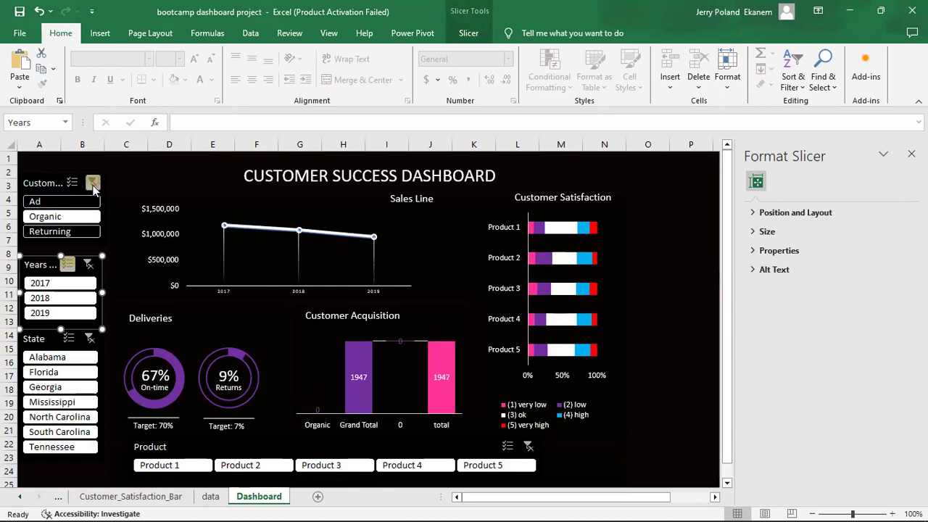
pyautogui.click(92, 184)
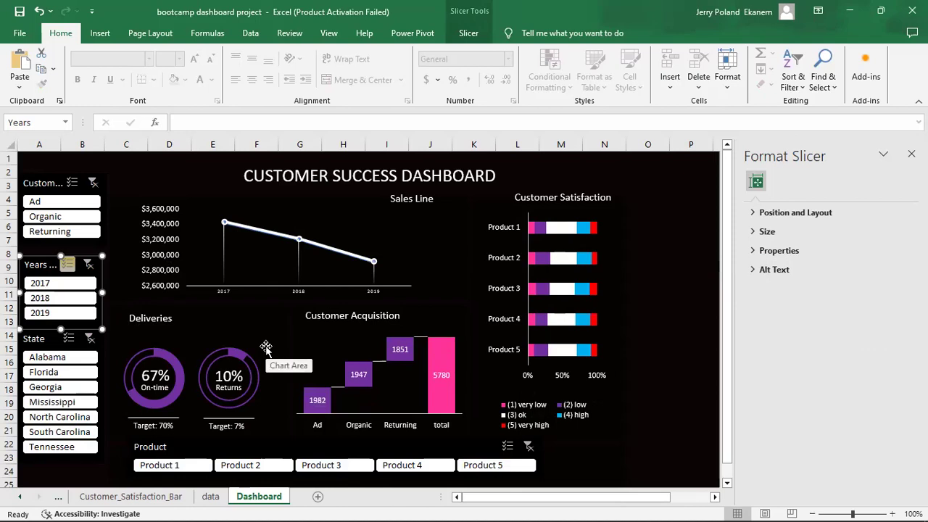
# On the Sales_line sheet, expand 2017, 2018 and 2019 into monthly revenue rows.
pyautogui.click(162, 499)
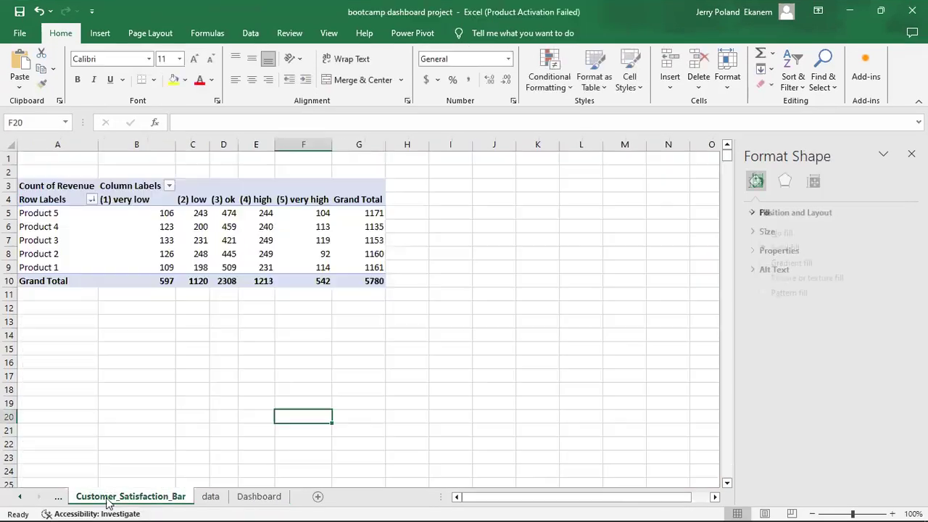
pyautogui.click(60, 499)
pyautogui.click(59, 499)
pyautogui.click(60, 499)
pyautogui.click(60, 499)
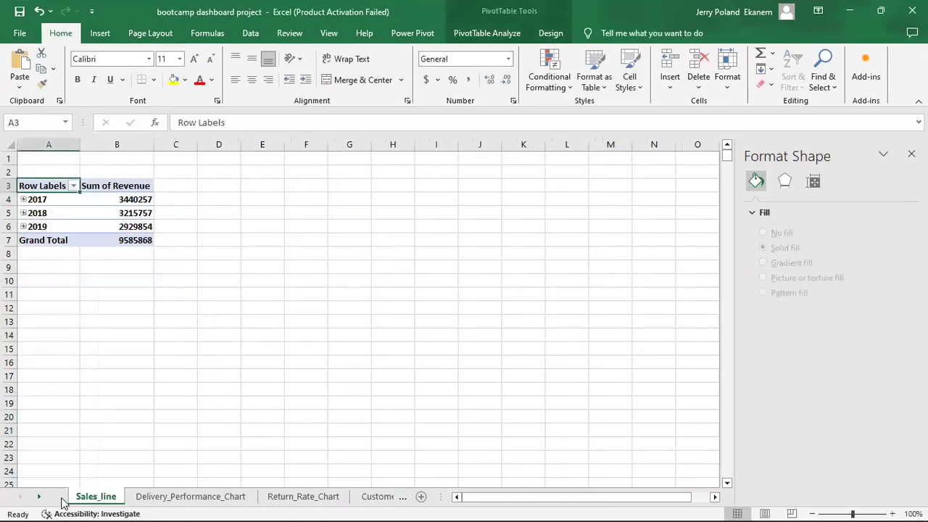
pyautogui.click(24, 200)
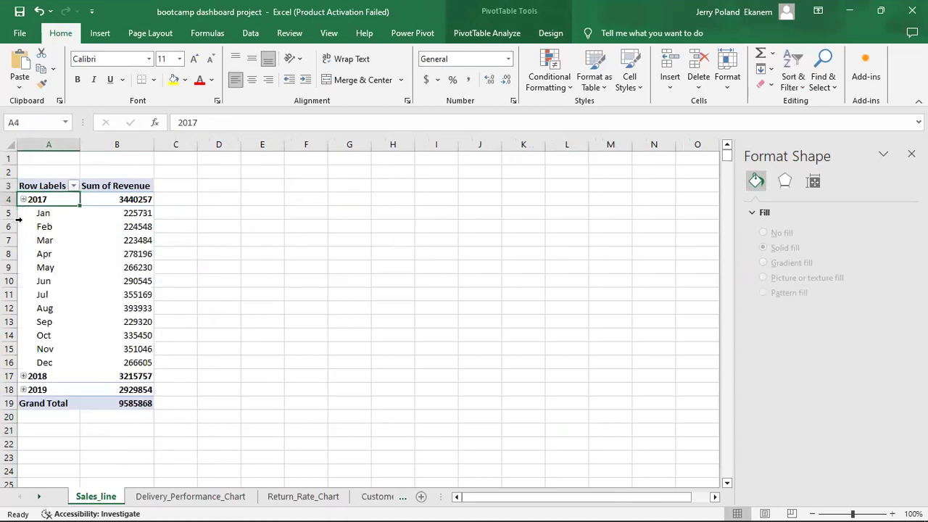
pyautogui.click(24, 376)
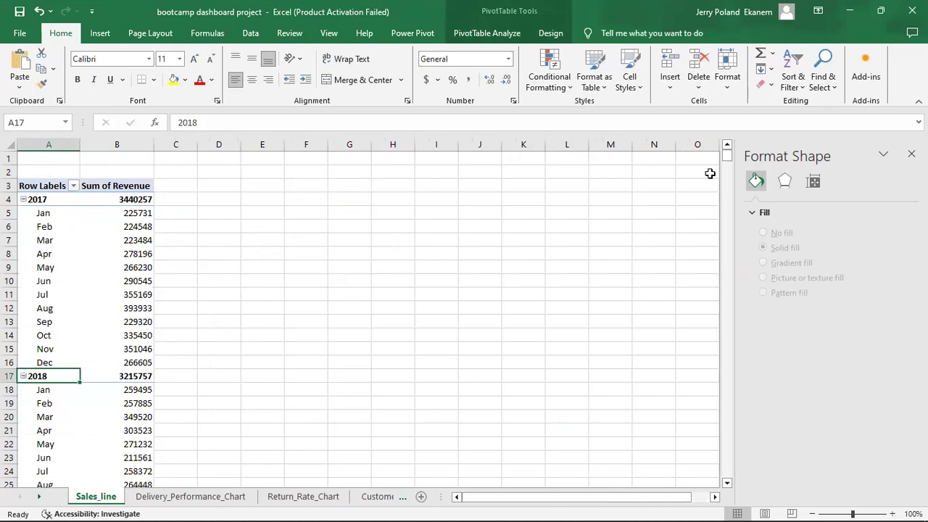
pyautogui.moveTo(729, 161); pyautogui.dragTo(728, 164)
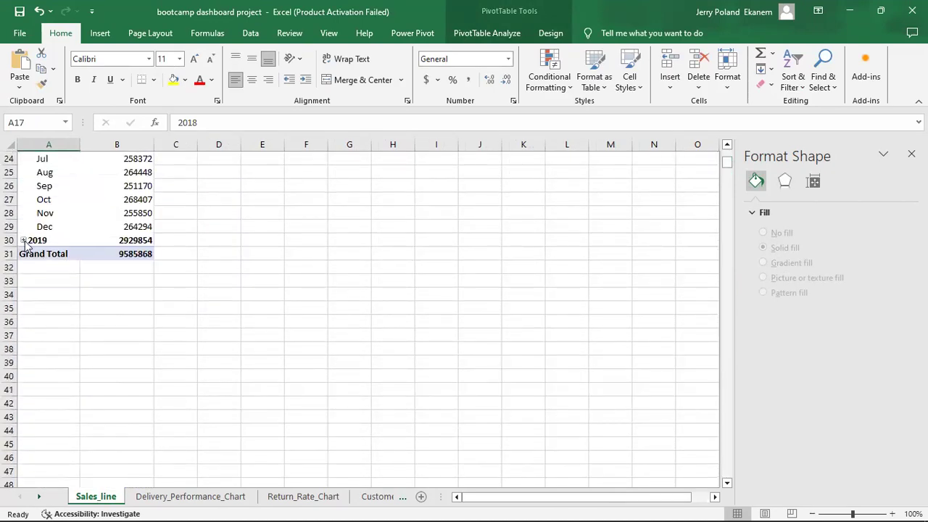
pyautogui.click(23, 240)
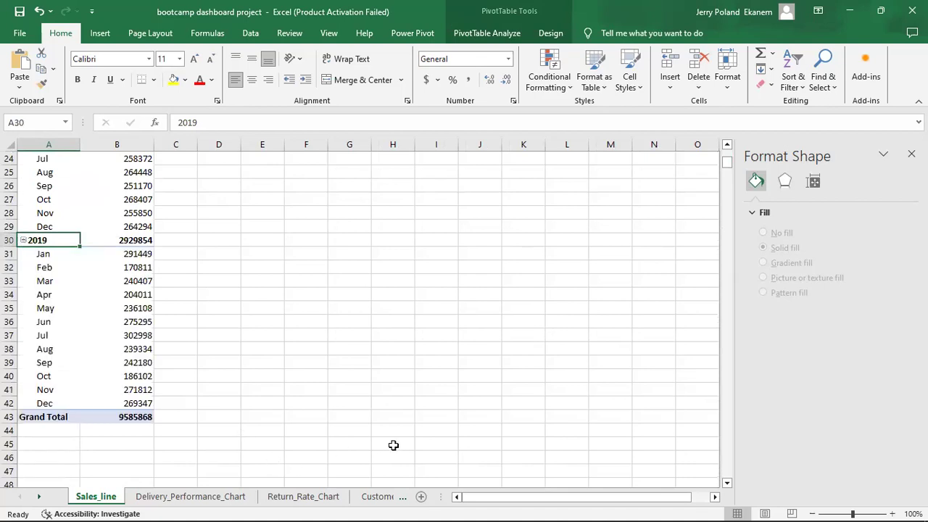
# Go back to the Dashboard sheet.
pyautogui.click(384, 497)
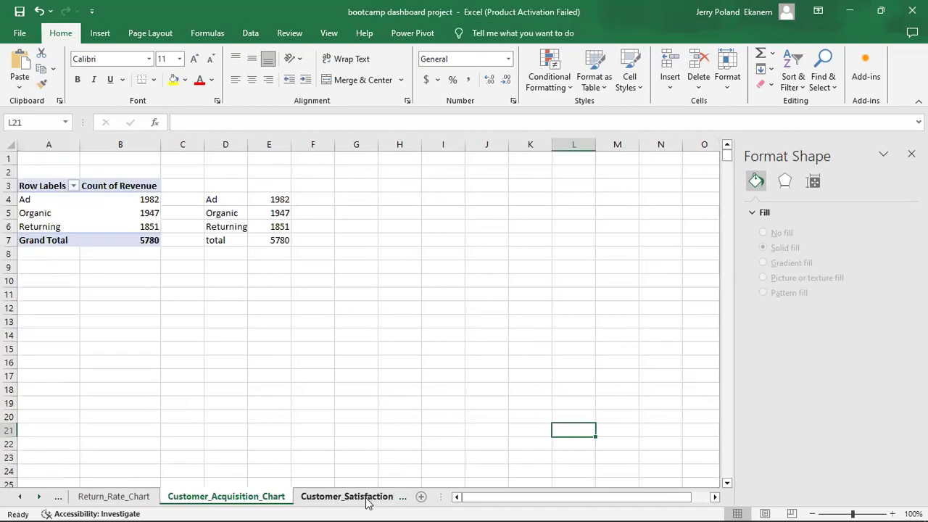
pyautogui.click(369, 497)
pyautogui.click(381, 496)
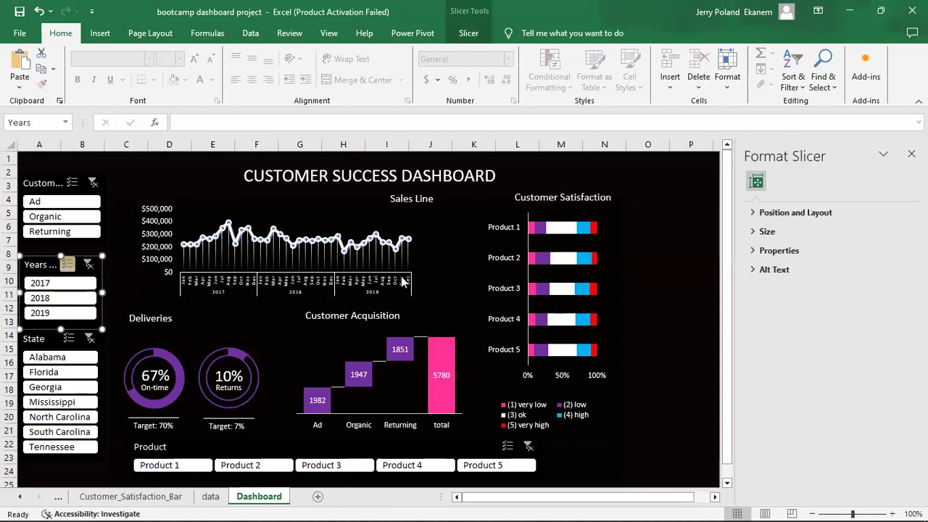
# Leave only 2018 selected in the Years slicer and pick Alabama in the State slicer.
pyautogui.click(83, 284)
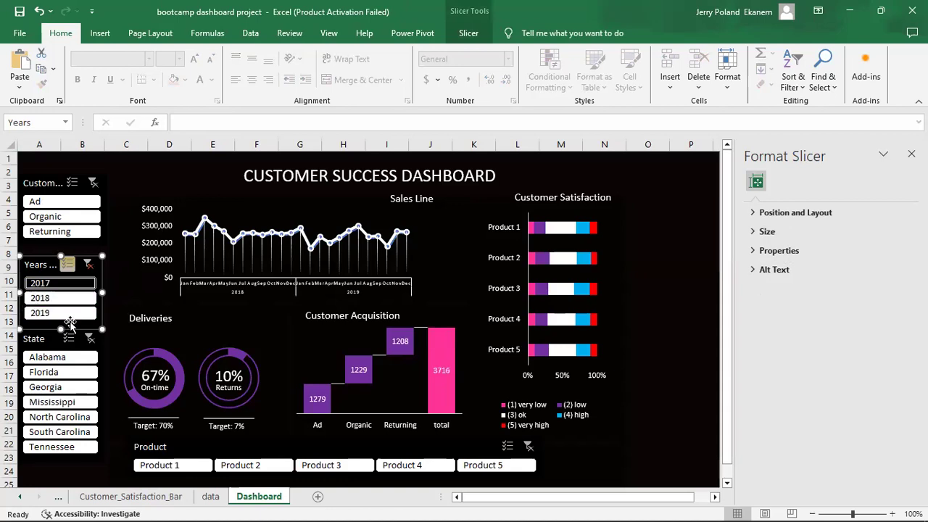
pyautogui.click(70, 319)
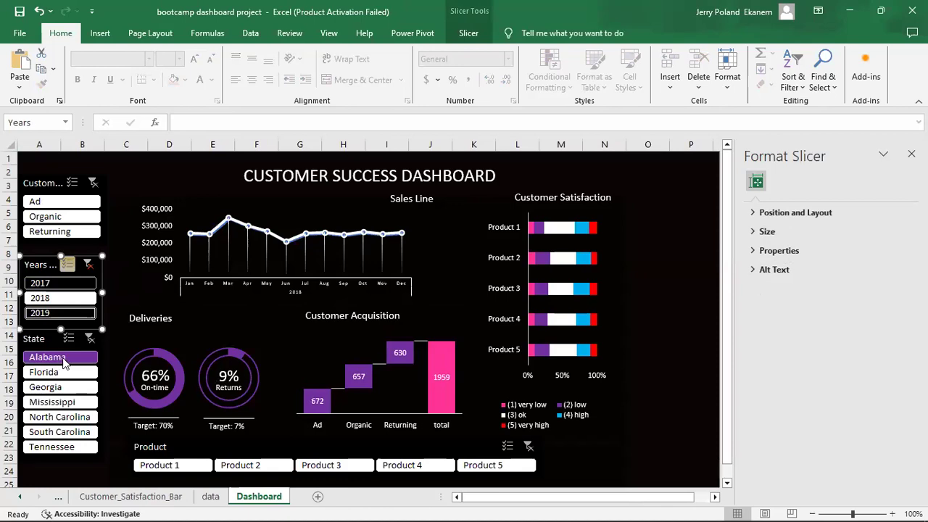
pyautogui.click(63, 359)
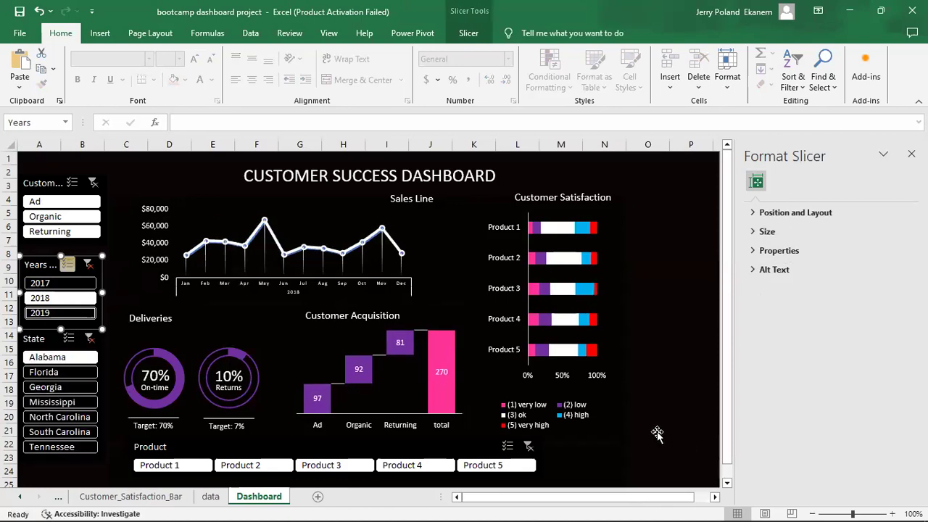
# Set the dashboard title to 24 pt and widen its text box so it fits on one line.
pyautogui.click(352, 175)
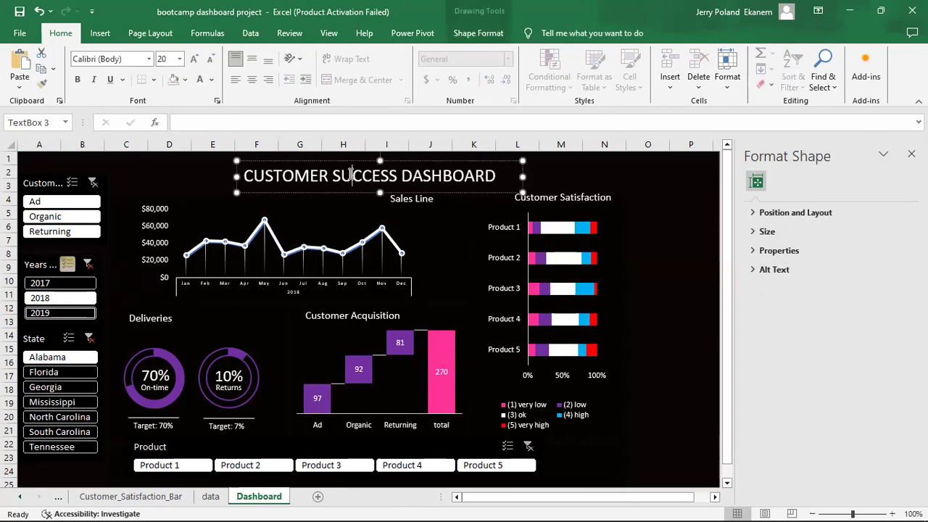
pyautogui.click(520, 190)
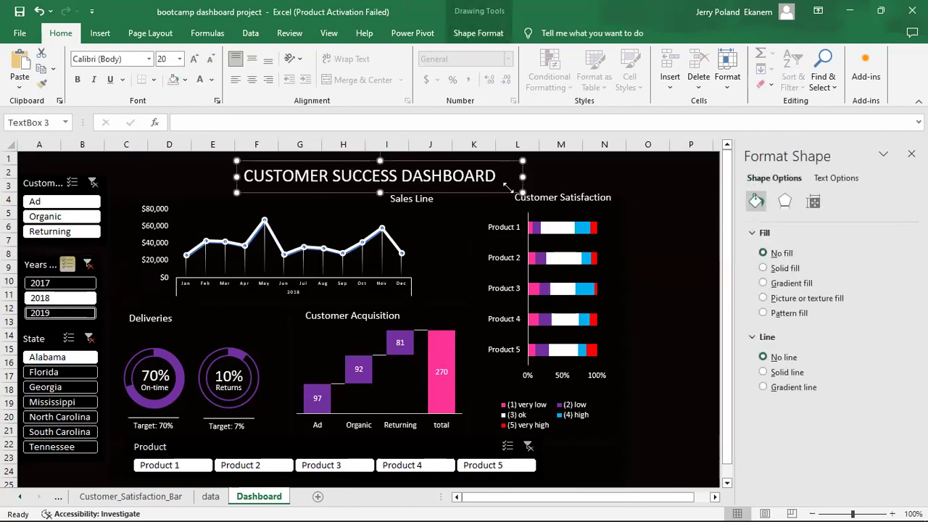
pyautogui.click(179, 59)
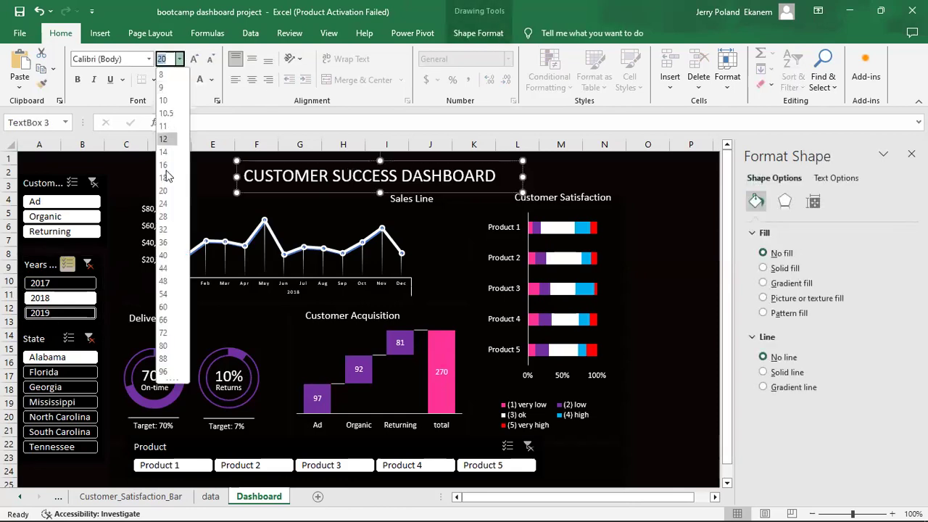
pyautogui.click(164, 203)
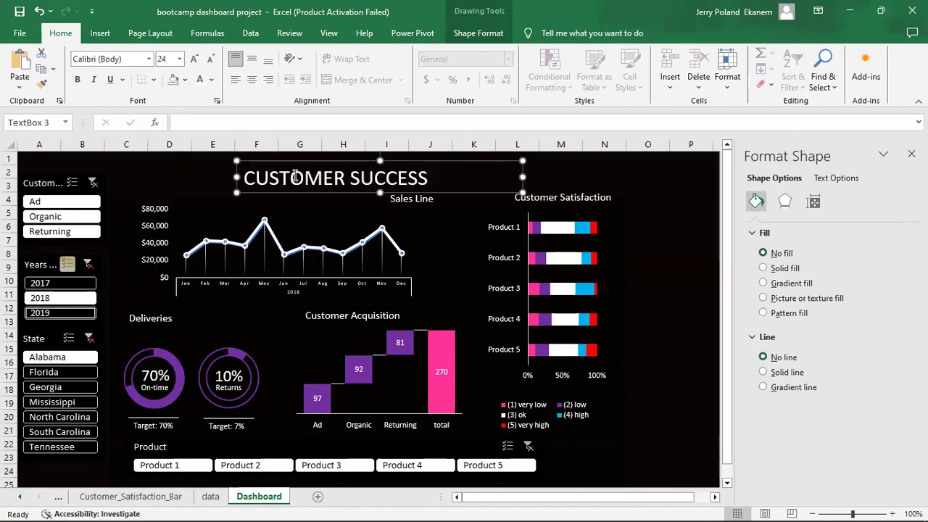
pyautogui.moveTo(233, 177); pyautogui.dragTo(161, 177)
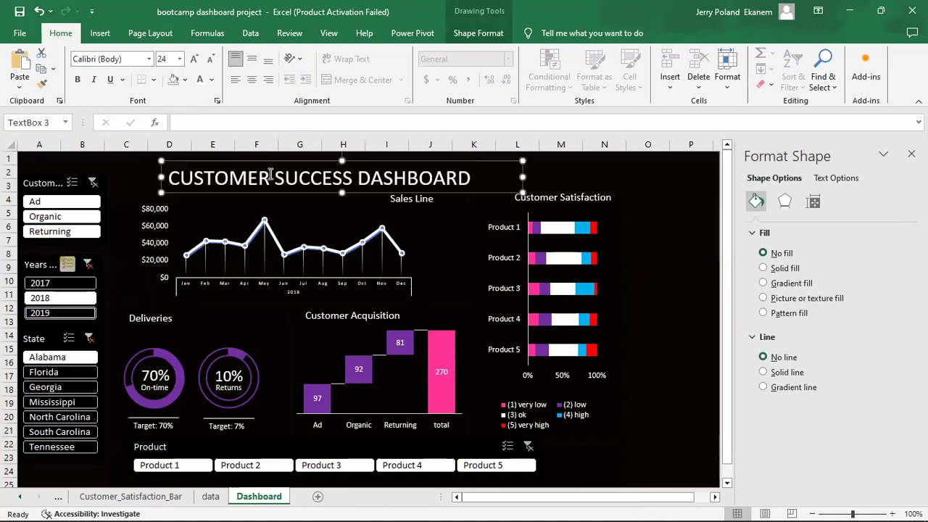
pyautogui.moveTo(523, 176); pyautogui.dragTo(352, 180)
pyautogui.hotkey('ctrl', 'z')
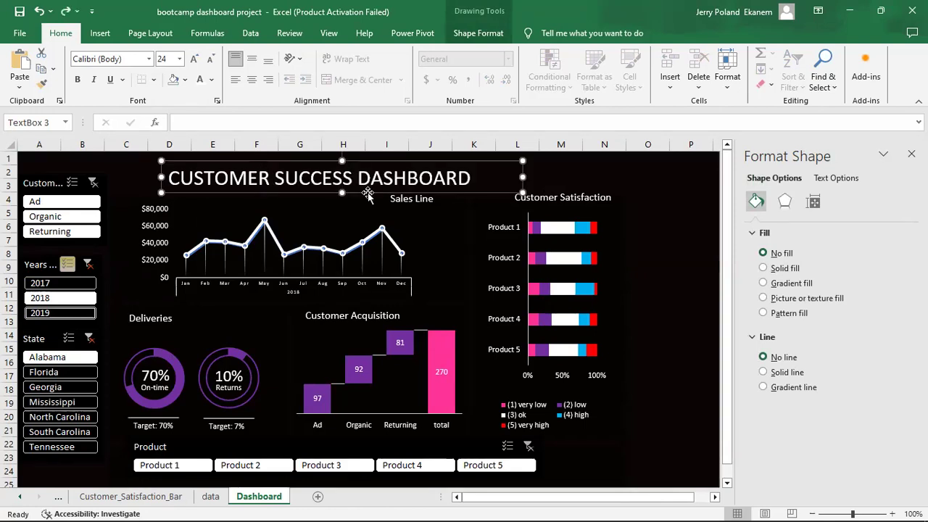
pyautogui.moveTo(525, 176); pyautogui.dragTo(545, 177)
# Deselect the title and clear the State and Years slicer filters.
pyautogui.click(661, 287)
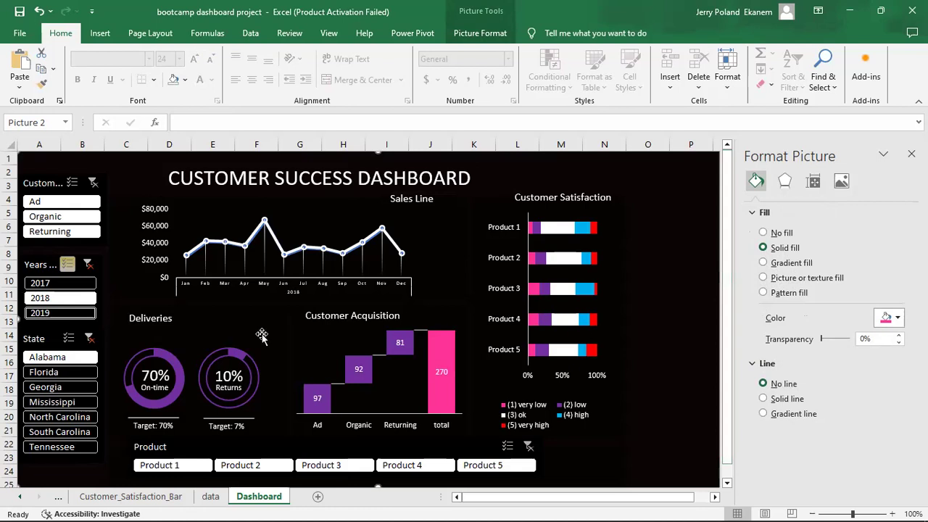
pyautogui.click(90, 338)
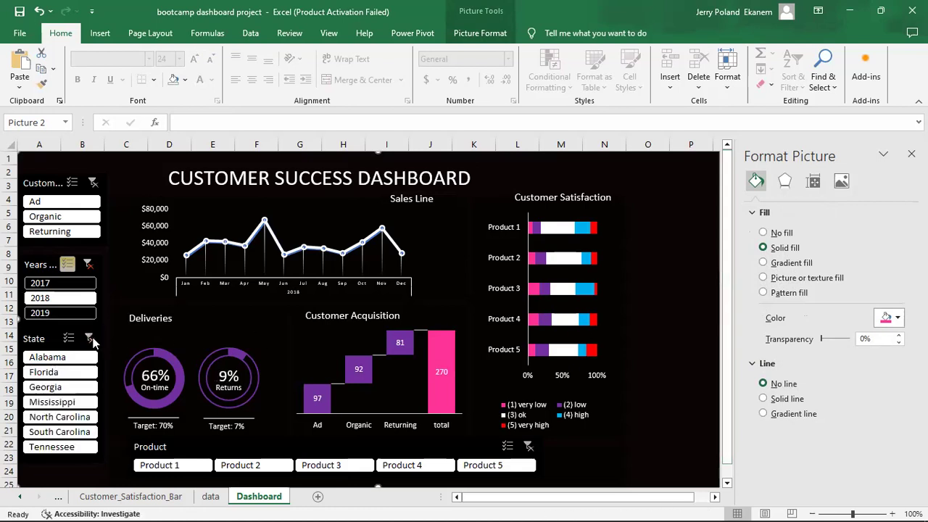
pyautogui.click(88, 265)
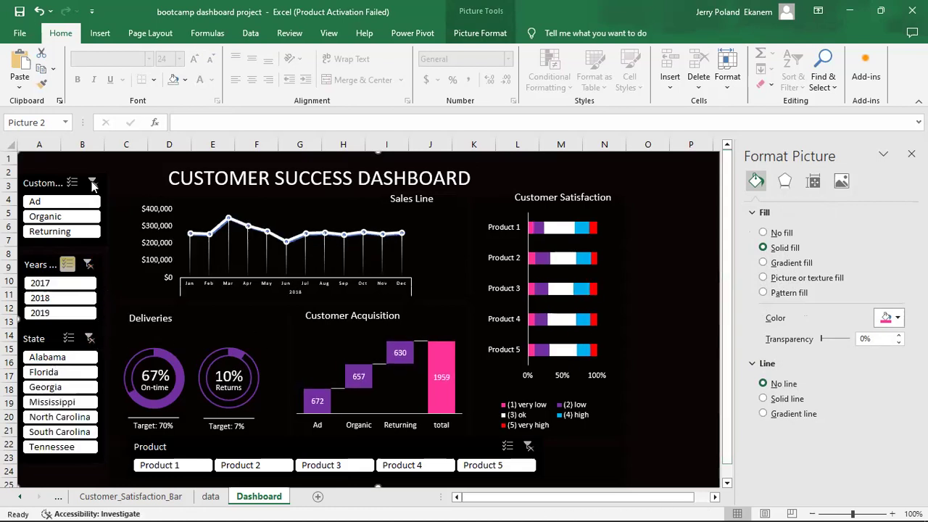